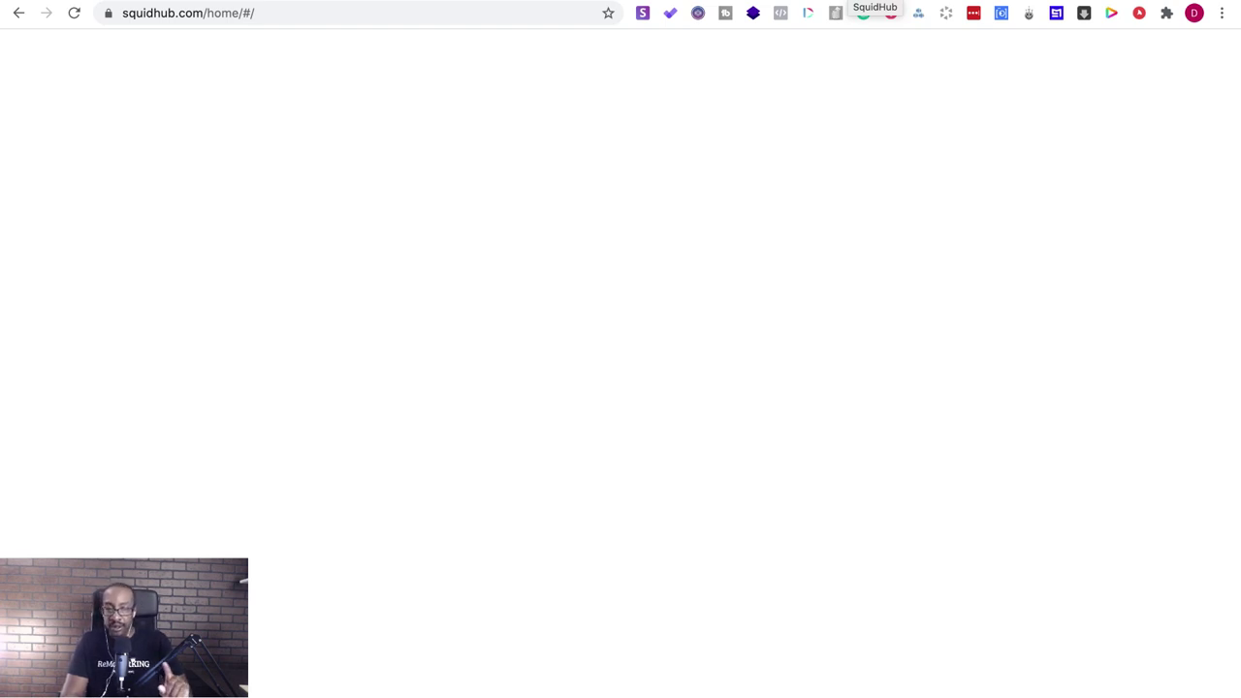
- Reload the SquidHub home page from the address bar
left_click(535, 13)
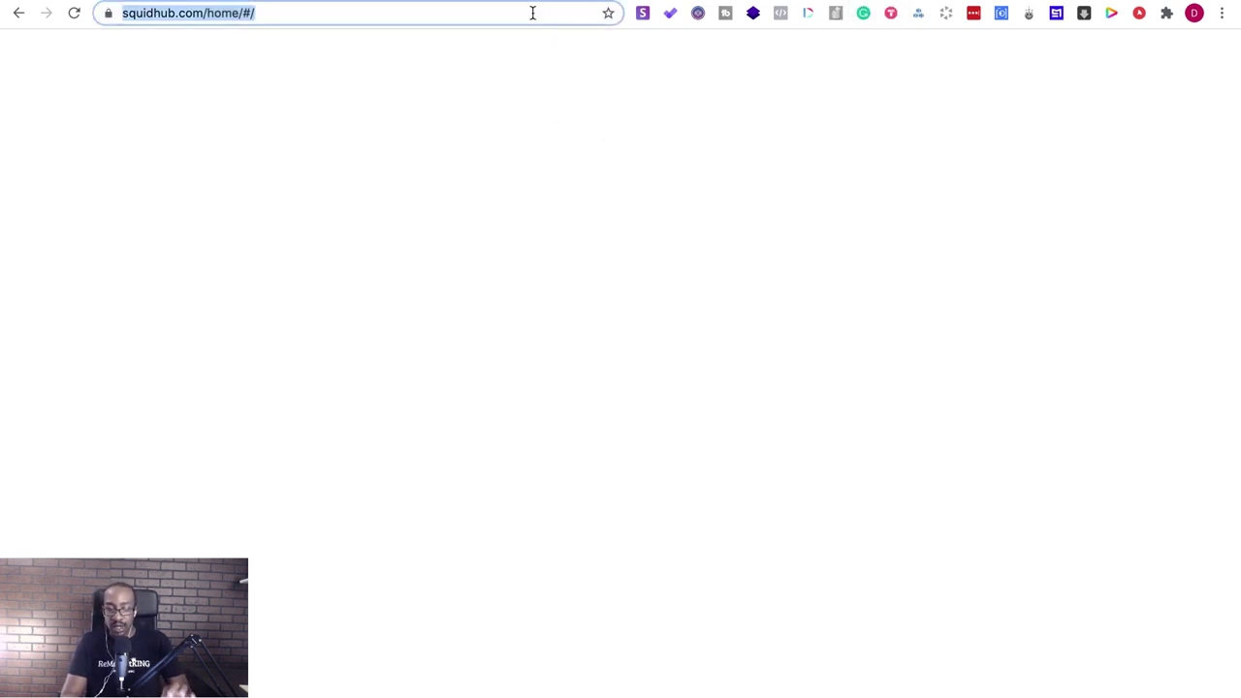
key("Return")
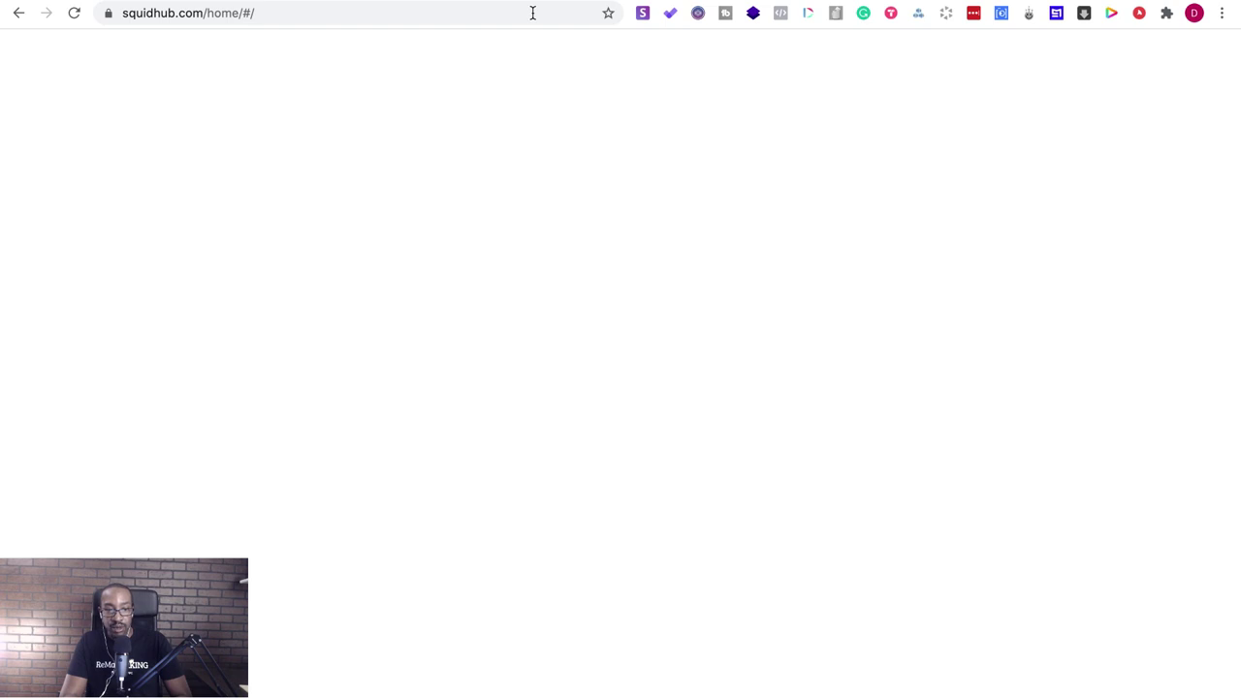
left_click(533, 13)
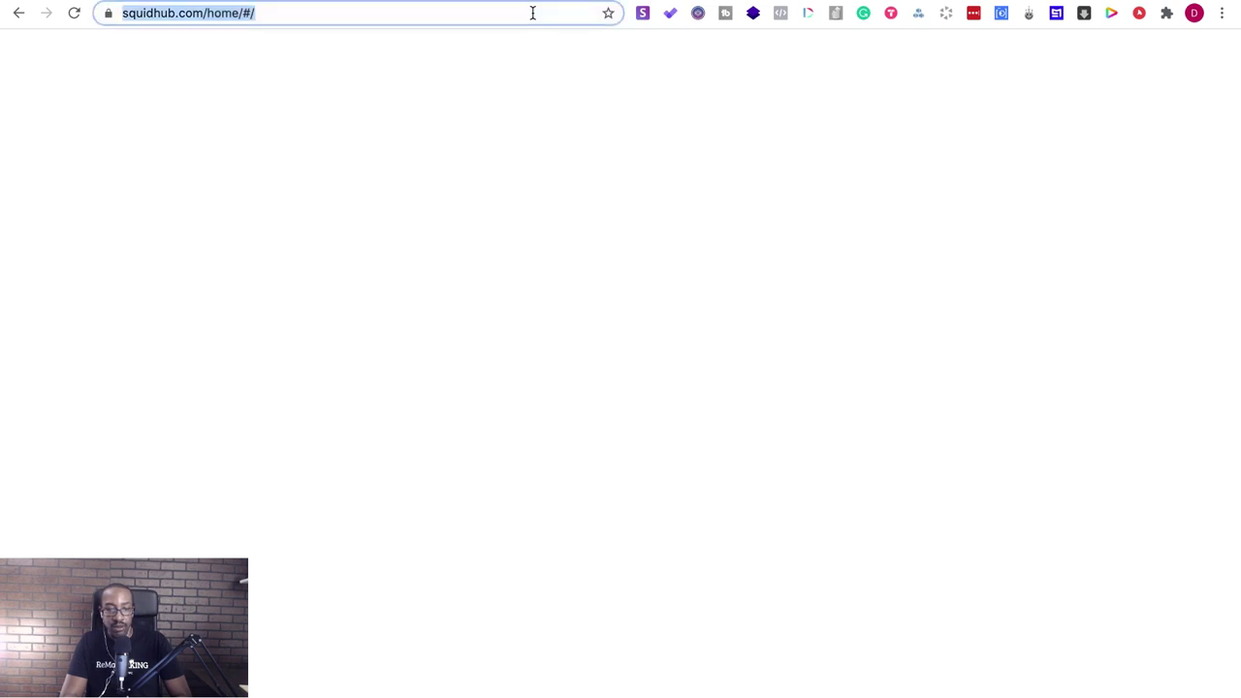
type("fixmychurn.com")
key("Return")
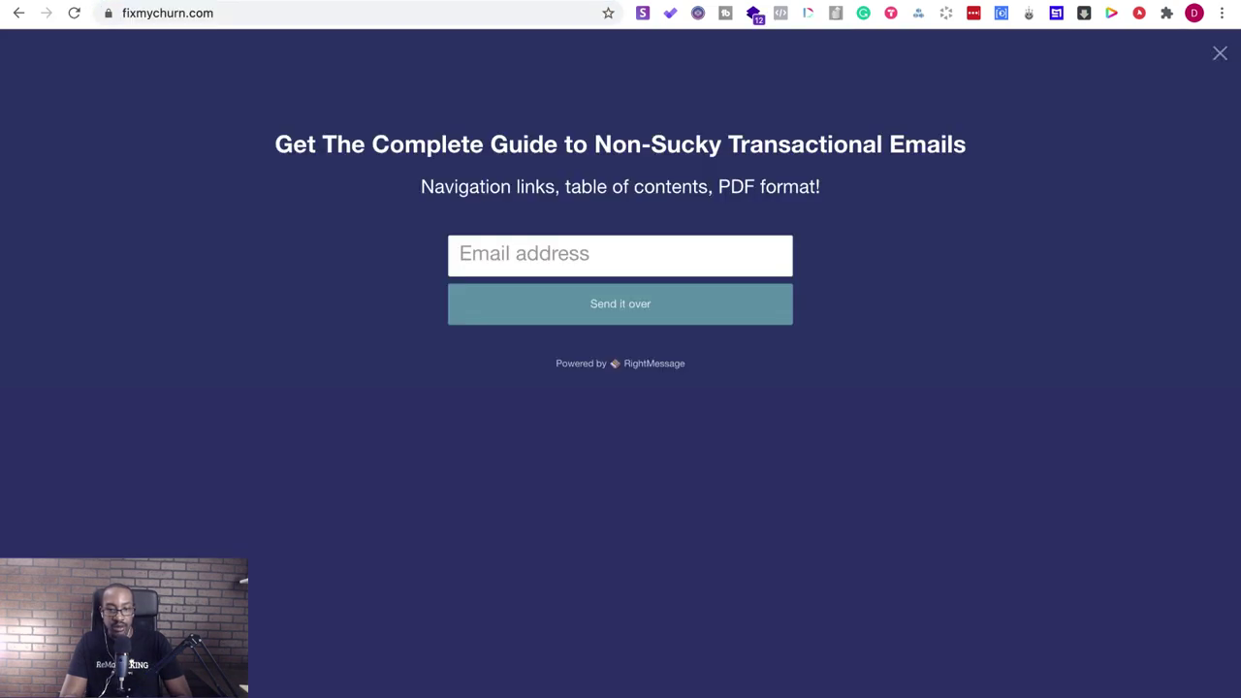
key("super+[")
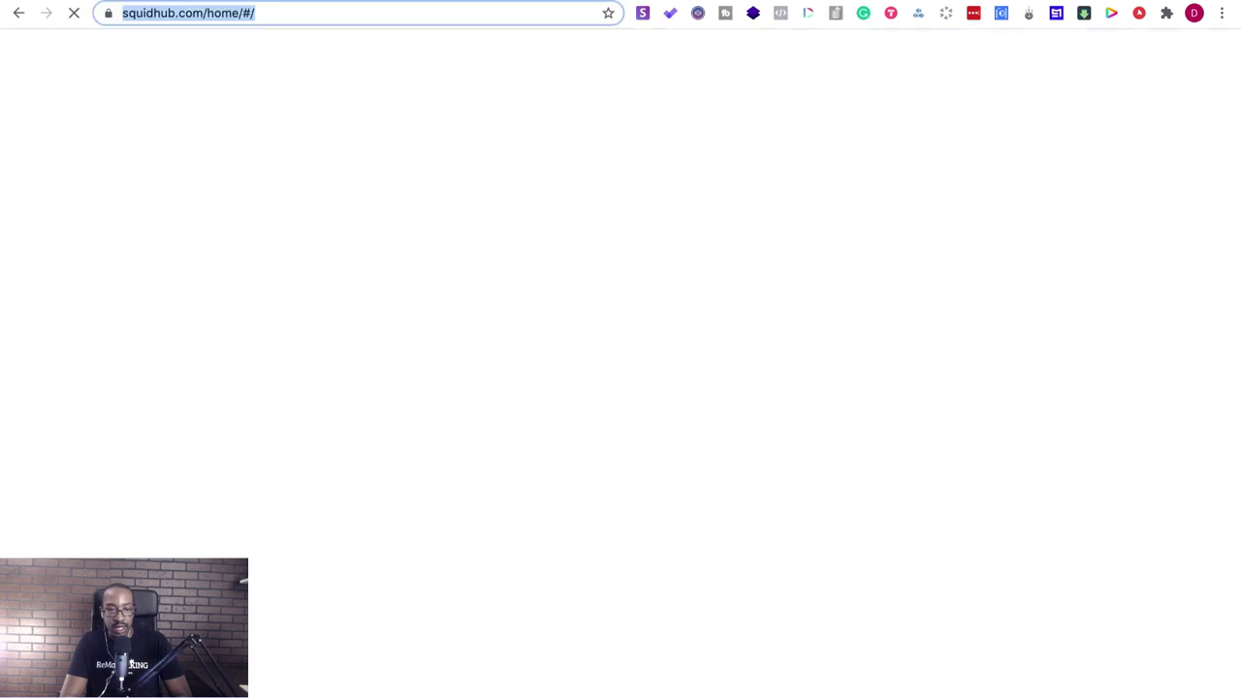
left_click(427, 19)
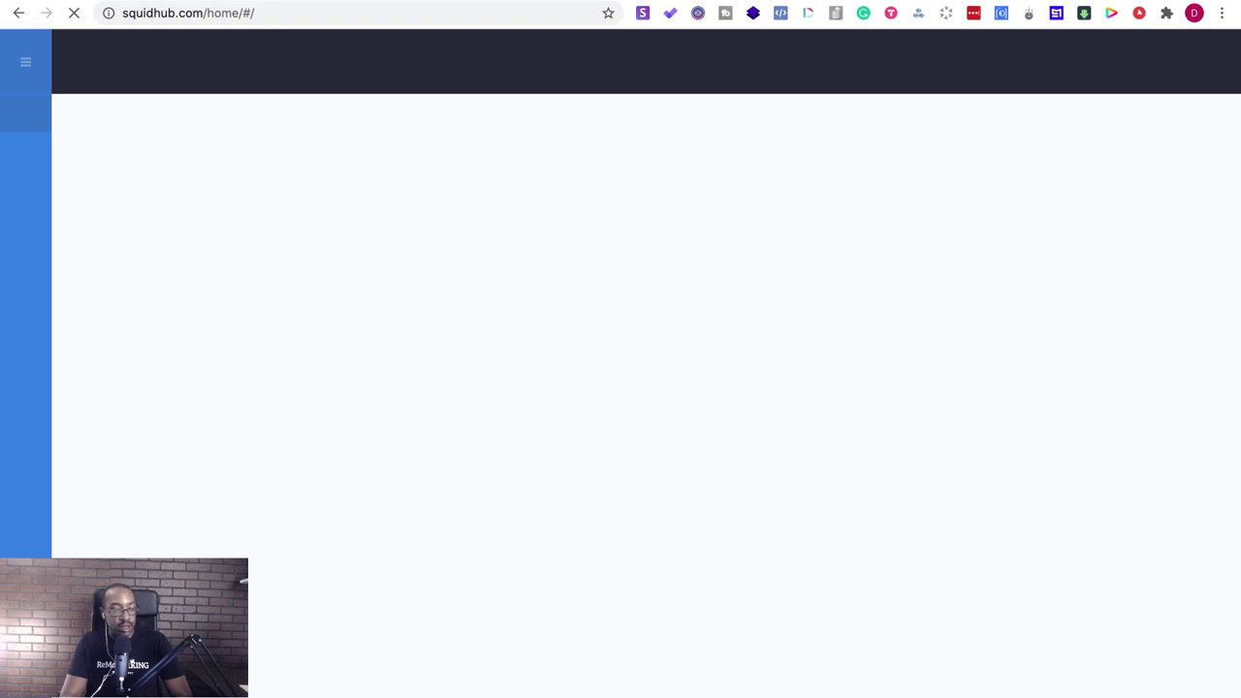
- Flip to the Notion tabs and back until SquidHub's Groups sidebar has loaded
key("ctrl+Tab")
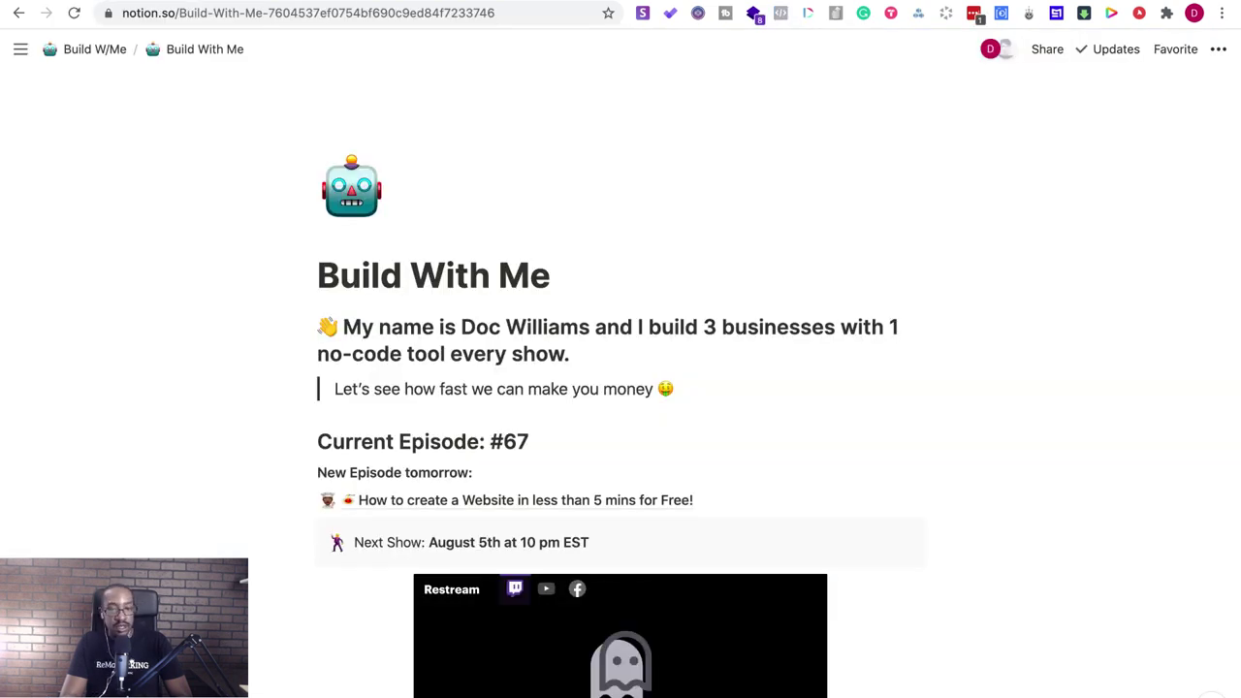
key("ctrl+shift+Tab")
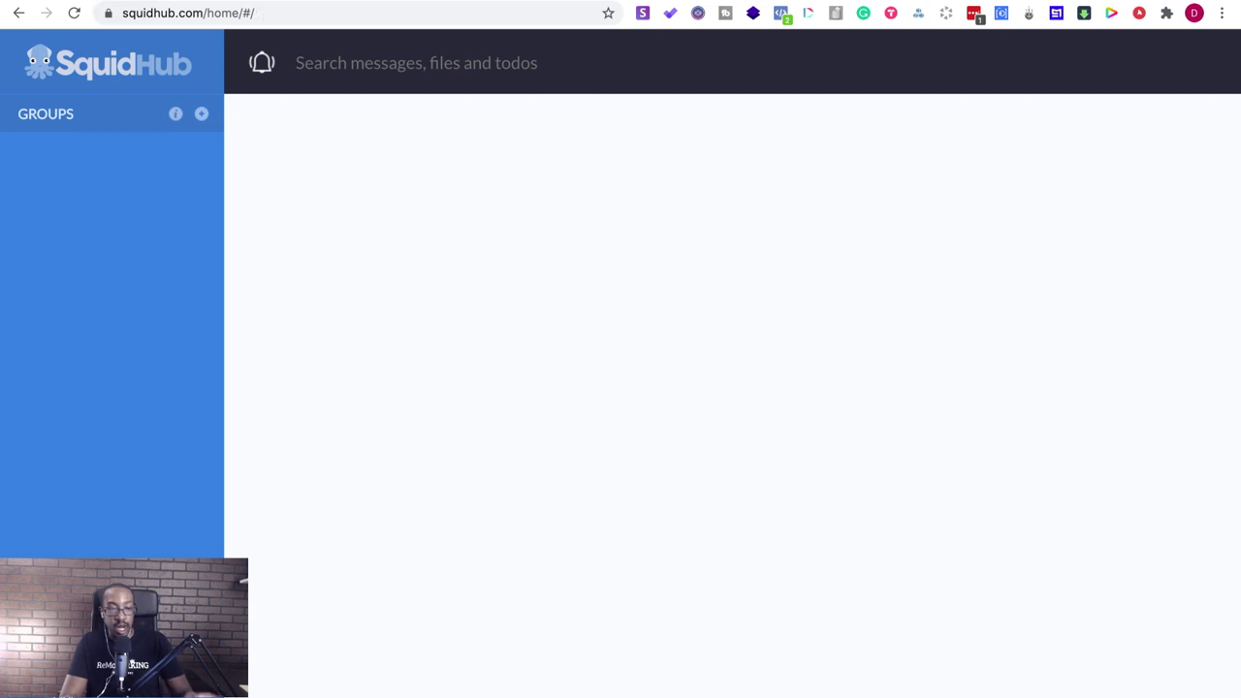
left_click(333, 2)
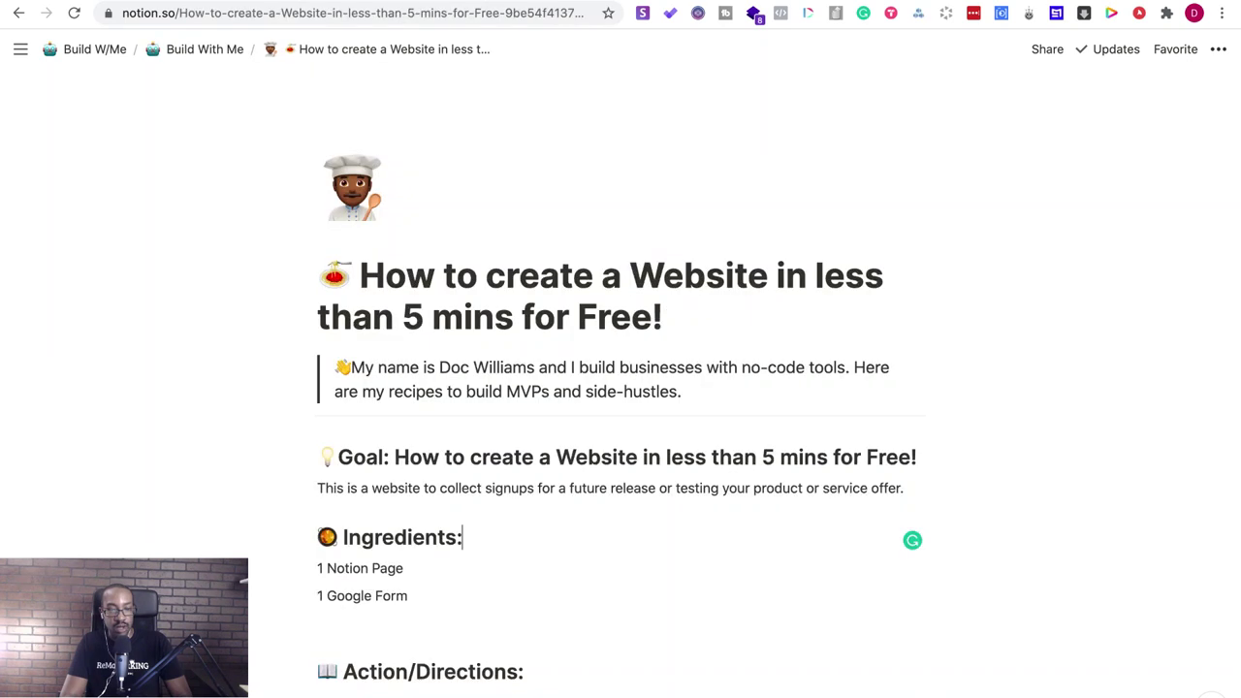
key("ctrl+shift+Tab")
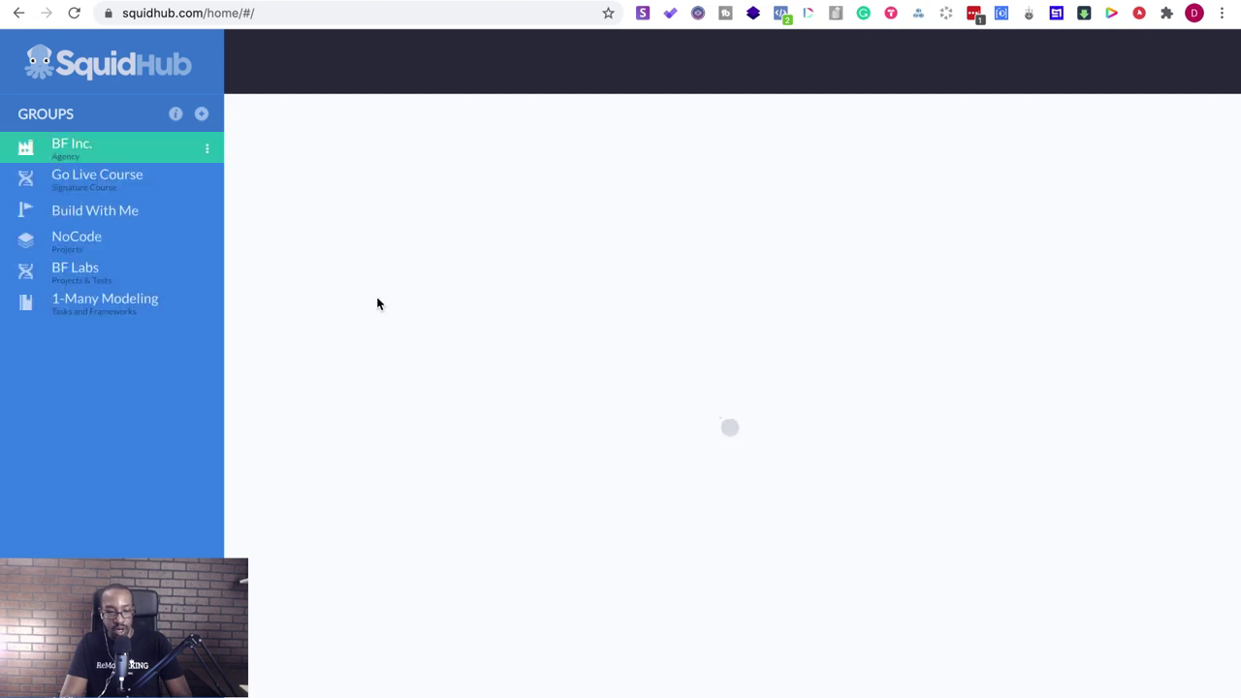
- Open the NoCode group and launch its Cool Notion Website link (Optemization (V2))
left_click(105, 242)
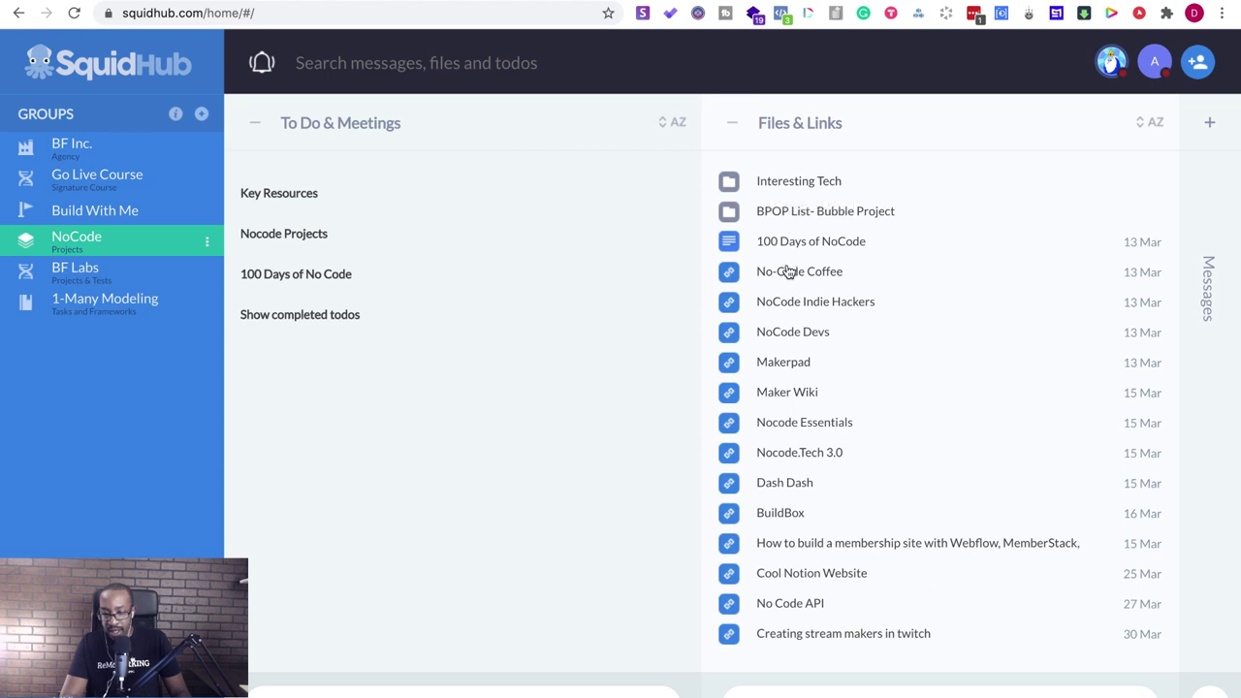
scroll(774, 427, "down", 1)
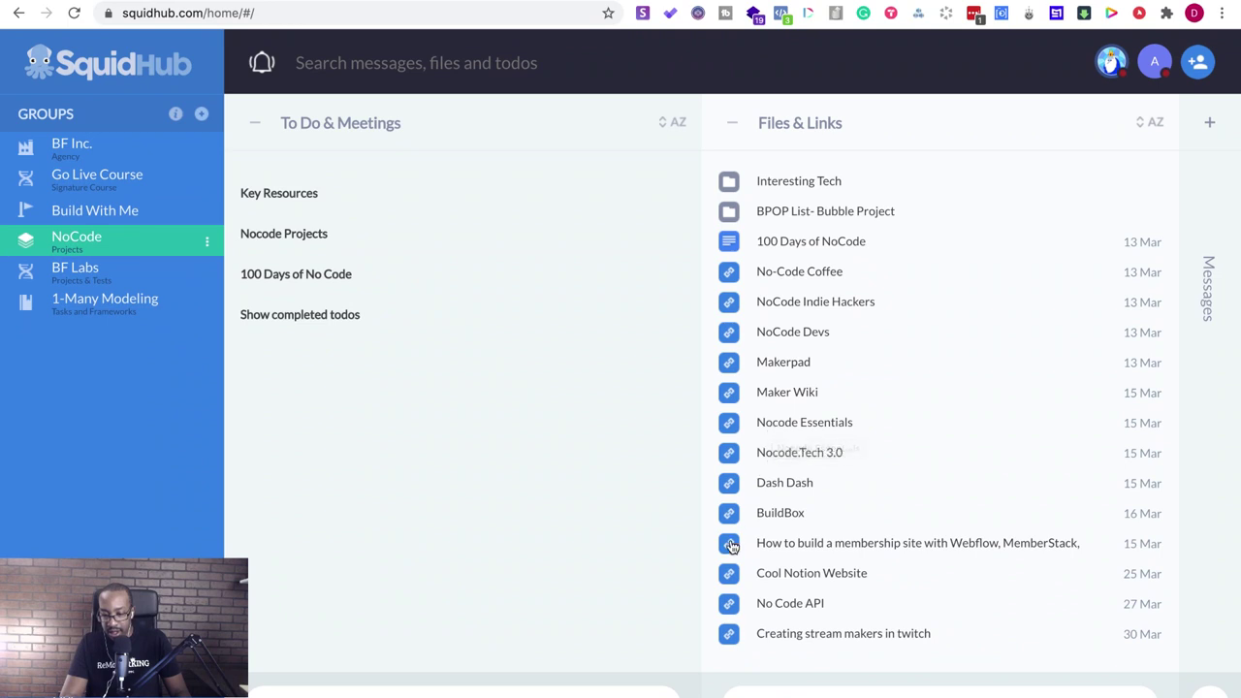
right_click(730, 576)
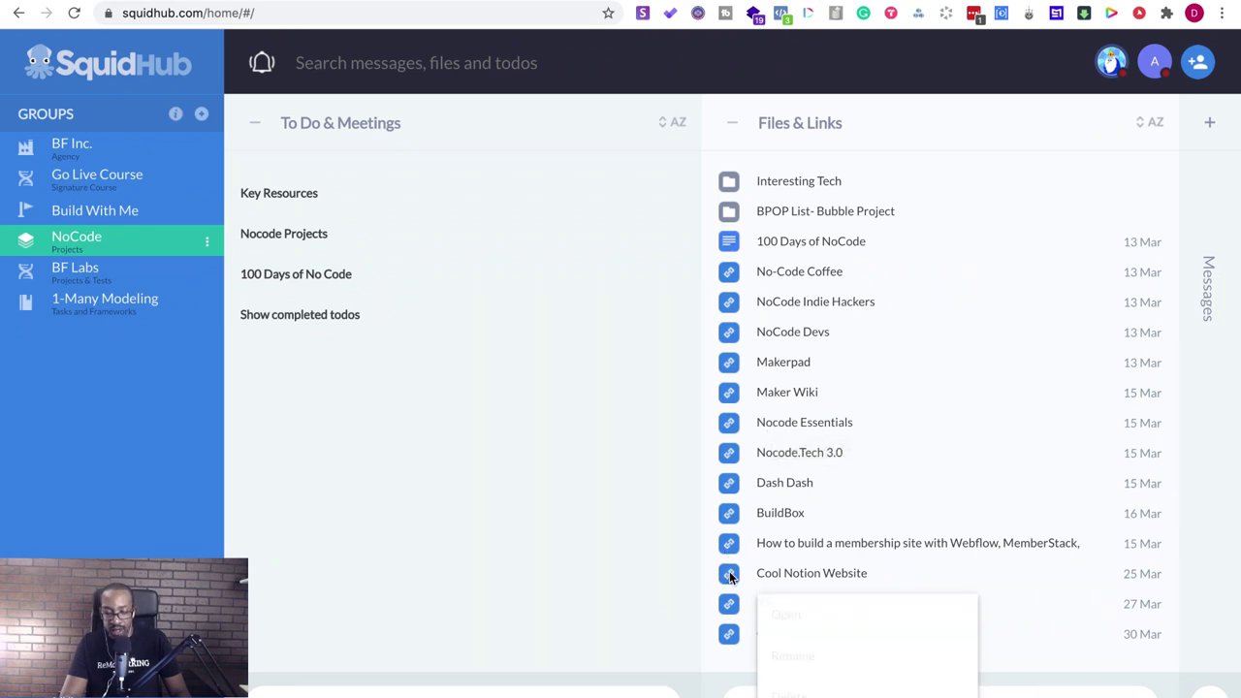
left_click(786, 614)
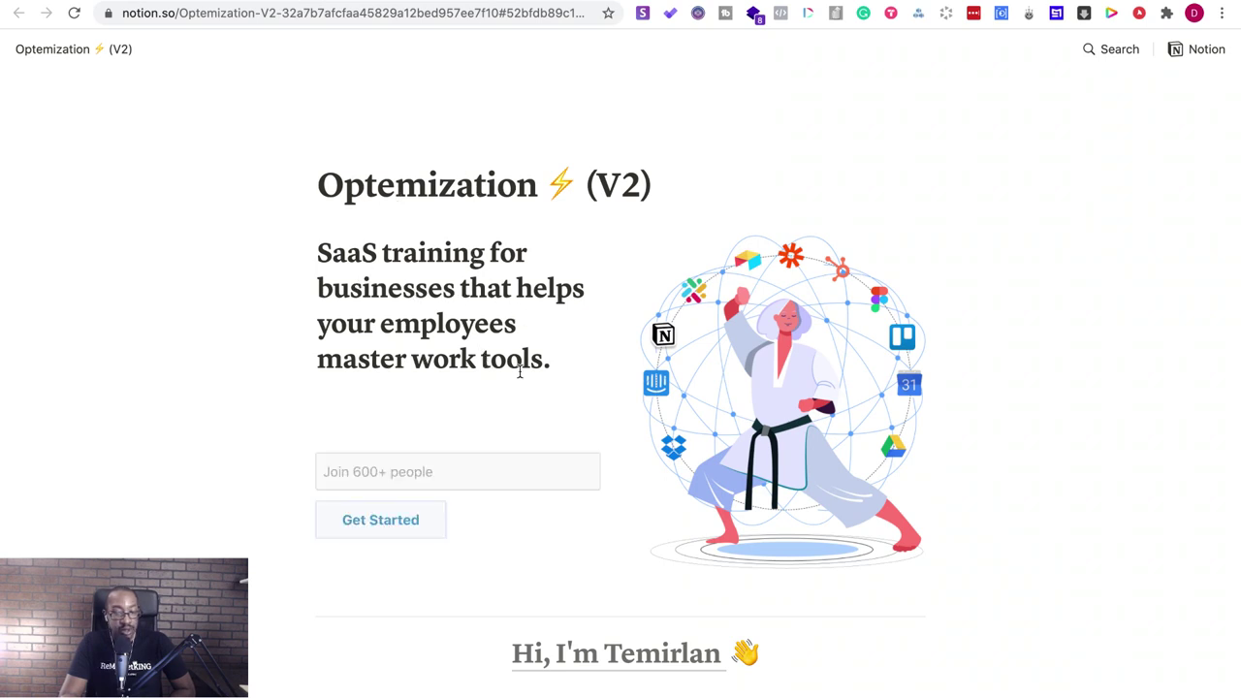
- Scroll through the Optemization (V2) example page, then go back to the Build With Me page
scroll(648, 340, "down", 2)
scroll(648, 340, "down", 1)
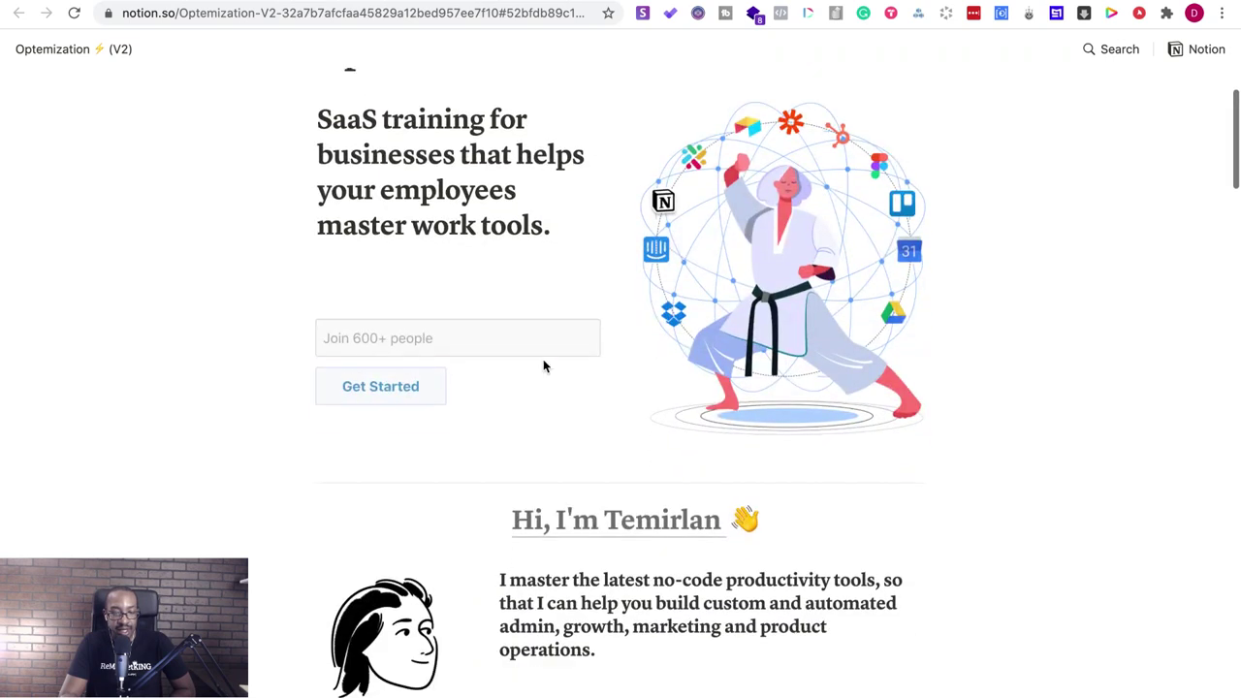
scroll(470, 398, "down", 3)
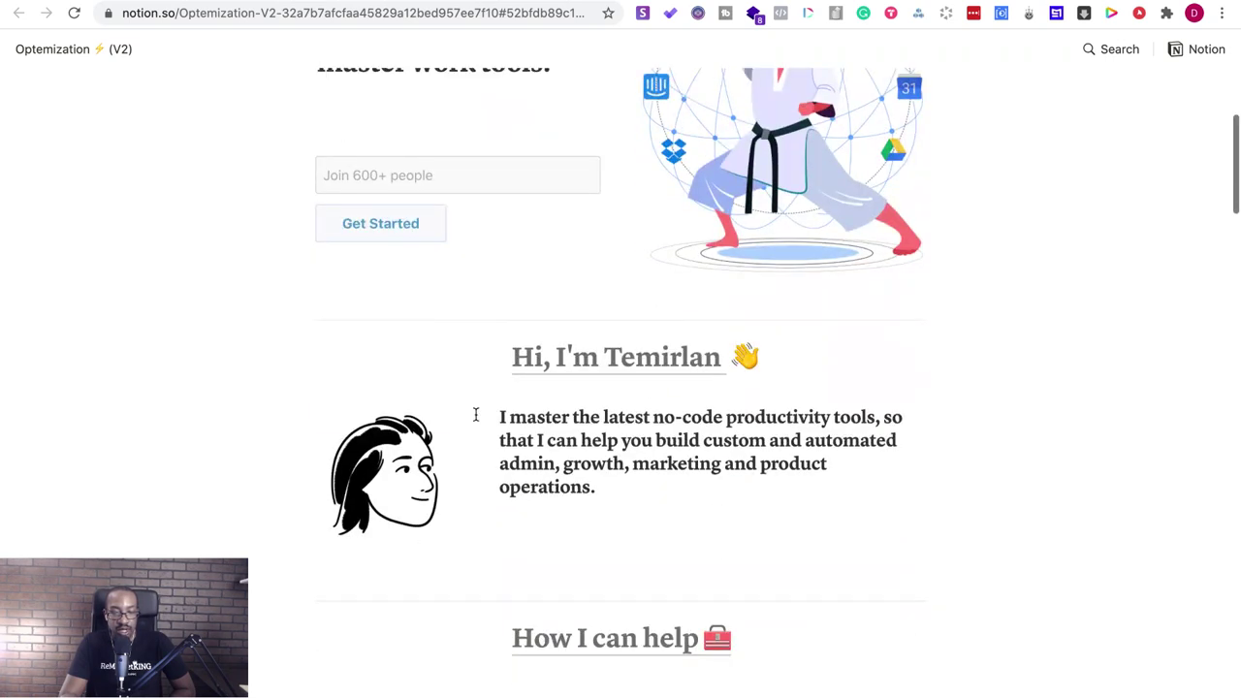
scroll(552, 444, "down", 2)
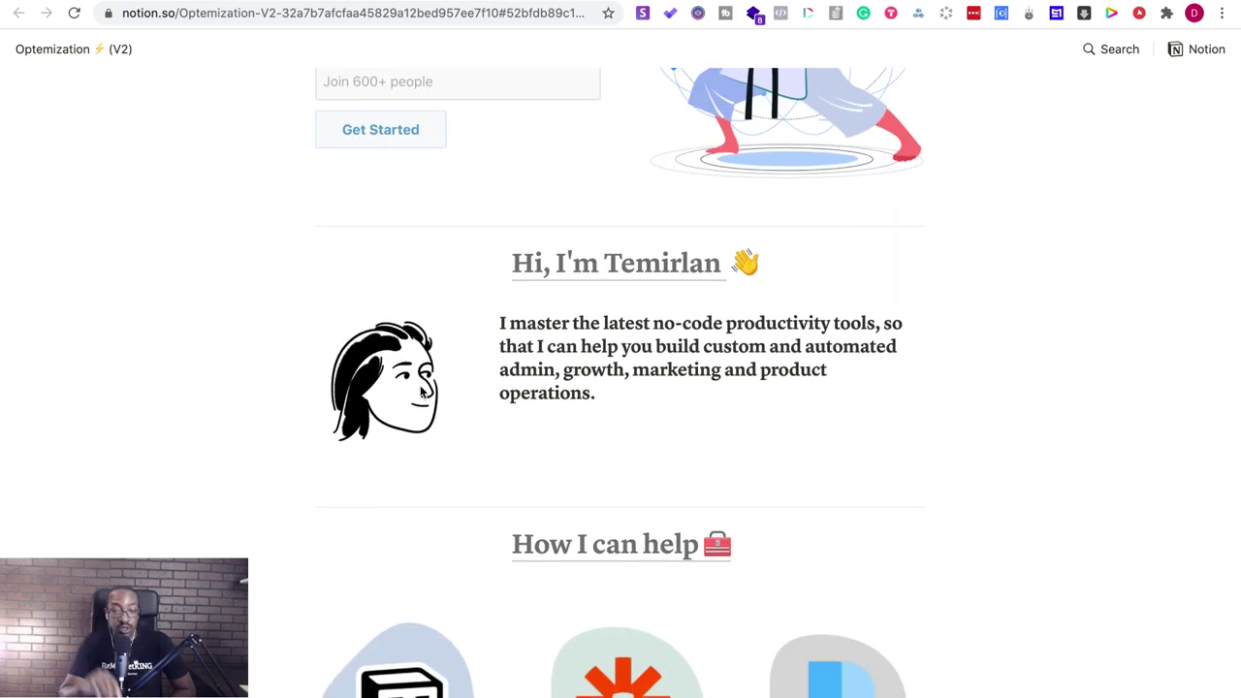
scroll(422, 391, "down", 5)
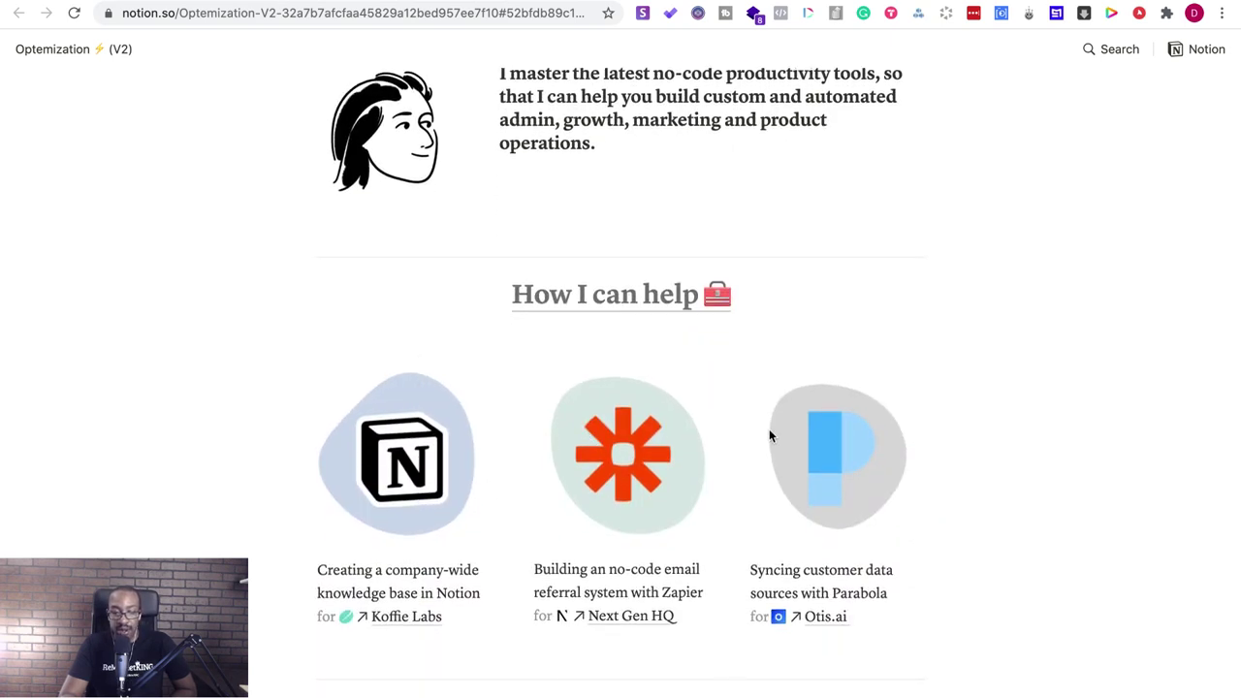
scroll(789, 543, "down", 5)
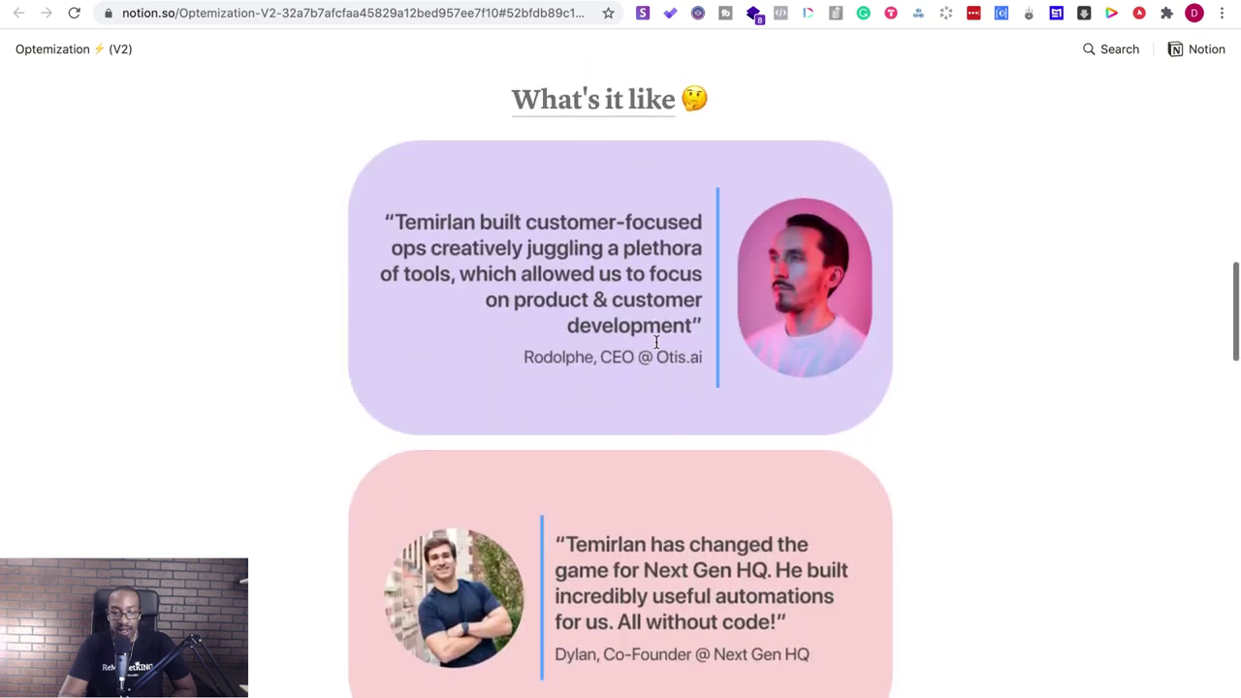
scroll(517, 437, "down", 4)
scroll(517, 436, "down", 4)
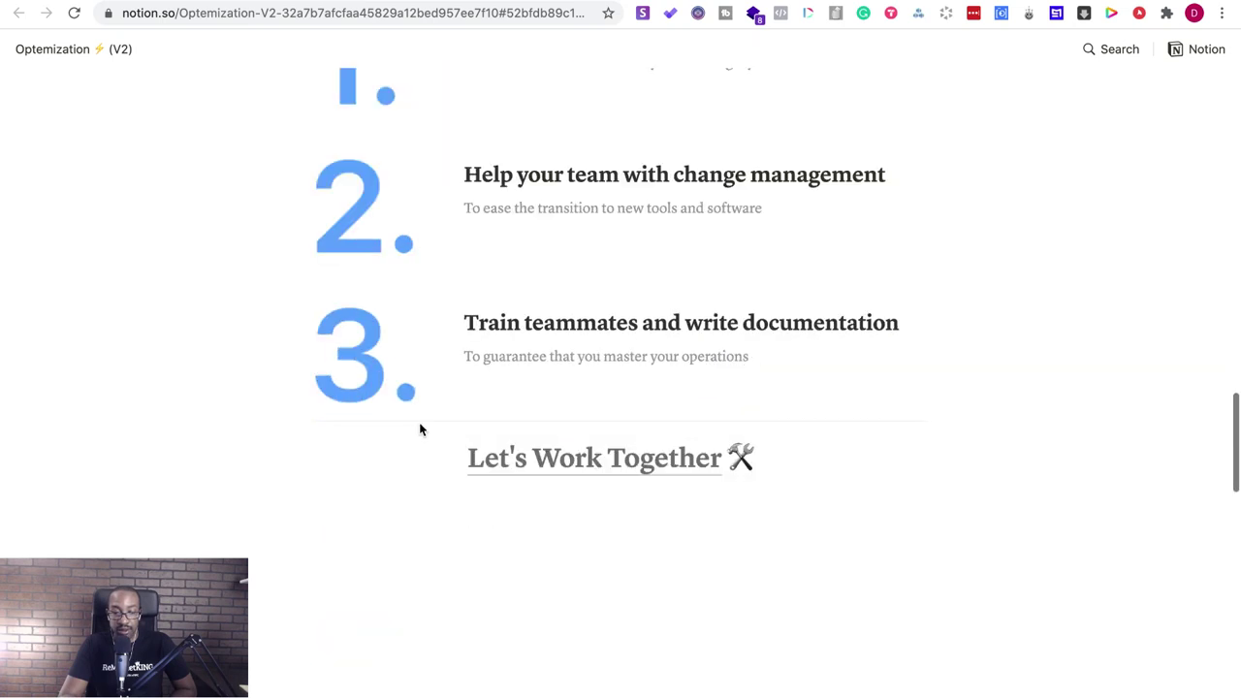
scroll(416, 398, "down", 3)
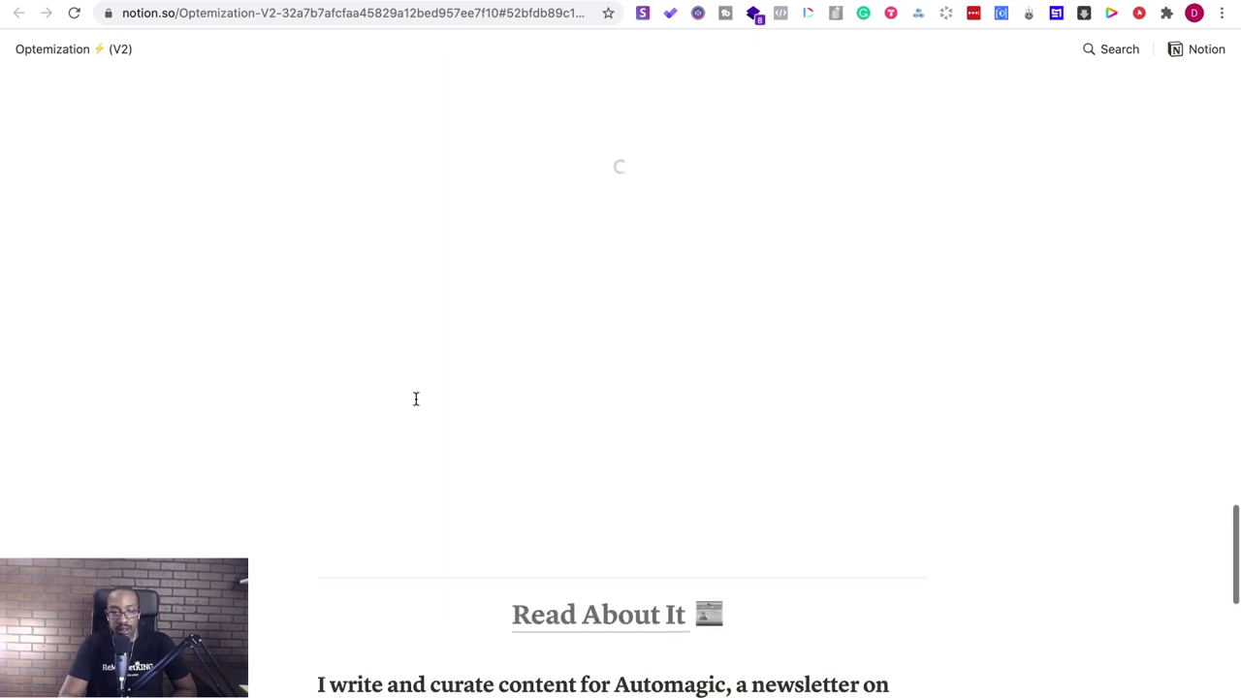
scroll(416, 399, "up", 2)
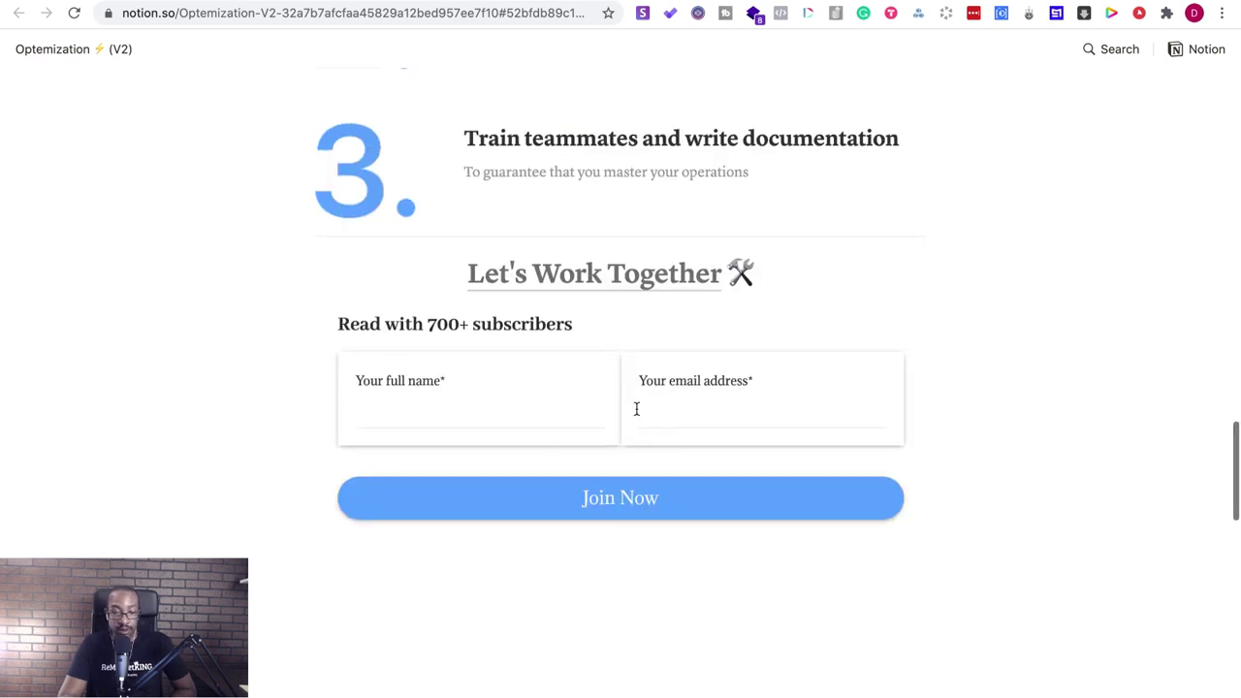
scroll(342, 485, "down", 3)
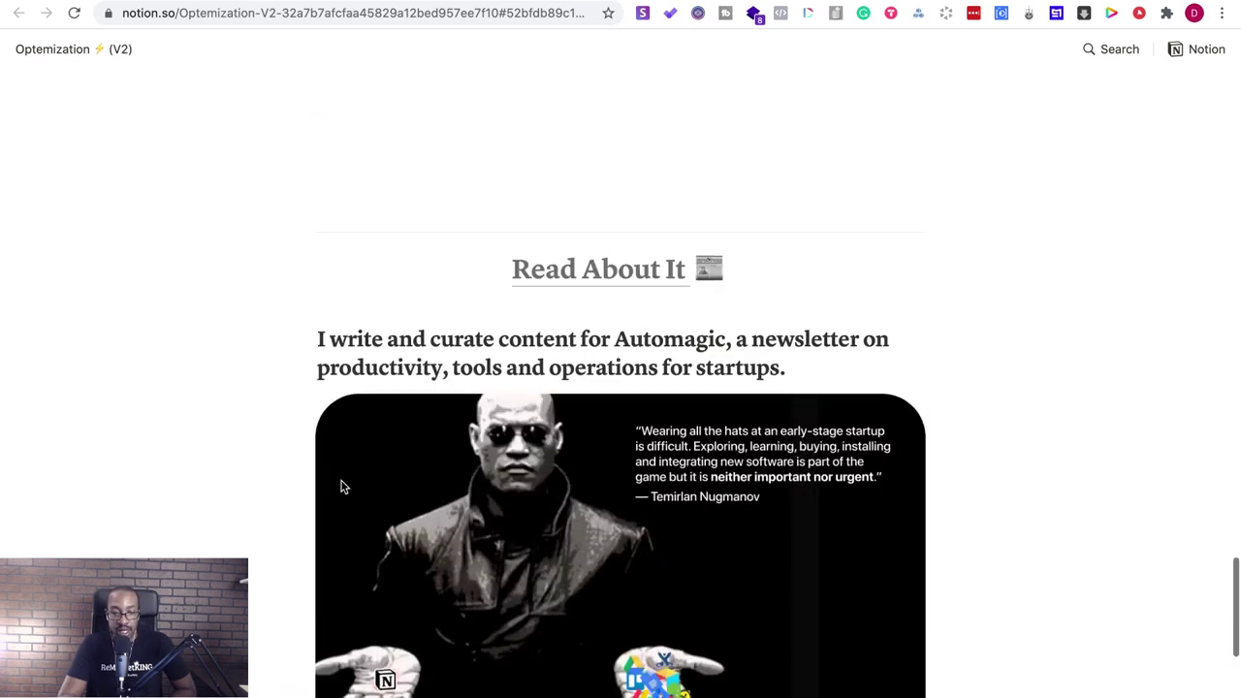
scroll(342, 487, "down", 3)
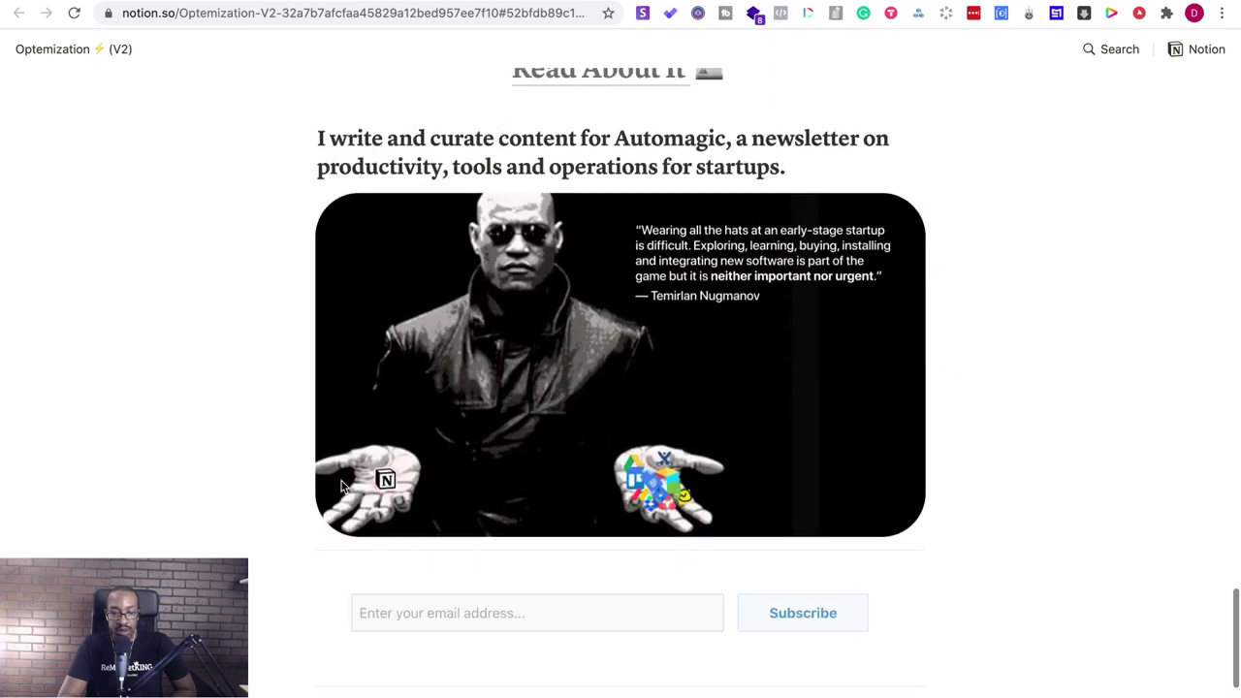
scroll(341, 487, "down", 4)
scroll(341, 487, "up", 5)
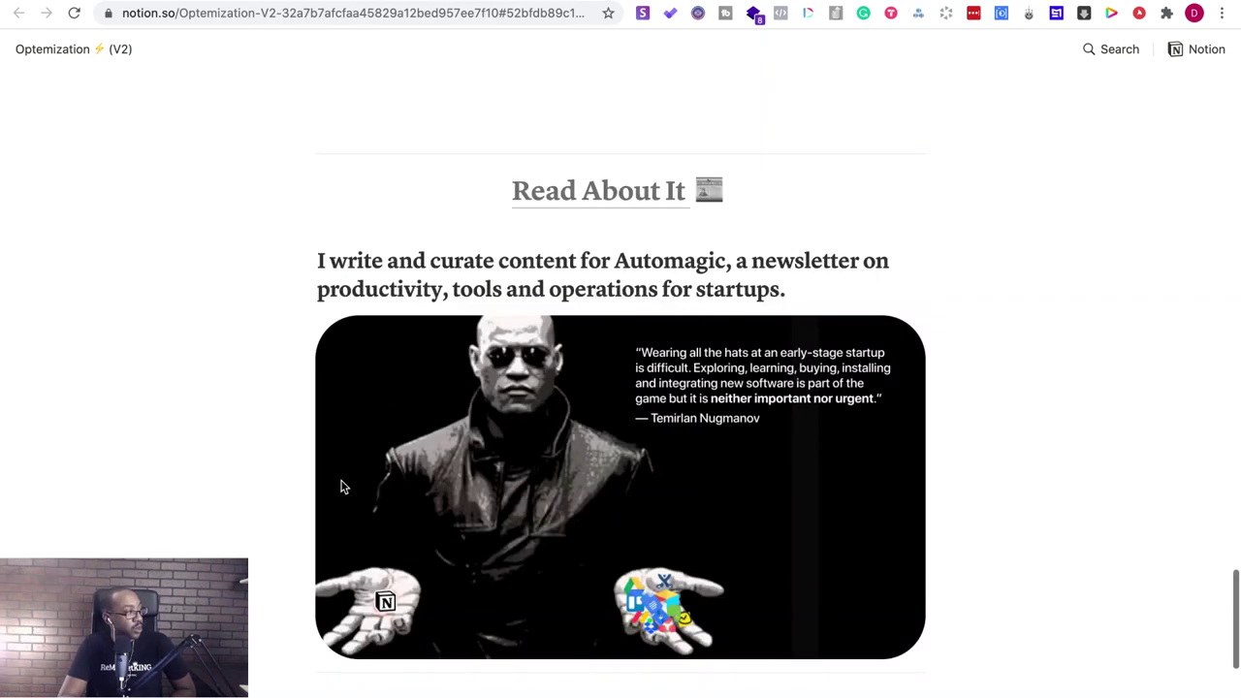
scroll(342, 486, "up", 10)
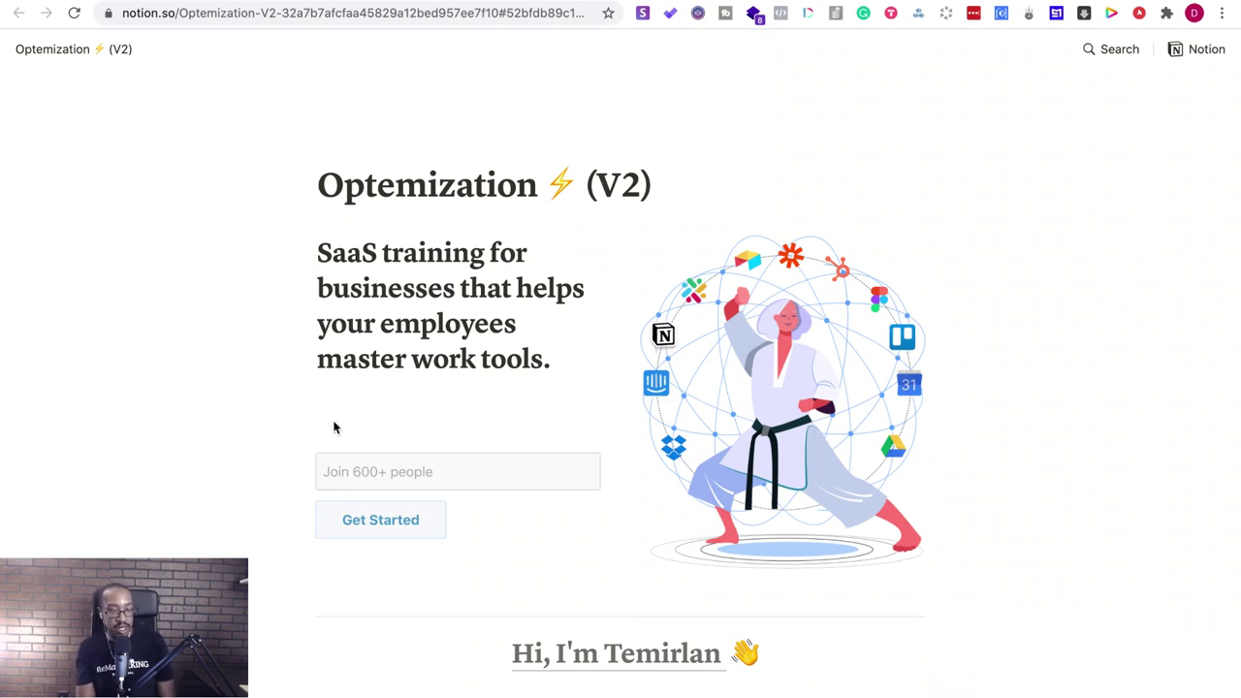
scroll(313, 421, "down", 3)
scroll(313, 421, "up", 3)
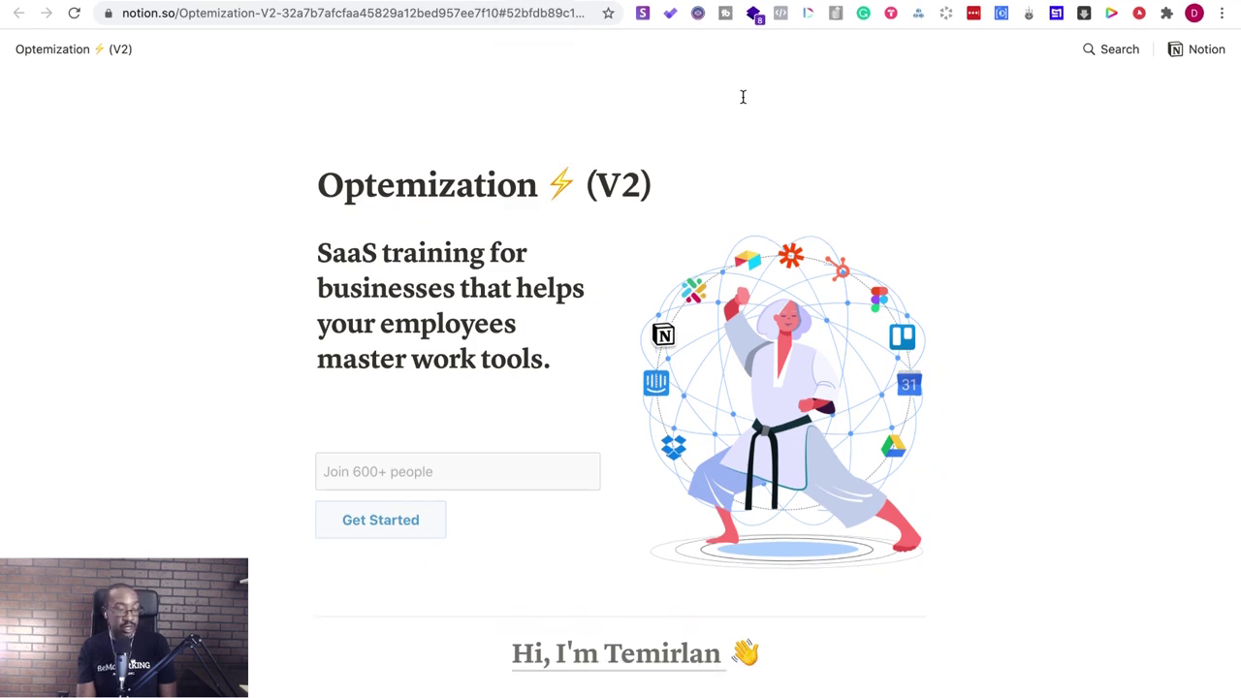
scroll(484, 257, "down", 15)
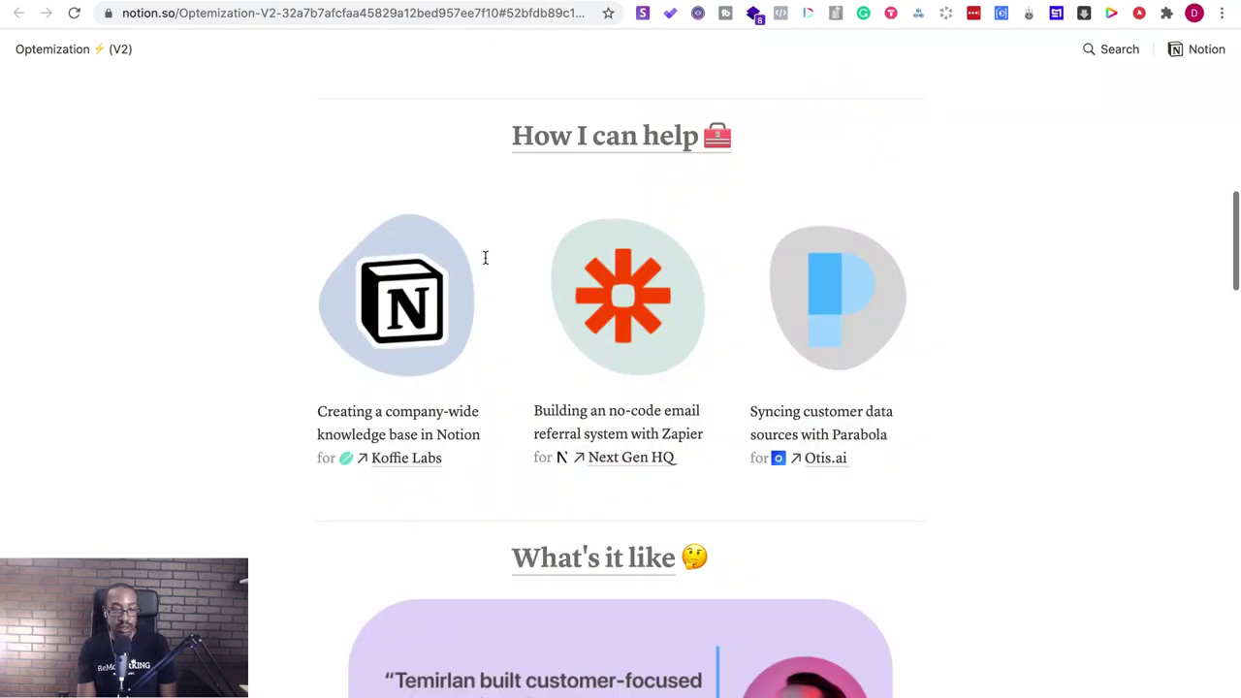
scroll(485, 258, "up", 15)
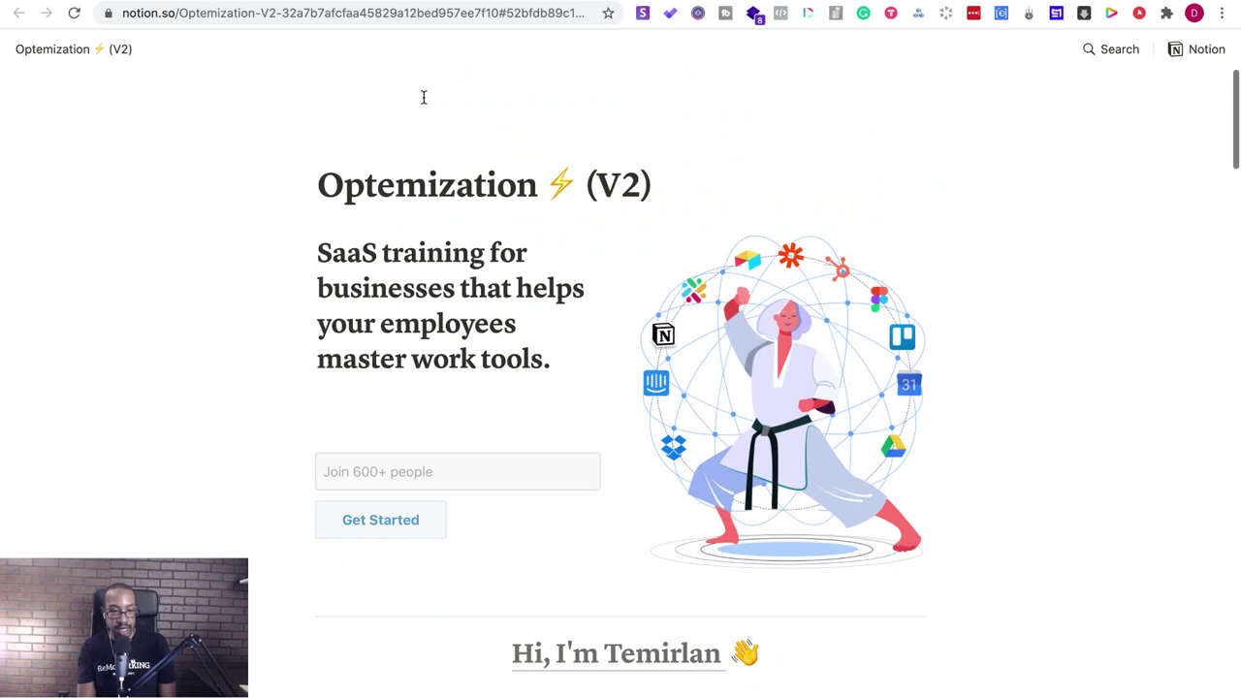
key("super+bracketleft")
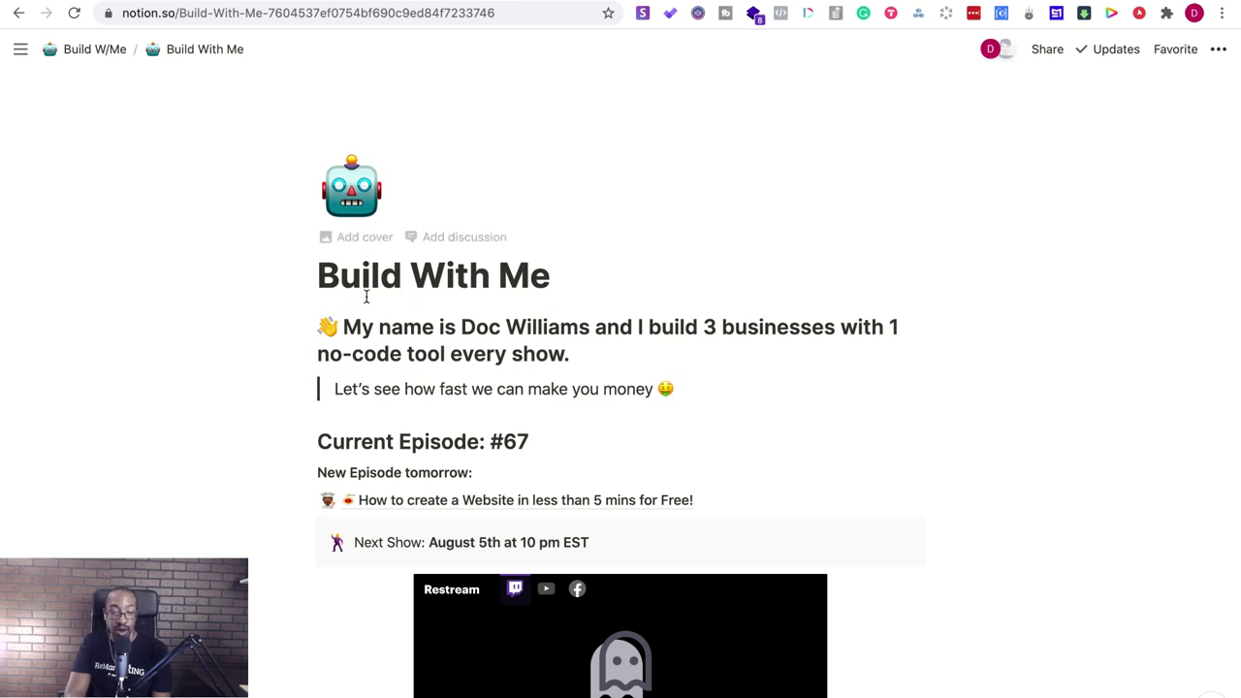
scroll(386, 334, "down", 2)
scroll(389, 340, "down", 15)
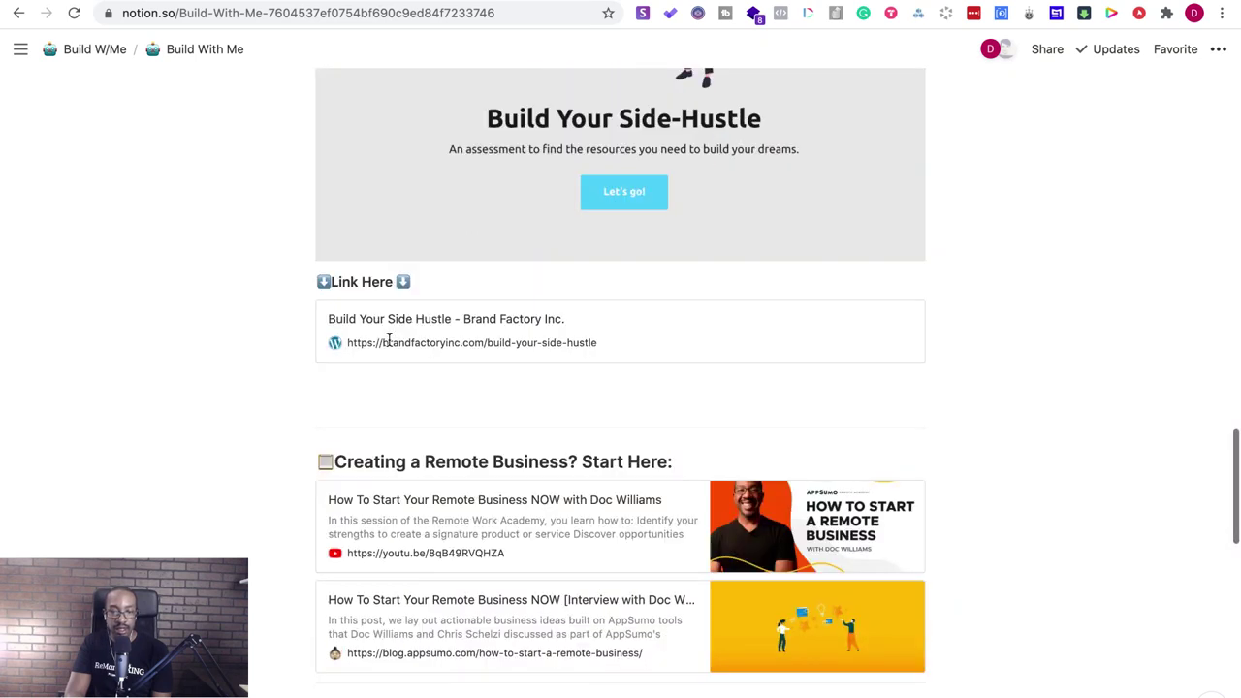
scroll(389, 340, "up", 15)
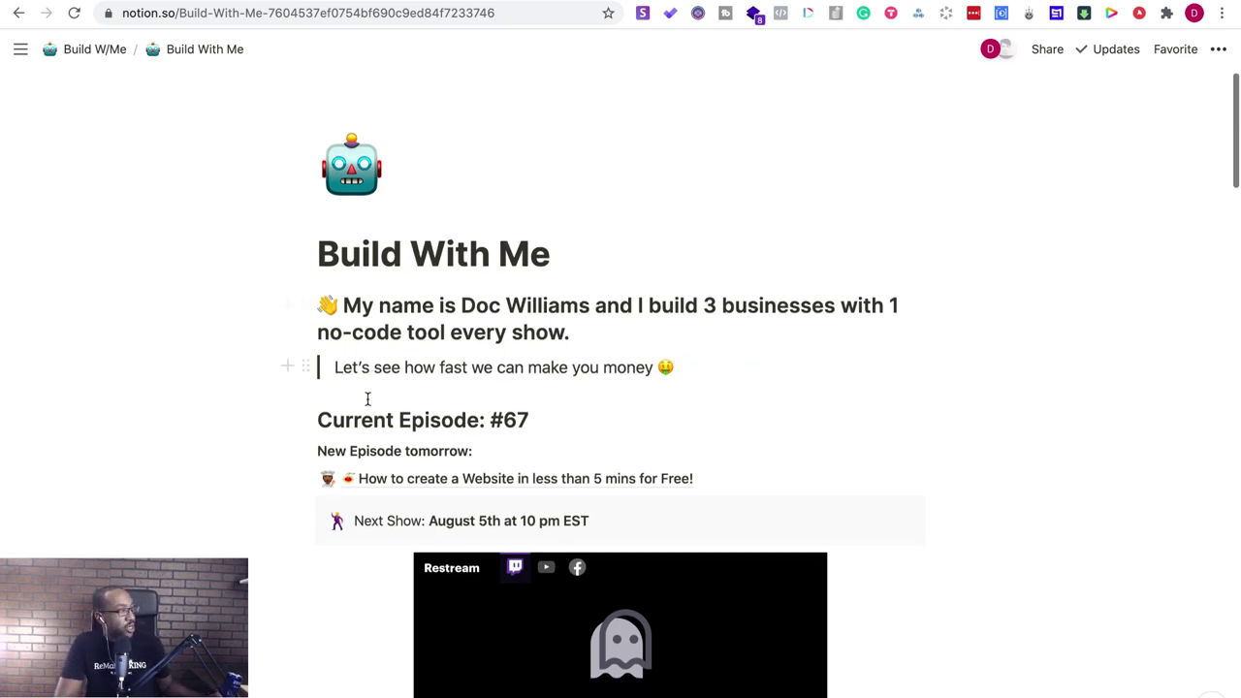
scroll(369, 397, "down", 15)
scroll(368, 399, "down", 10)
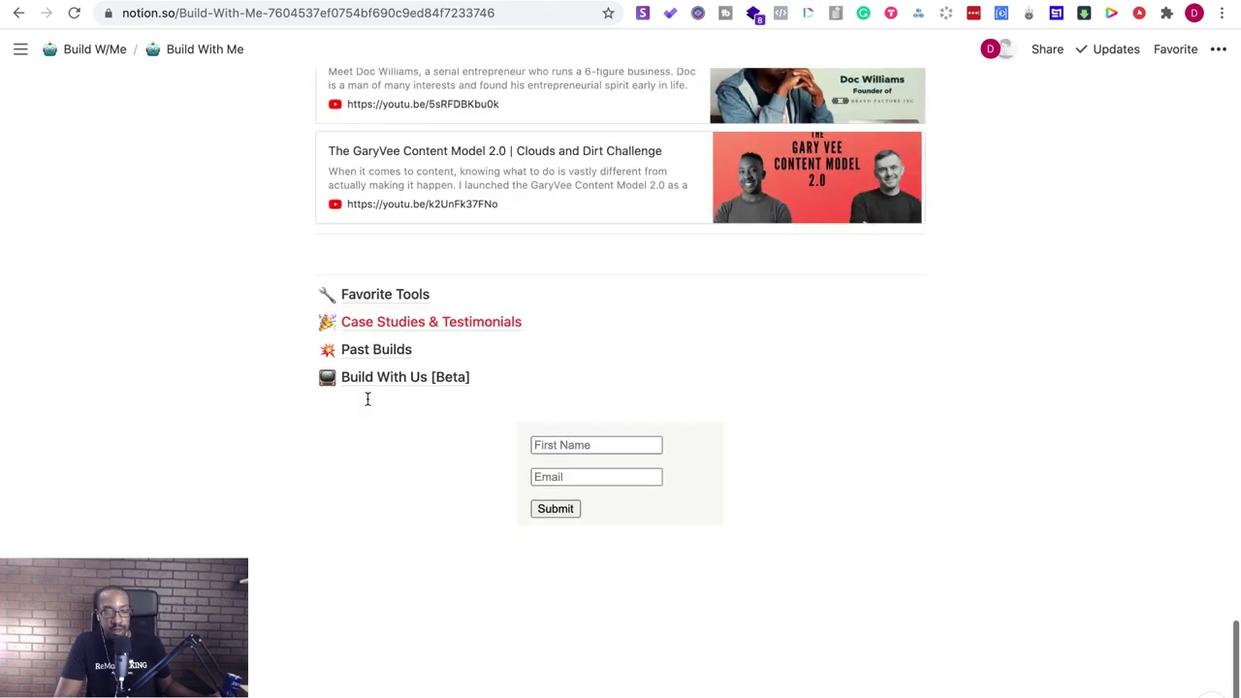
scroll(367, 398, "up", 10)
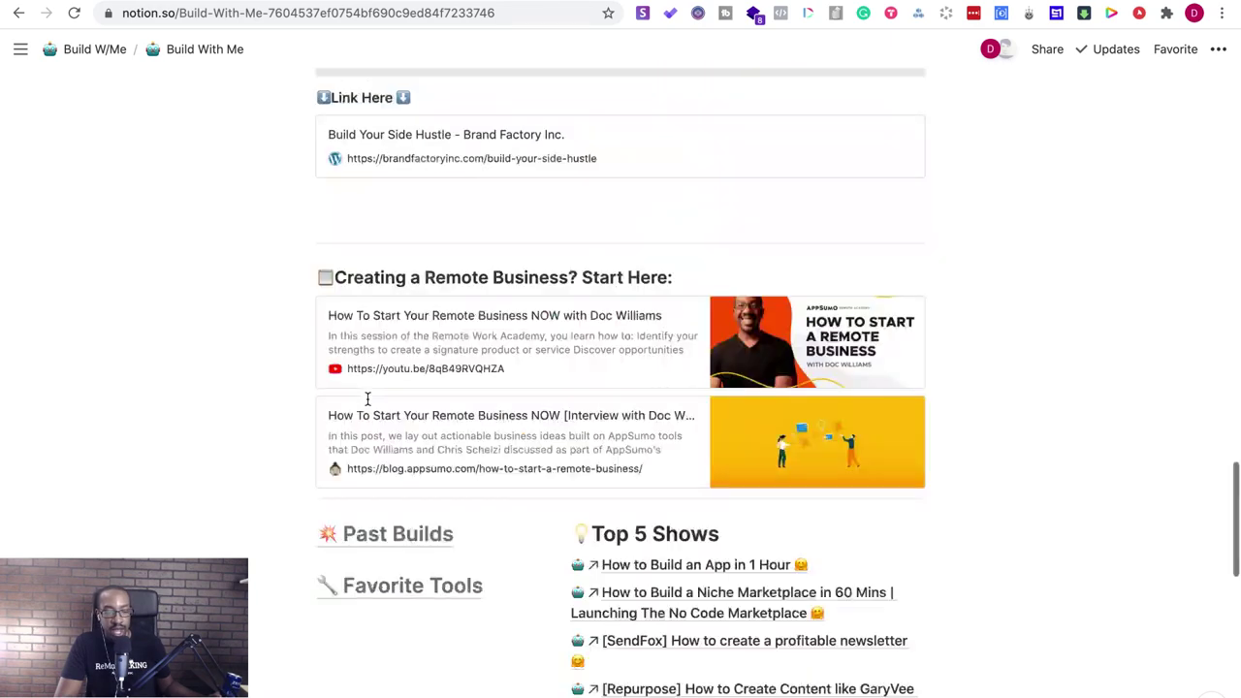
scroll(368, 399, "down", 4)
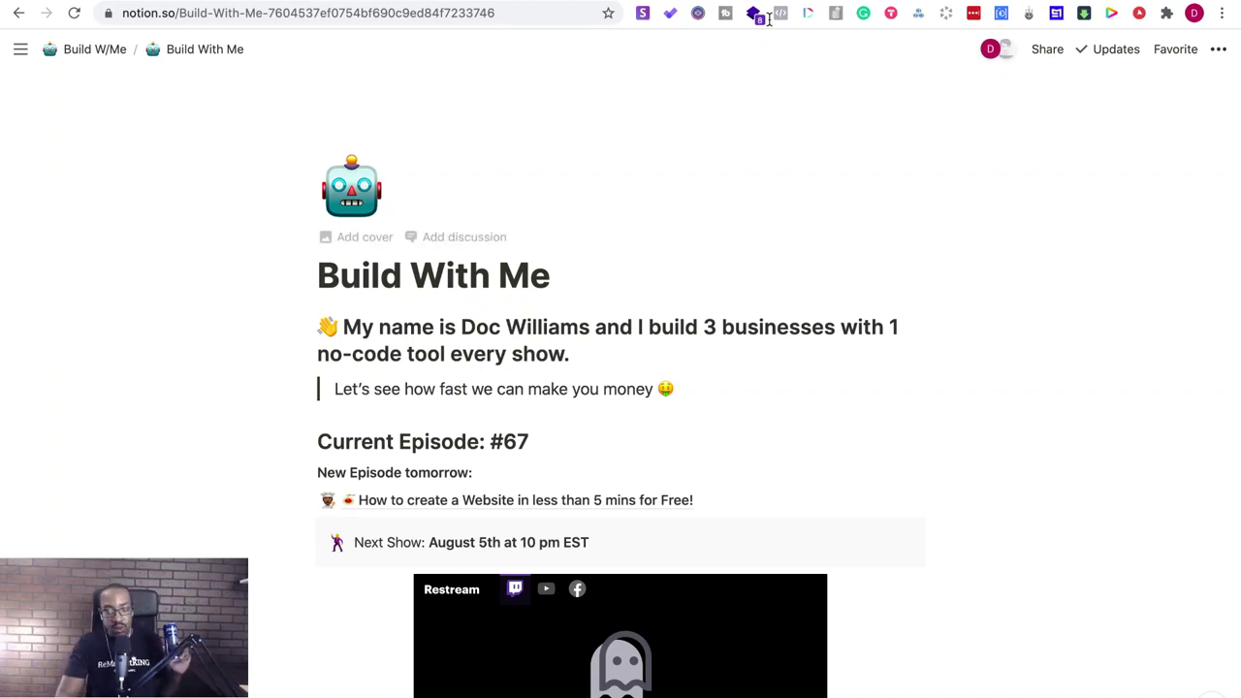
- Open a new tab and load Twitter's home page by entering 'twit' in the address bar
key("ctrl+Tab")
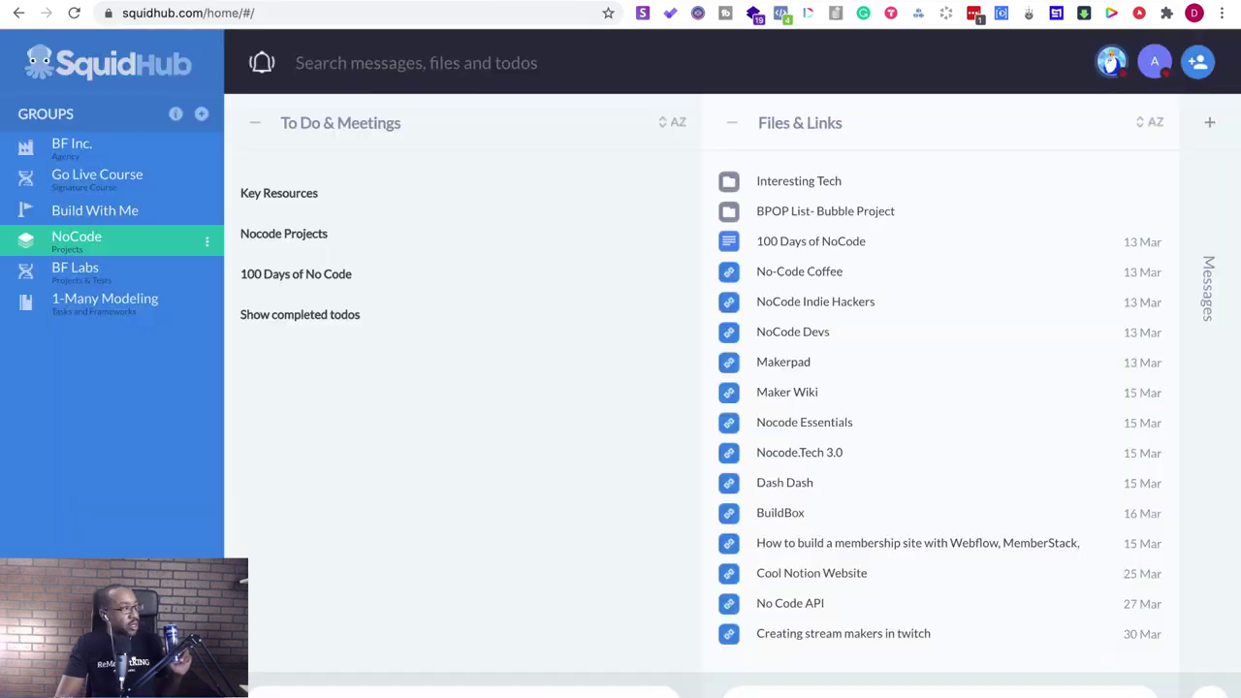
key("ctrl+Tab")
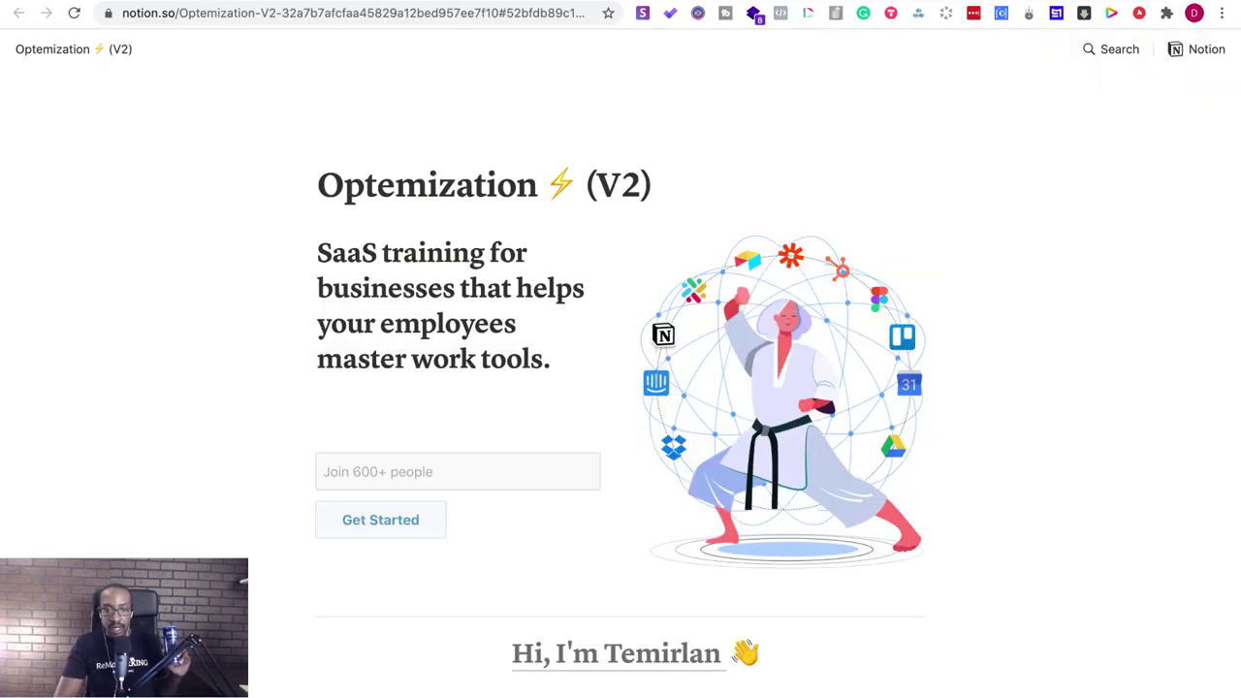
key("ctrl+t")
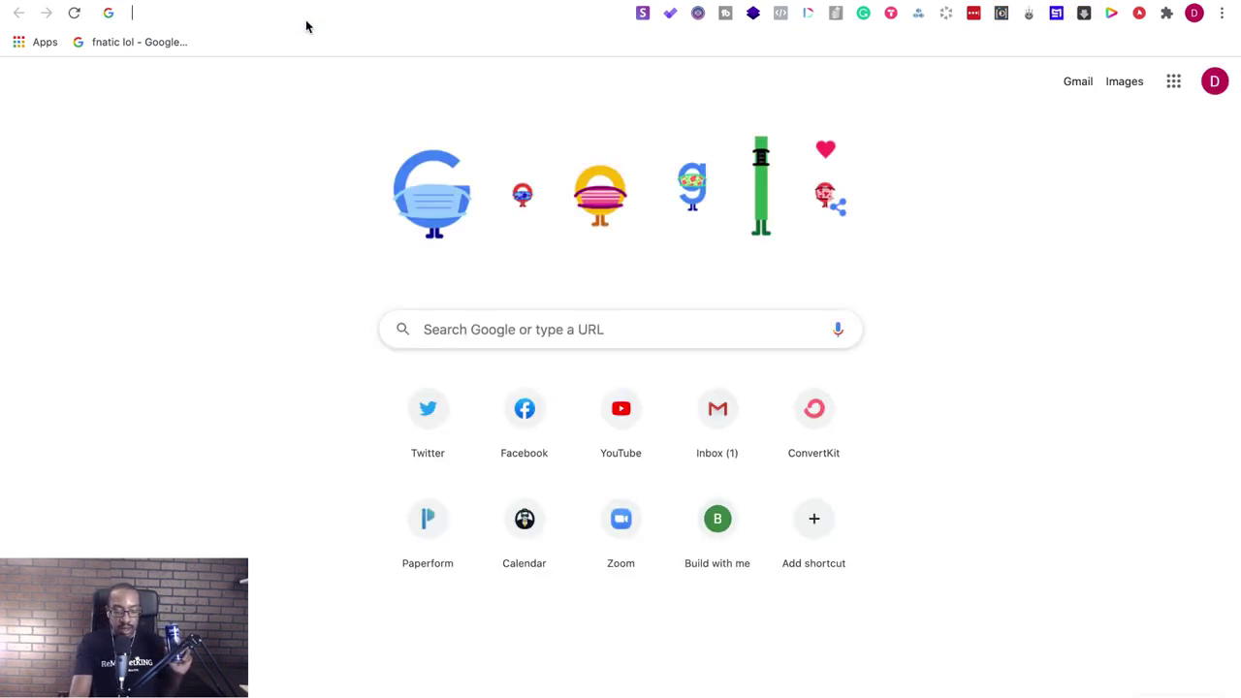
type("twit")
key("Return")
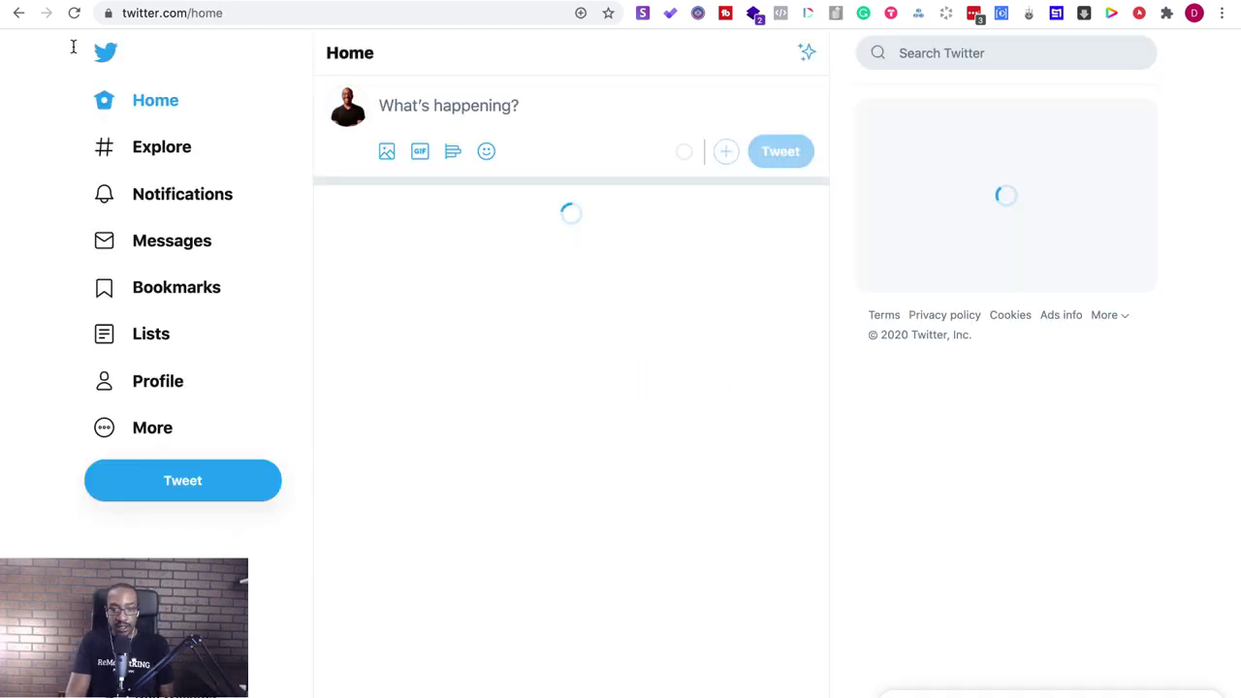
- Search Twitter for the Funnel Builder & Email Marketer account and open its profile
left_click(949, 52)
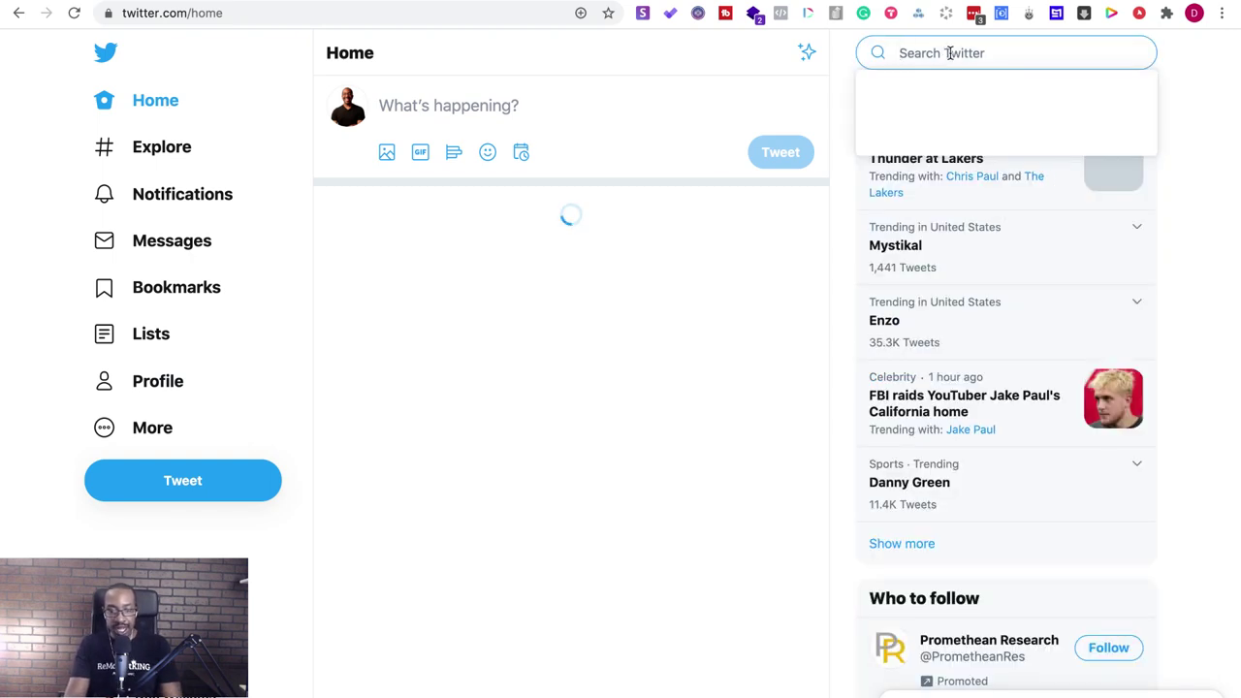
type("karima")
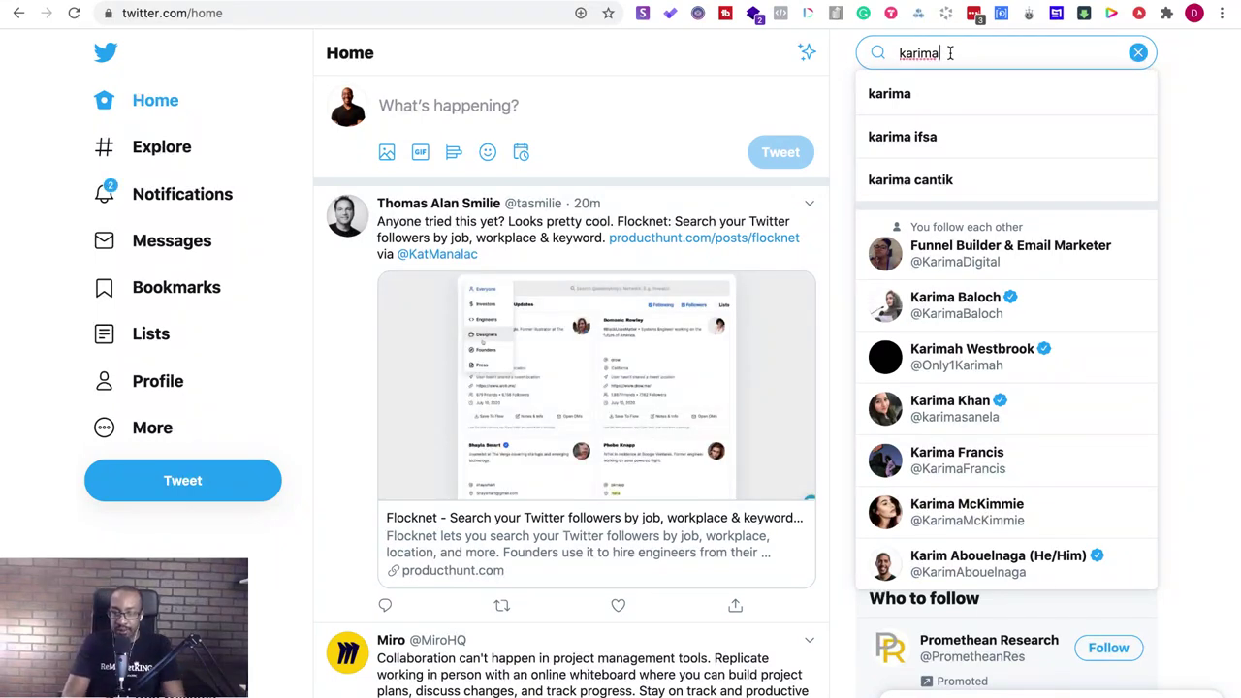
left_click(923, 250)
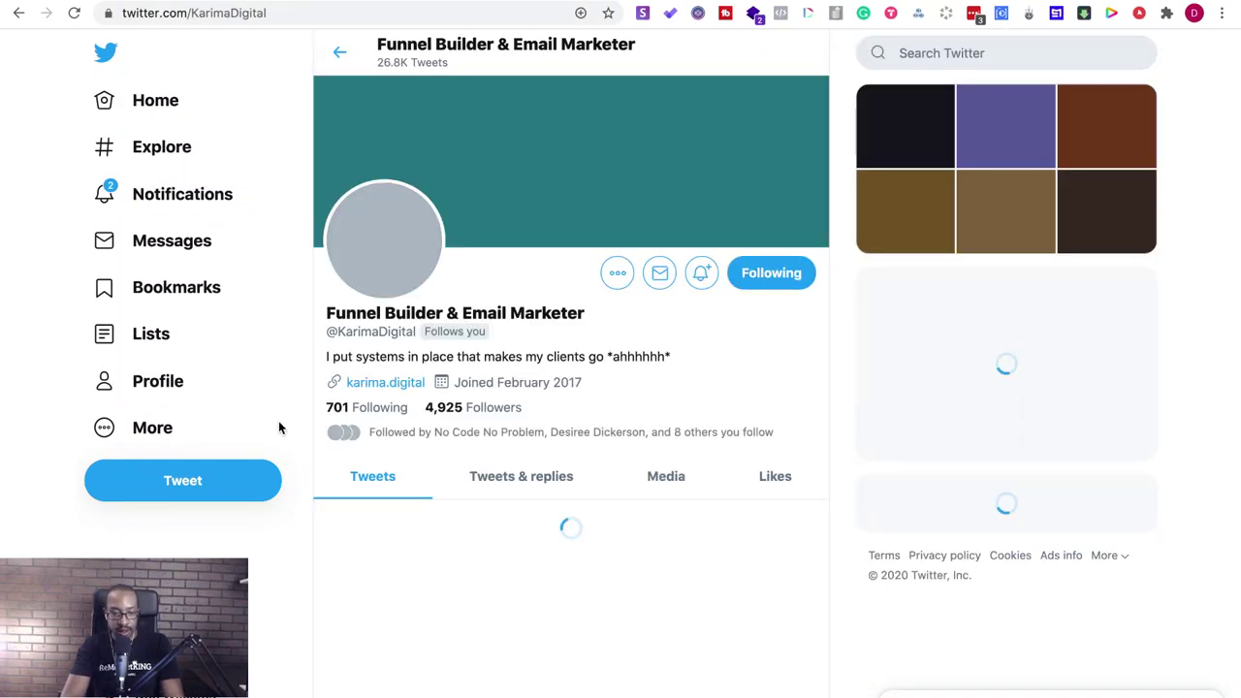
- Tweet the account asking if they still have a copy of their Notion services website
left_click(199, 488)
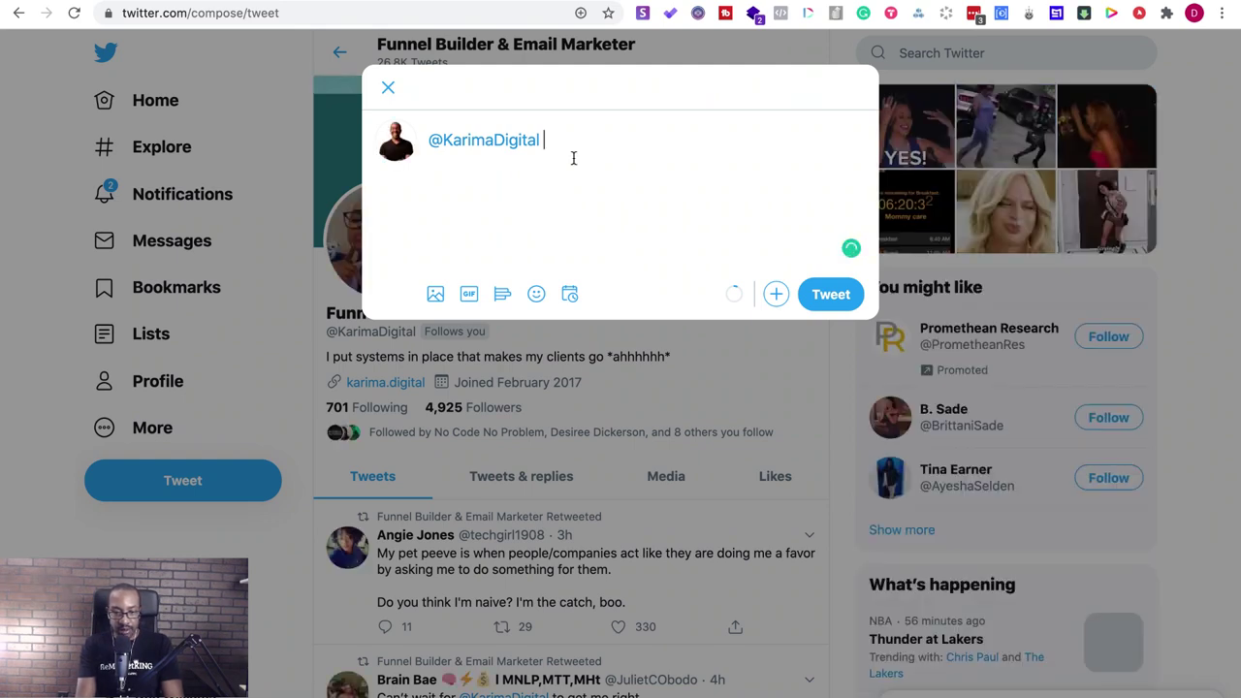
type("h")
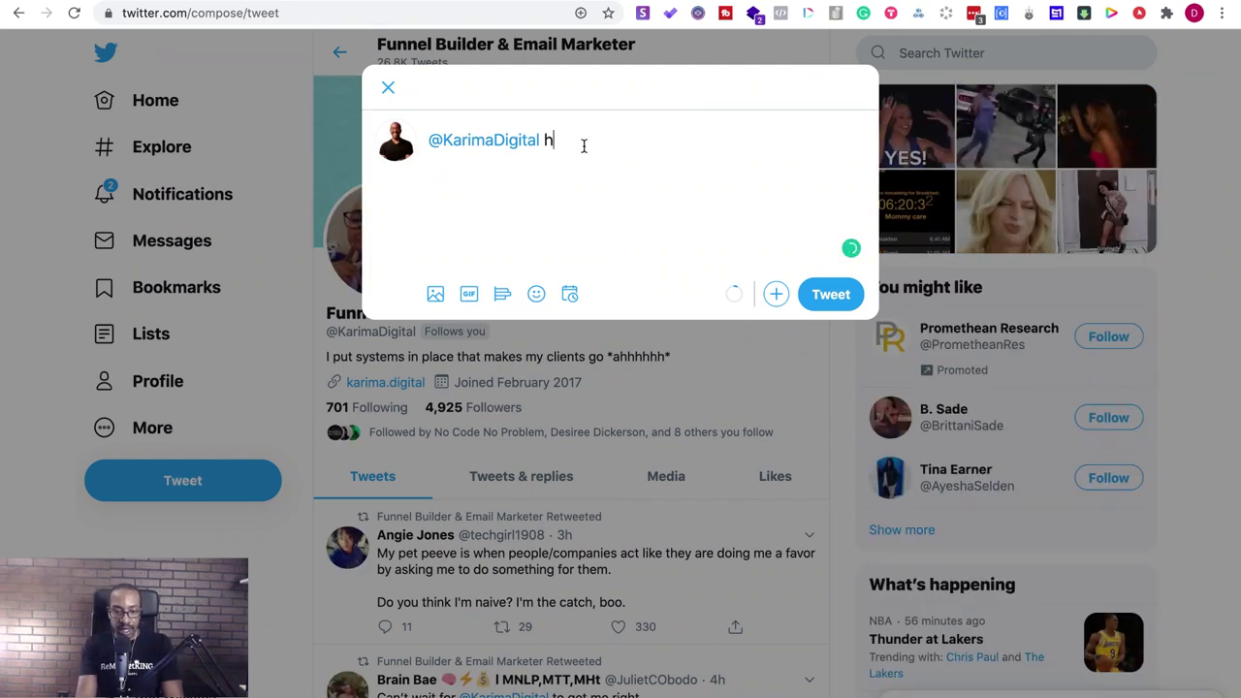
type("eyyy do yo")
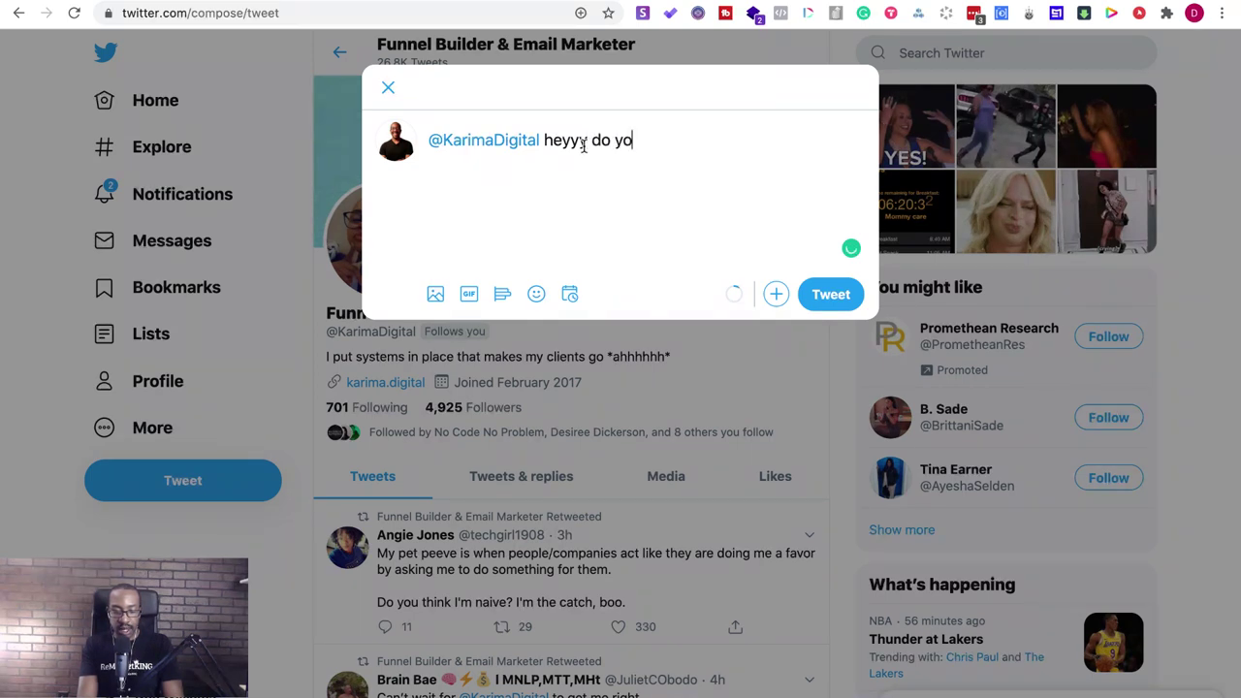
type("u still have")
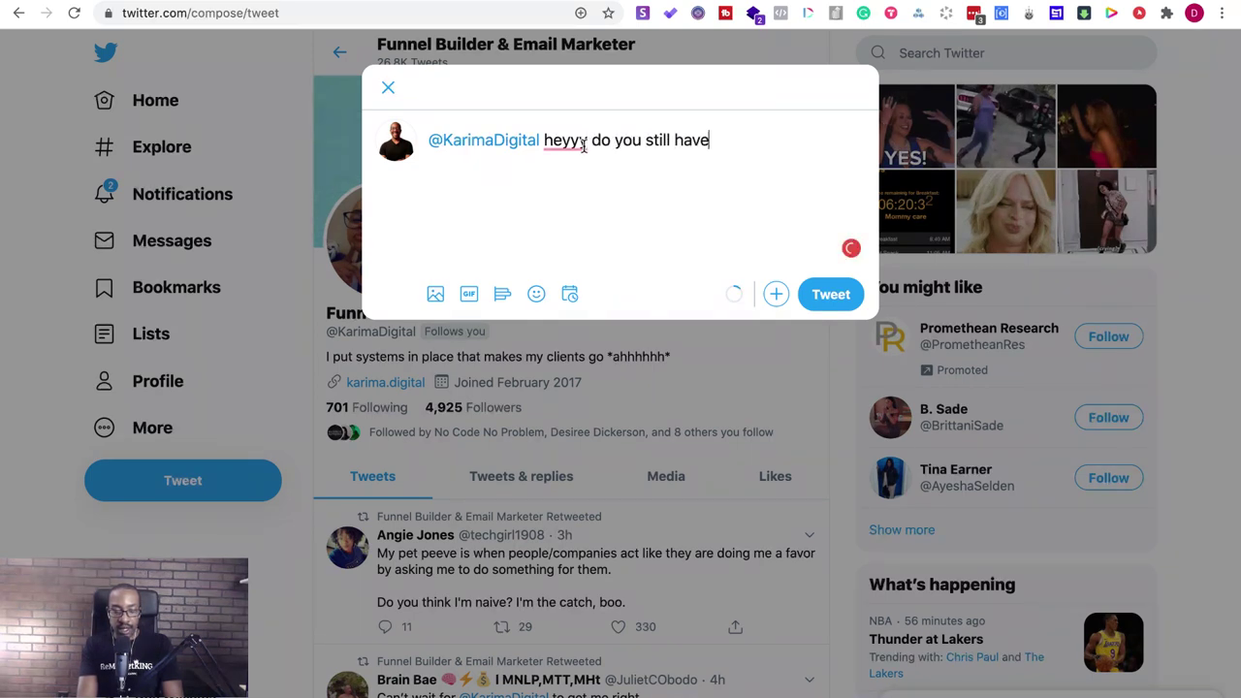
type(" a co")
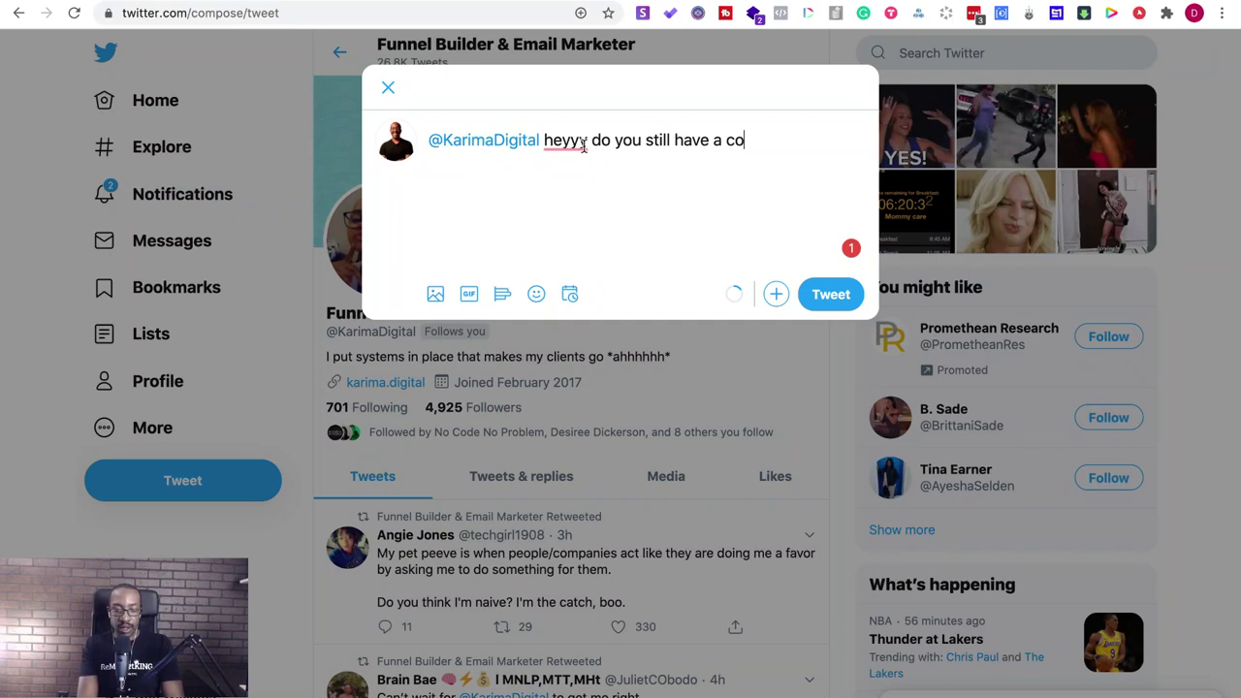
type("py of your notion web")
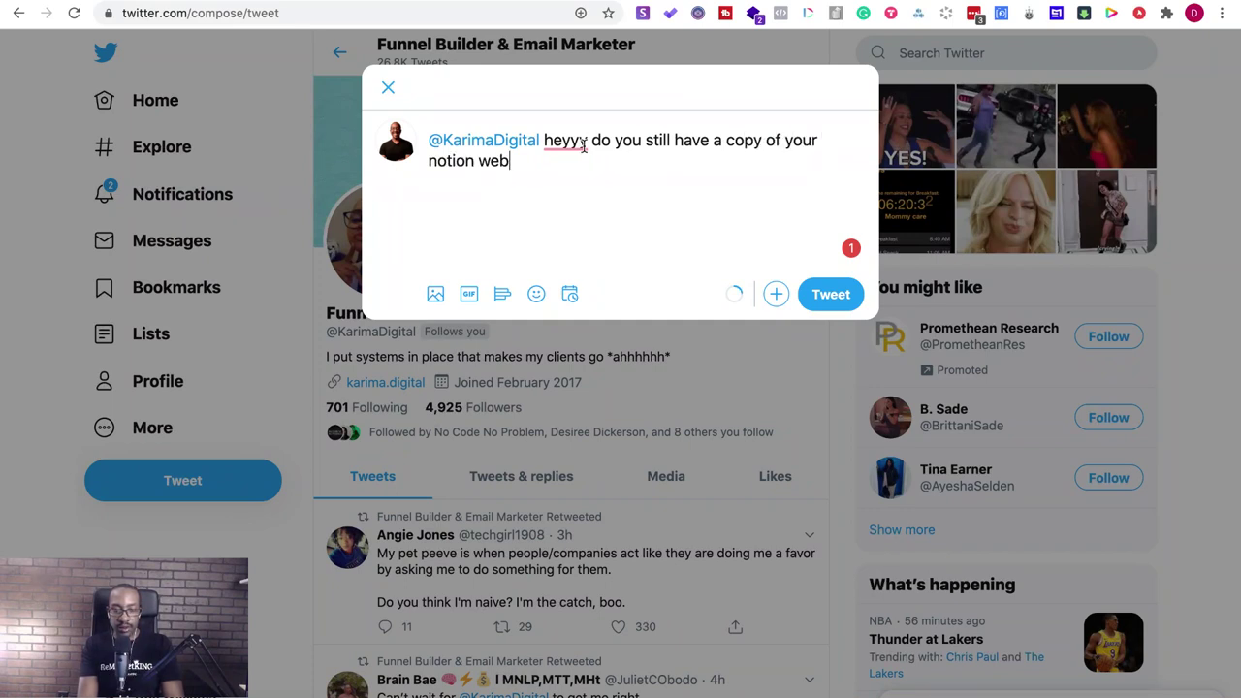
type("site for your services? ")
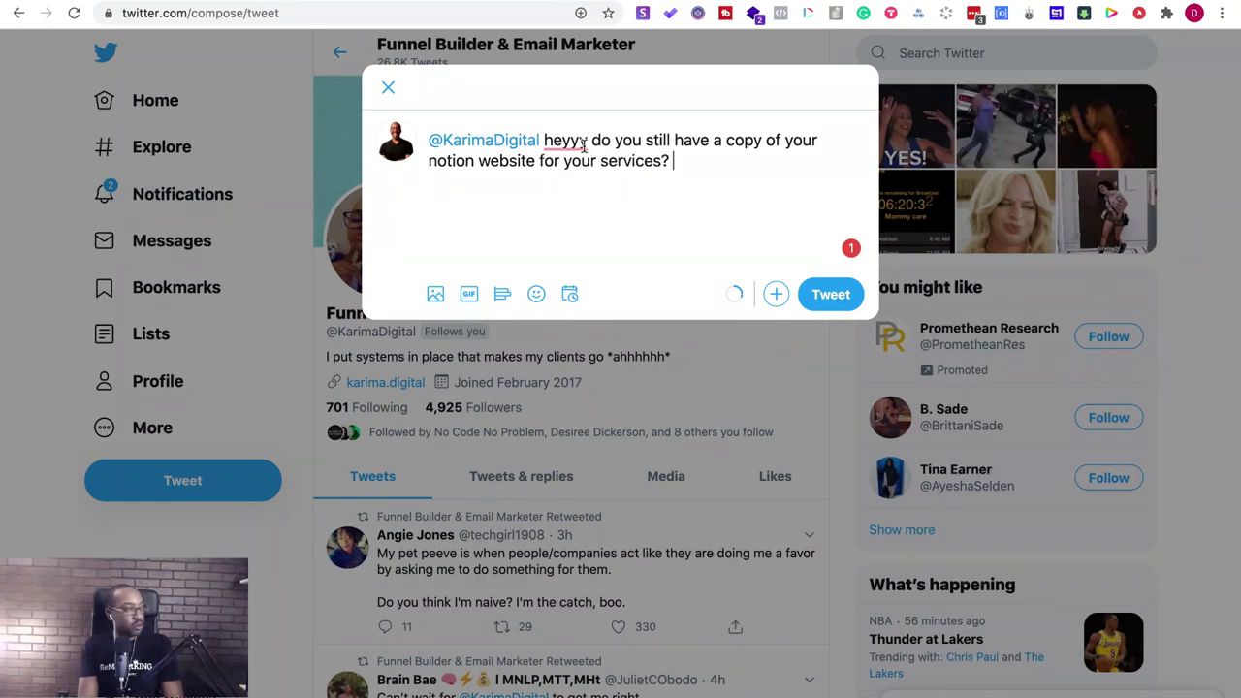
type("ppl are ")
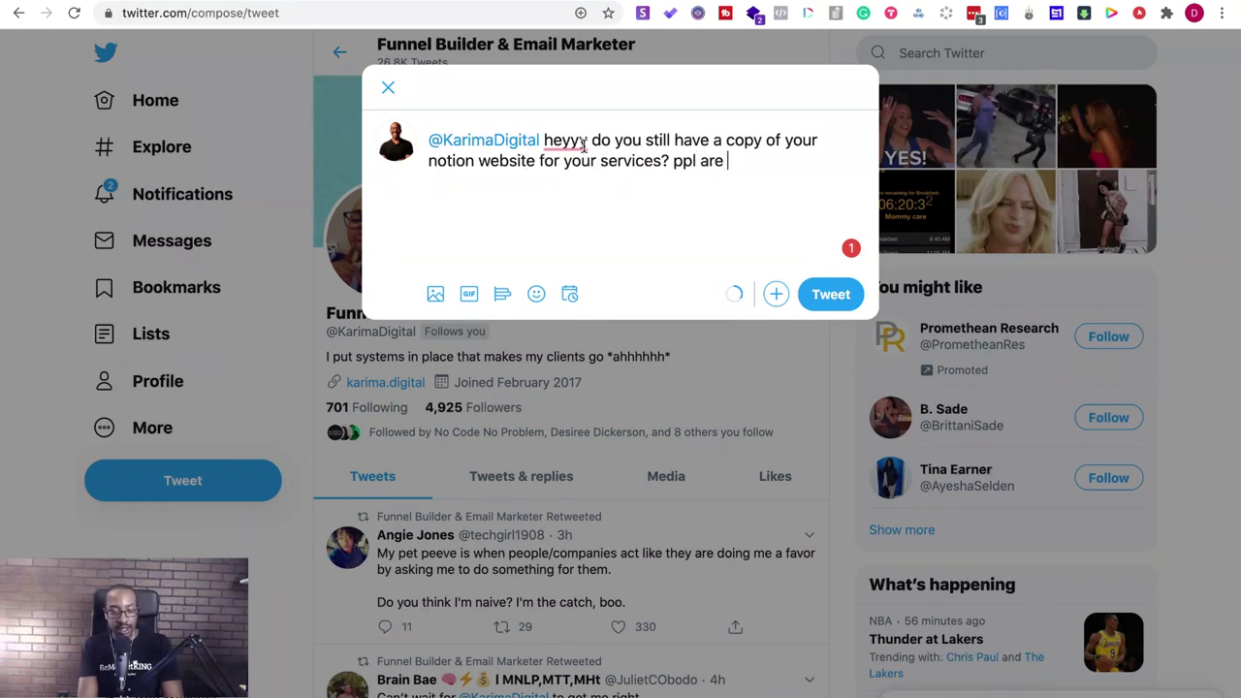
type("aasking in the ")
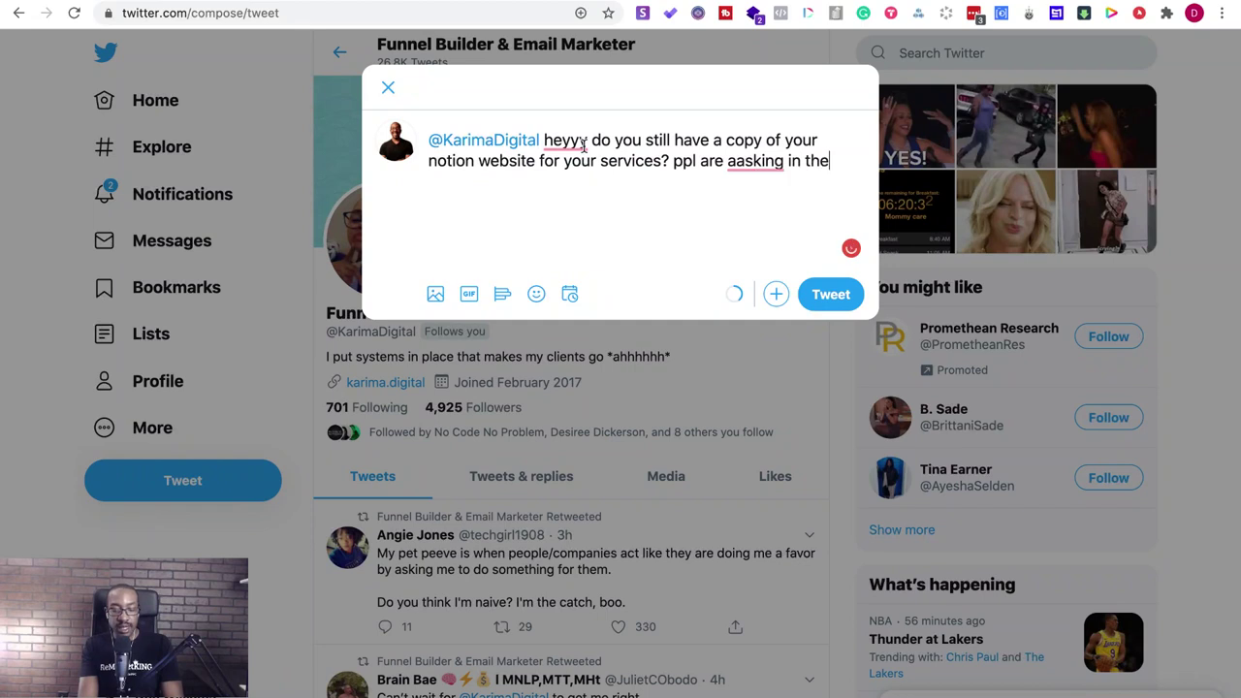
type("build wit")
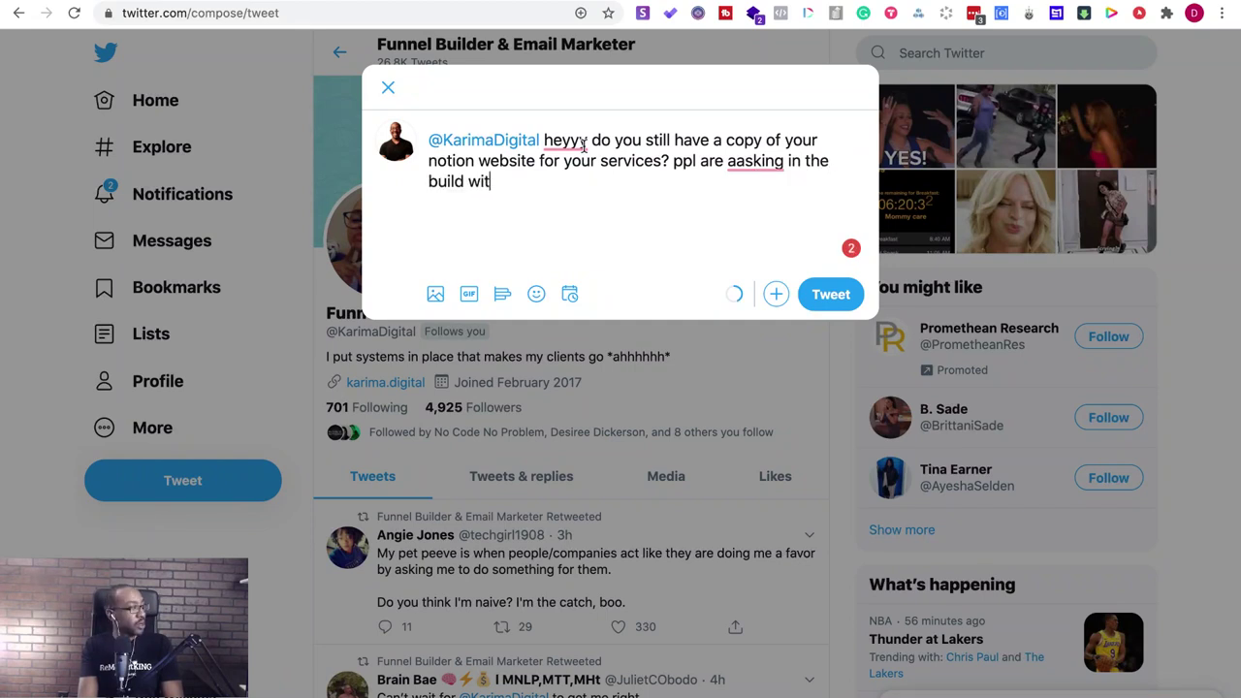
type("h me chat")
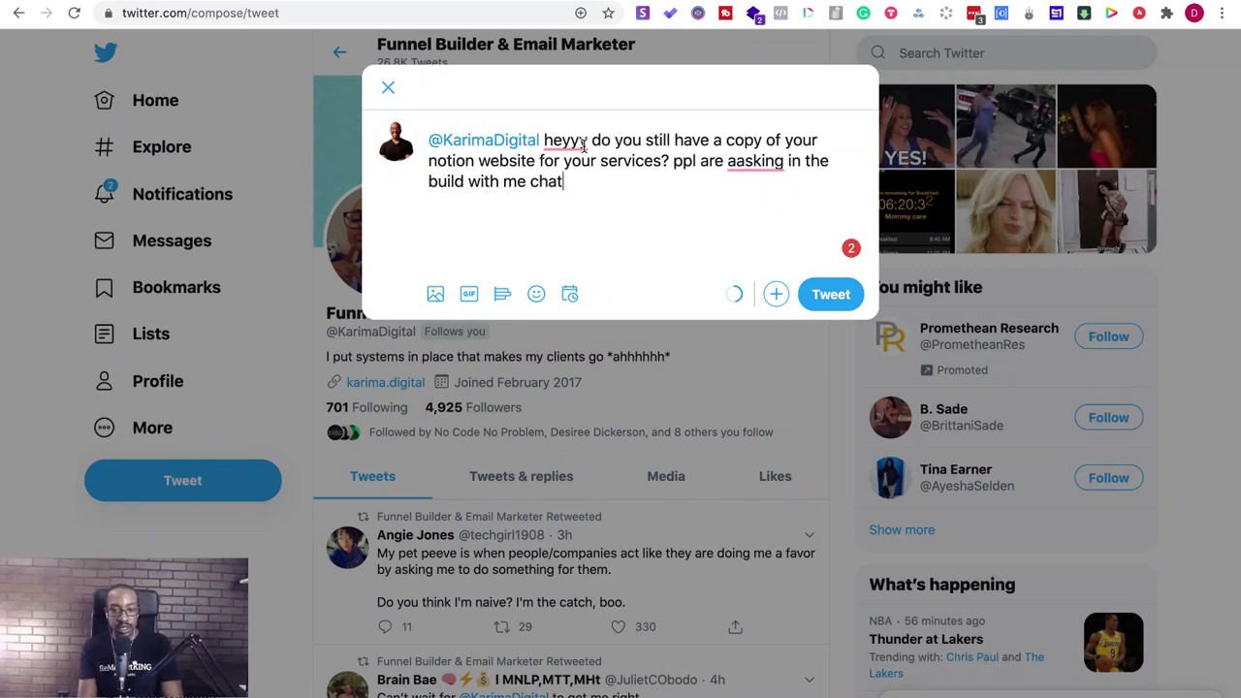
mouse_move(752, 165)
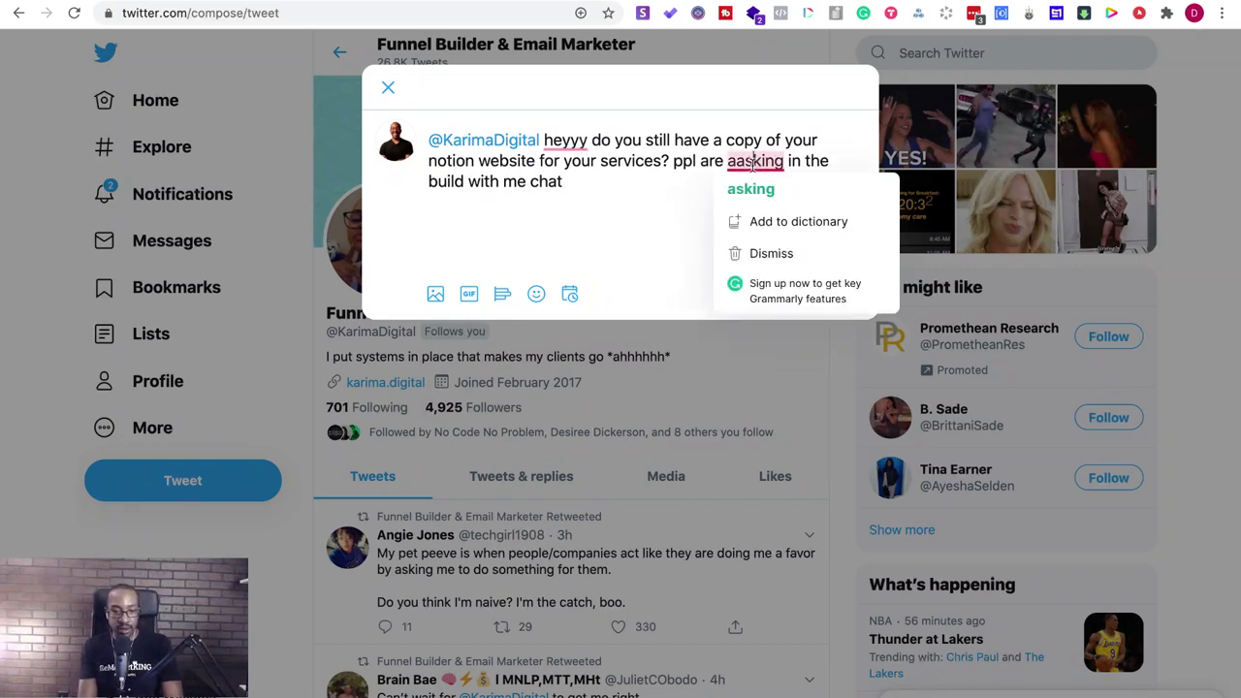
left_click(751, 189)
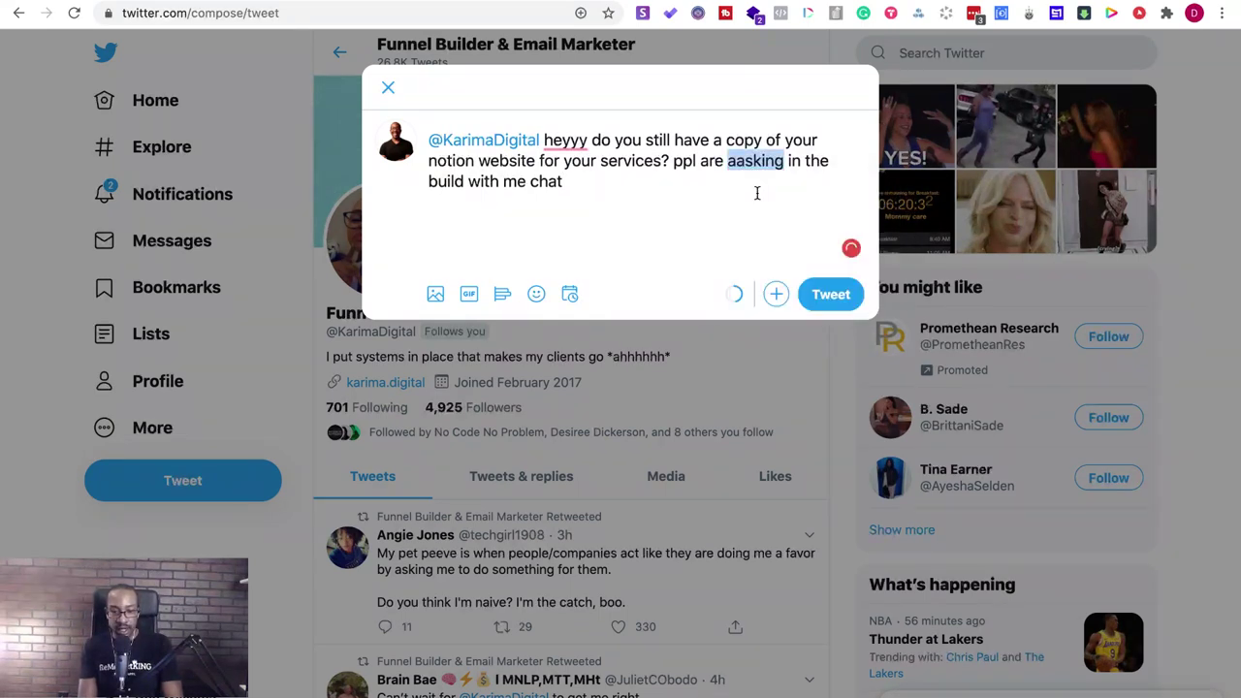
left_click(820, 296)
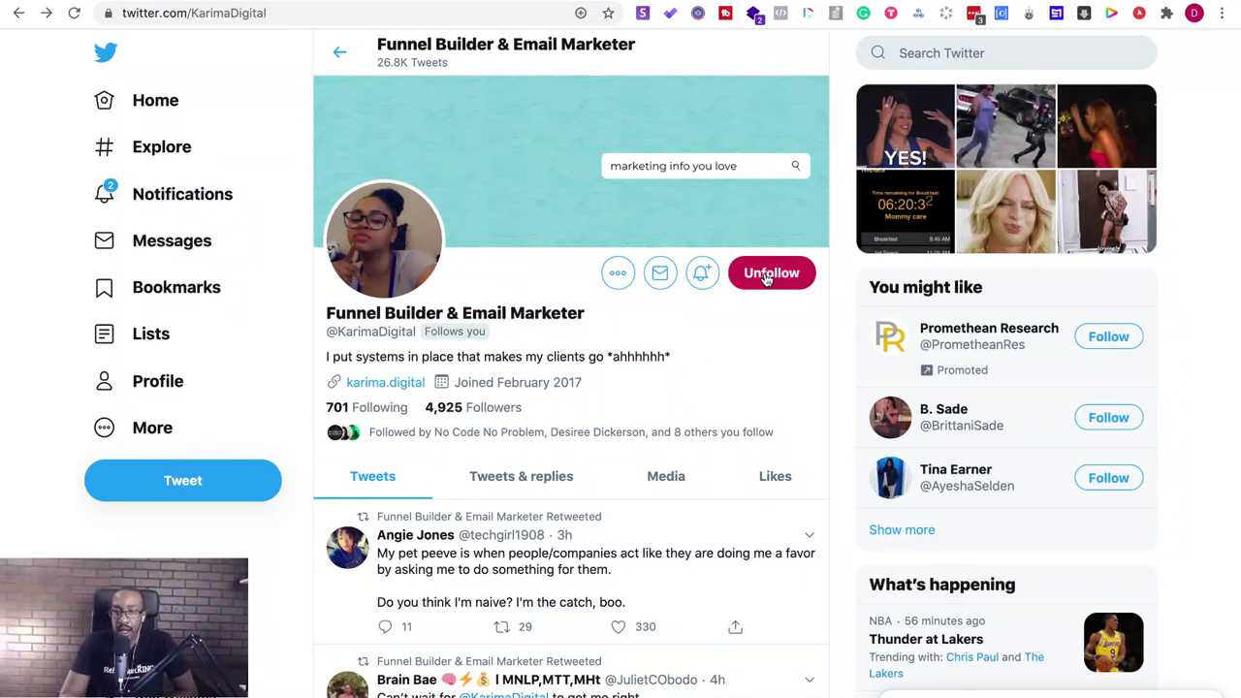
- Switch back to the Optemization (V2) Notion page tab
mouse_move(611, 5)
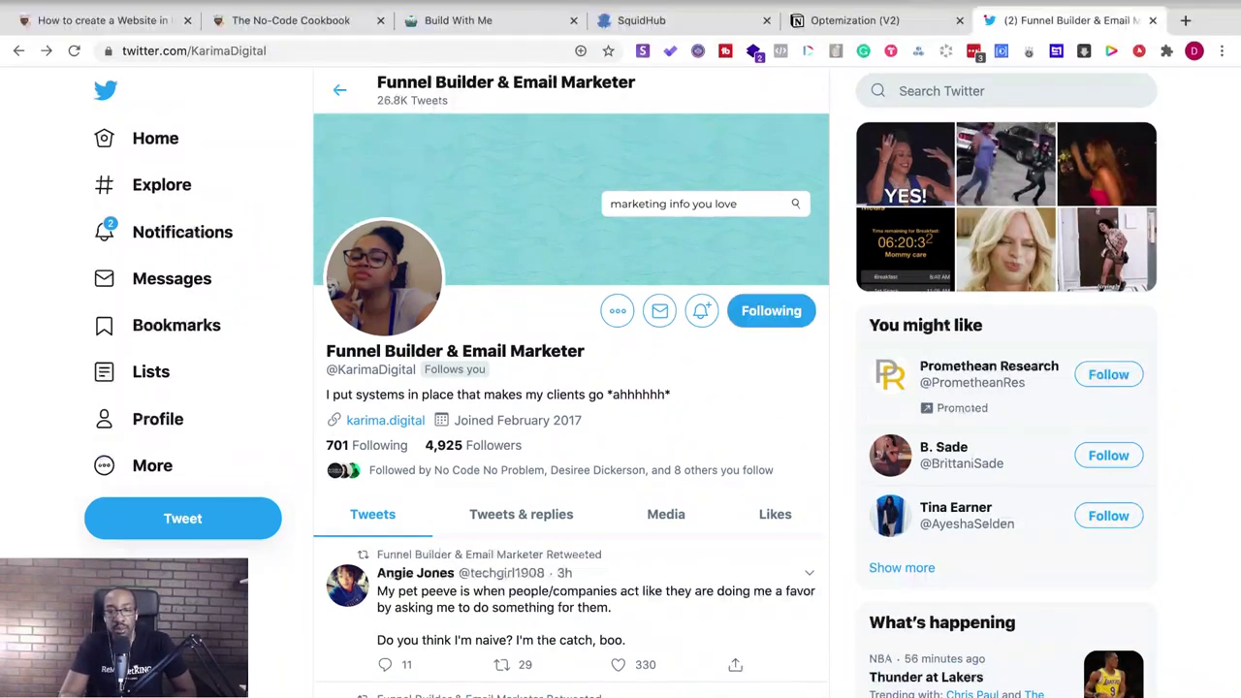
left_click(853, 21)
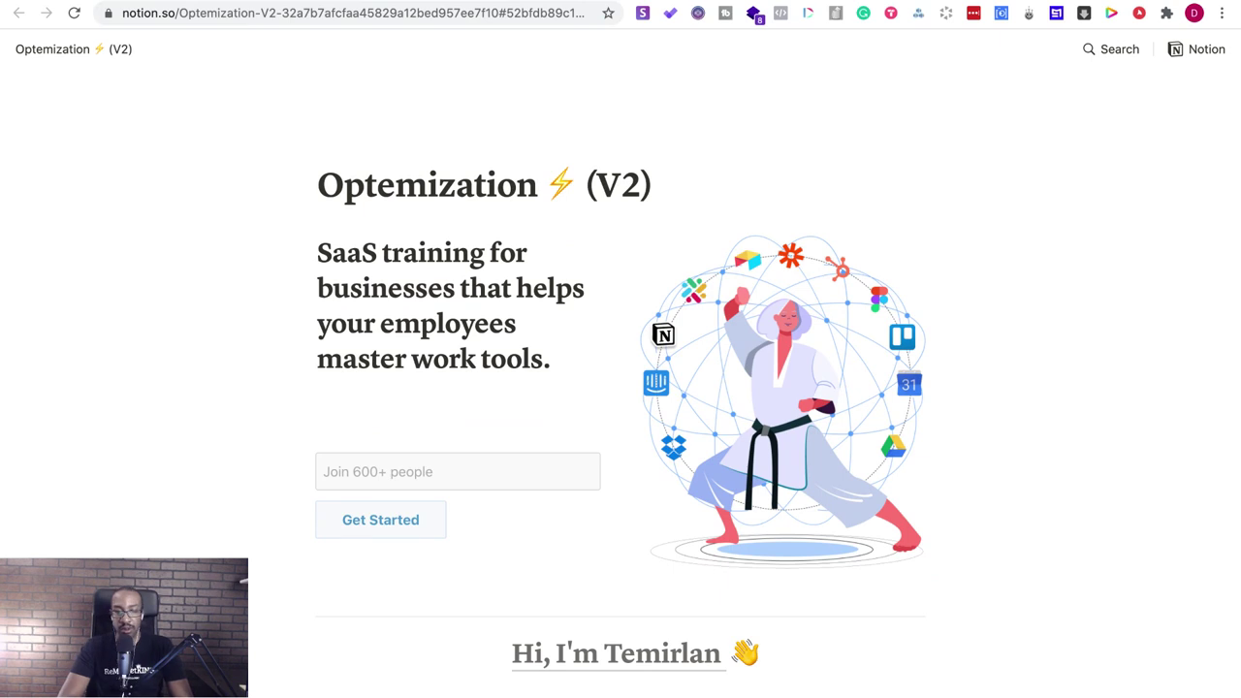
- Search the web for 'boss project' in a new tab, correcting the 'booss' typo
key("super+t")
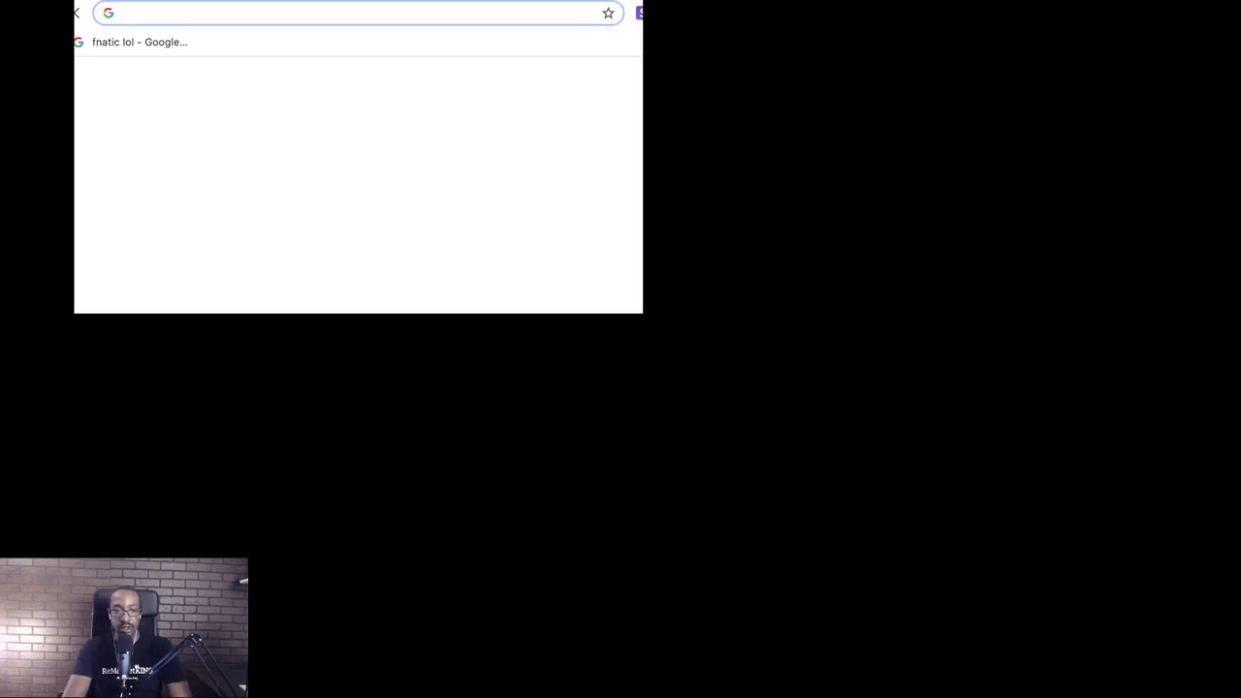
type("theshop")
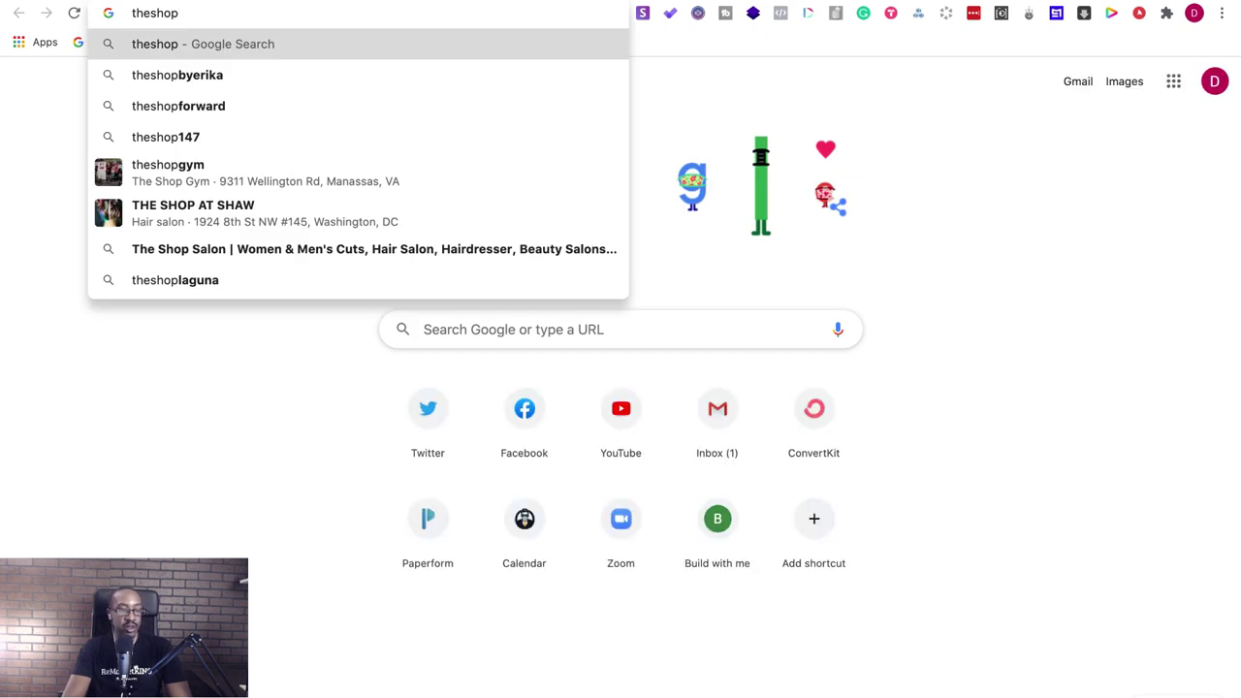
key("BackSpace")
key("BackSpace")
key("BackSpace")
key("BackSpace")
key("BackSpace")
key("BackSpace")
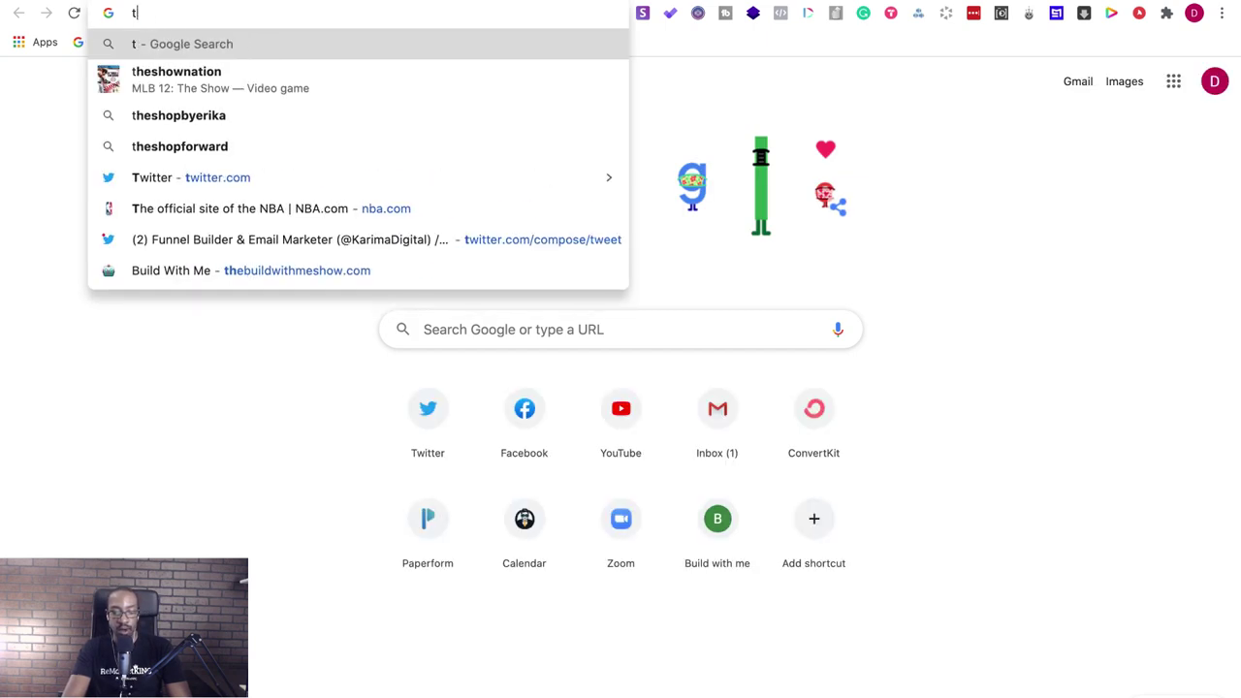
key("BackSpace")
type("bo")
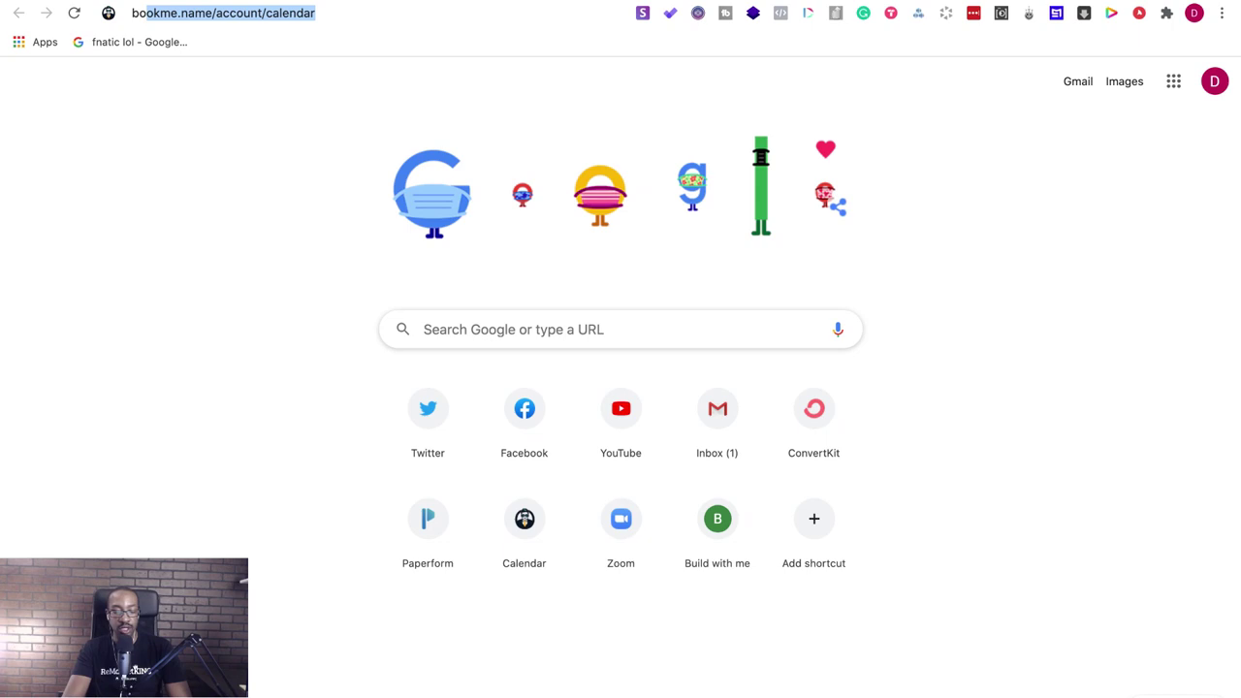
type("o")
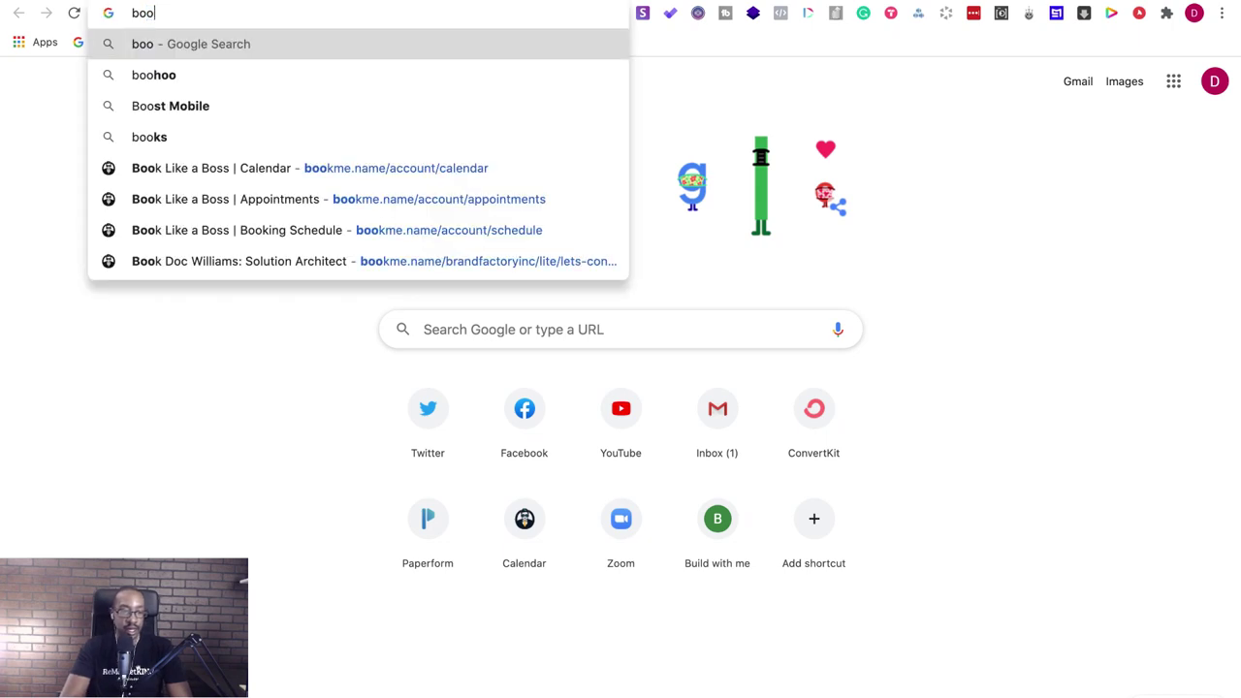
type("ss project")
left_click(150, 13)
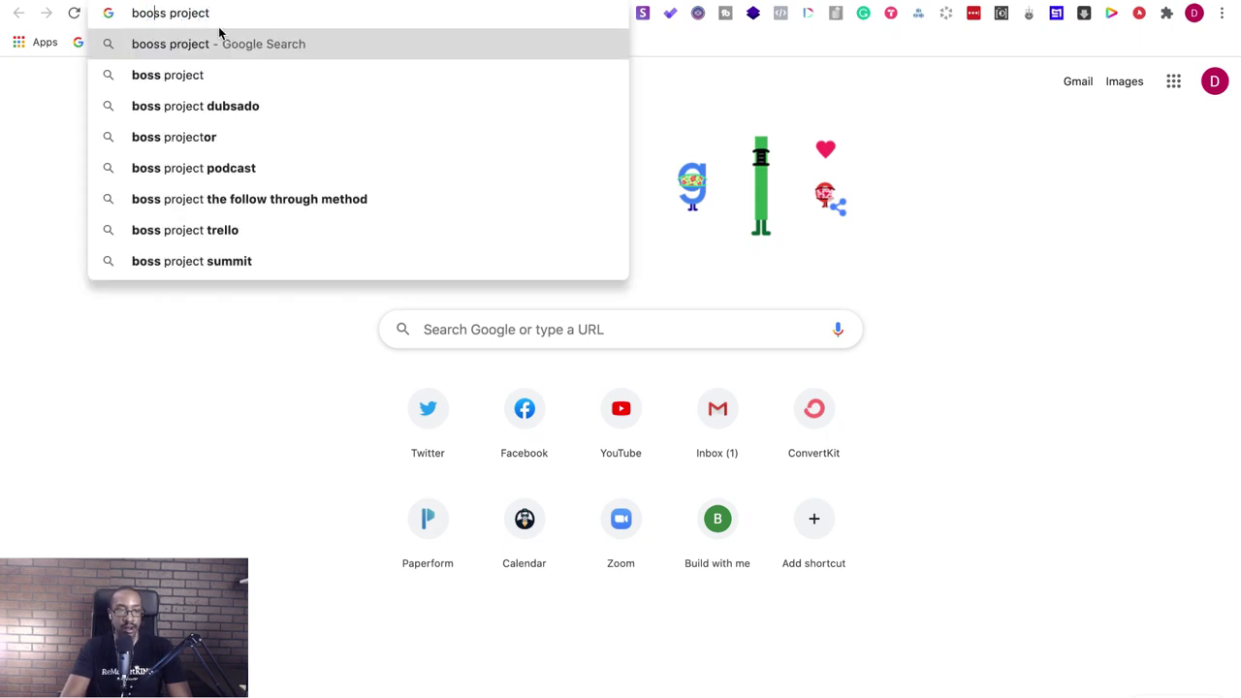
key("BackSpace")
key("Return")
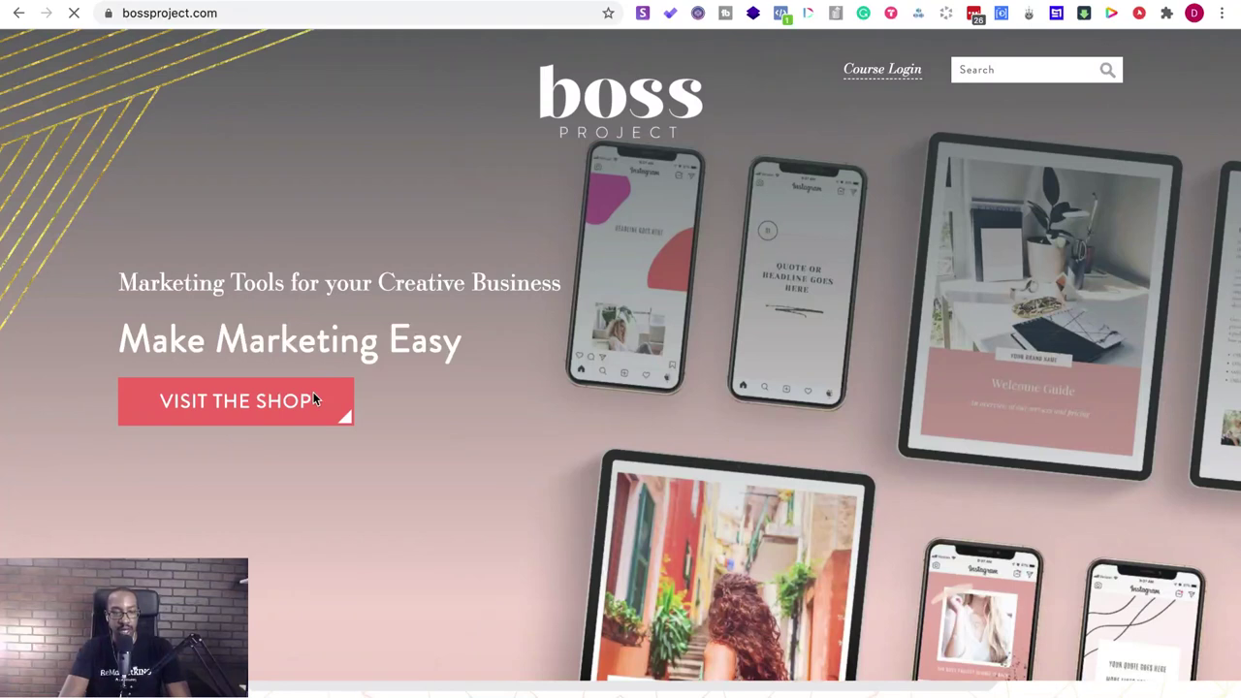
- Open the Creative Template Shop from Boss Project and scroll through its sections
left_click(313, 399)
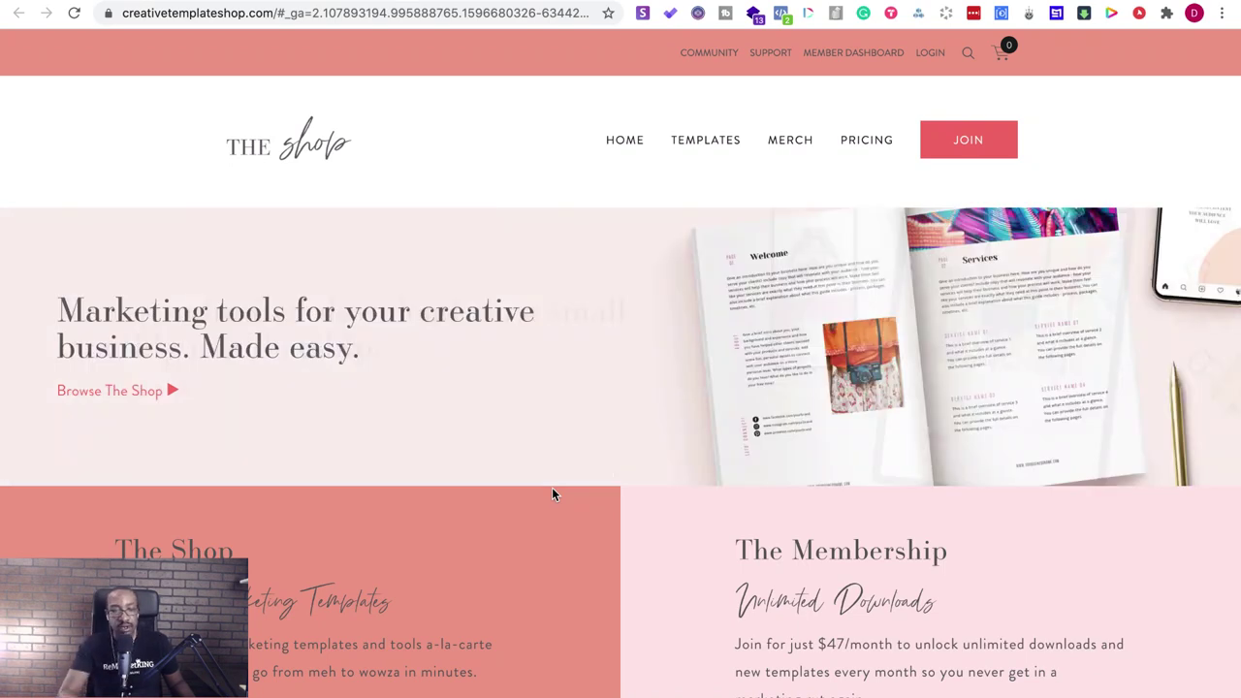
scroll(552, 494, "down", 3)
scroll(552, 494, "down", 7)
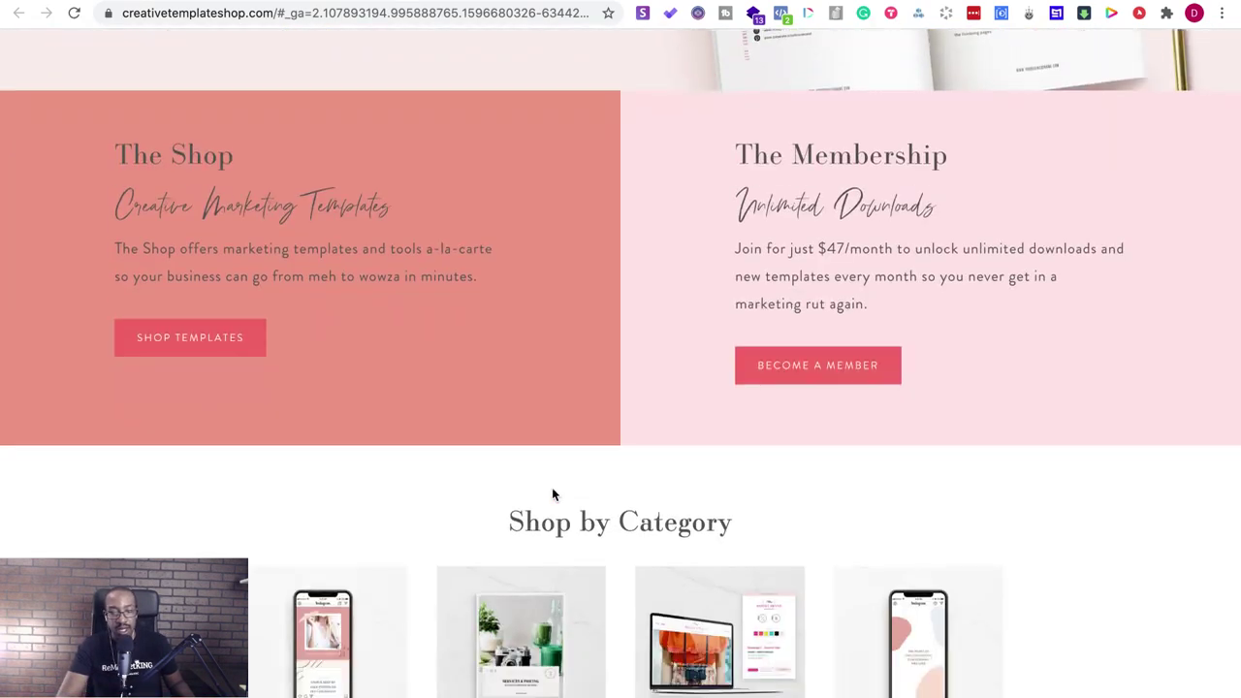
scroll(552, 494, "down", 2)
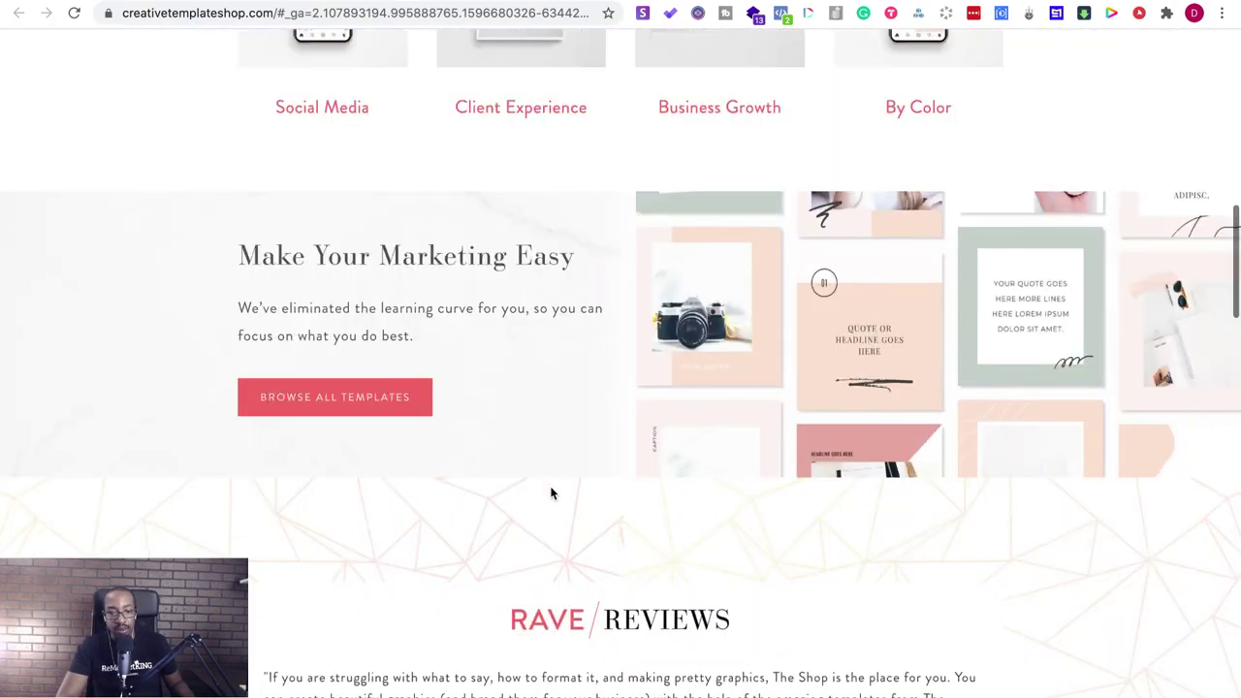
scroll(552, 494, "up", 10)
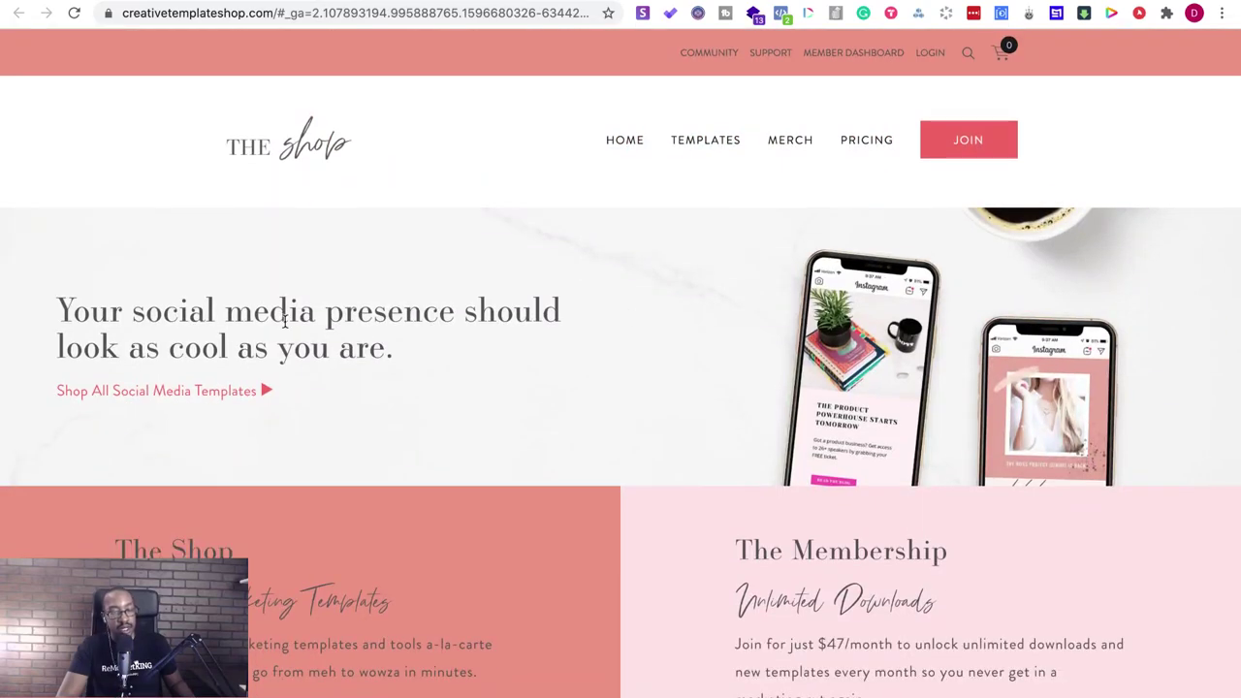
scroll(441, 468, "down", 3)
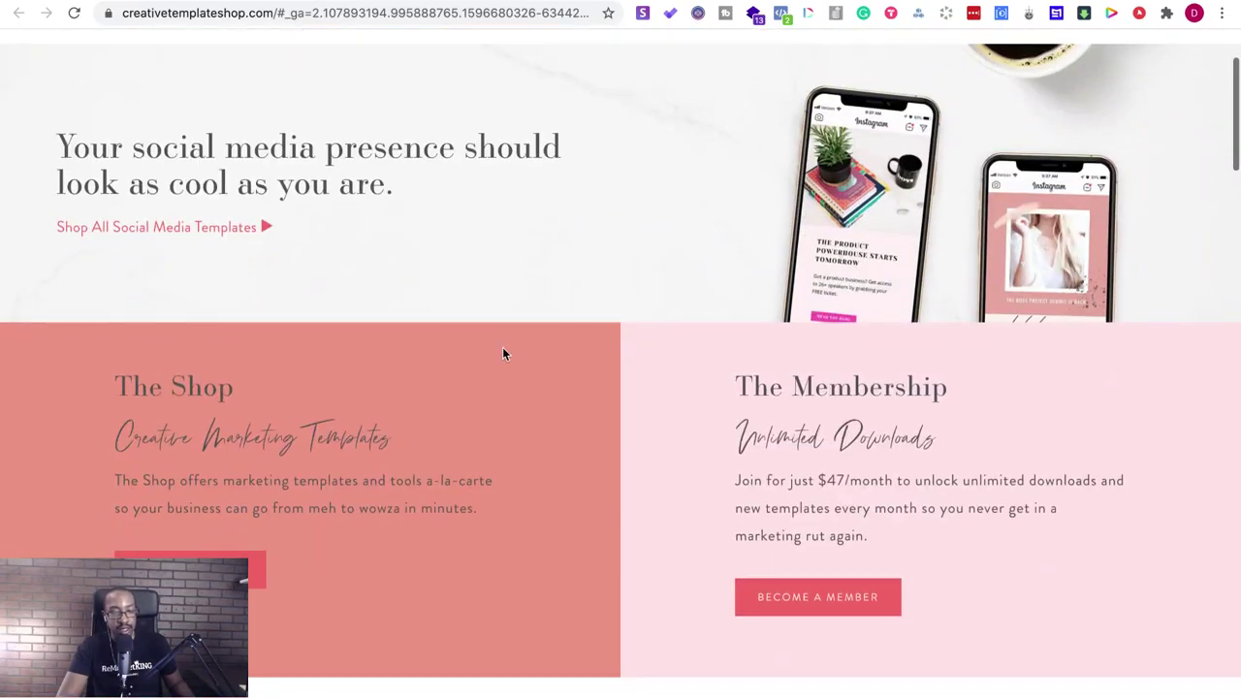
scroll(379, 434, "down", 6)
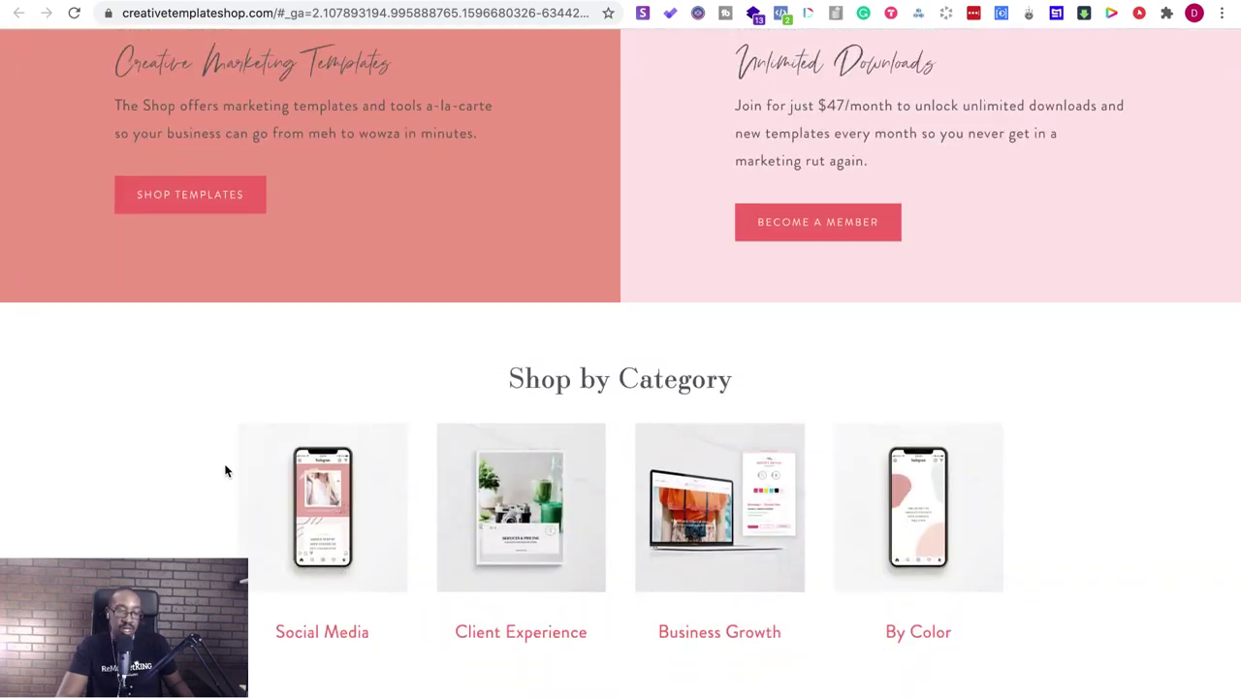
scroll(225, 472, "down", 15)
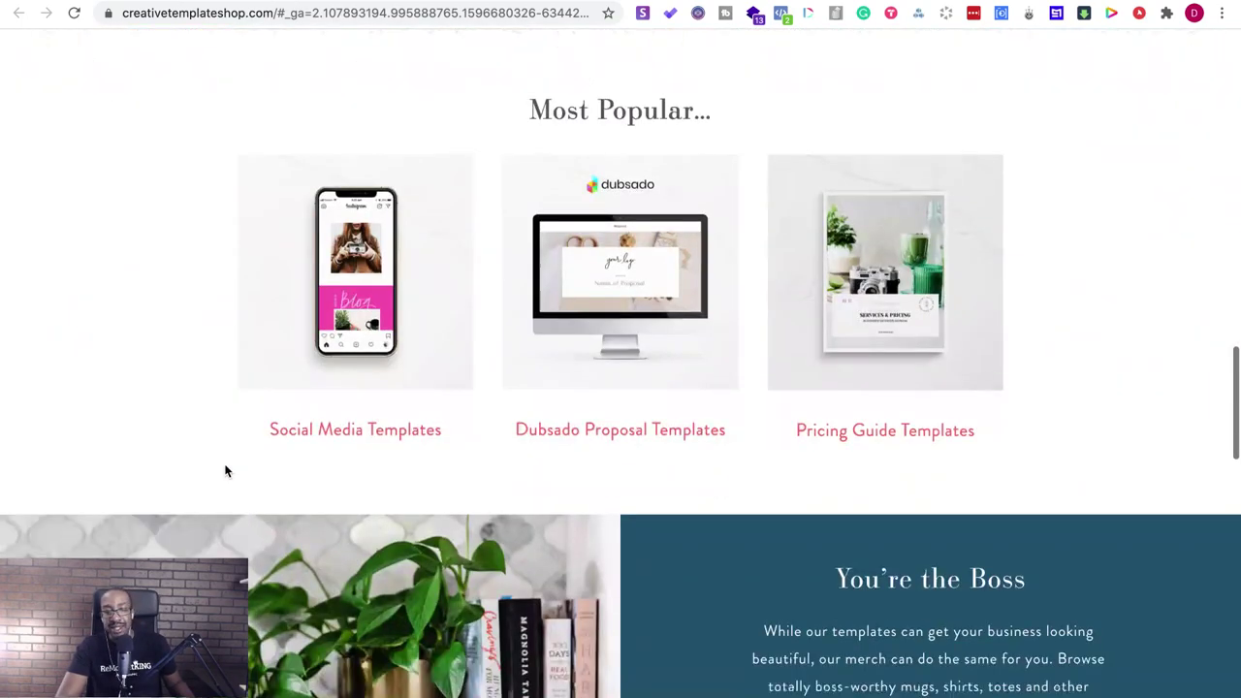
scroll(225, 471, "up", 20)
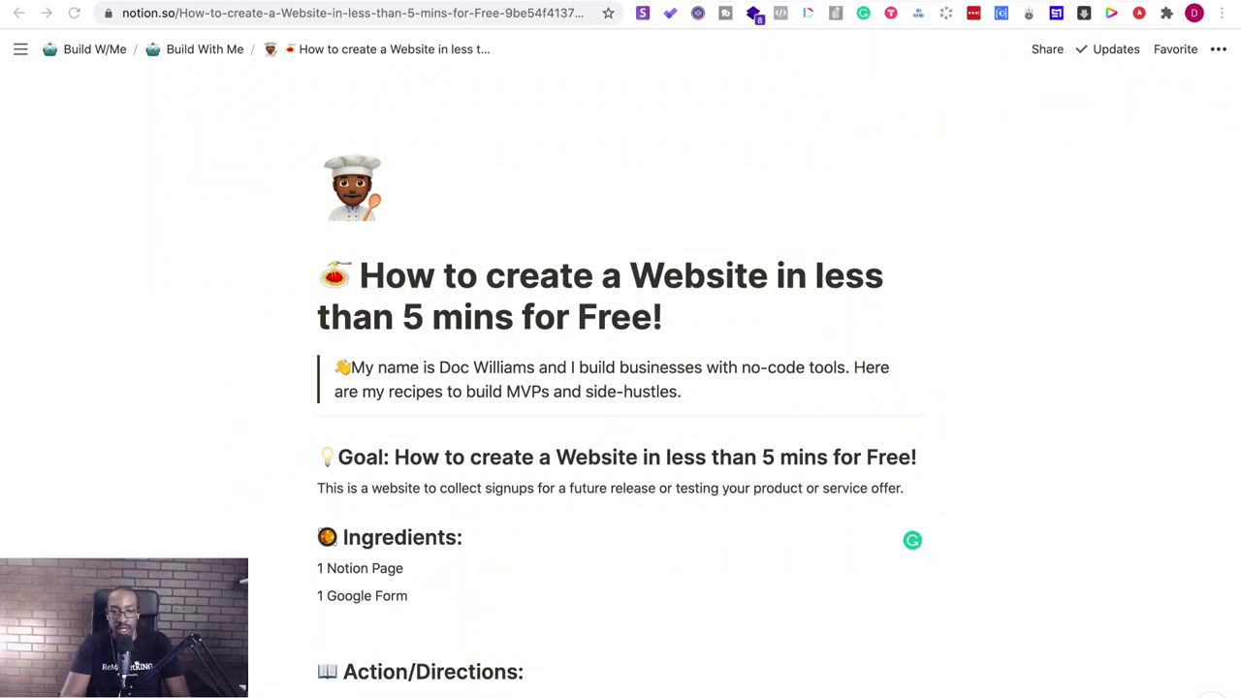
key("ctrl+Tab")
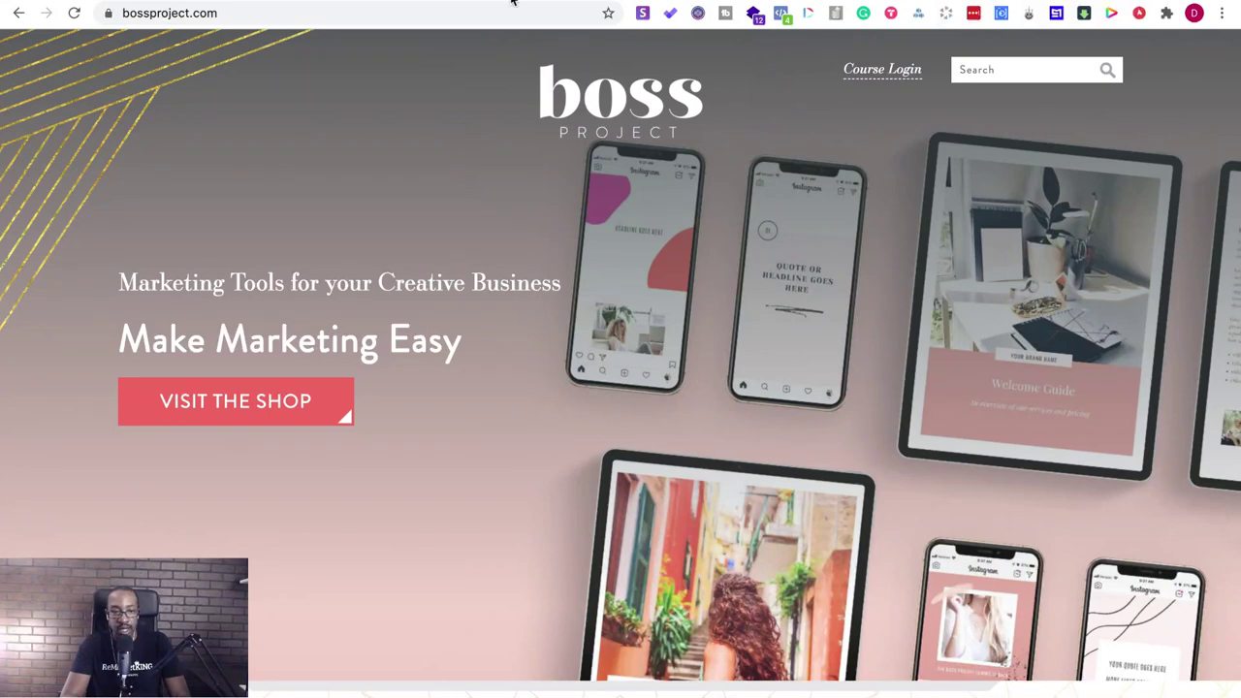
key("ctrl+Tab")
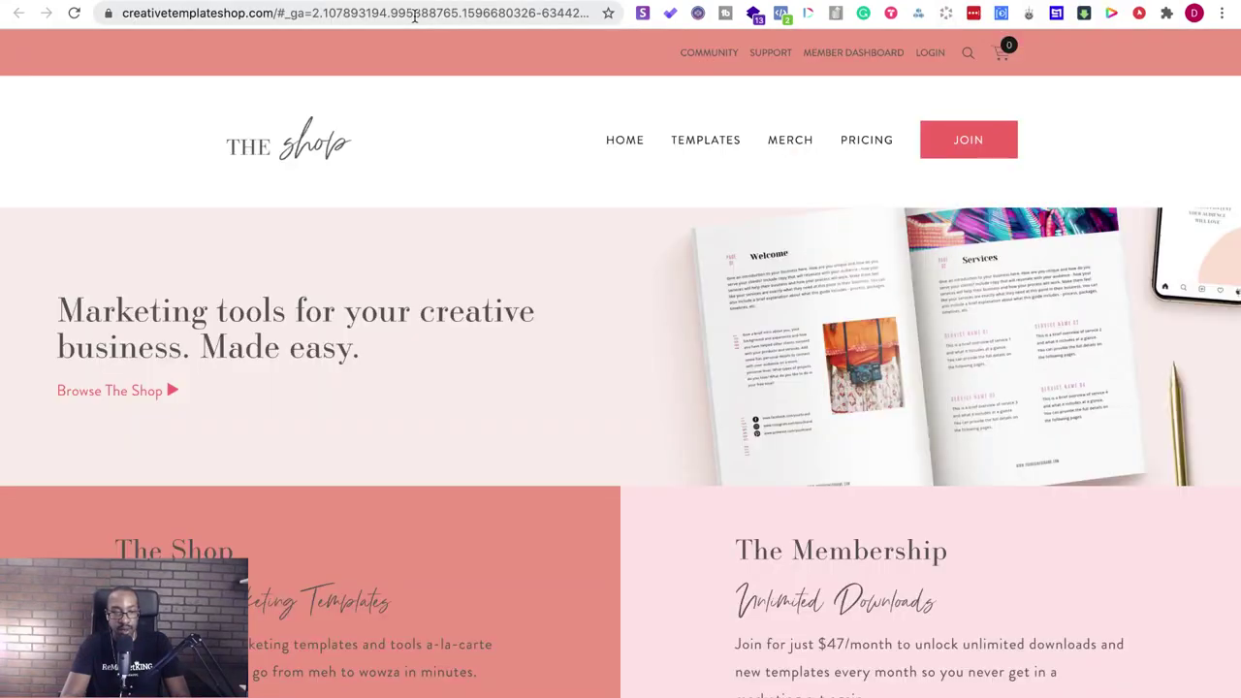
left_click(291, 13)
left_click(270, 15)
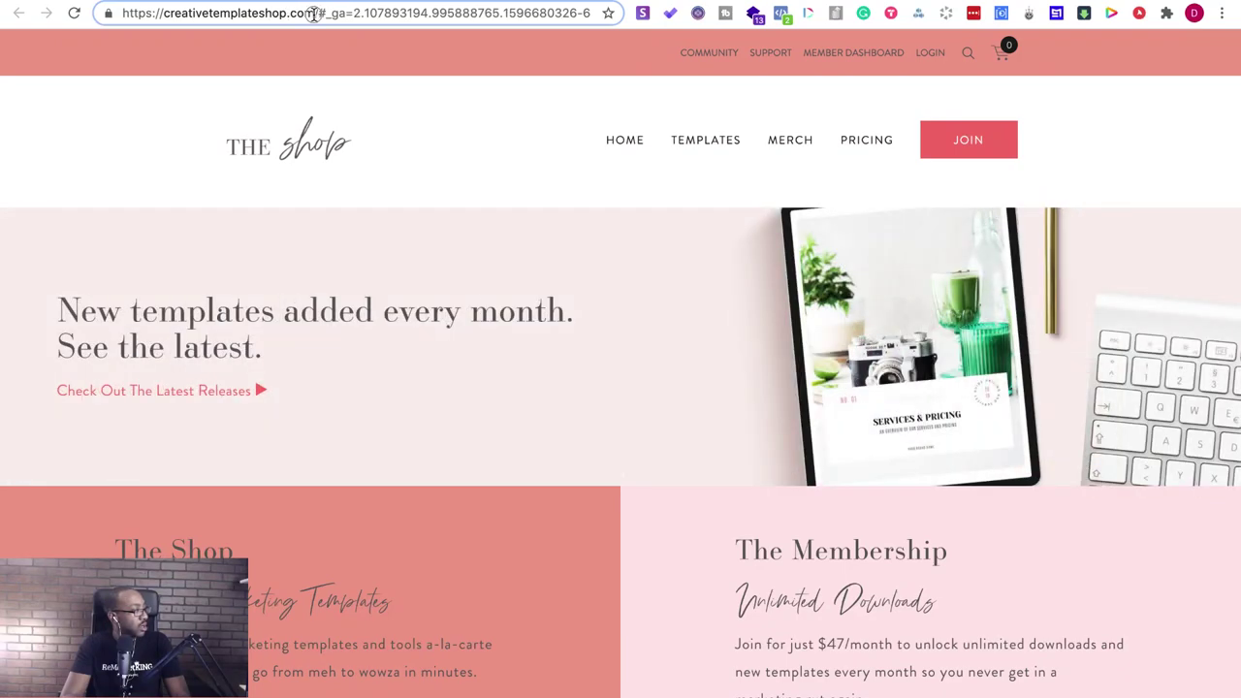
left_click_drag(315, 14, 151, 17)
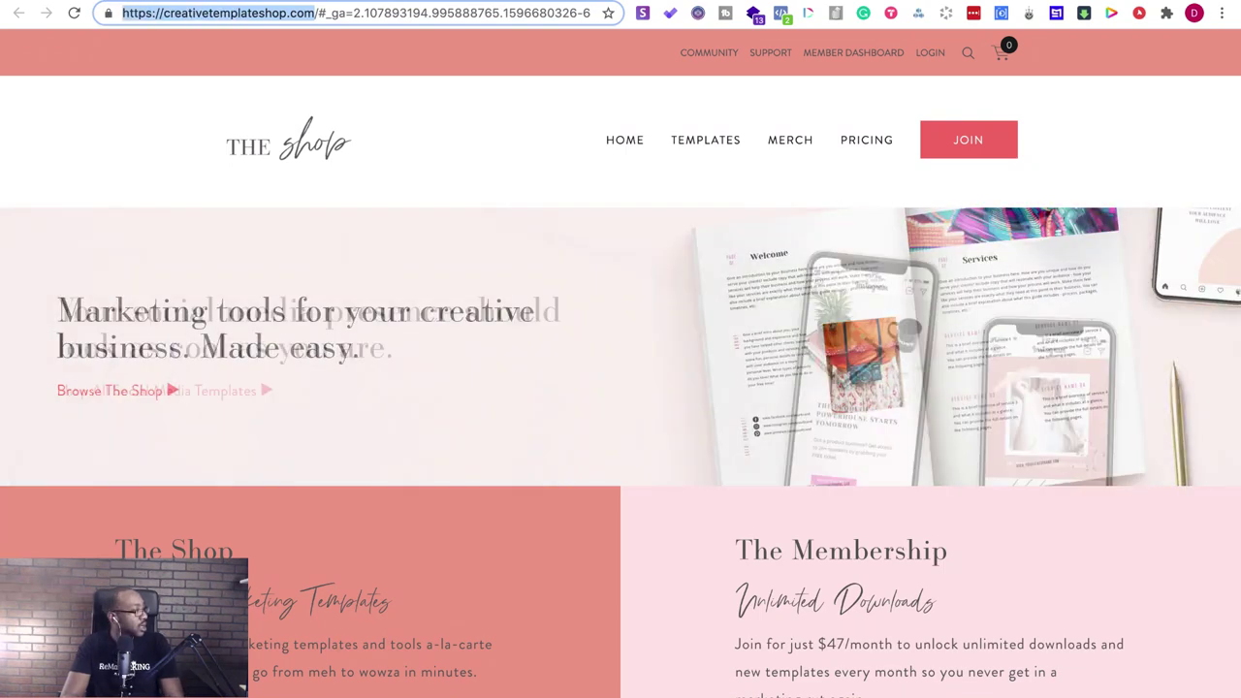
key("super+Tab")
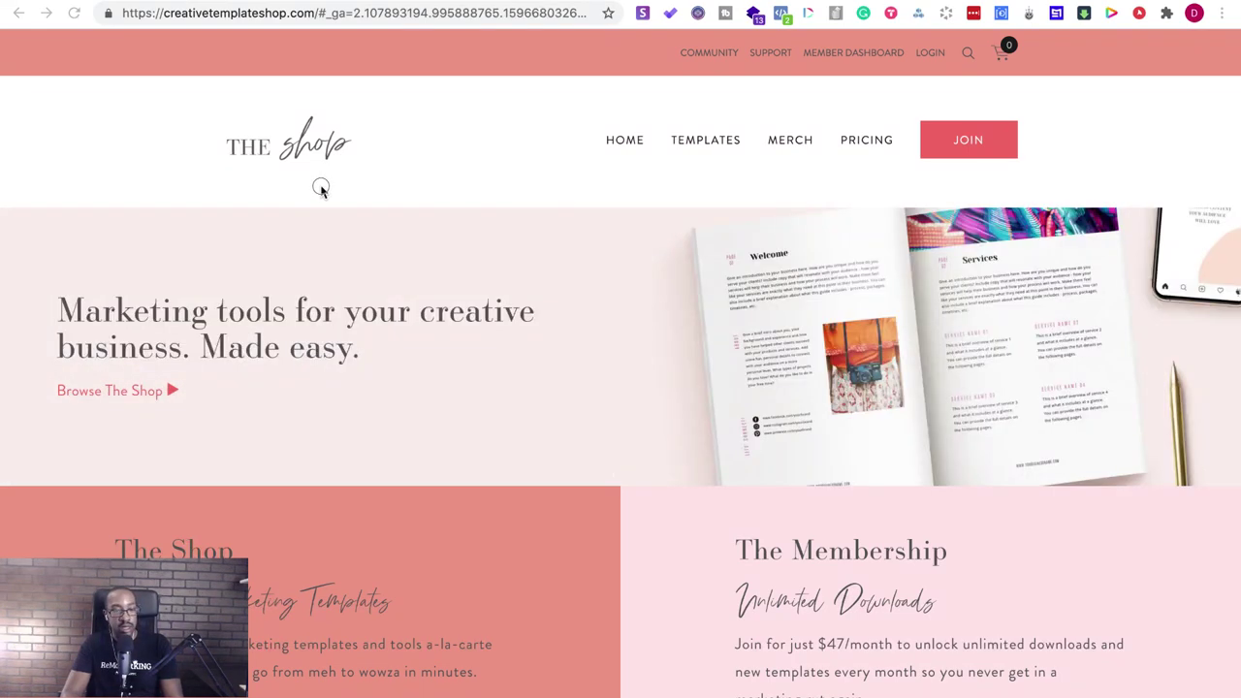
- Drag the CompuBrain tab from its separate window into the main Chrome window's tab strip
left_click_drag(582, 2, 587, 176)
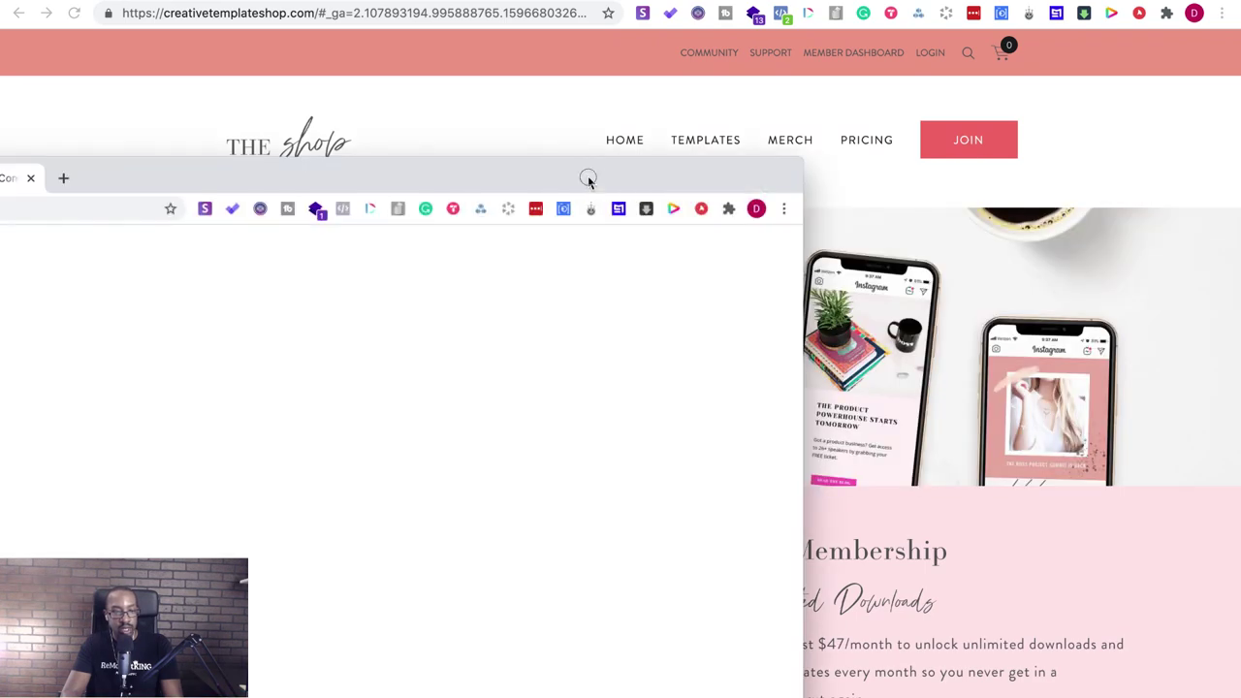
left_click_drag(222, 91, 277, 13)
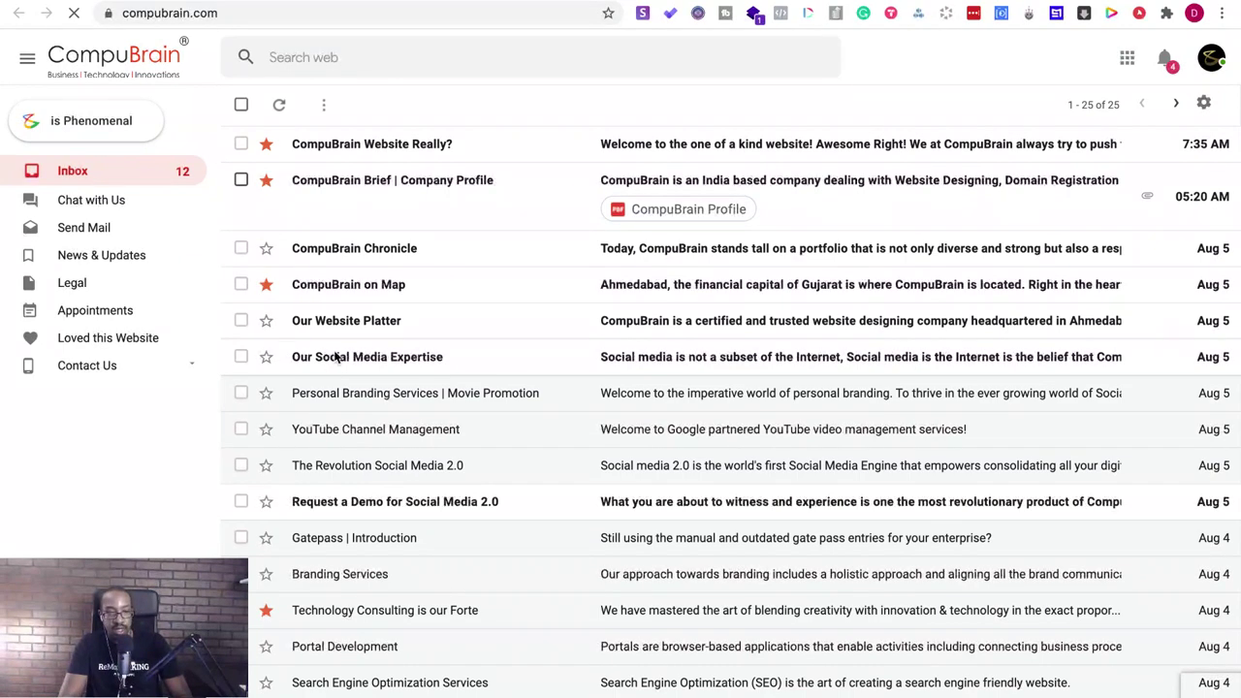
- Open the 'CompuBrain Website Really?' message, then return to the inbox list
scroll(313, 283, "down", 3)
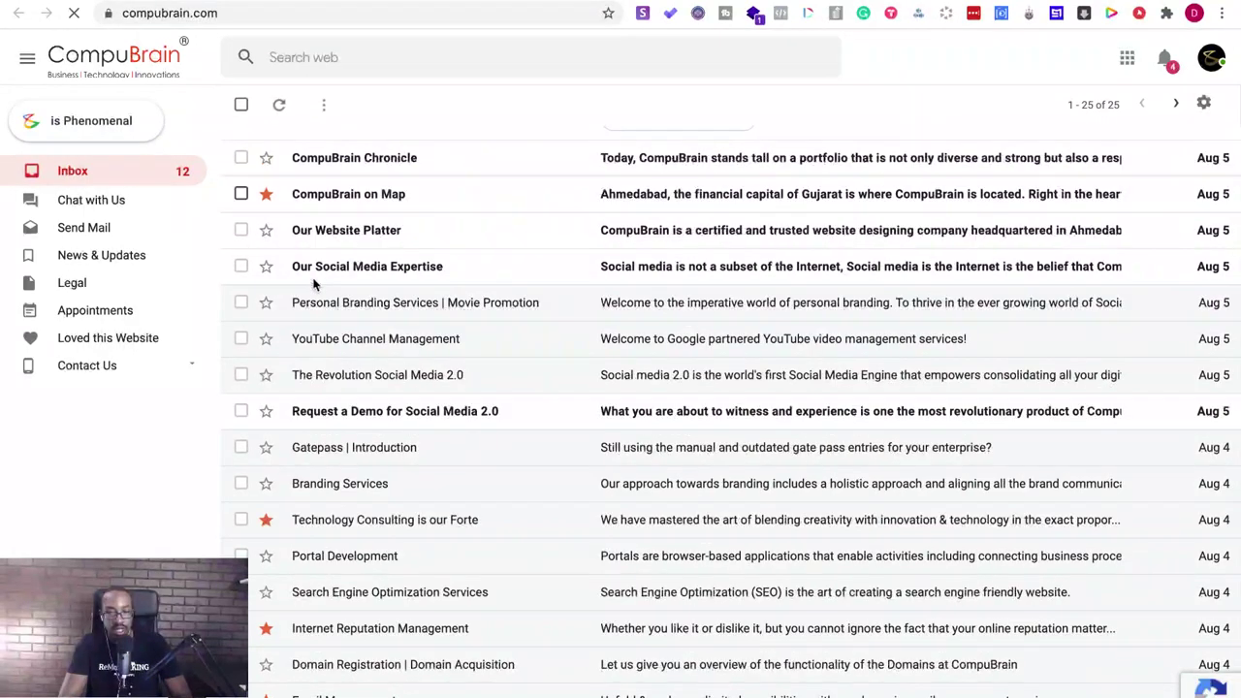
scroll(313, 283, "down", 1)
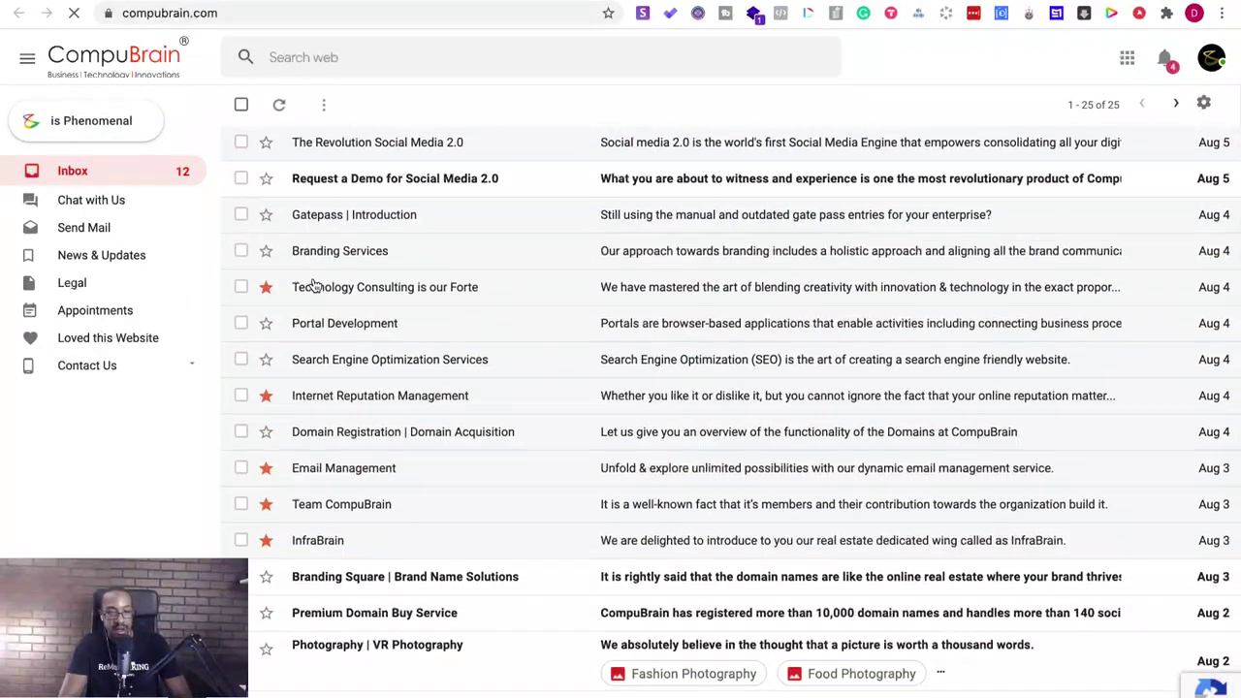
scroll(314, 283, "up", 4)
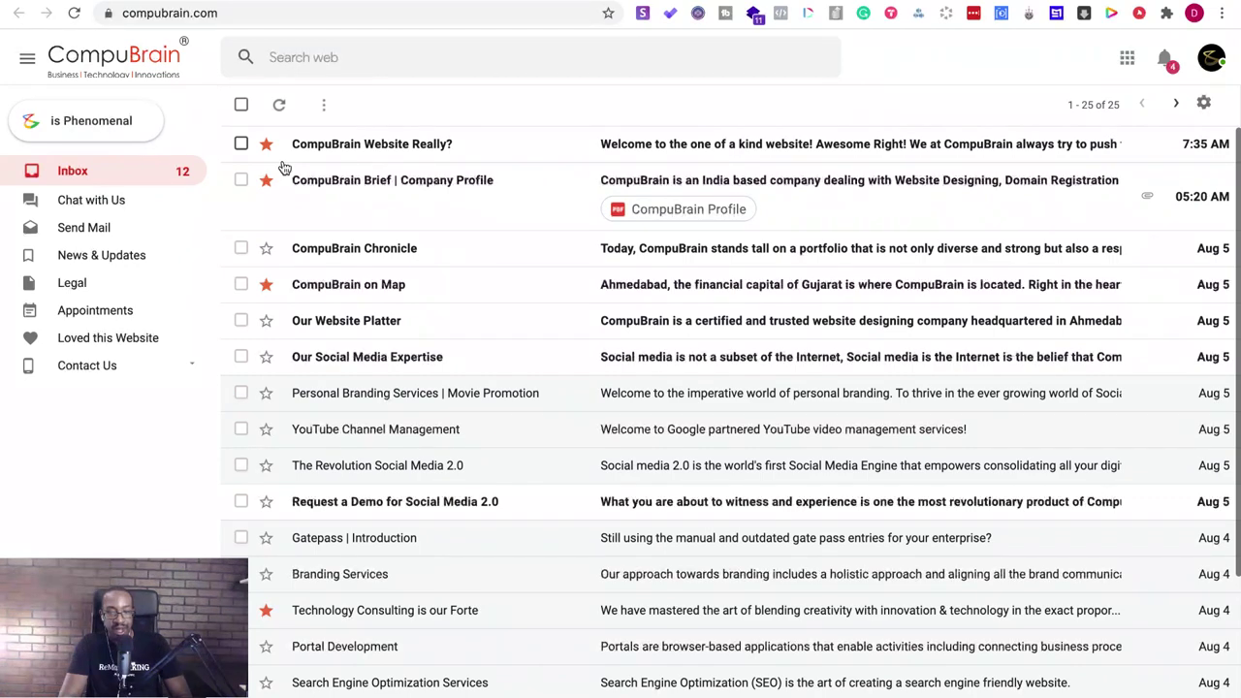
left_click(291, 150)
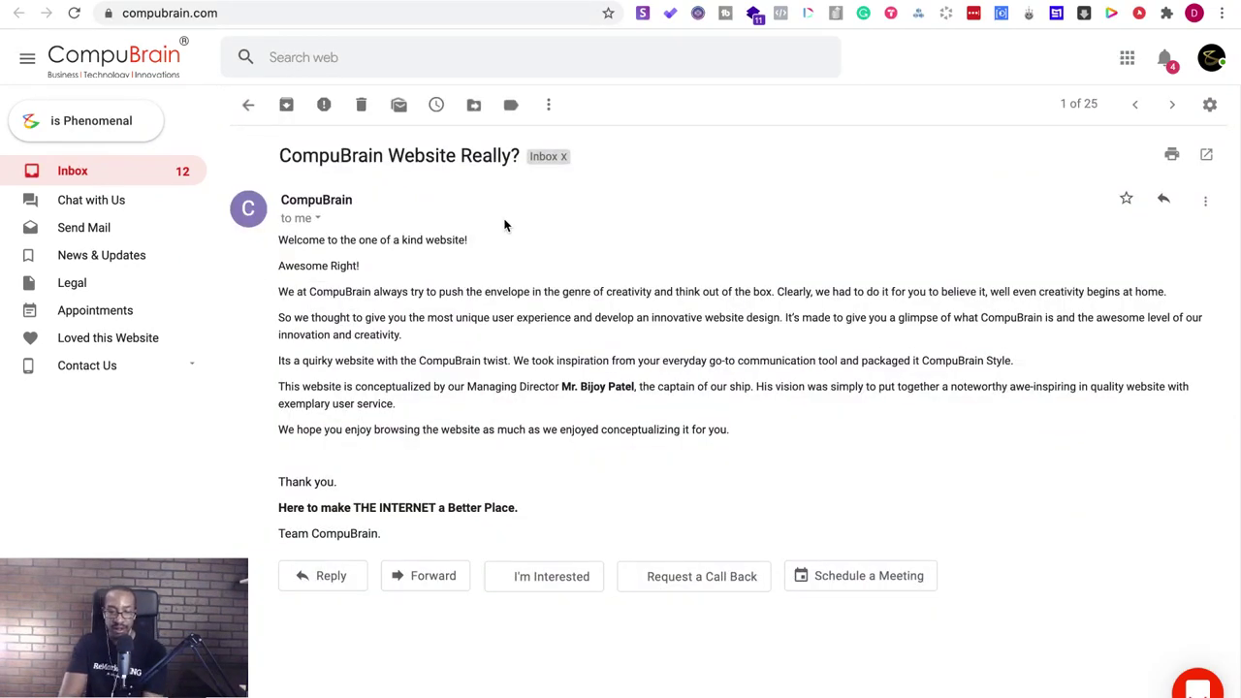
left_click(138, 178)
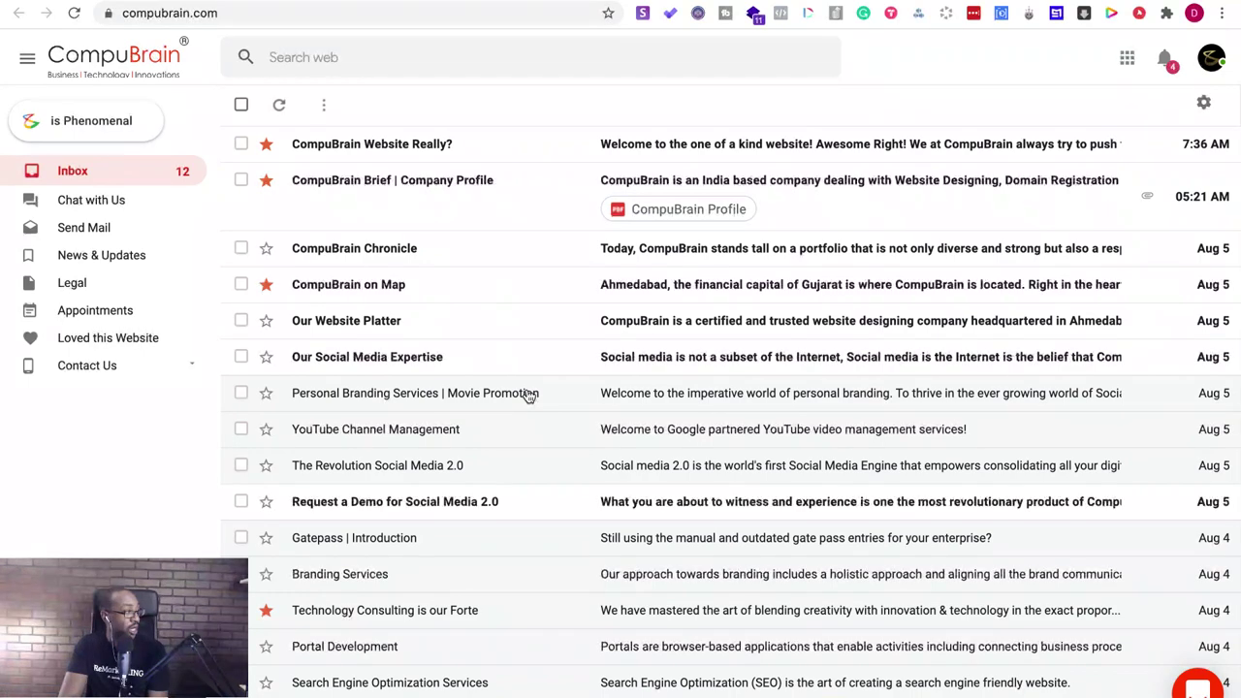
- Check the latest notifications, then open the Appointments page showing three staff availability cards
scroll(529, 396, "down", 2)
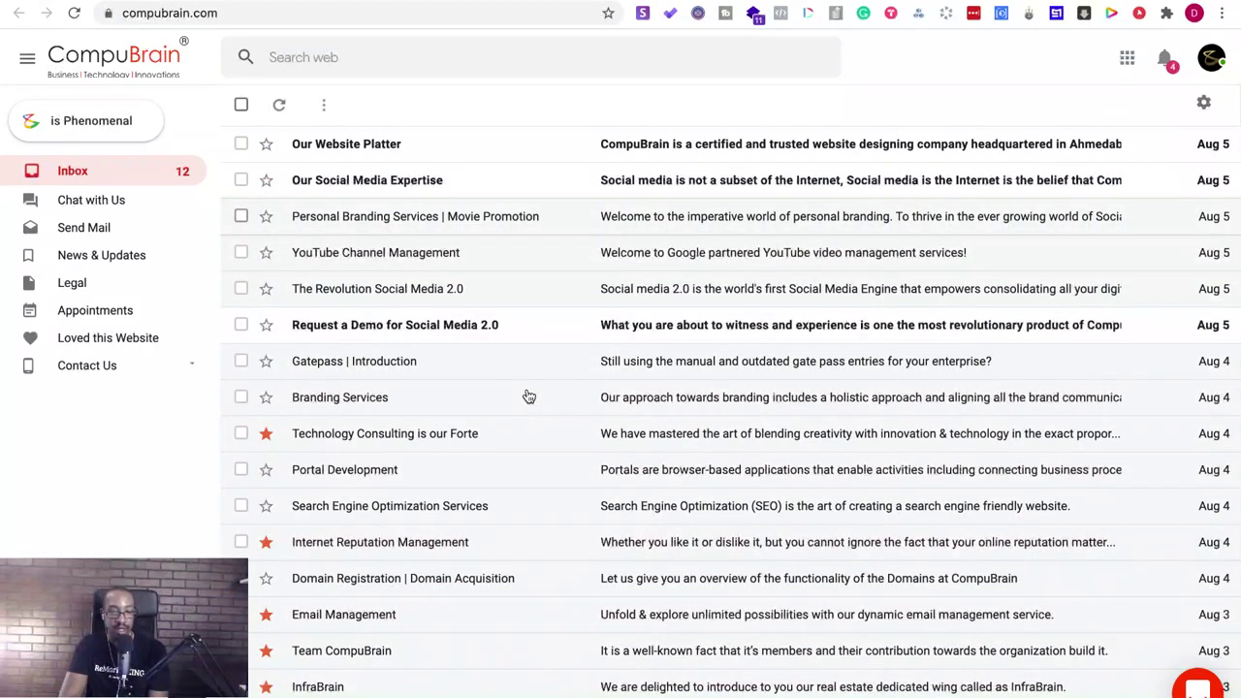
scroll(529, 396, "down", 3)
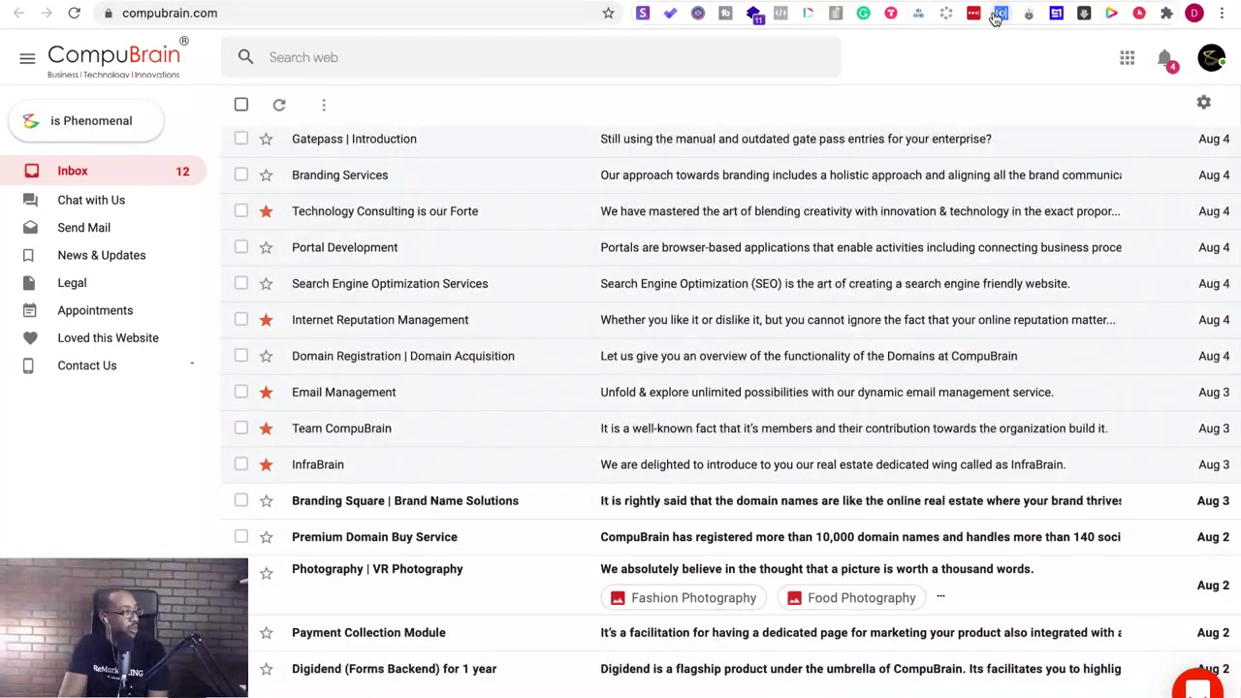
key("Home")
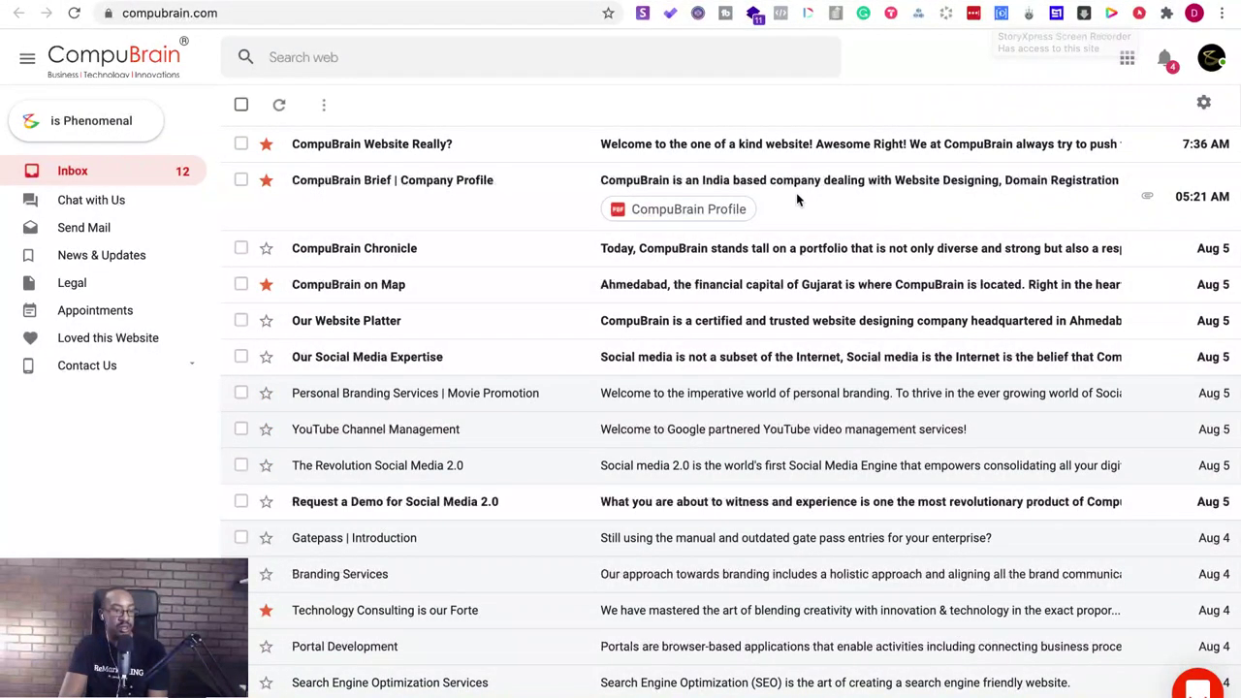
left_click(1168, 68)
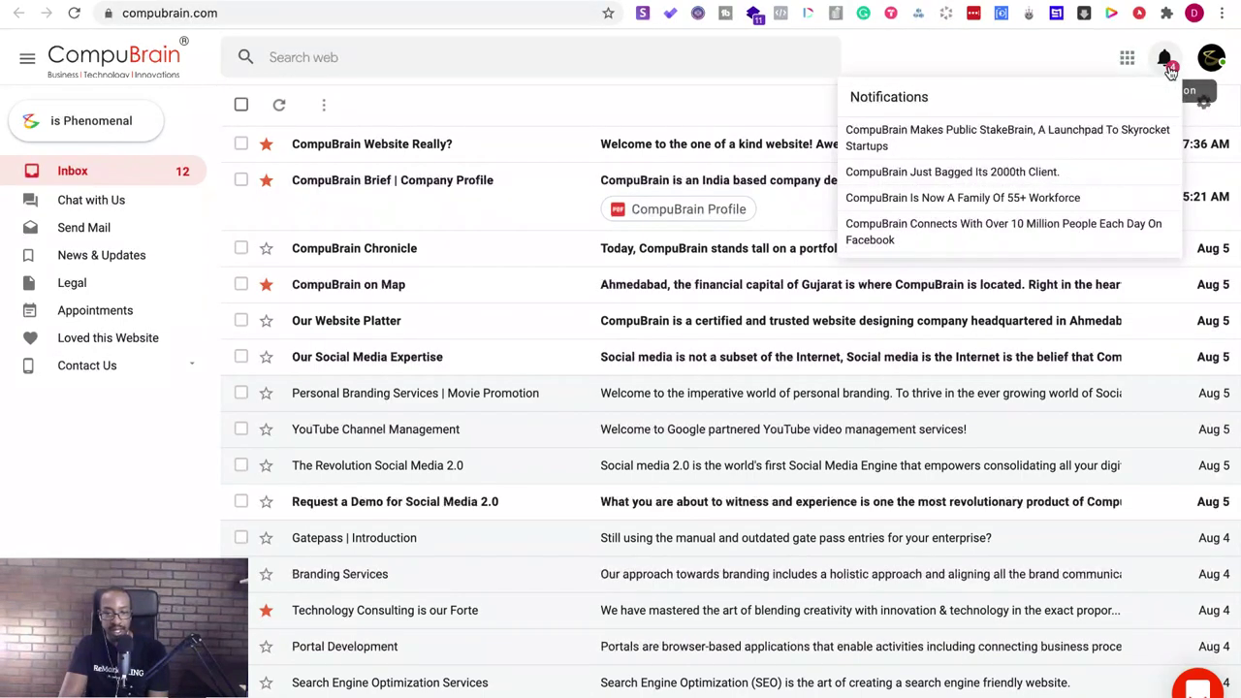
left_click(1171, 65)
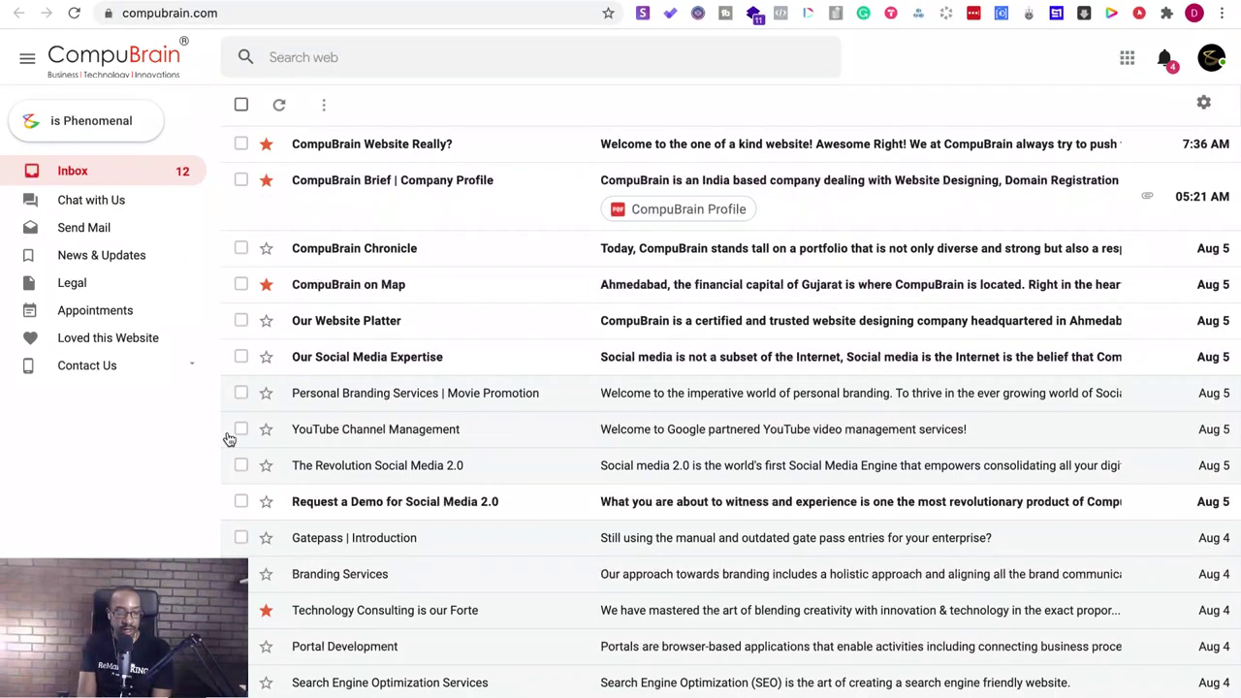
left_click(108, 317)
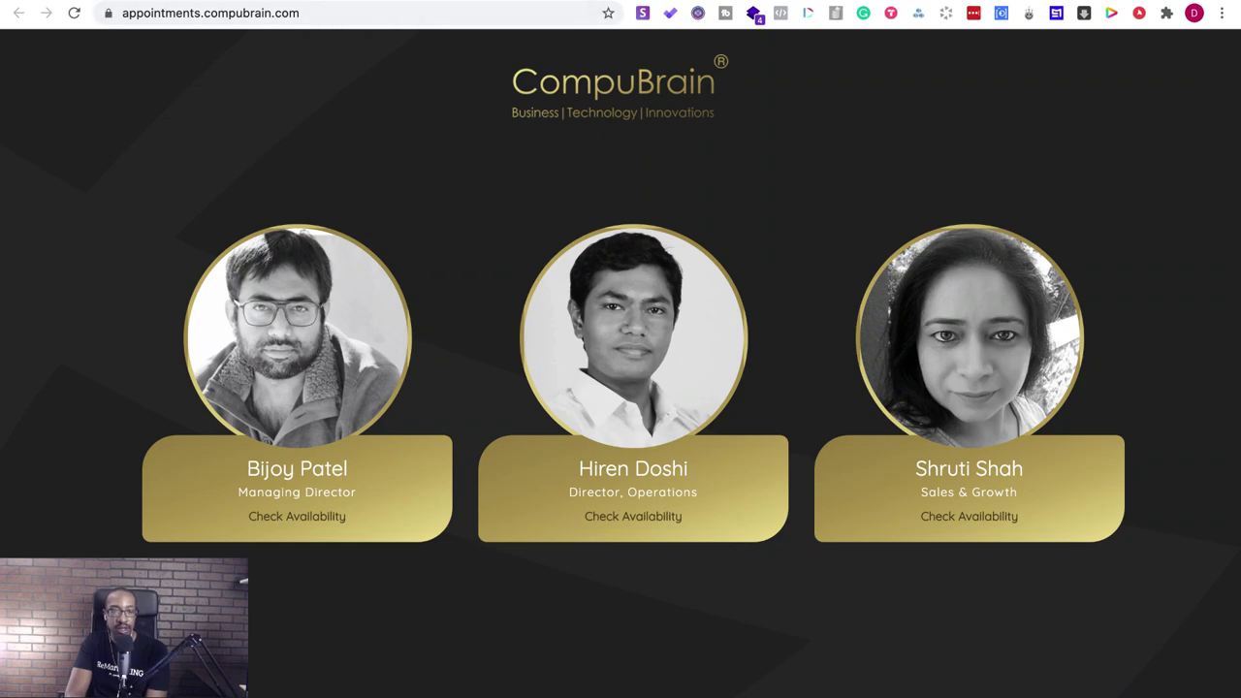
- Close the appointments and CompuBrain inbox tabs to get back to Build With Me
key("ctrl+w")
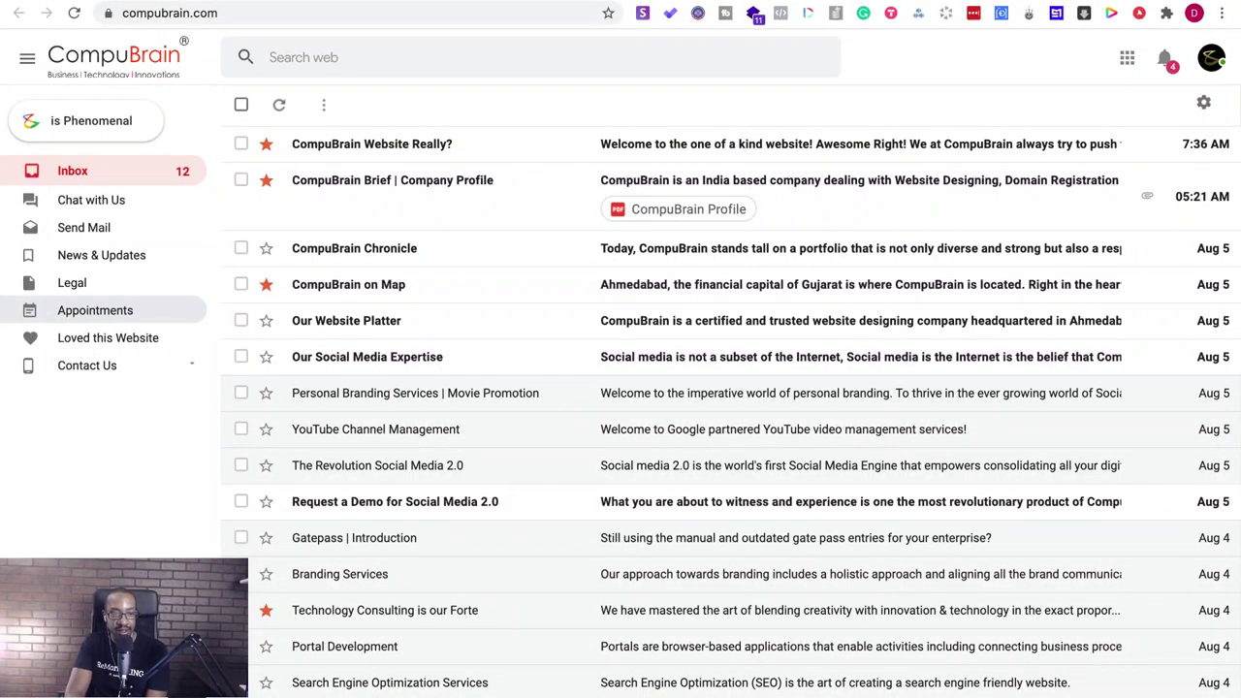
key("ctrl+w")
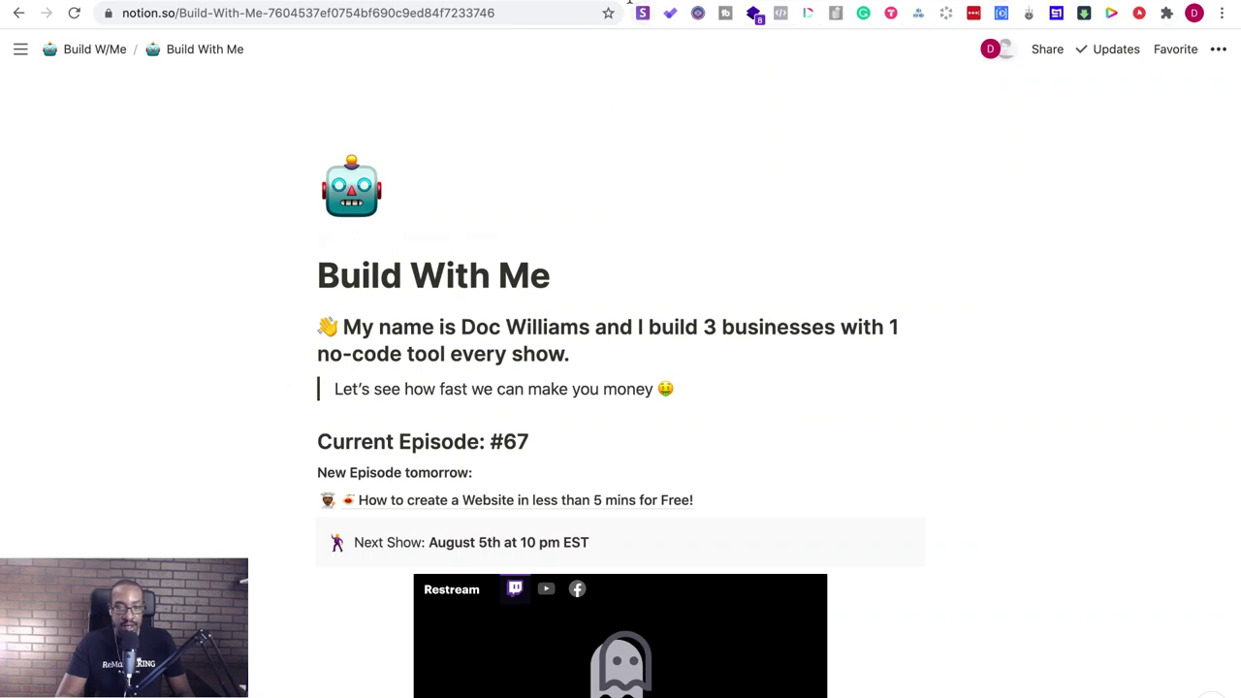
- Go through the SquidHub tab to the Optemization (V2) landing page
left_click(502, 0)
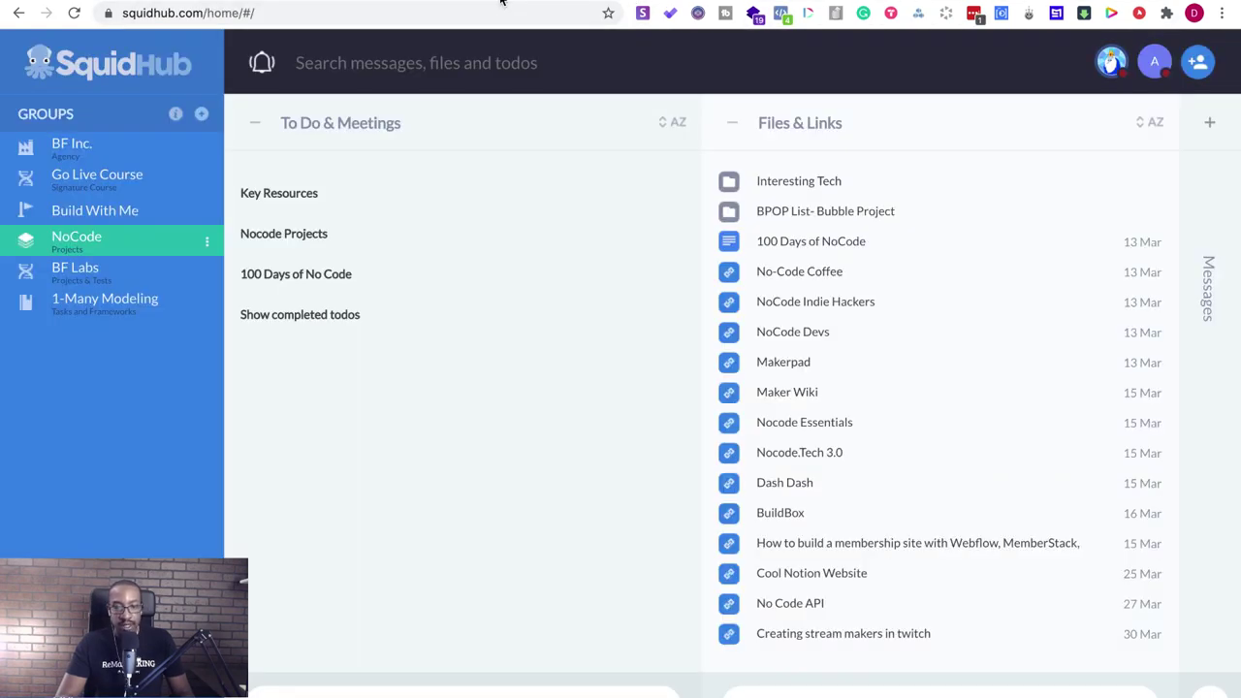
left_click(601, 0)
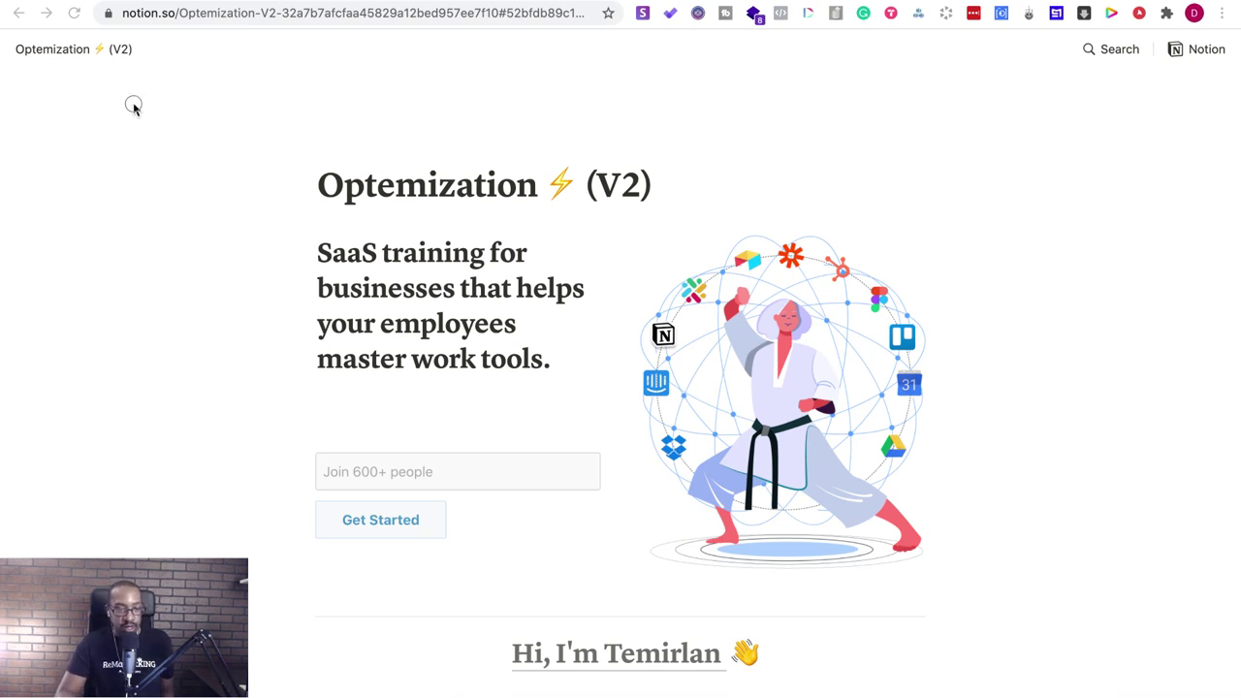
- Pop the offer.makevcard.com page out into its own full-screen window
double_click(291, 33)
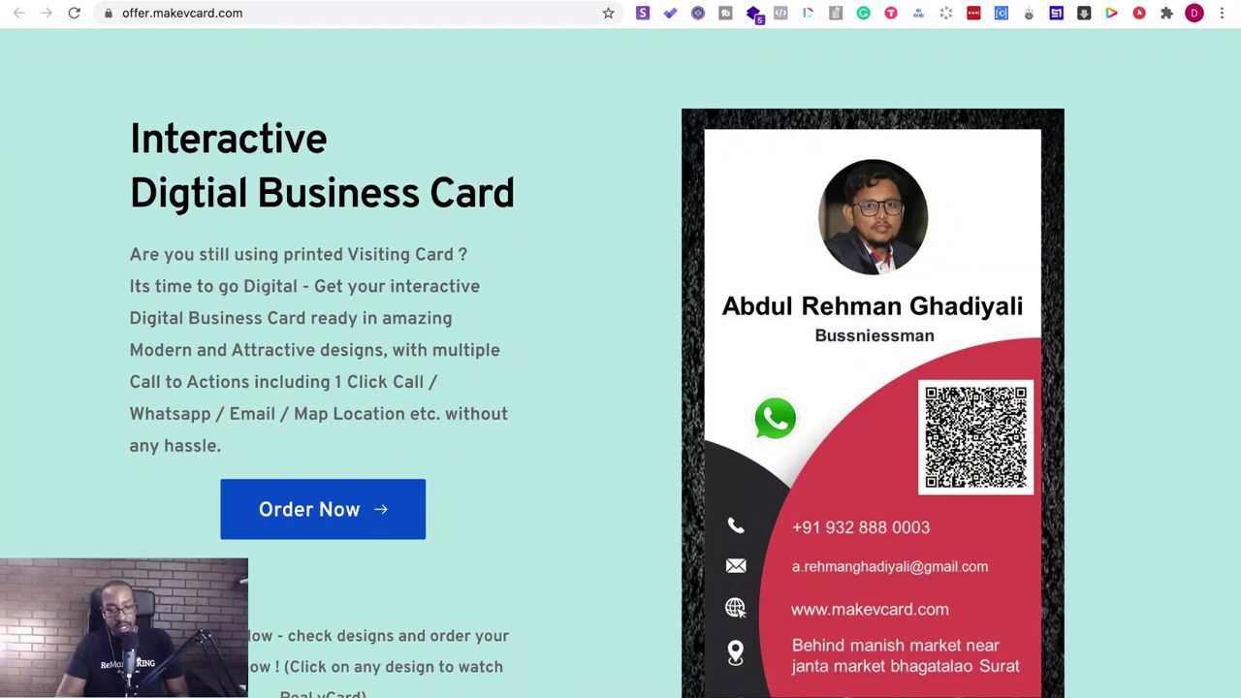
- Browse the makevcard vCard design grid, then switch back to Notion's Build With Me page
scroll(139, 405, "down", 3)
scroll(139, 405, "down", 5)
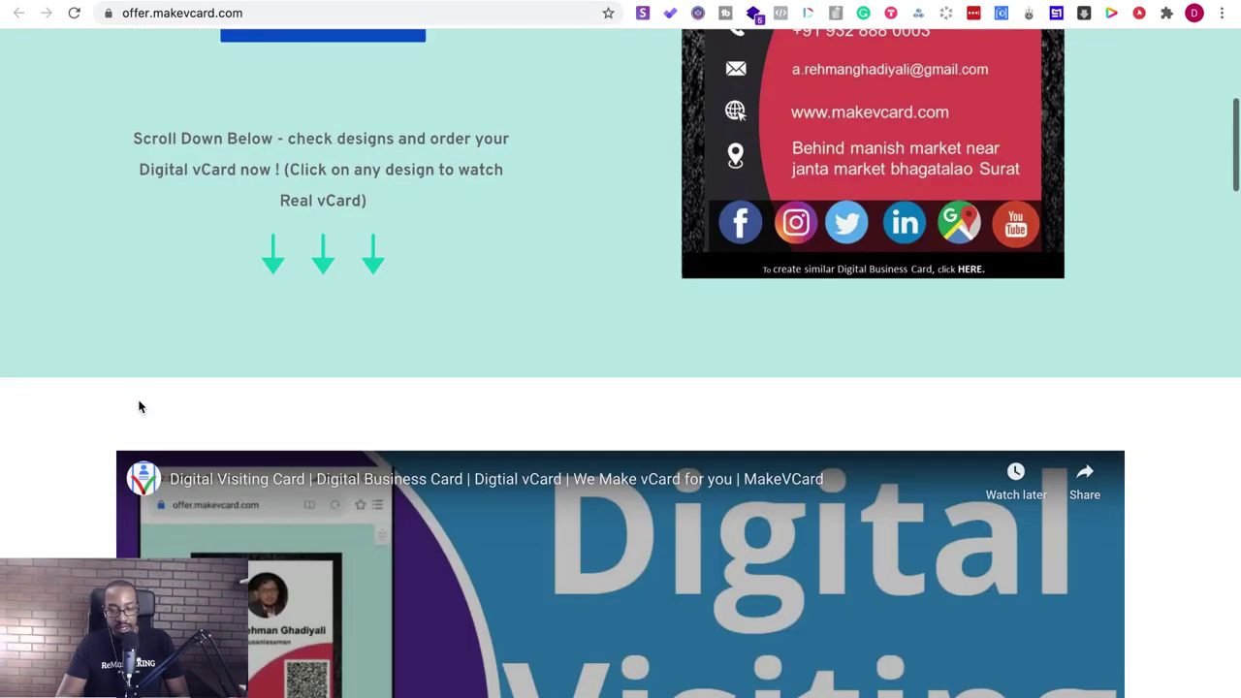
scroll(139, 405, "down", 10)
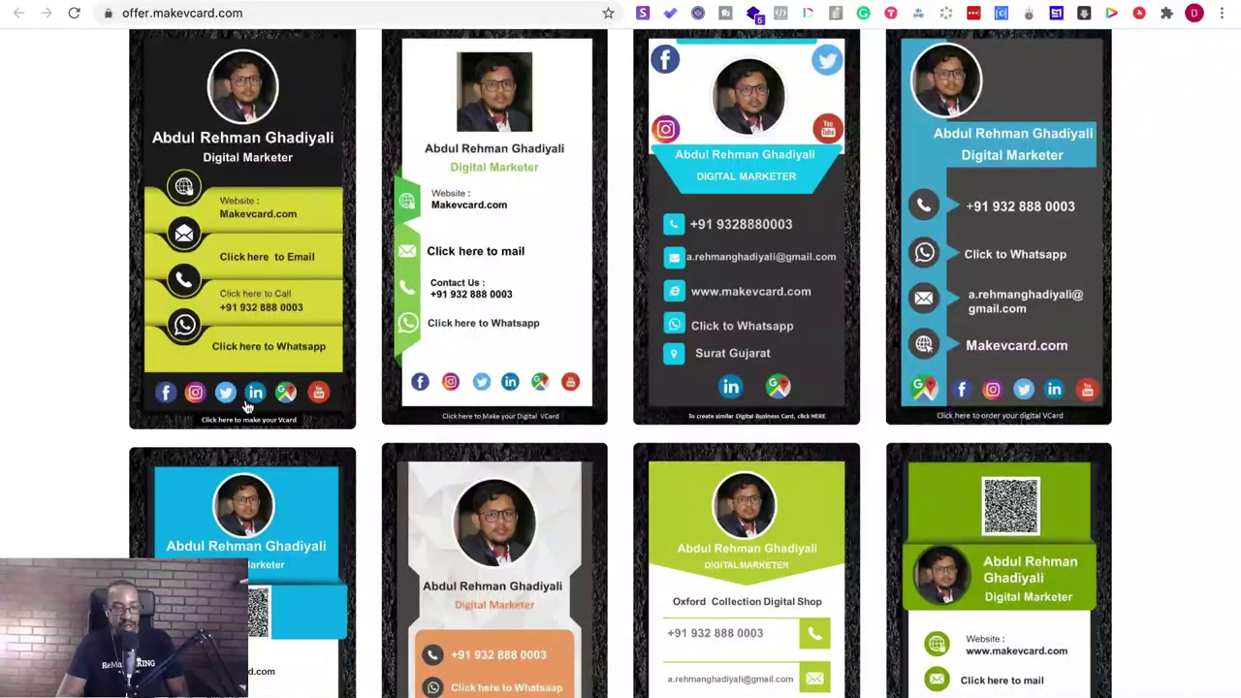
scroll(200, 419, "up", 2)
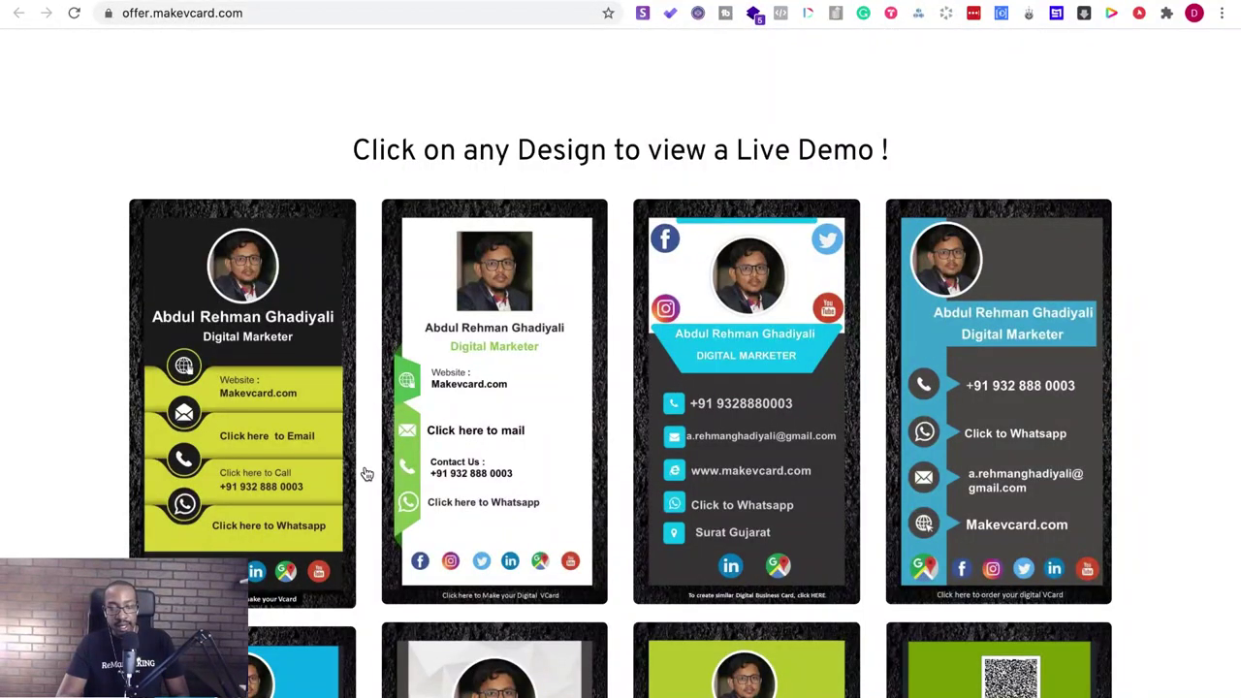
scroll(364, 472, "up", 13)
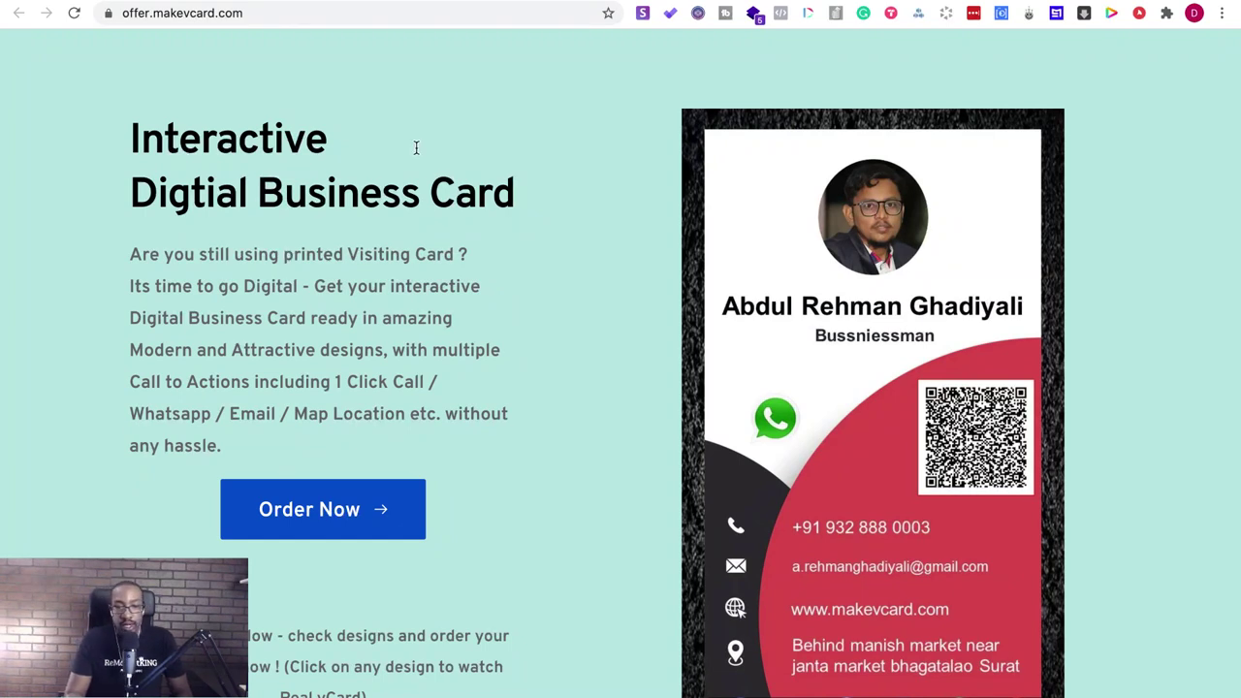
key("ctrl+Tab")
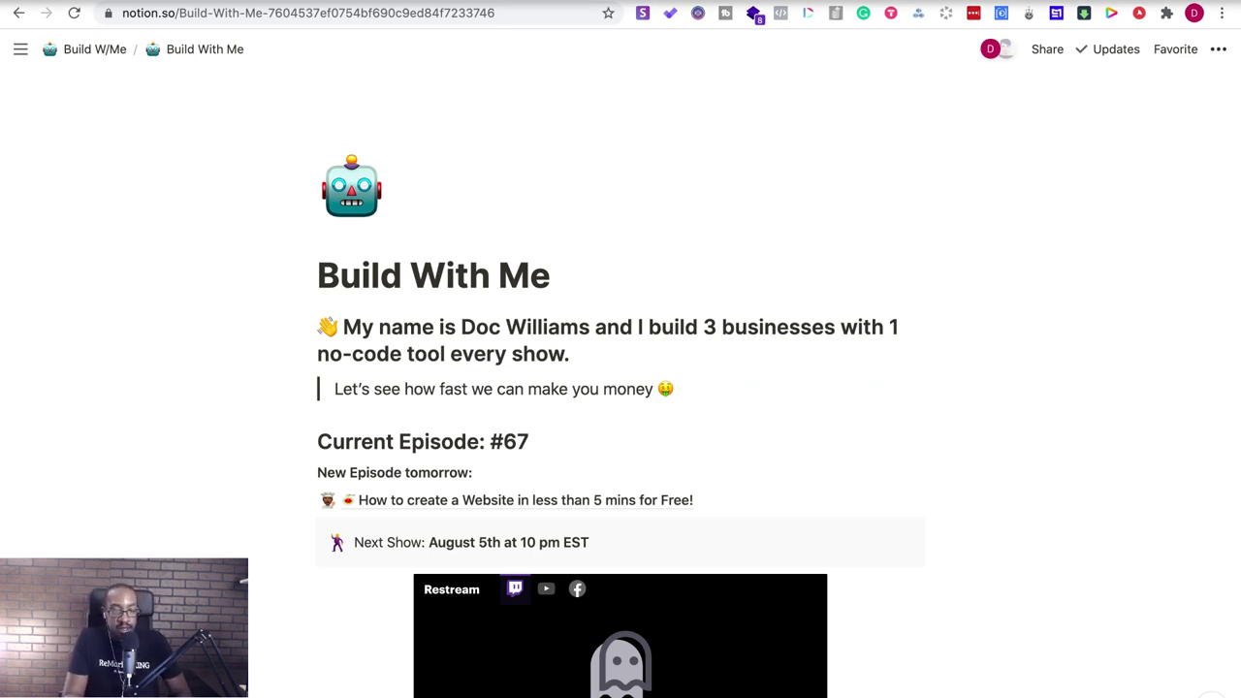
- Toggle the browser out of and back into full screen, then show The No-Code Cookbook page
mouse_move(54, 4)
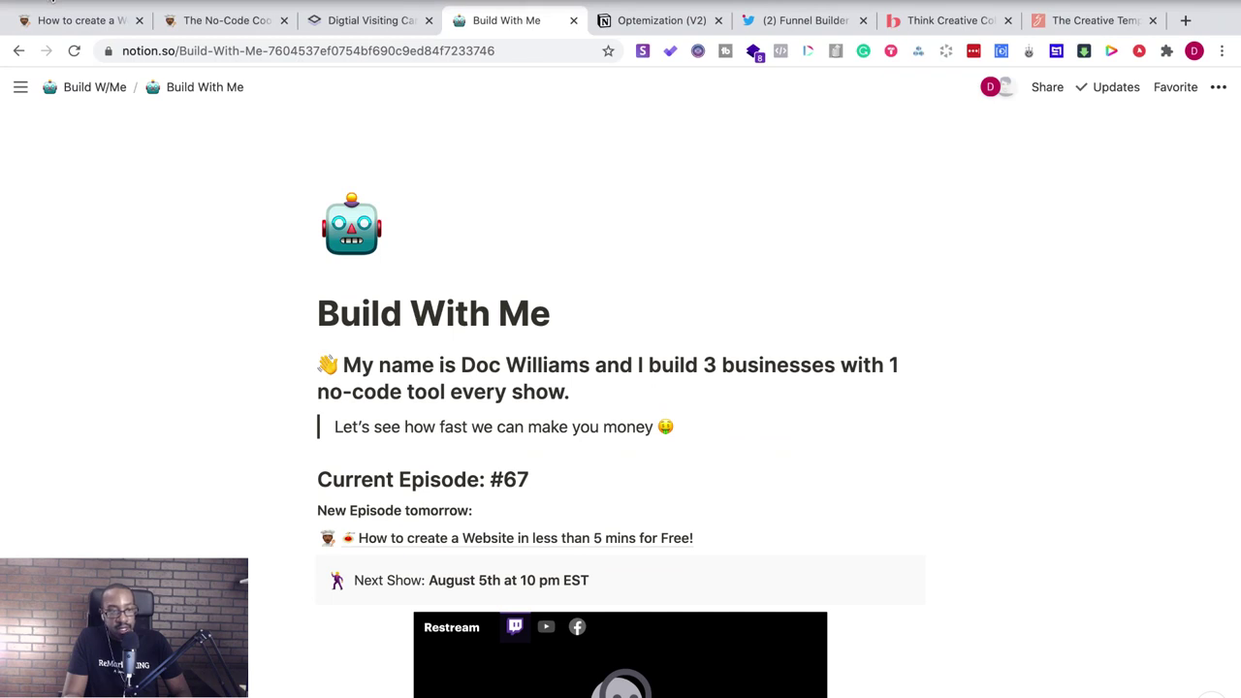
key("ctrl+super+f")
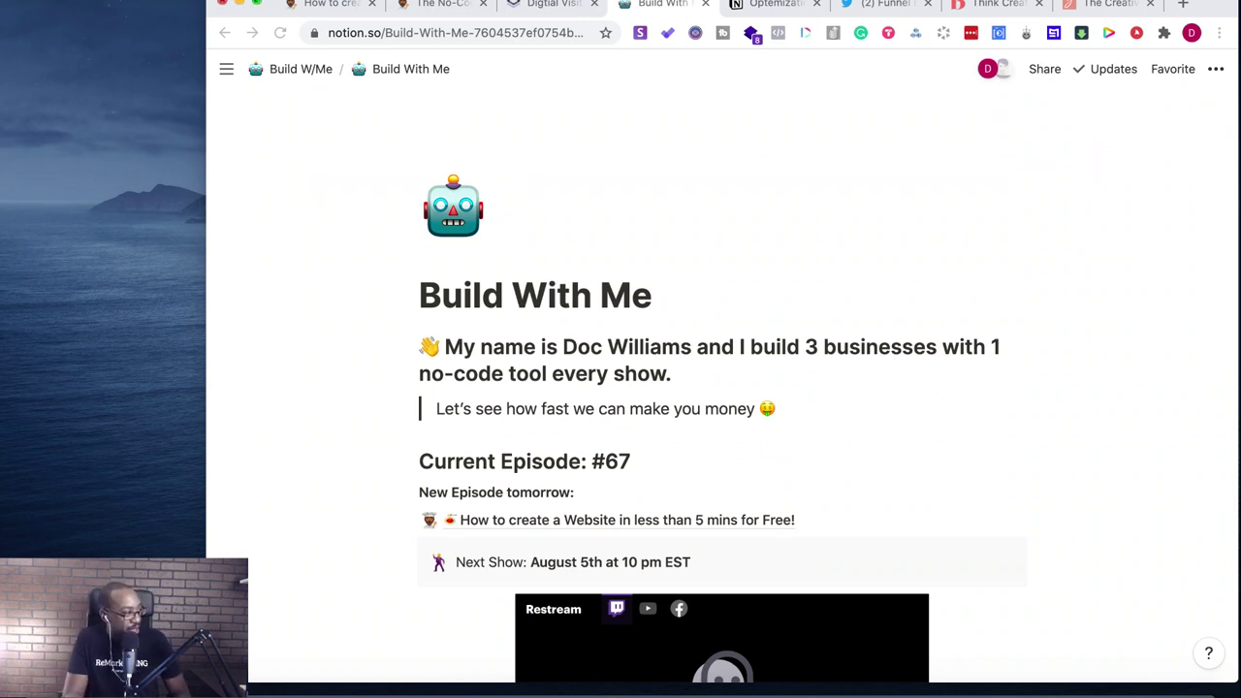
left_click(257, 3)
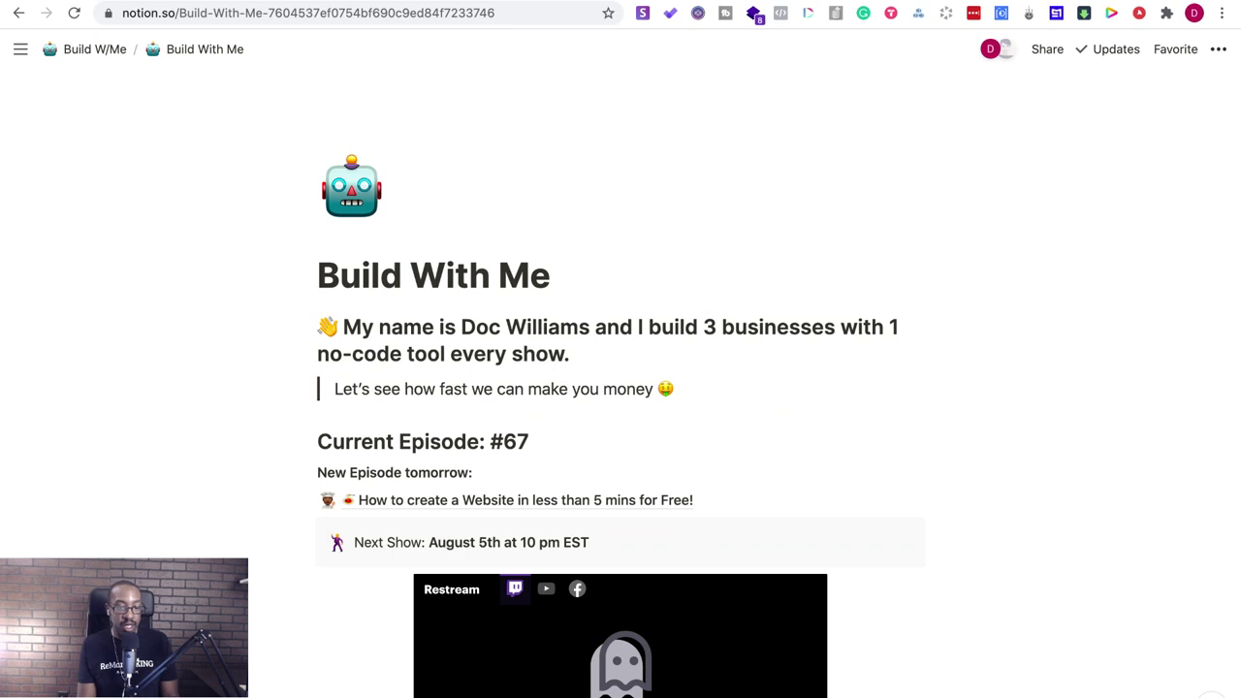
key("alt+Left")
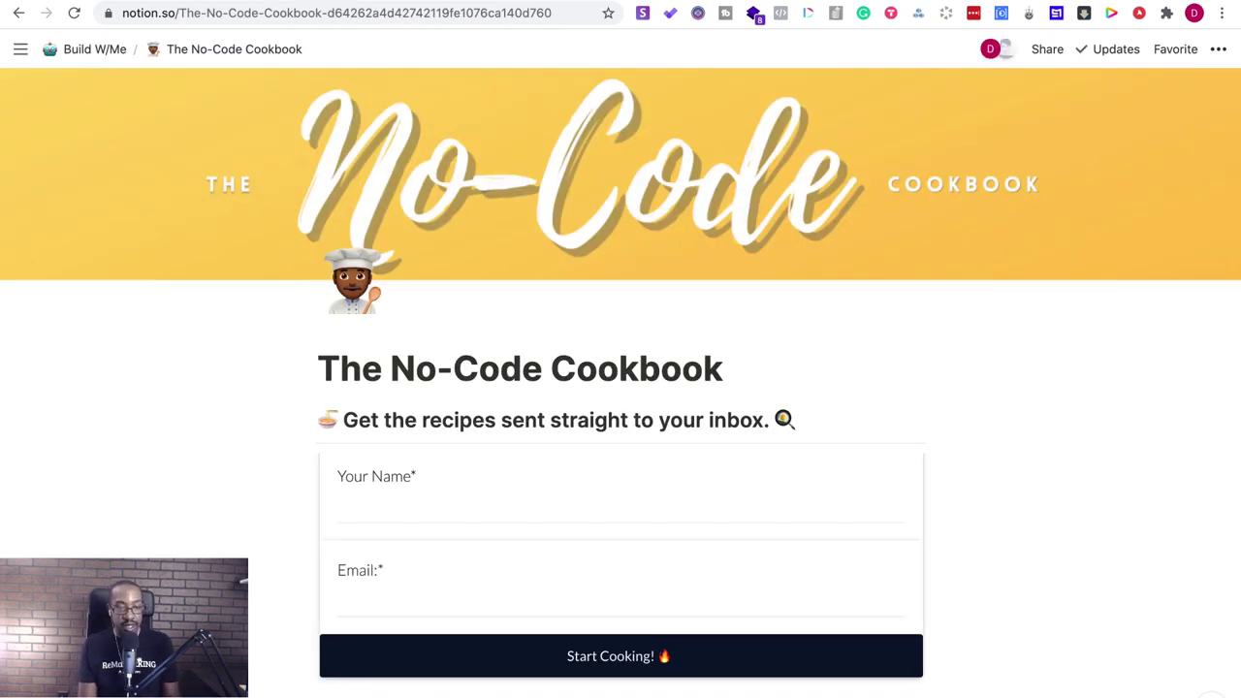
- Move forward to the 'How to create a Website in less than 5 mins for Free!' page
key("alt+Right")
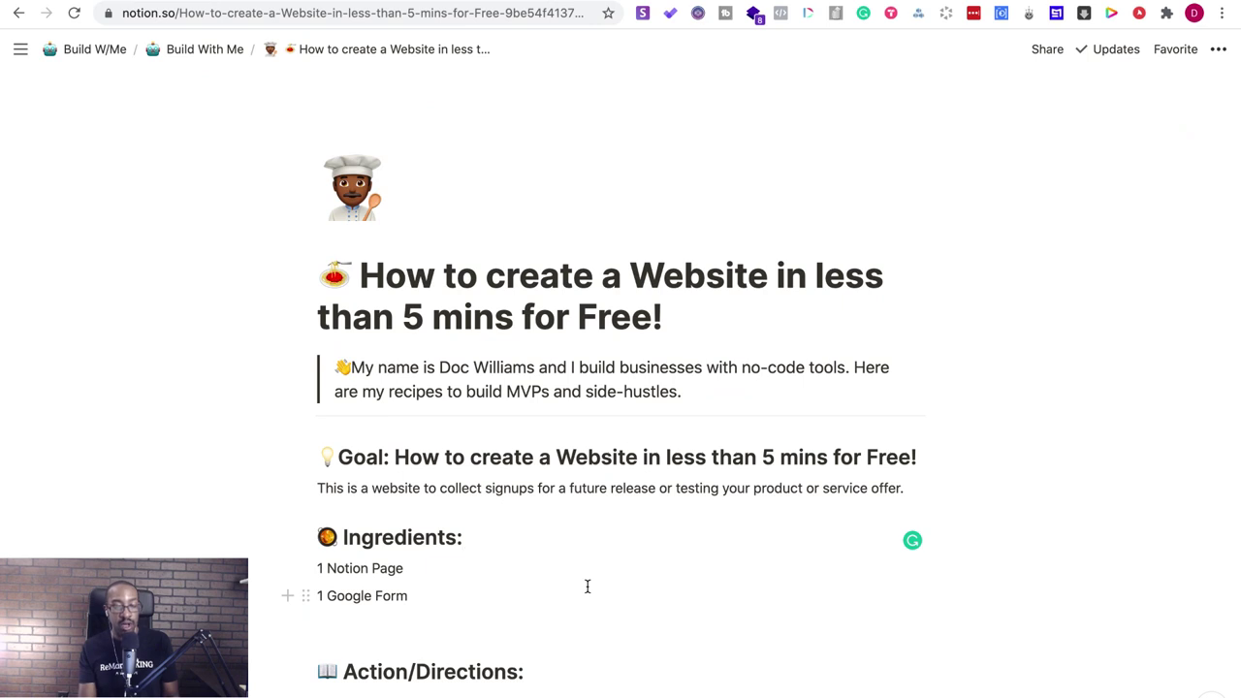
- Delete the empty blocks below Step 1 and Step 2 in the Action/Directions list
scroll(586, 586, "down", 3)
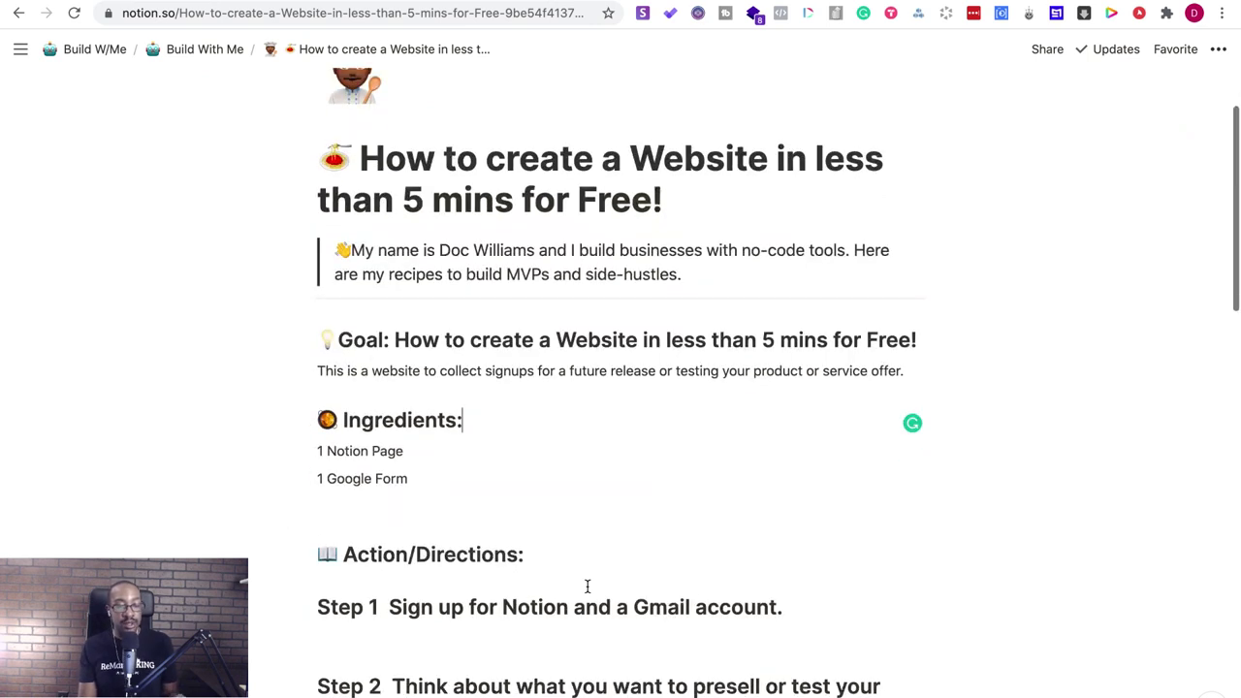
scroll(587, 585, "down", 2)
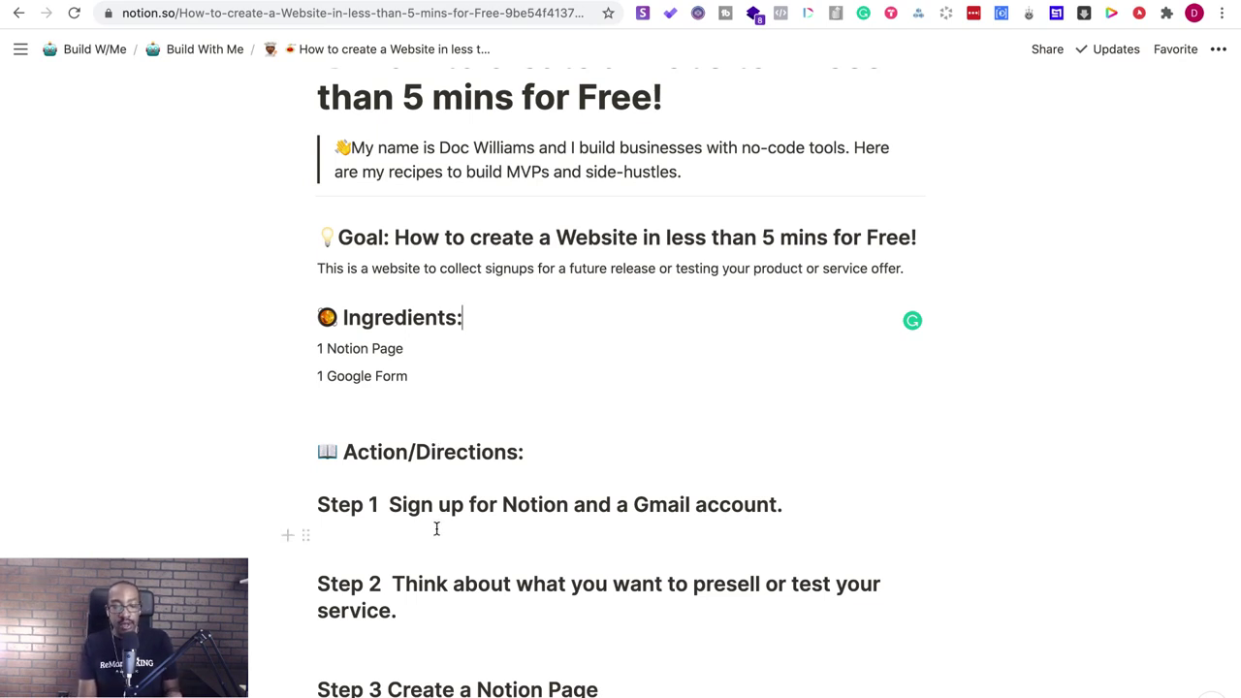
scroll(437, 529, "down", 4)
scroll(460, 482, "up", 1)
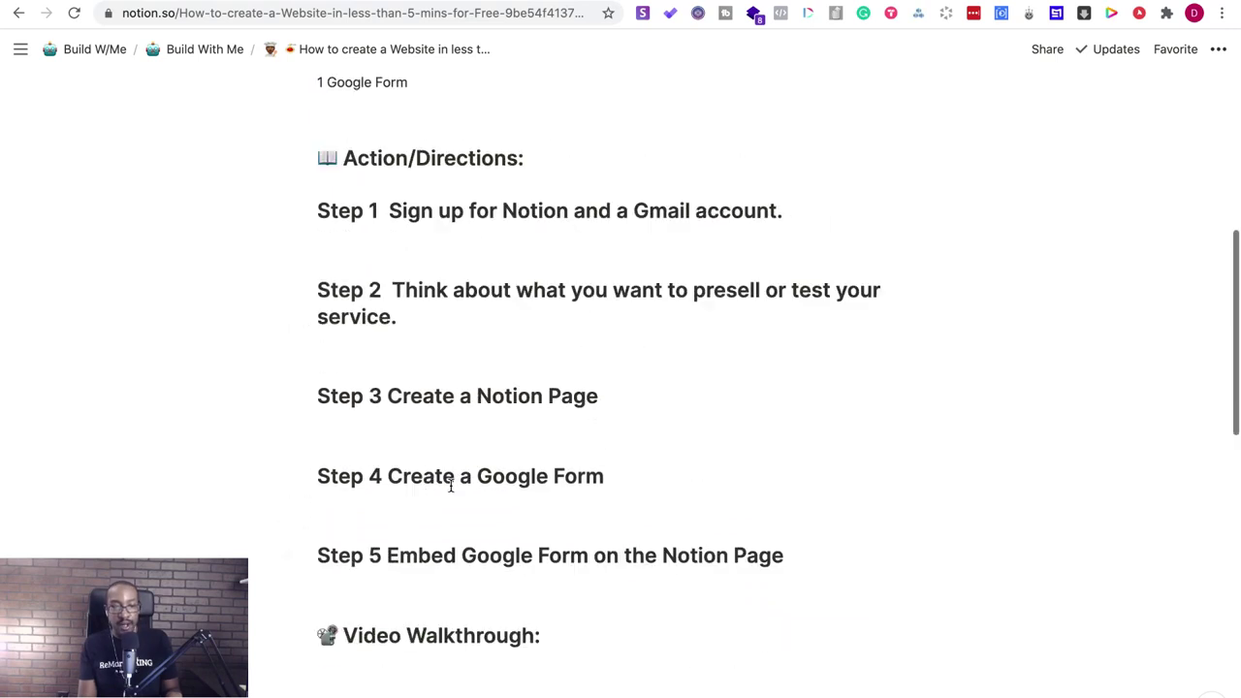
scroll(449, 485, "up", 1)
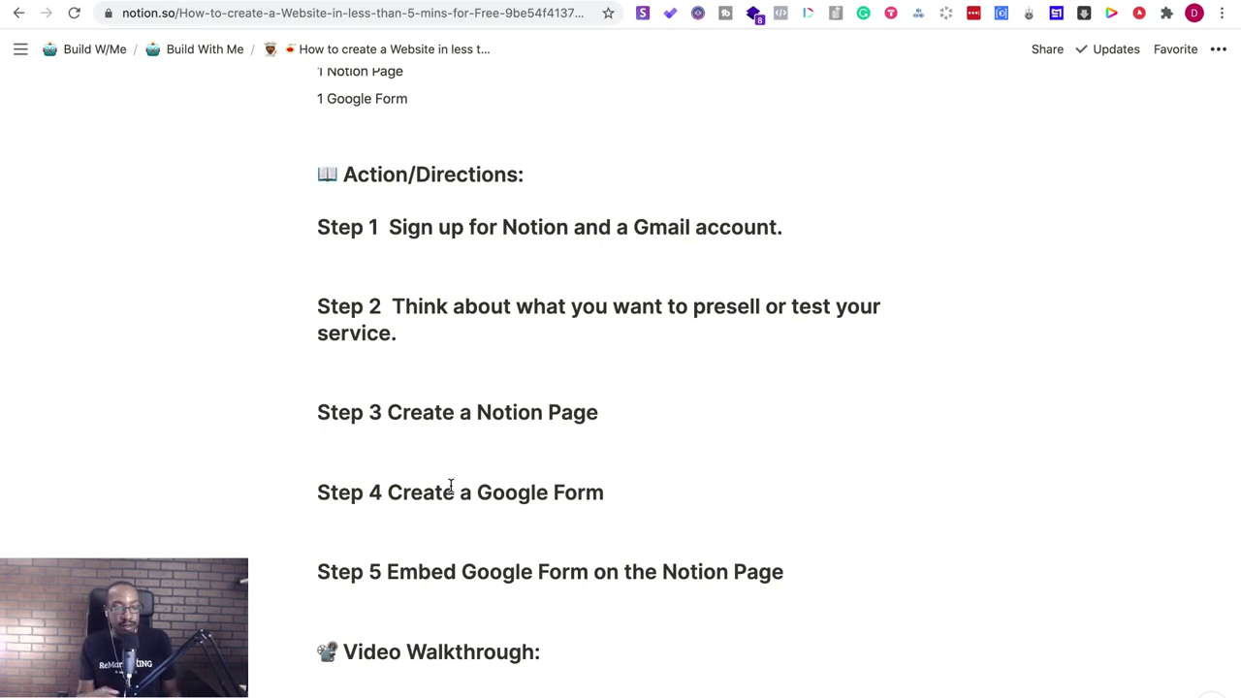
left_click(343, 266)
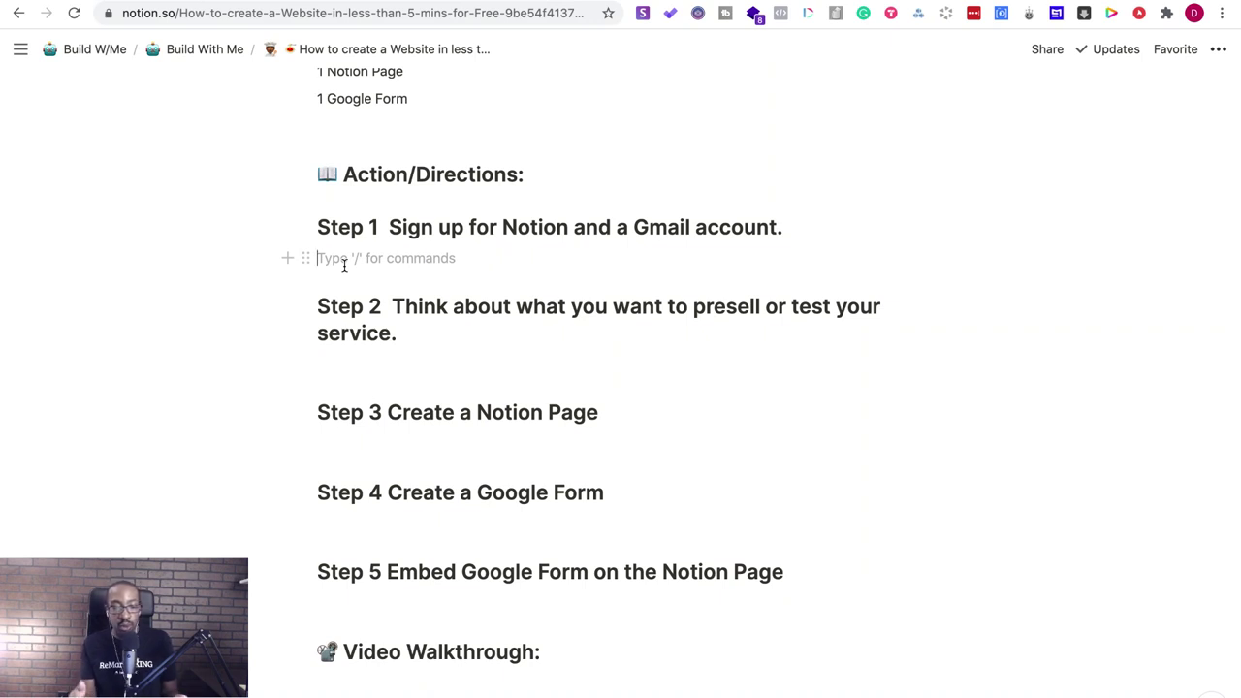
key("BackSpace")
left_click(318, 352)
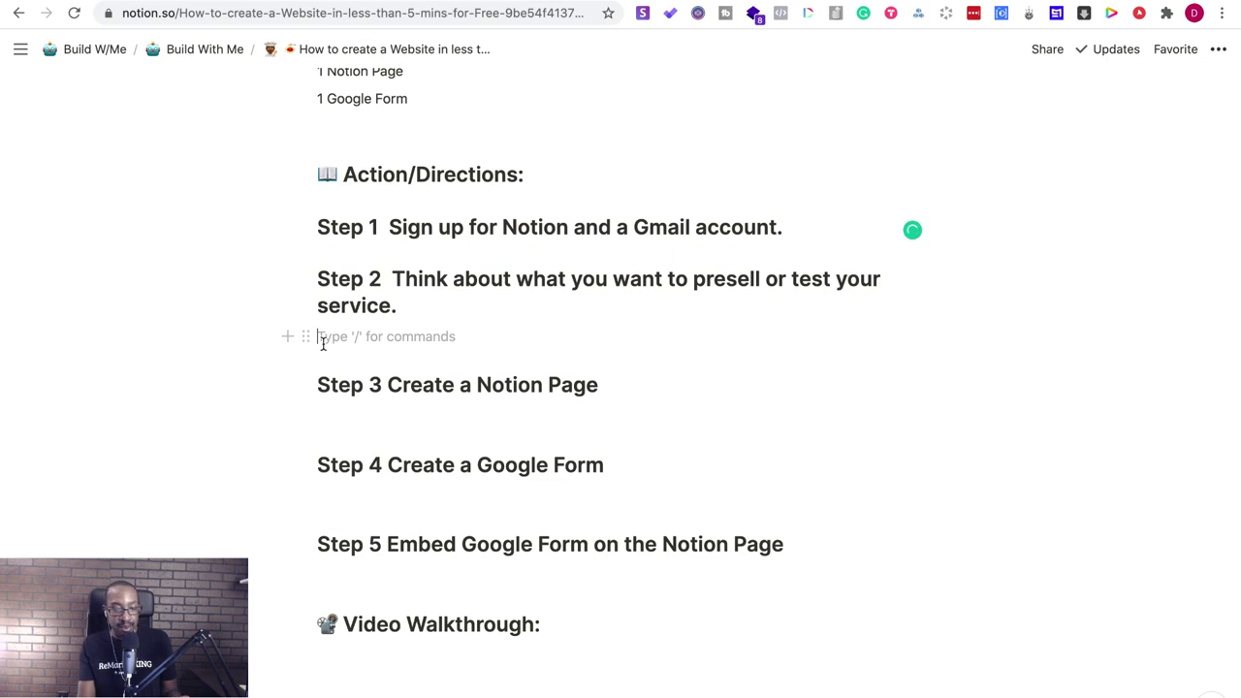
key("BackSpace")
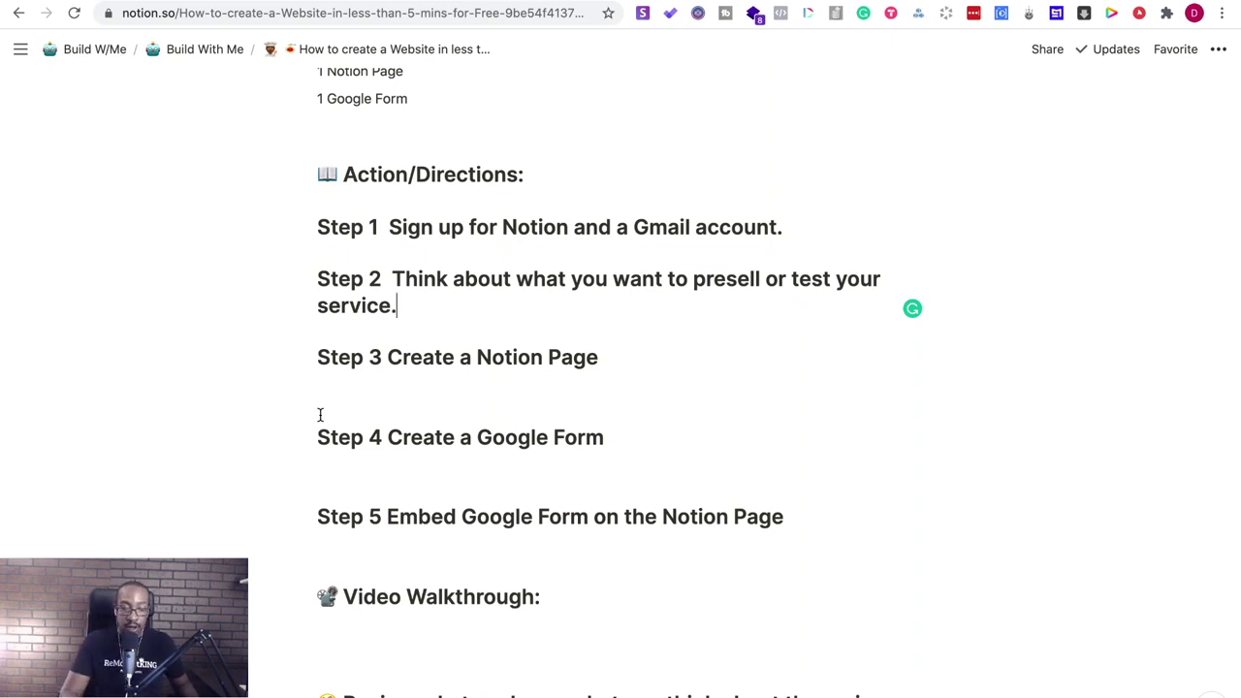
scroll(385, 469, "down", 5)
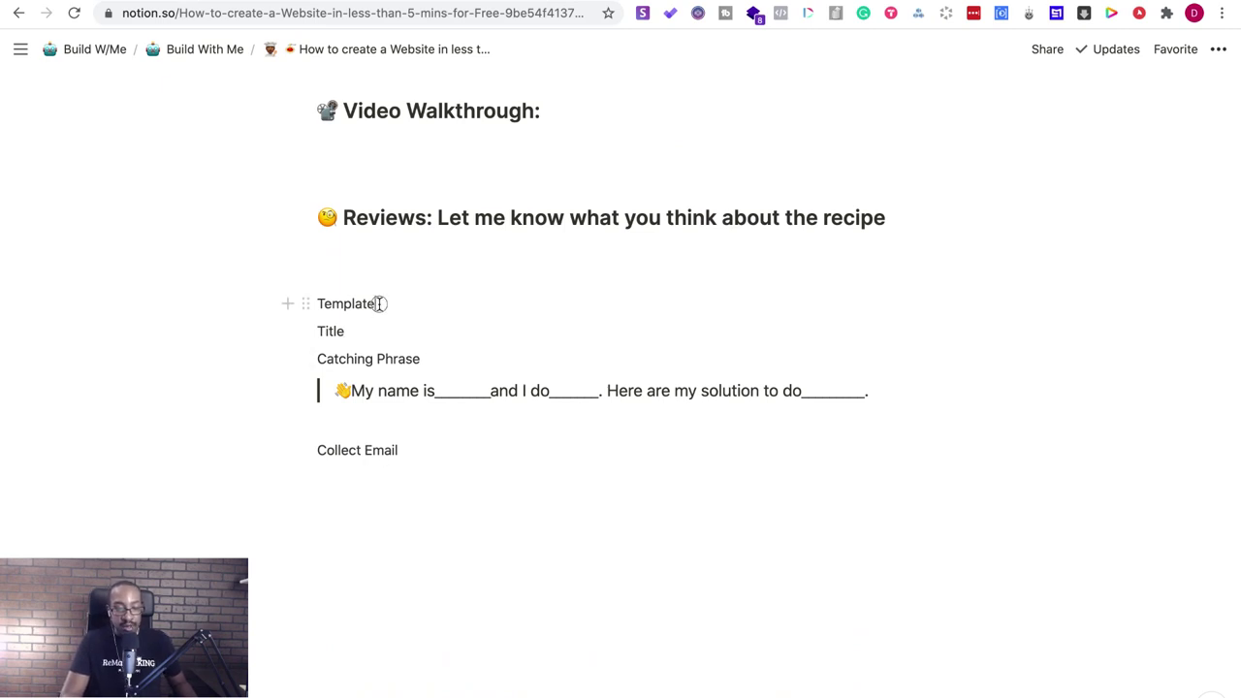
- Turn the 'Template' line into a Heading 2
left_click_drag(379, 303, 309, 304)
left_click(332, 304)
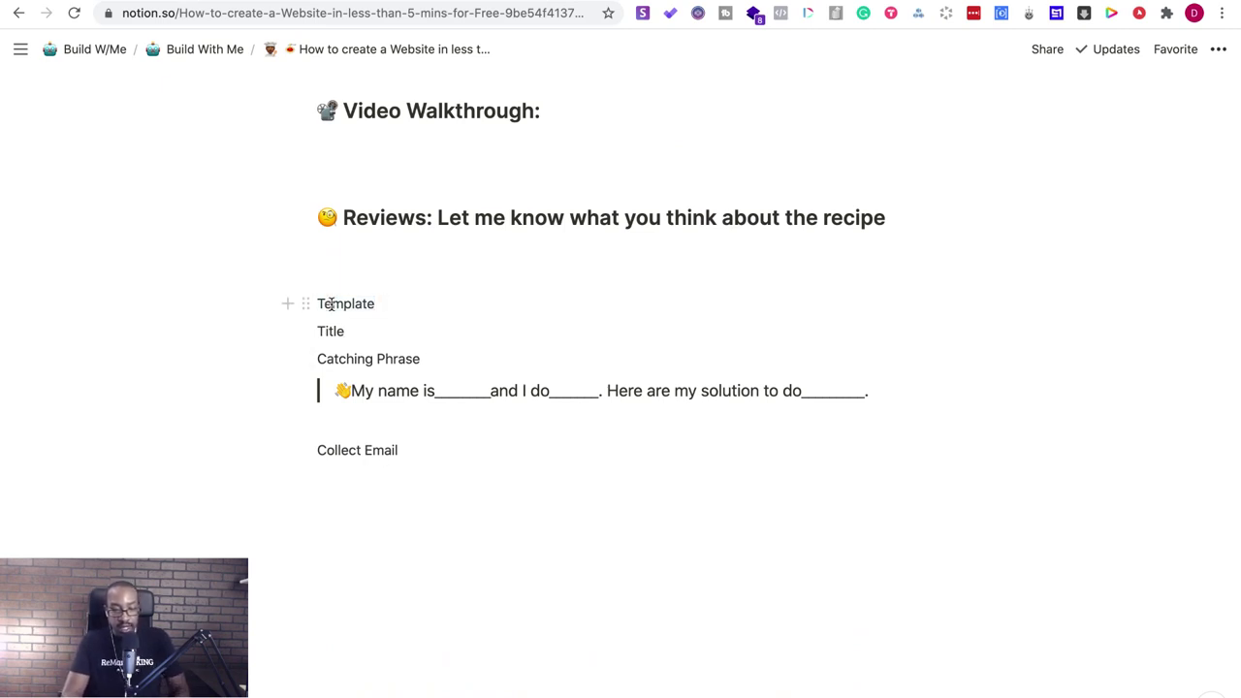
left_click_drag(378, 304, 315, 301)
left_click(312, 302)
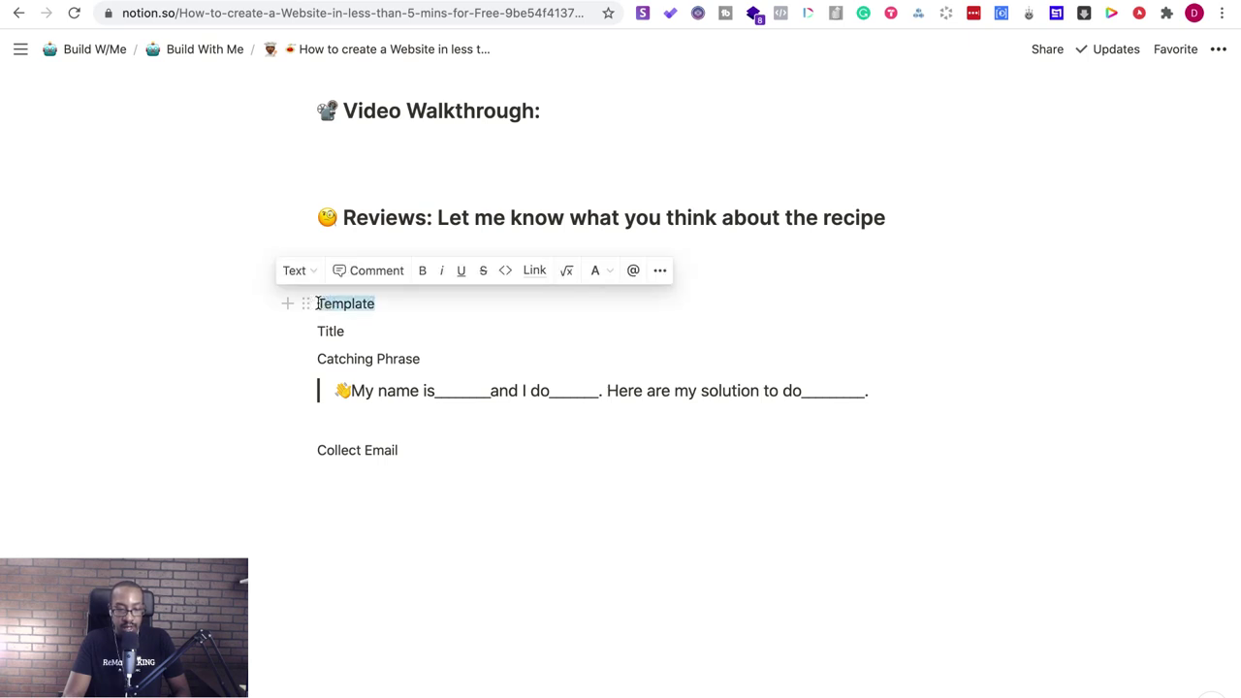
left_click(301, 271)
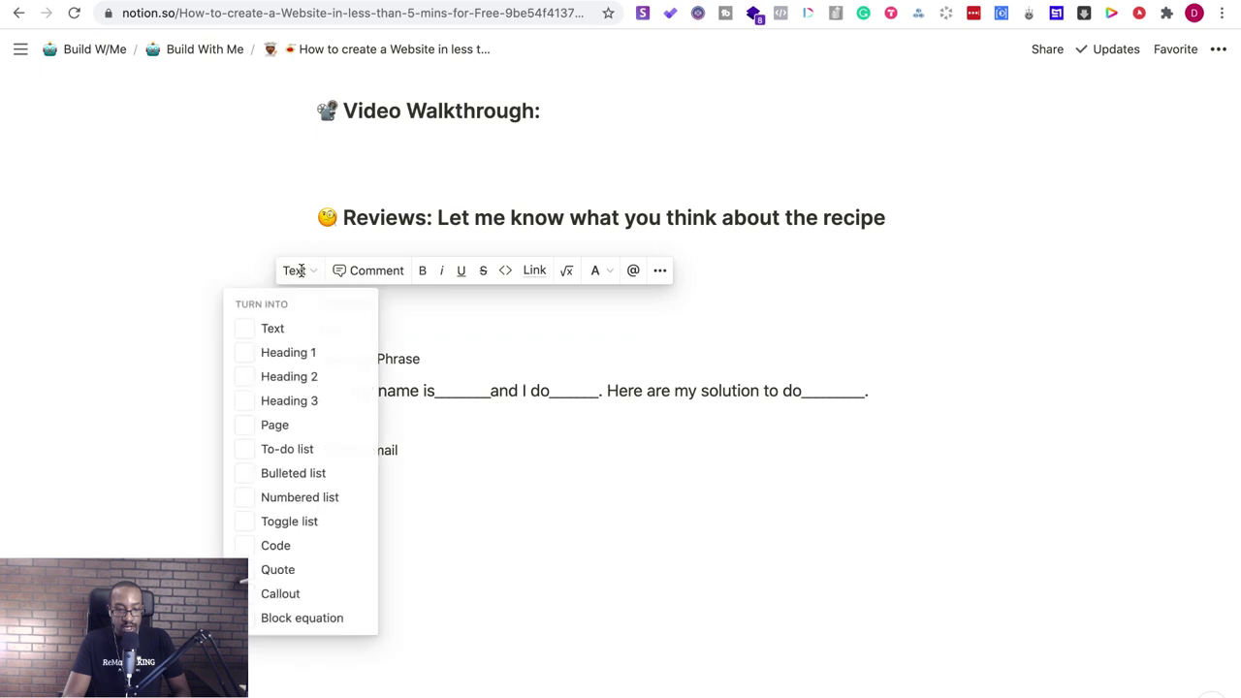
key("Return")
left_click(369, 356)
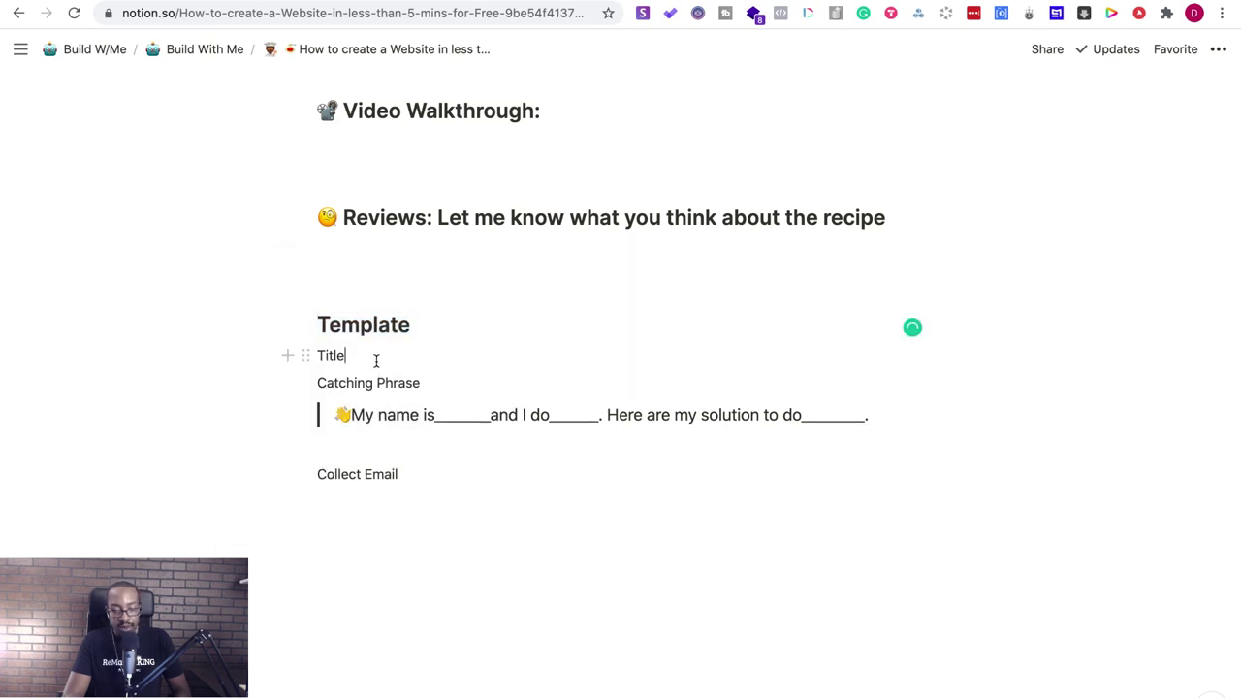
- Insert an empty block above 'Title' and review the ingredients and directions
left_click(320, 355)
key("Return")
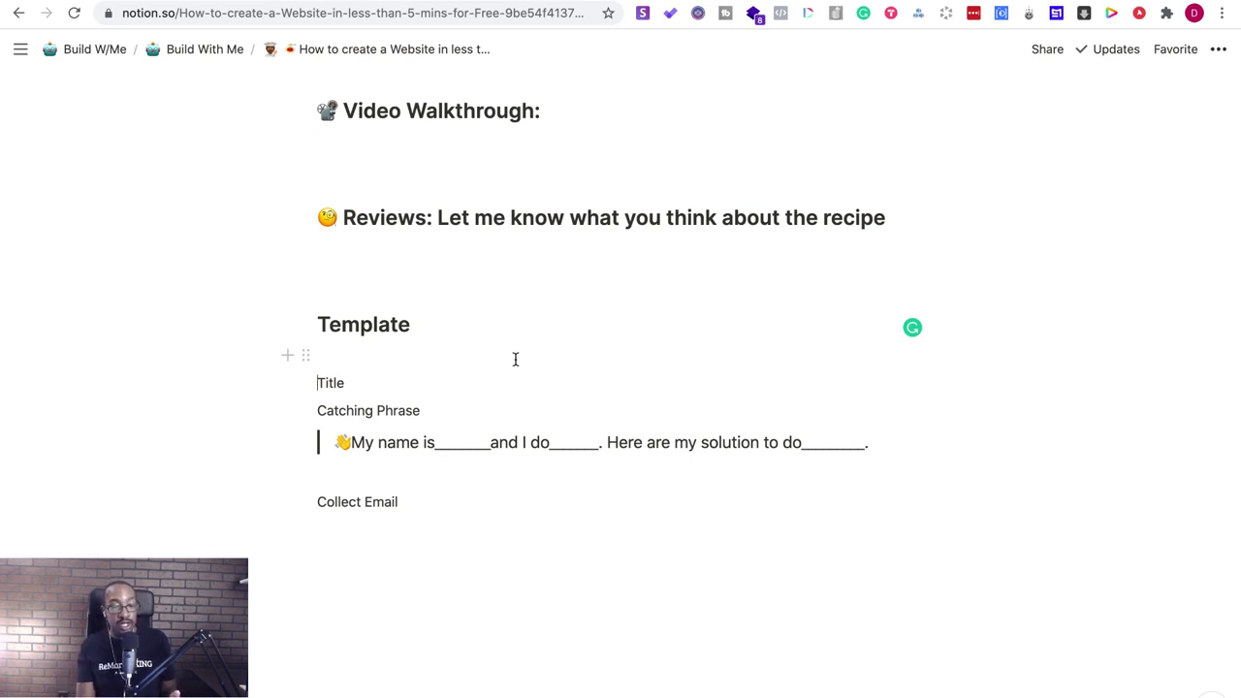
scroll(515, 358, "up", 10)
scroll(515, 359, "down", 5)
scroll(515, 358, "down", 4)
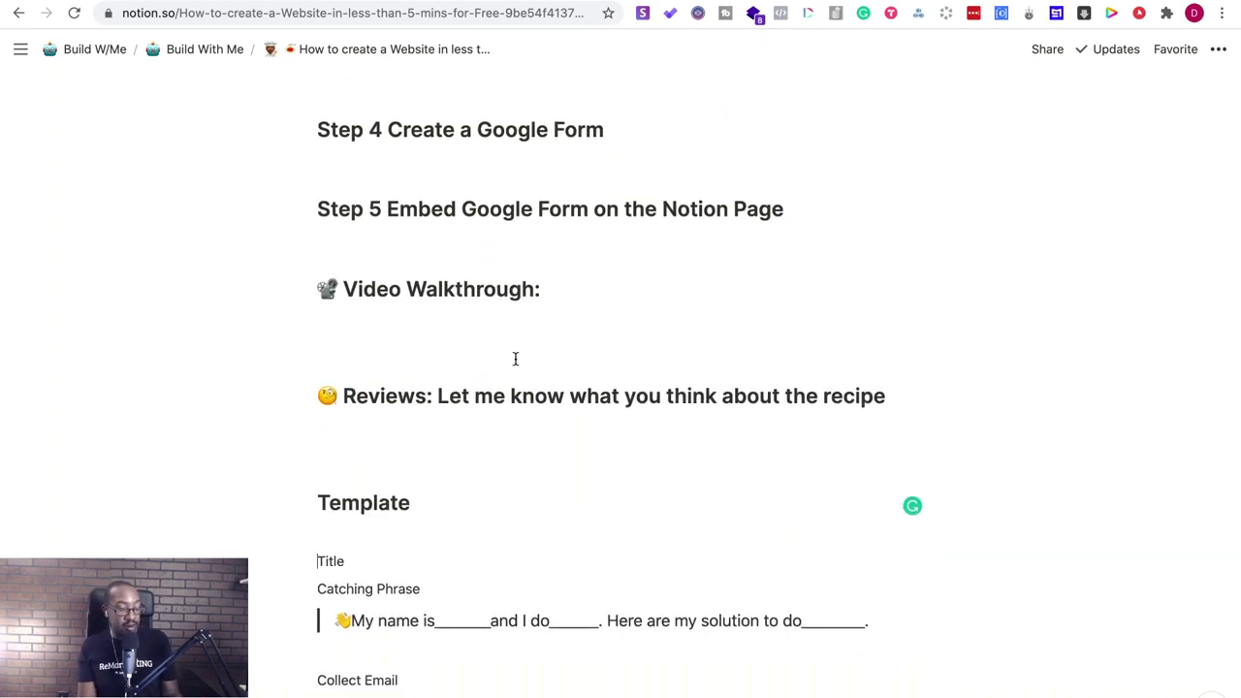
scroll(515, 359, "up", 9)
scroll(515, 358, "down", 10)
scroll(515, 359, "up", 3)
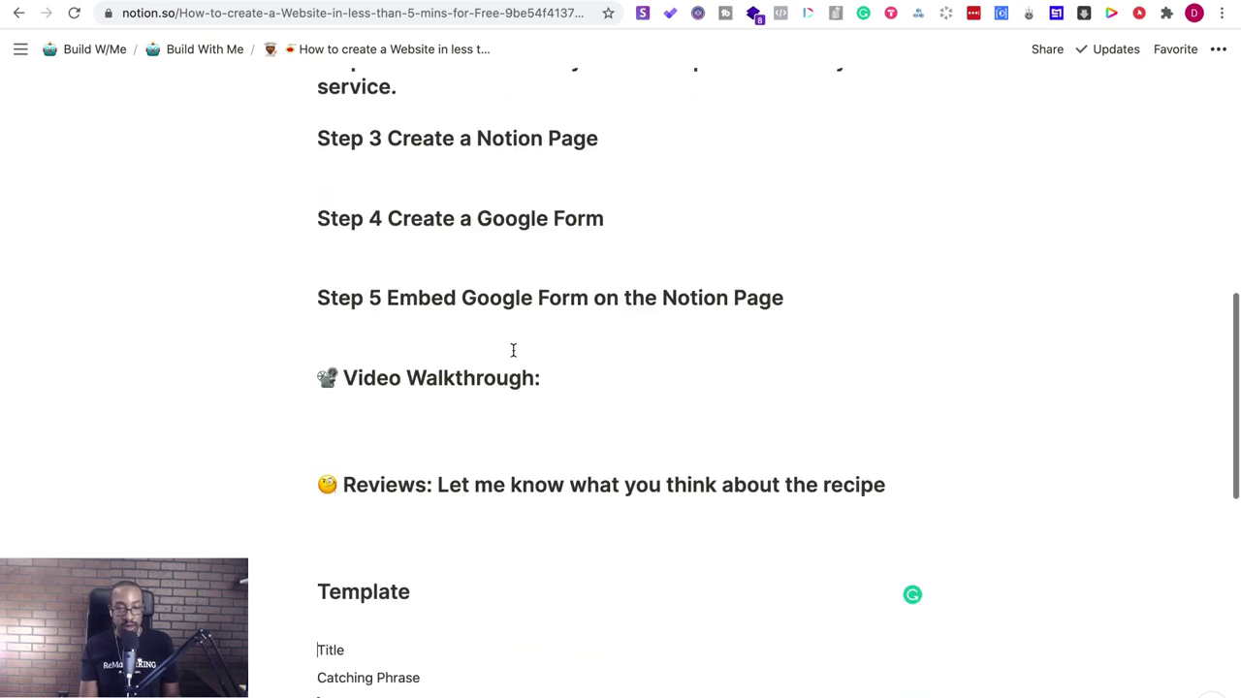
scroll(513, 350, "up", 3)
mouse_move(56, 2)
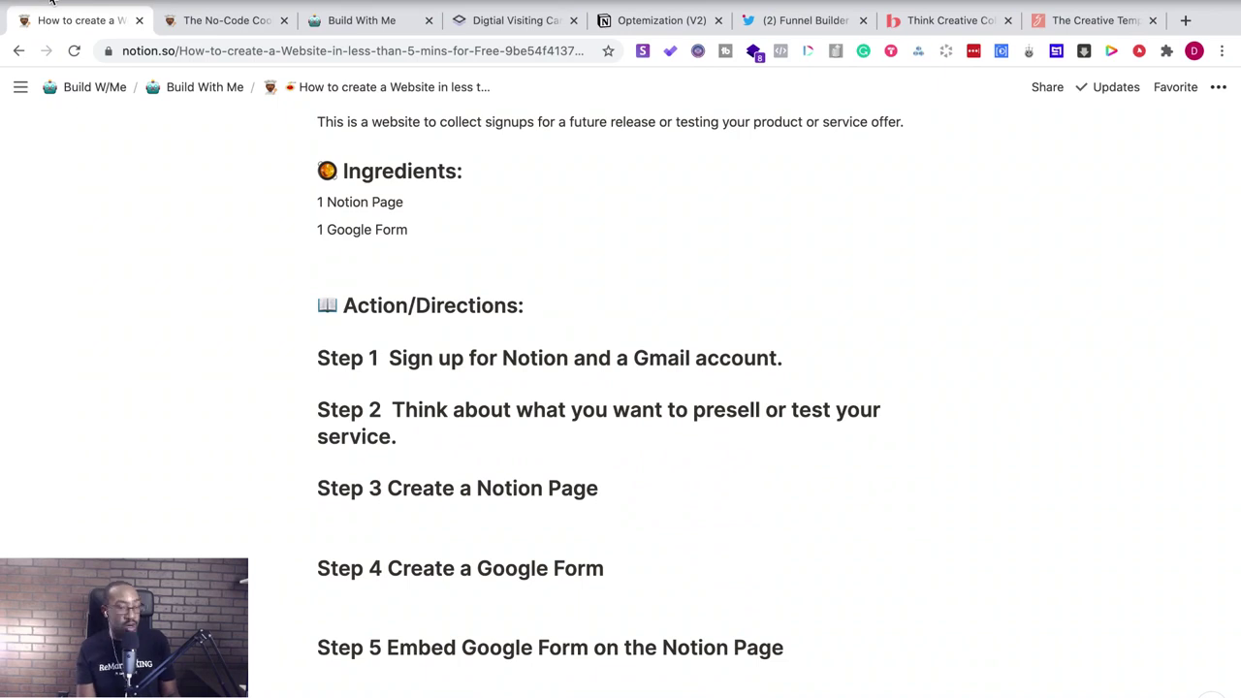
- Exit fullscreen and open a new Incognito window
key("ctrl+super+f")
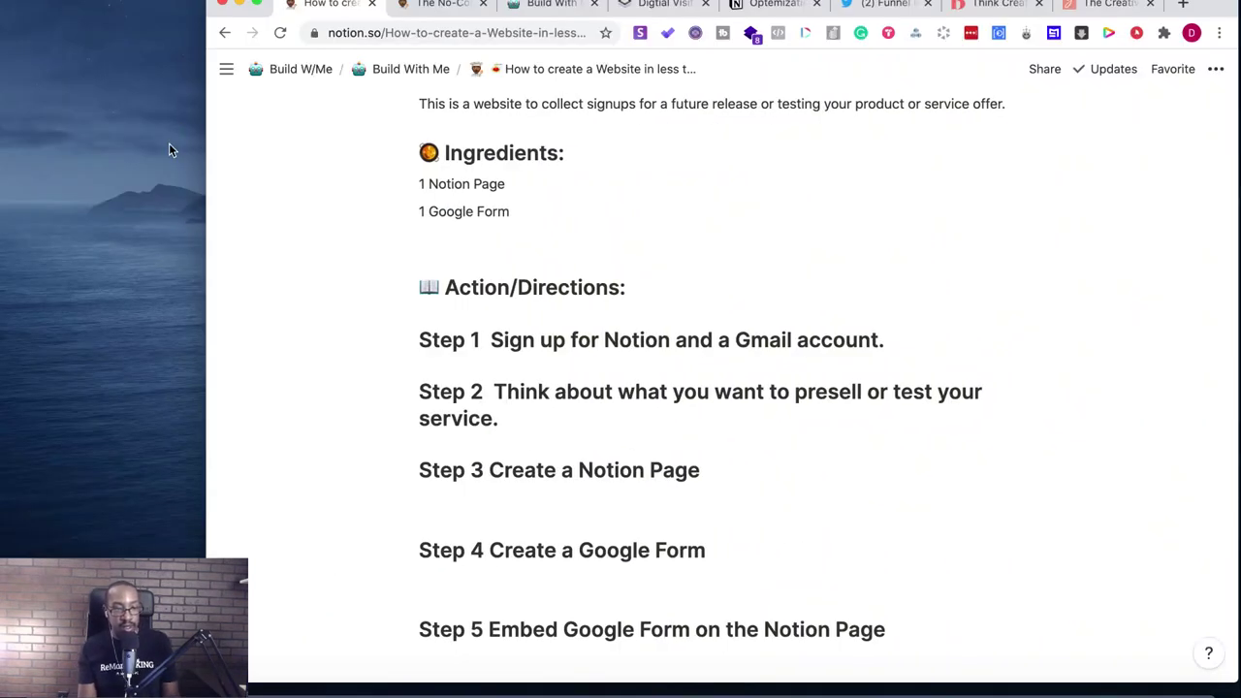
left_click(137, 3)
left_click(140, 25)
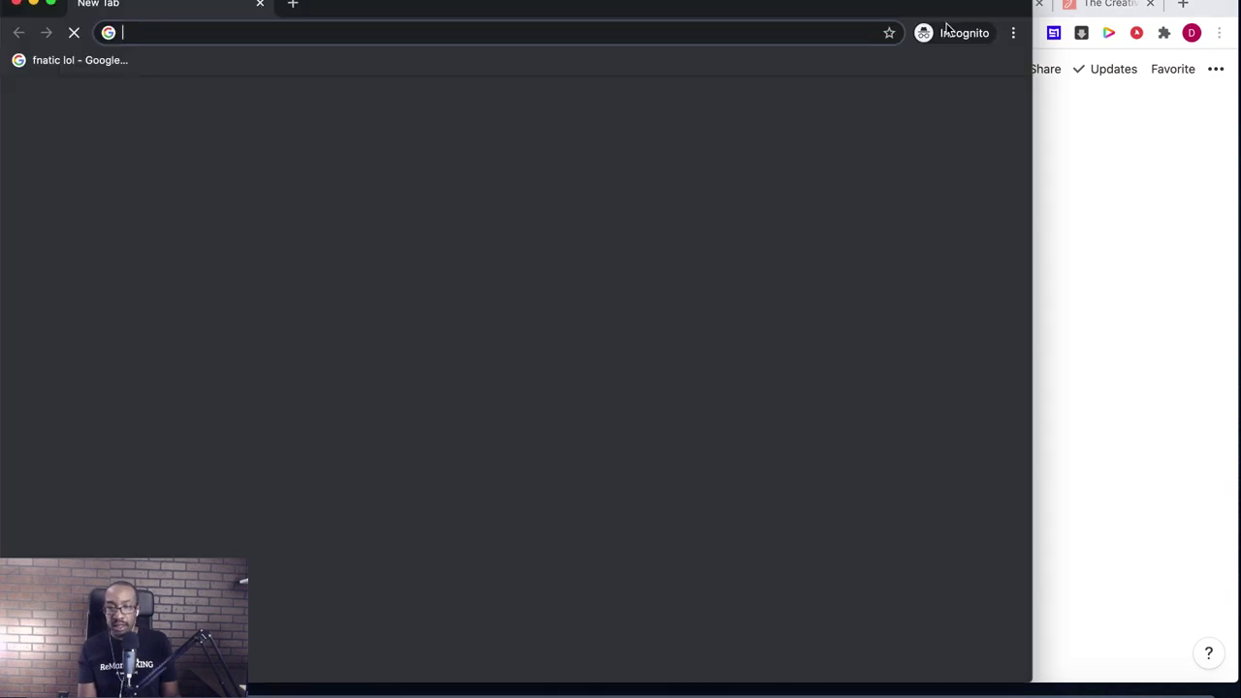
- Close the Think Creative and Creative Template Shop tabs in the main window
left_click(1222, 5)
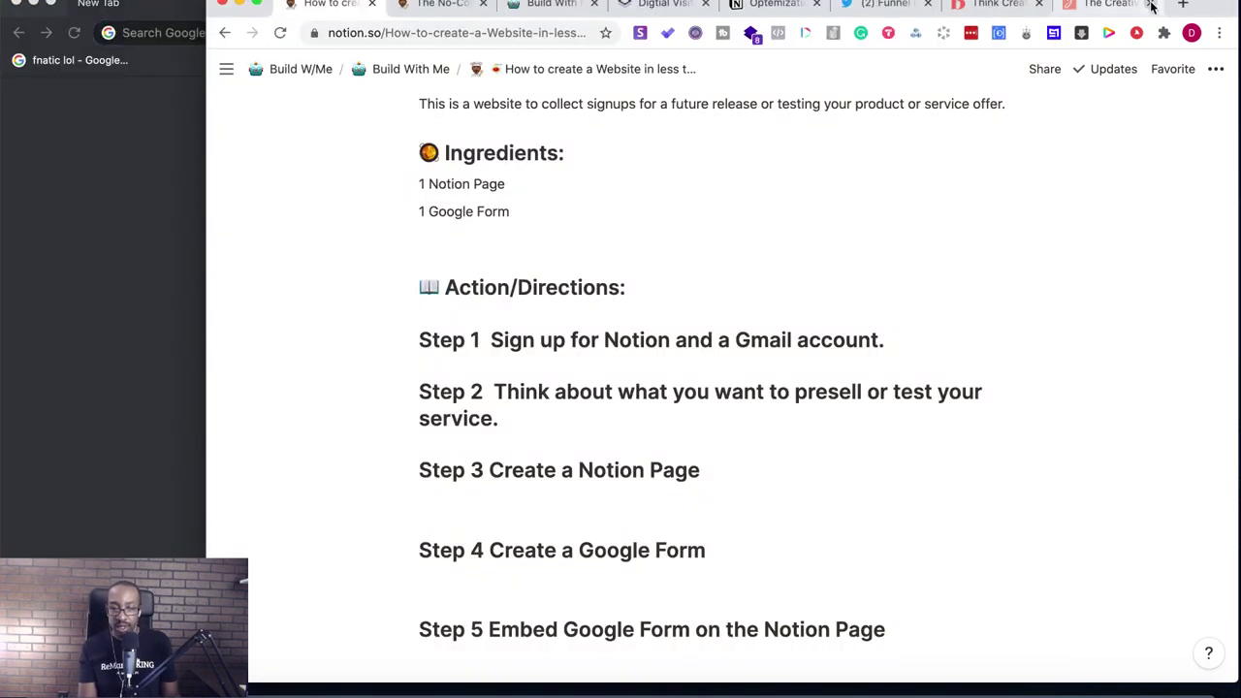
left_click(1151, 5)
left_click(1151, 5)
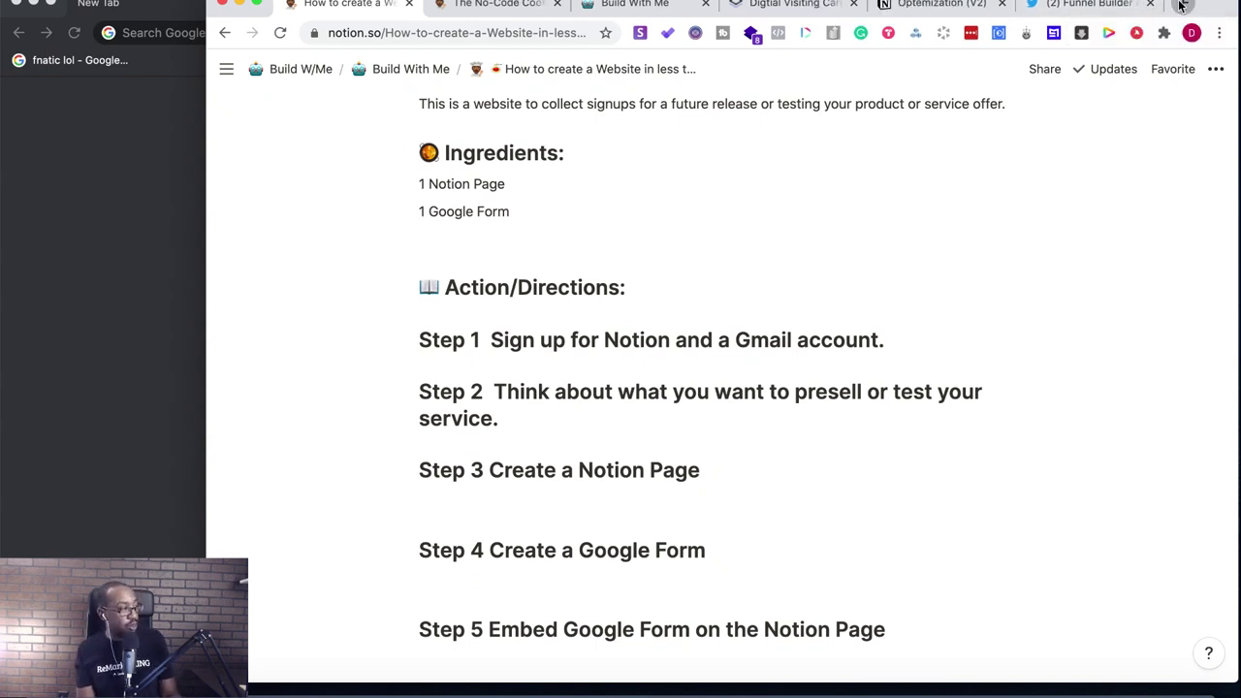
- Search Google for 'timer' in a new tab to get a 5-minute countdown
left_click(1181, 4)
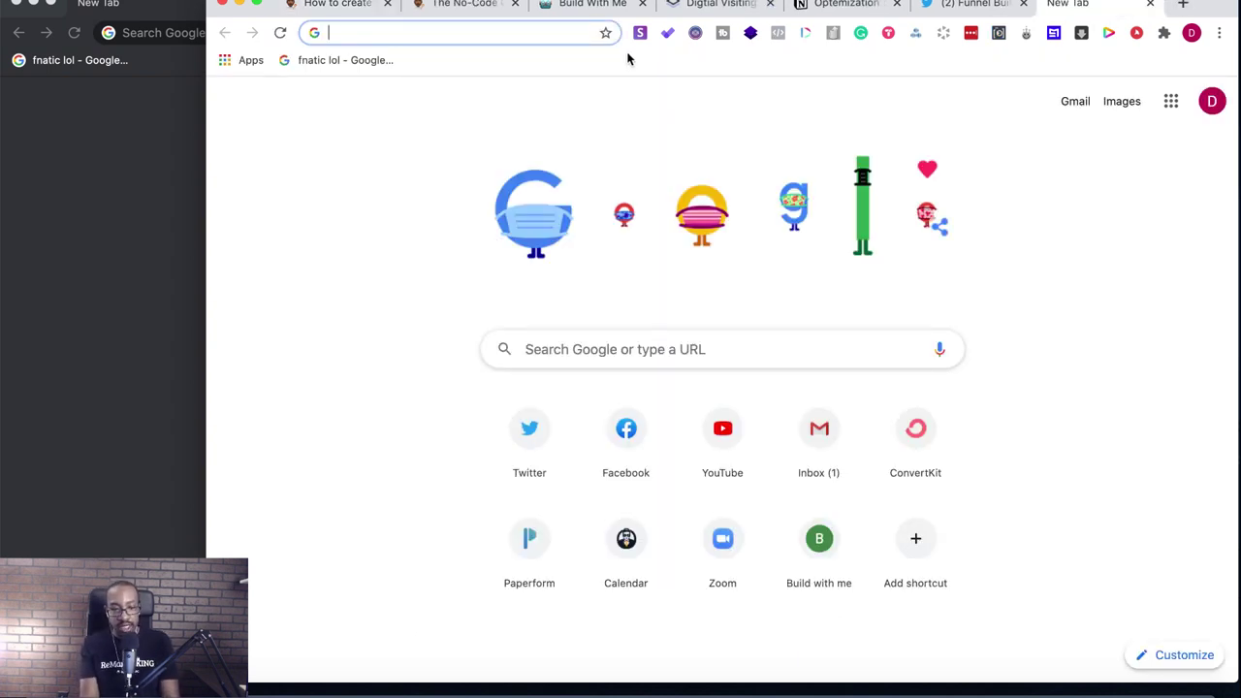
type("timer")
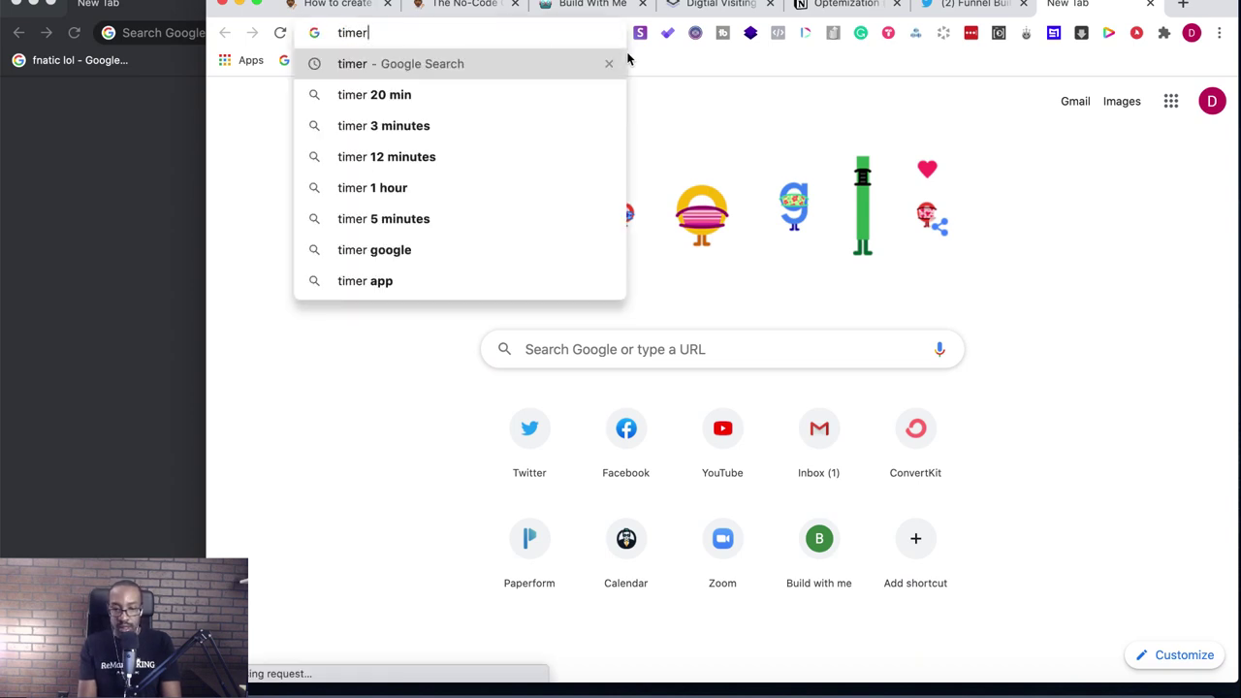
key("Return")
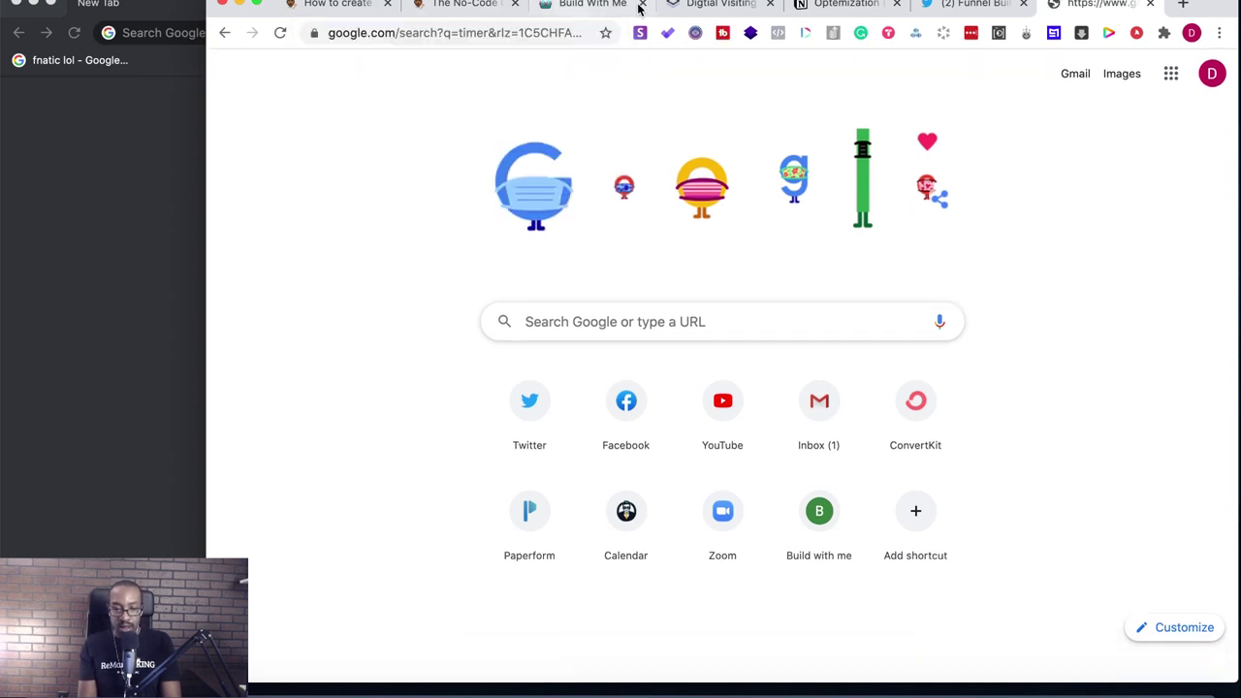
- Close two unneeded tabs, move the timer tab to first position, and return to Notion
left_click(641, 5)
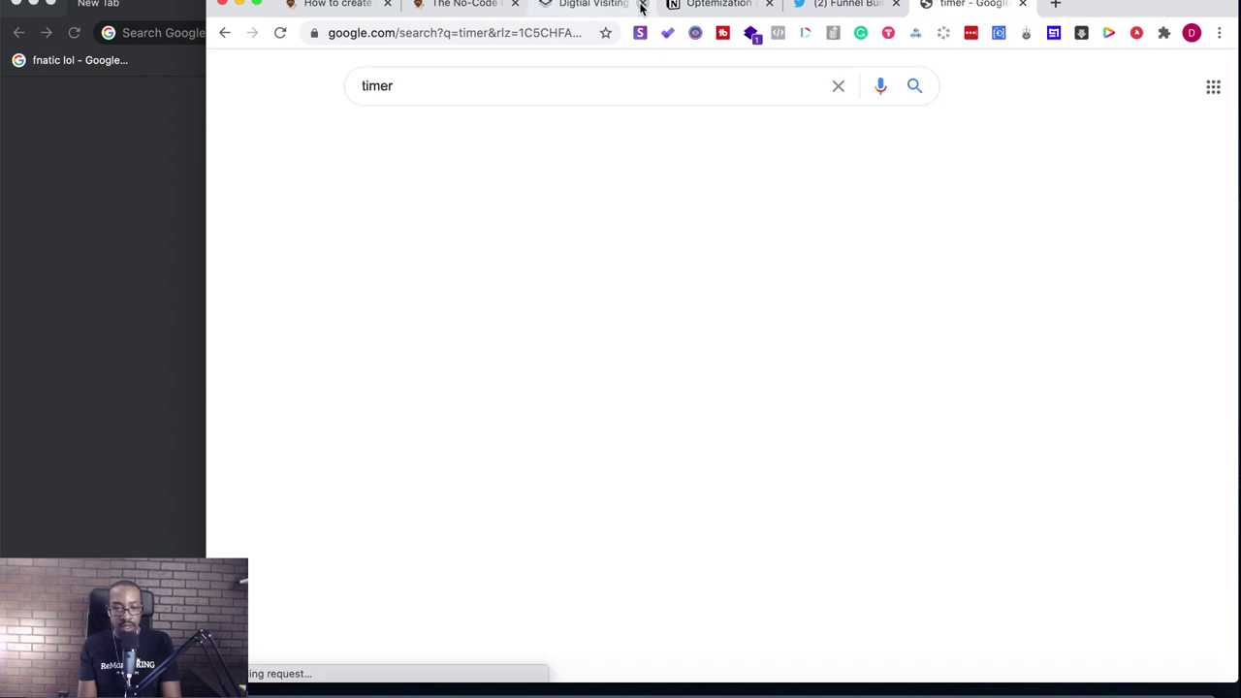
left_click(641, 5)
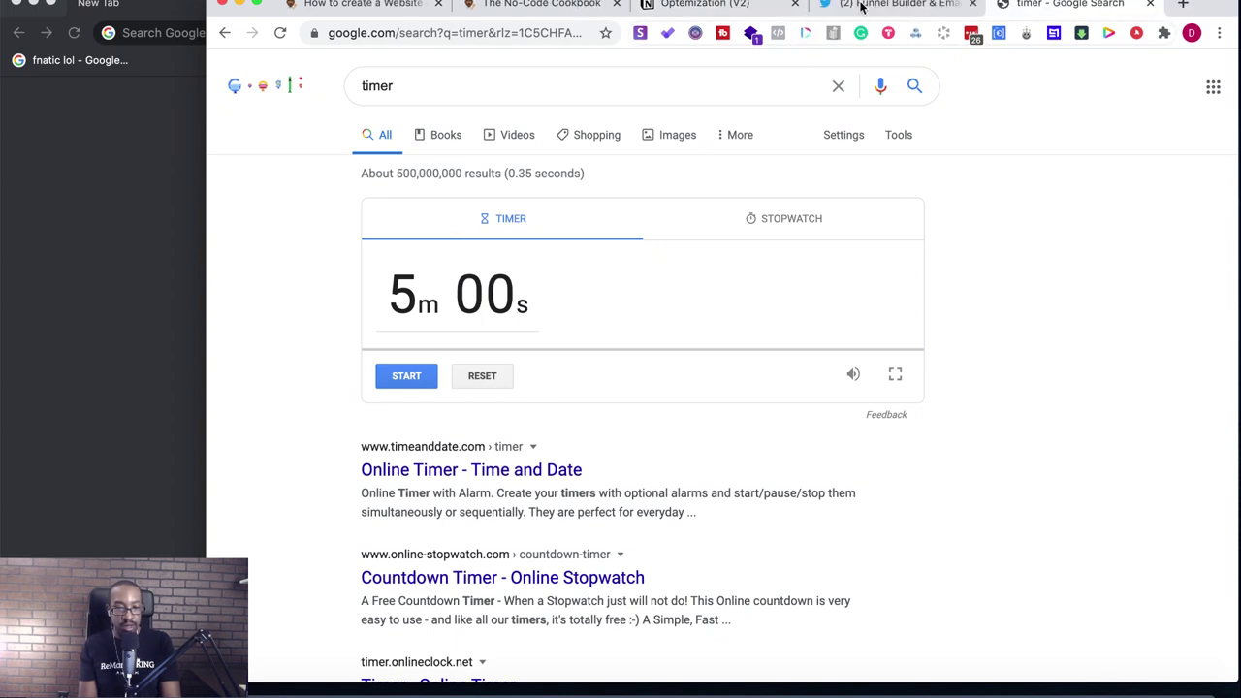
left_click_drag(1023, 8, 359, 24)
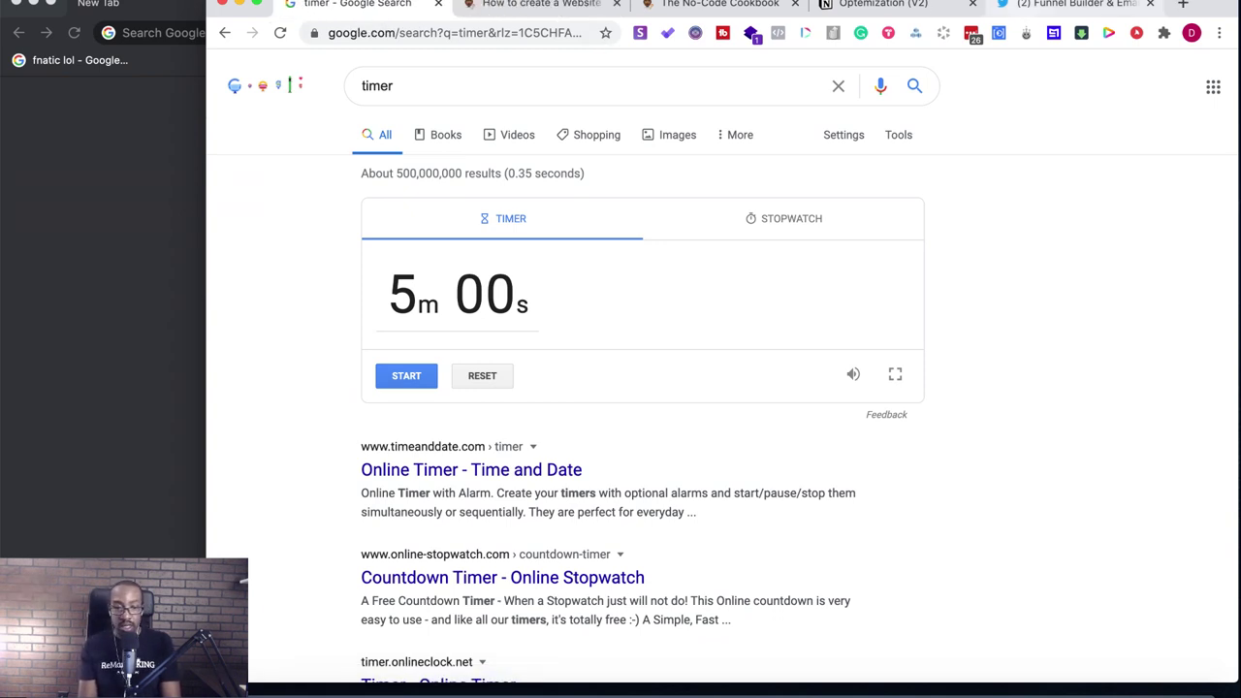
left_click(555, 7)
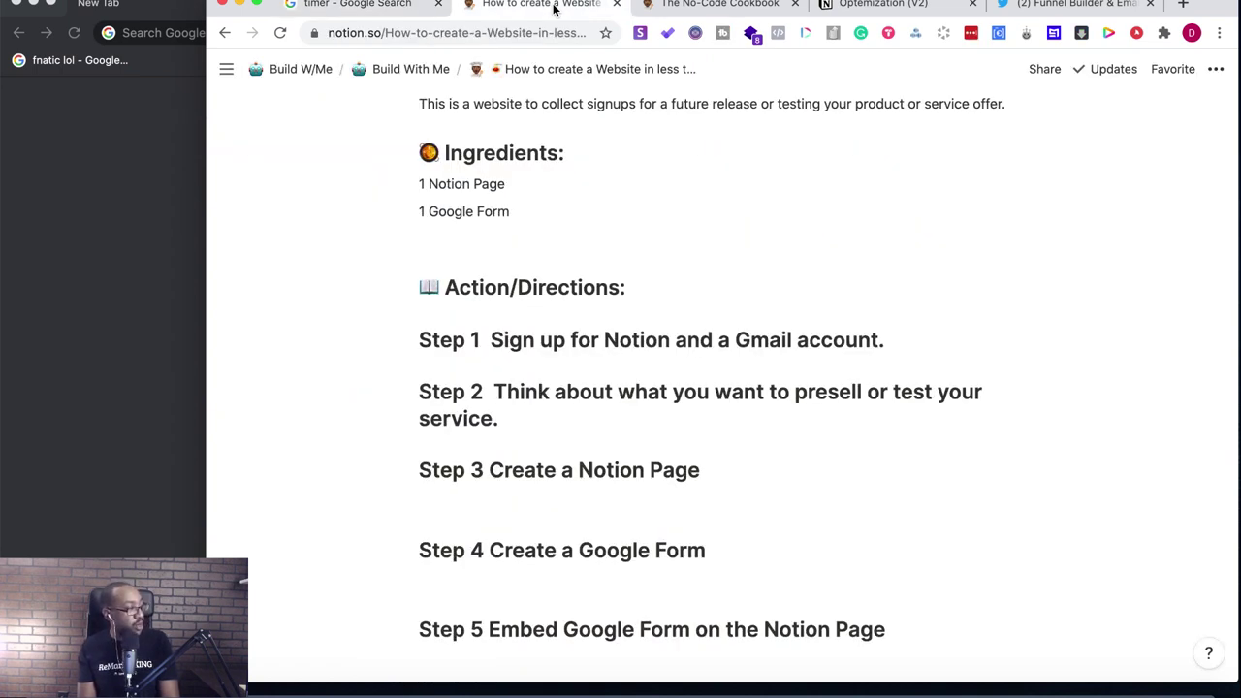
- Scroll down to the Template section and open a new blank browser tab
scroll(588, 353, "down", 10)
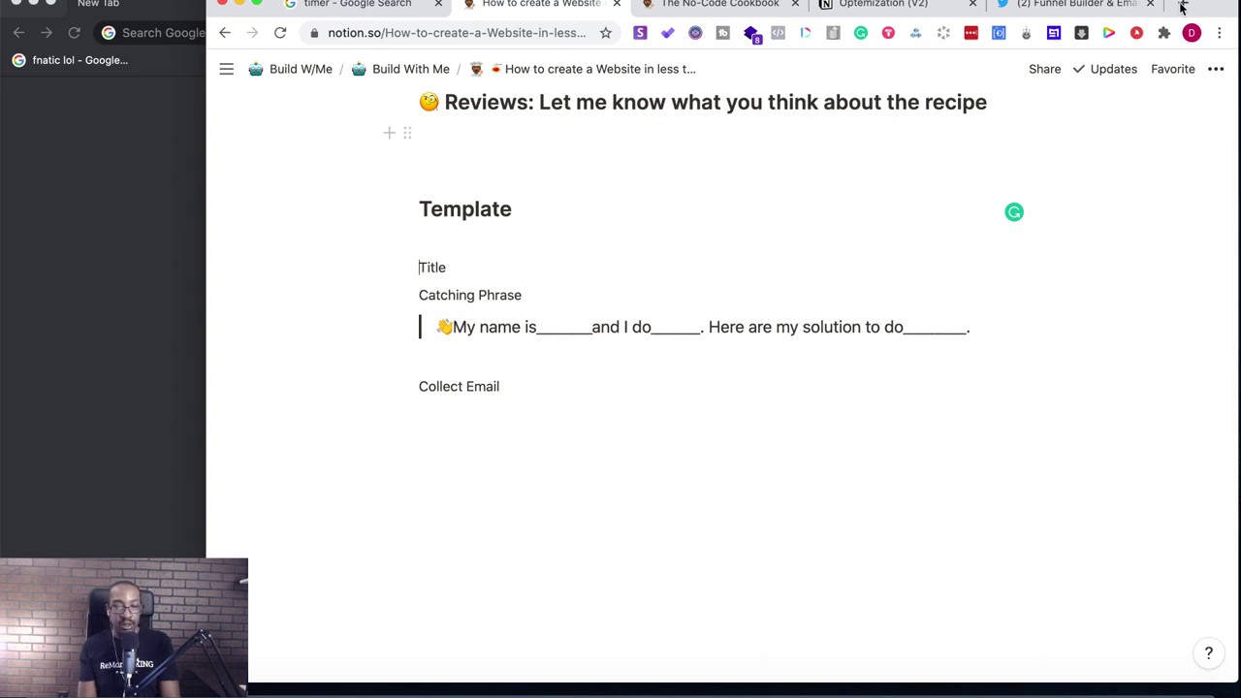
left_click(1182, 4)
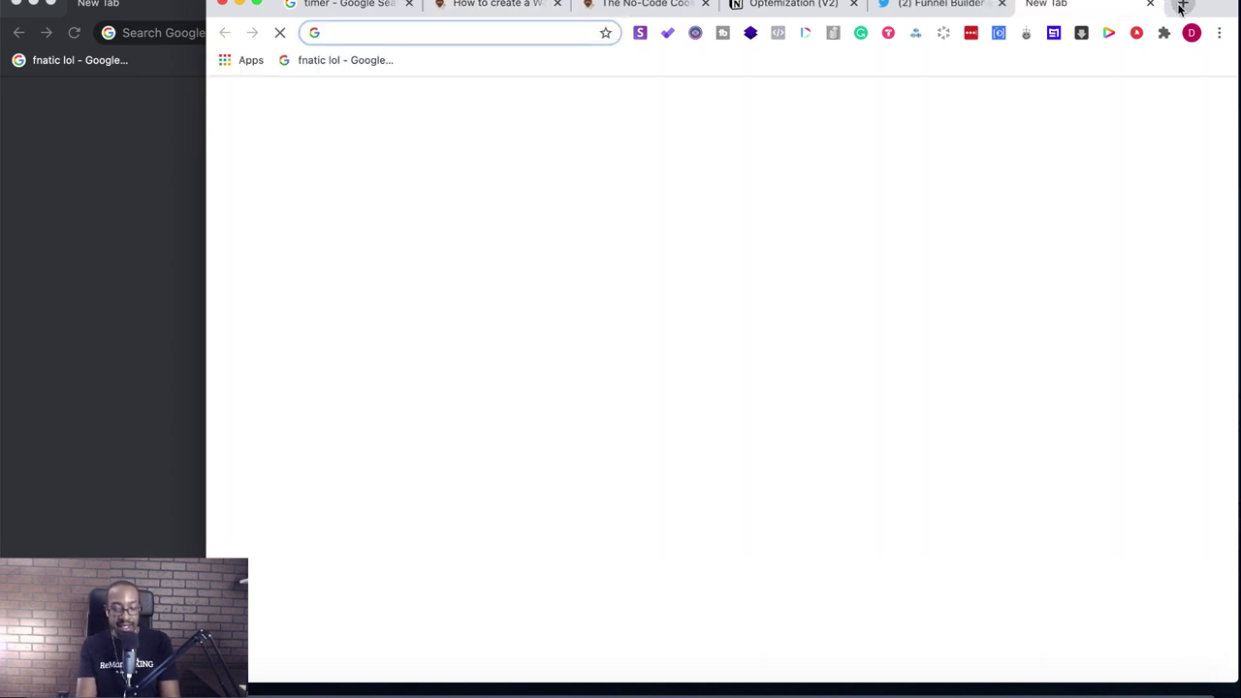
- Search Google for 'landingi' and open the landingi.com homepage
type("l")
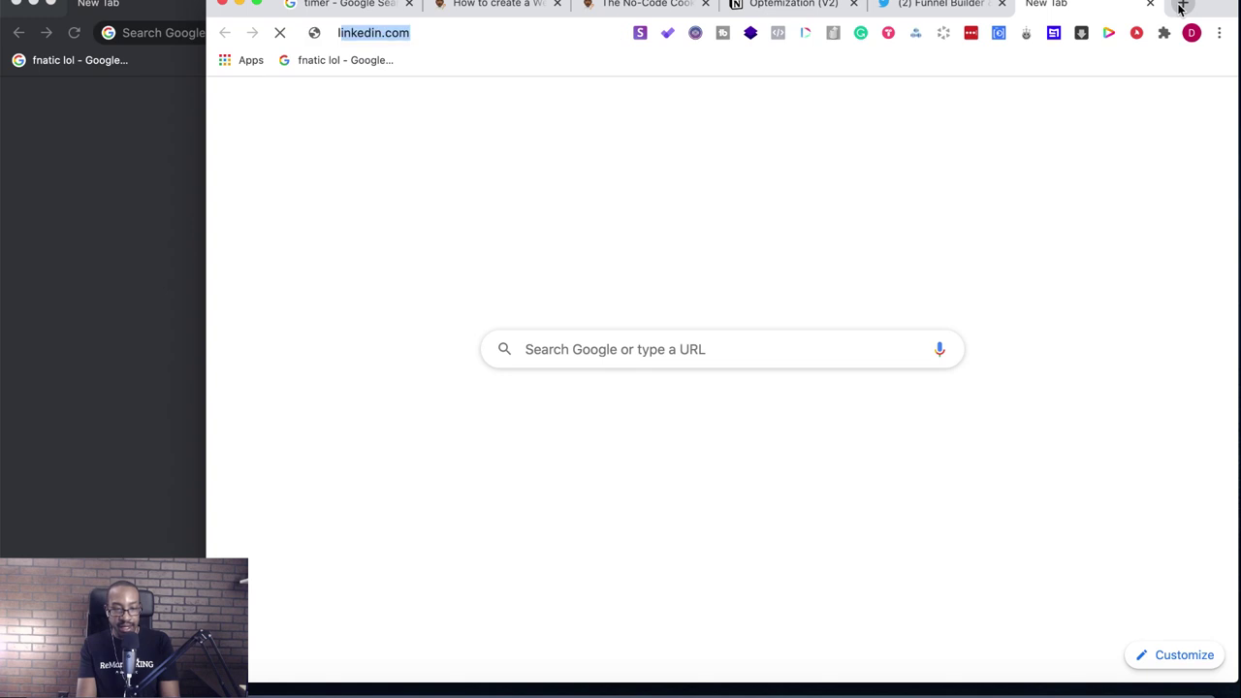
type("andin")
key("BackSpace")
key("BackSpace")
type("g")
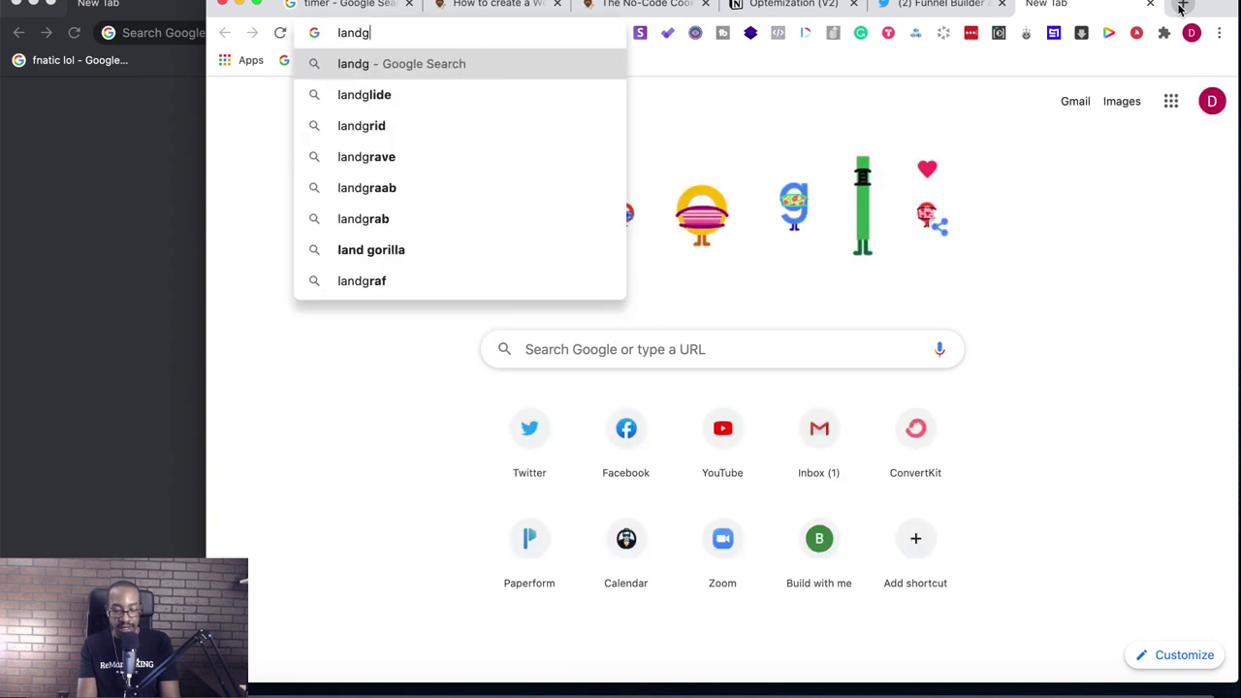
key("BackSpace")
type("ingi")
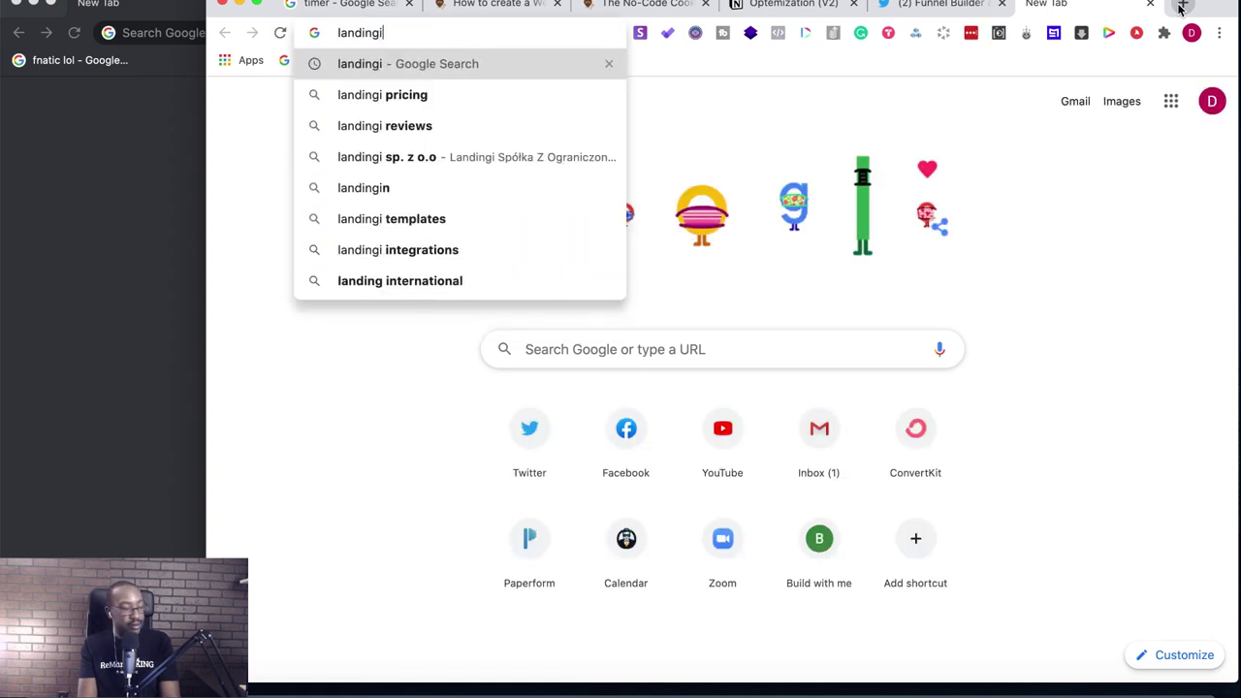
key("Return")
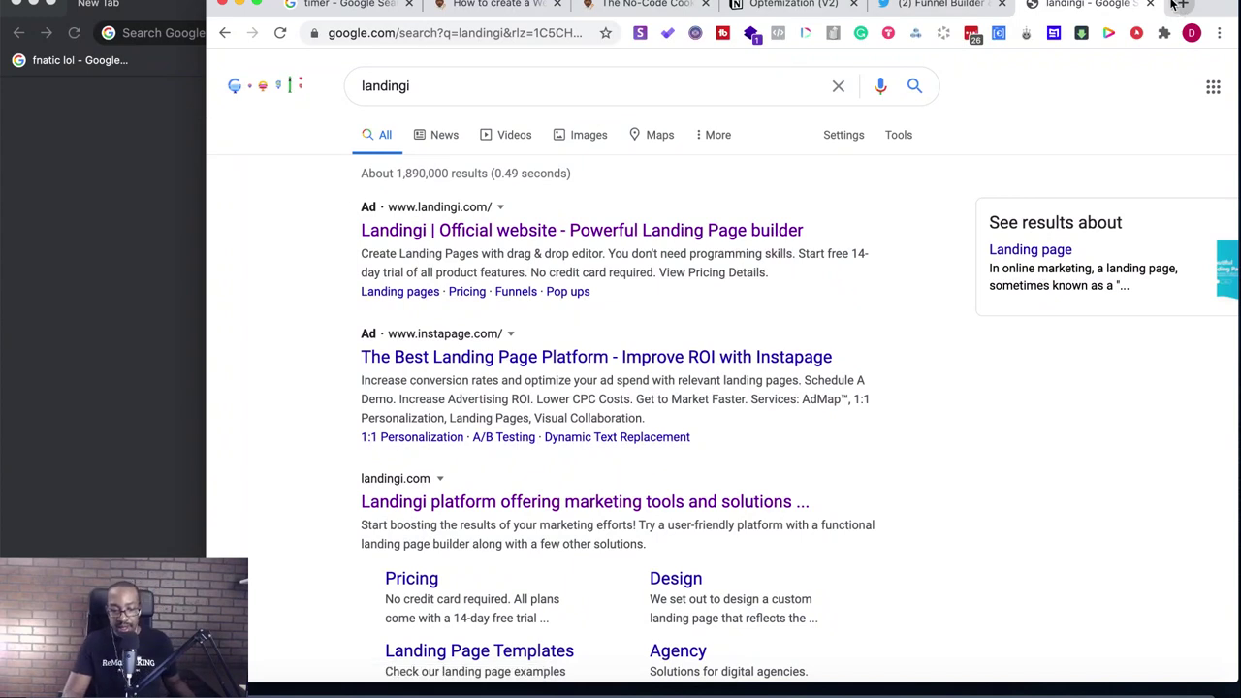
left_click(737, 501)
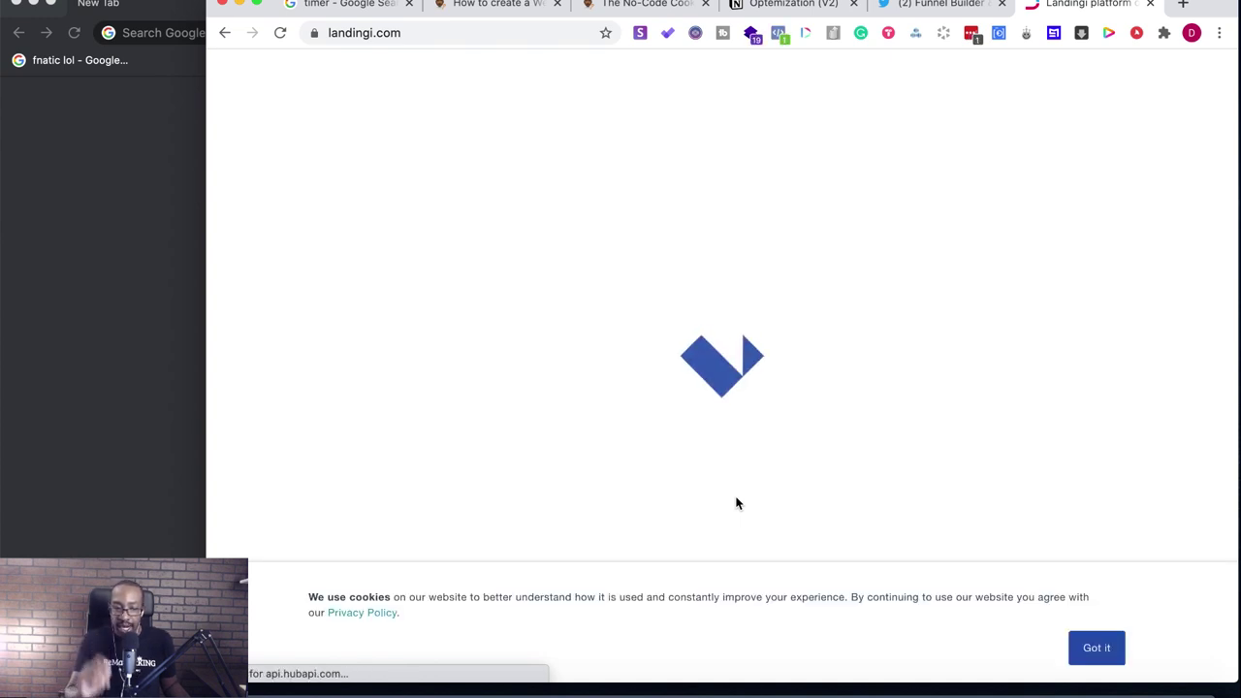
- Dismiss the cookie notice and scroll through the Landingi homepage
left_click(1097, 651)
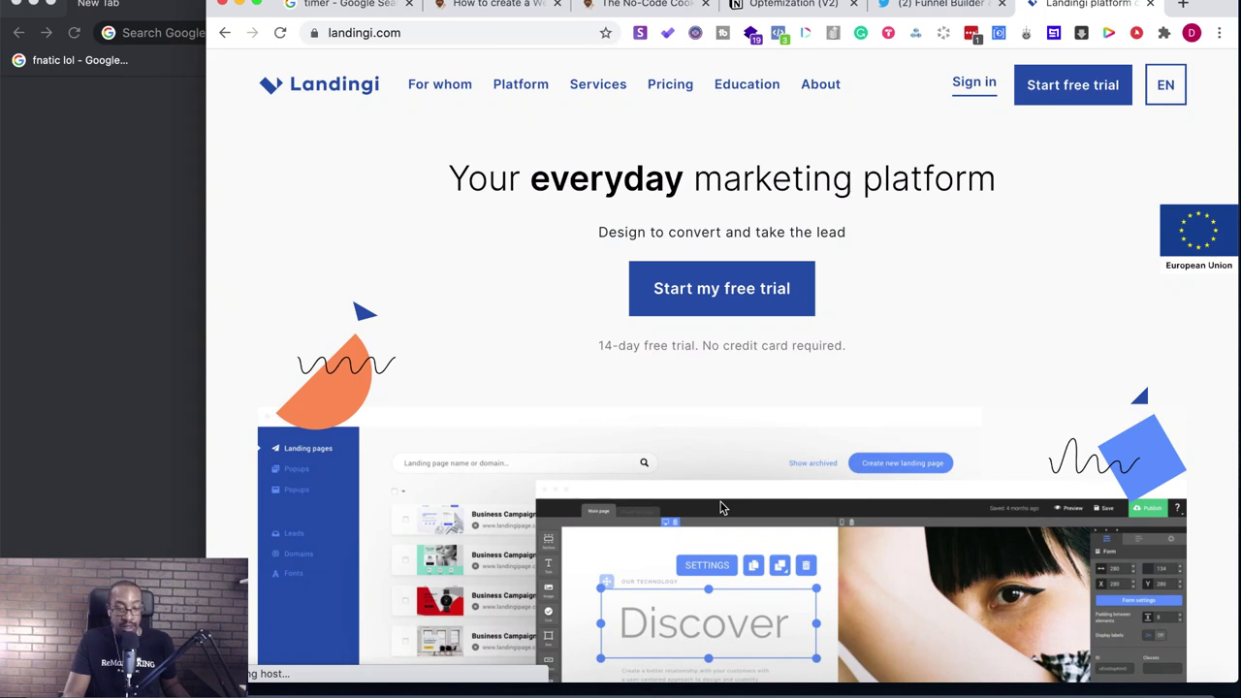
scroll(707, 429, "down", 5)
scroll(708, 431, "down", 2)
scroll(708, 427, "down", 2)
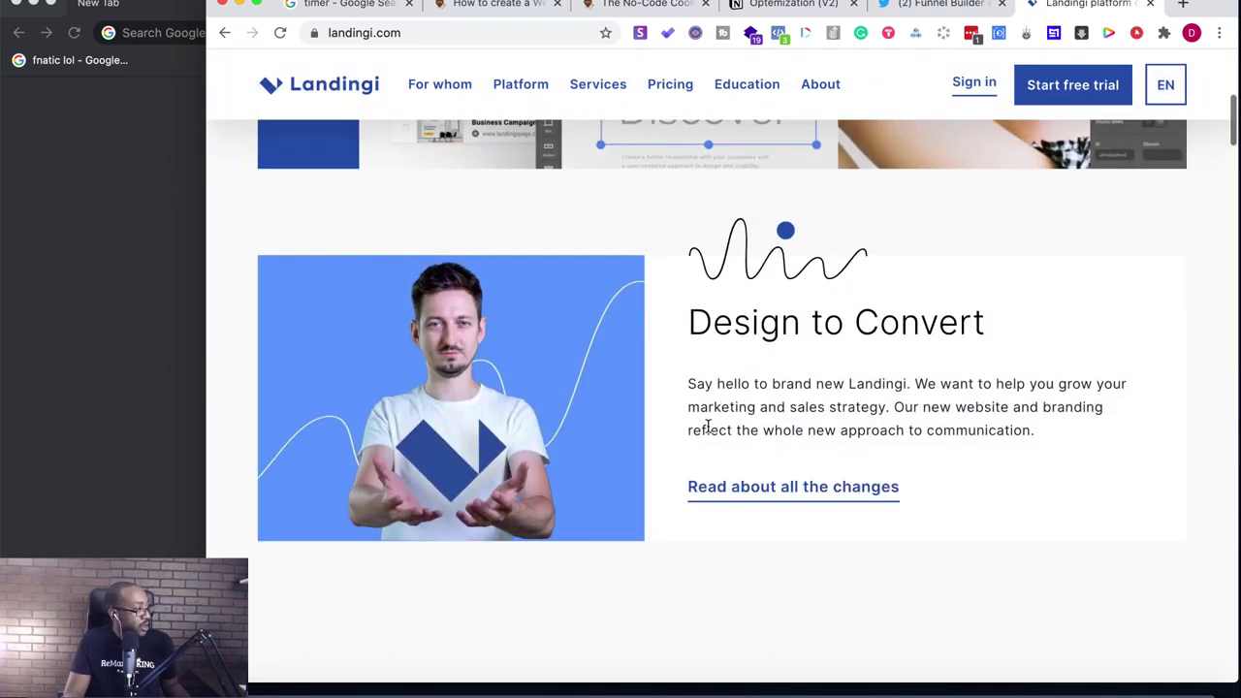
scroll(708, 426, "down", 5)
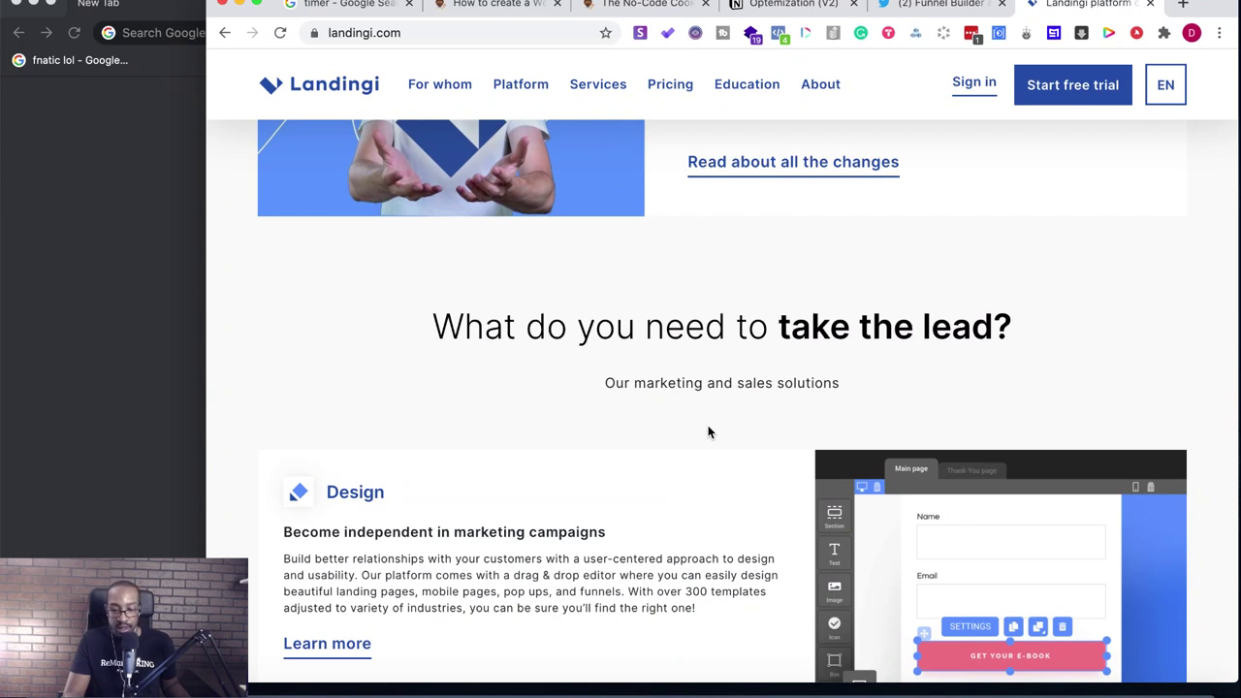
scroll(708, 432, "down", 4)
scroll(708, 431, "up", 20)
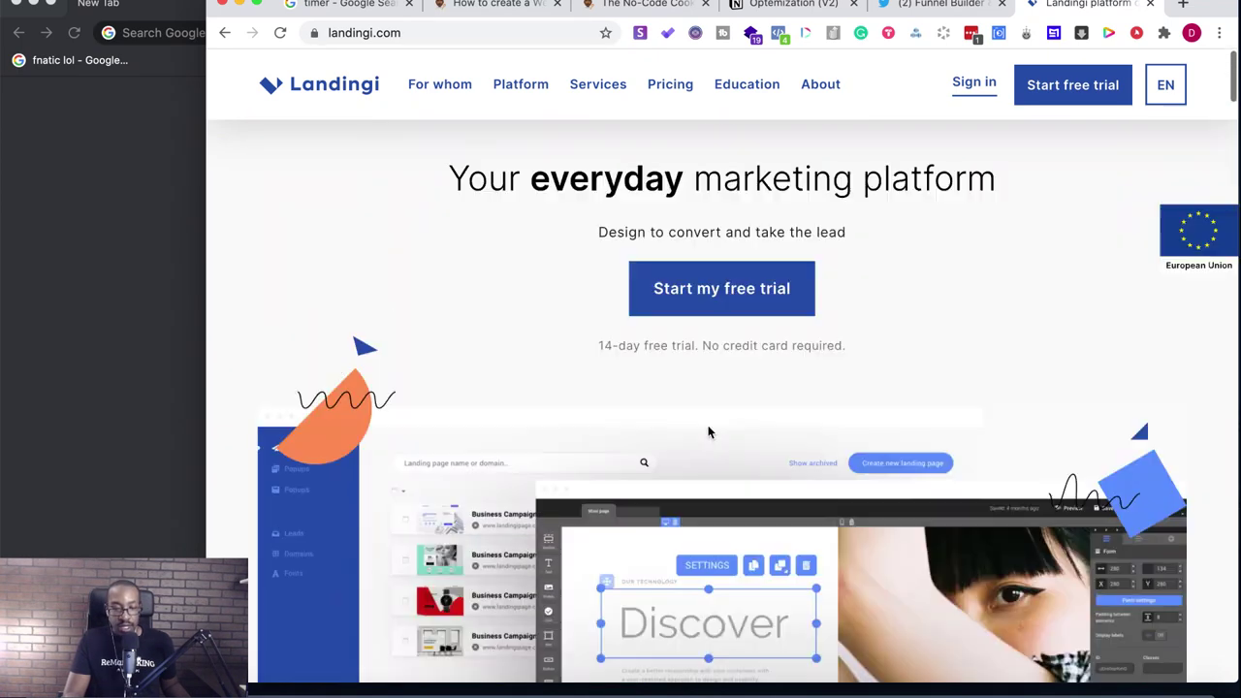
scroll(708, 432, "down", 3)
scroll(708, 432, "down", 15)
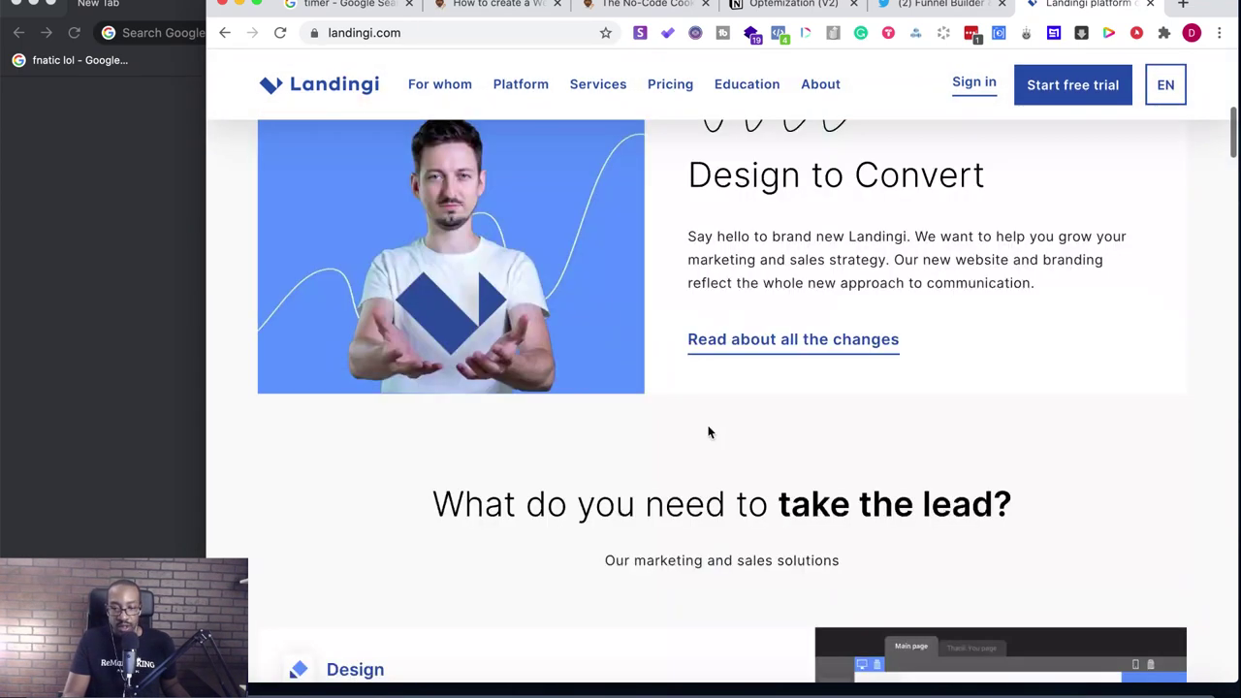
scroll(708, 432, "down", 5)
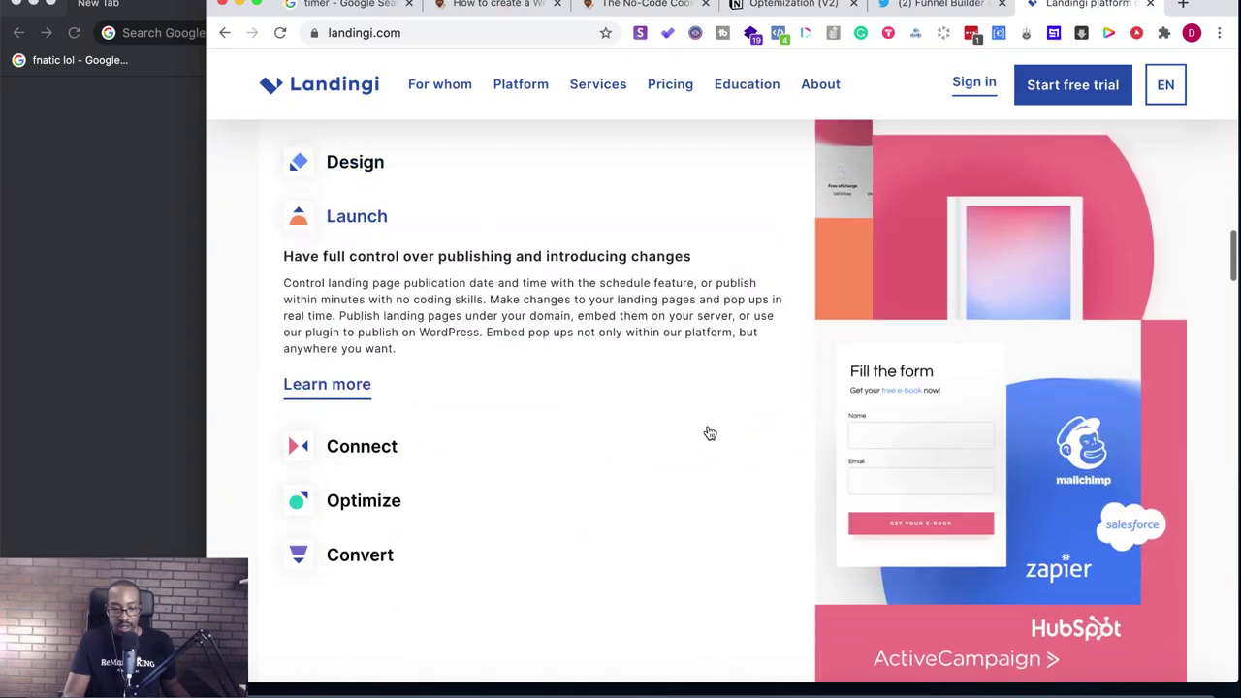
- Make the browser full screen and browse down to the free-trial offer, then back up
left_click(256, 4)
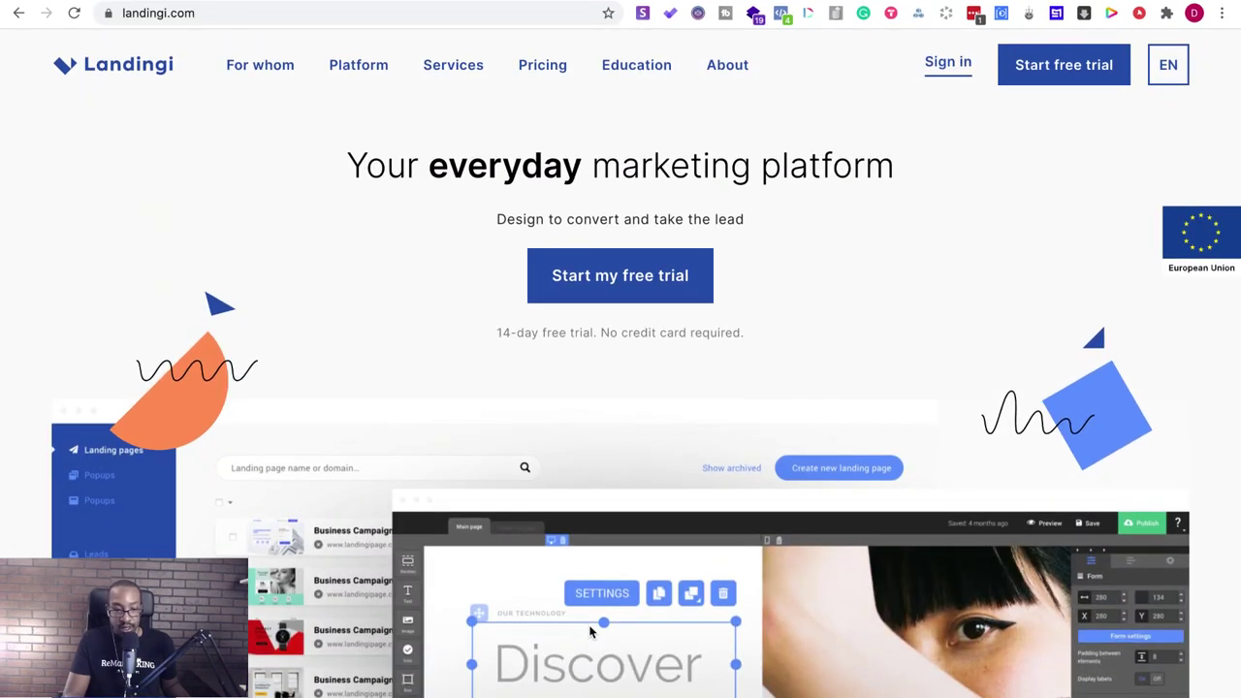
scroll(589, 632, "down", 15)
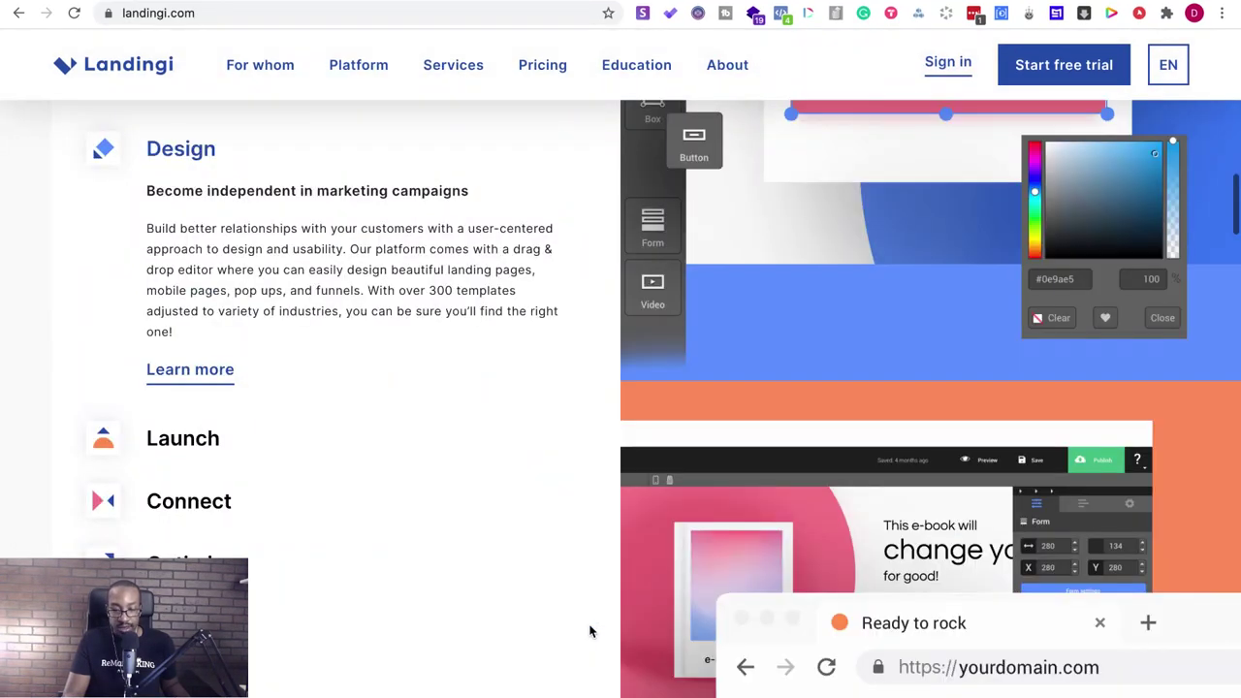
scroll(590, 632, "down", 10)
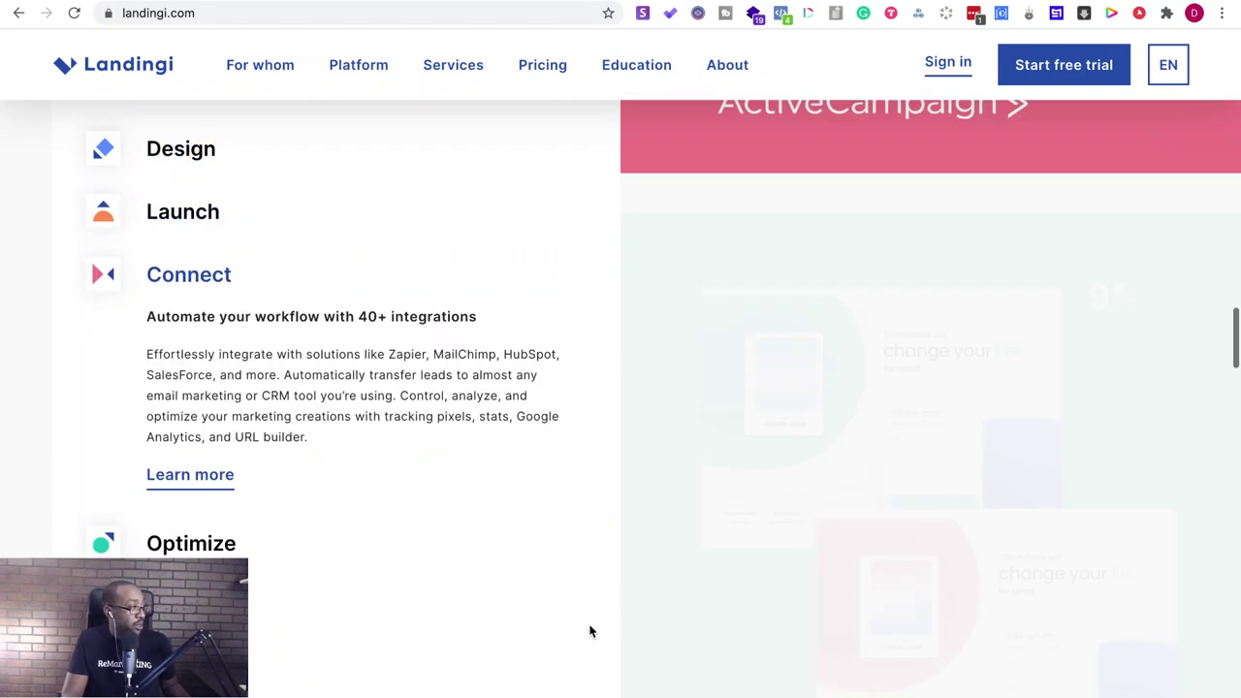
scroll(589, 632, "down", 6)
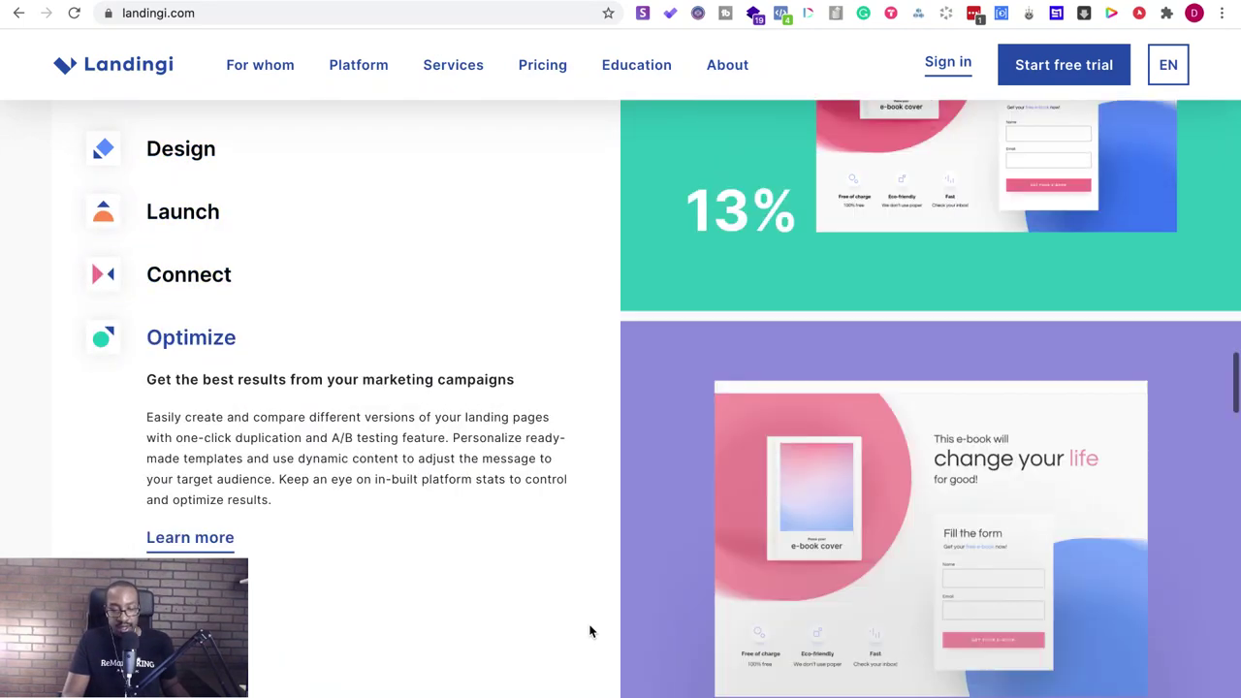
scroll(589, 632, "down", 8)
scroll(590, 629, "down", 10)
scroll(590, 632, "down", 10)
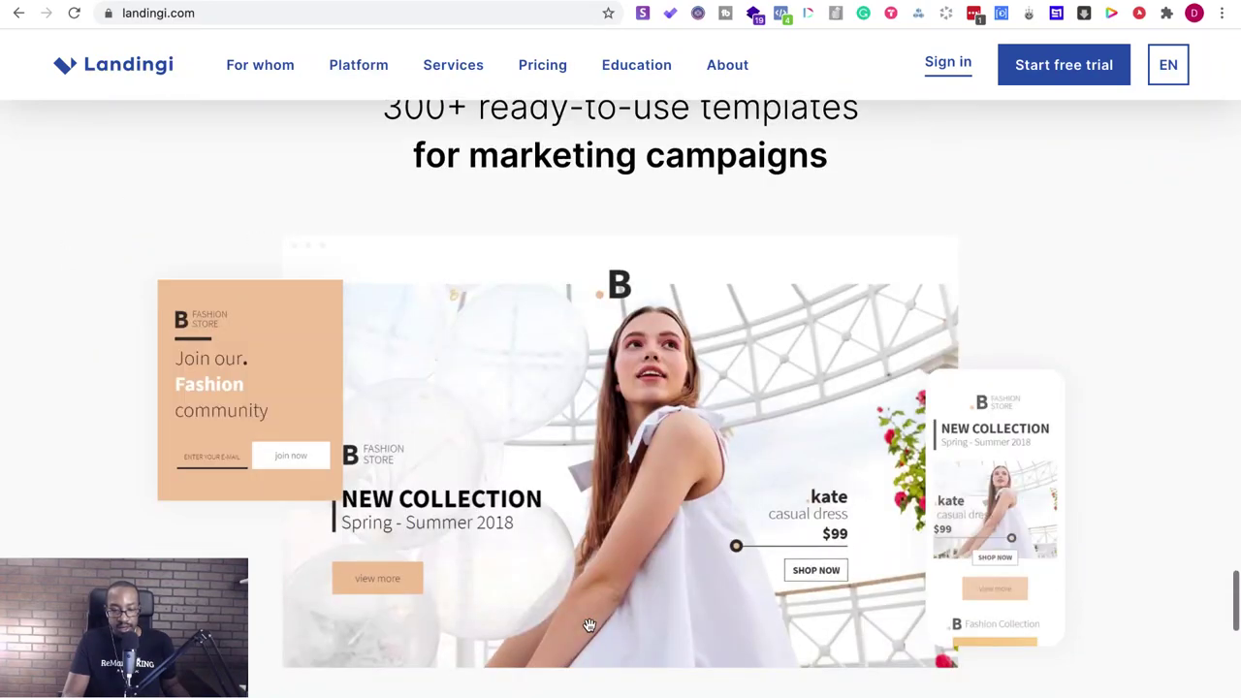
scroll(590, 626, "down", 2)
scroll(589, 625, "down", 3)
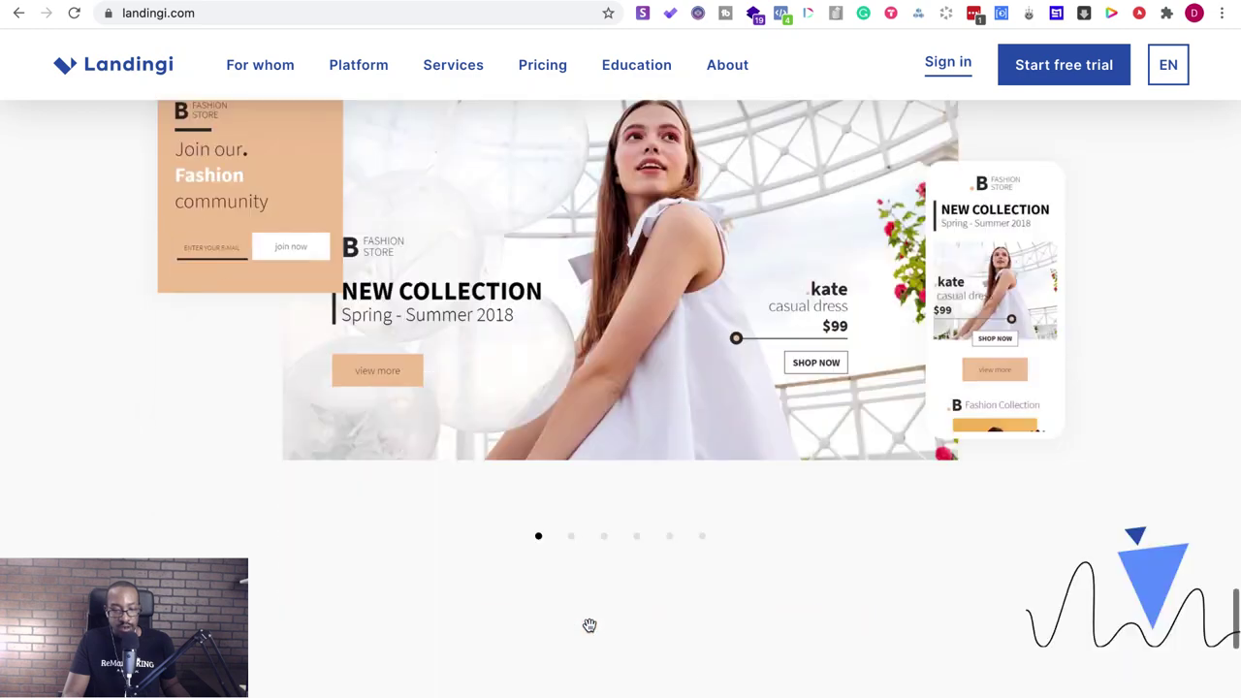
scroll(590, 626, "down", 5)
scroll(590, 630, "up", 1)
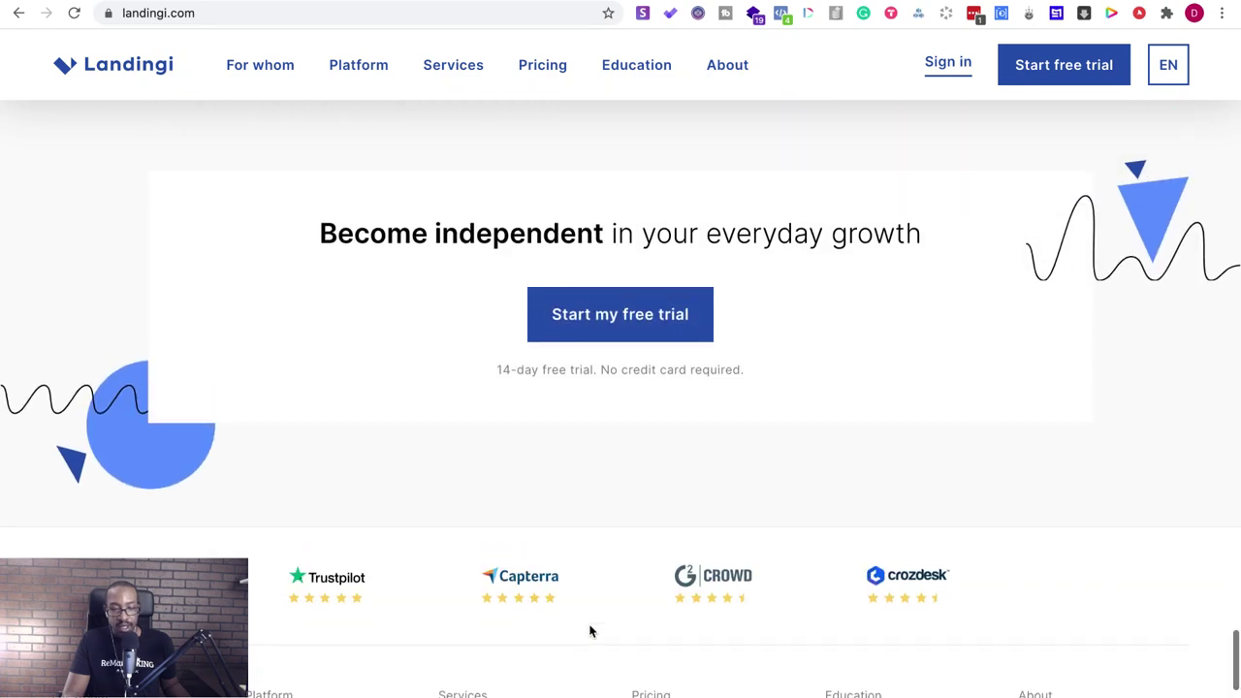
scroll(589, 632, "up", 20)
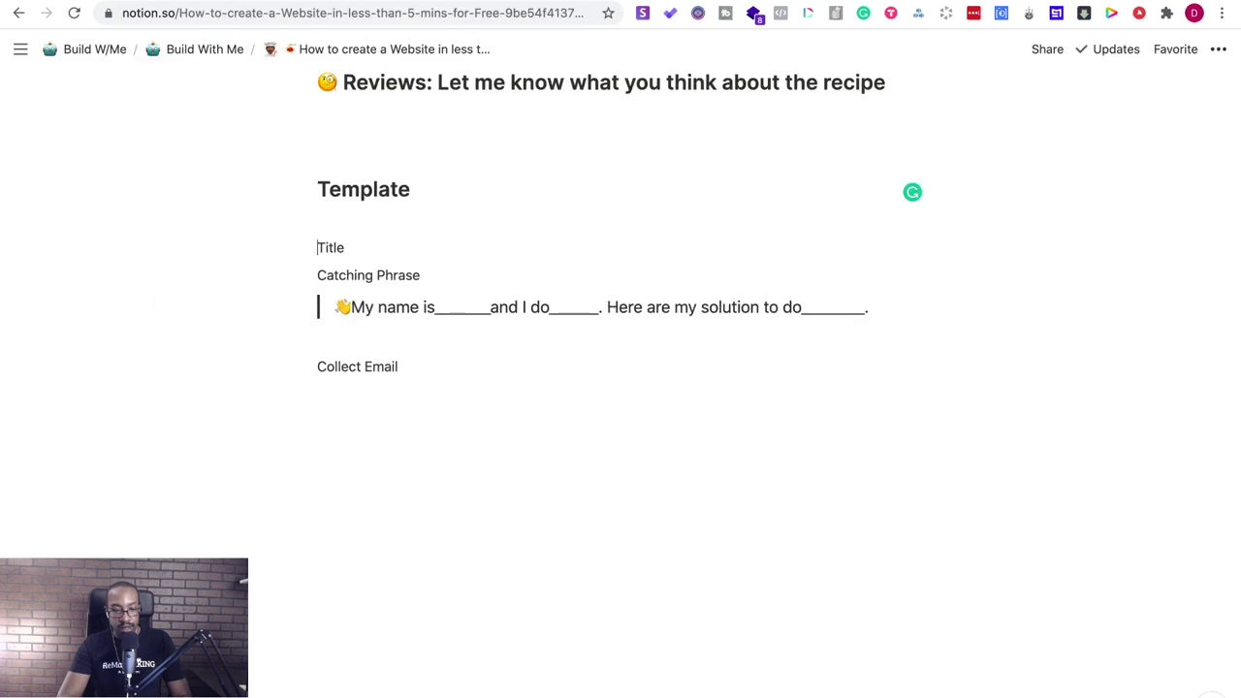
- Try replacing the template's Title with 'Coach', then restore it to 'Title'
left_click_drag(380, 250, 308, 246)
type("Coac")
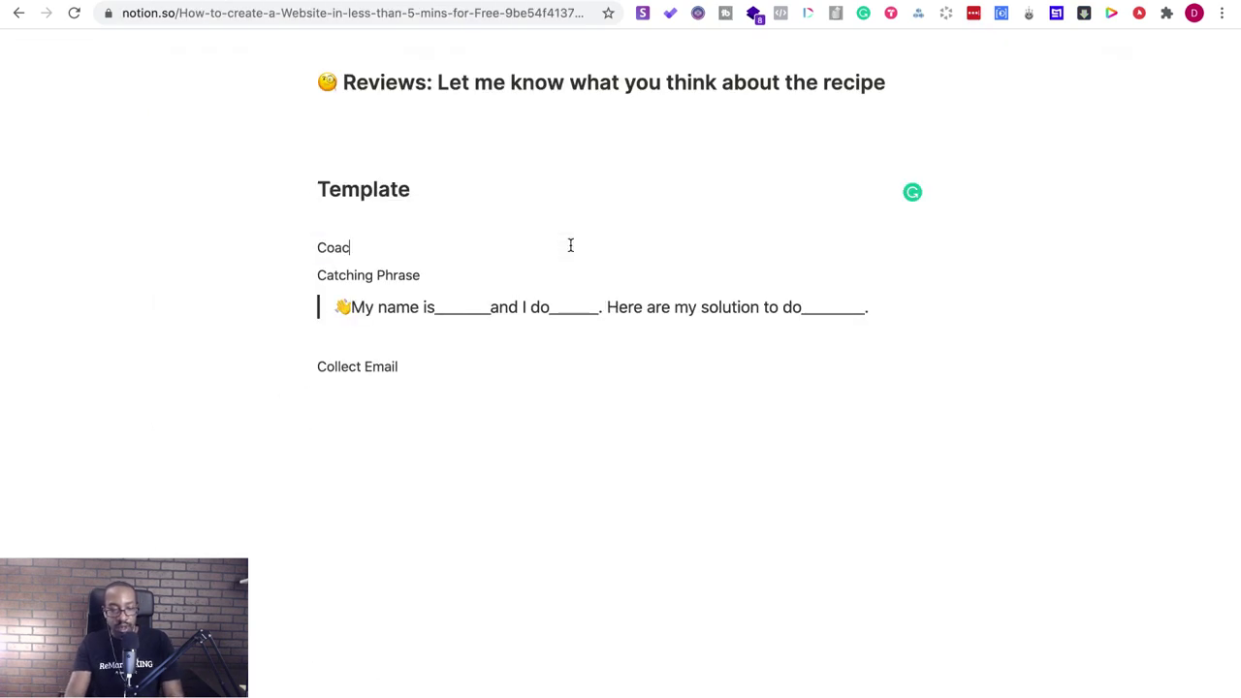
type("h")
key("BackSpace")
key("BackSpace")
key("BackSpace")
key("BackSpace")
key("BackSpace")
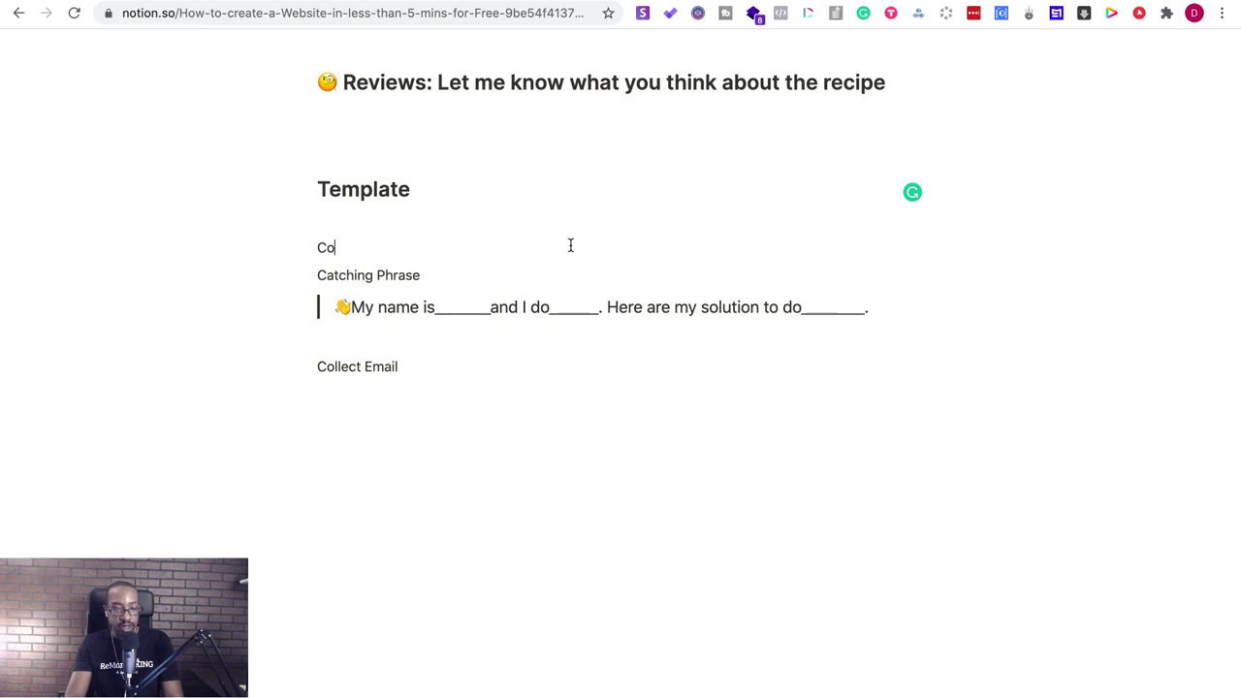
type("Title")
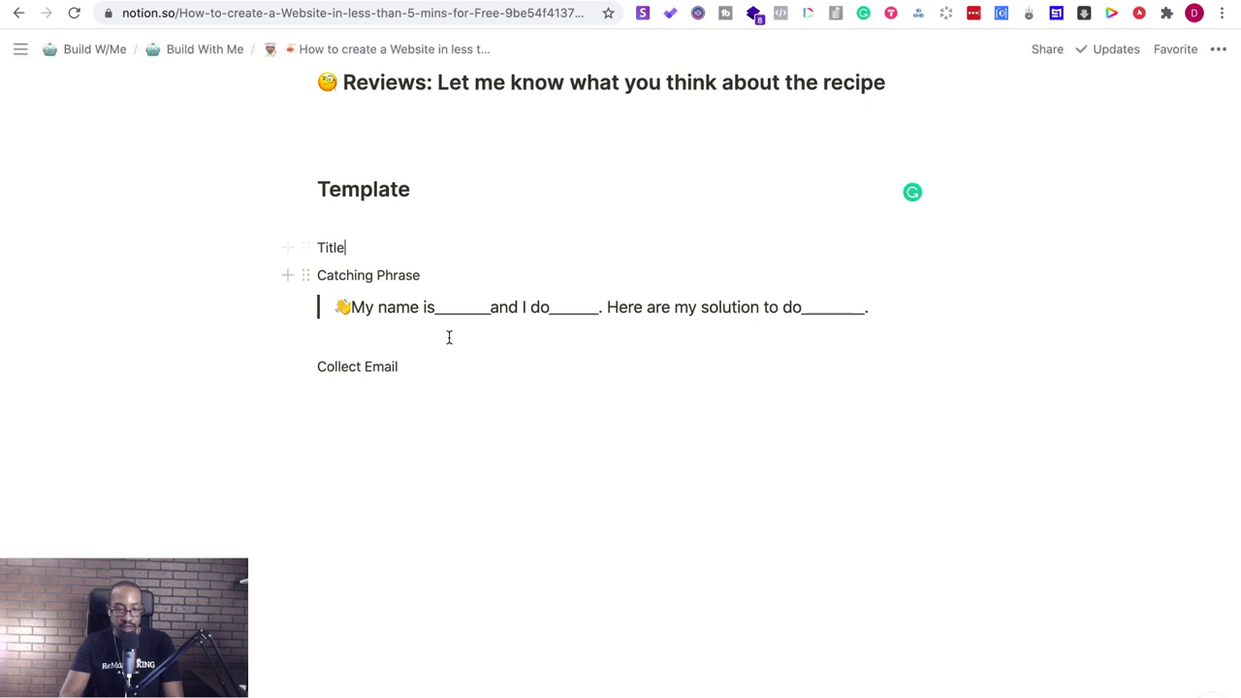
- Paste a copy of the Template blocks below, retitle it 'Mindful Coaching', then switch to Landingi
left_click_drag(434, 364, 333, 243)
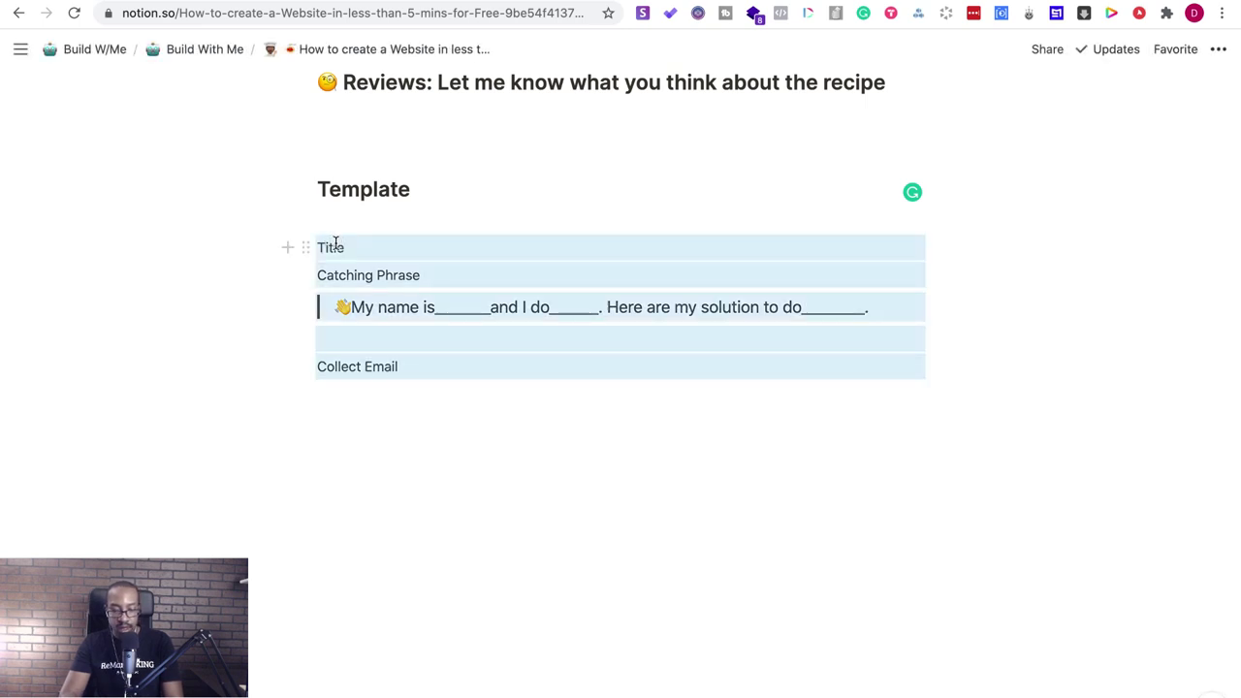
left_click(376, 458)
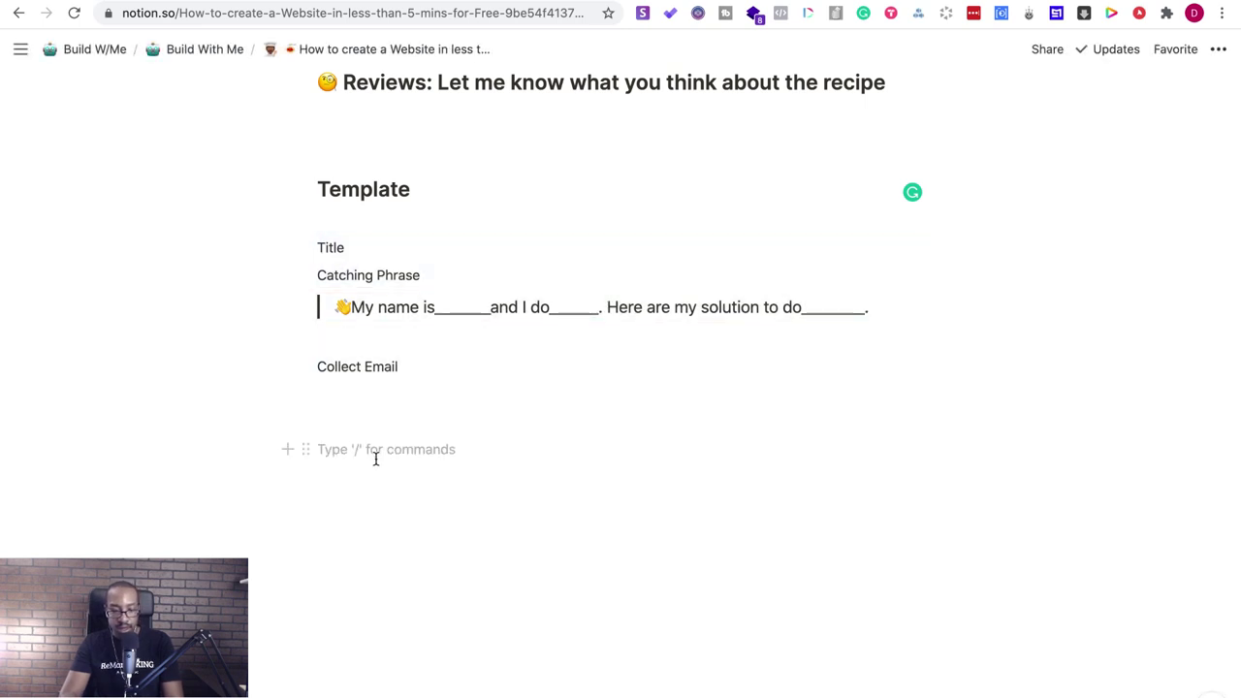
type("Title Catching Phrase 👋My name is______and I do______. Here are my solution to do________.  Collect Email")
left_click(362, 467)
type("Mindful ")
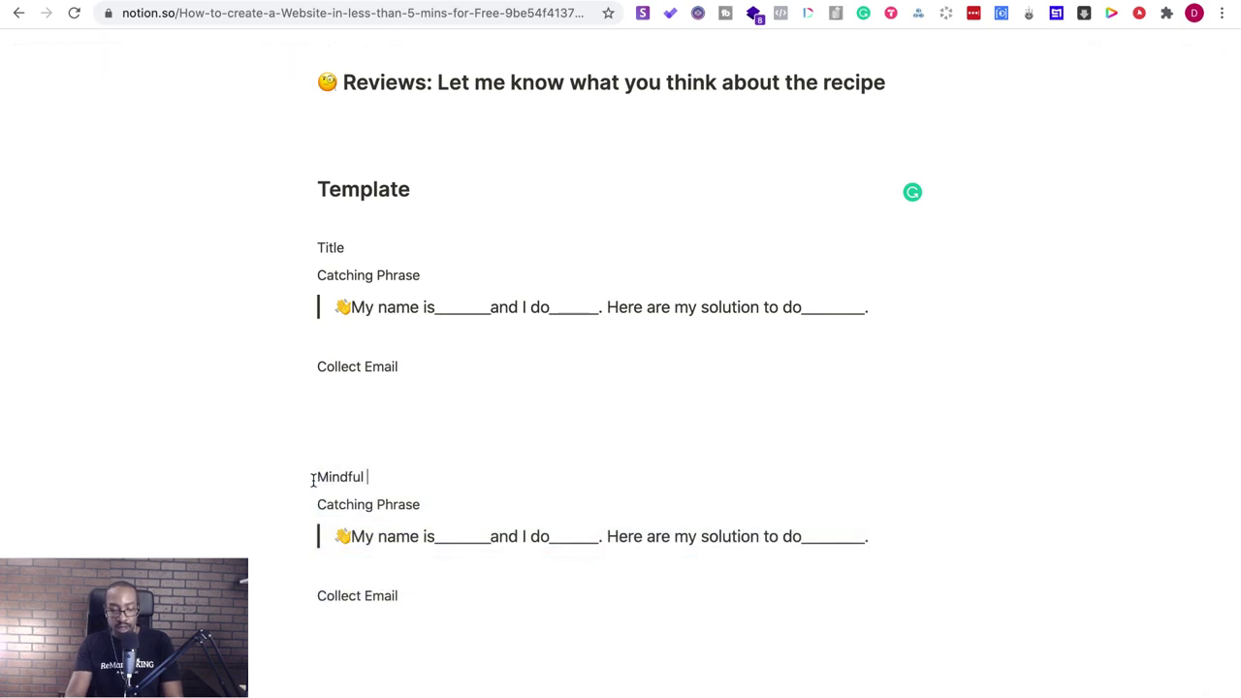
type("Coachin")
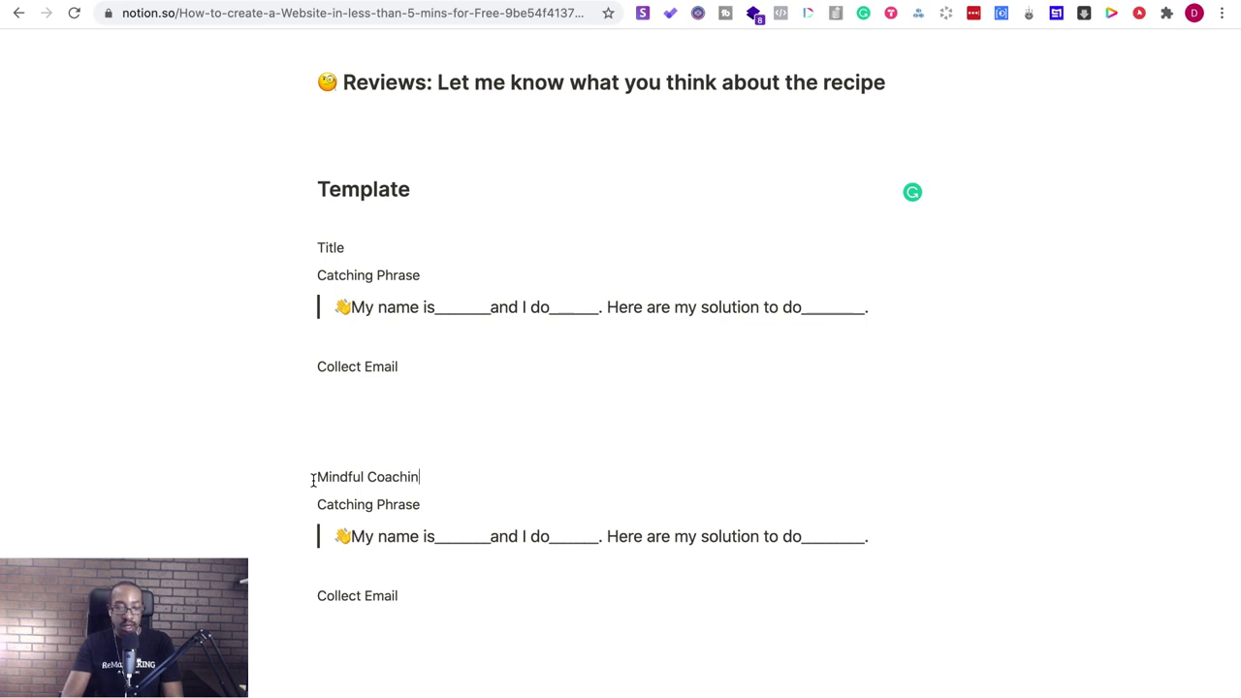
type("g")
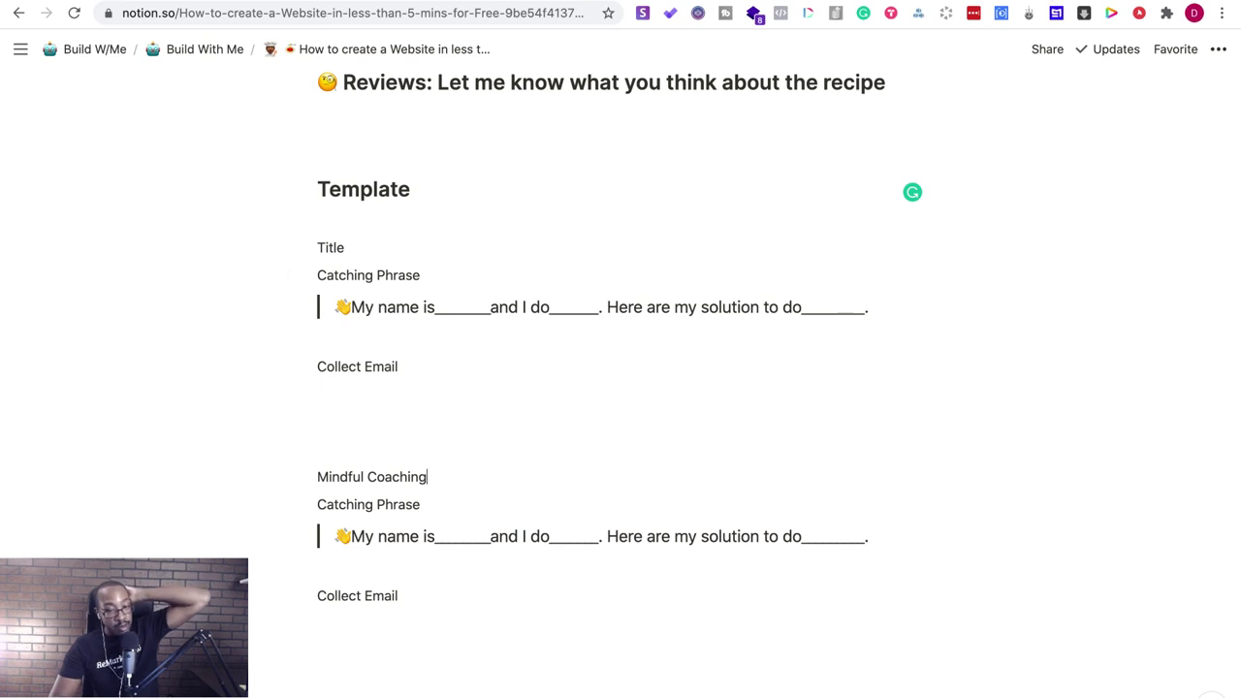
key("ctrl+Tab")
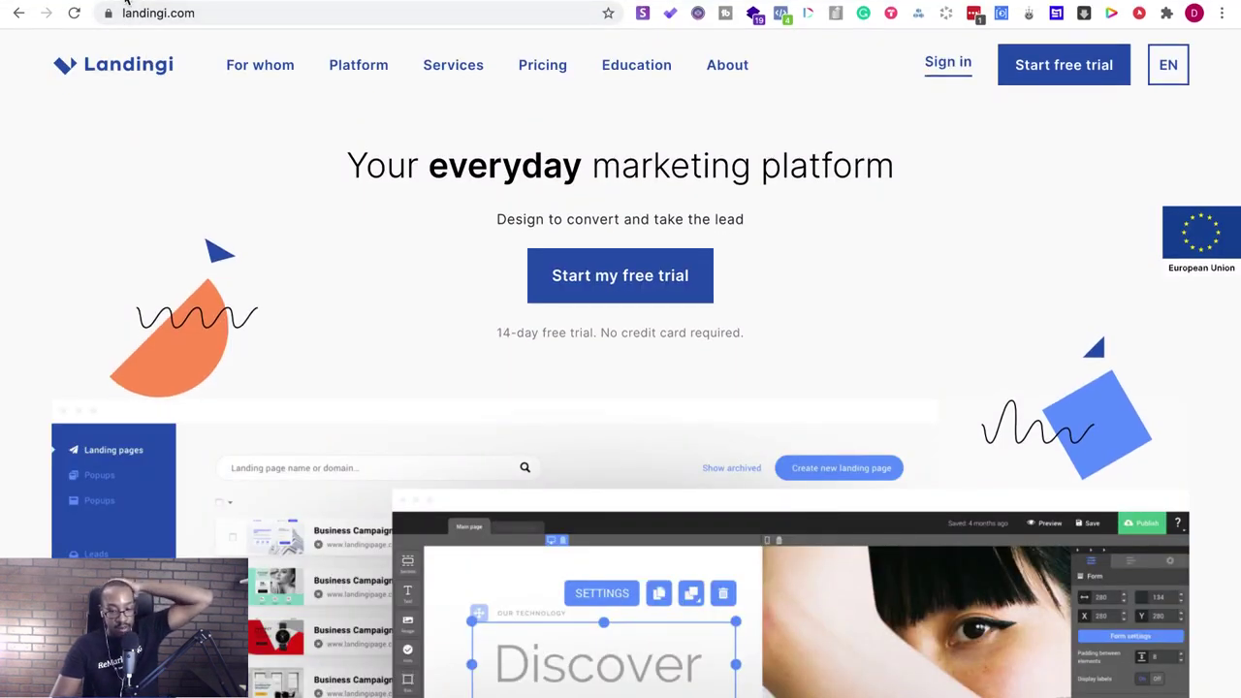
- Glance at the Google timer tab, then return to Notion's Template section
key("ctrl+Tab")
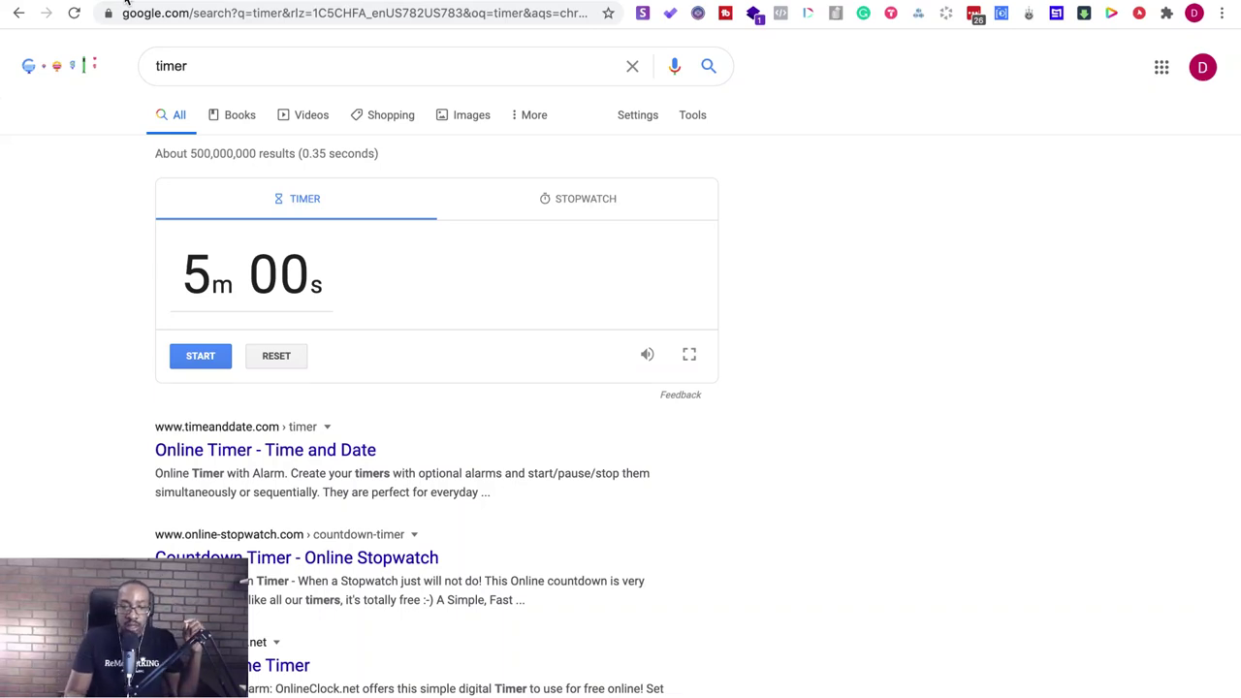
key("ctrl+Tab")
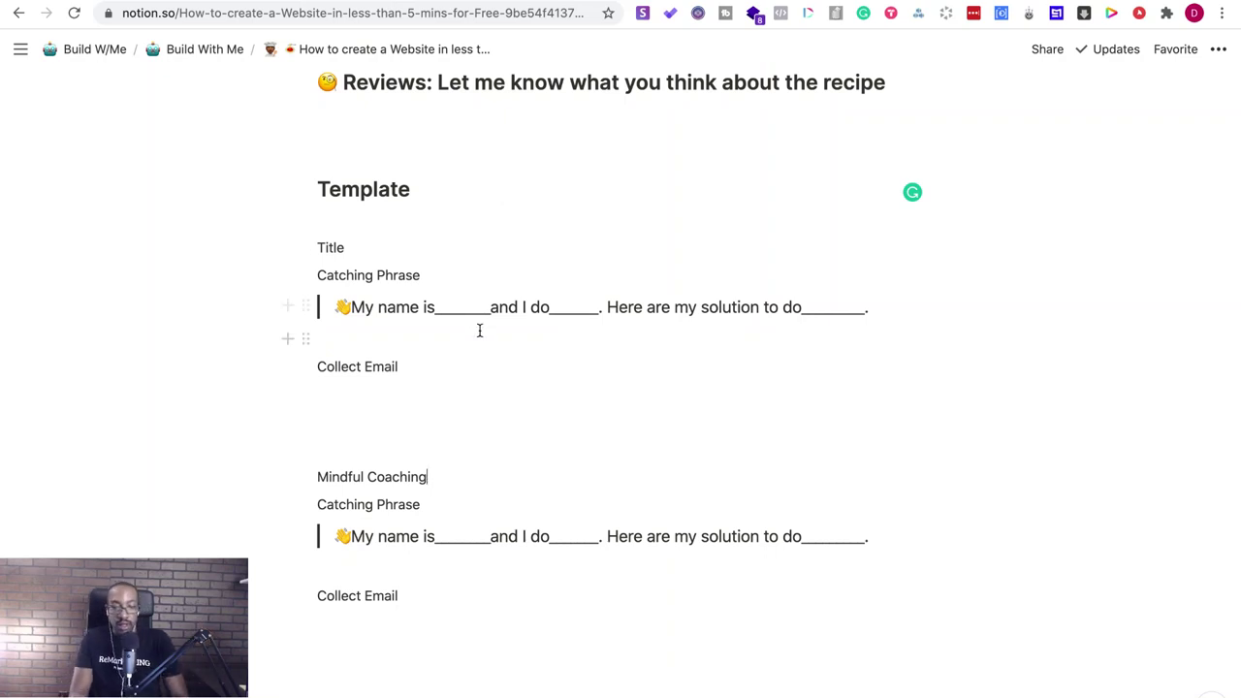
scroll(479, 330, "up", 15)
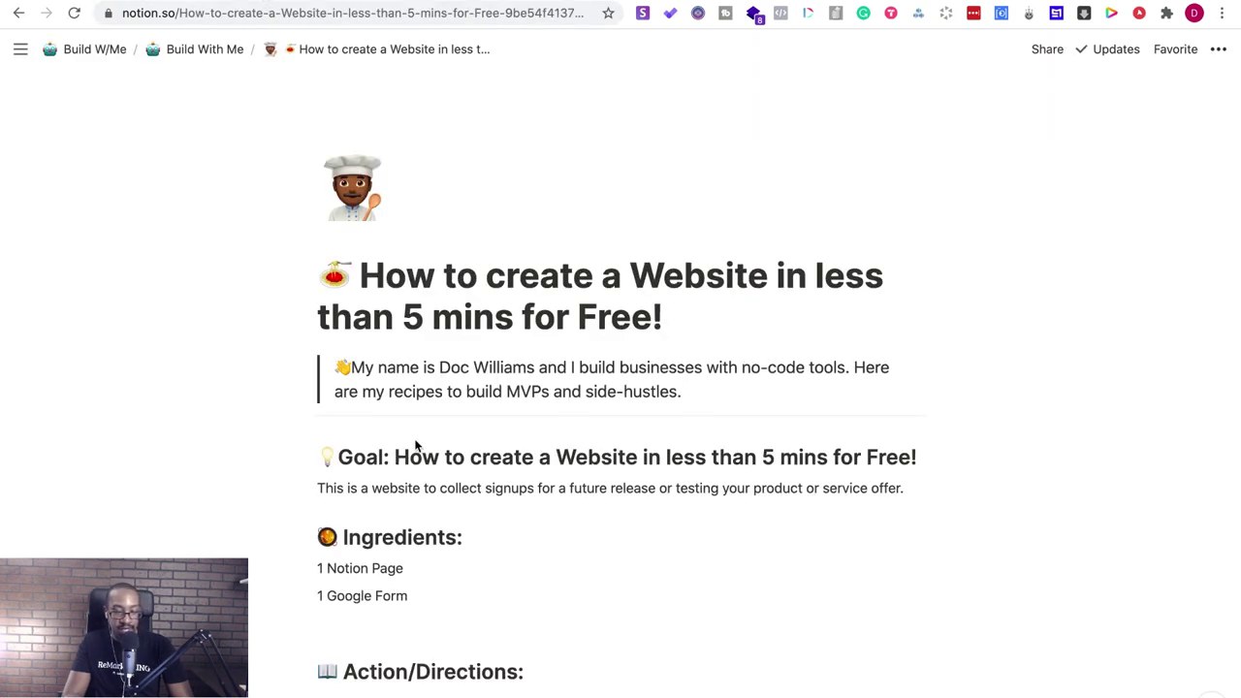
scroll(415, 446, "down", 10)
scroll(415, 440, "down", 2)
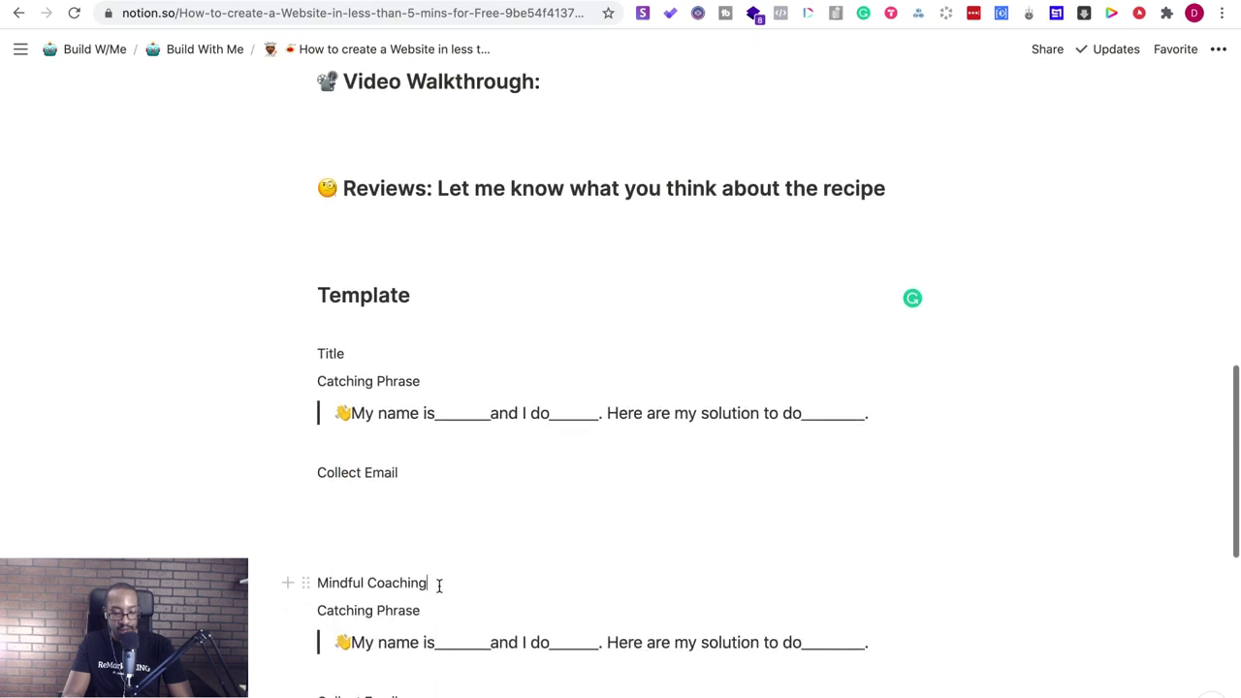
left_click(397, 553)
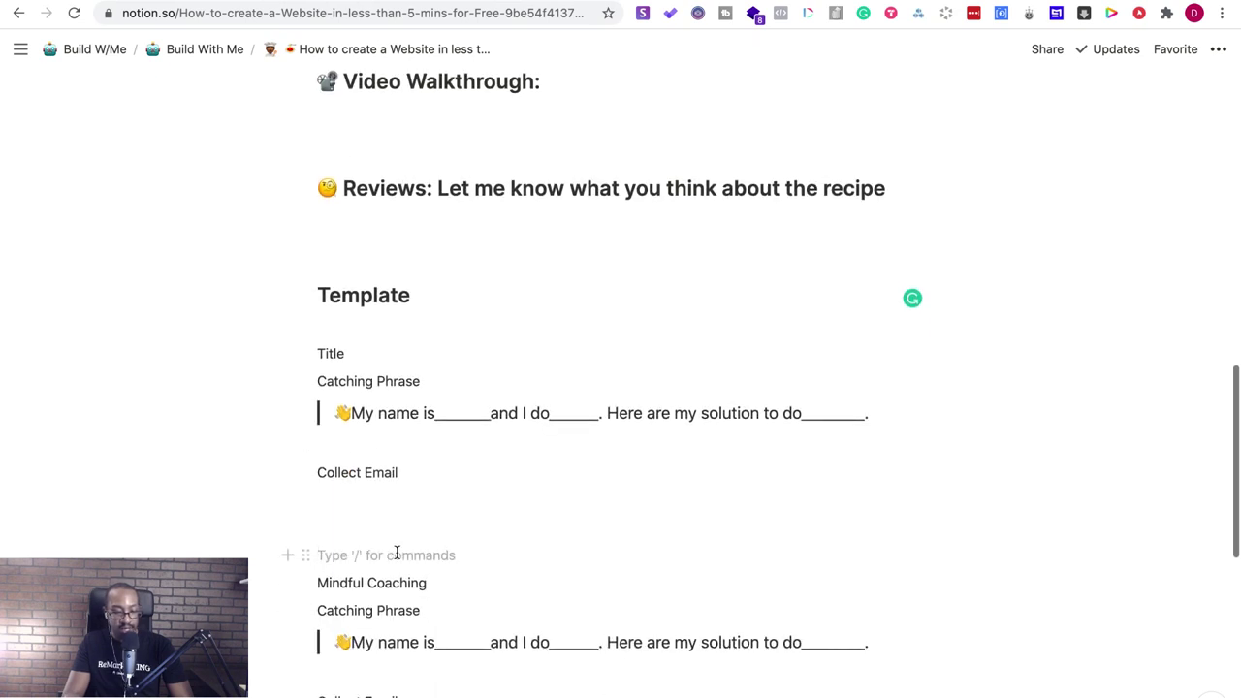
- Title the copy 'Pet Trainer Coaching' and set its catching phrase to the tagline ending 'for your pet'
type("Pet Trainer Coaching")
left_click_drag(422, 614, 306, 610)
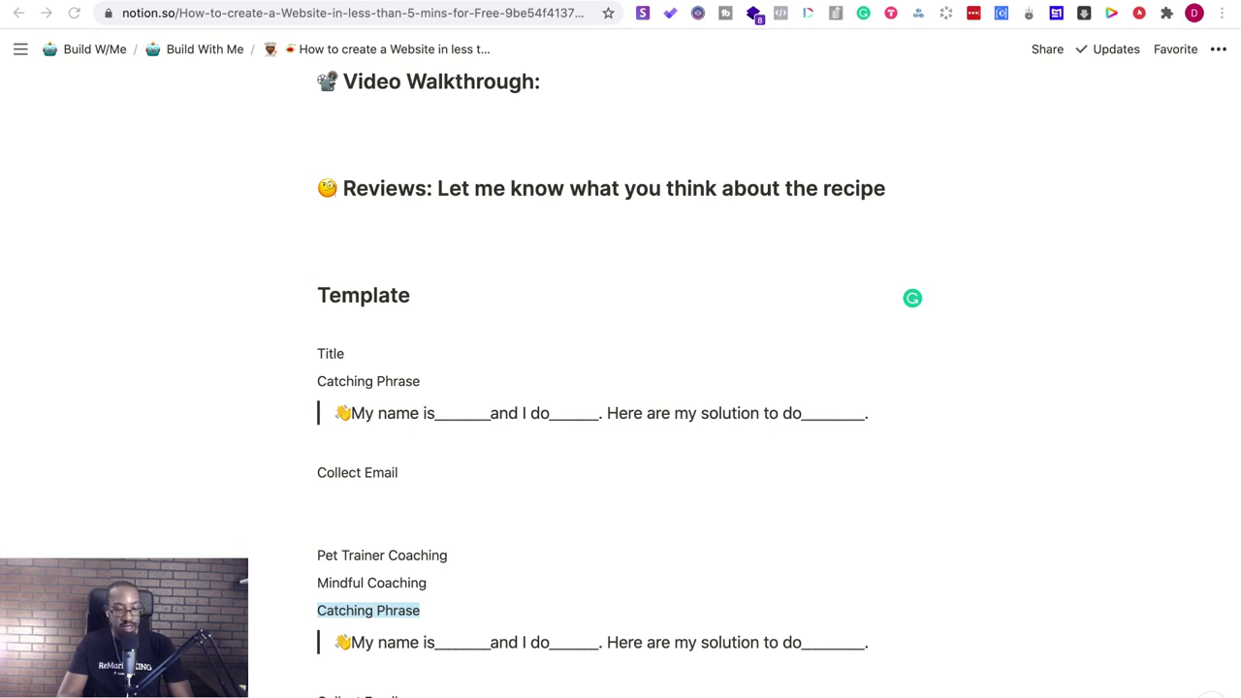
left_click(432, 606)
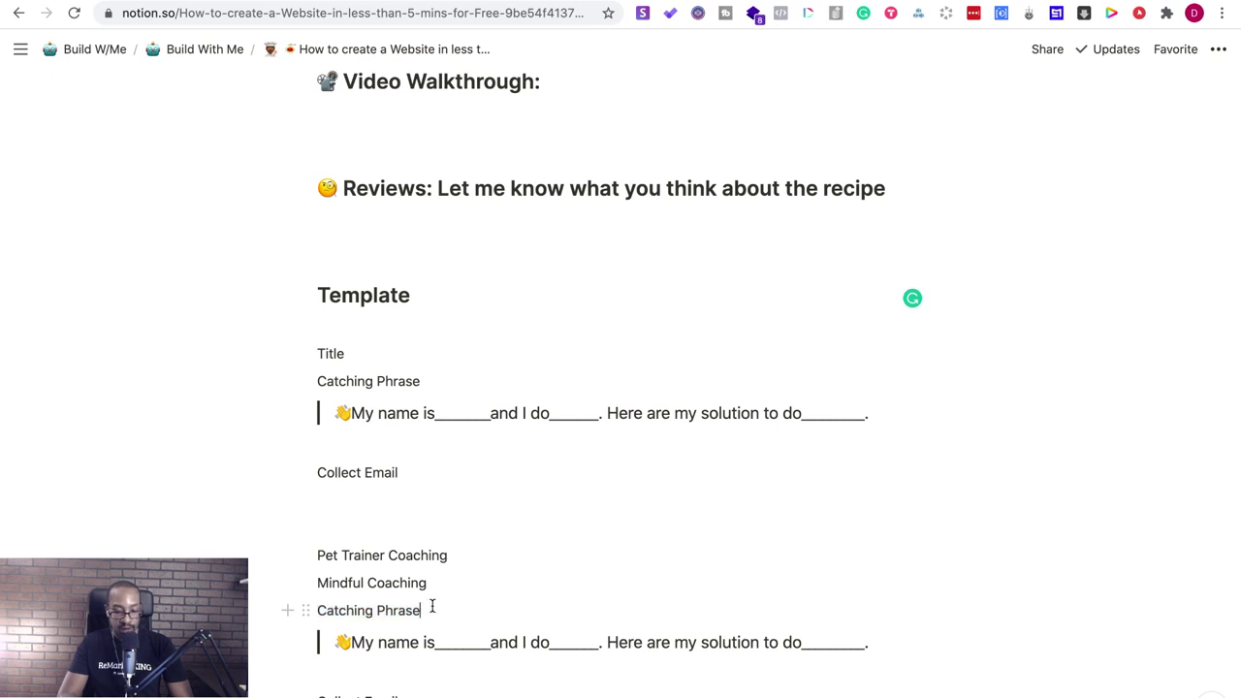
triple_click(427, 611)
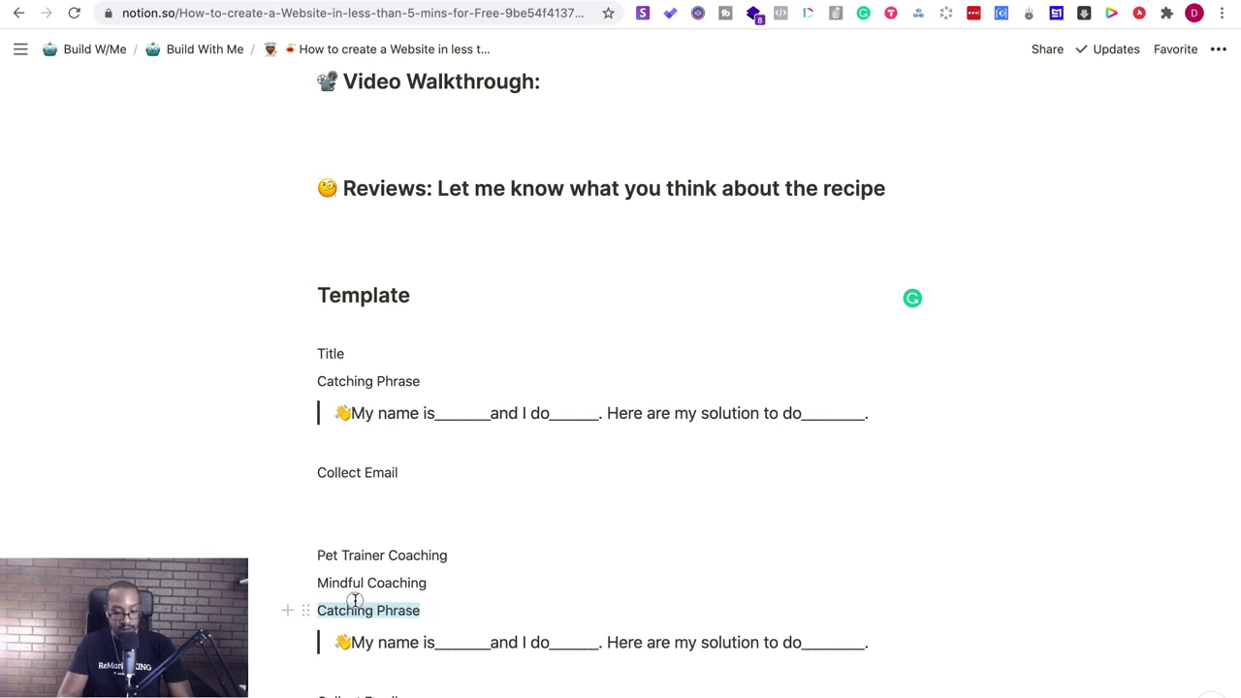
type("bring your unconscious, conscious.")
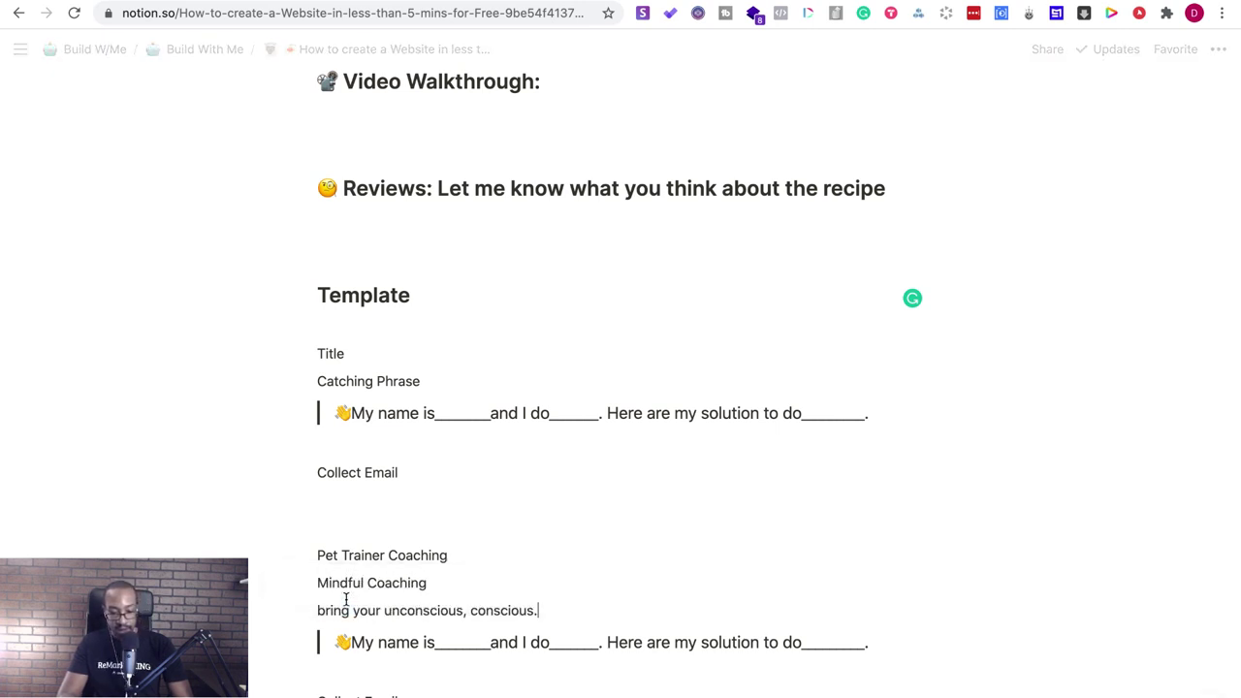
key("BackSpace")
type("for ")
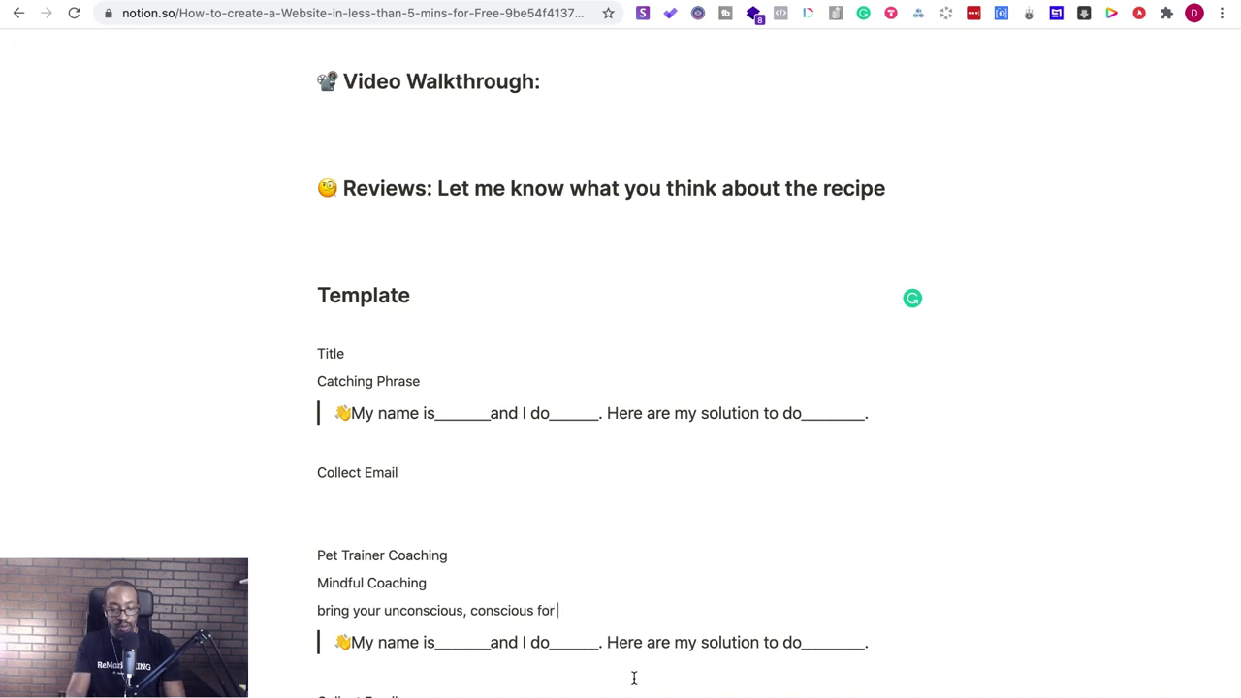
type("your pet")
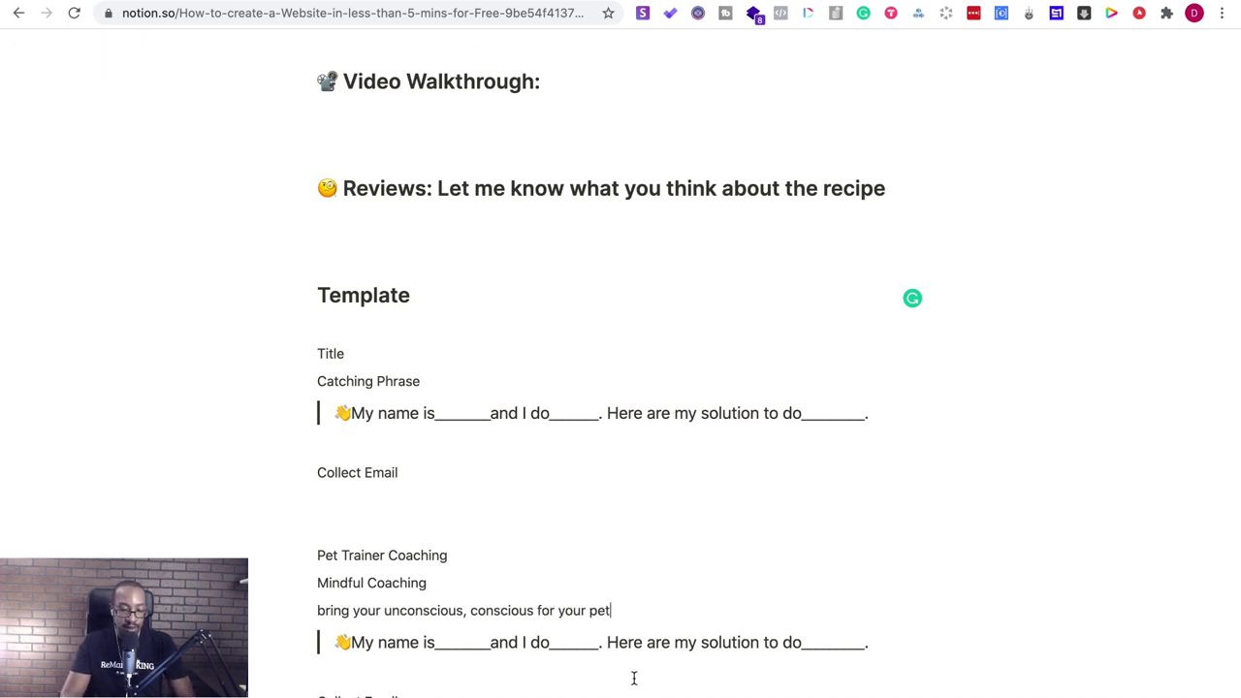
- Capitalize the tagline to start with 'Bring' and delete the Mindful Coaching line
left_click(324, 616)
key("BackSpace")
type("B")
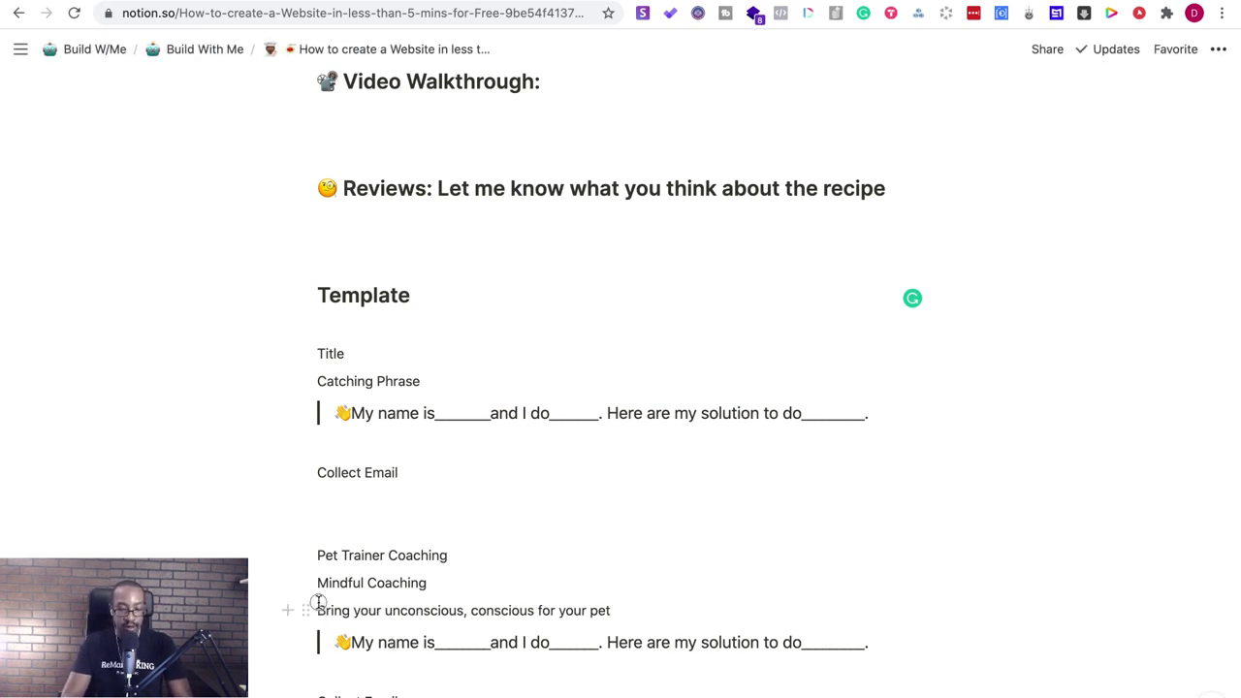
key("Escape")
left_click_drag(457, 582, 310, 582)
key("BackSpace")
key("BackSpace")
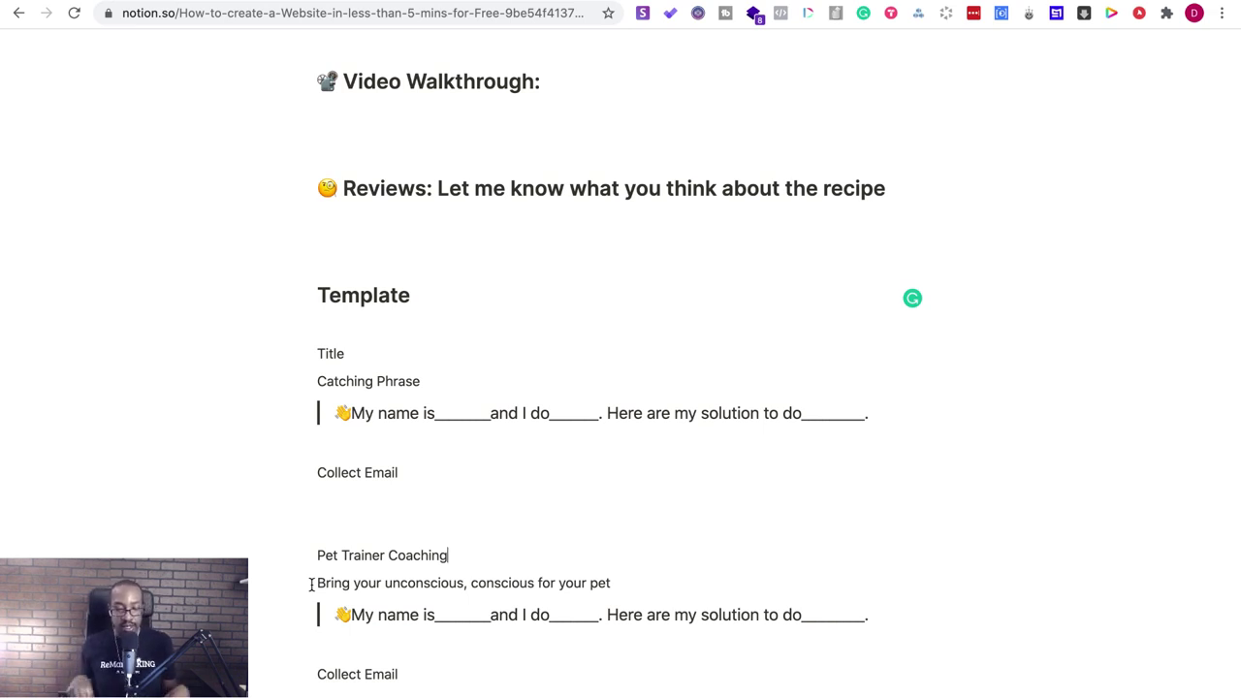
- Fill the blank after 'My name is' with the trainer's name
left_click(489, 617)
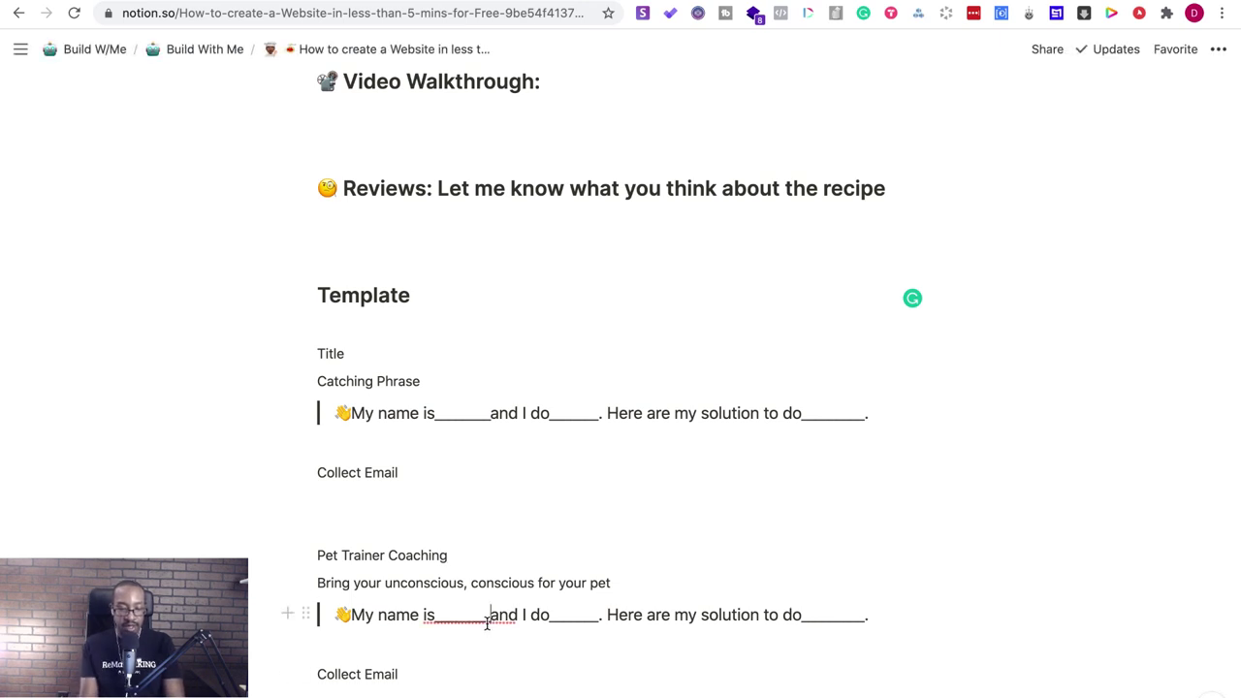
key("BackSpace")
key("BackSpace")
key("BackSpace")
key("BackSpace")
key("BackSpace")
key("BackSpace")
key("BackSpace")
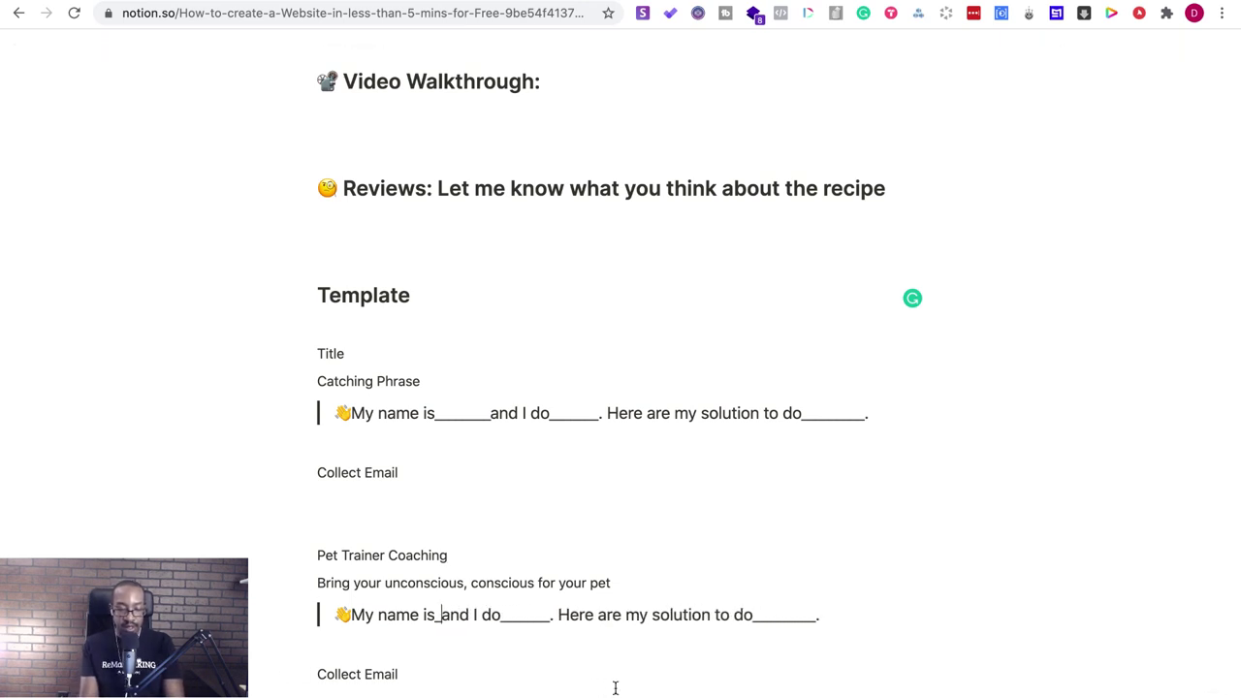
type("Ericka")
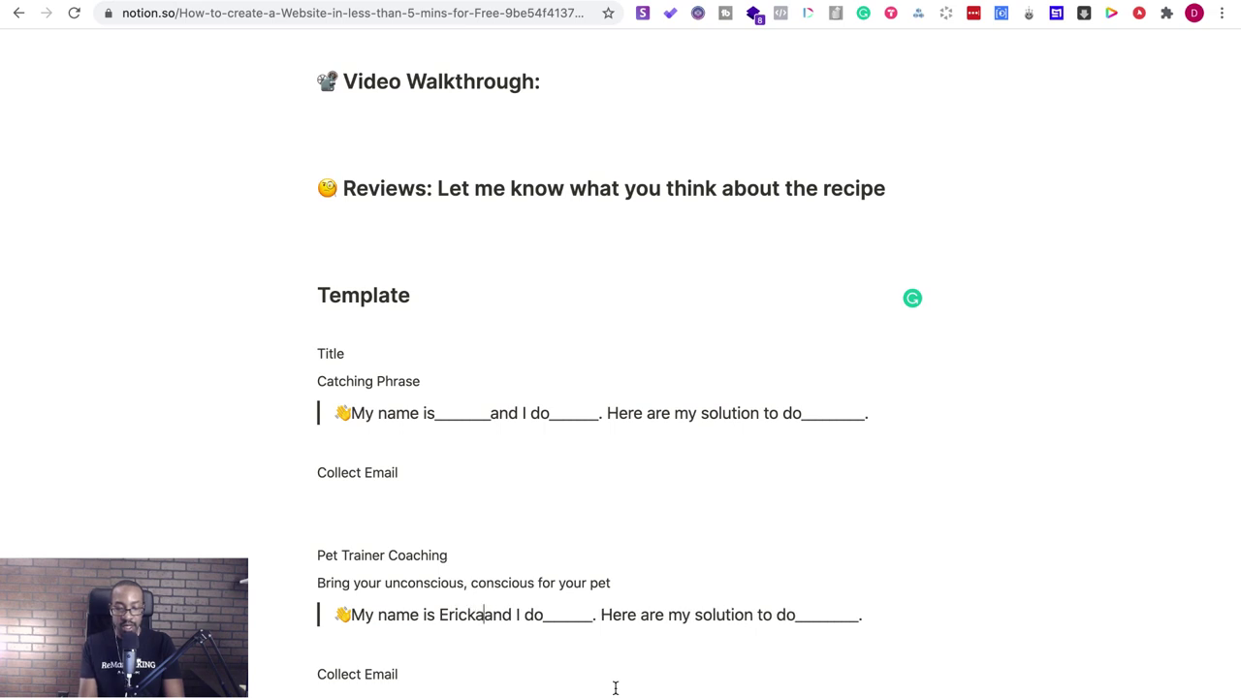
- Rewrite the rest of the quote to end 'I help your pet to woof into', then open a new tab
left_click(528, 615)
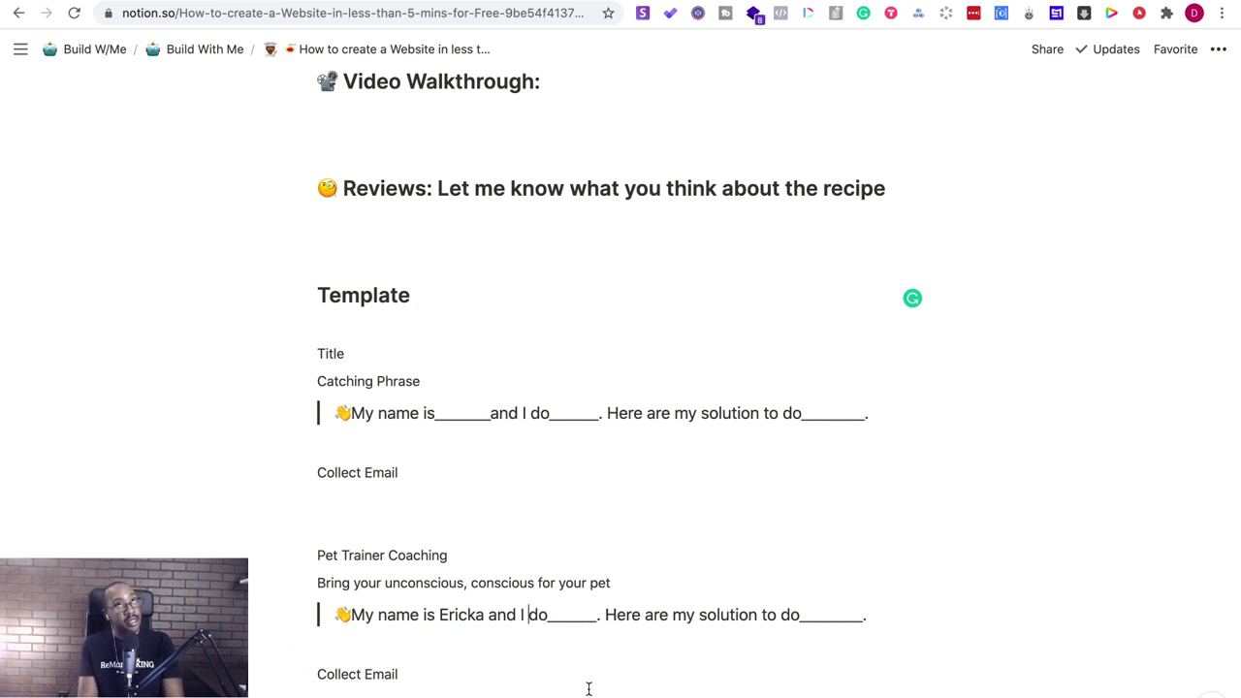
type("helpo your")
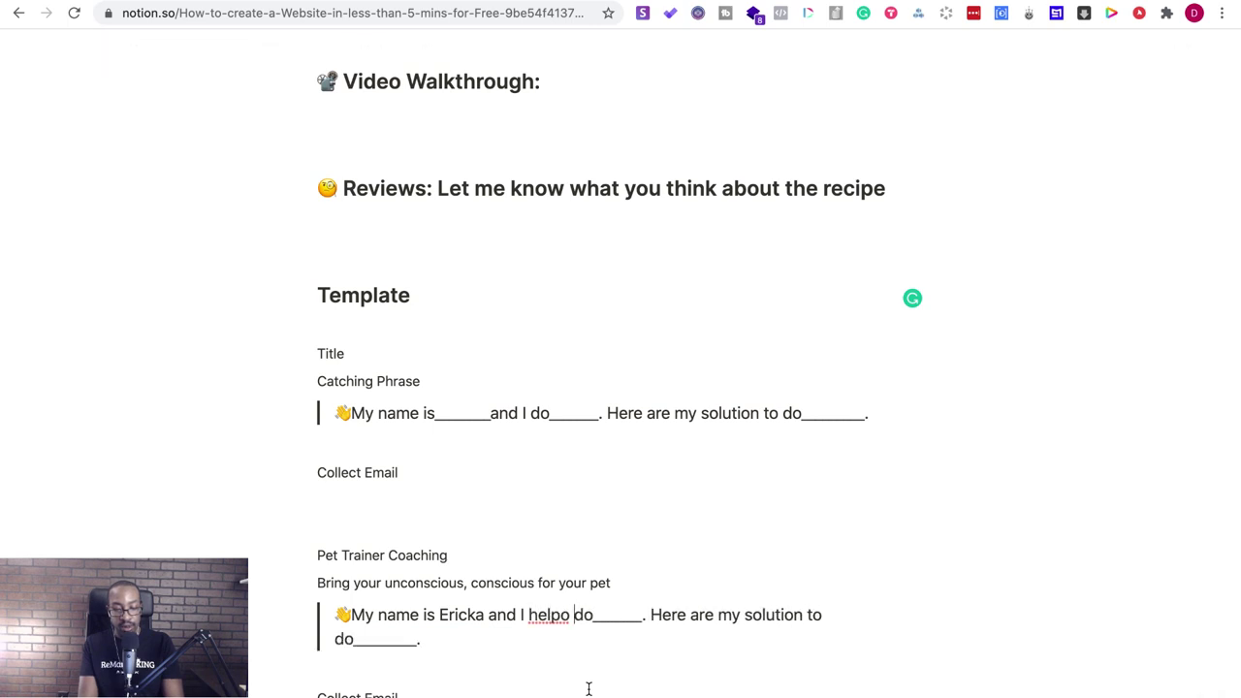
key("BackSpace")
key("BackSpace")
key("BackSpace")
key("BackSpace")
key("BackSpace")
key("BackSpace")
type("your pet to")
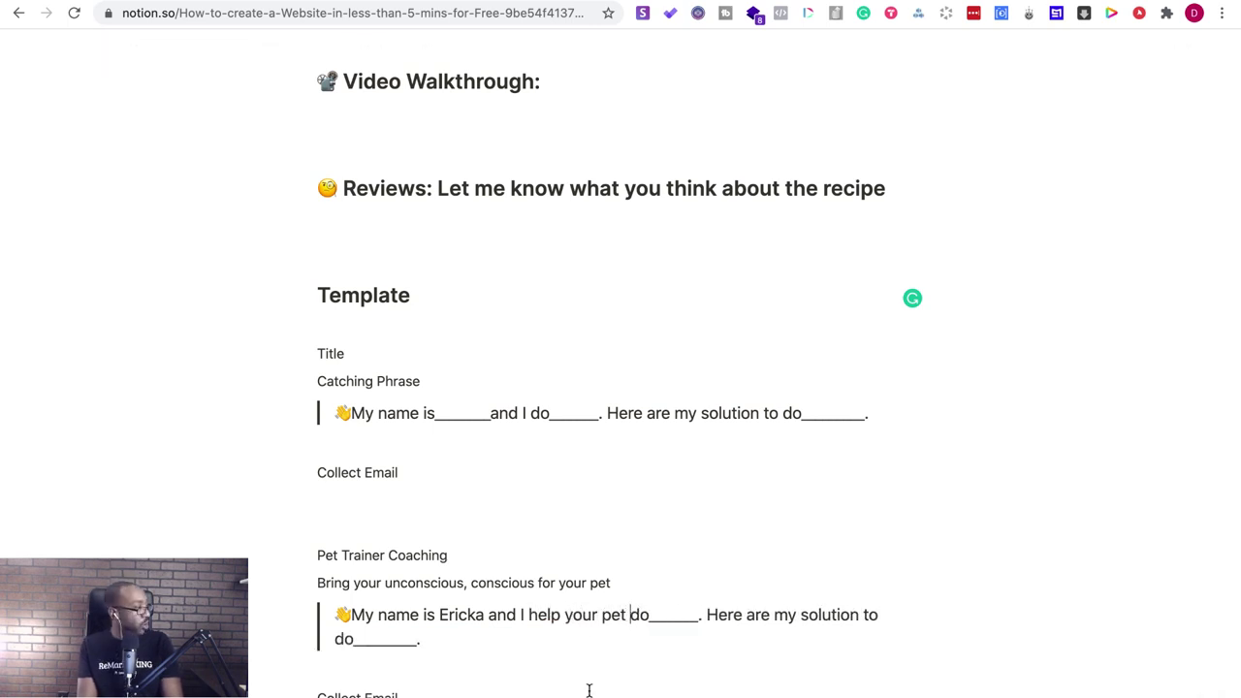
type("do")
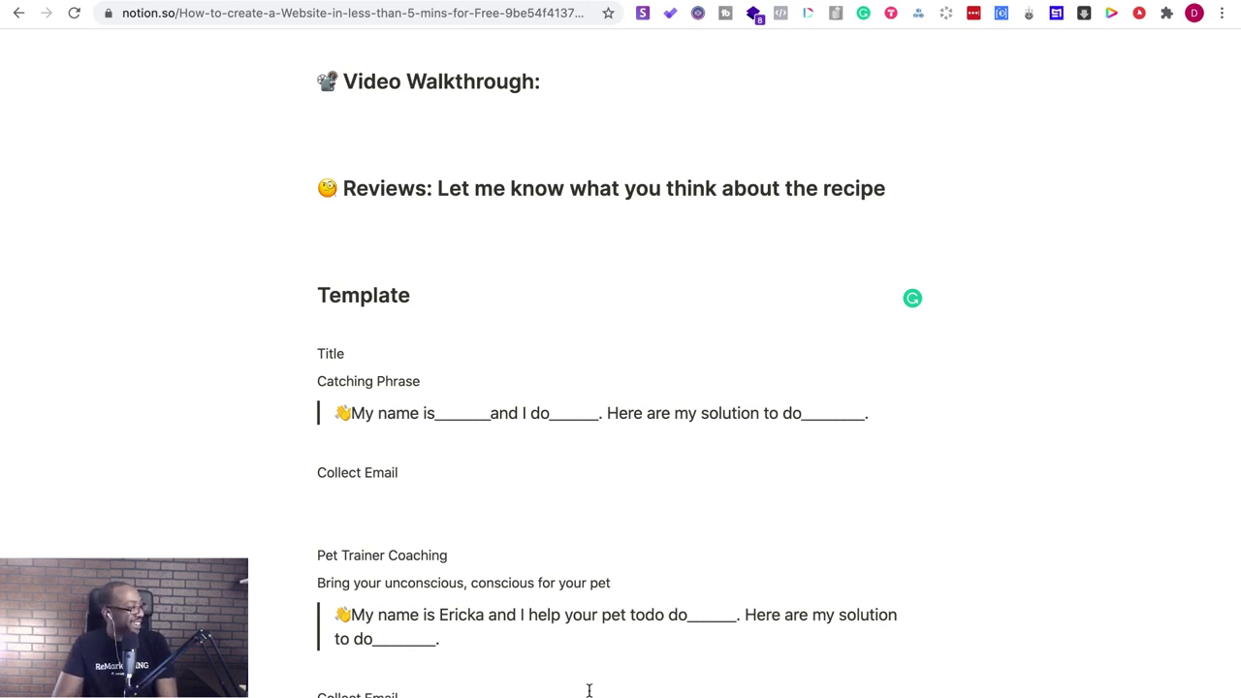
key("BackSpace")
key("BackSpace")
key("BackSpace")
type("woof ")
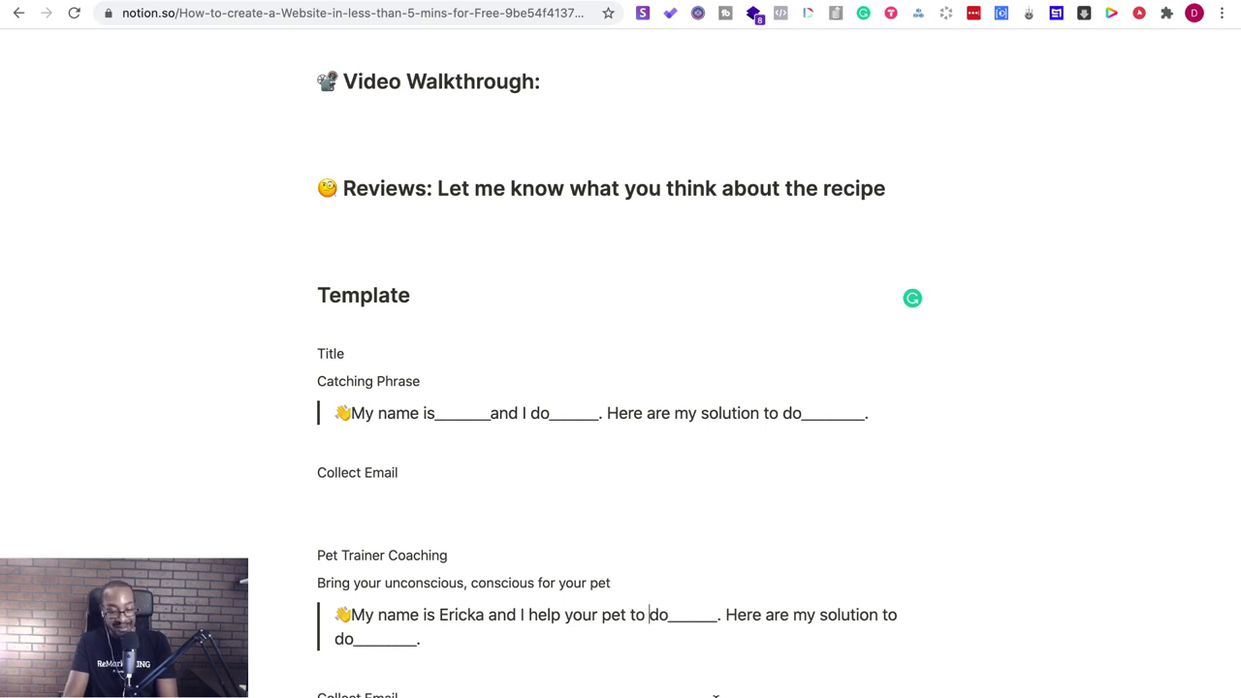
type("into")
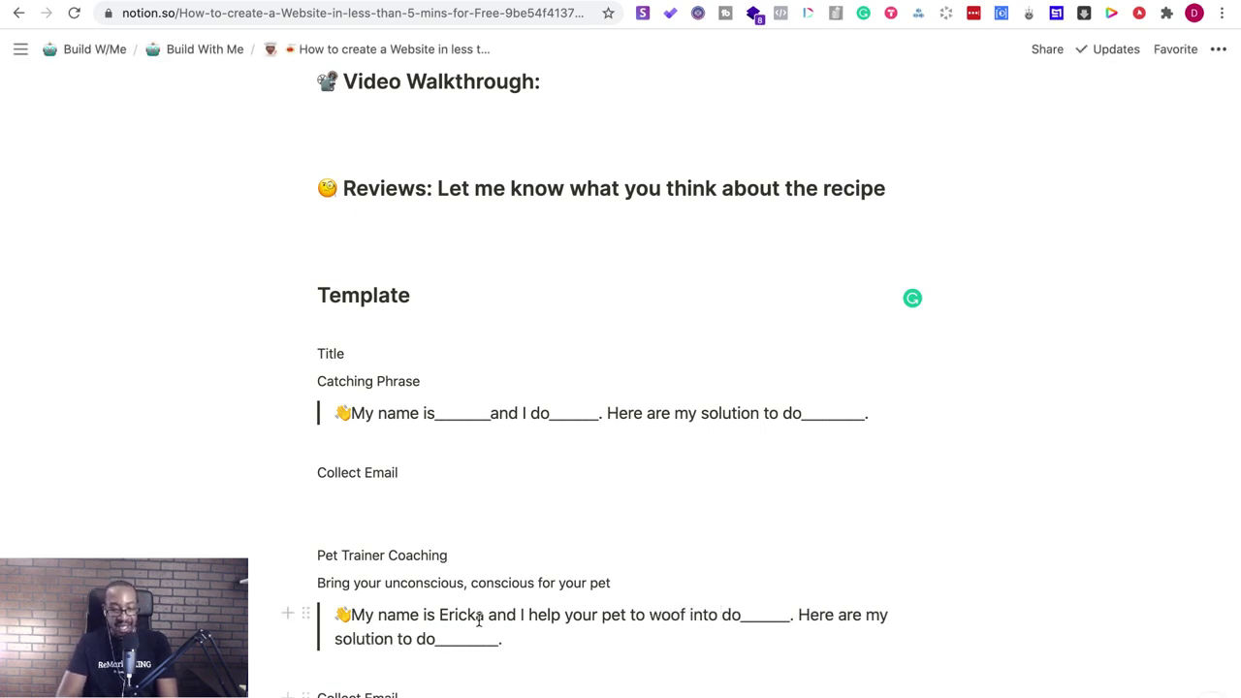
left_click_drag(530, 645, 722, 617)
key("BackSpace")
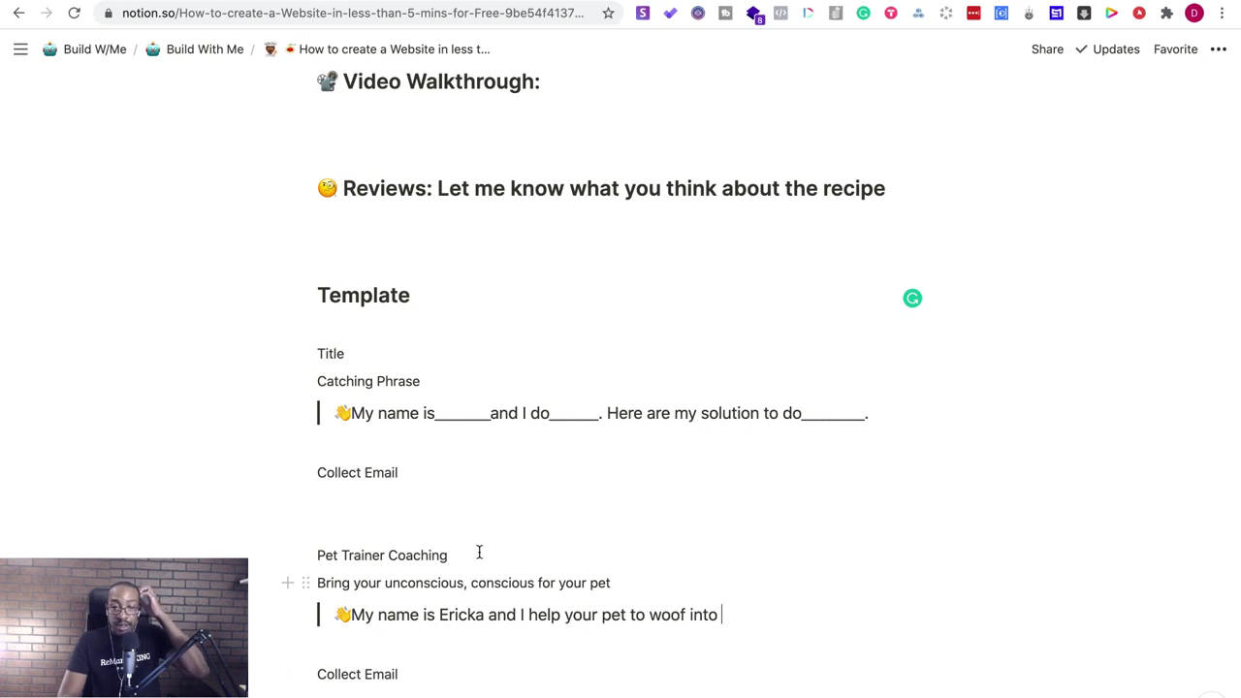
key("ctrl+t")
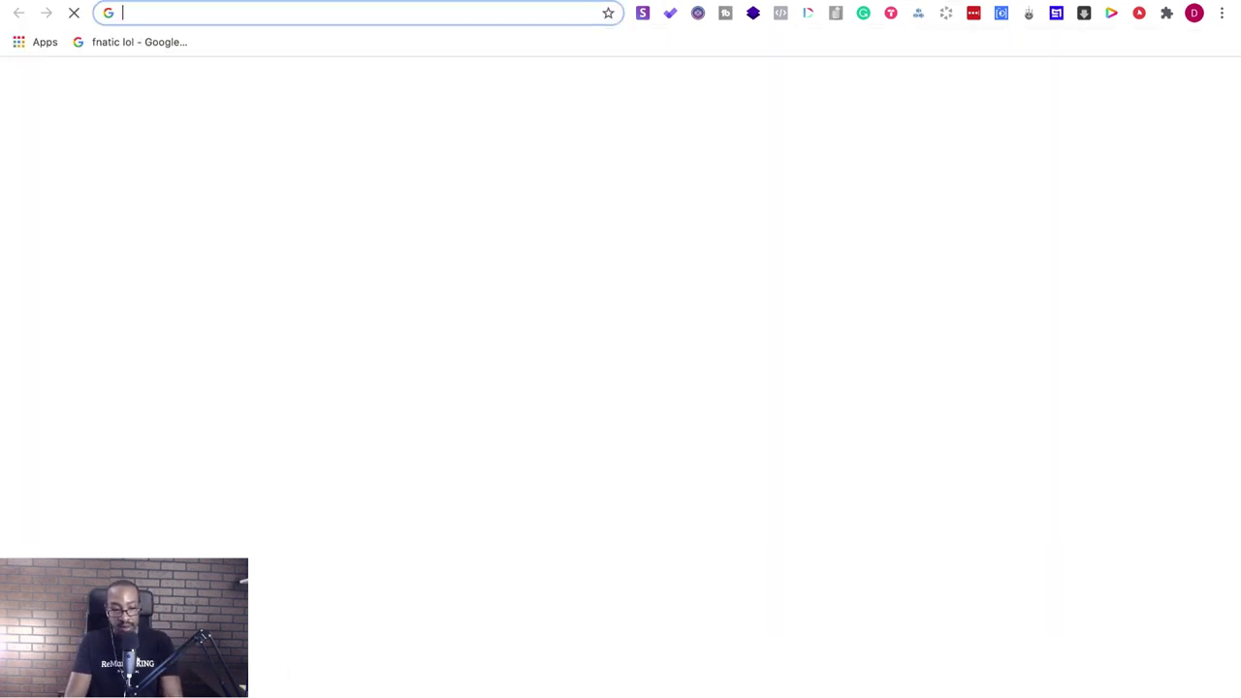
- Go to Emojipedia and search it for 'dog'
type("emoh")
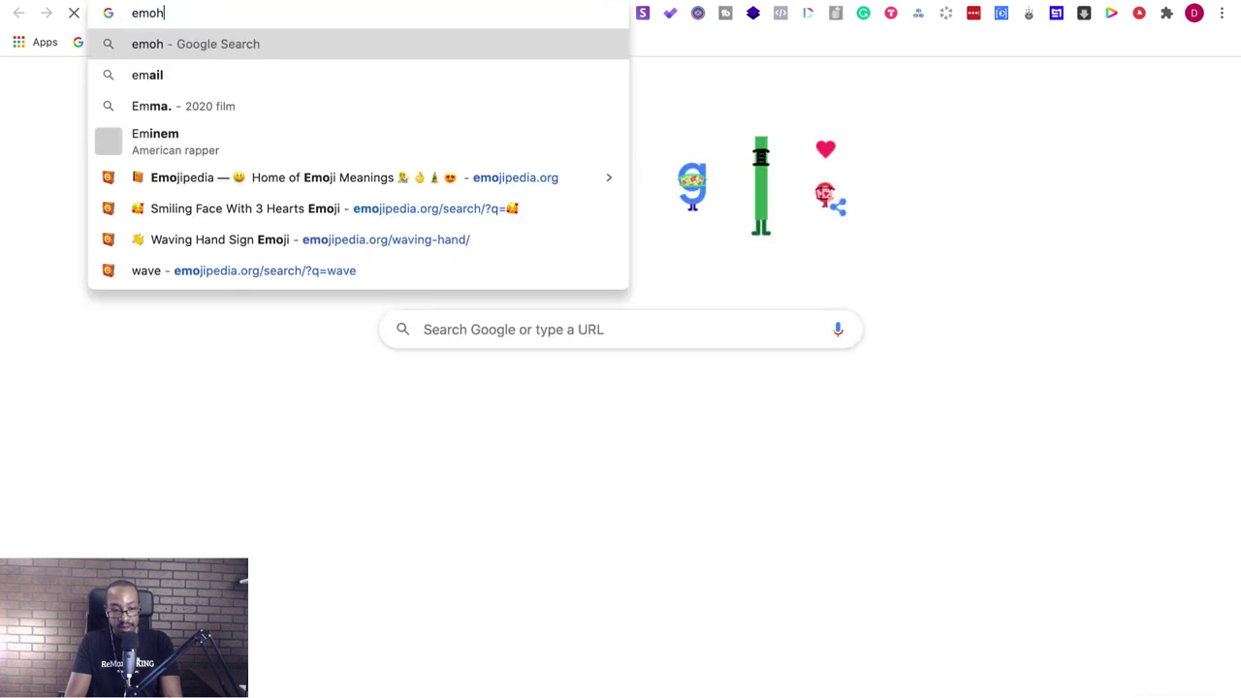
key("BackSpace")
key("BackSpace")
type("ojipedia.org")
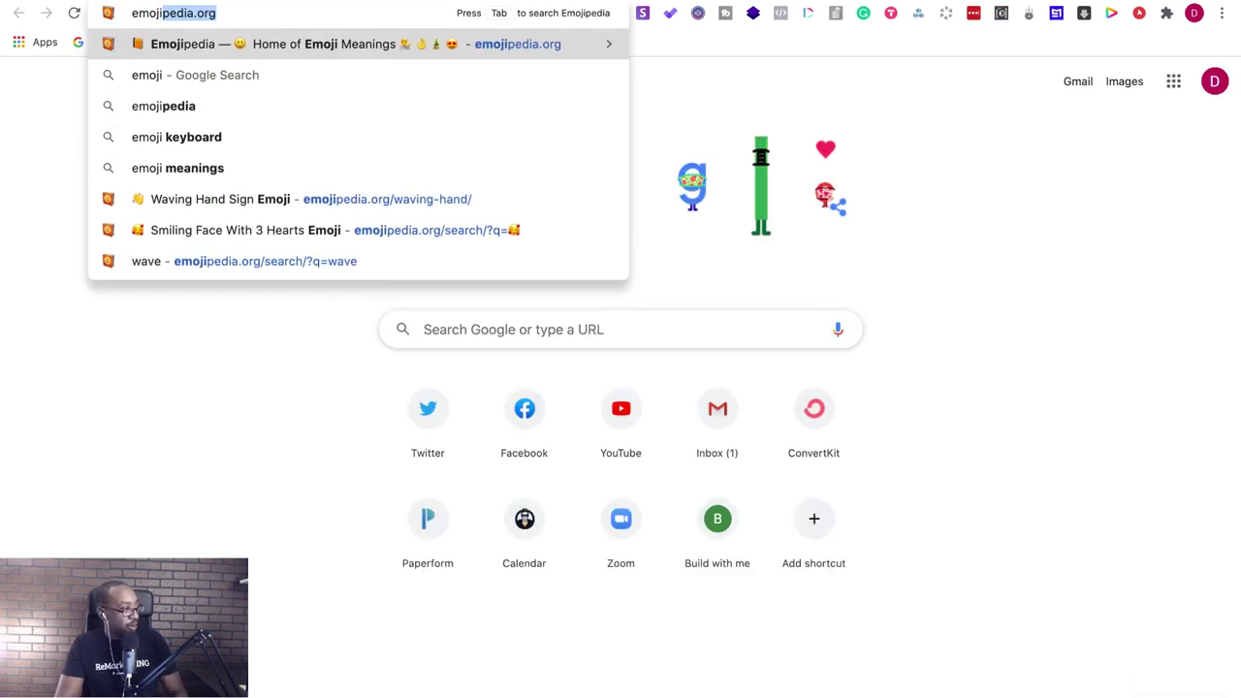
key("Return")
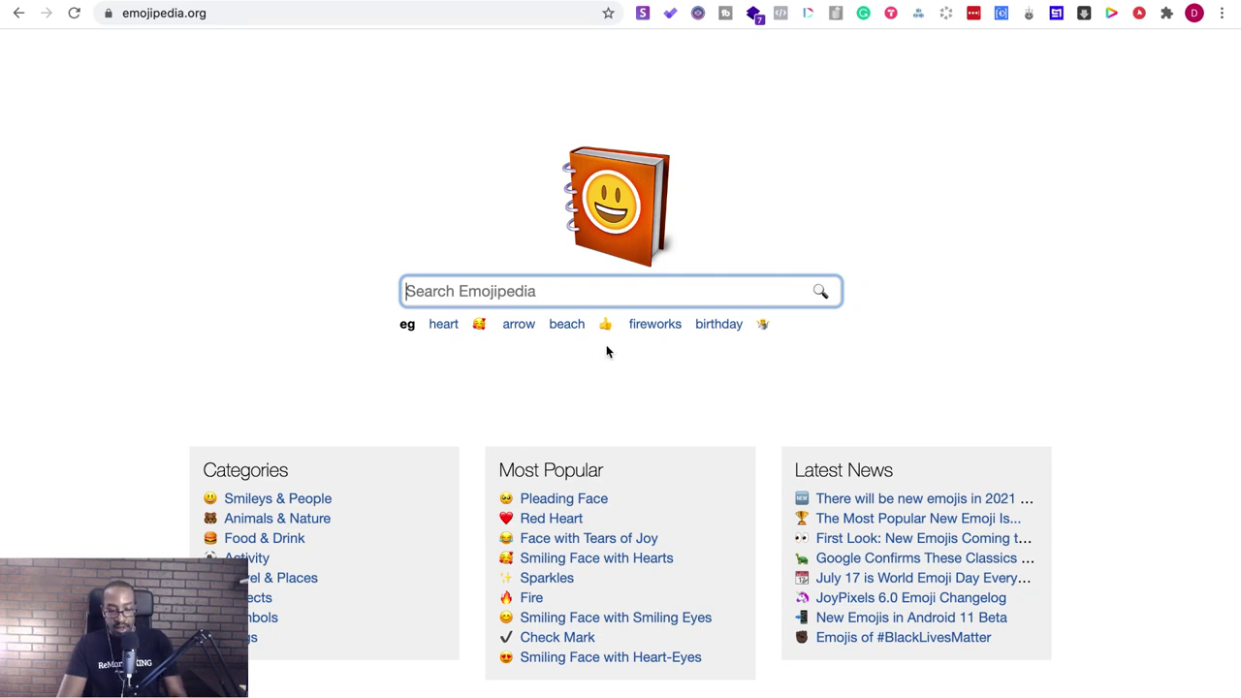
type("dog")
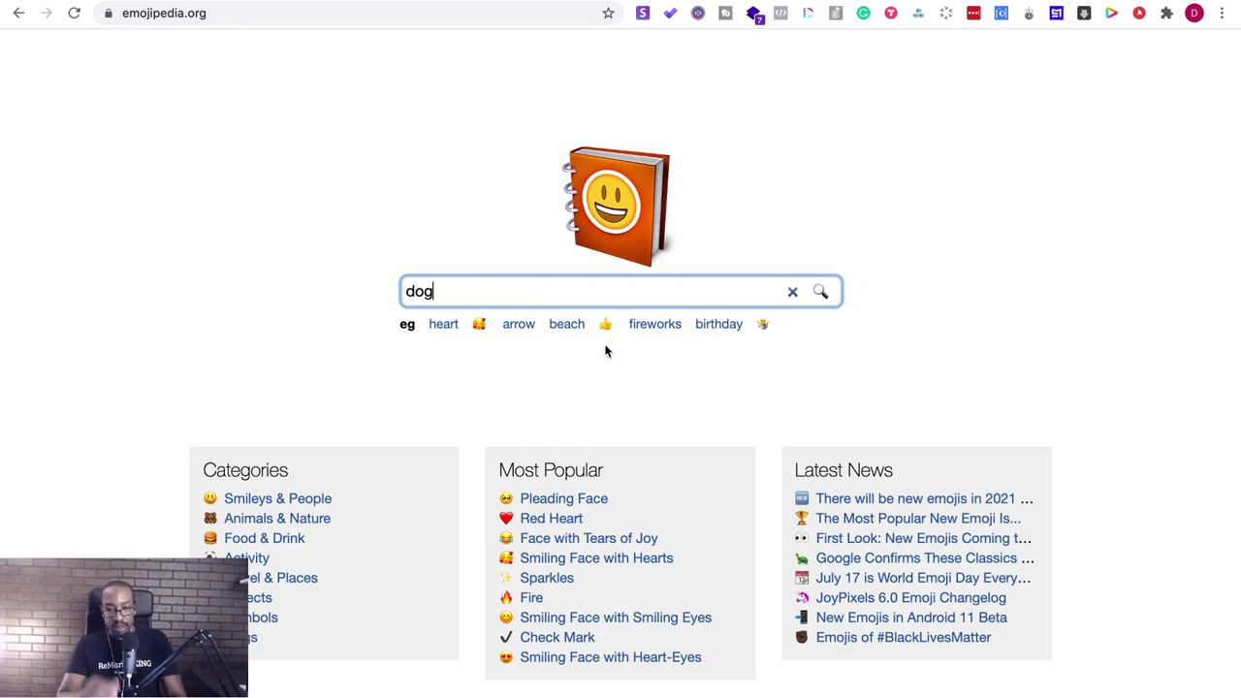
key("Return")
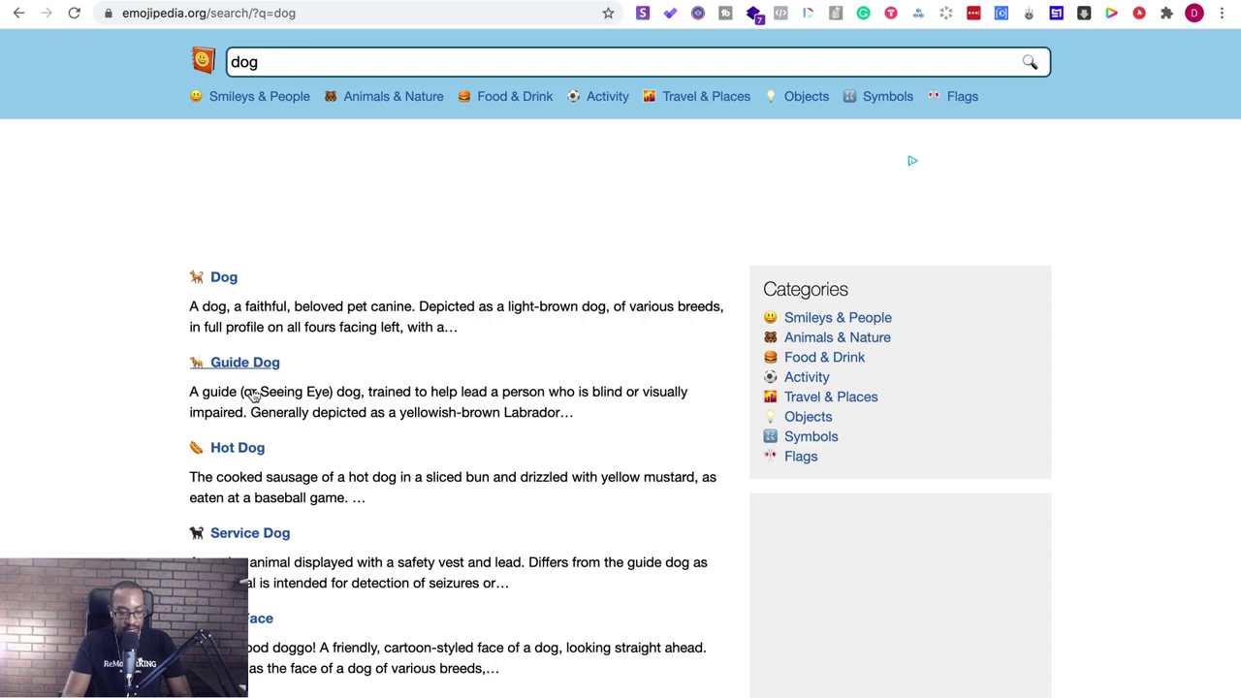
- Open the Dog Face emoji page to copy the emoji, then return to Notion
scroll(252, 499, "down", 2)
scroll(252, 499, "down", 1)
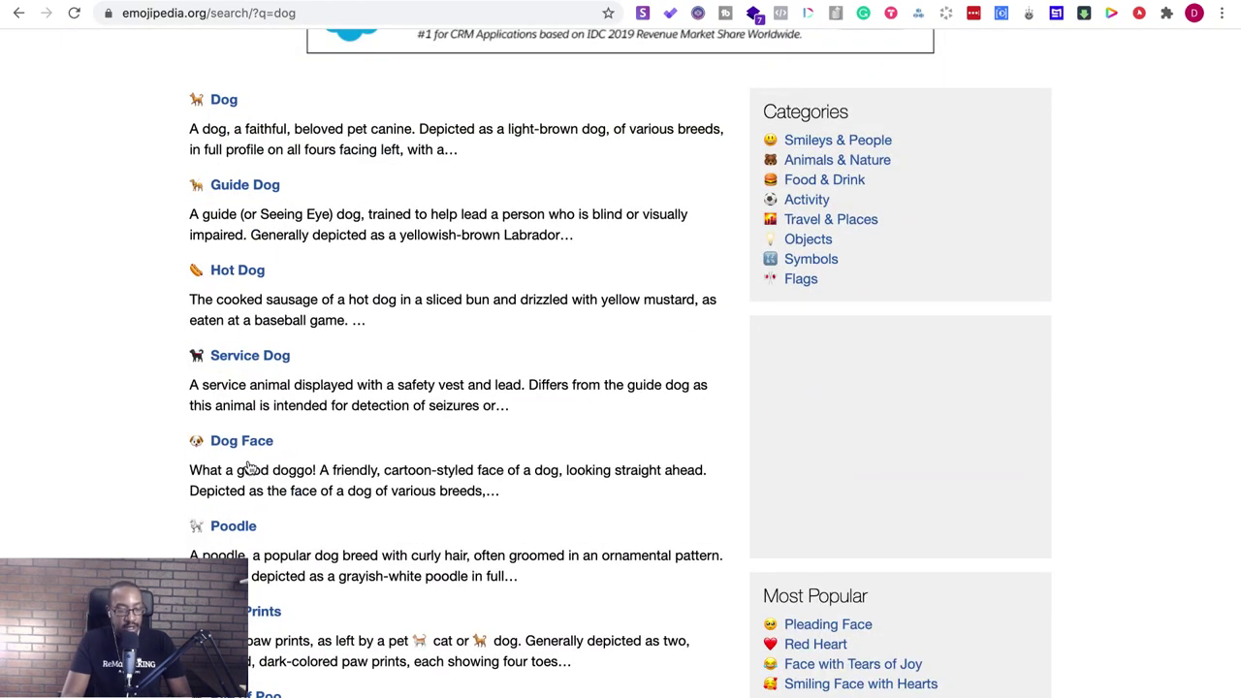
left_click(242, 441)
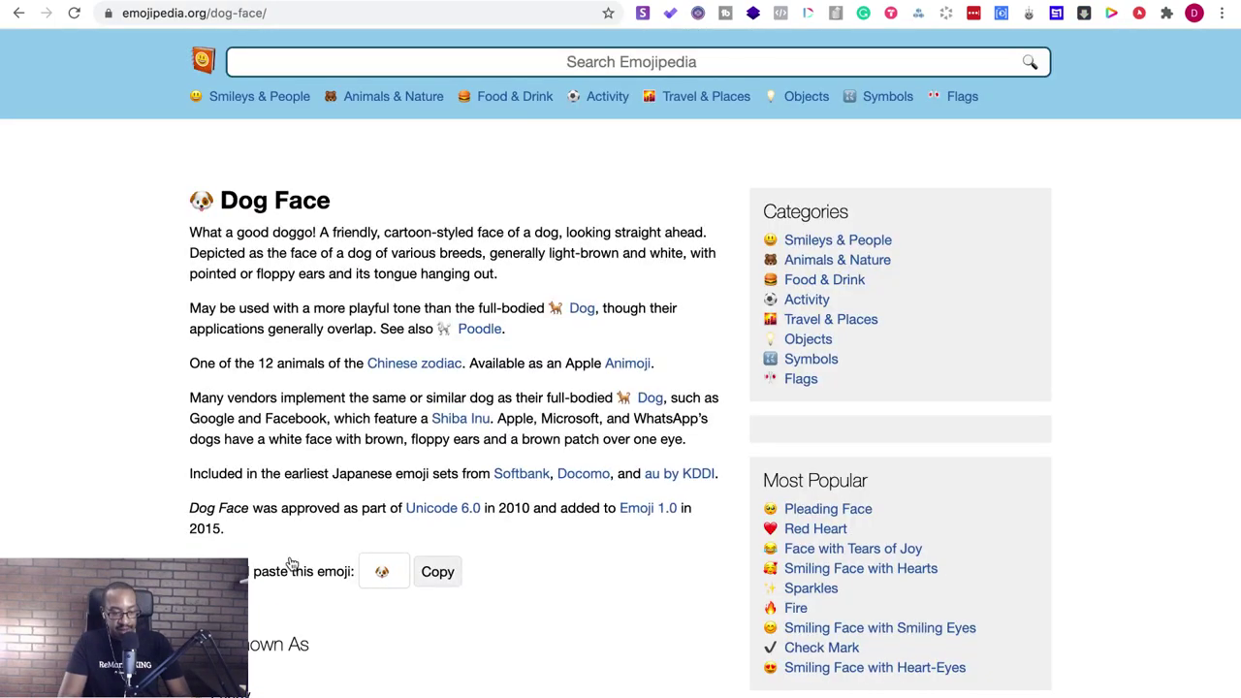
scroll(291, 565, "down", 1)
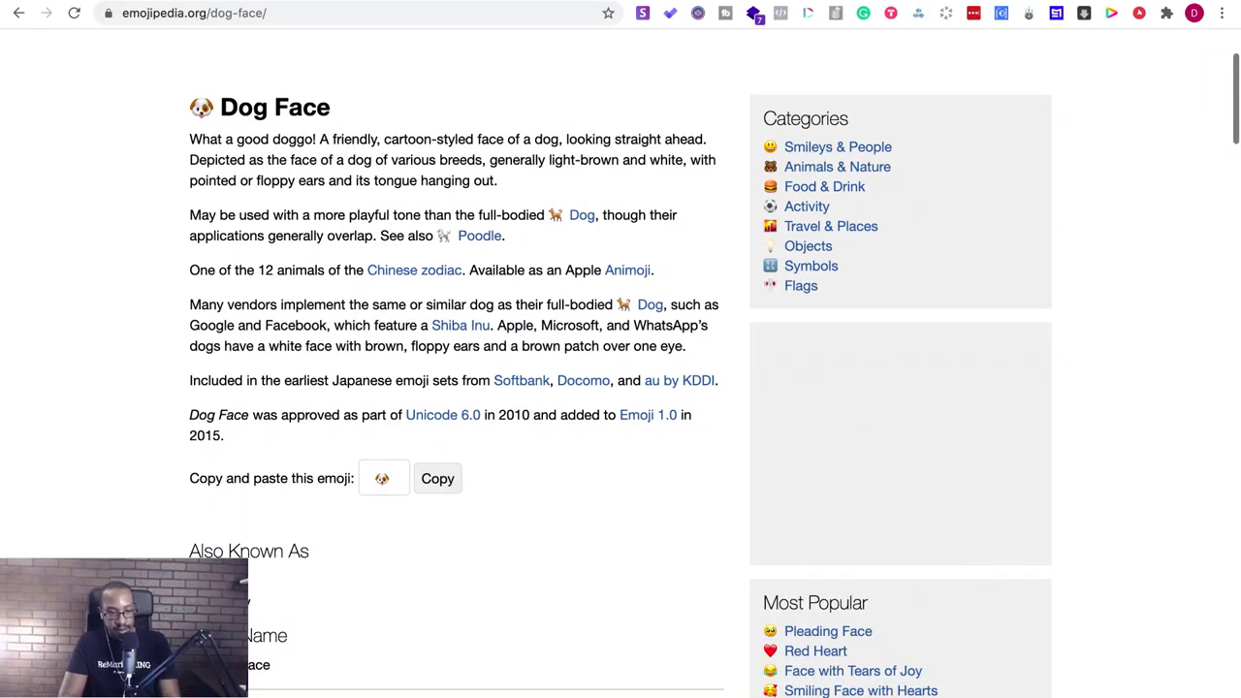
key("ctrl+Tab")
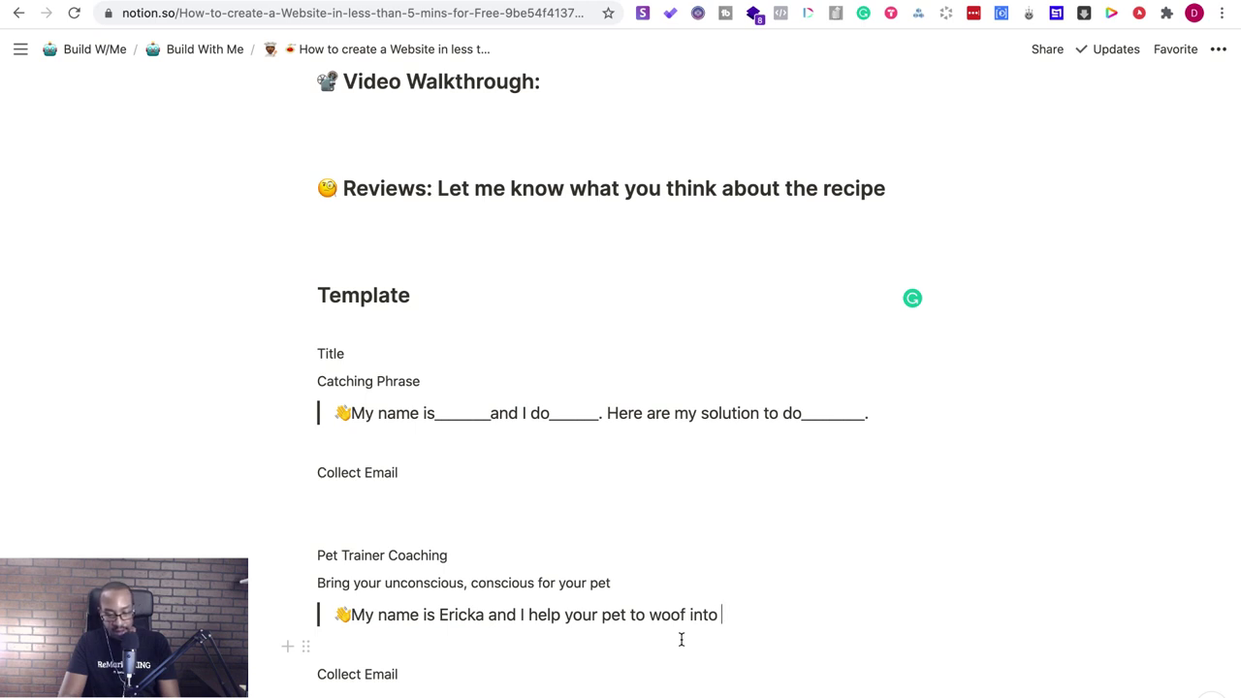
- Paste the dog emoji and a happy-pup emoji after 'woof into' and tidy the Pet Trainer Coaching lines
type("🐶")
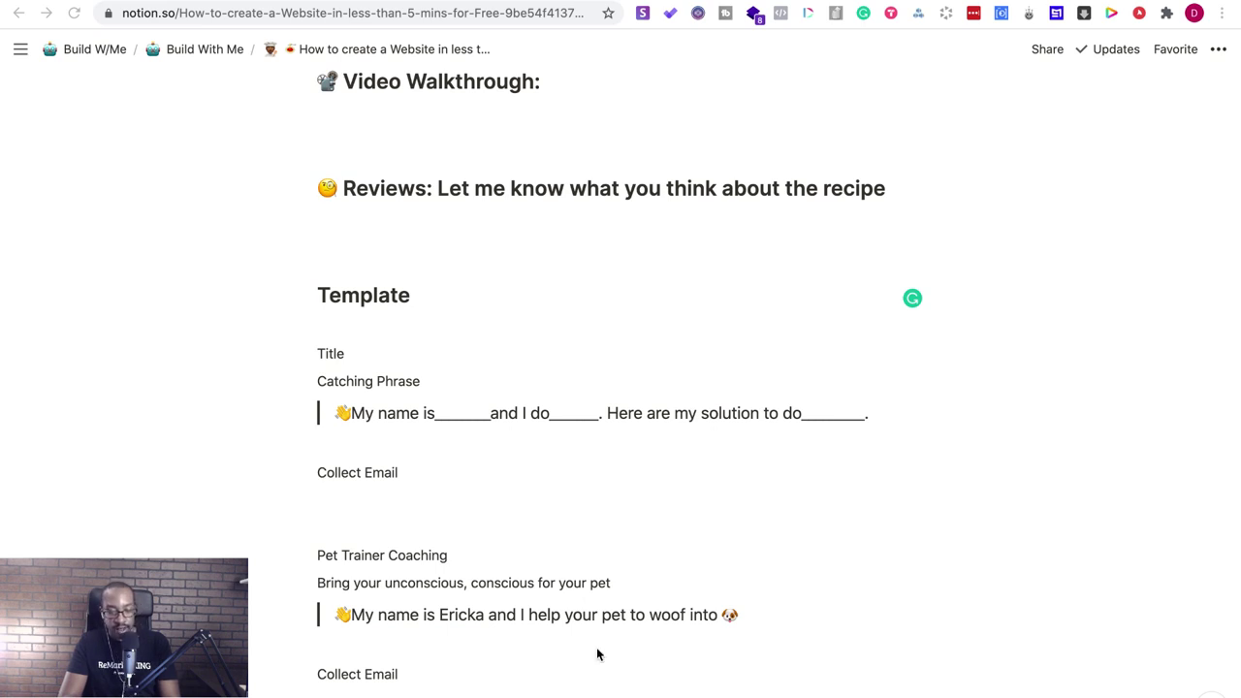
left_click(723, 617)
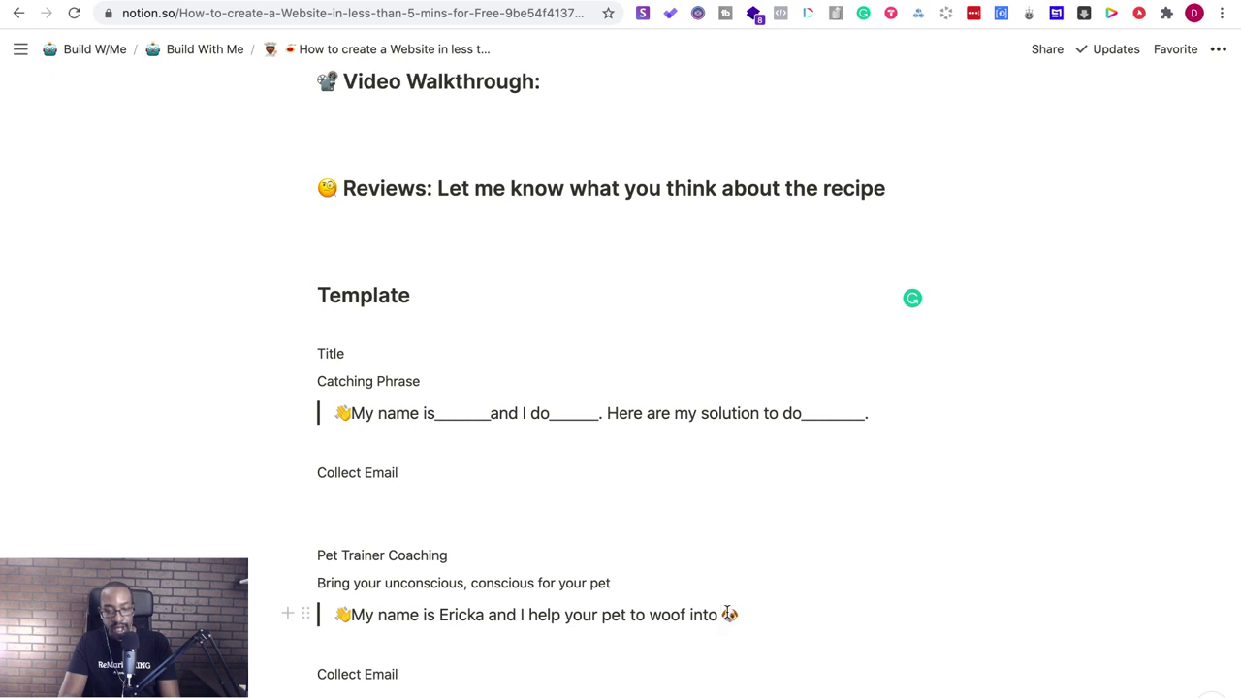
type("a peaceful happy pup")
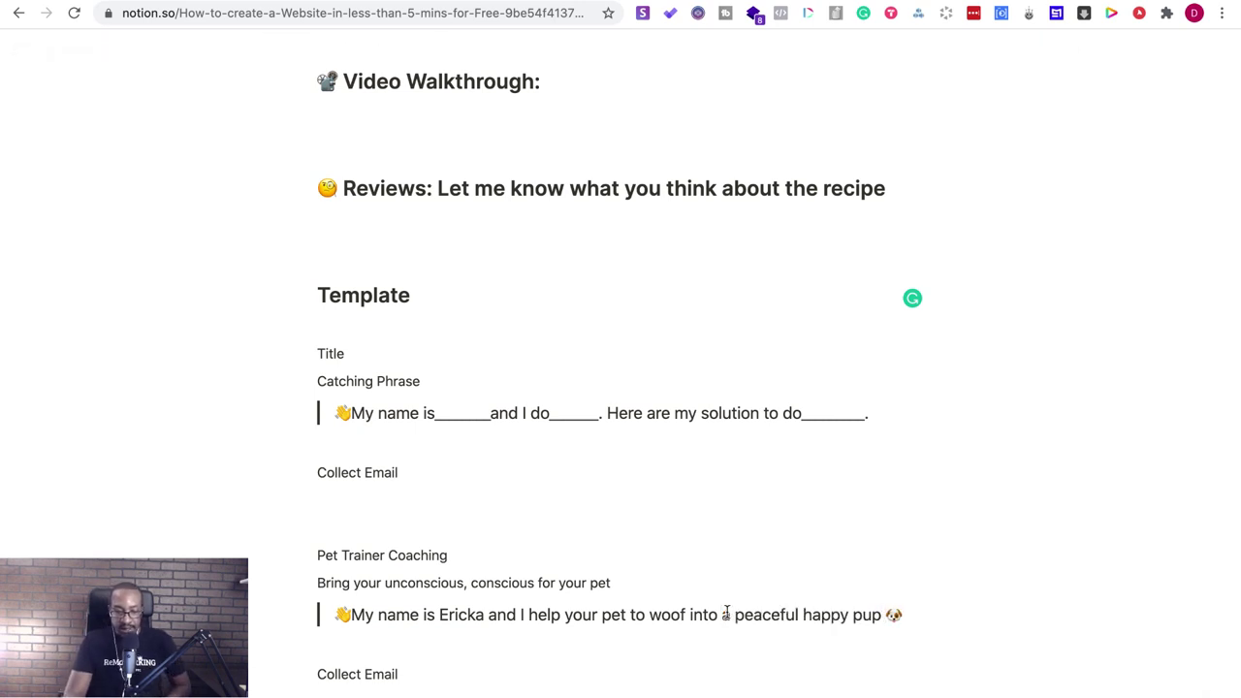
left_click(352, 614)
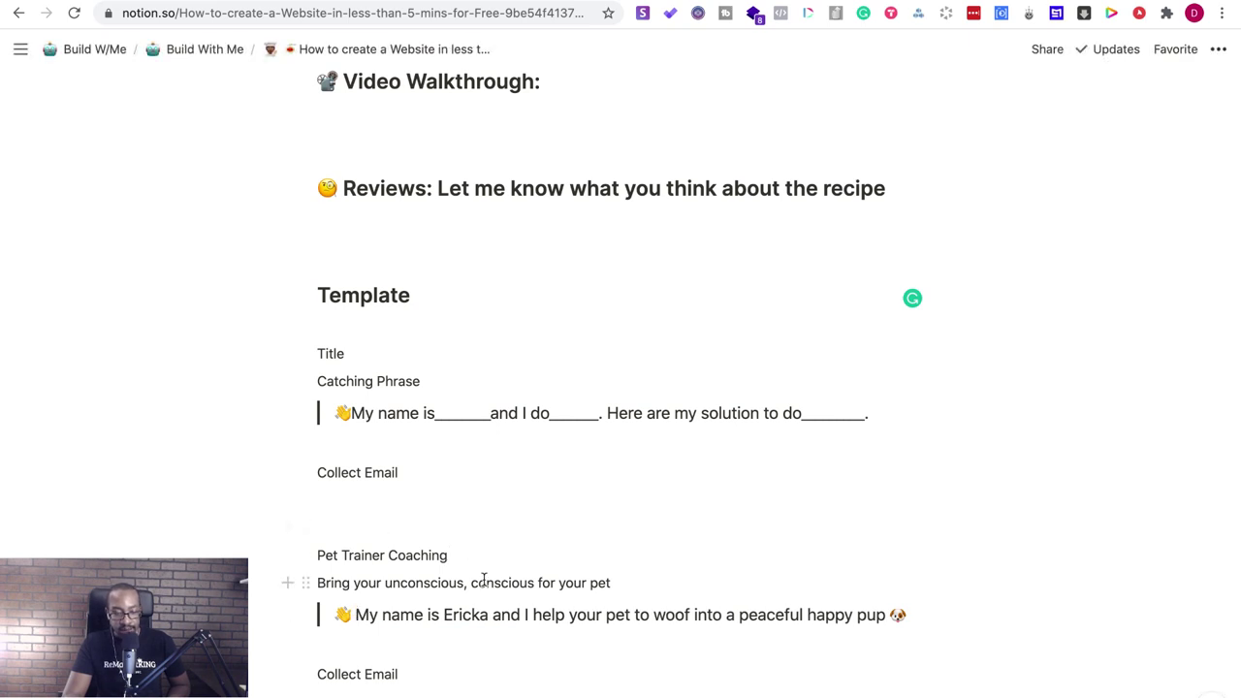
left_click_drag(416, 673, 317, 659)
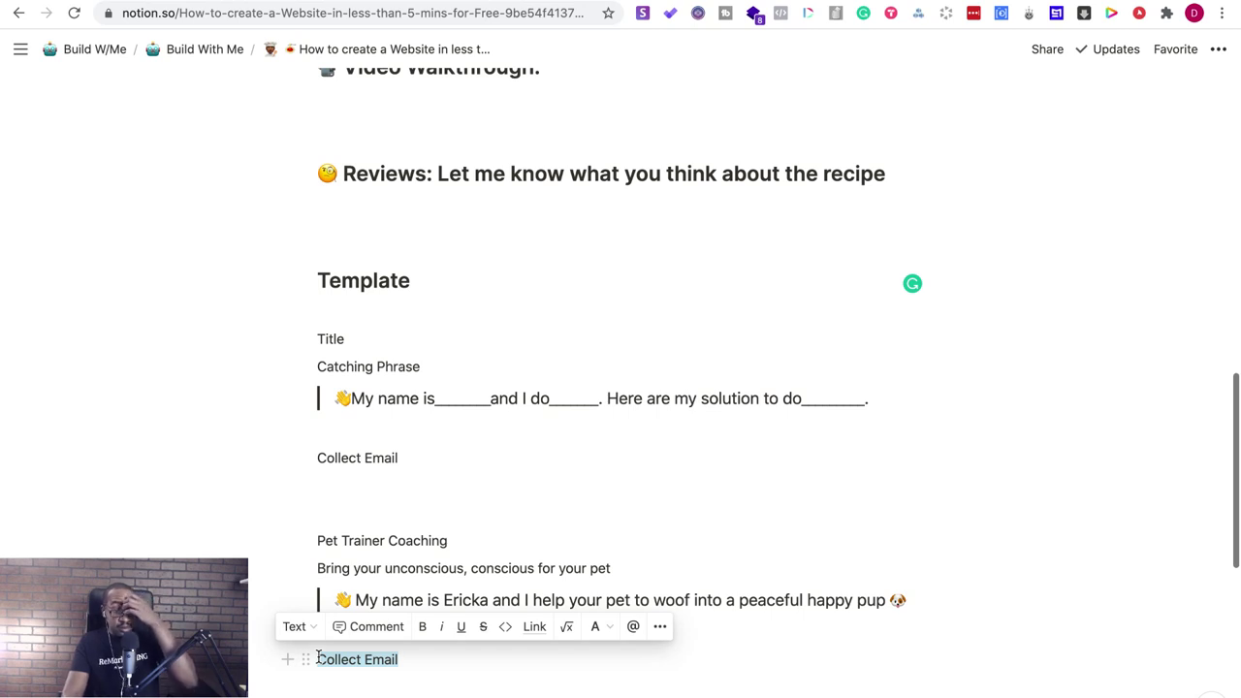
left_click(457, 534)
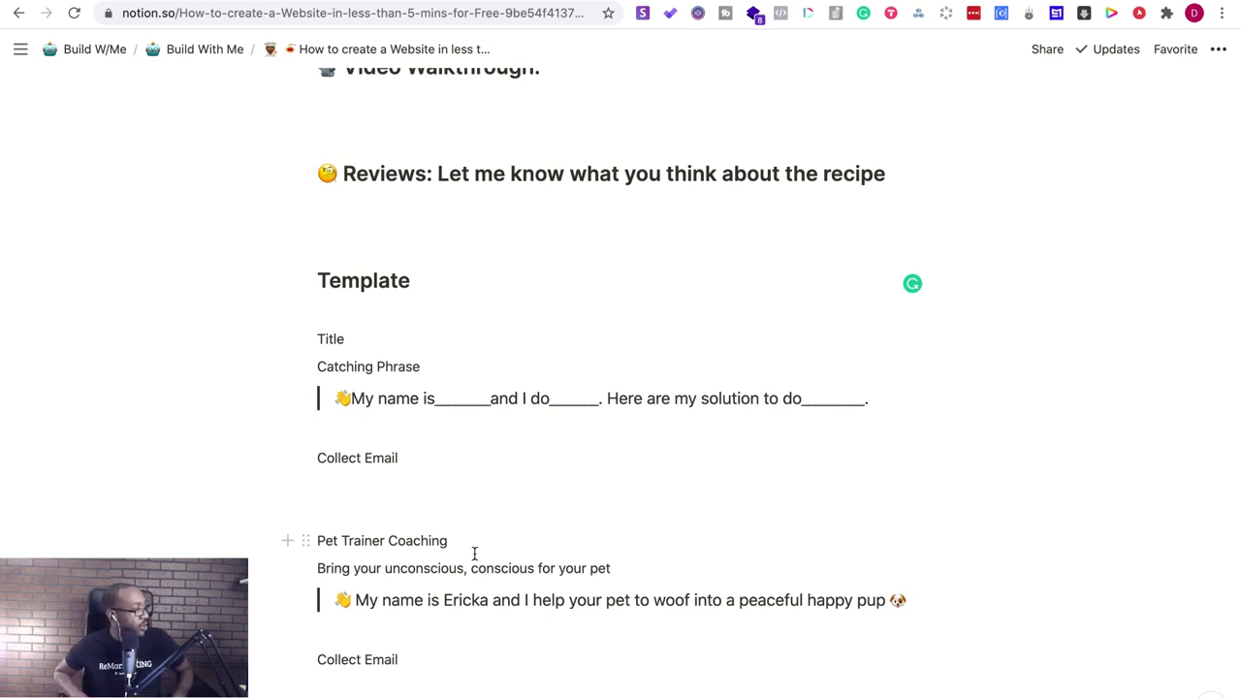
left_click(474, 553)
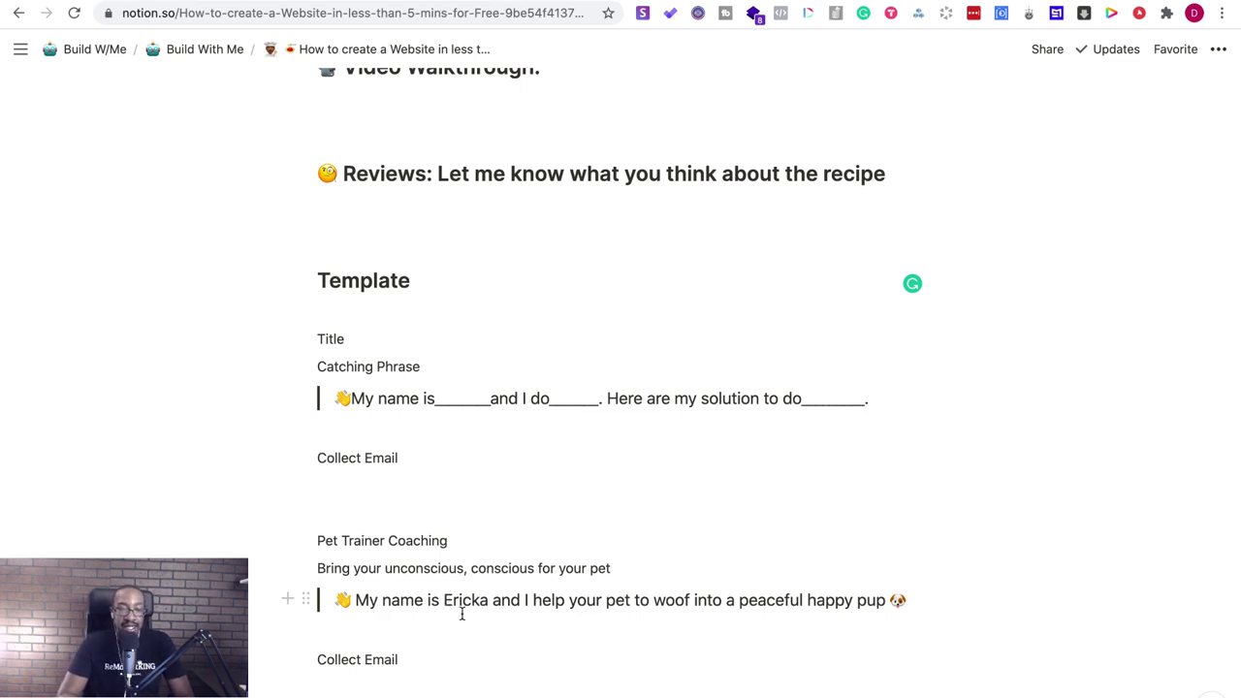
scroll(454, 656, "up", 5)
scroll(456, 656, "up", 7)
scroll(456, 656, "down", 5)
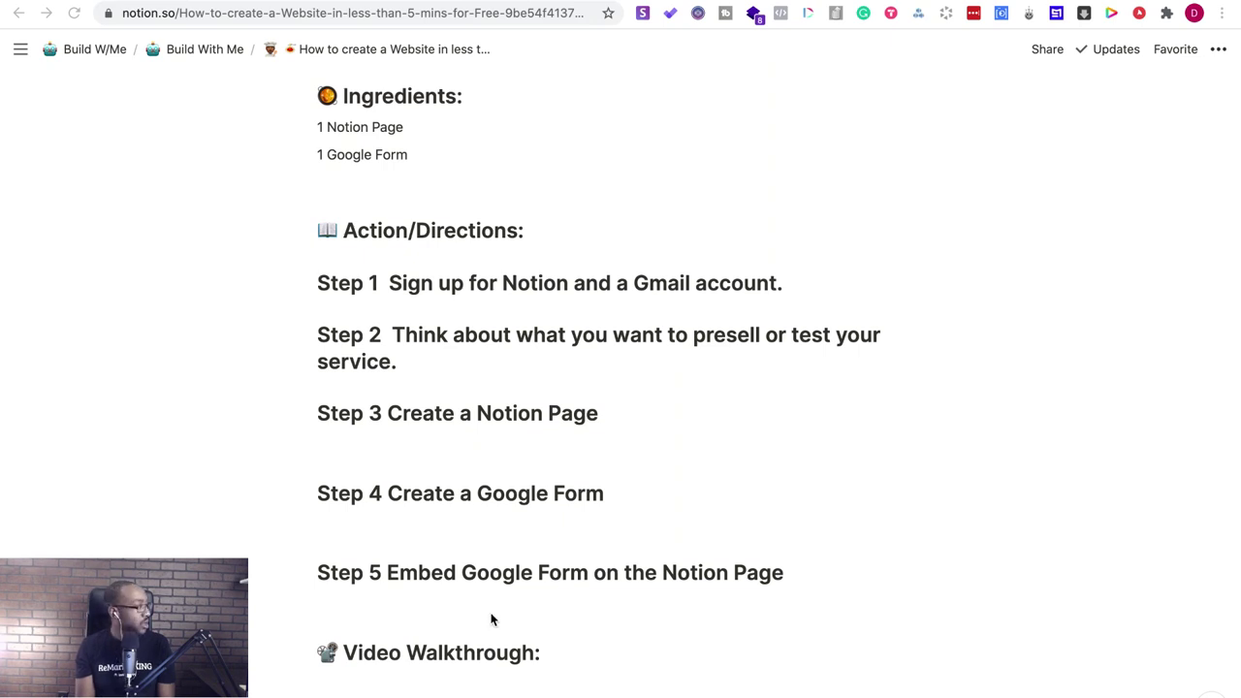
- Scroll the recipe page down and back up to its top
scroll(491, 619, "down", 1)
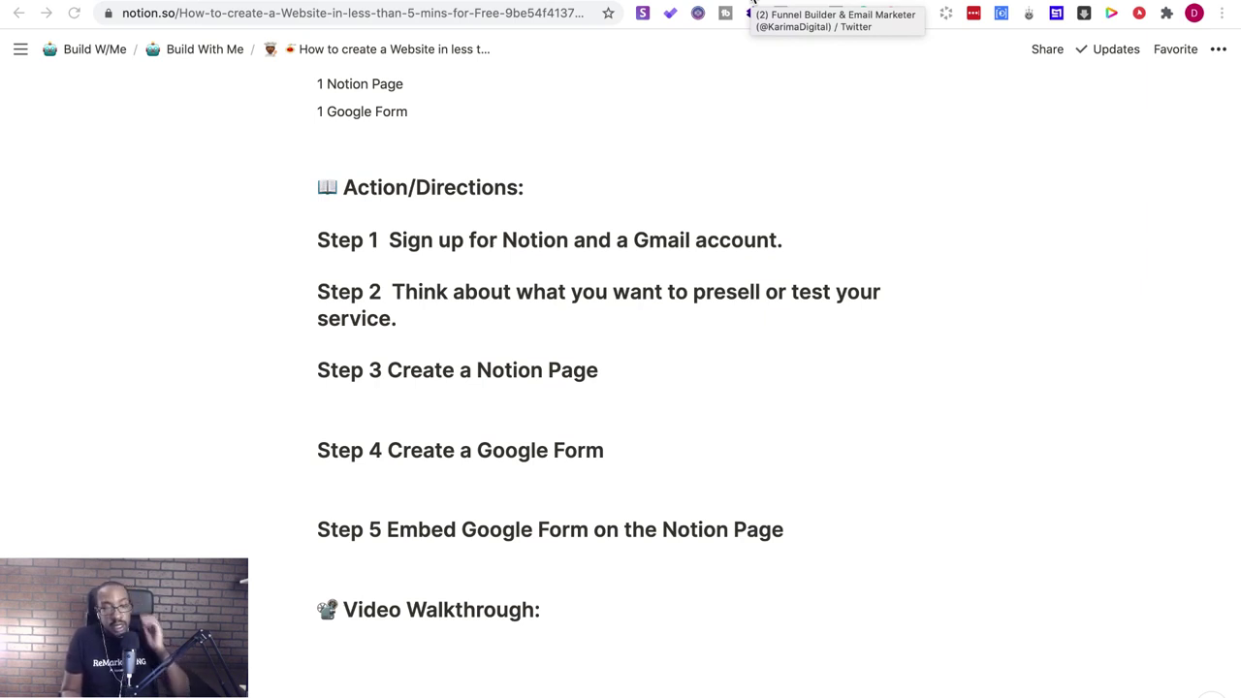
scroll(653, 348, "up", 5)
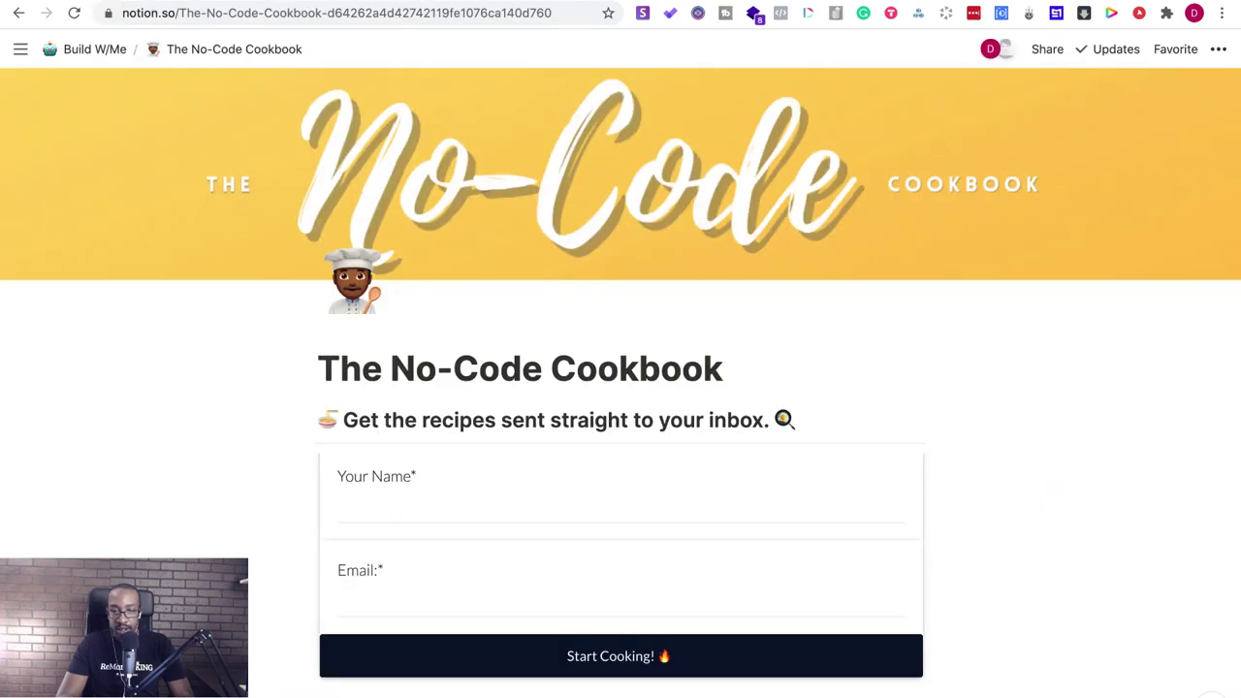
- Start a Google stopwatch from a 'timer' search in a new tab
key("ctrl+t")
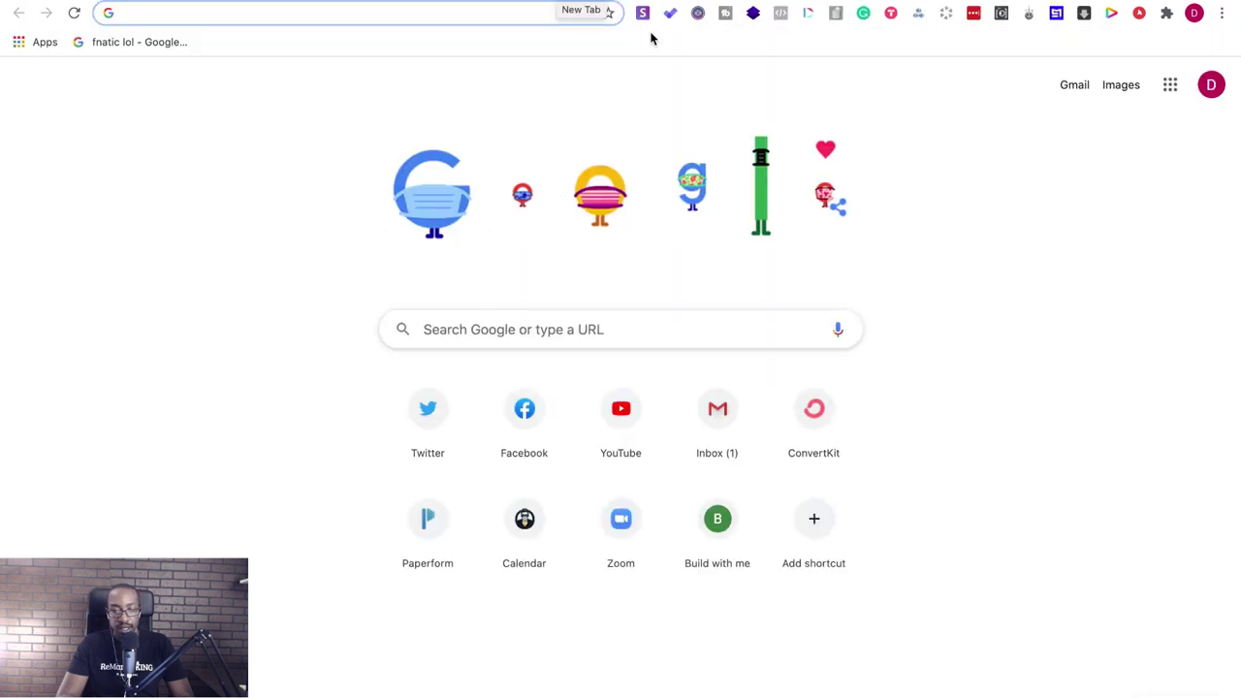
left_click(1058, 245)
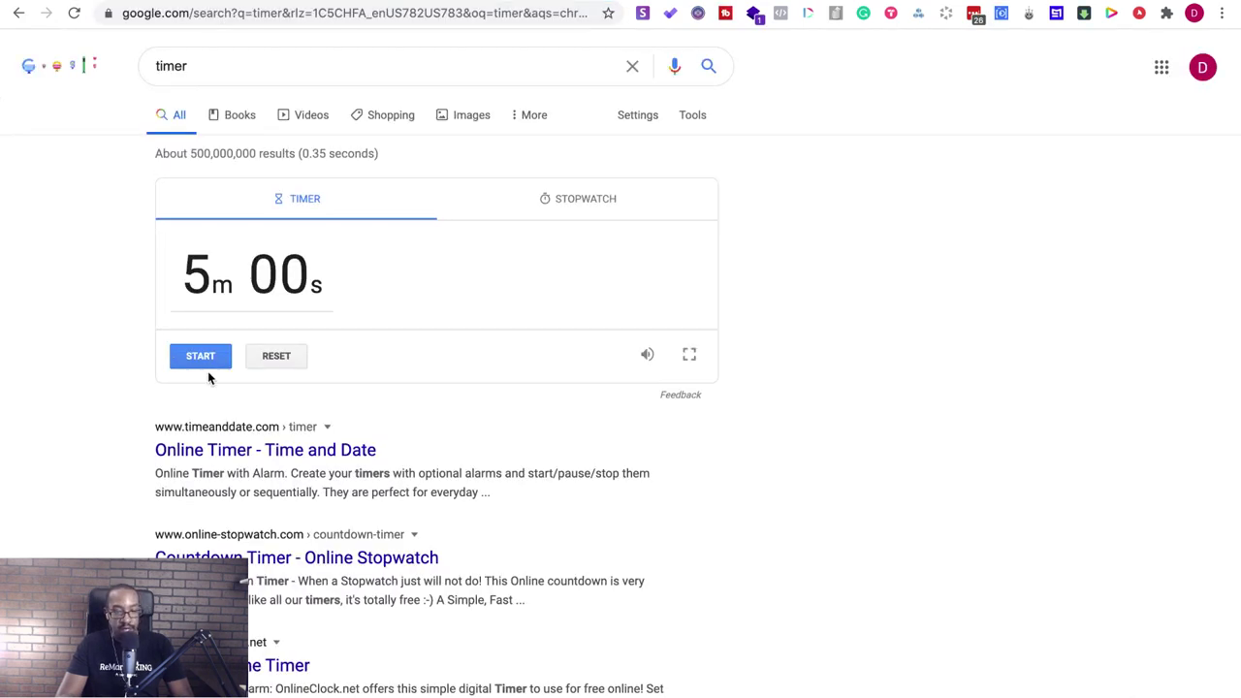
left_click(566, 200)
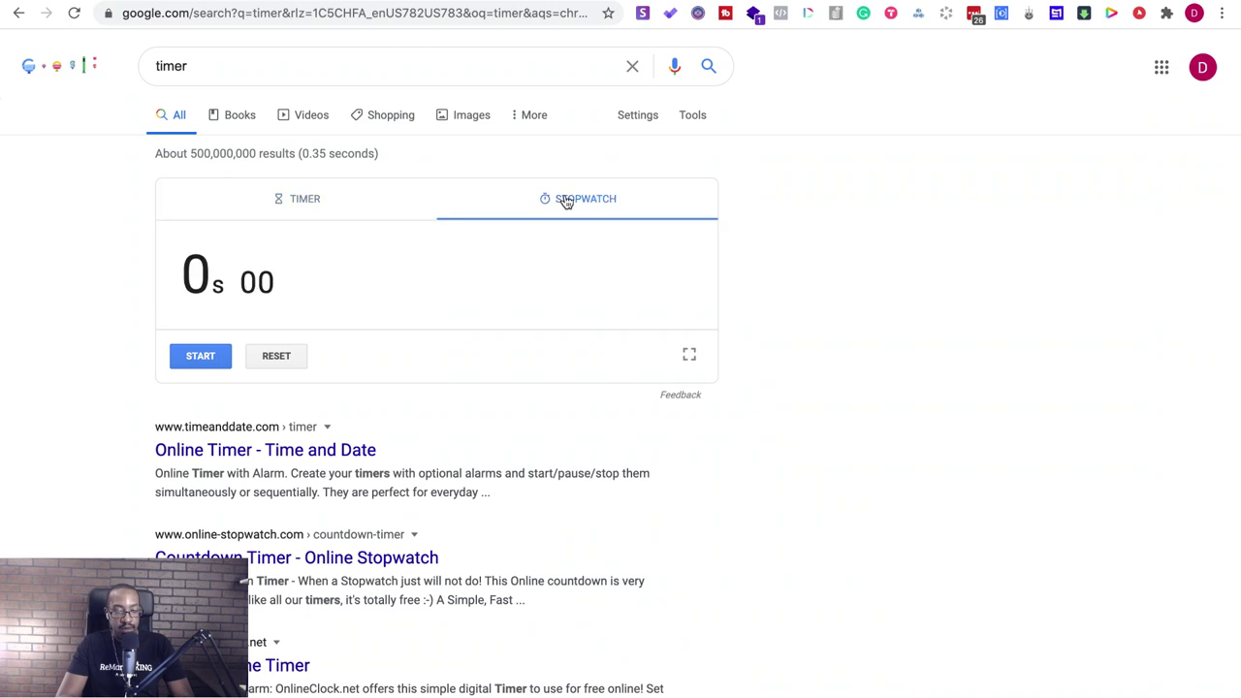
left_click(205, 367)
- Return to Notion, scroll through the recipe page, and switch to The No-Code Cookbook
key("ctrl+Tab")
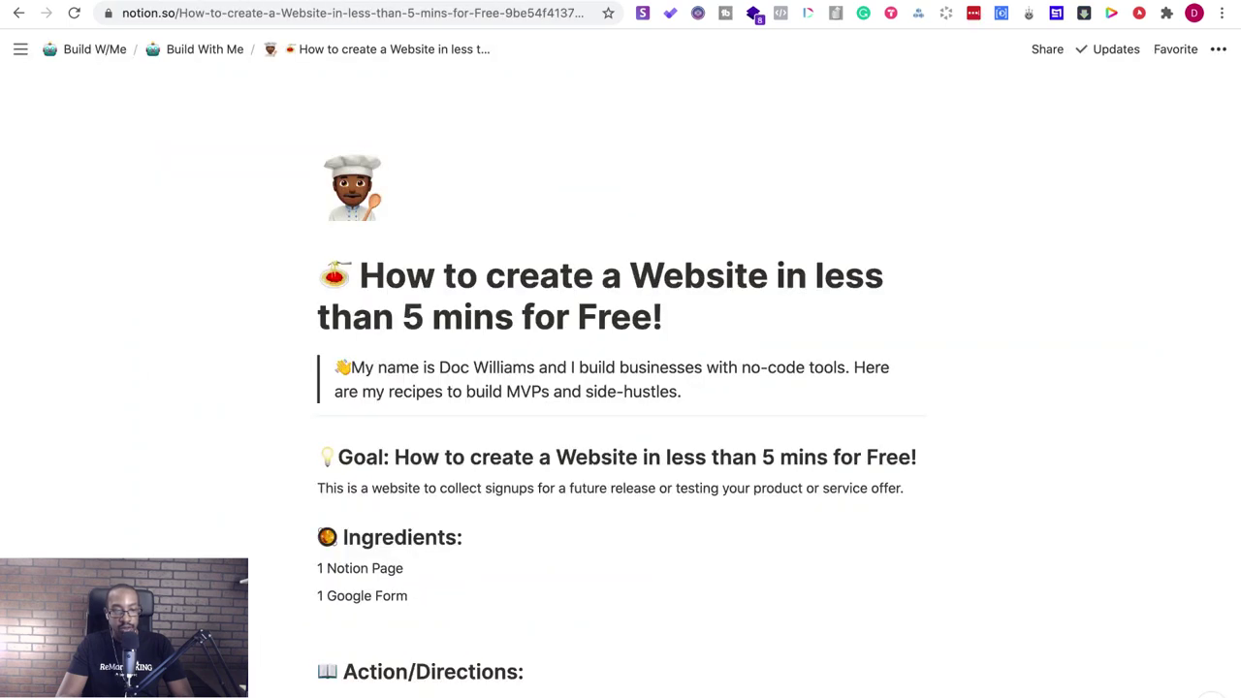
scroll(456, 291, "down", 2)
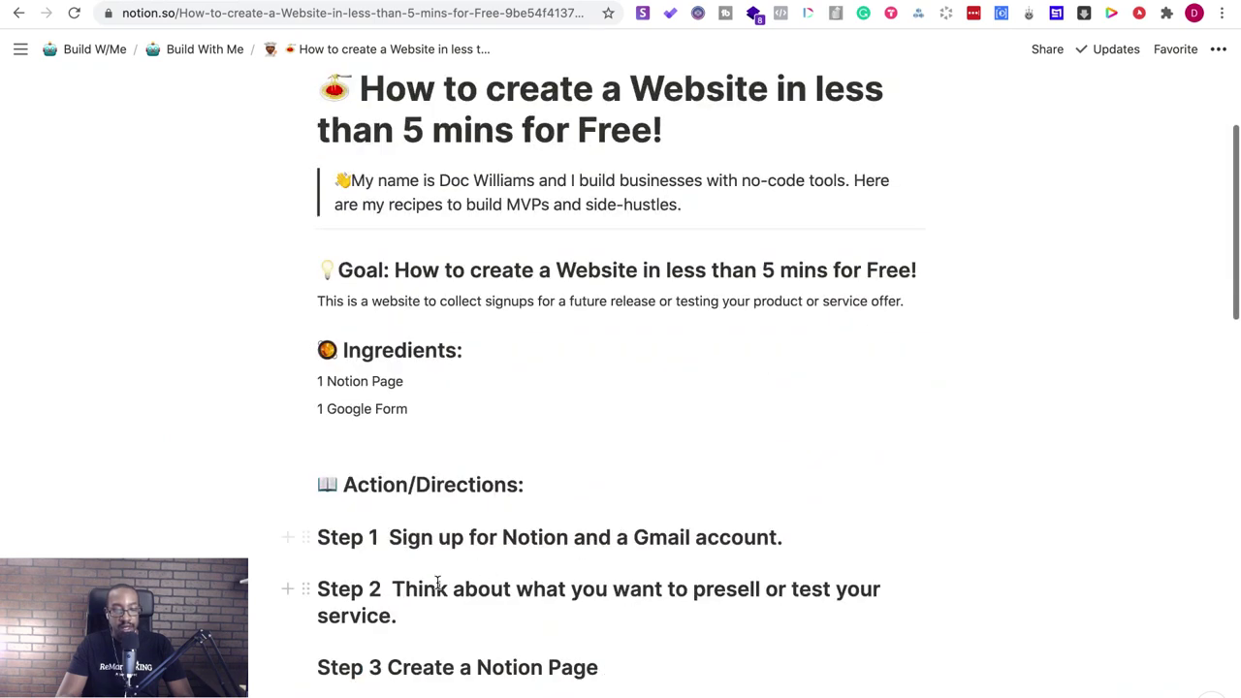
scroll(437, 581, "down", 2)
scroll(437, 582, "down", 4)
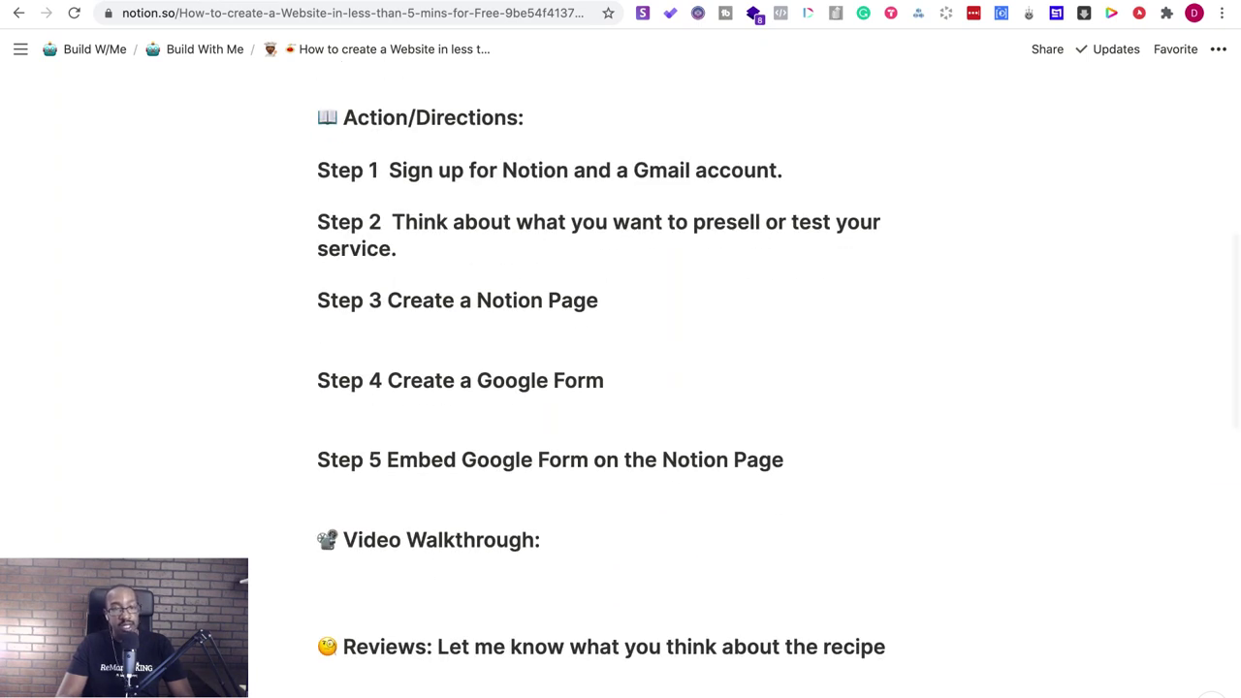
key("super+bracketleft")
- Open a new tab with the Google apps list, then close it to return to The No-Code Cookbook
key("super+t")
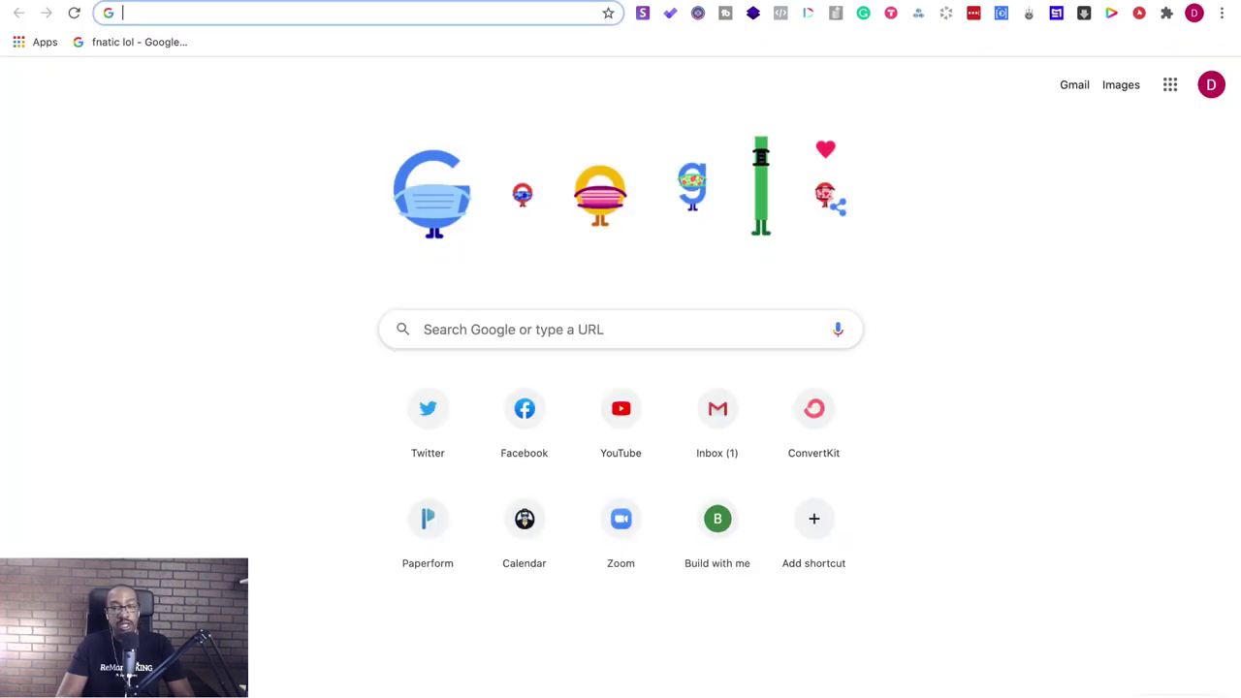
left_click(1174, 87)
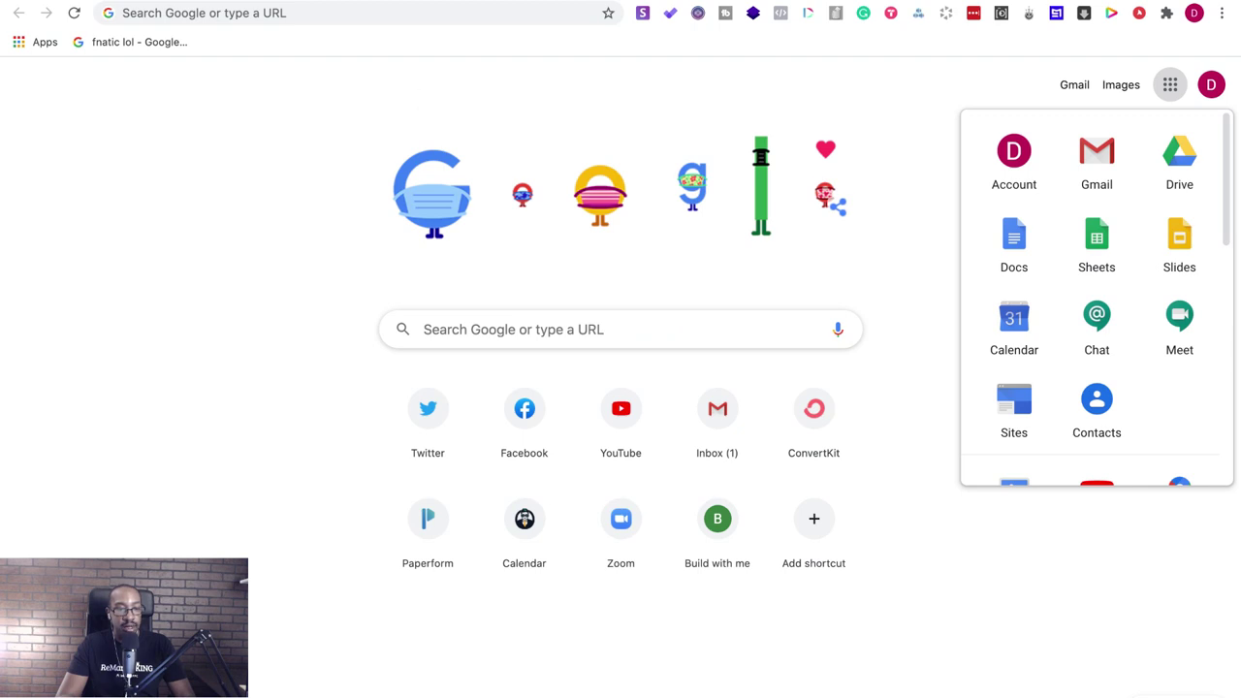
key("super+w")
mouse_move(13, 50)
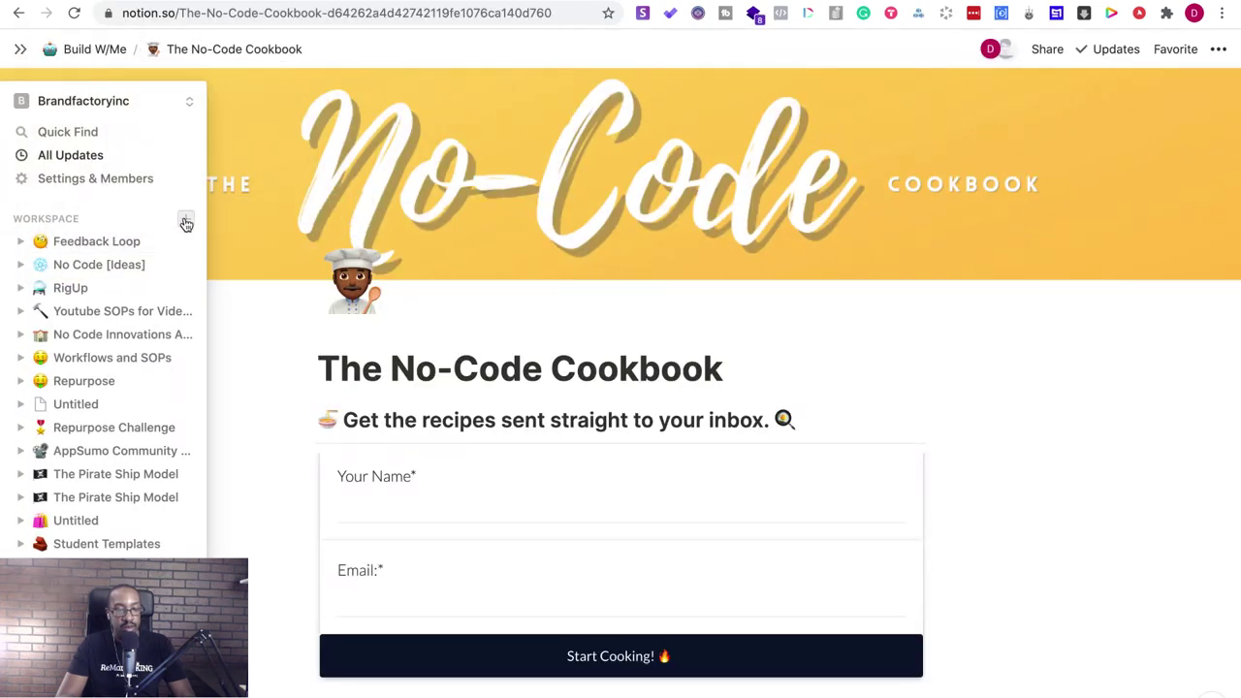
- Add a new page with the dog-face emoji as its icon
left_click(187, 221)
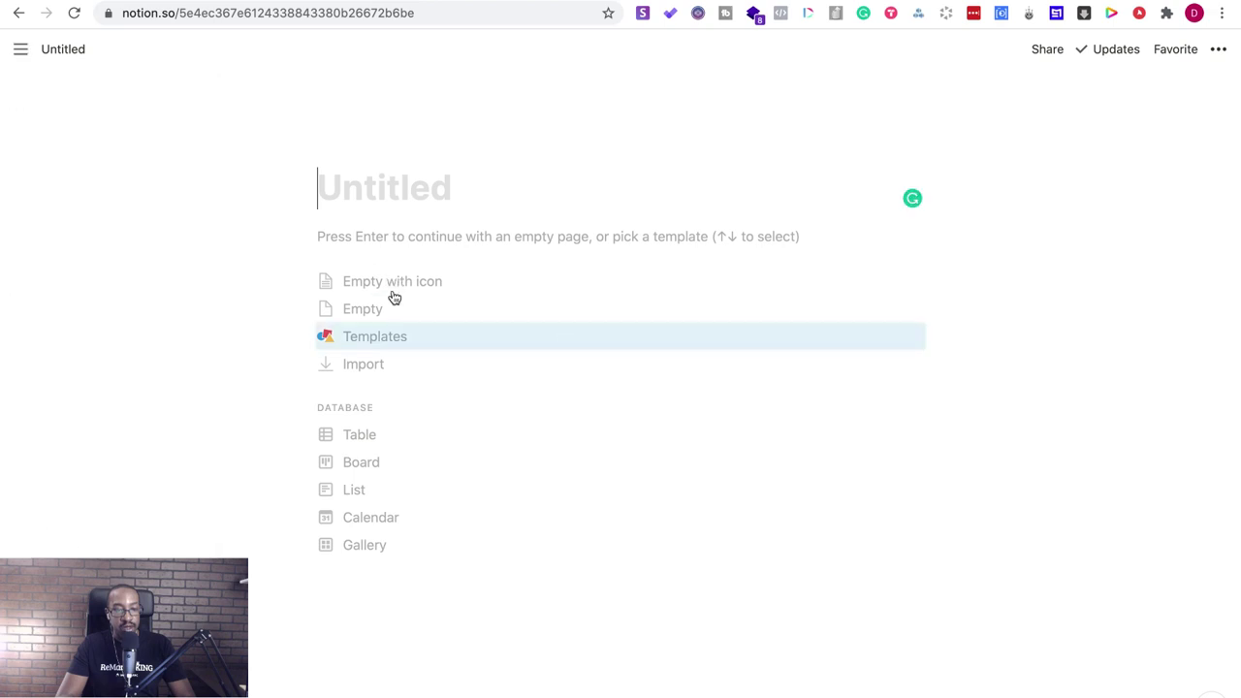
left_click(393, 283)
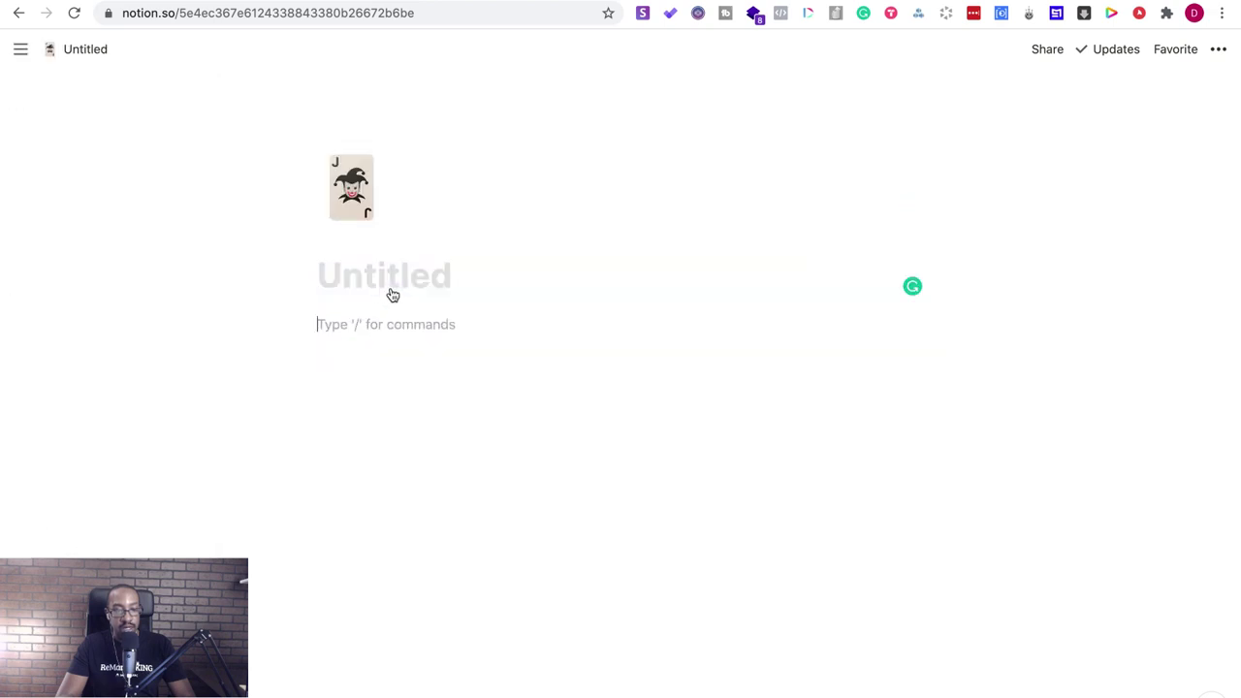
left_click(353, 201)
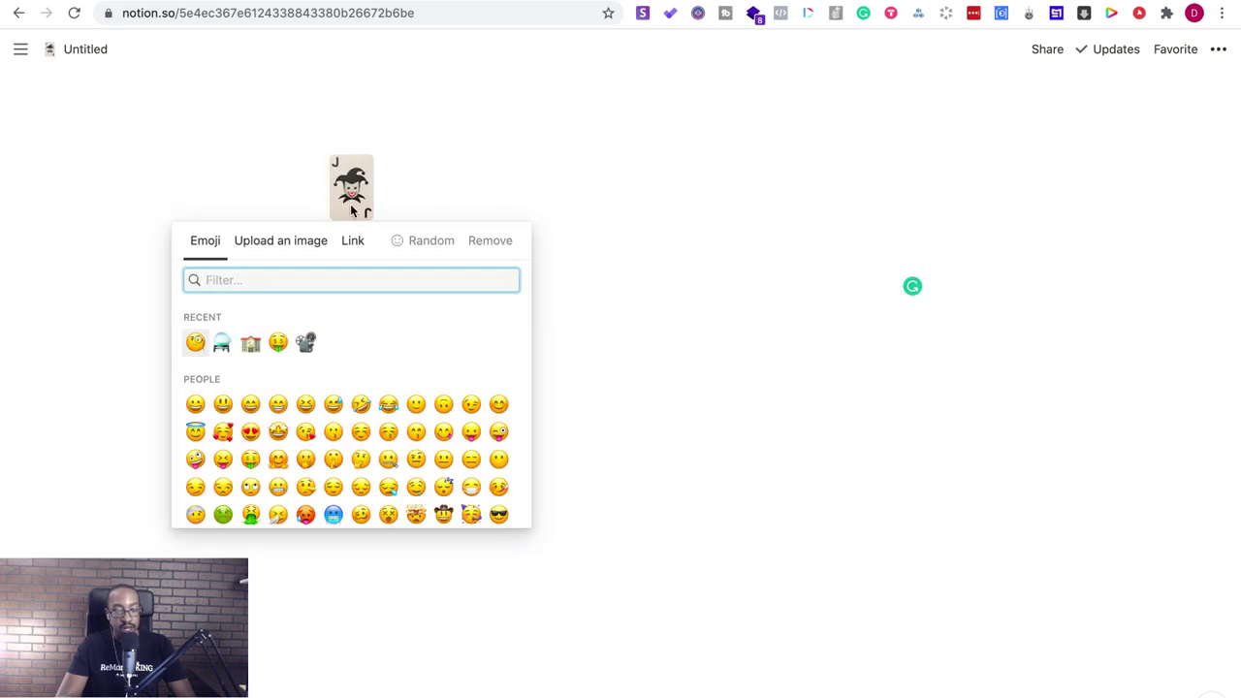
type("dob")
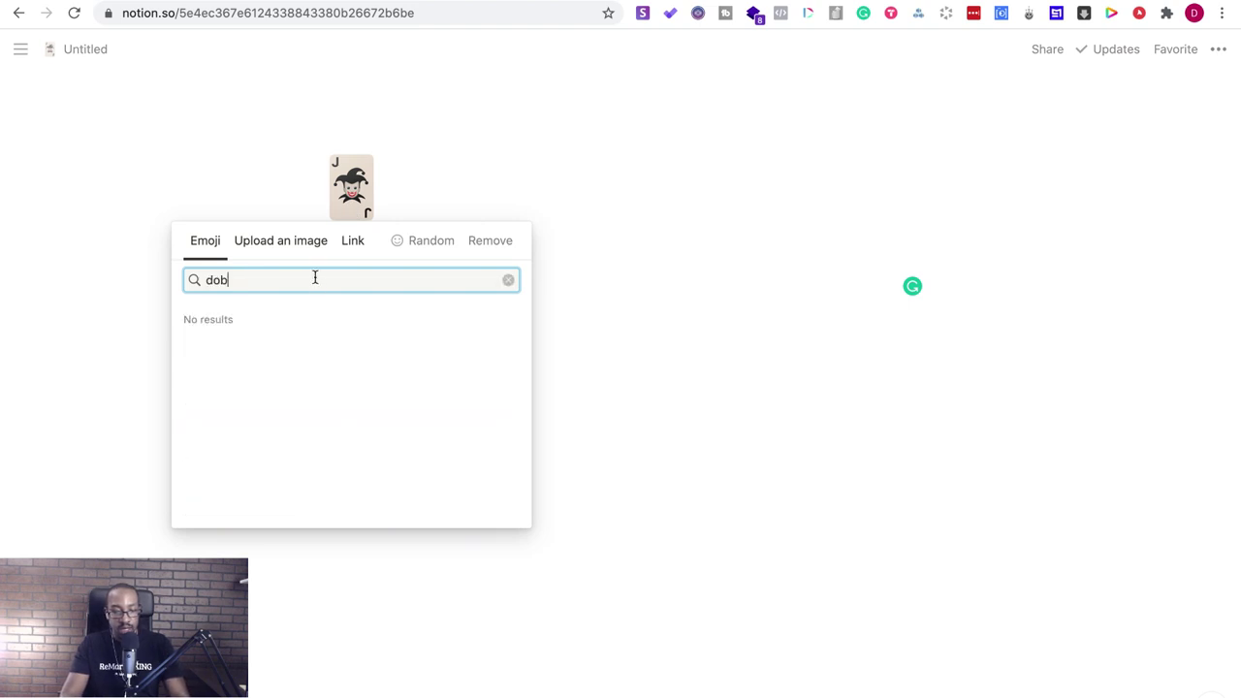
key("BackSpace")
type("g")
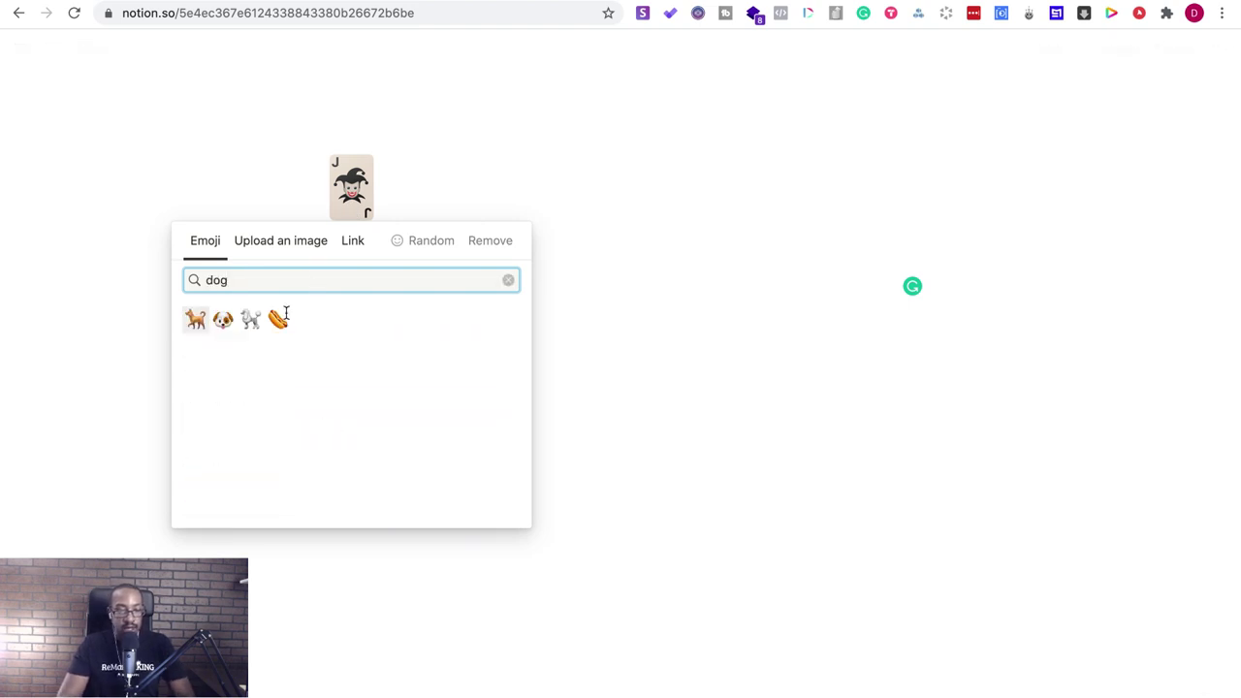
left_click(223, 319)
- Paste 'Pet Trainer Coaching' as the new page's title and start a block below it
left_click(369, 286)
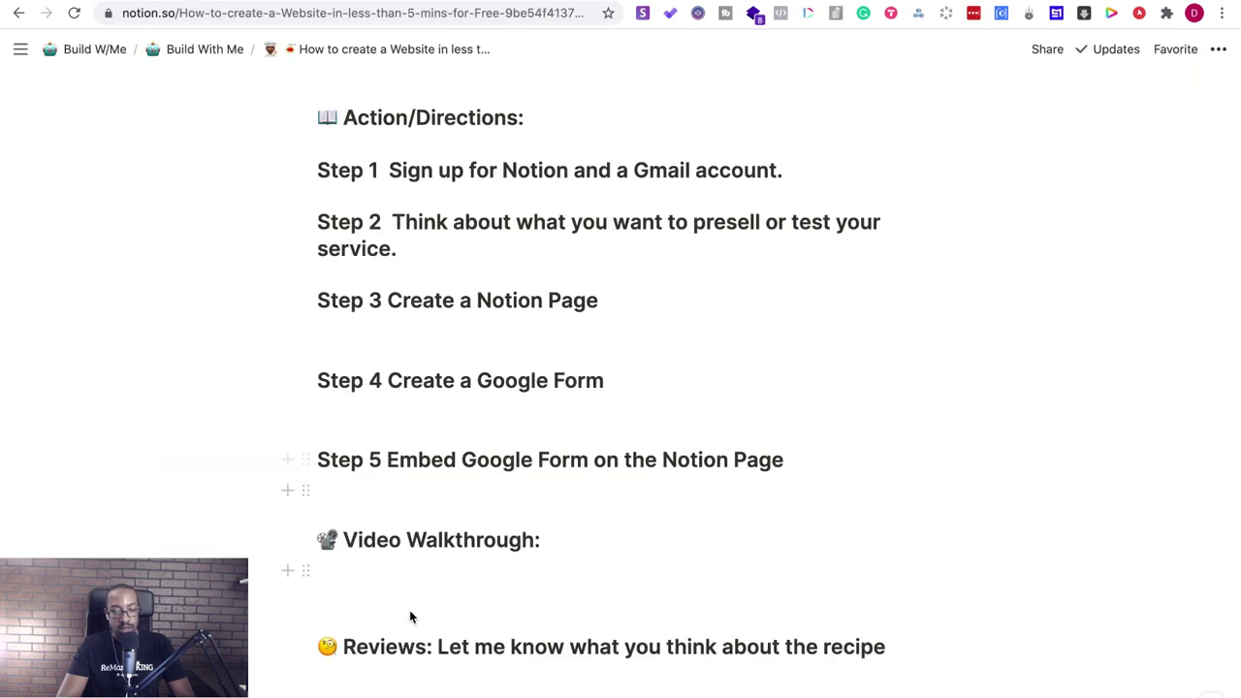
scroll(410, 610, "down", 15)
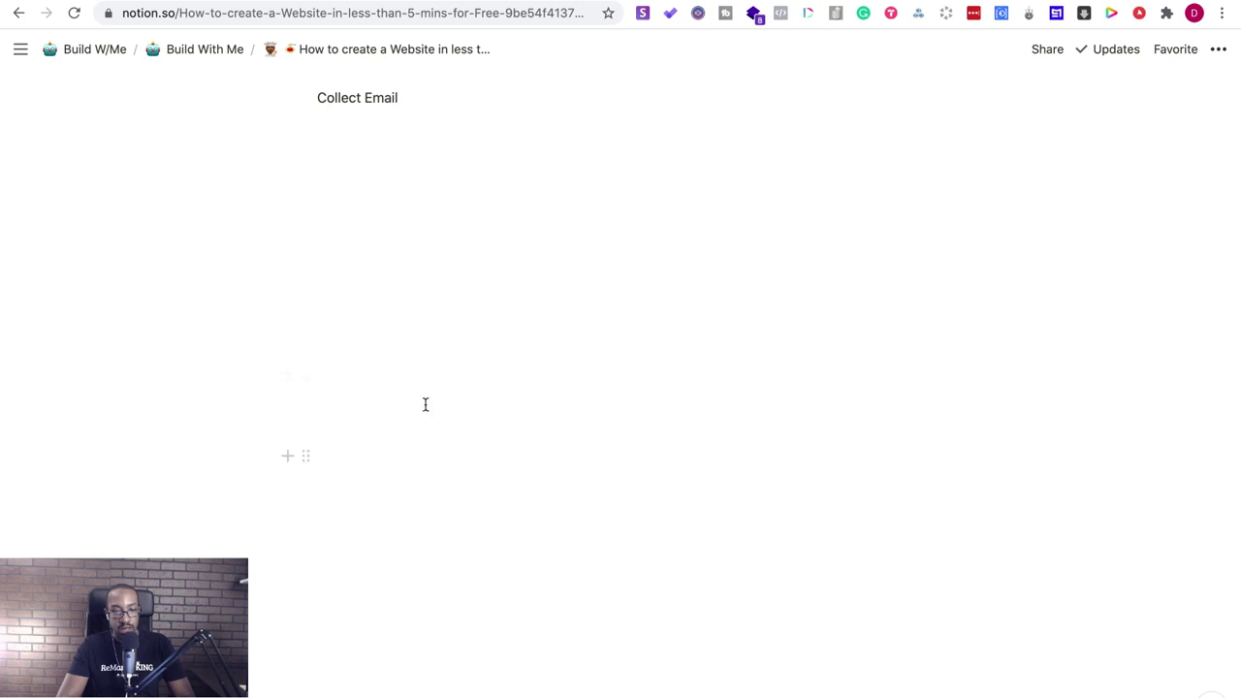
scroll(424, 405, "up", 3)
triple_click(315, 153)
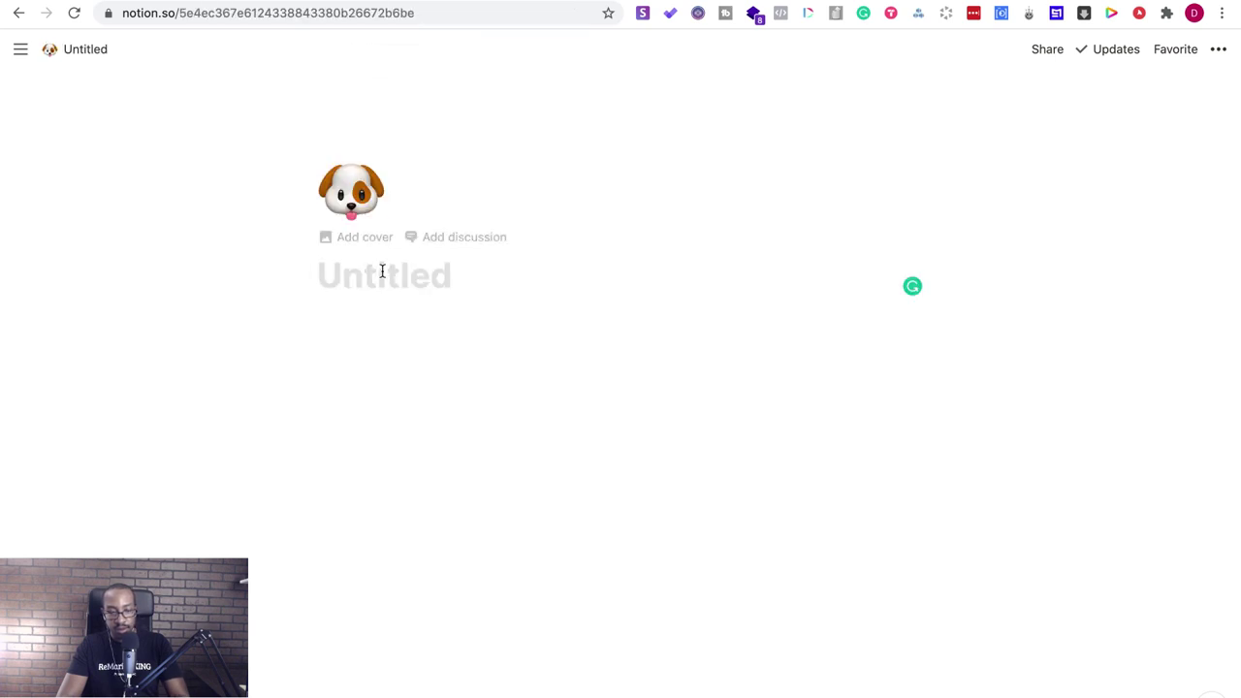
type("Pet Trainer Coaching")
key("Return")
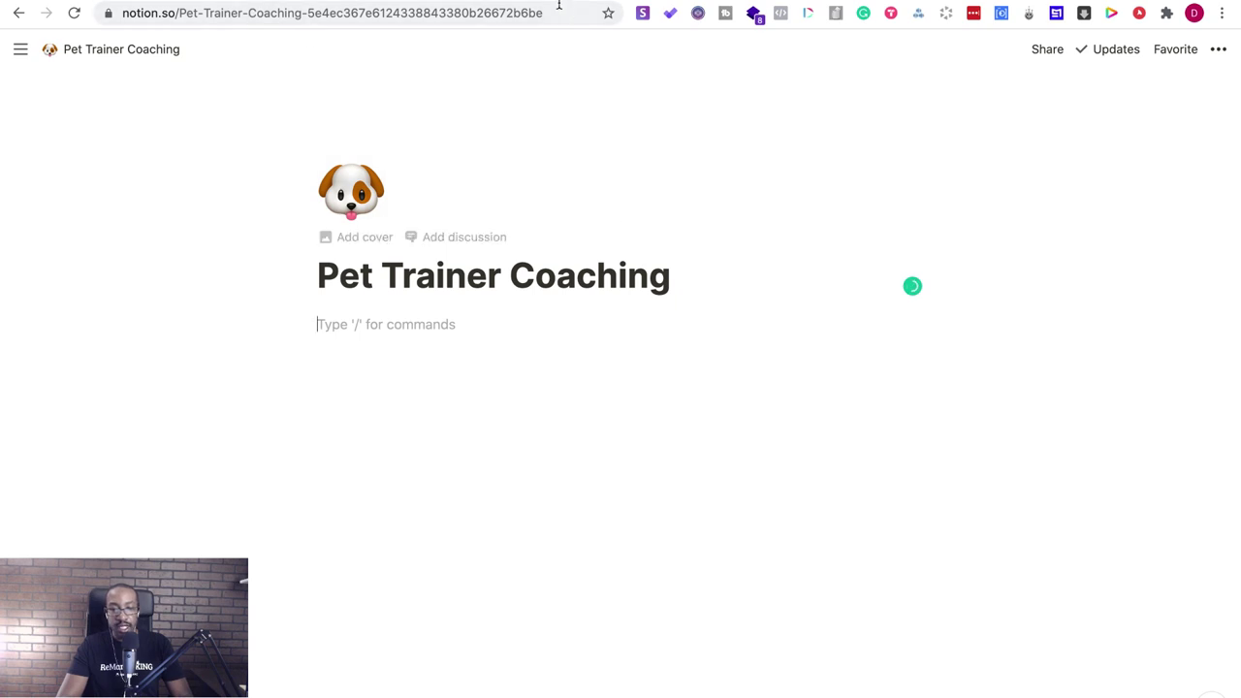
key("ctrl+t")
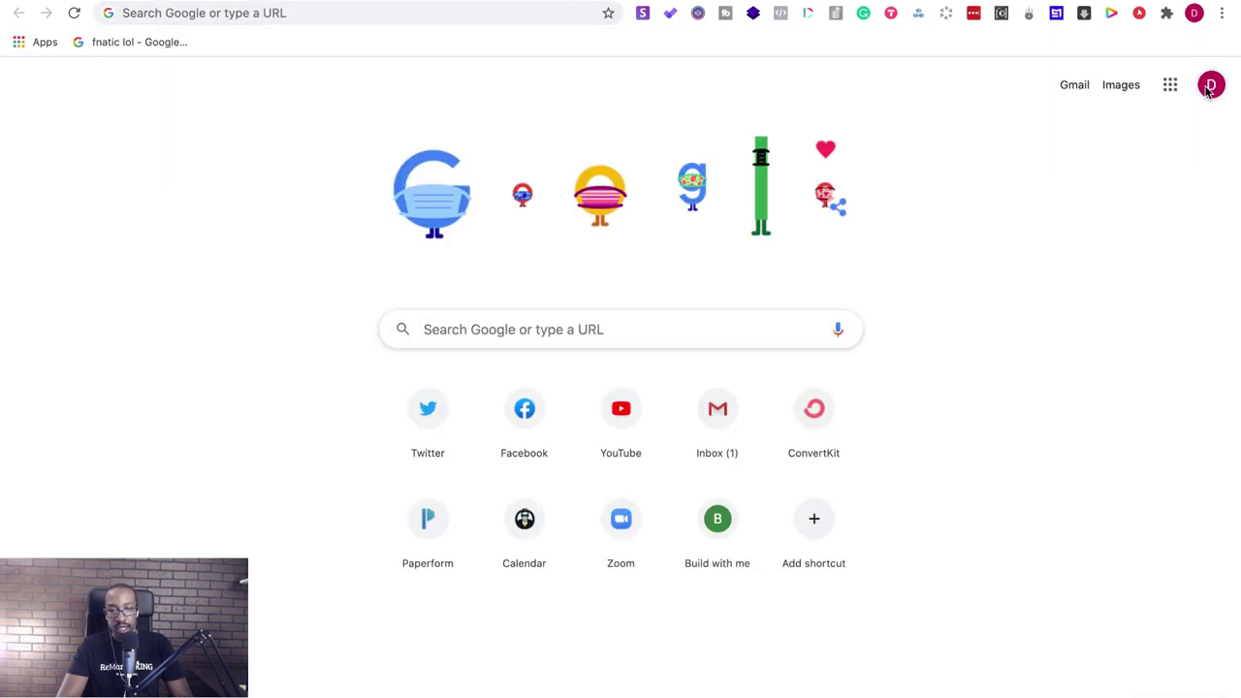
- Load forms.google.com in the new Chrome tab
left_click(1173, 89)
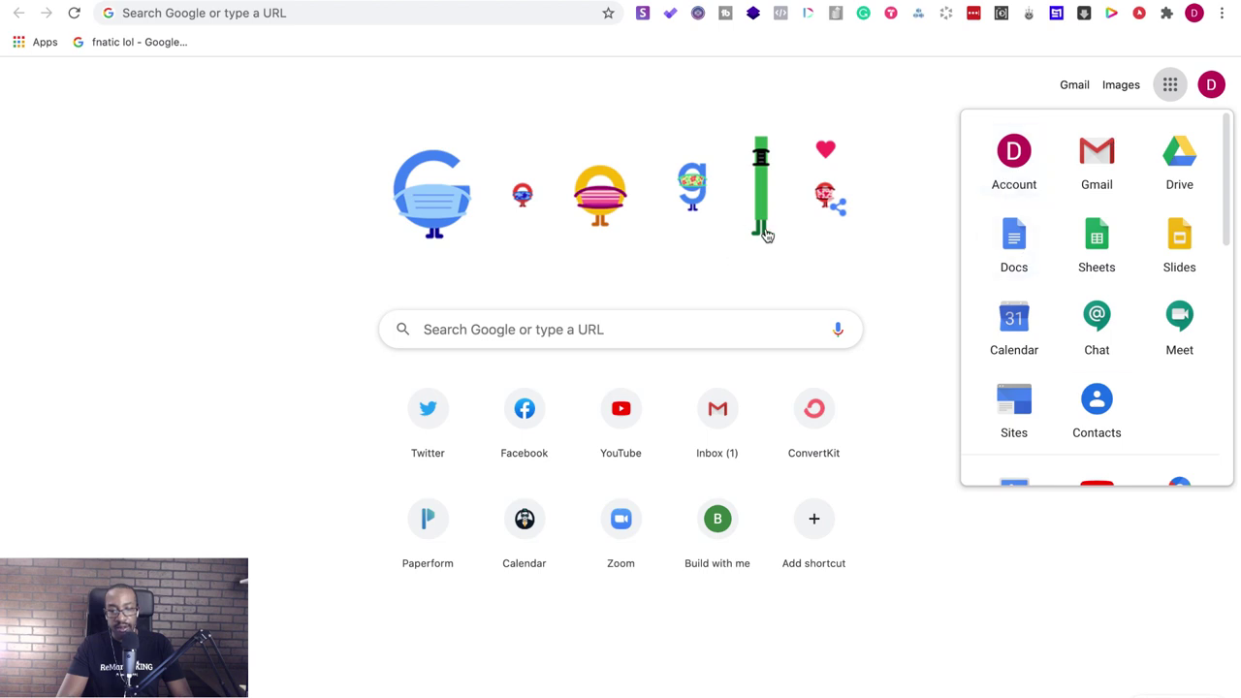
scroll(1121, 330, "down", 3)
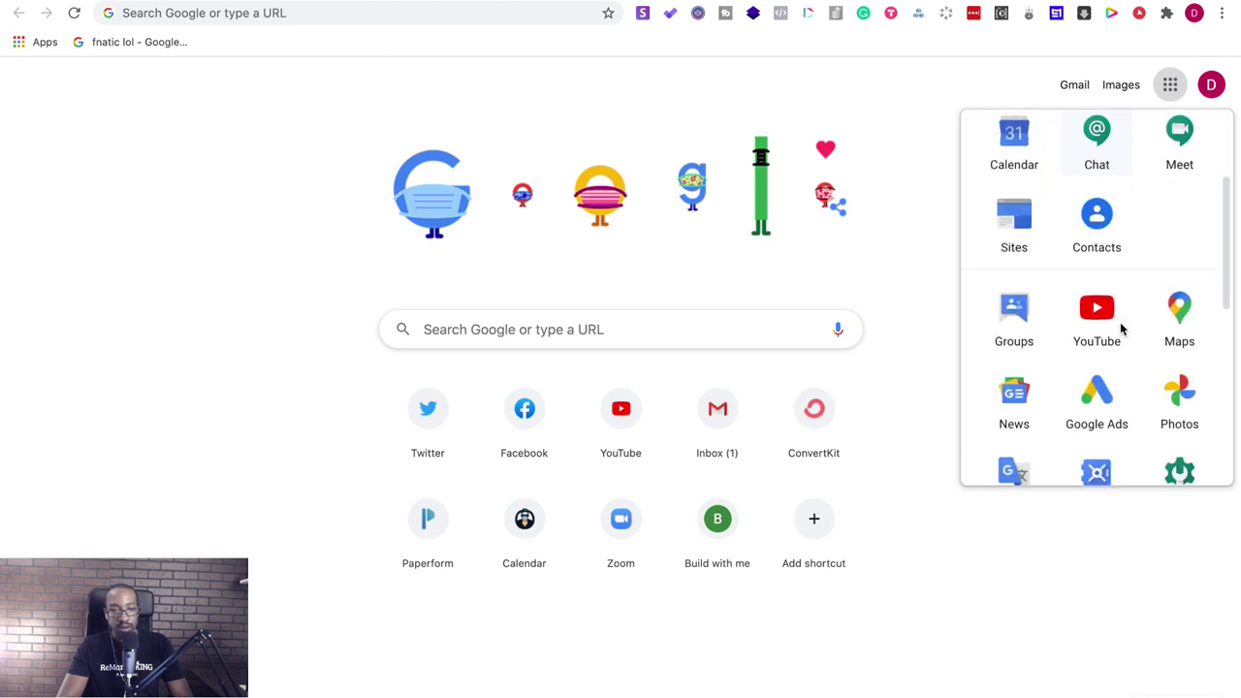
left_click(335, 26)
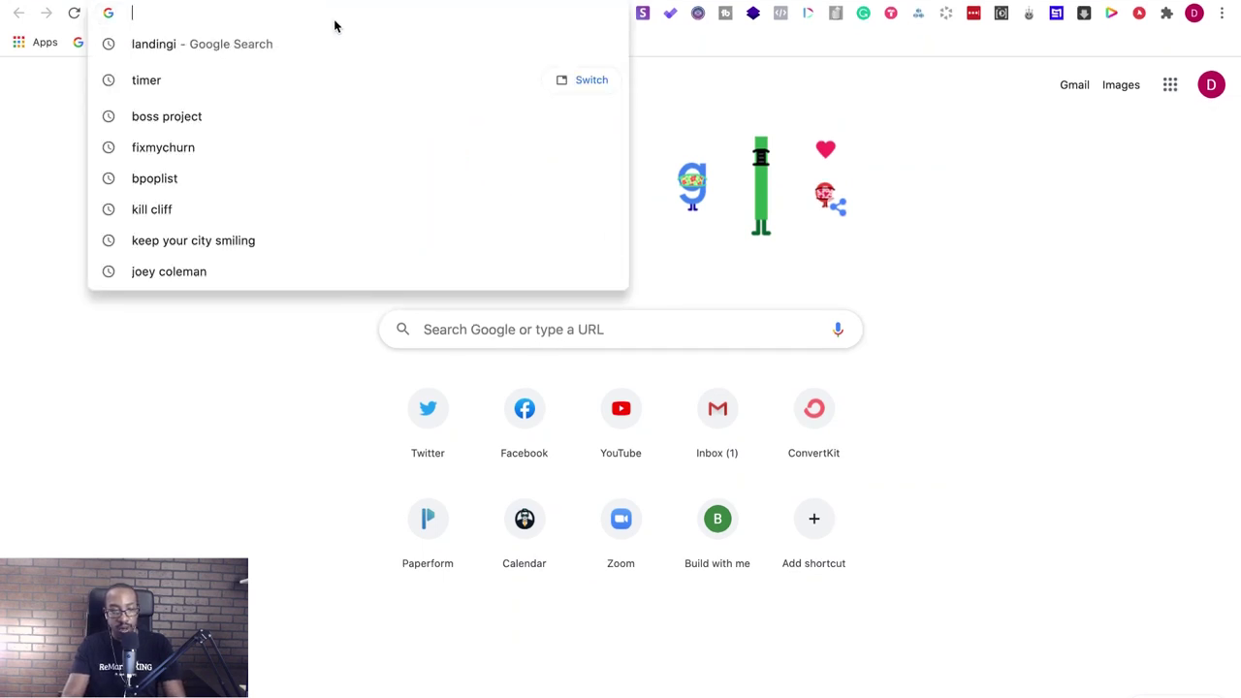
type("forms.")
key("Return")
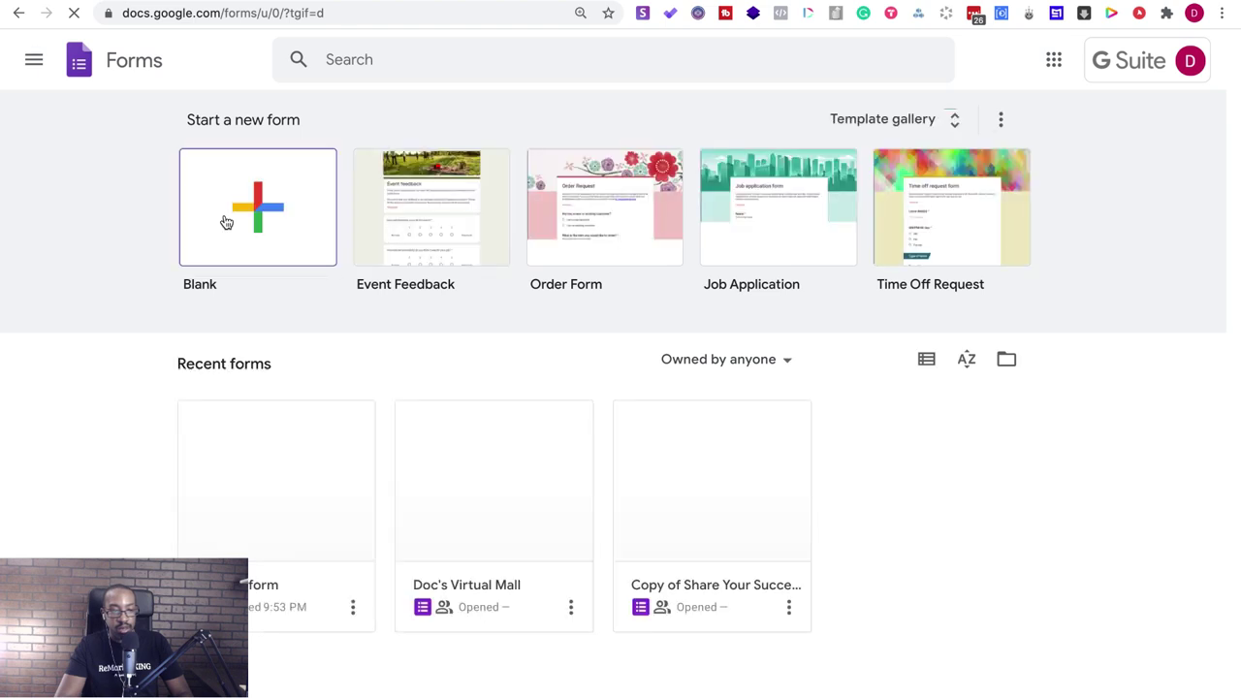
- Create a blank form titled 'Sign Up for Training Tips', dismissing the tip popup
left_click(226, 223)
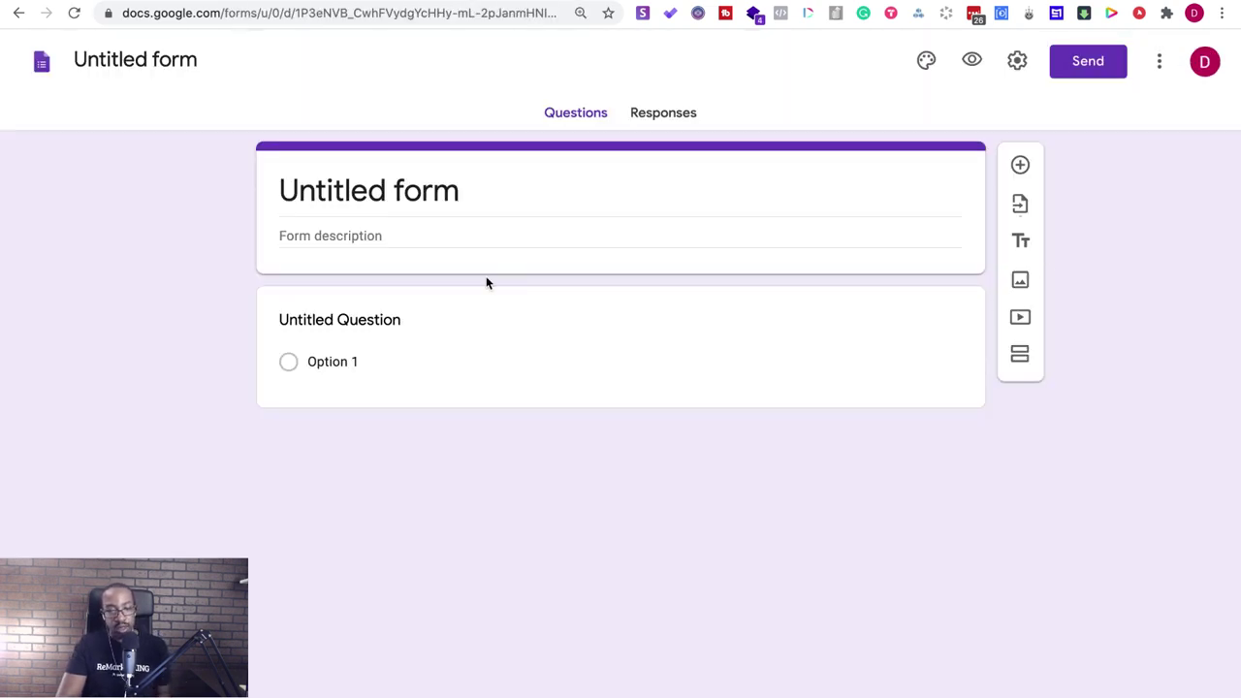
left_click(407, 192)
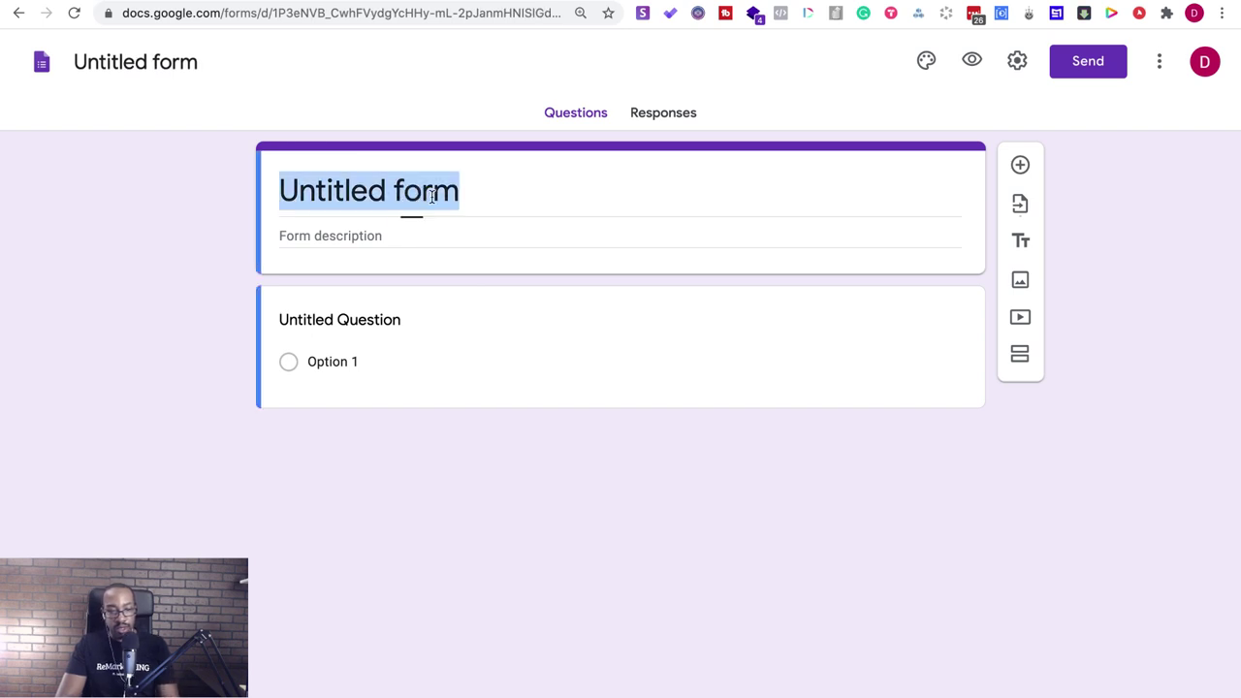
type("Pet Trainer Coaching")
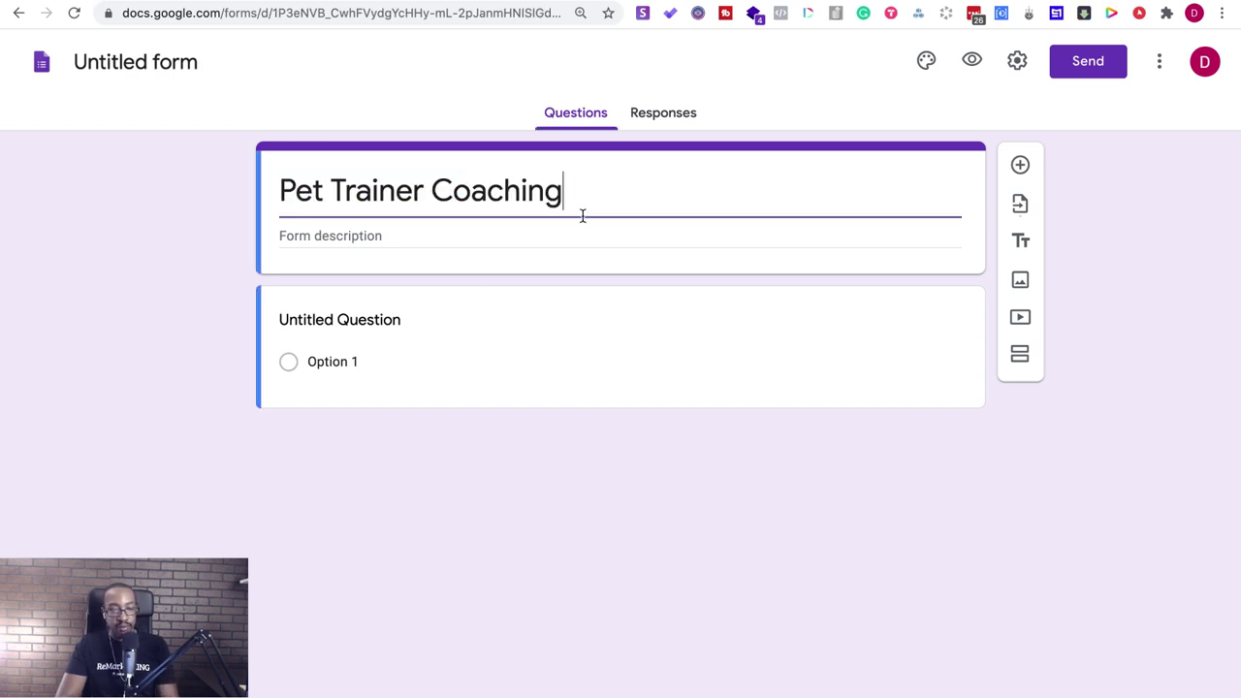
left_click(433, 195)
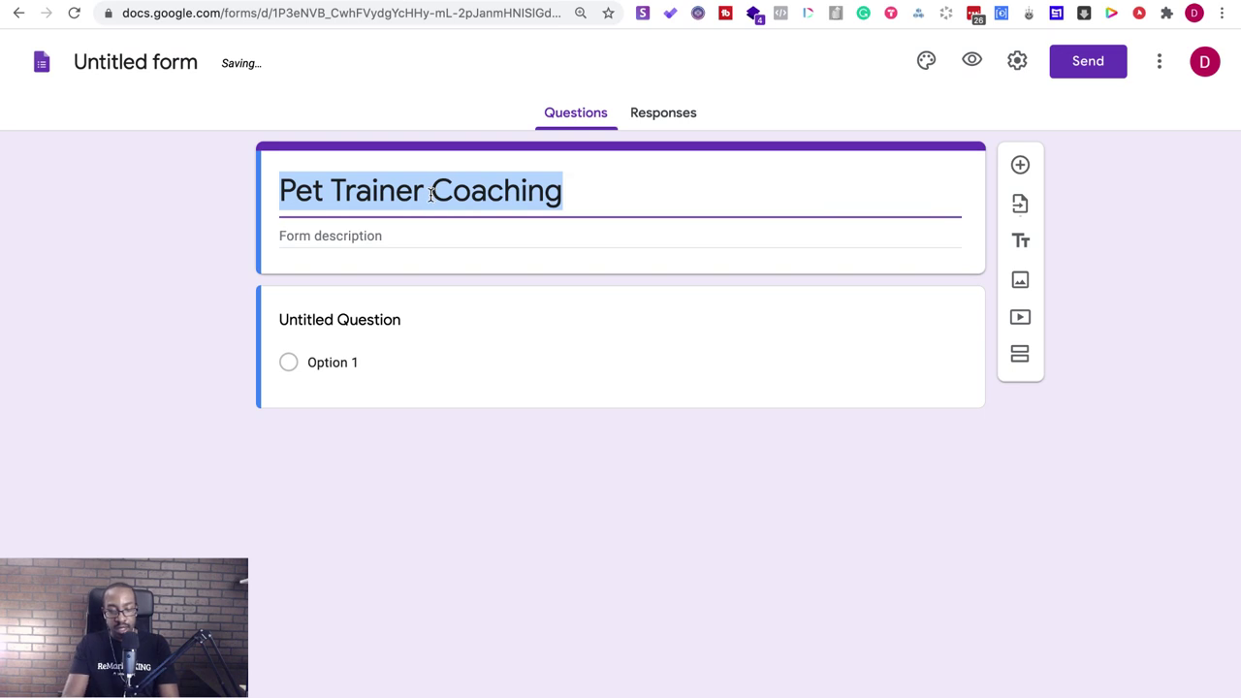
type("G")
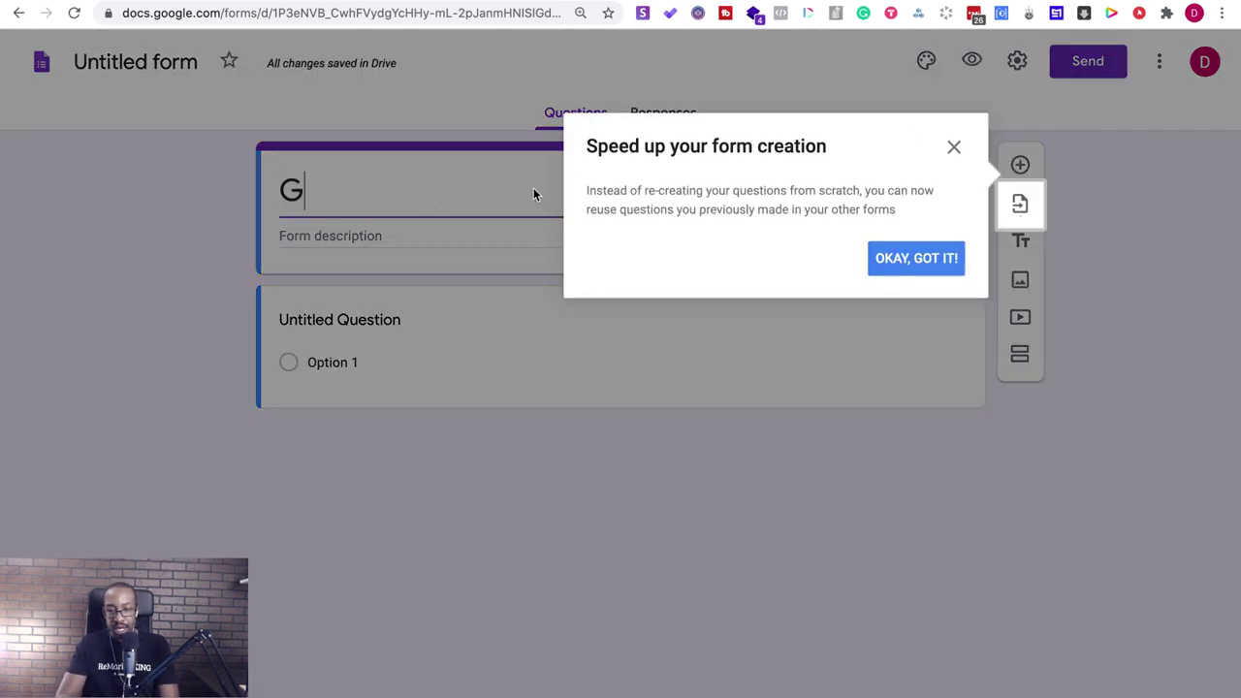
left_click(919, 261)
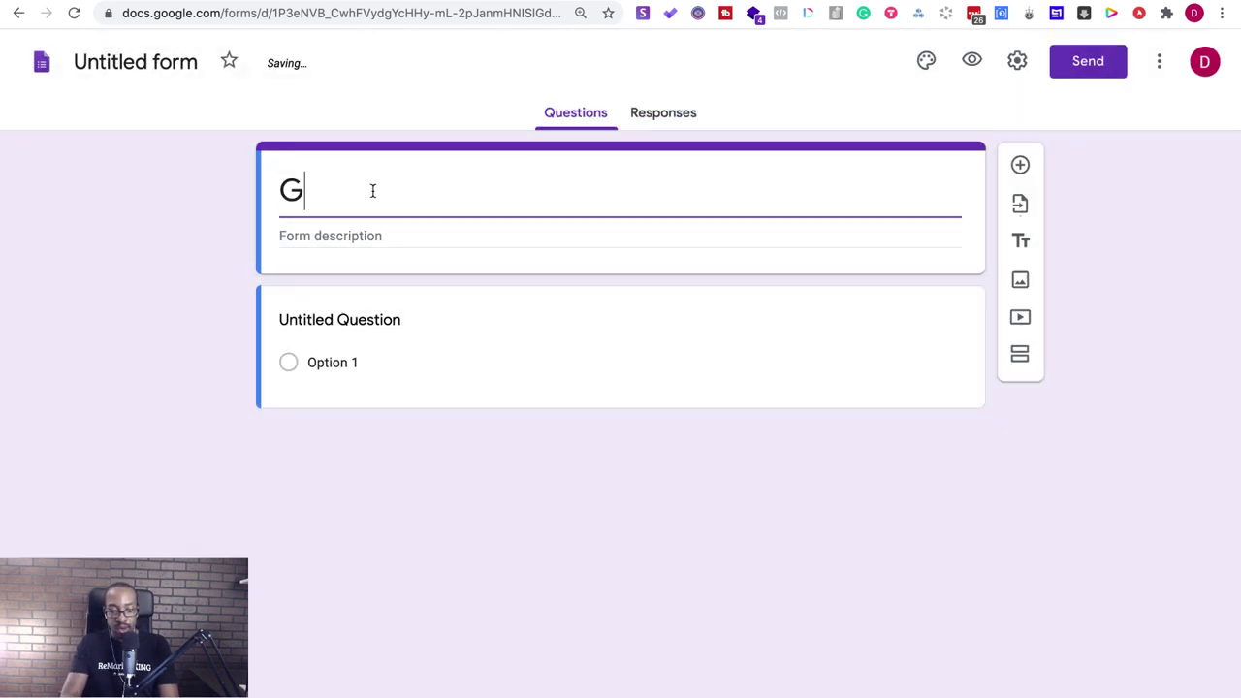
type("et")
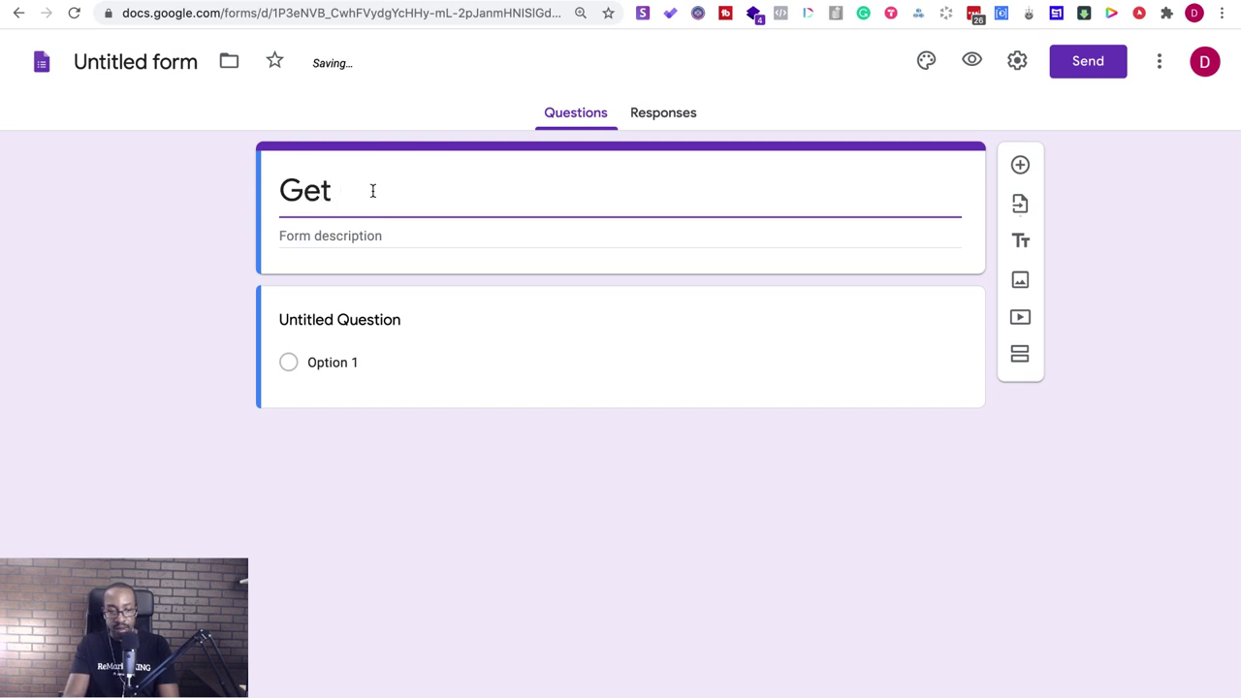
key("BackSpace")
key("BackSpace")
key("BackSpace")
key("BackSpace")
type("Sign Up for Training Tips")
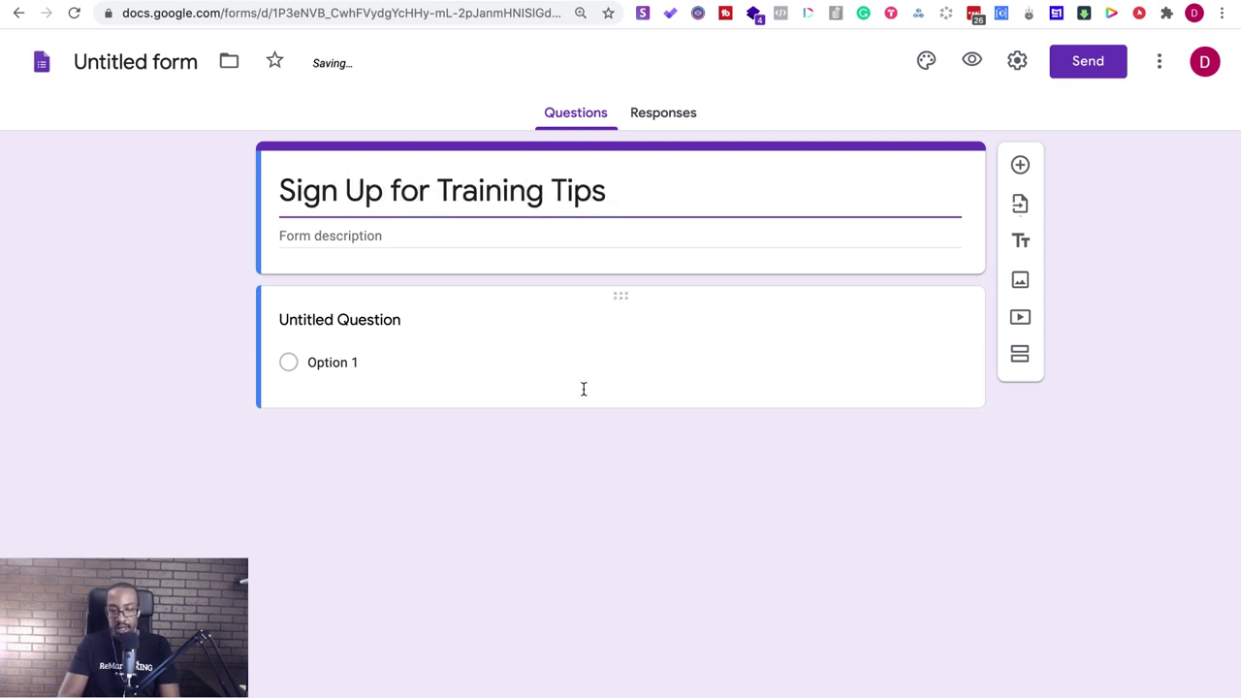
- Make the first question a required short answer and add a second short-answer question
left_click(424, 328)
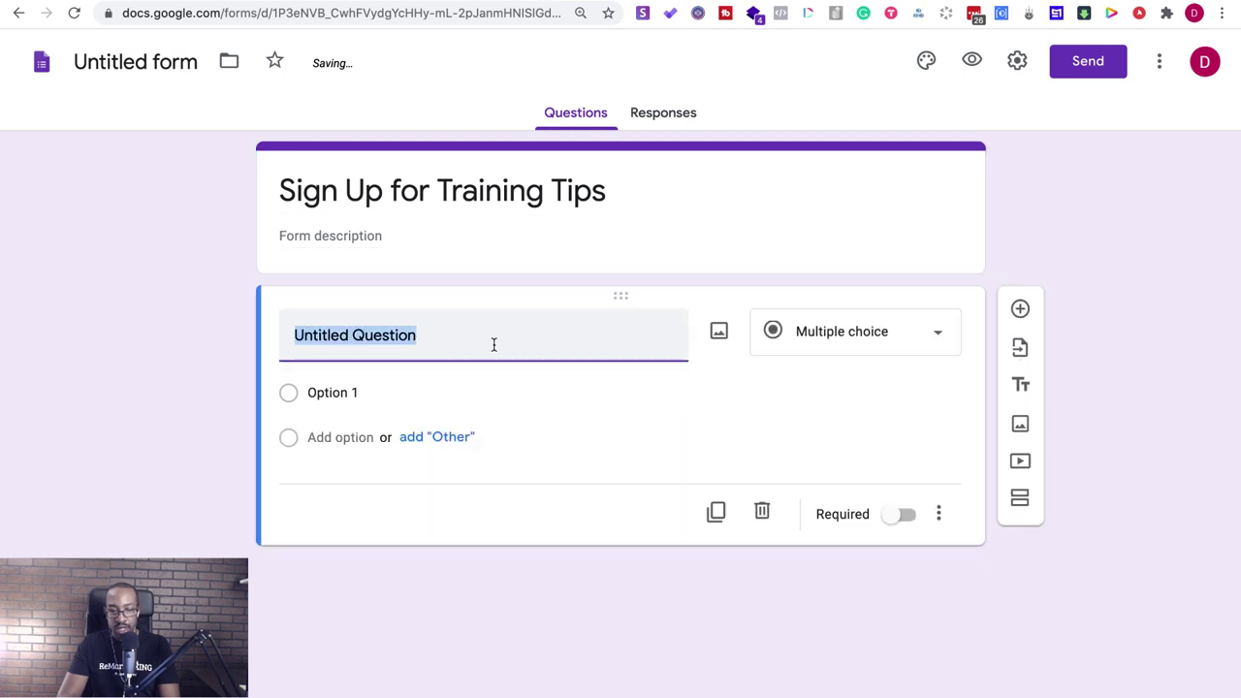
left_click(900, 332)
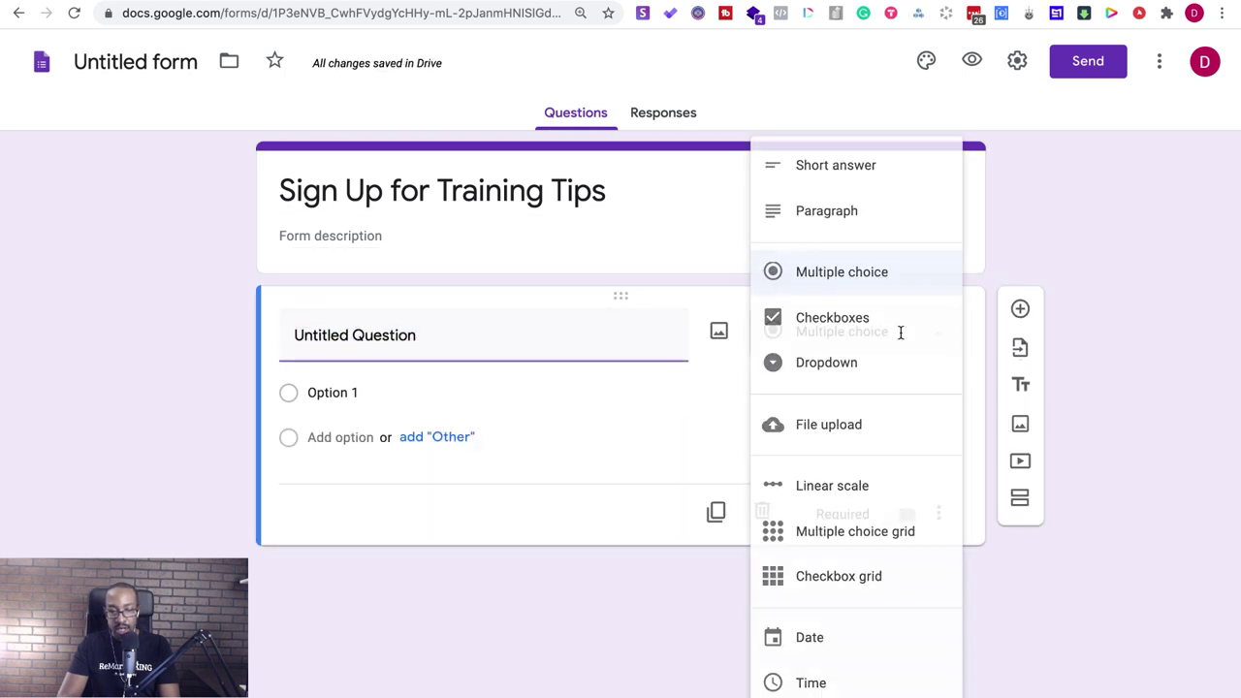
left_click(881, 168)
left_click(891, 488)
left_click(1021, 309)
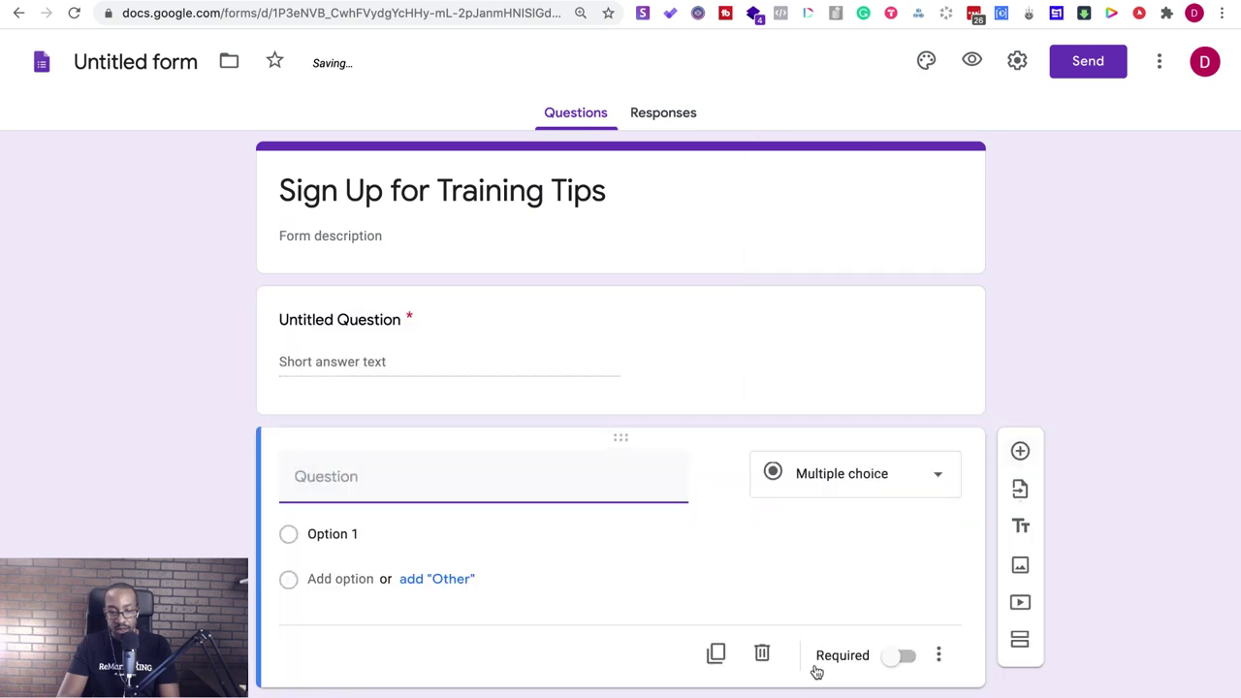
left_click(886, 472)
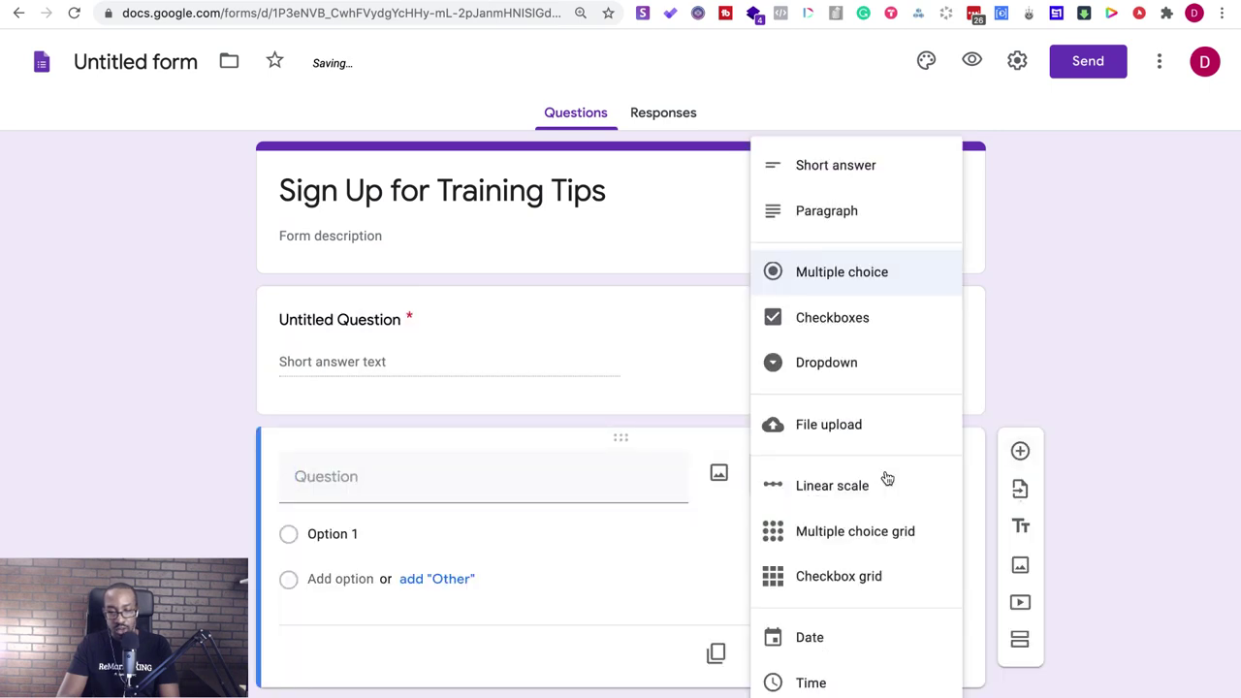
left_click(830, 166)
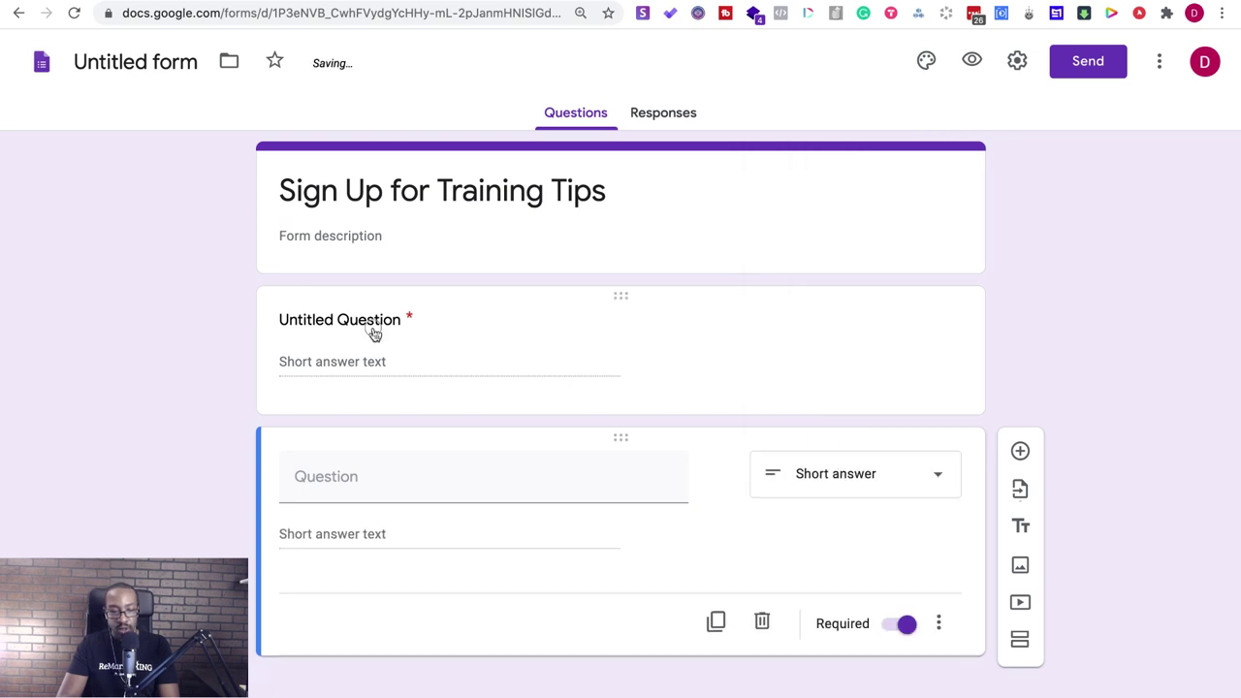
- Name the two questions 'First Name' and 'Email'
left_click(374, 328)
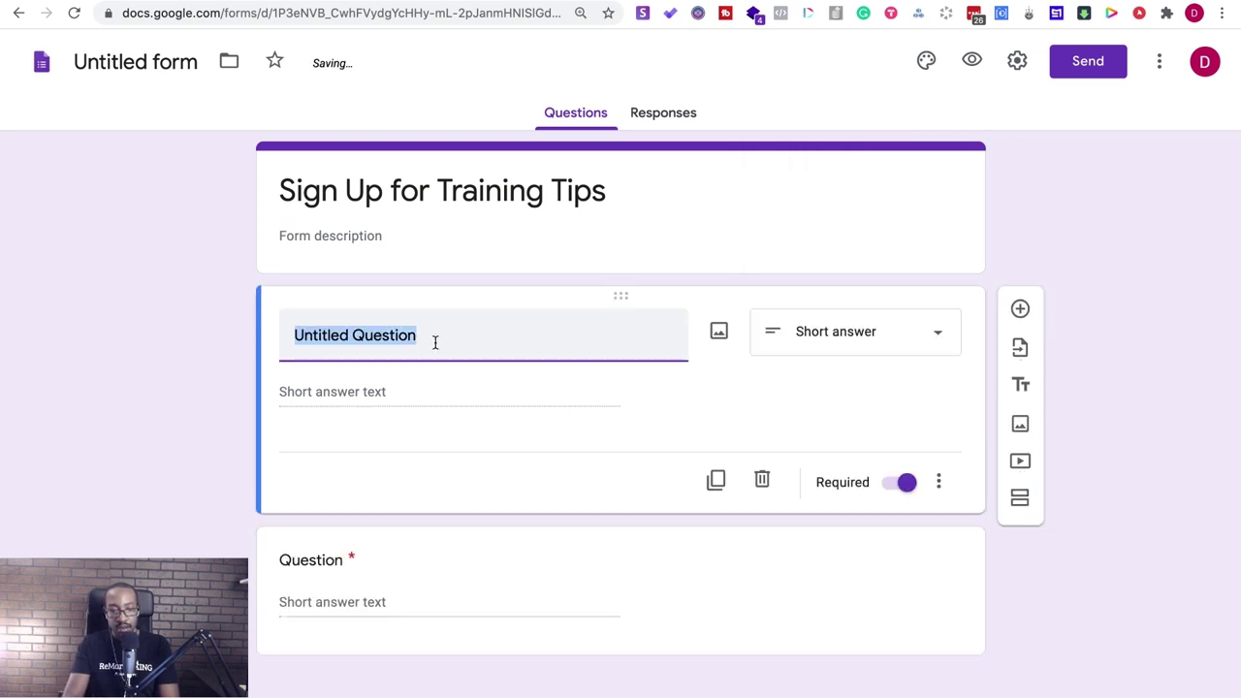
type("First Name")
left_click(337, 561)
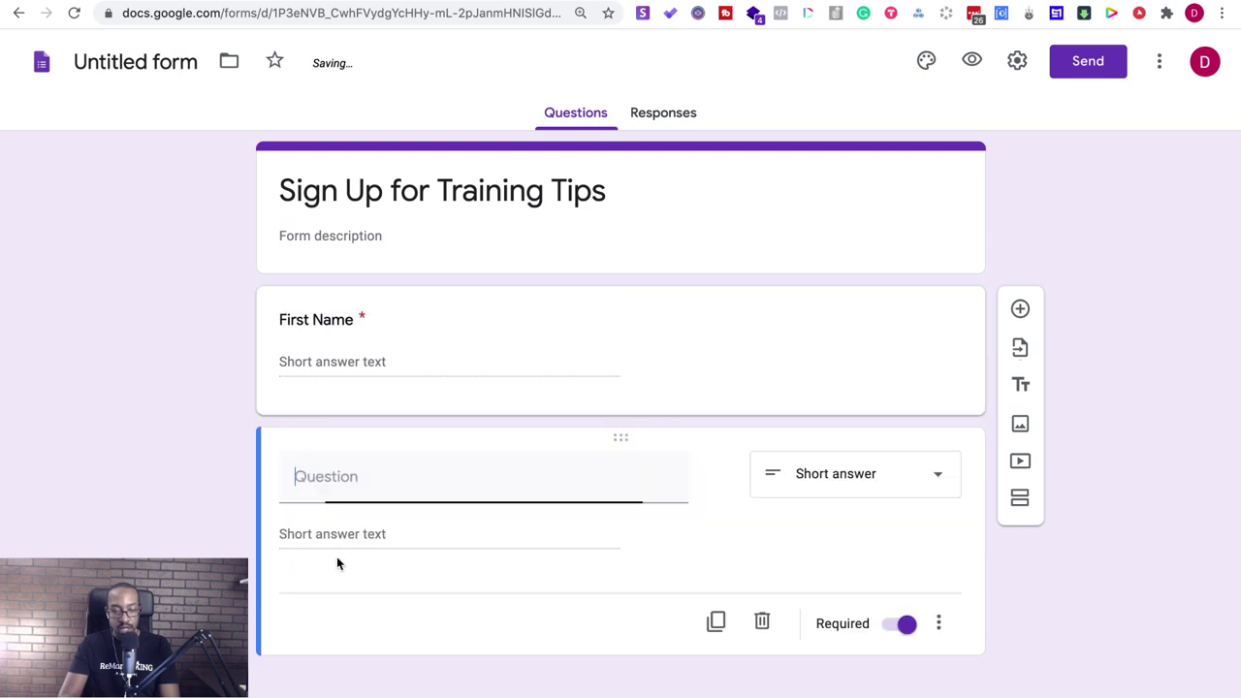
type("Email")
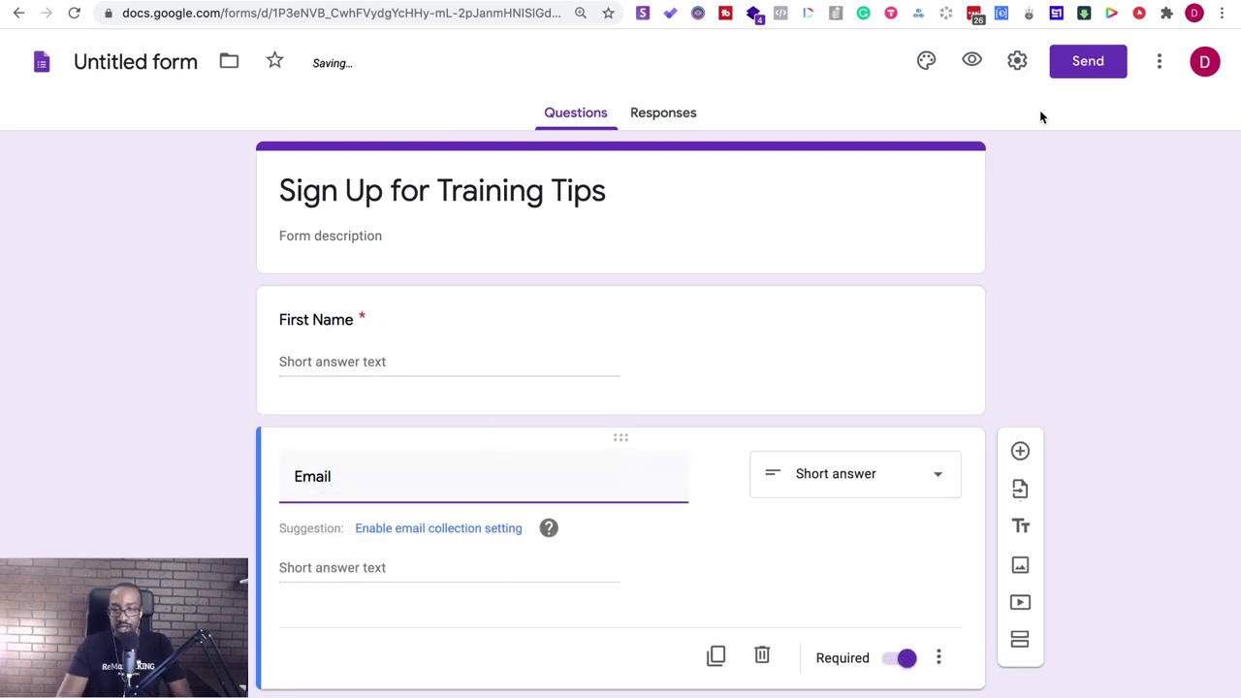
- Give the form a grey theme colour with the lightest background
left_click(926, 61)
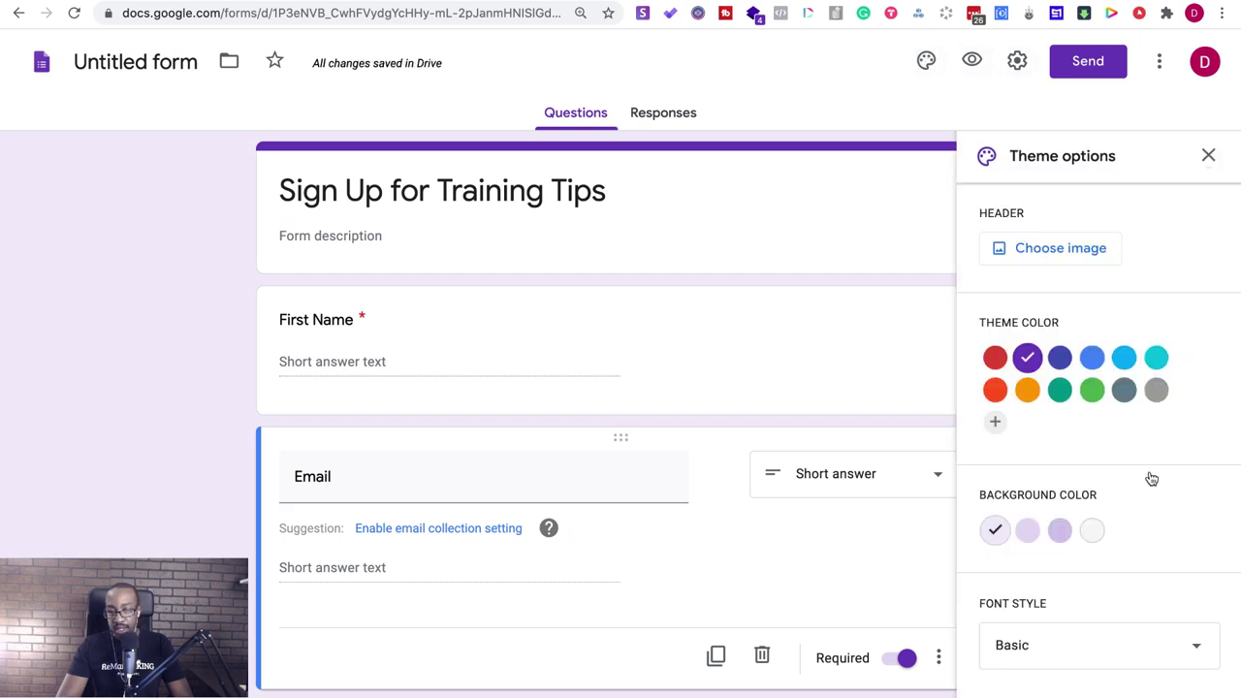
left_click(1156, 388)
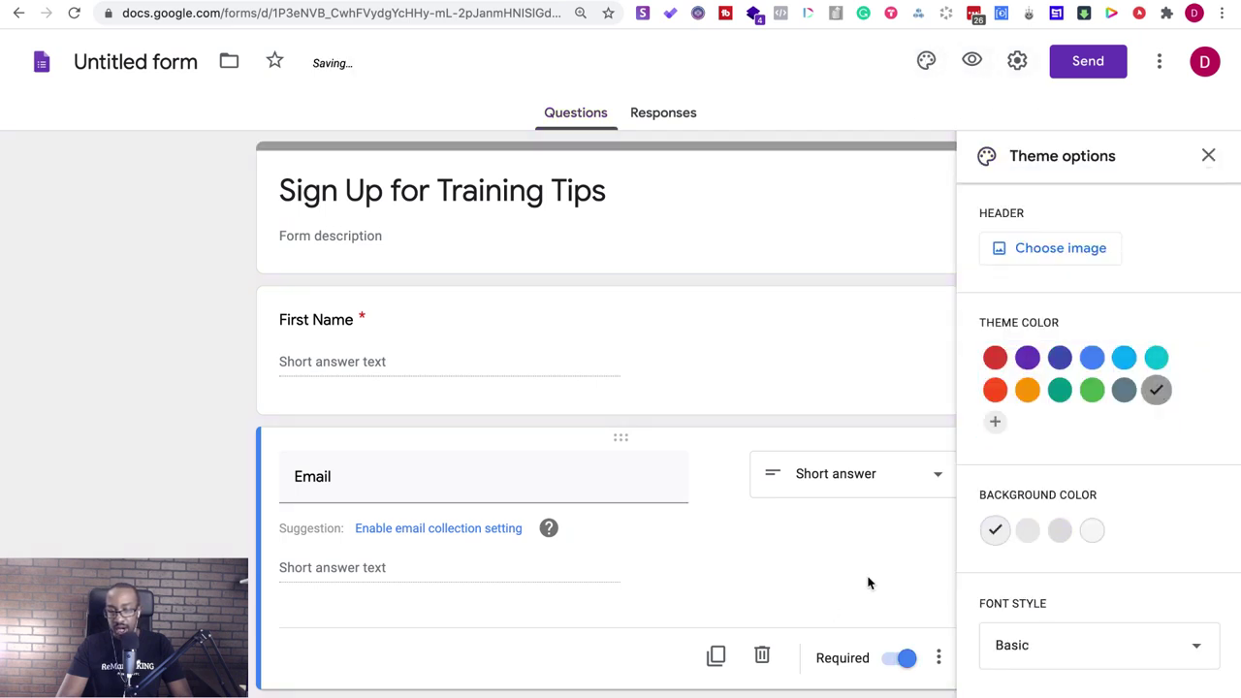
left_click(1092, 530)
left_click(1208, 155)
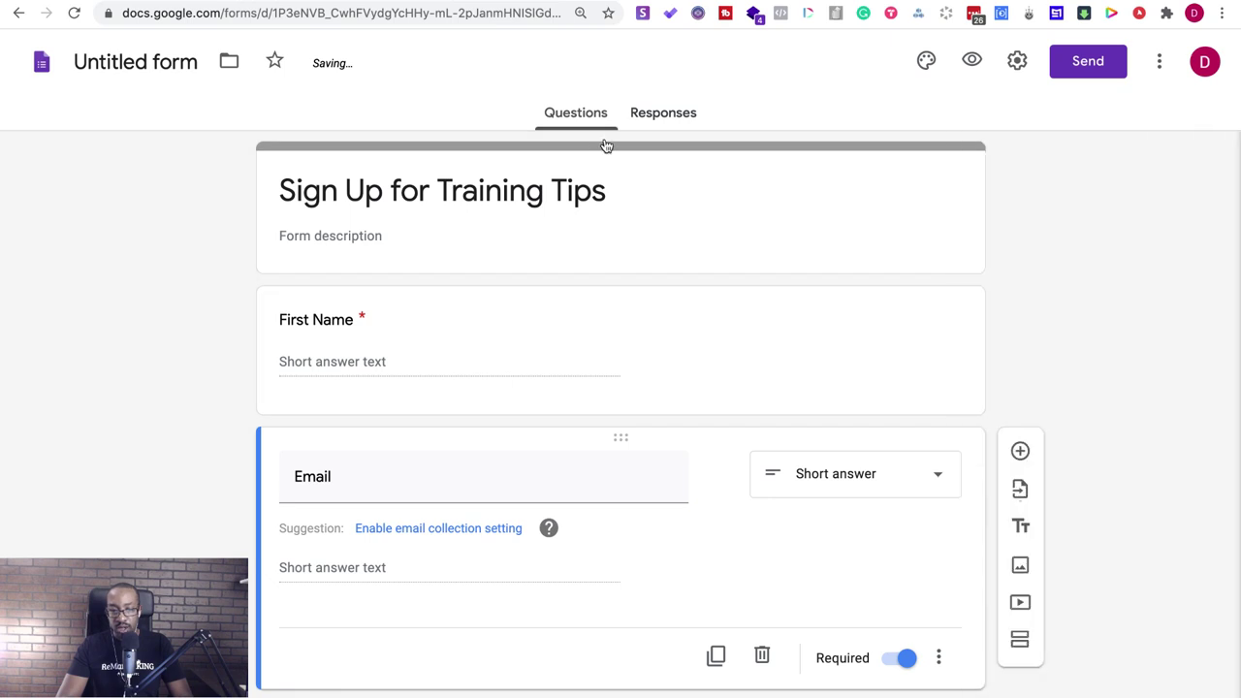
- Turn on collecting email addresses in the form settings and save
left_click(1016, 61)
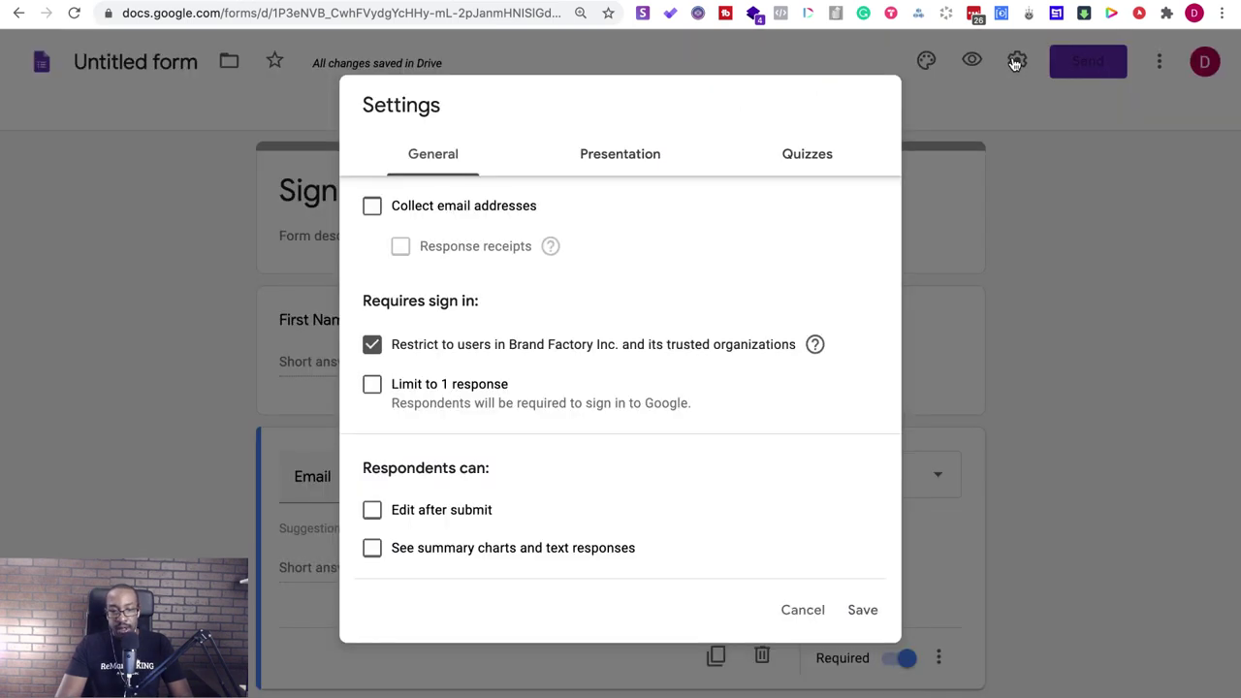
left_click(372, 207)
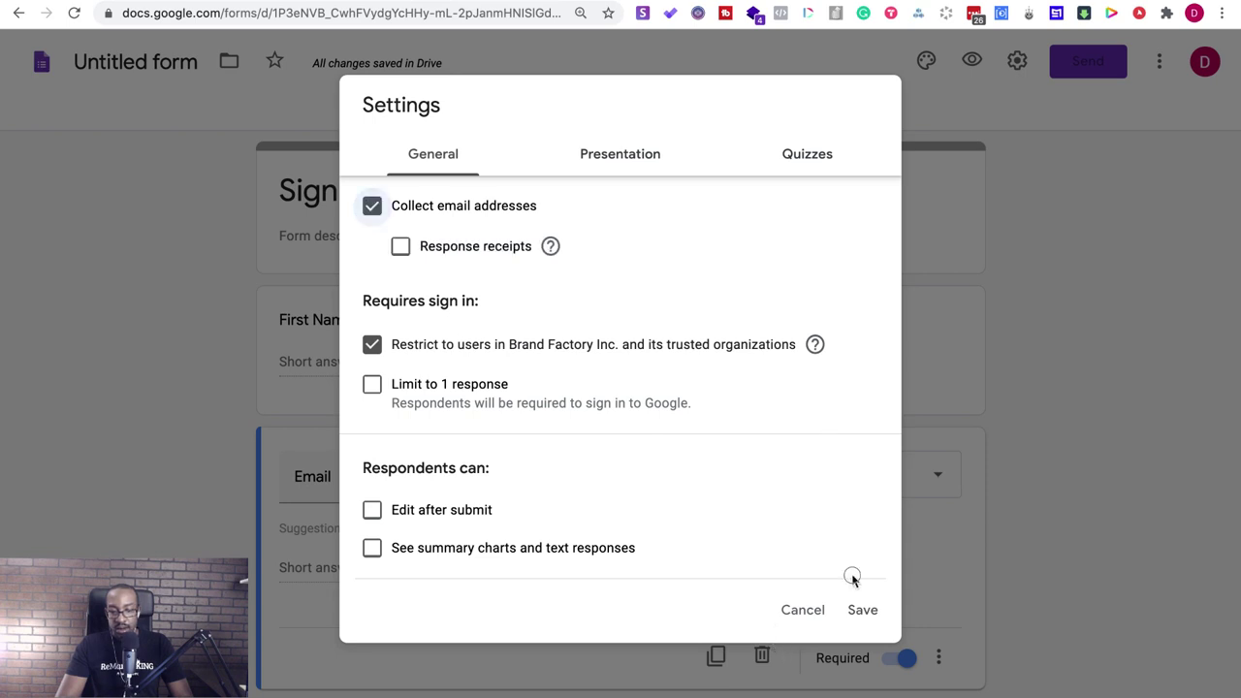
left_click(851, 610)
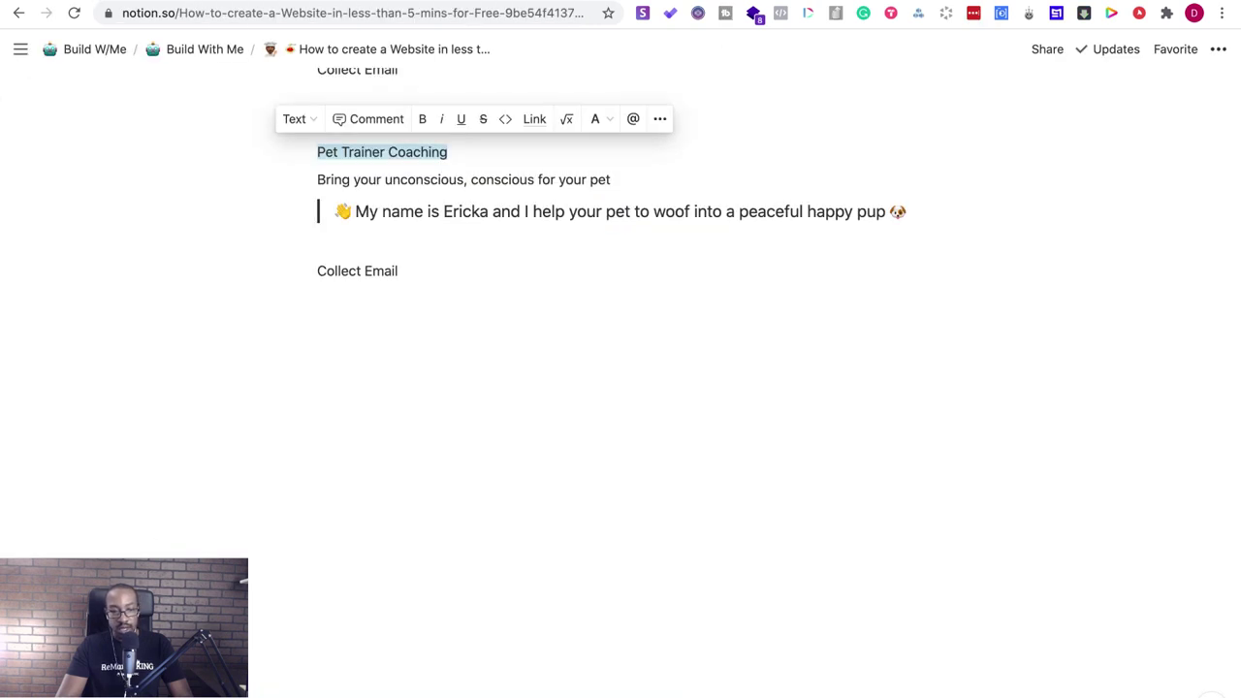
scroll(416, 213, "up", 2)
left_click(415, 355)
- Copy the tagline and intro quote blocks into the Pet Trainer Coaching page
left_click_drag(418, 380, 372, 378)
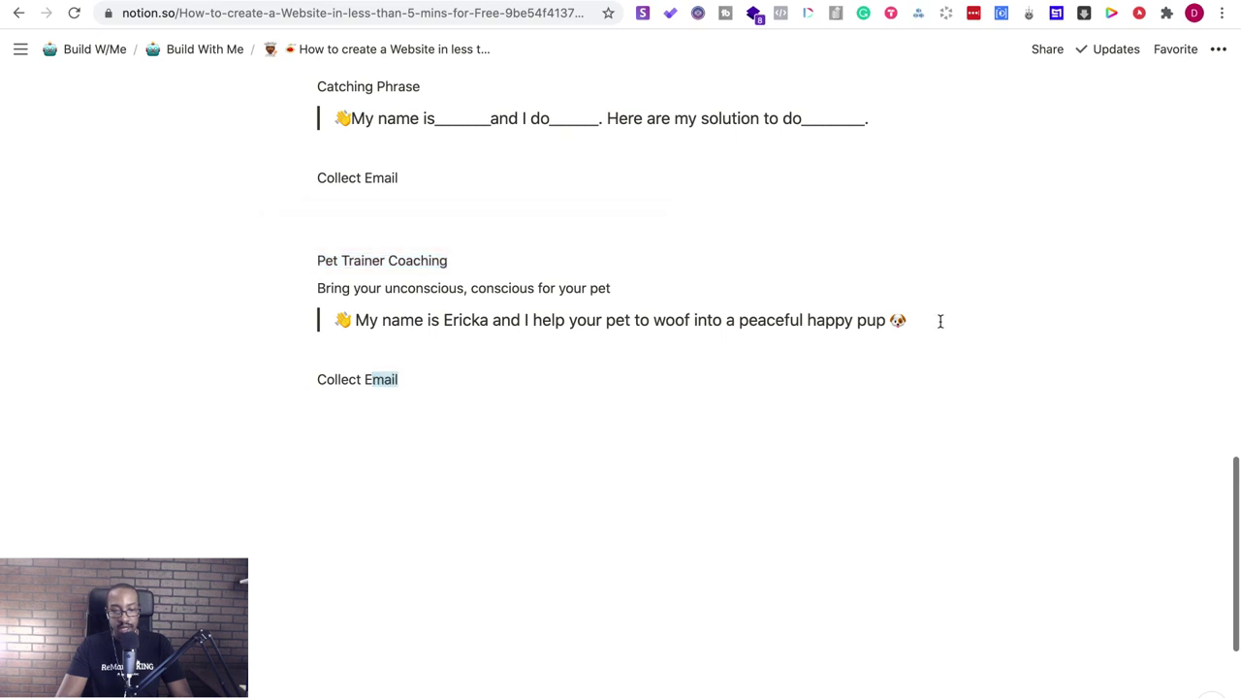
left_click_drag(940, 321, 327, 287)
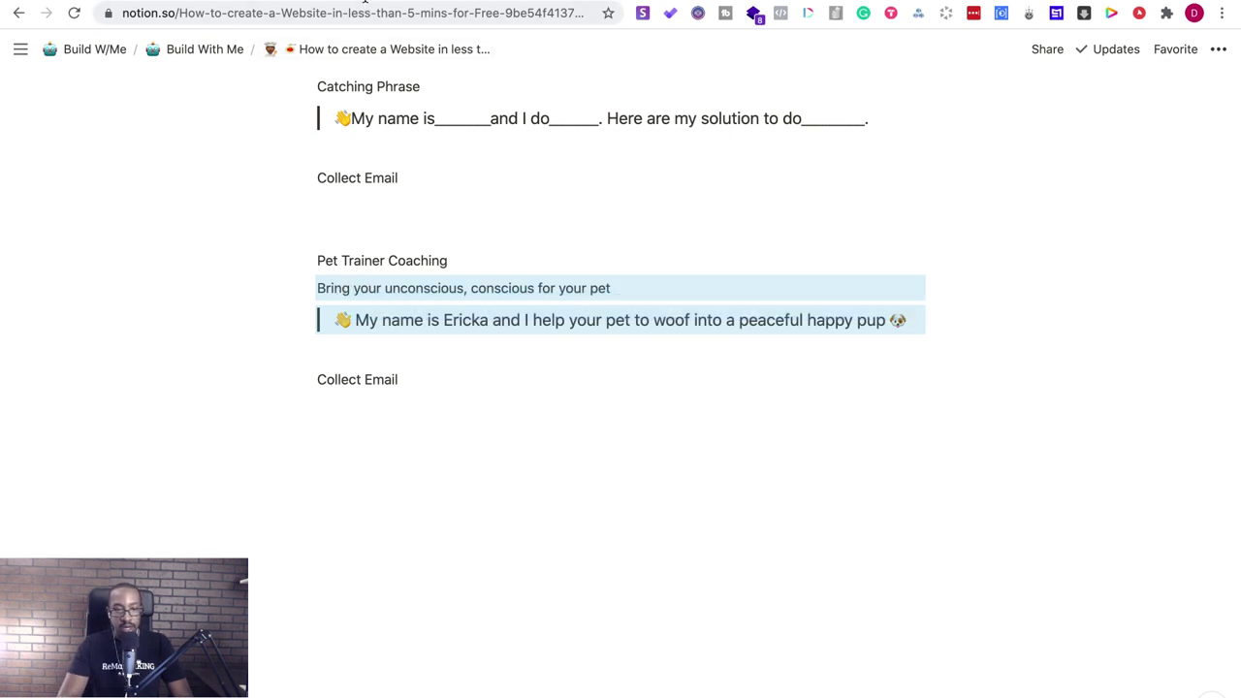
key("ctrl+Tab")
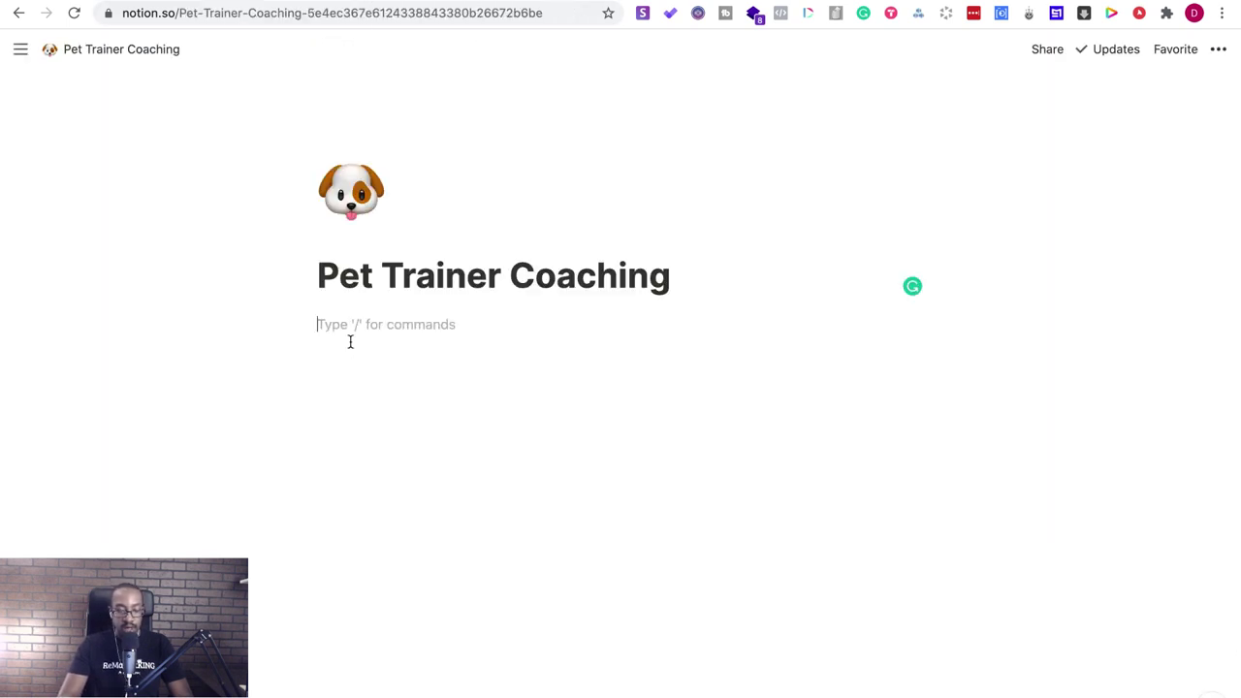
type("Bring your unconscious, conscious for your pet 👋 My name is Ericka and I help your pet to woof into a peaceful happy pup 🐶")
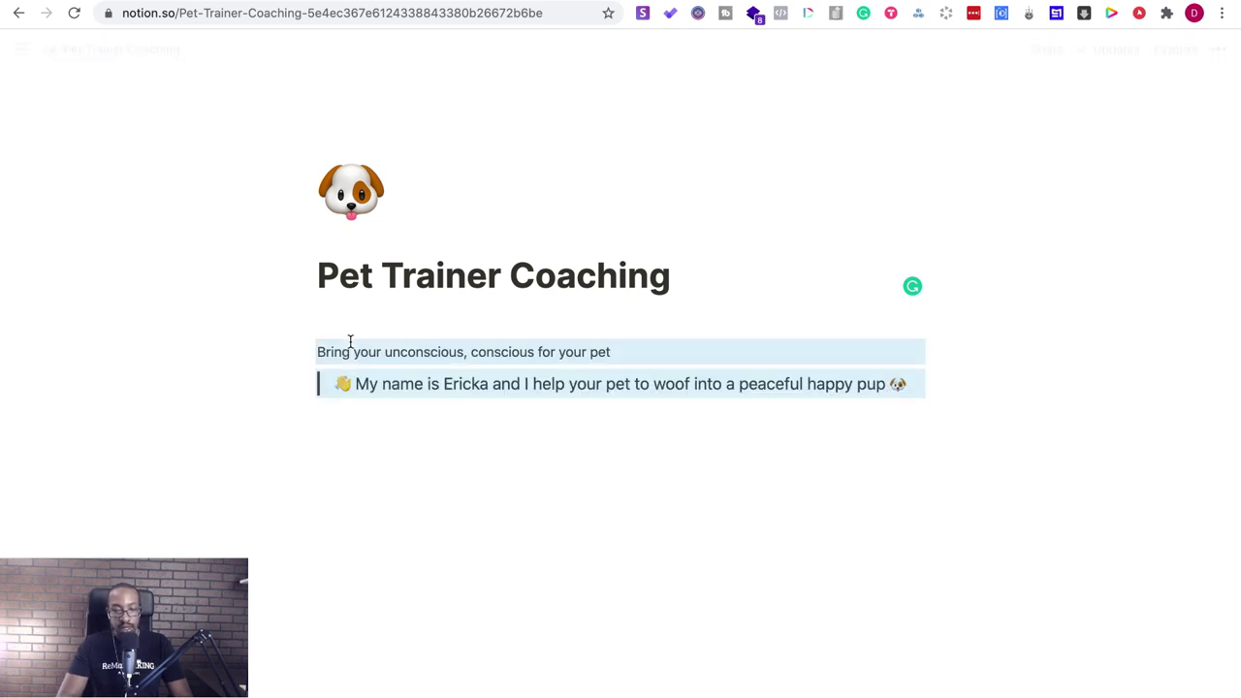
- Turn the tagline 'Bring your unconscious, conscious for your pet' into a Heading 2
left_click_drag(620, 355, 316, 352)
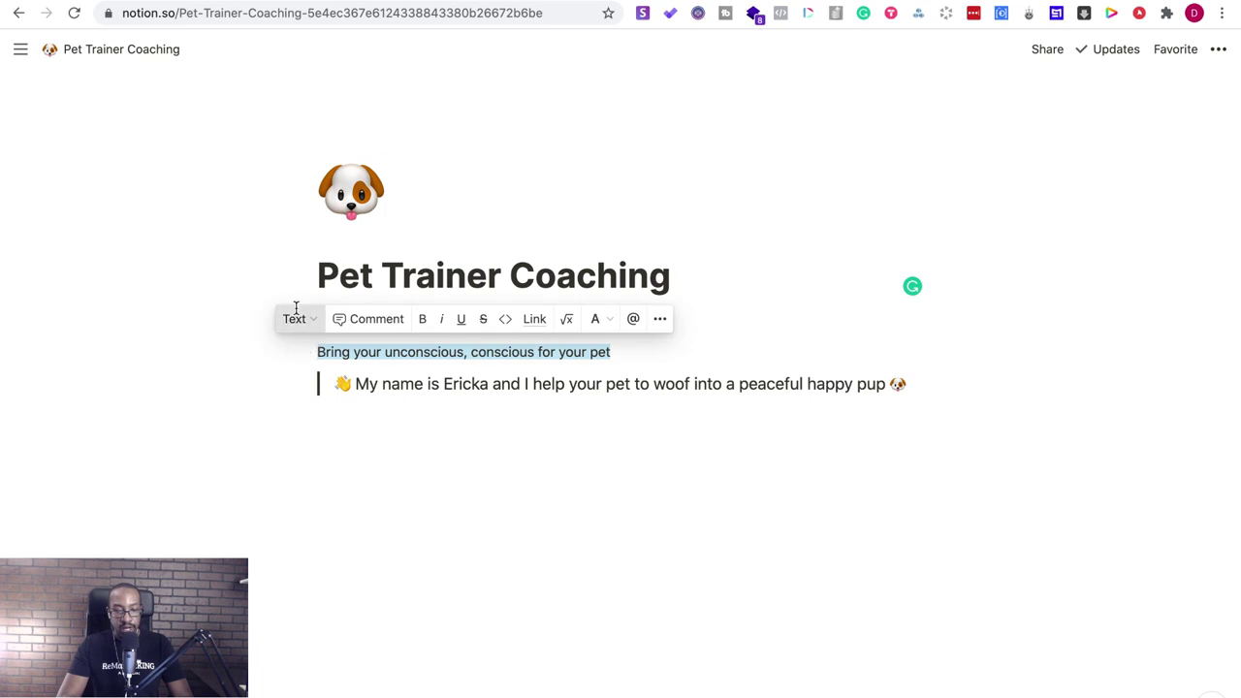
left_click(296, 310)
left_click(316, 425)
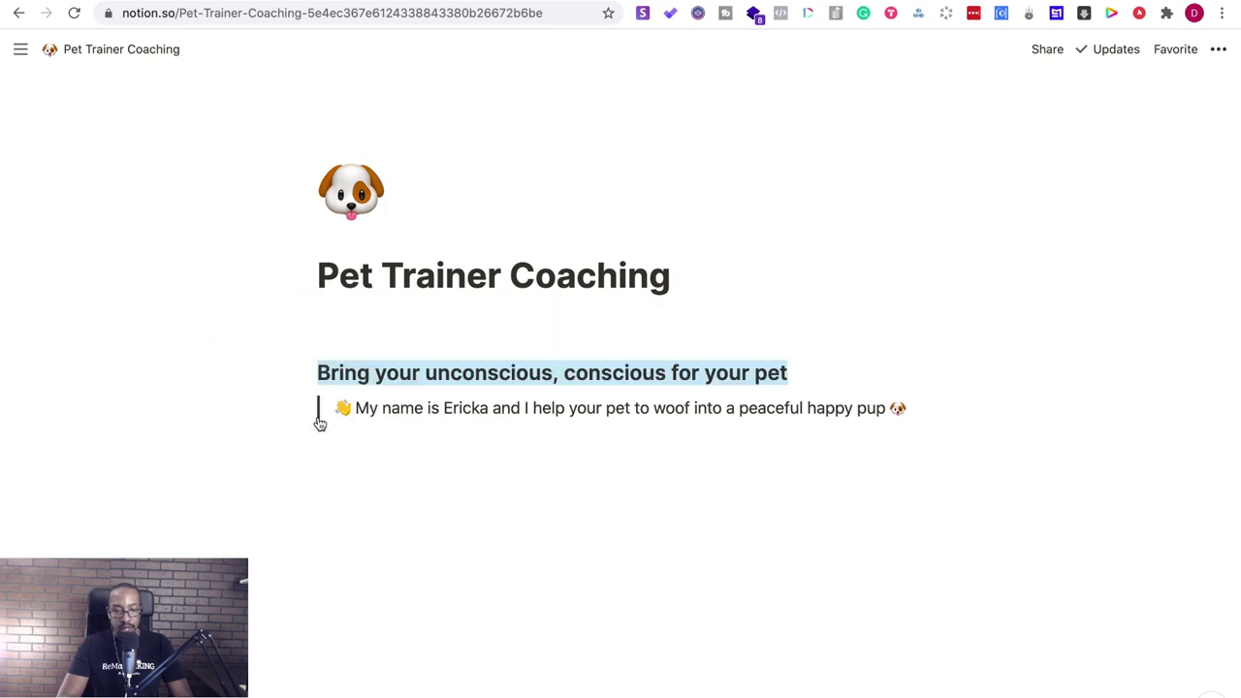
left_click(312, 368)
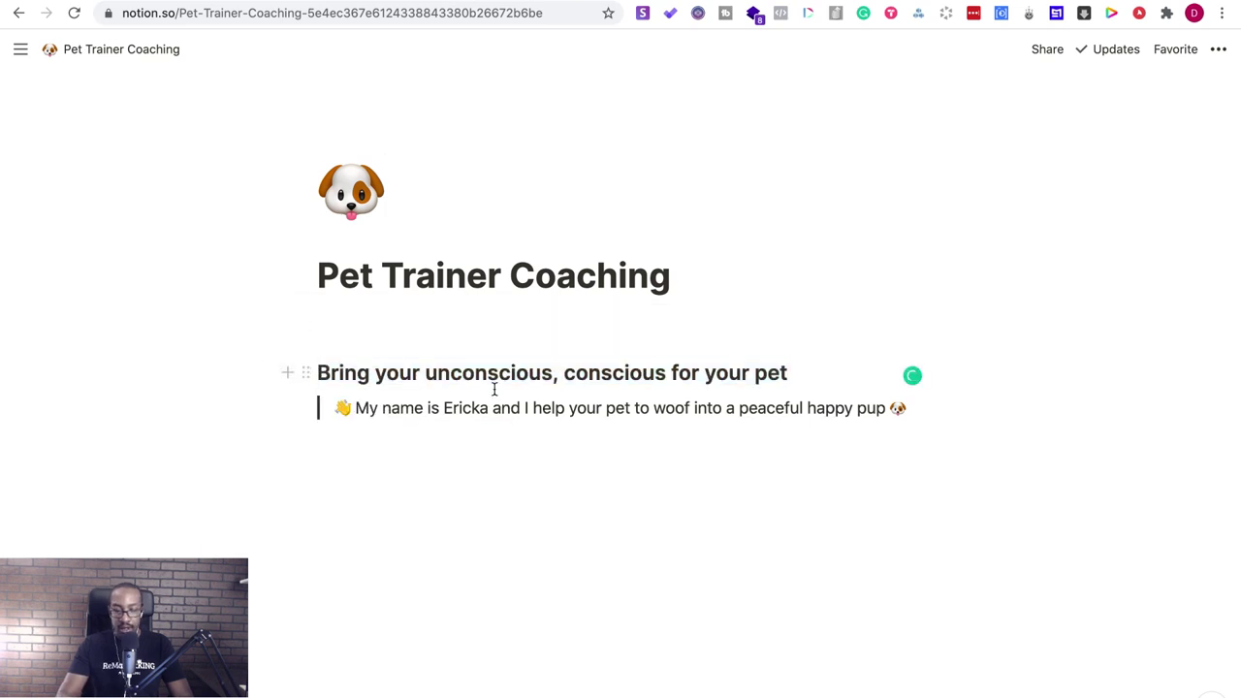
key("BackSpace")
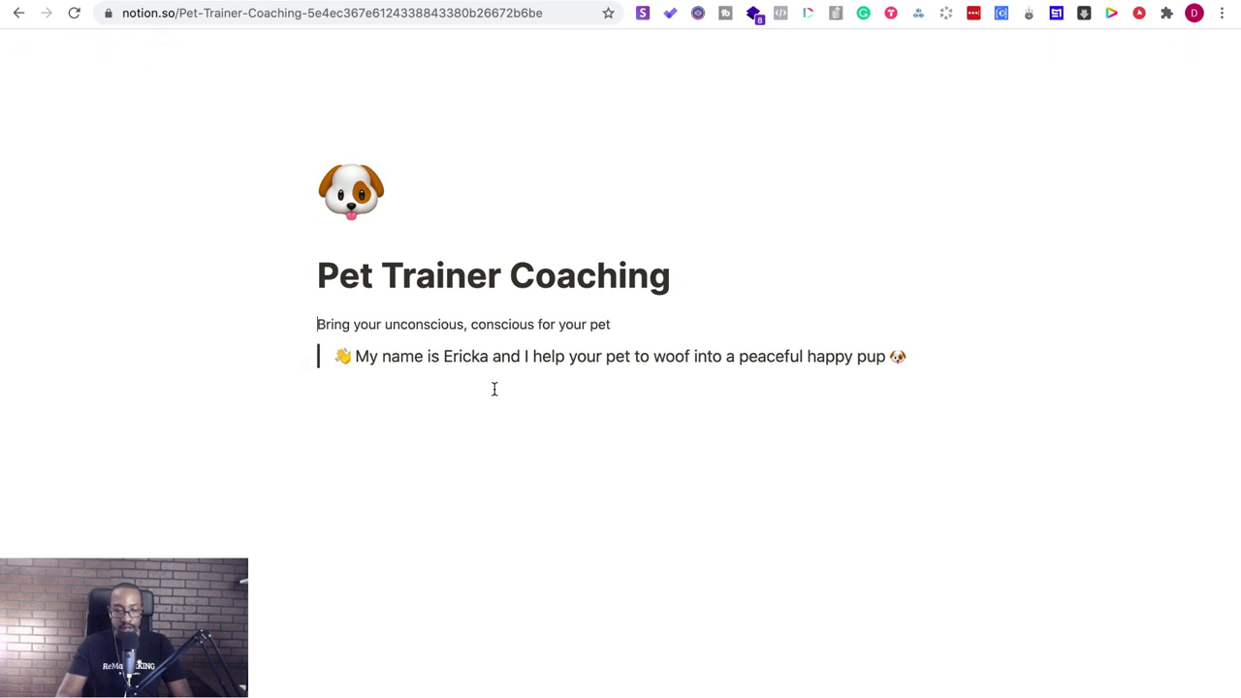
left_click_drag(632, 324, 305, 324)
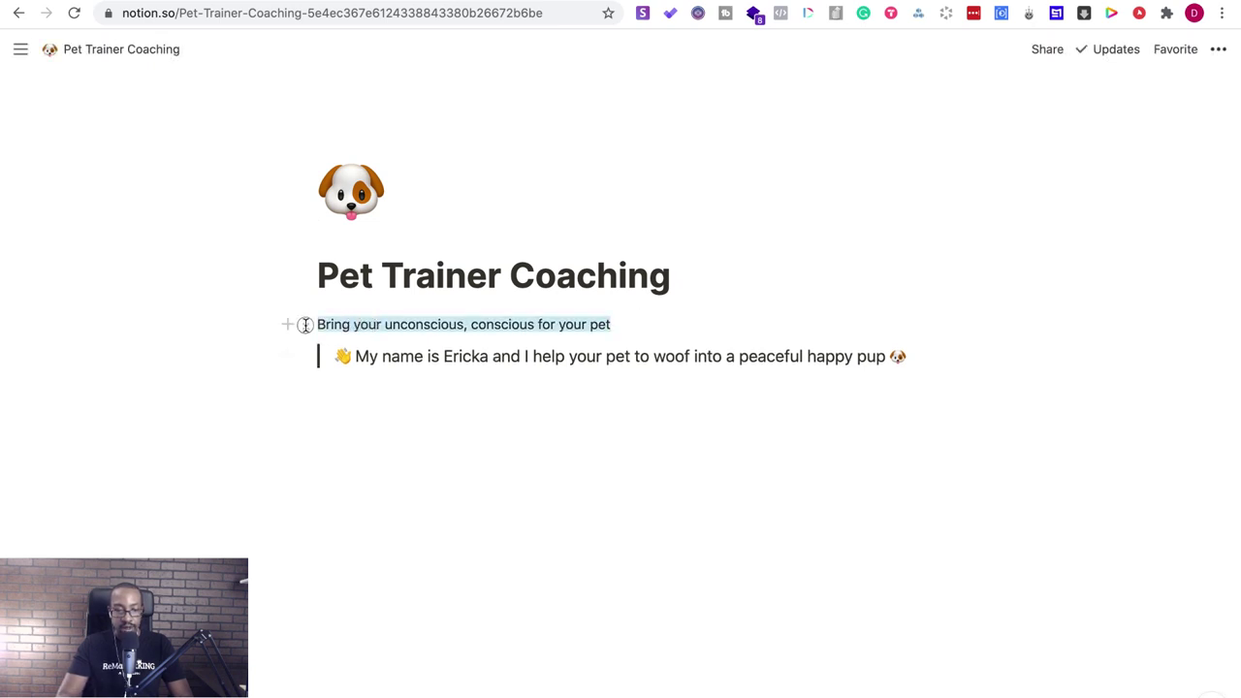
left_click(299, 292)
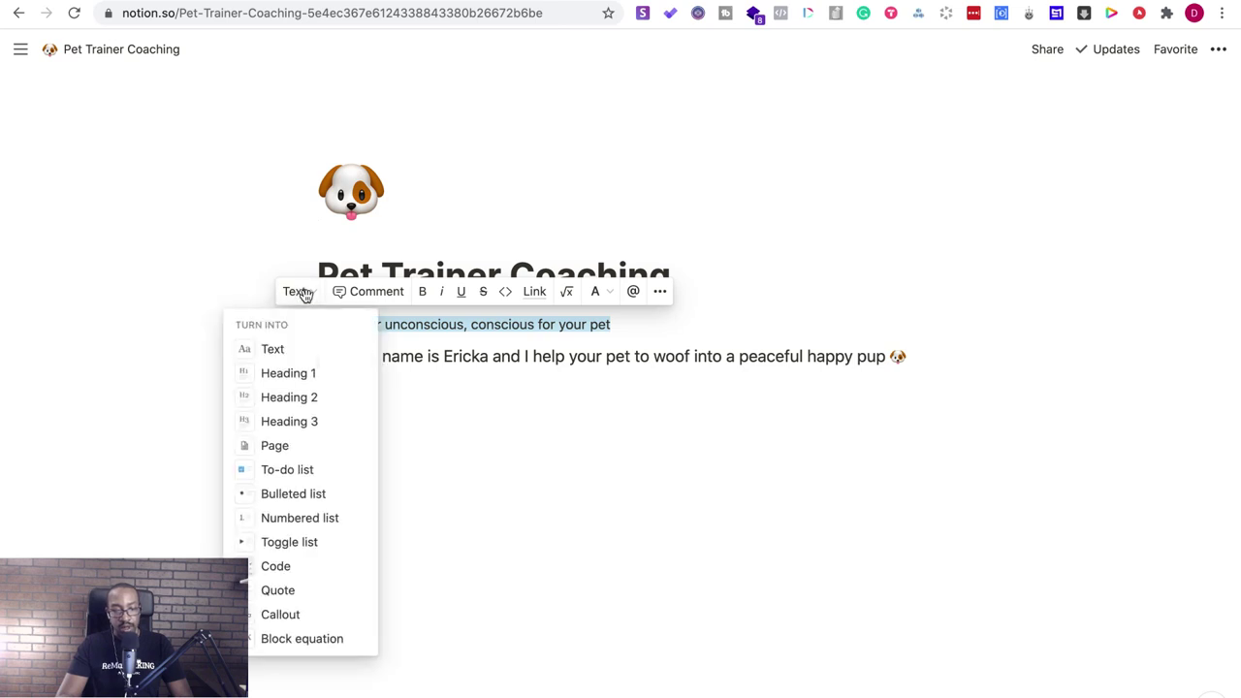
left_click(289, 398)
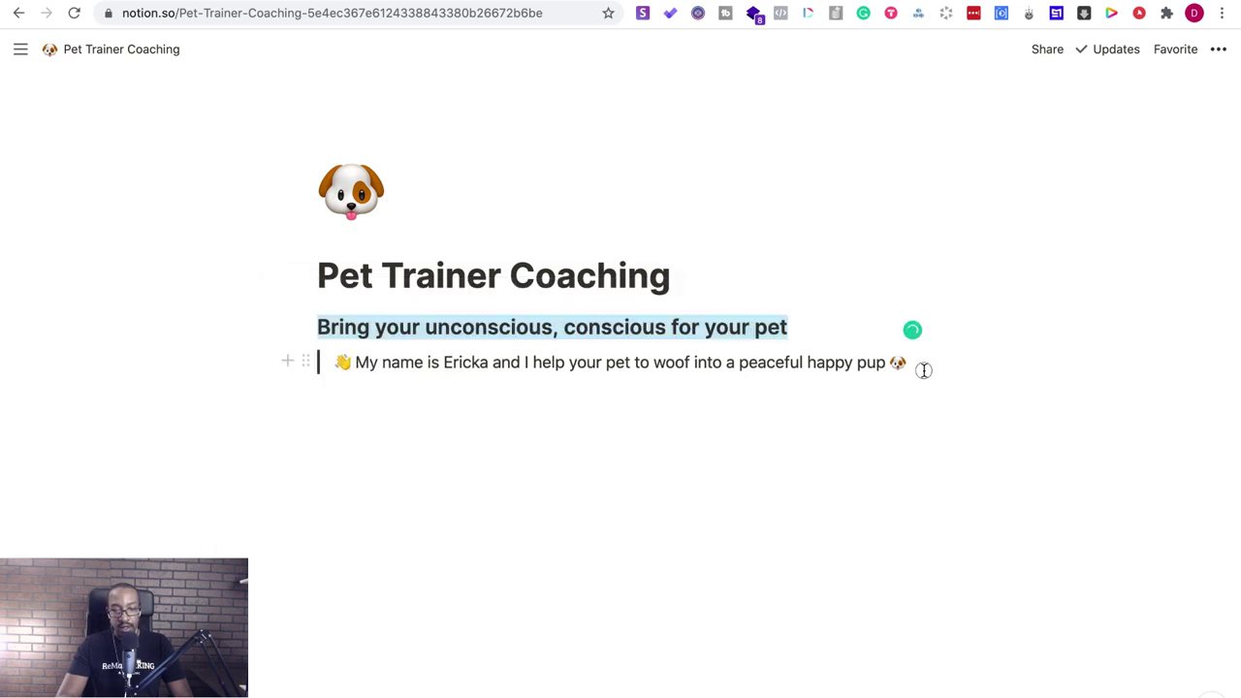
- Add empty lines below the intro paragraph
left_click_drag(922, 363, 751, 439)
left_click(543, 427)
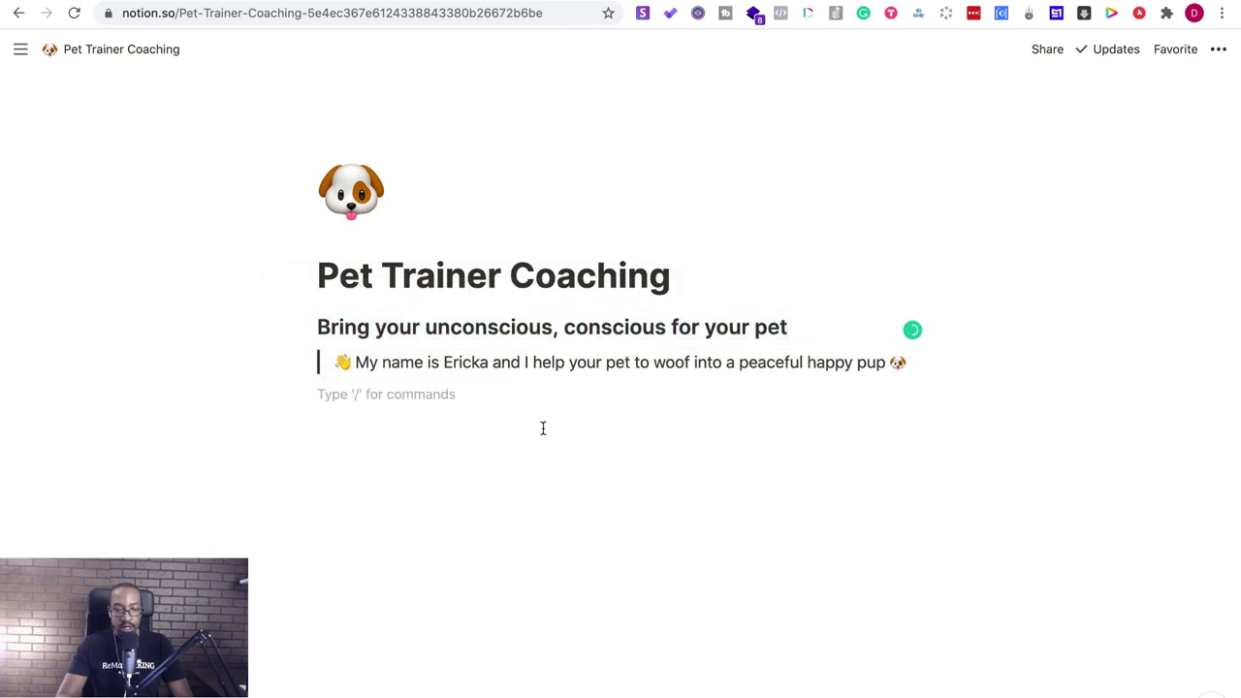
key("Return")
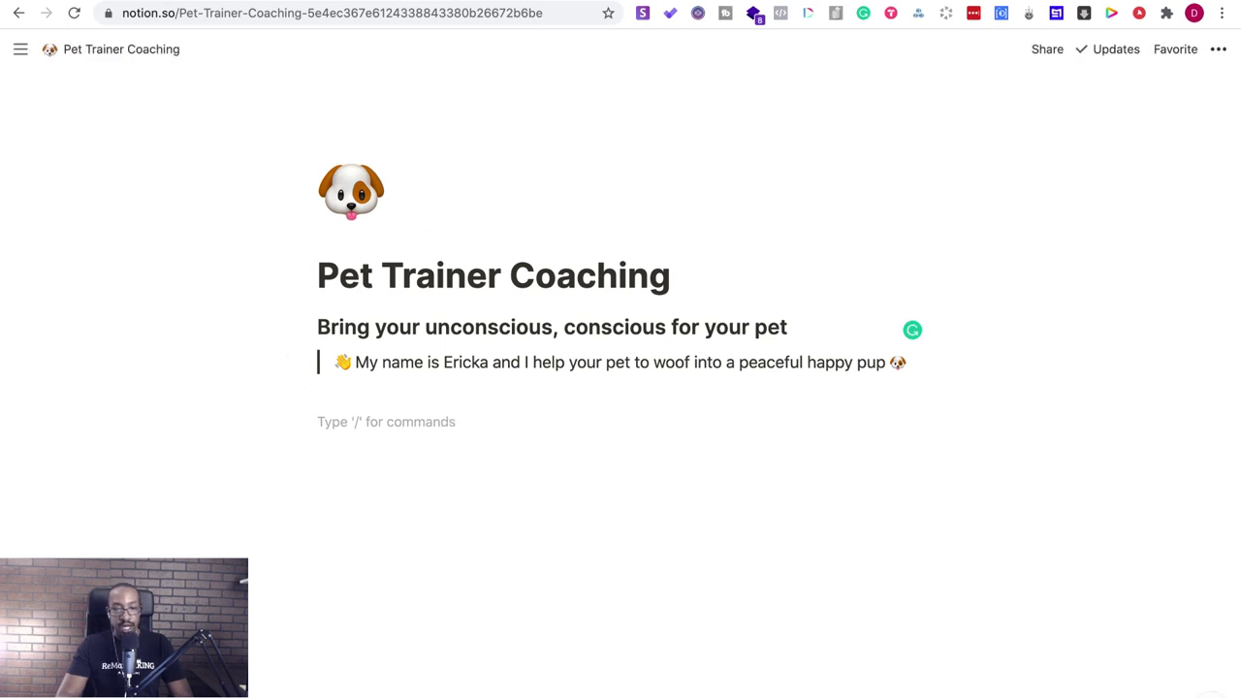
left_click(521, 4)
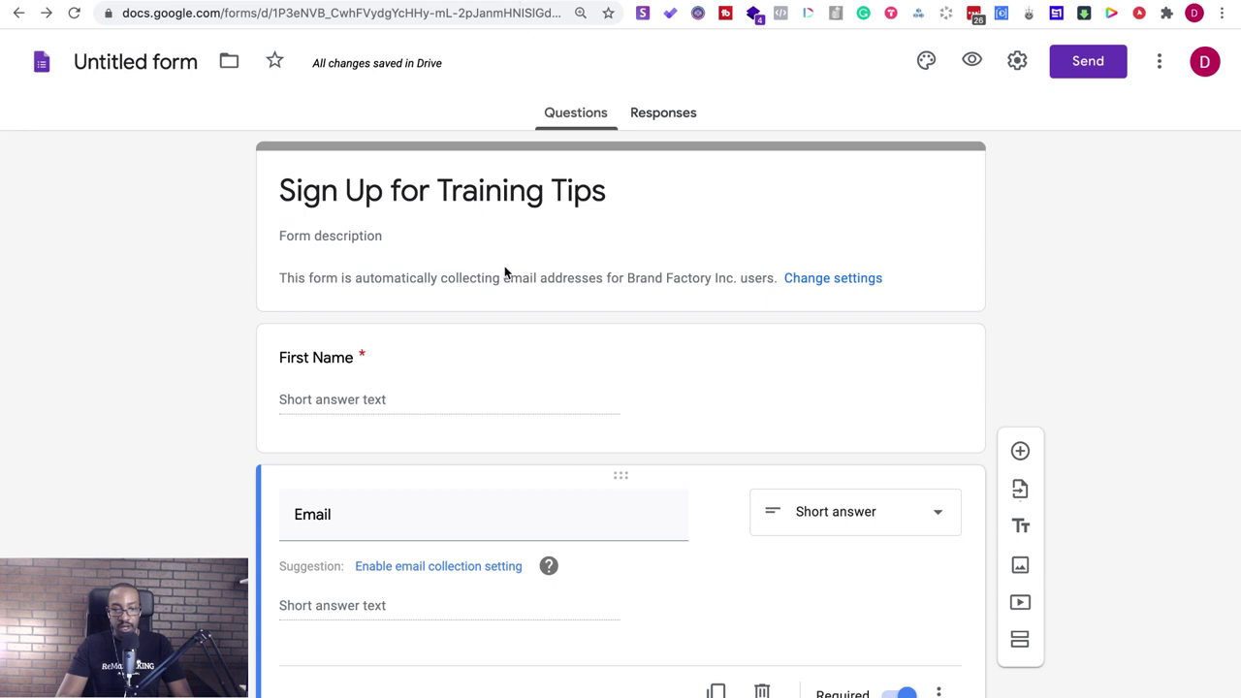
- Name the form file 'Sign Up for Training Tips' and copy its pre-filled link address
left_click(179, 58)
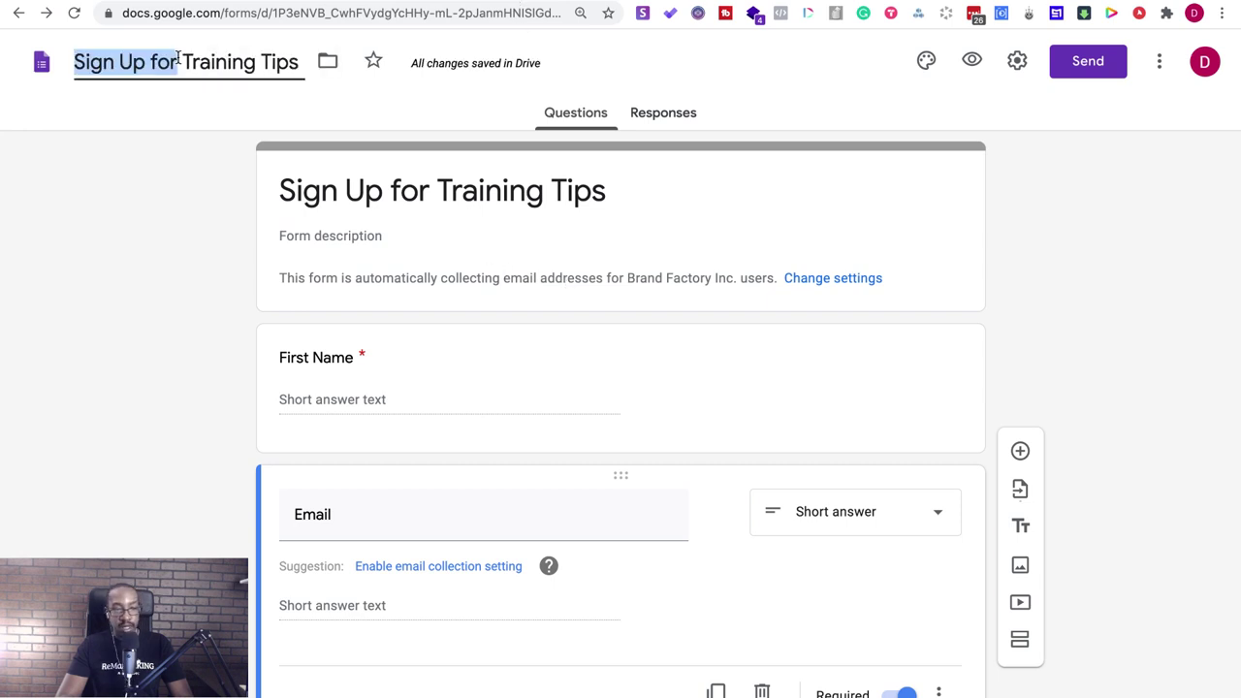
left_click(1019, 61)
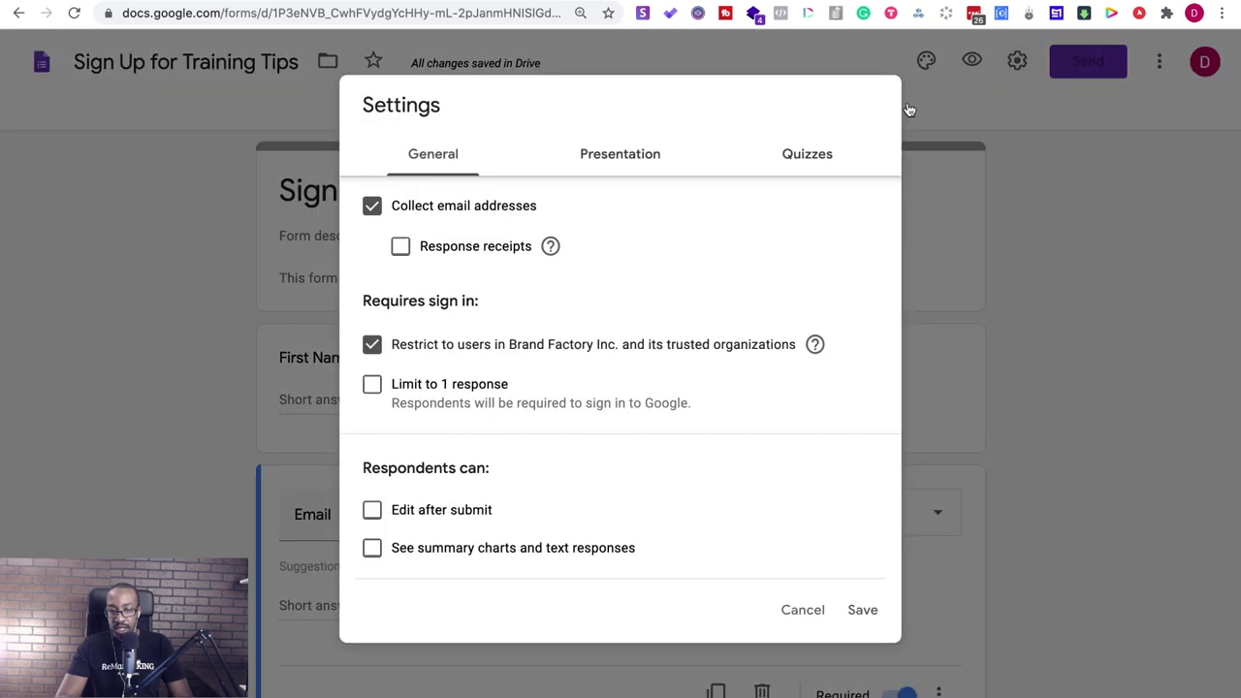
left_click(1174, 54)
left_click(1159, 62)
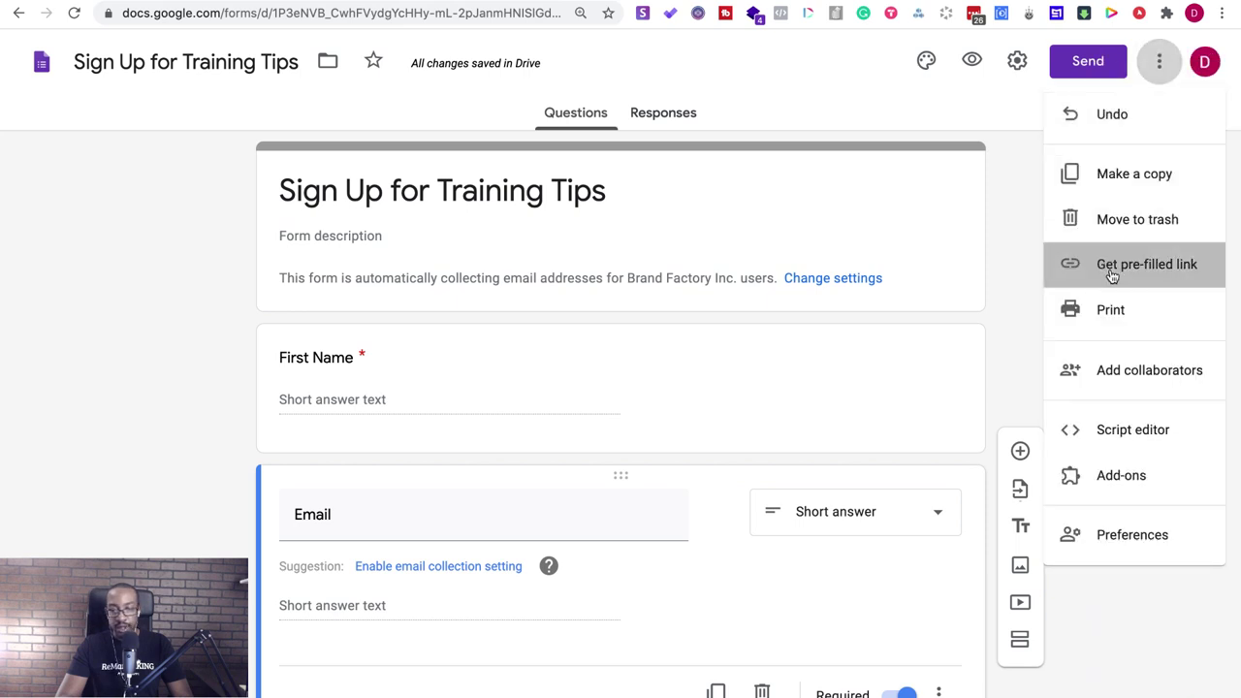
left_click(1112, 277)
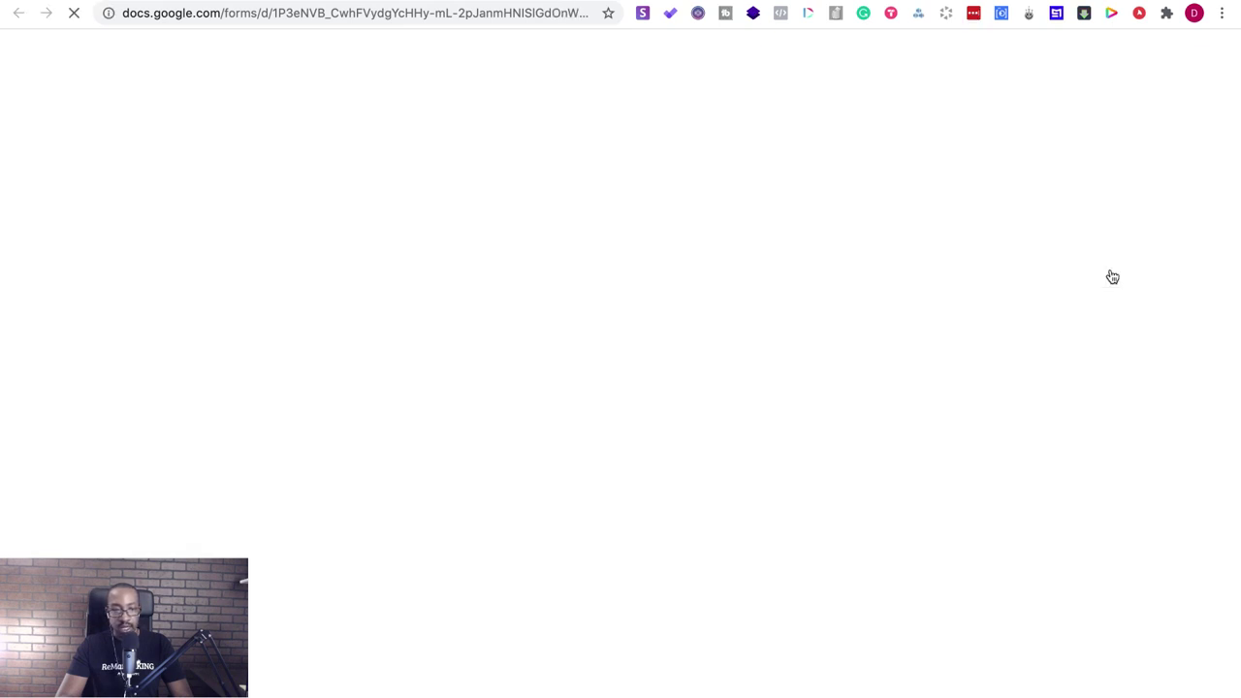
left_click(410, 16)
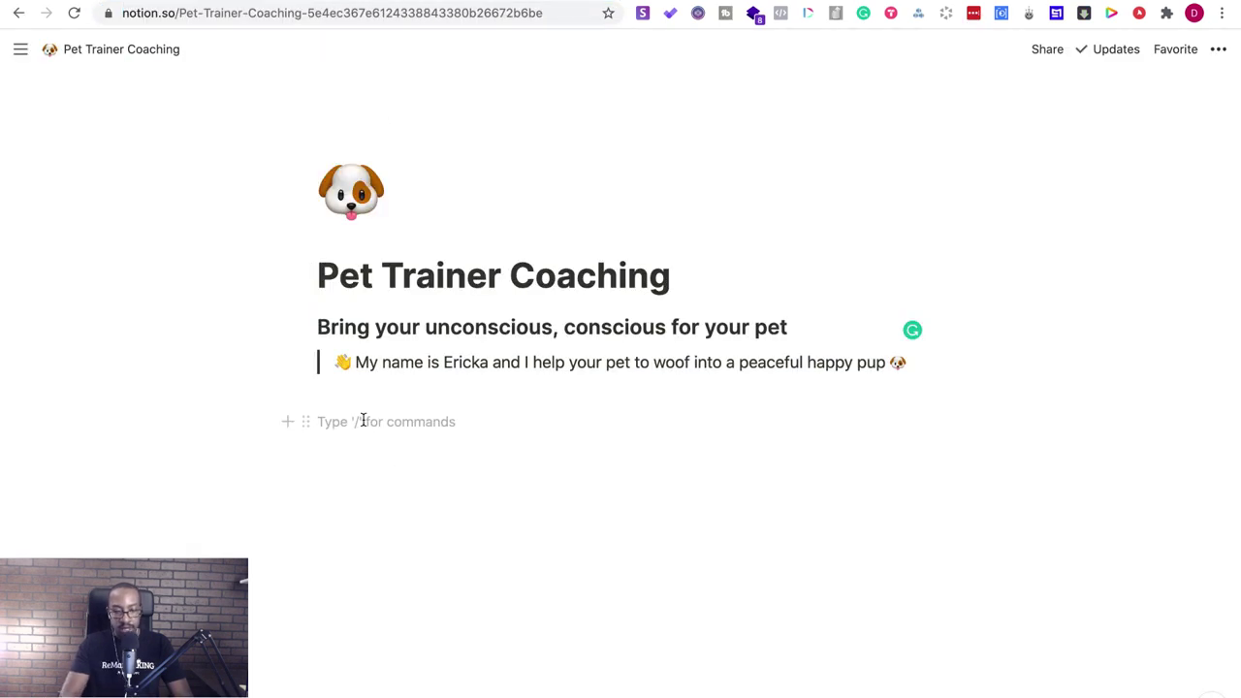
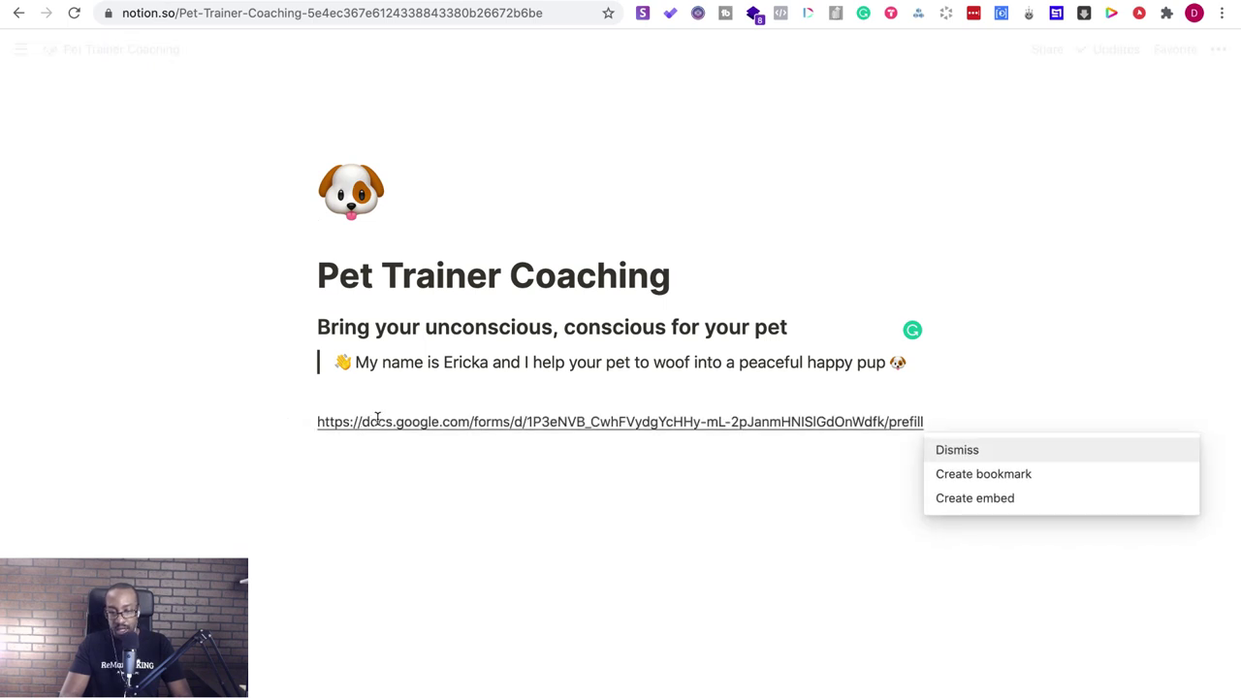
- Embed the form link below the intro, then stop the stopwatch at 3m 48s 04
left_click(960, 497)
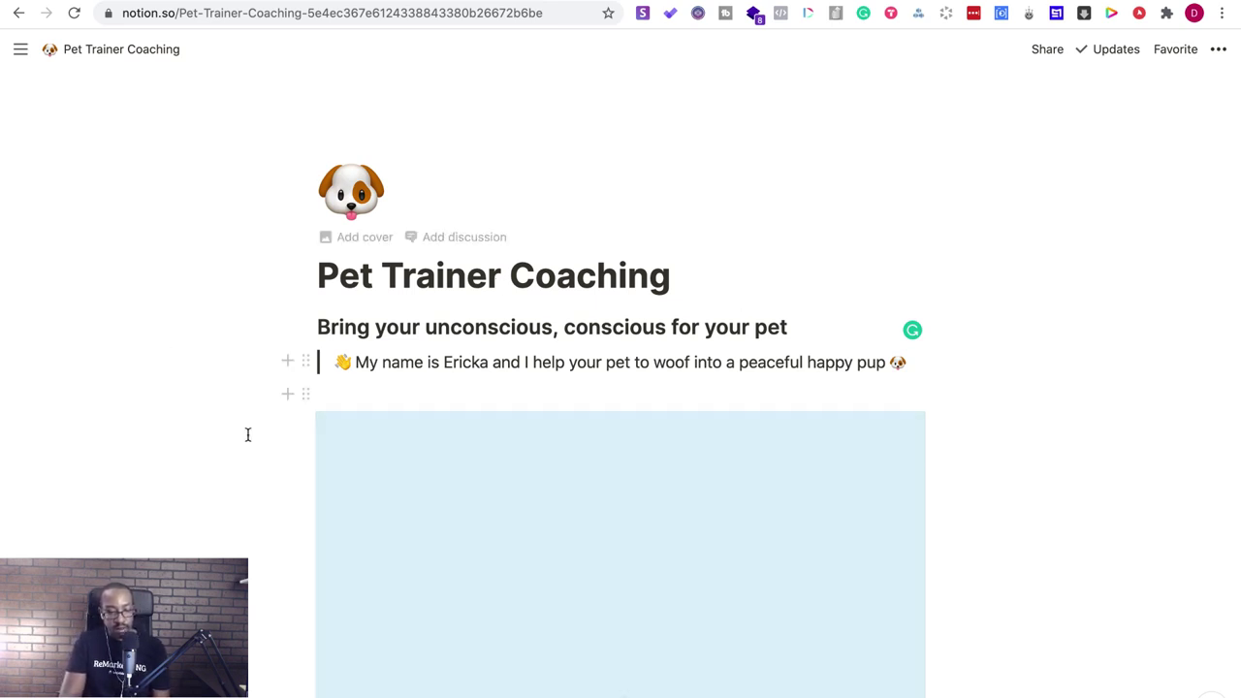
scroll(247, 436, "down", 1)
scroll(242, 460, "down", 2)
scroll(247, 444, "down", 3)
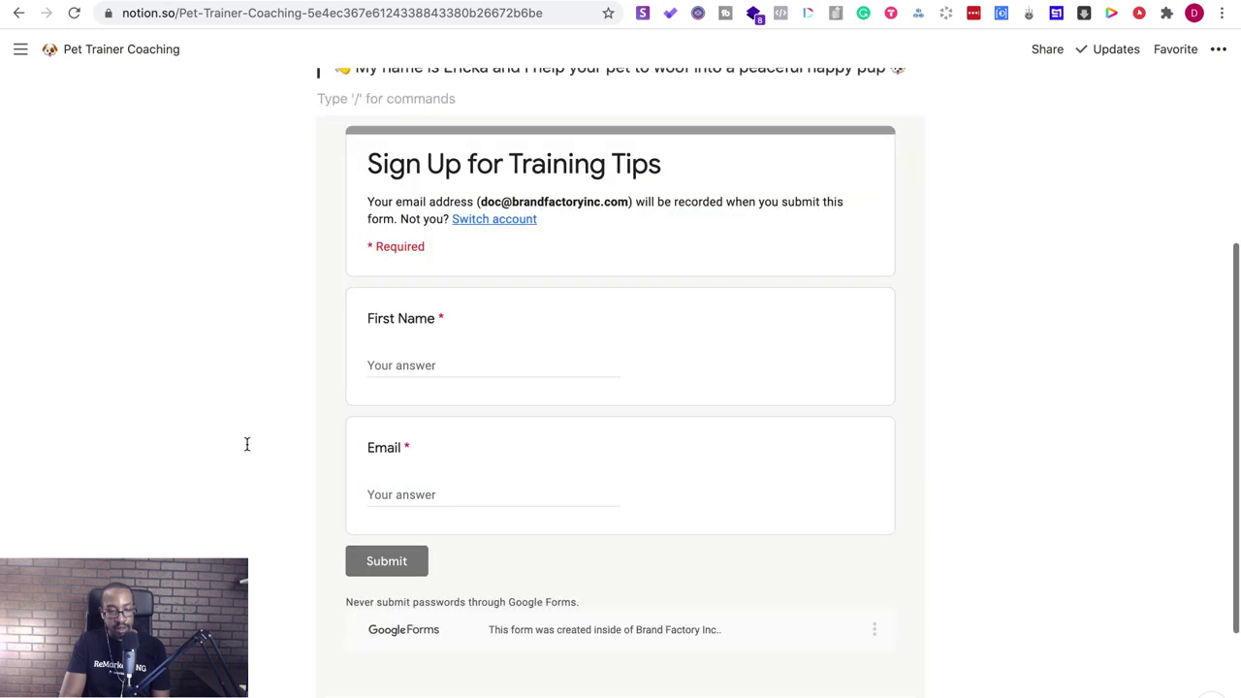
scroll(246, 444, "up", 6)
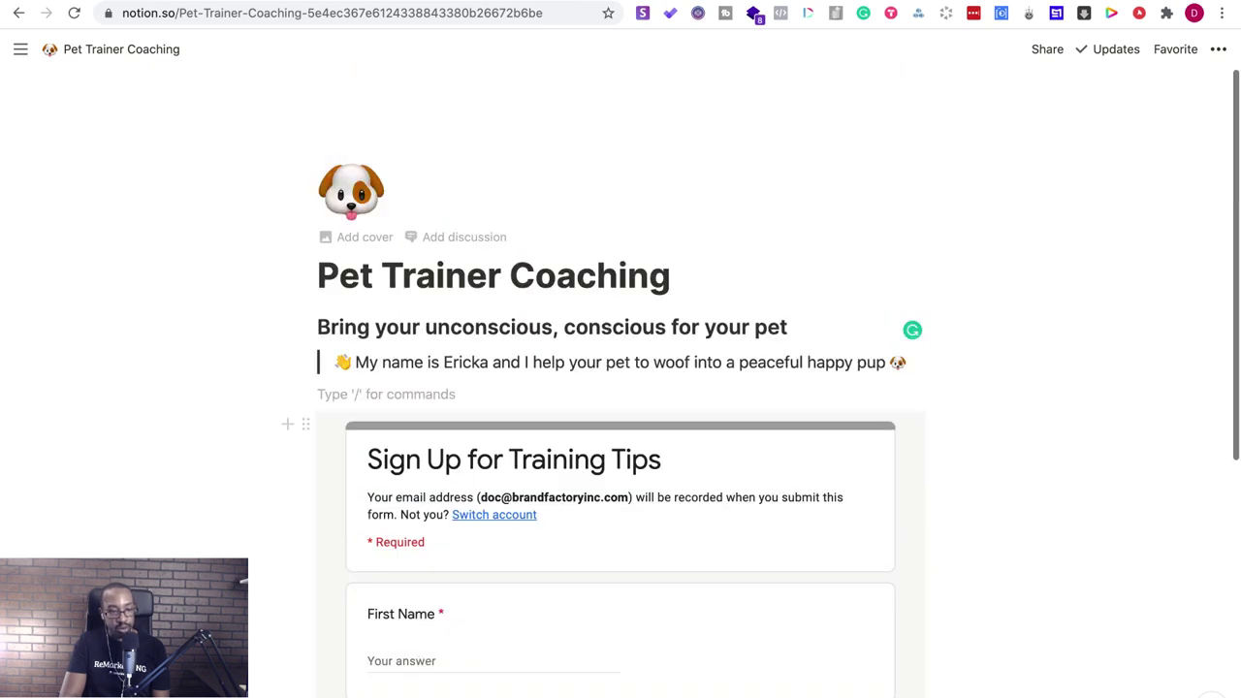
key("ctrl+Tab")
left_click(203, 356)
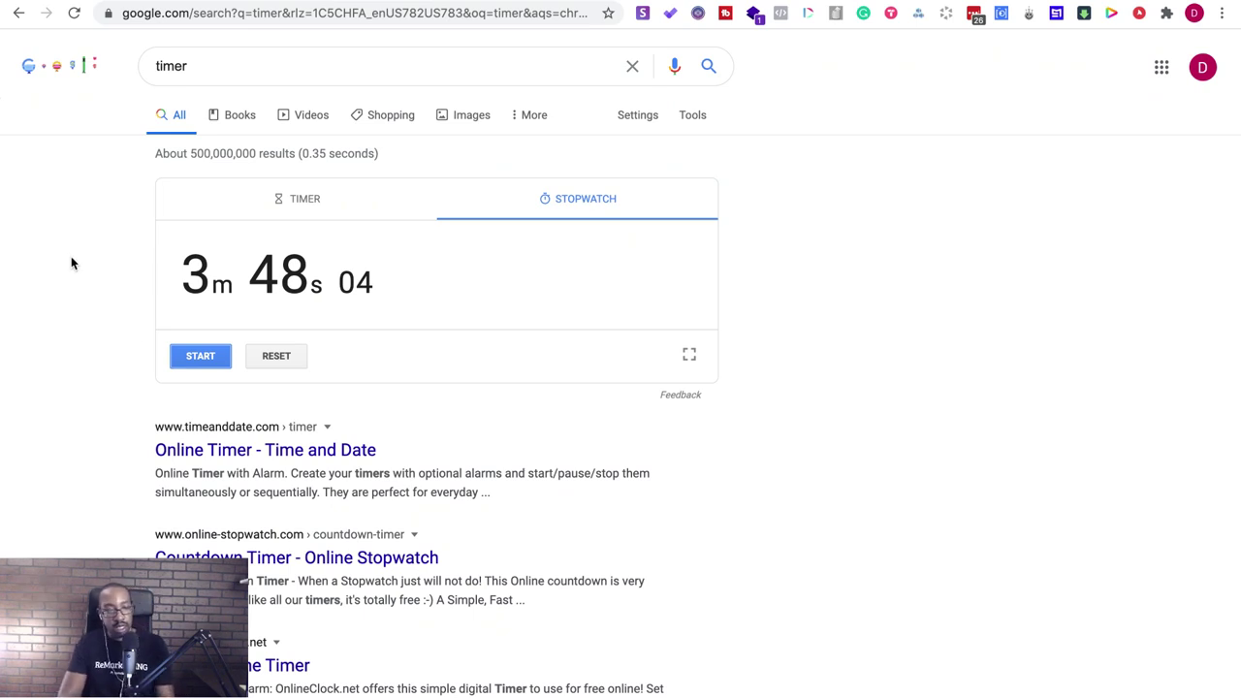
- Screenshot the Google stopwatch reading 3m 48s and return to the Notion page
key("super+shift+4")
left_click_drag(133, 154, 773, 378)
key("ctrl+Tab")
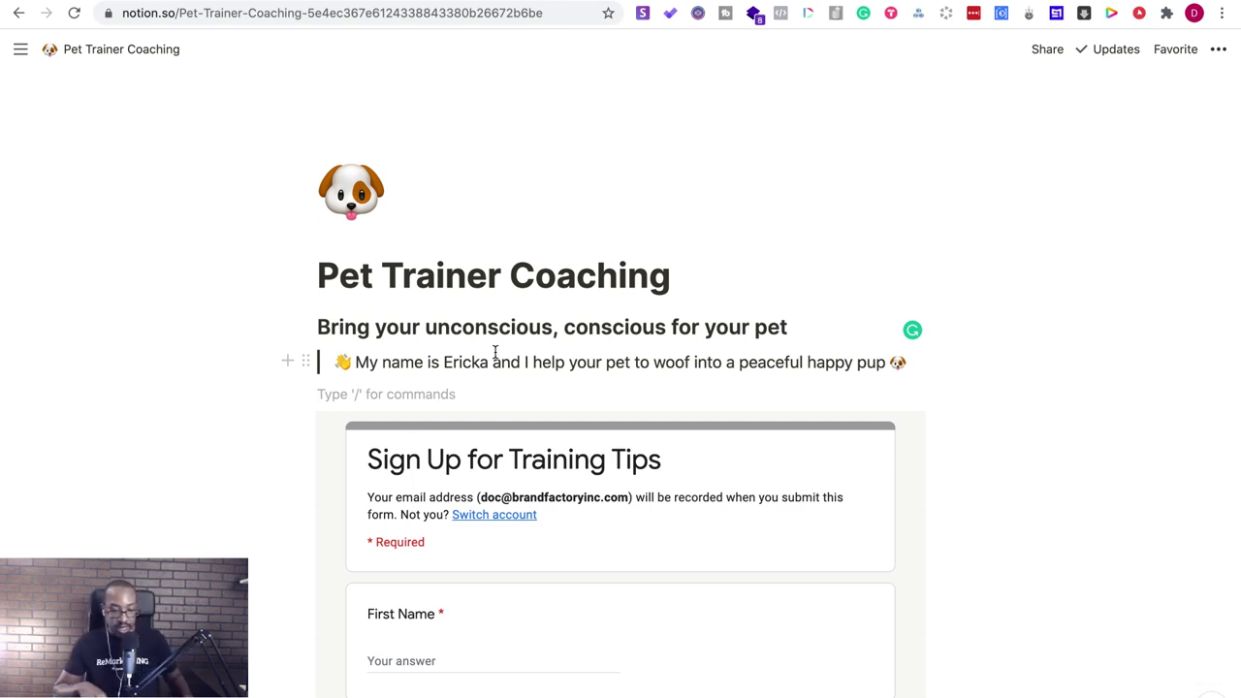
- Add an empty line below the embedded form, browsing the block list without inserting anything
scroll(482, 502, "down", 5)
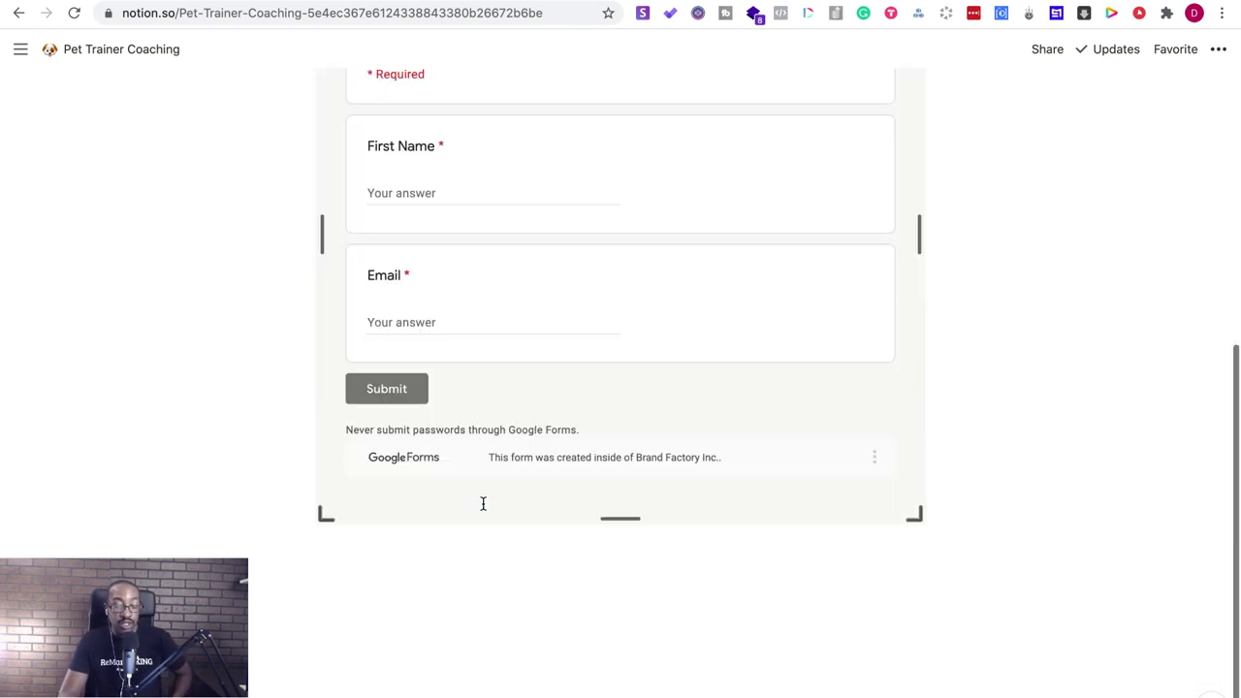
left_click(464, 565)
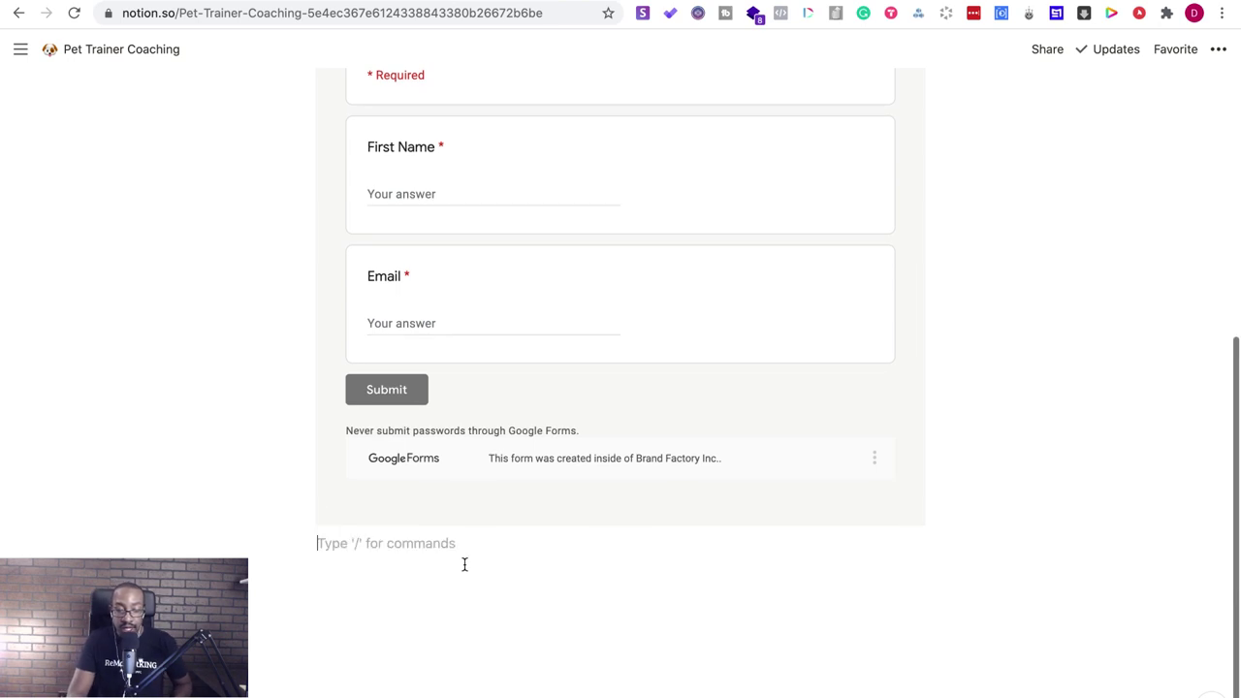
key("Return")
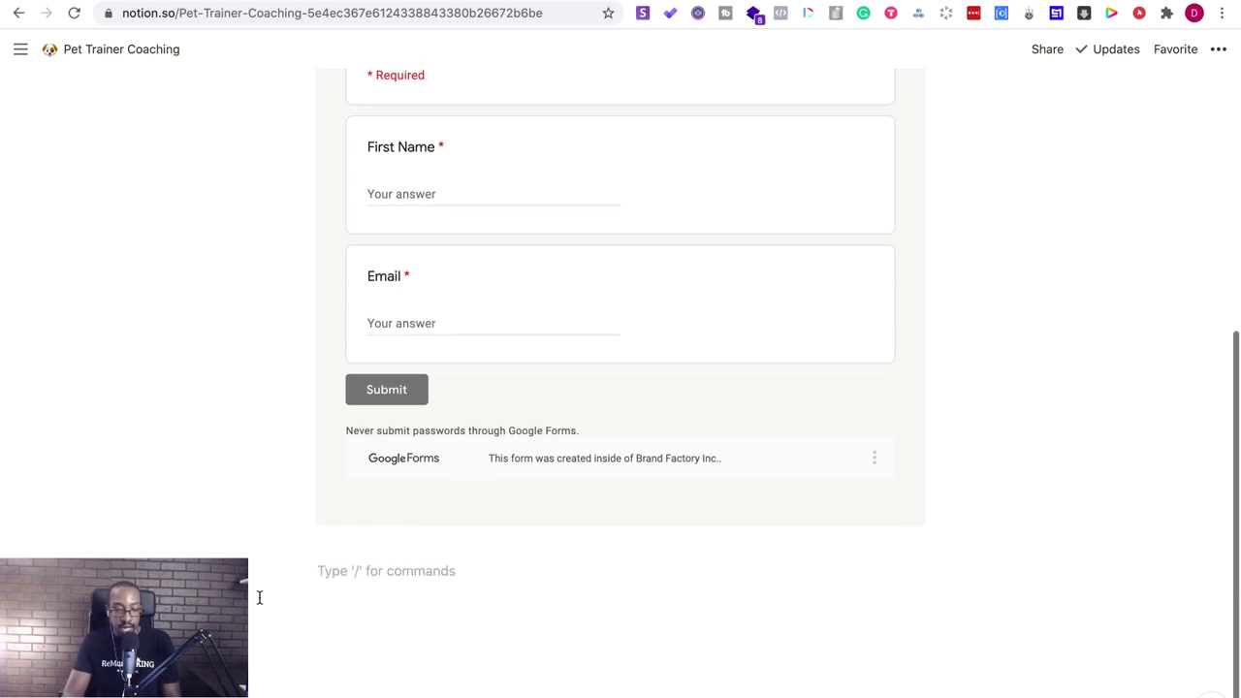
left_click(288, 571)
scroll(428, 454, "down", 2)
scroll(427, 454, "down", 3)
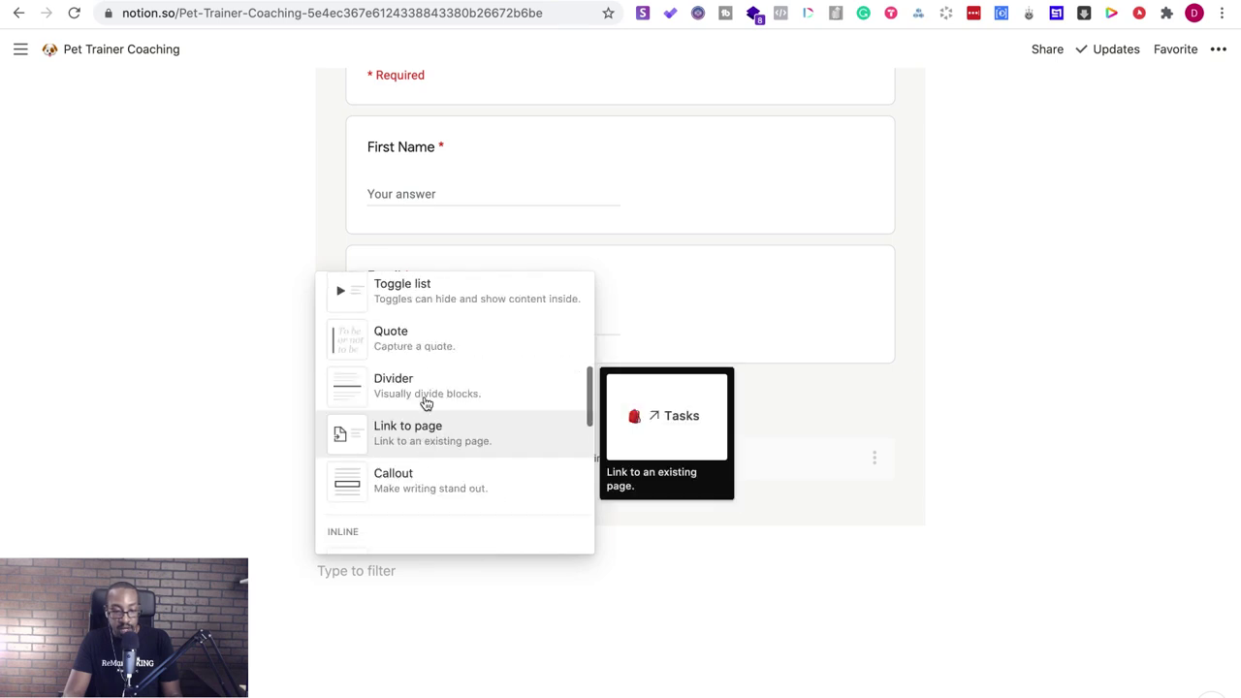
left_click(356, 599)
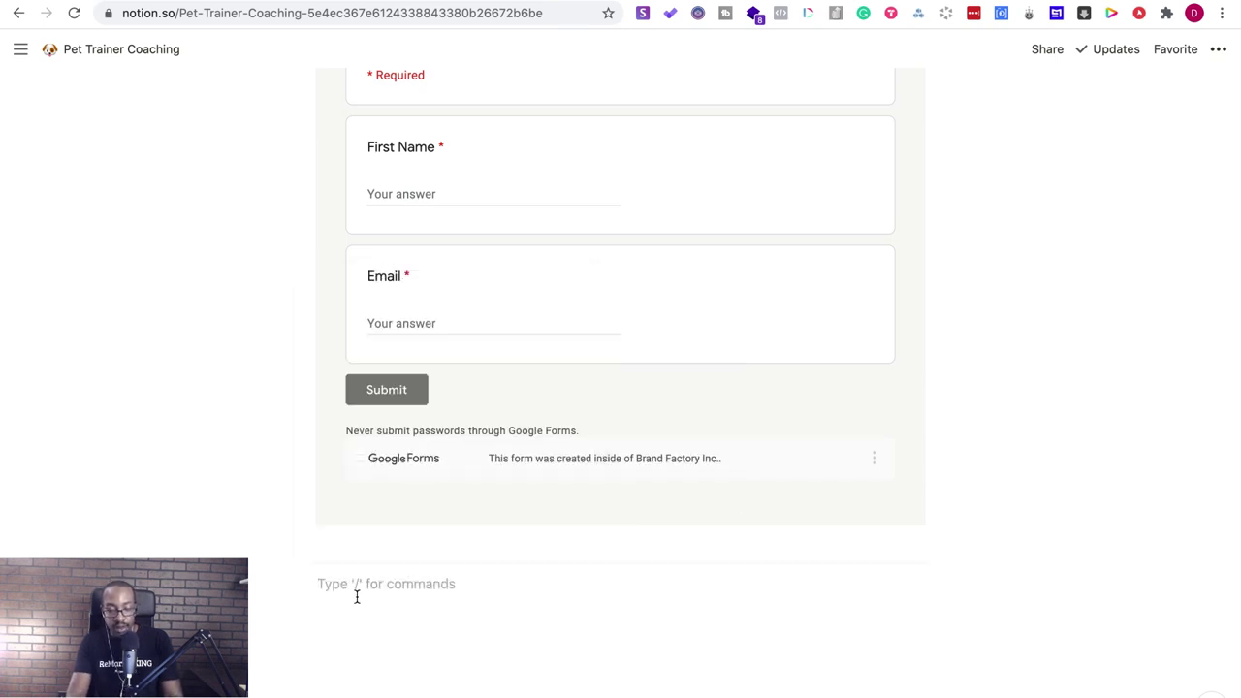
- Type 'FAQ' and turn it into a Heading 2, with two blank lines below
type("FAQ")
left_click_drag(345, 585, 316, 575)
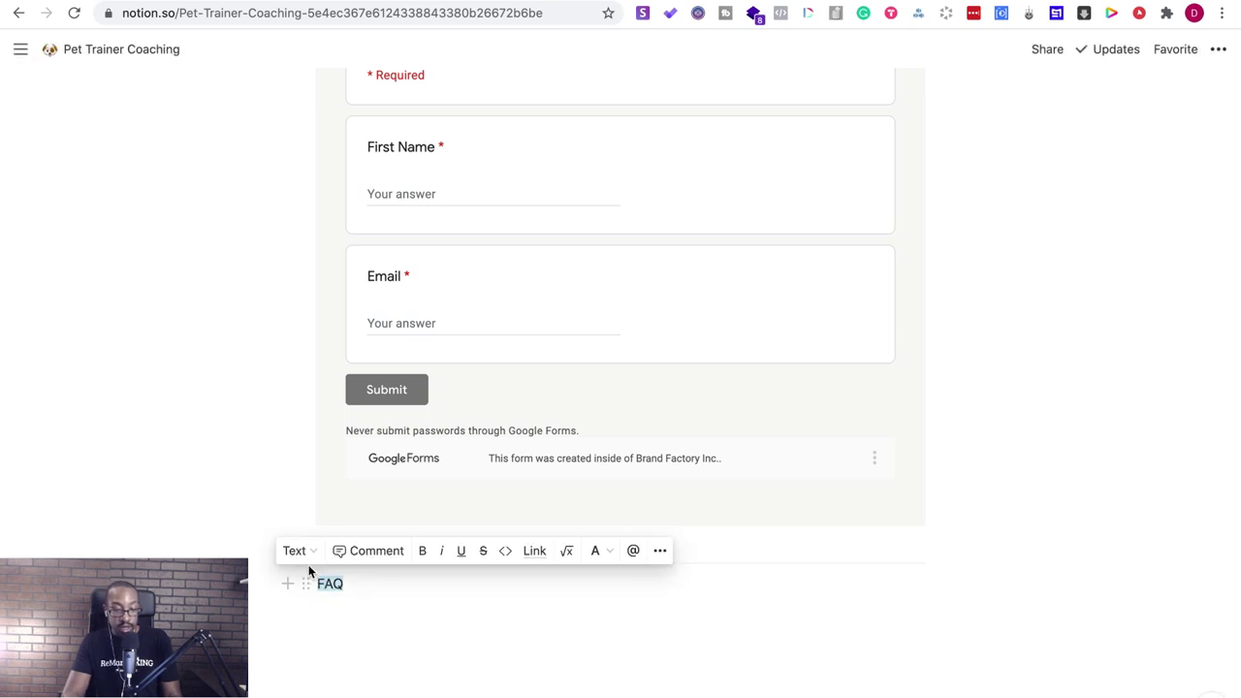
left_click(302, 555)
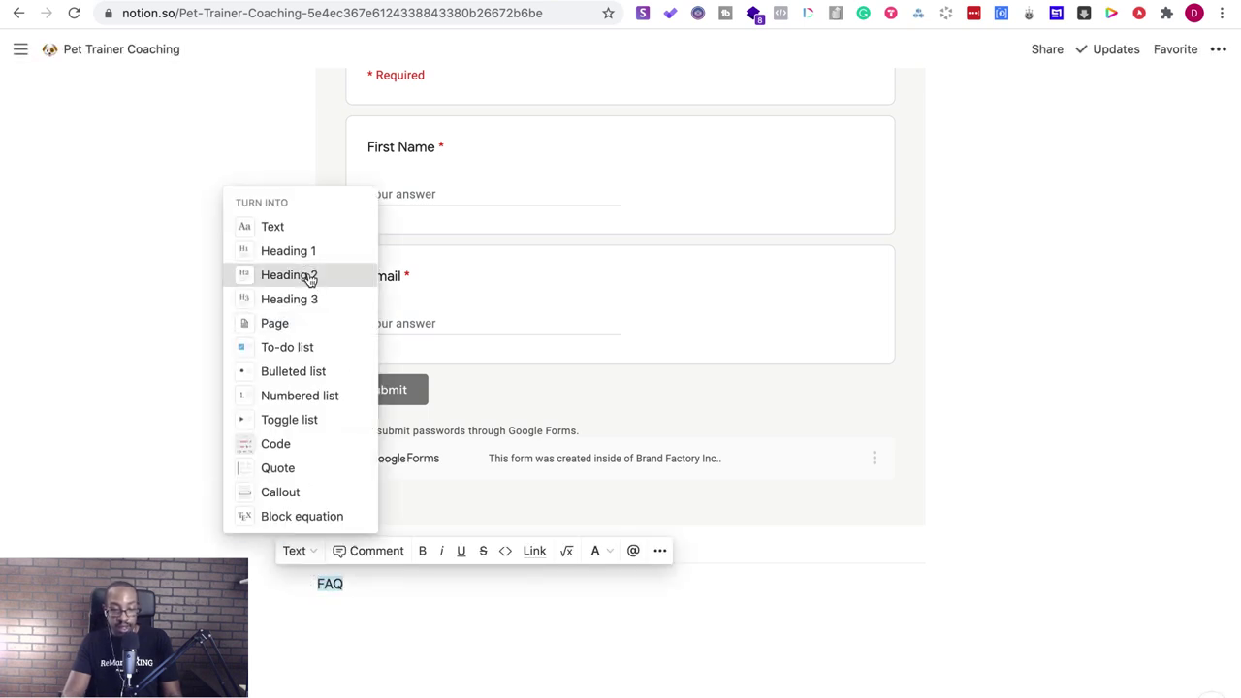
left_click(309, 276)
left_click(429, 629)
key("Return")
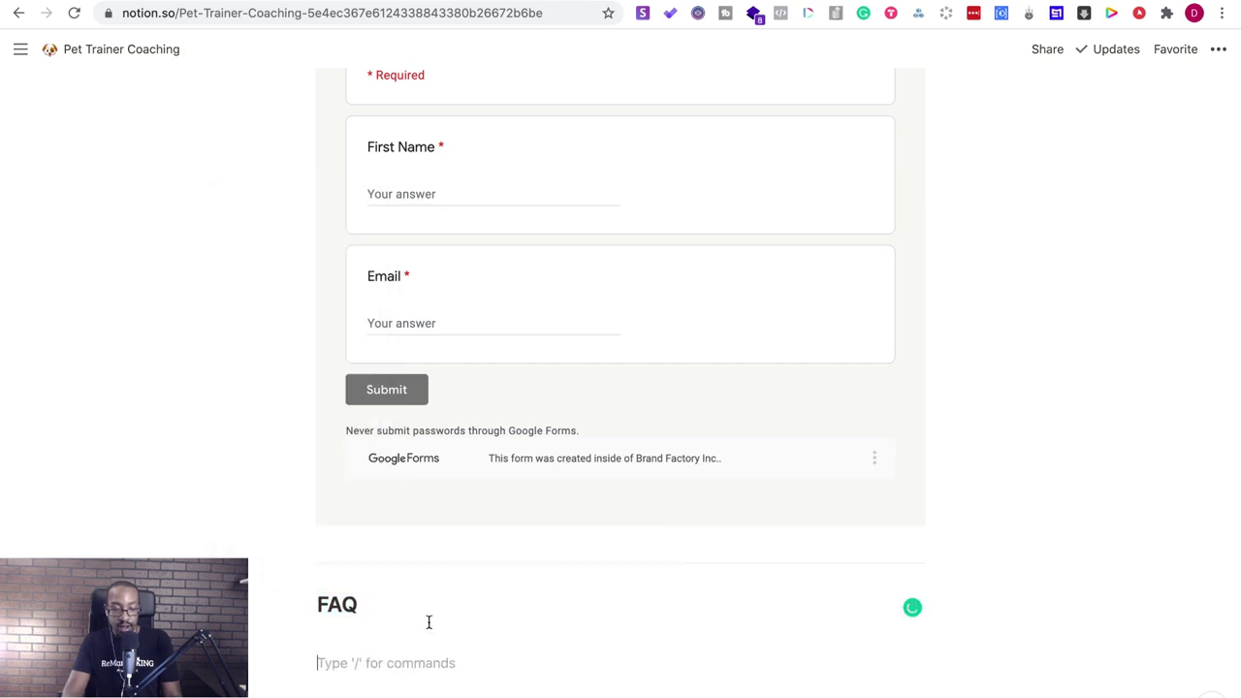
key("Return")
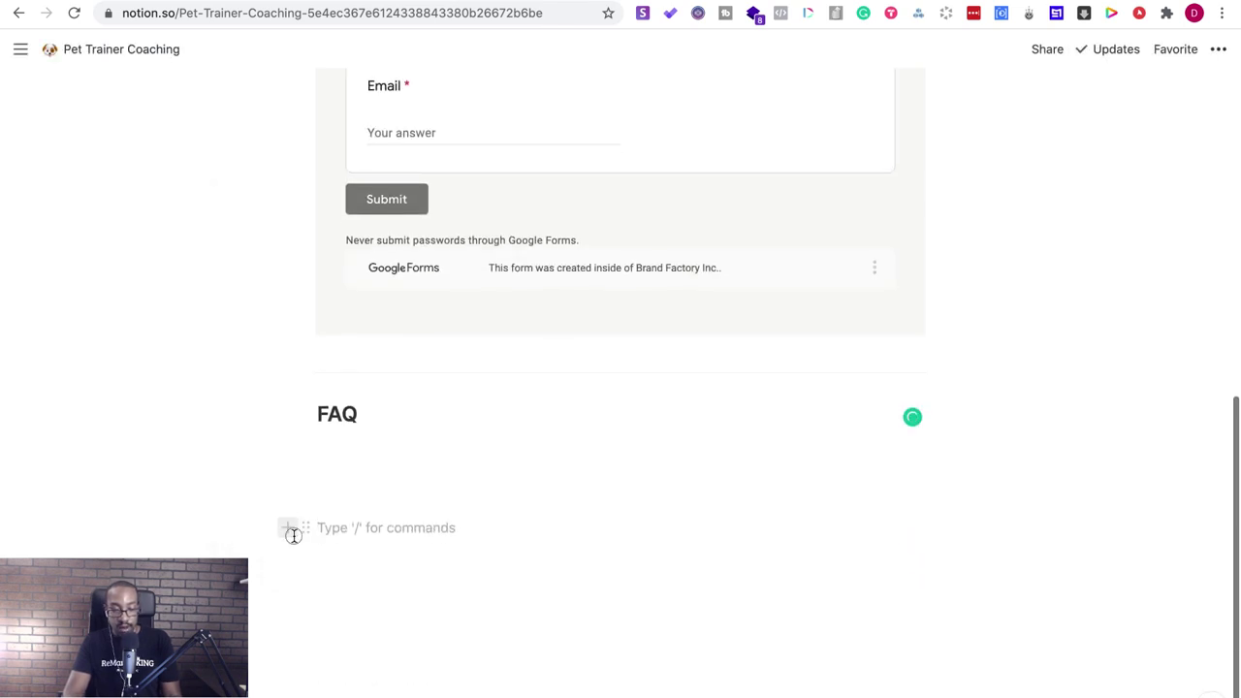
- Browse the block type list below FAQ without inserting, then bring up the Share options
left_click(291, 532)
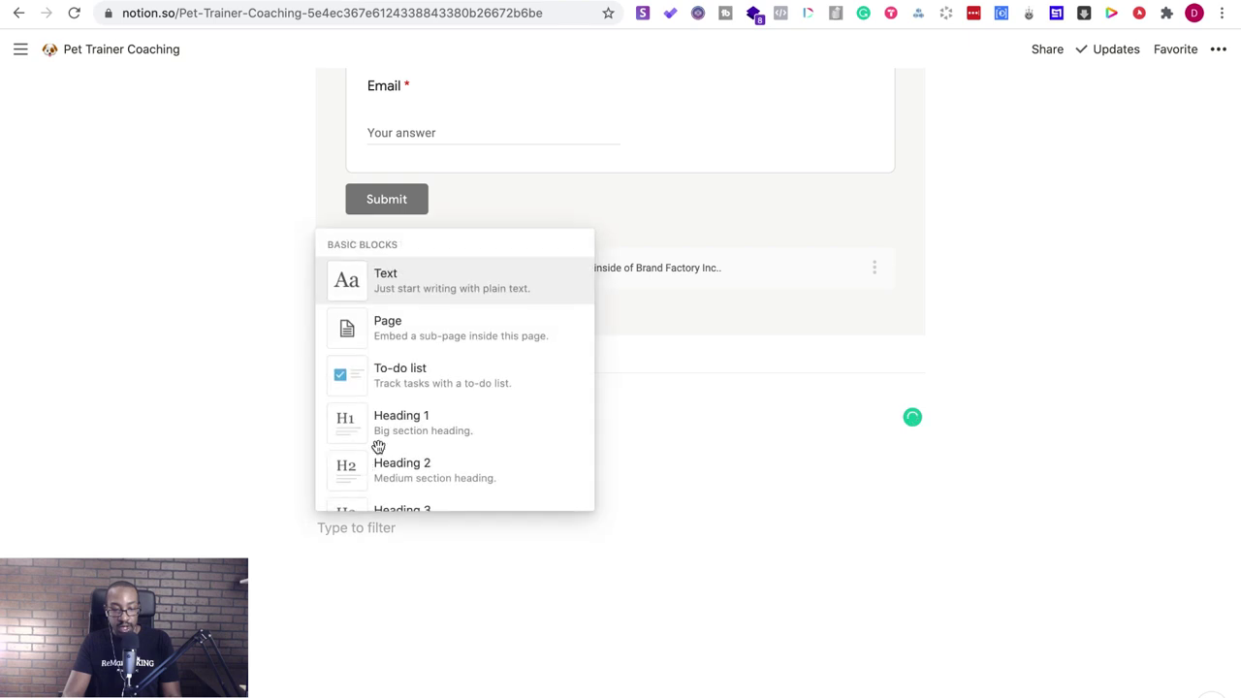
scroll(379, 443, "down", 5)
scroll(379, 444, "down", 3)
scroll(378, 374, "down", 2)
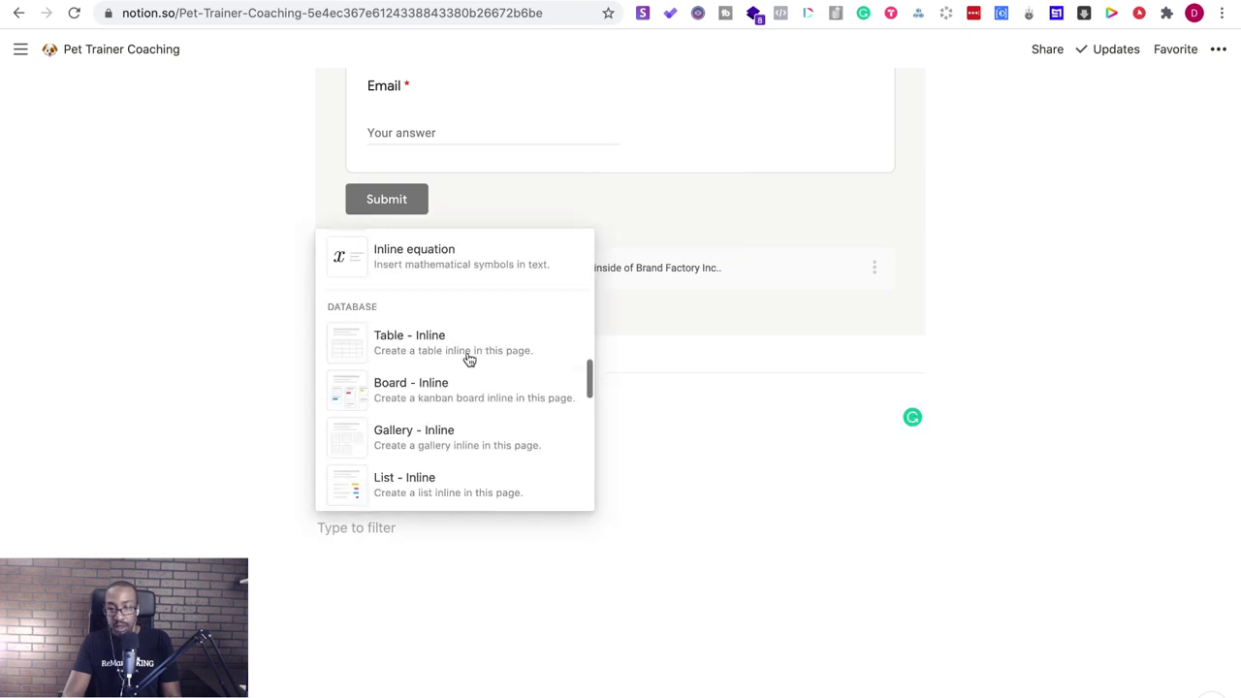
left_click(521, 606)
left_click(1044, 50)
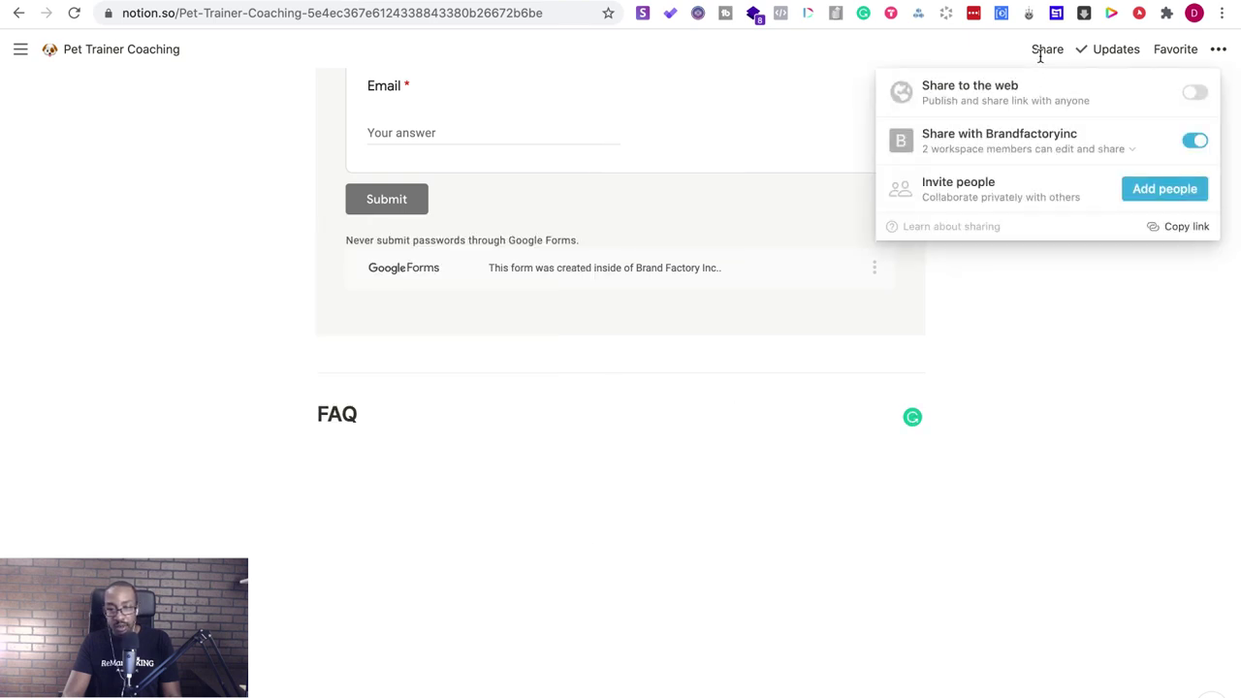
- Turn on Share to the web for Pet Trainer Coaching and copy its public link
left_click(1193, 94)
left_click(1158, 143)
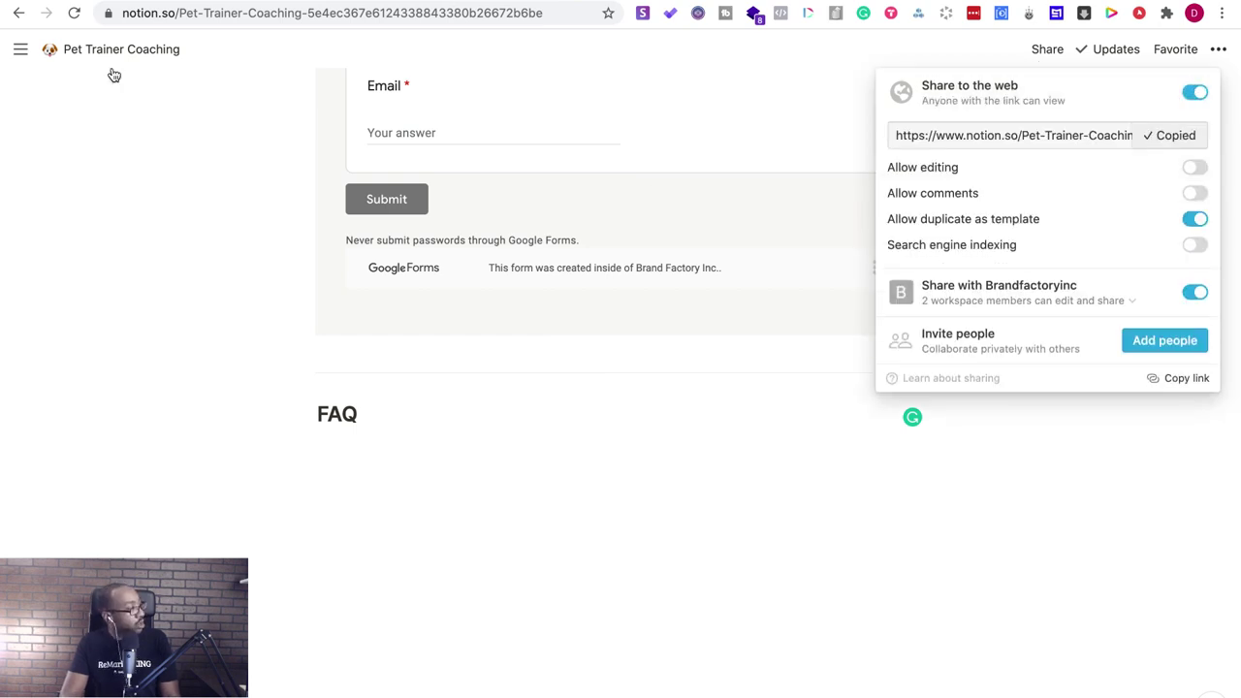
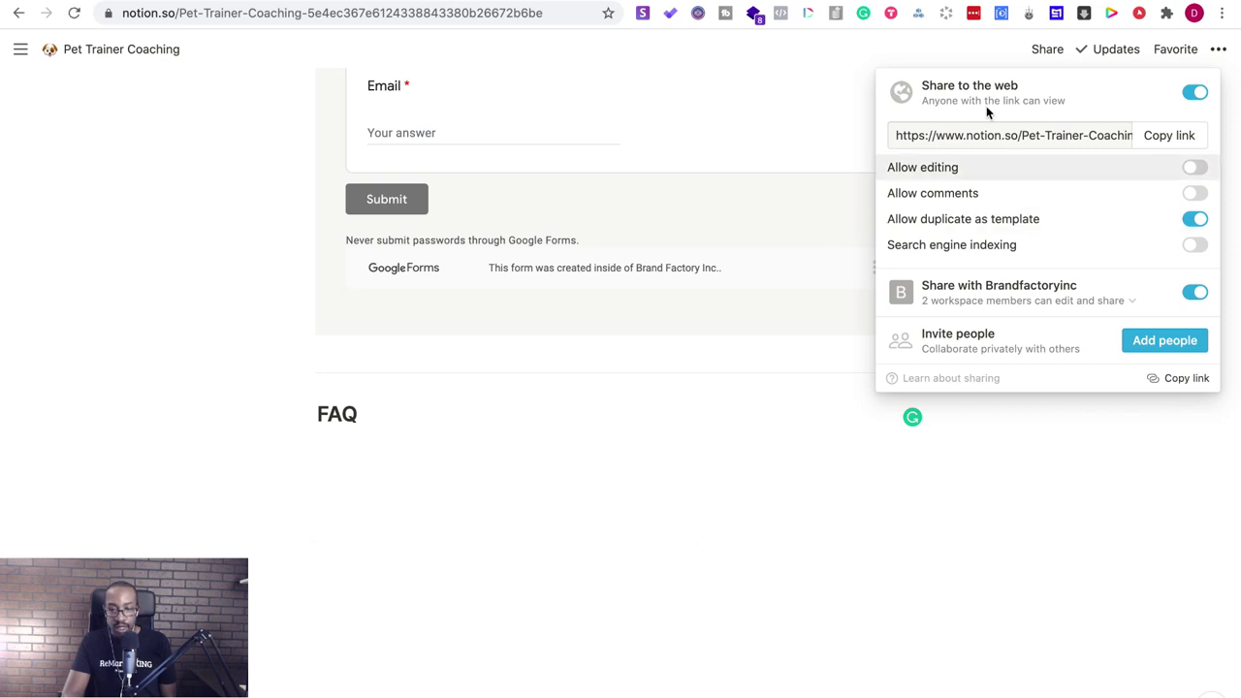
- Dismiss the Share popup and switch to the Website guide tab
left_click(334, 392)
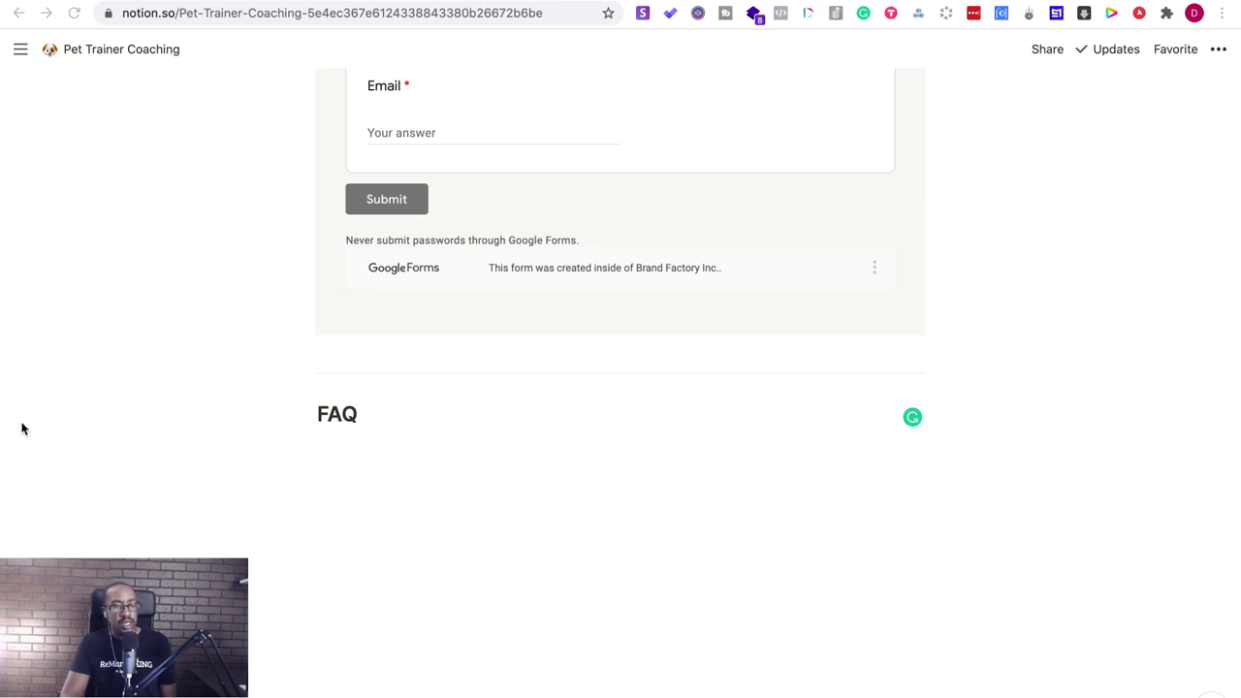
scroll(623, 562, "up", 15)
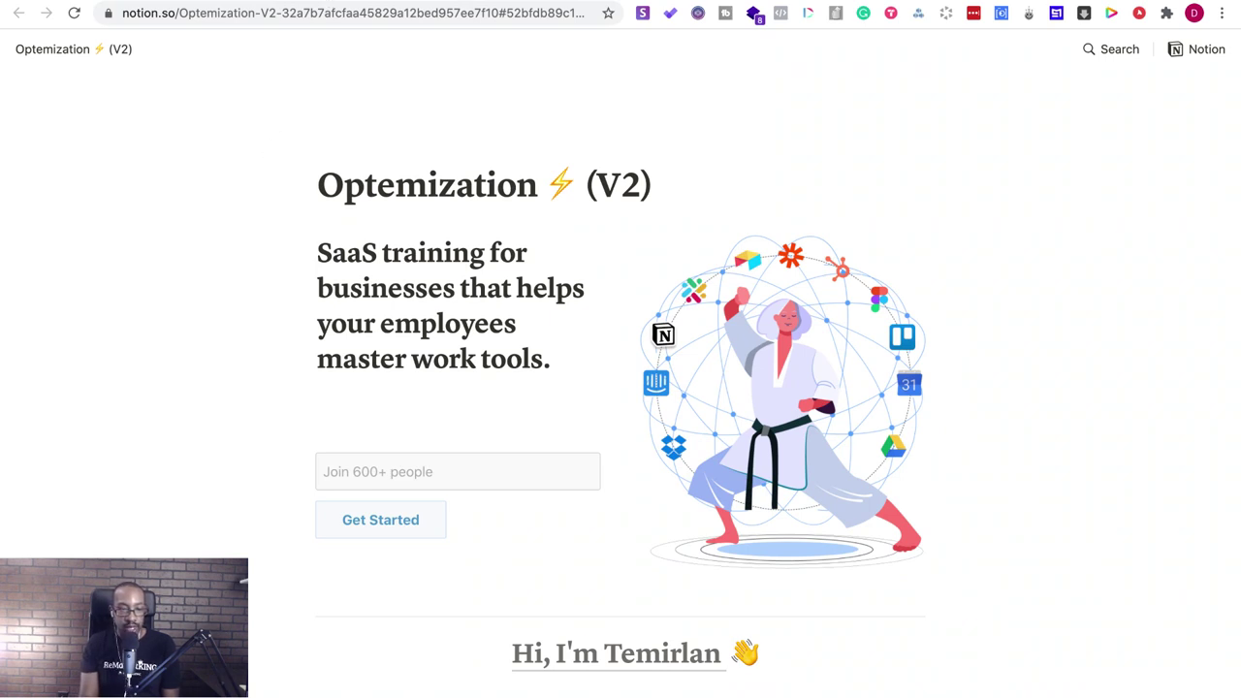
key("ctrl+Tab")
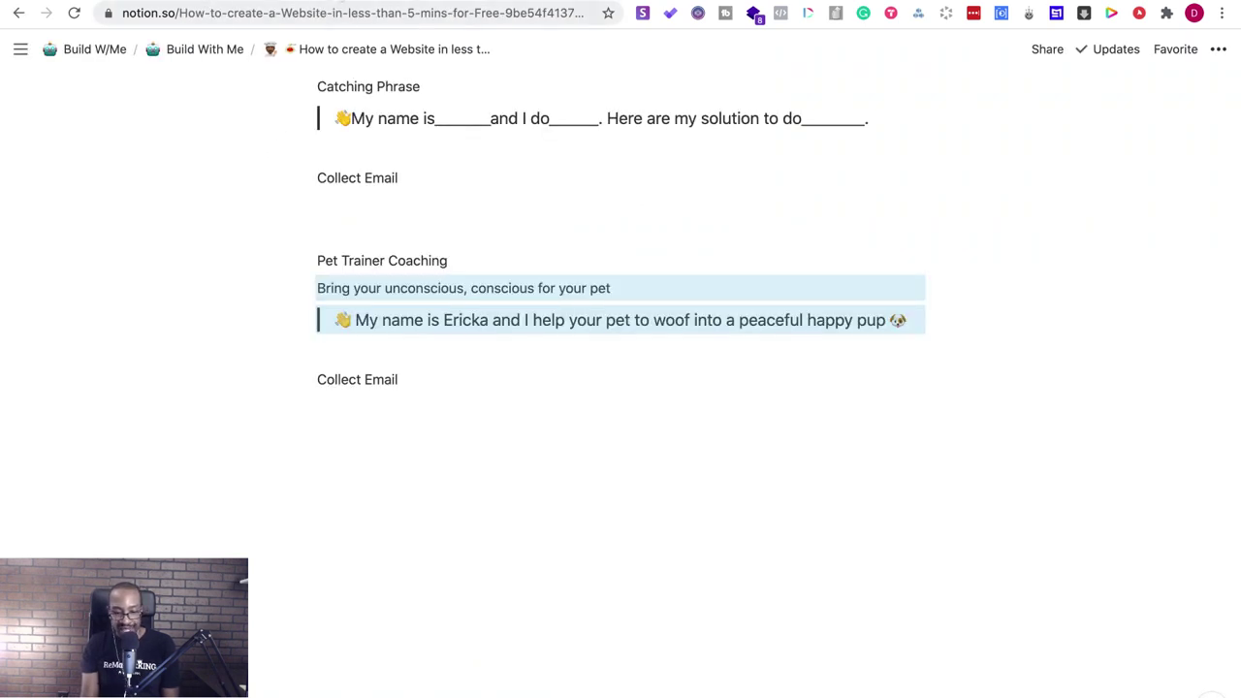
- Open the Pet Trainer Coaching page from its preview in the guide
left_click(413, 325)
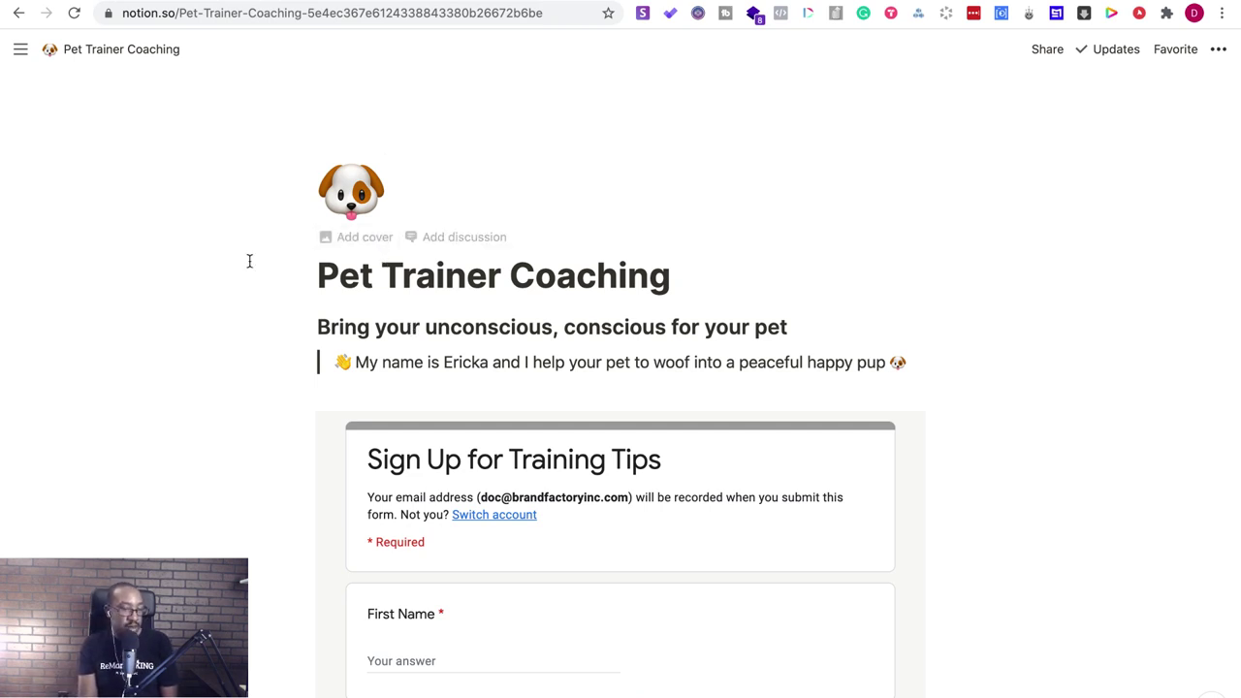
mouse_move(100, 80)
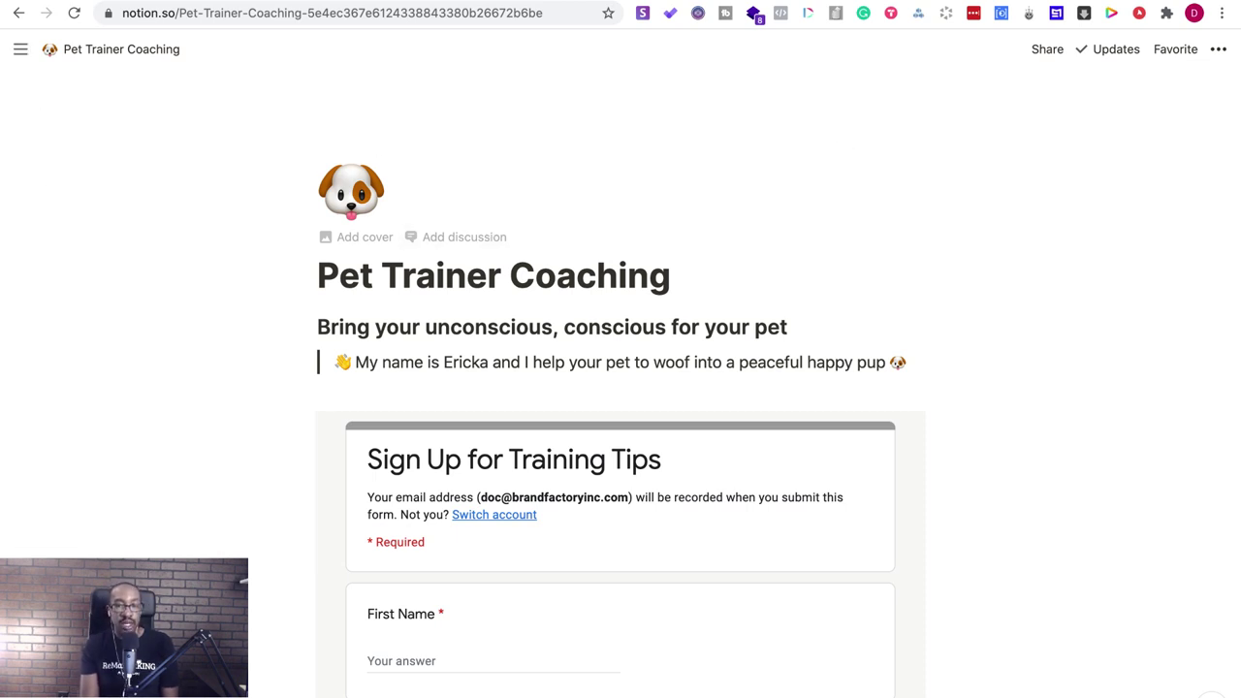
key("super+t")
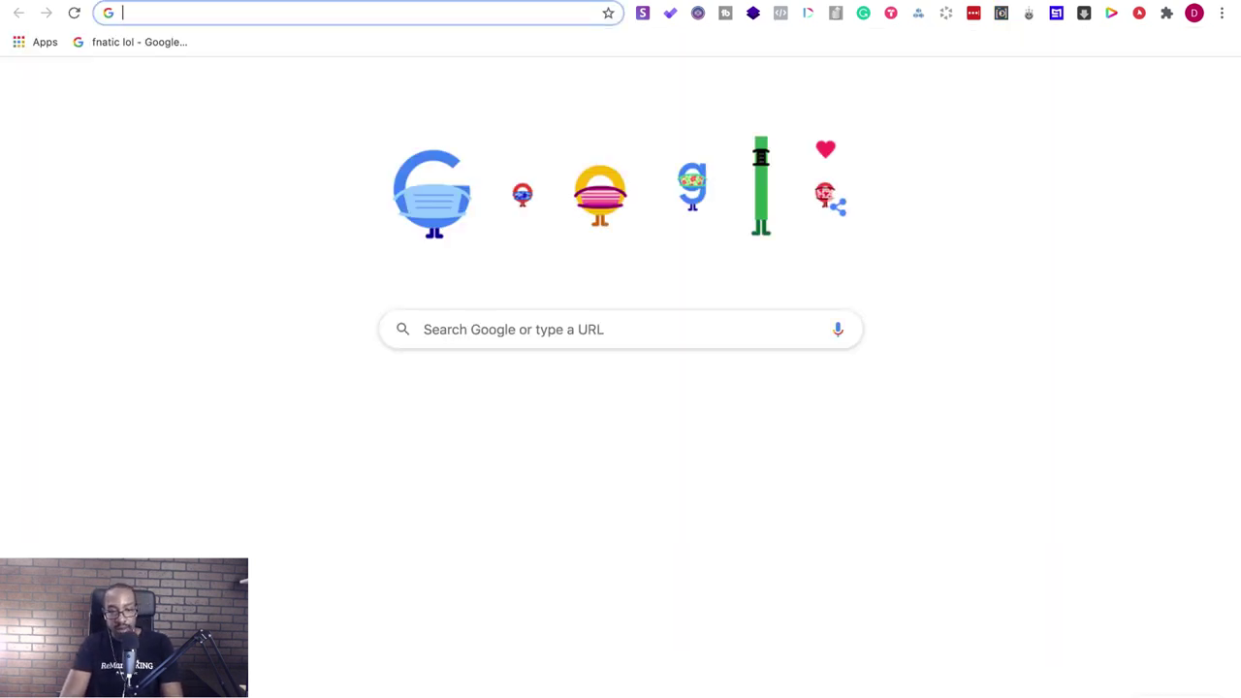
key("super+w")
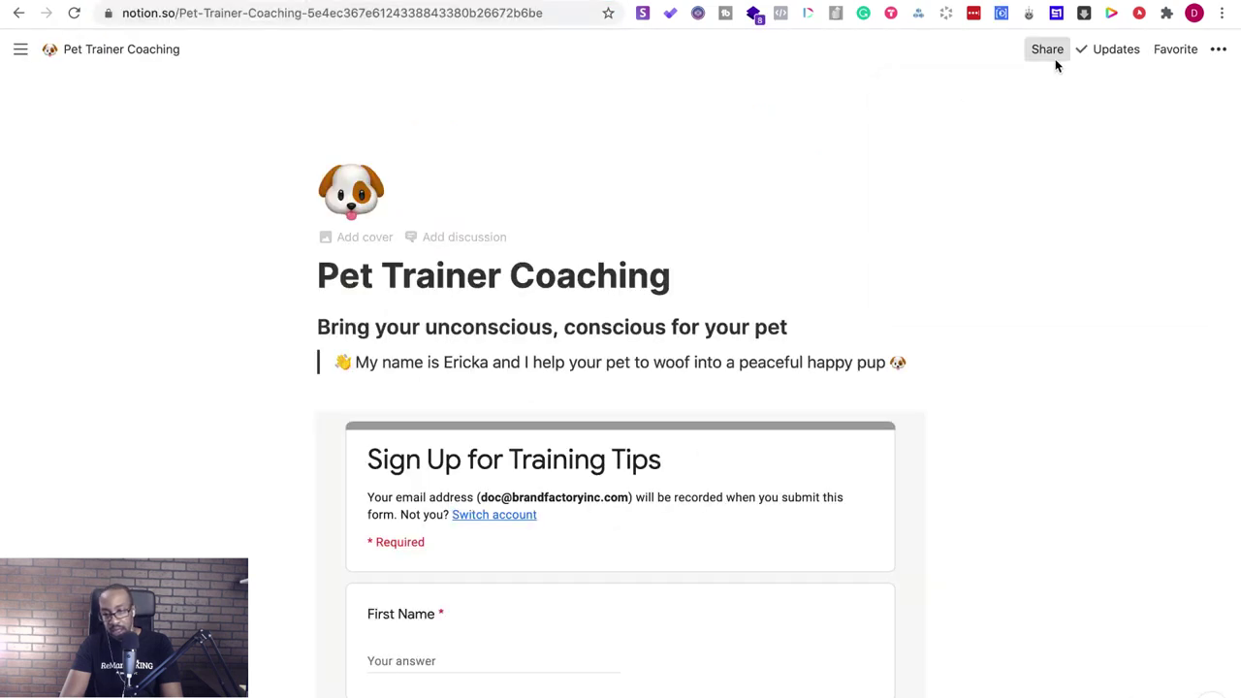
- Reveal the page's link options and copy its public web link
left_click(1055, 58)
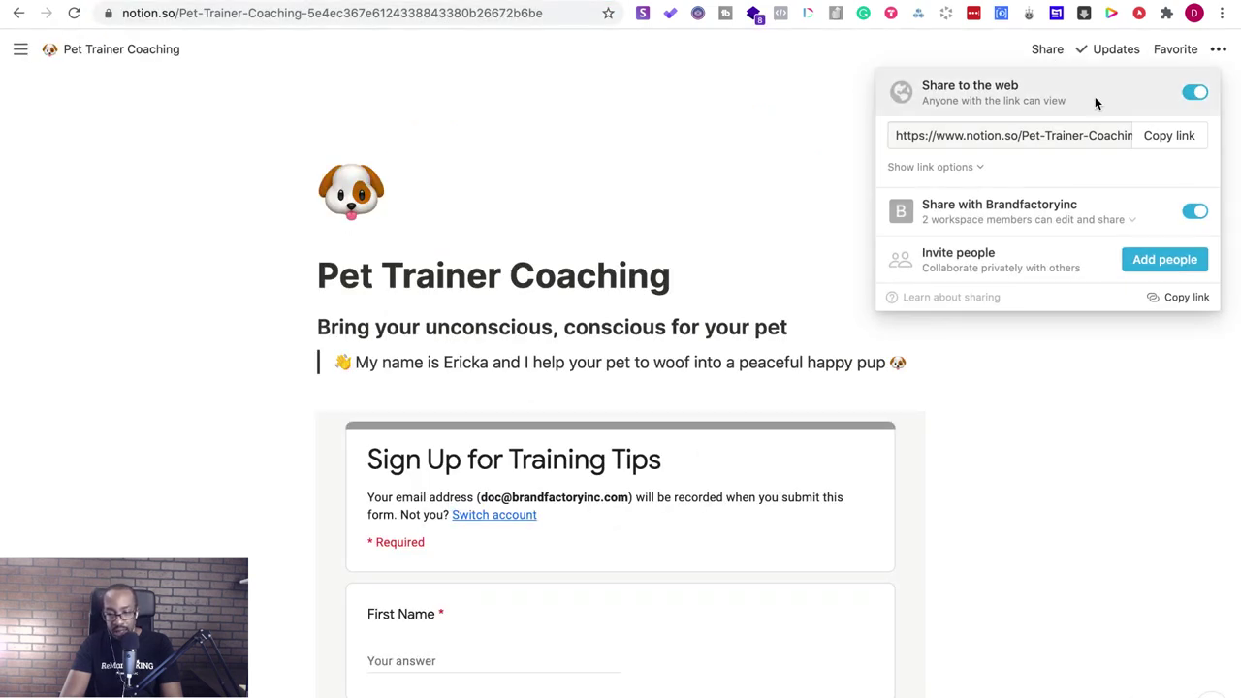
left_click(957, 167)
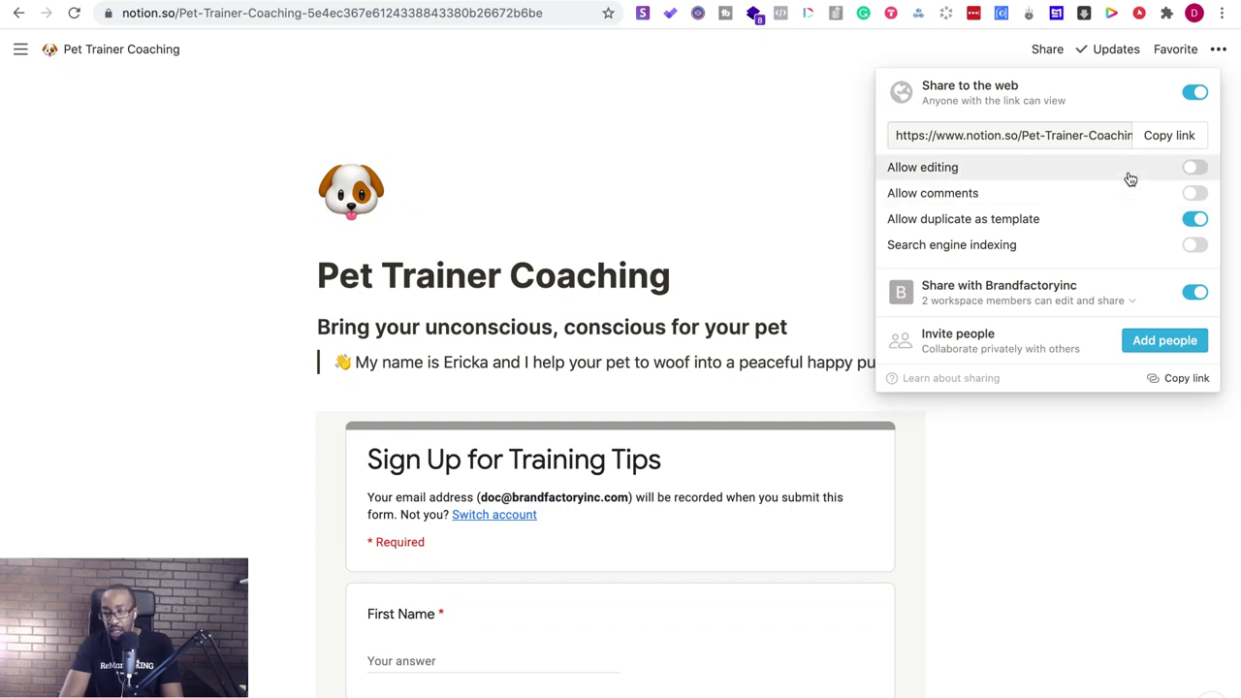
mouse_move(1107, 216)
mouse_move(1010, 112)
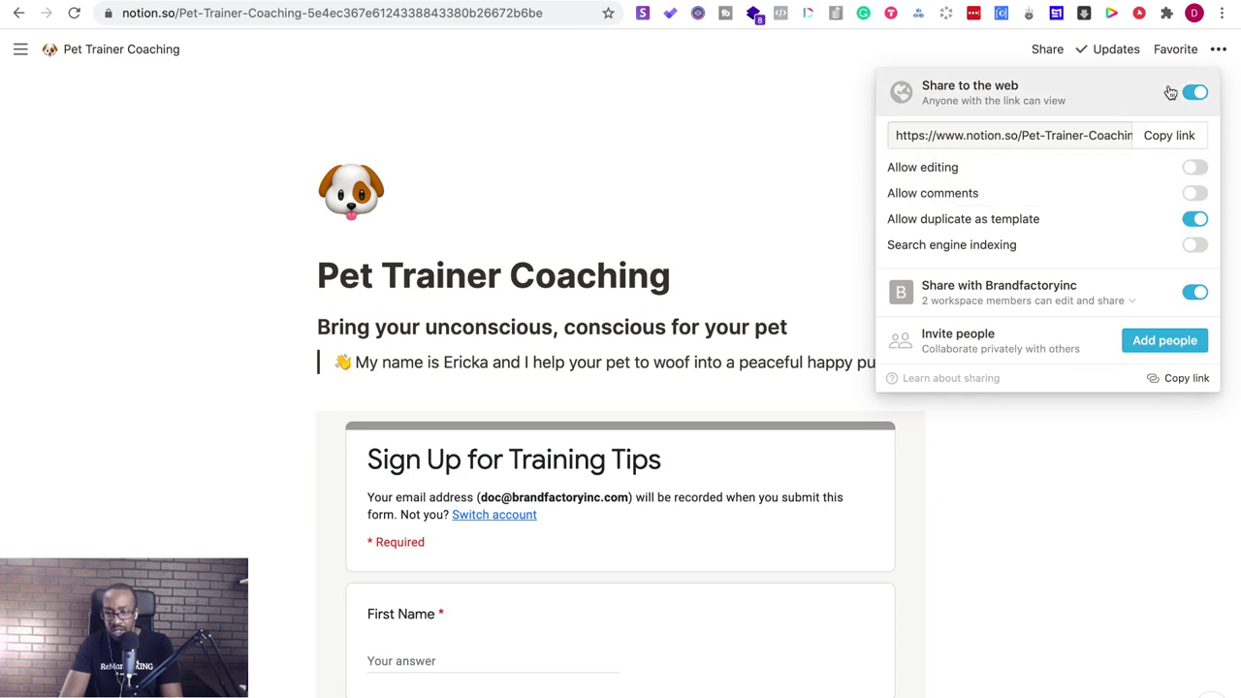
left_click(1174, 134)
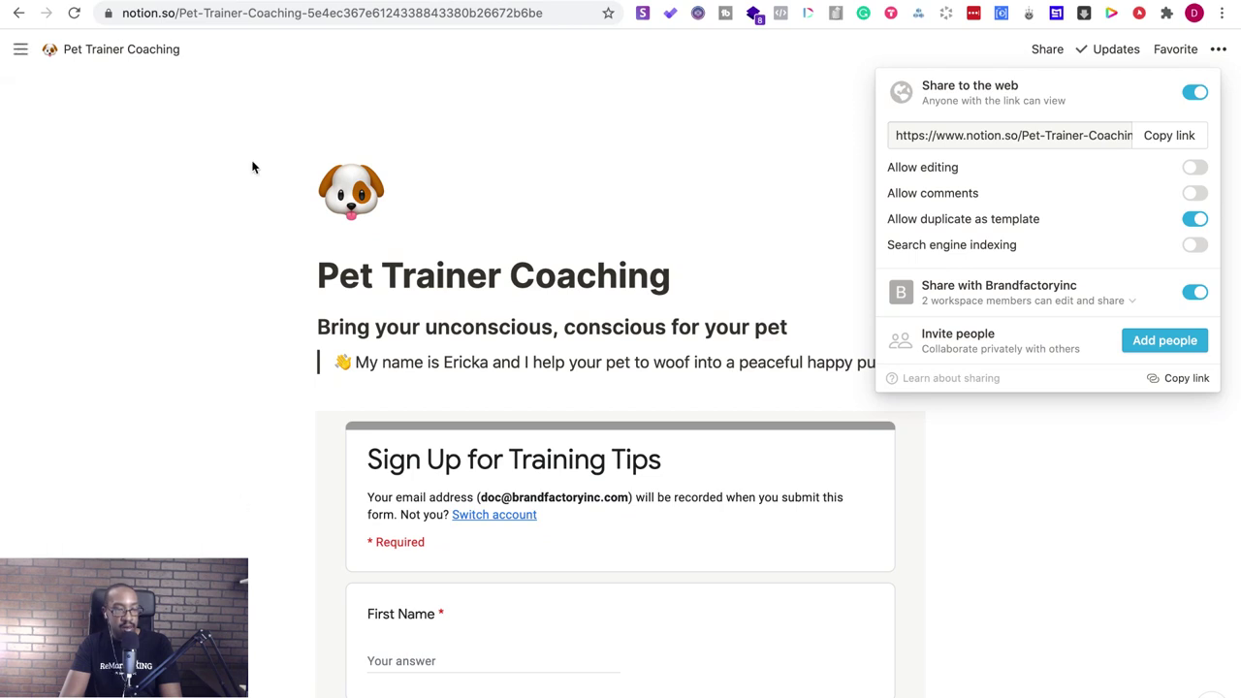
- Load the copied public page link in a new incognito window
mouse_move(51, 3)
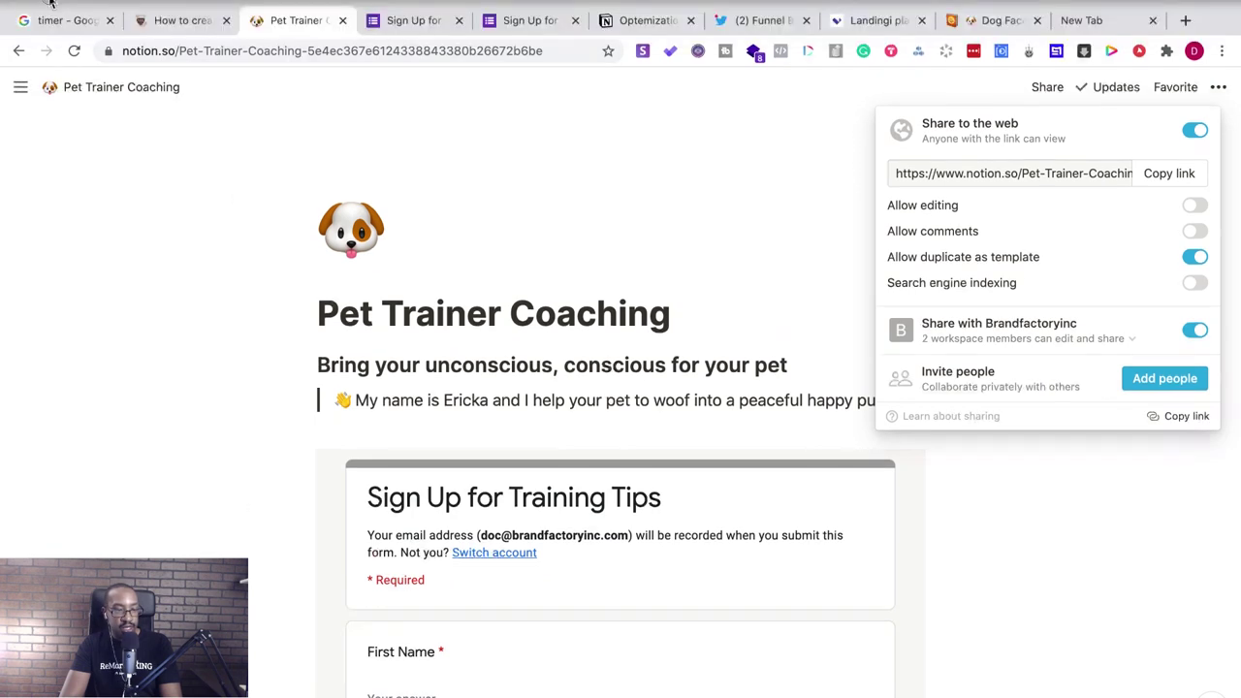
key("super+shift+n")
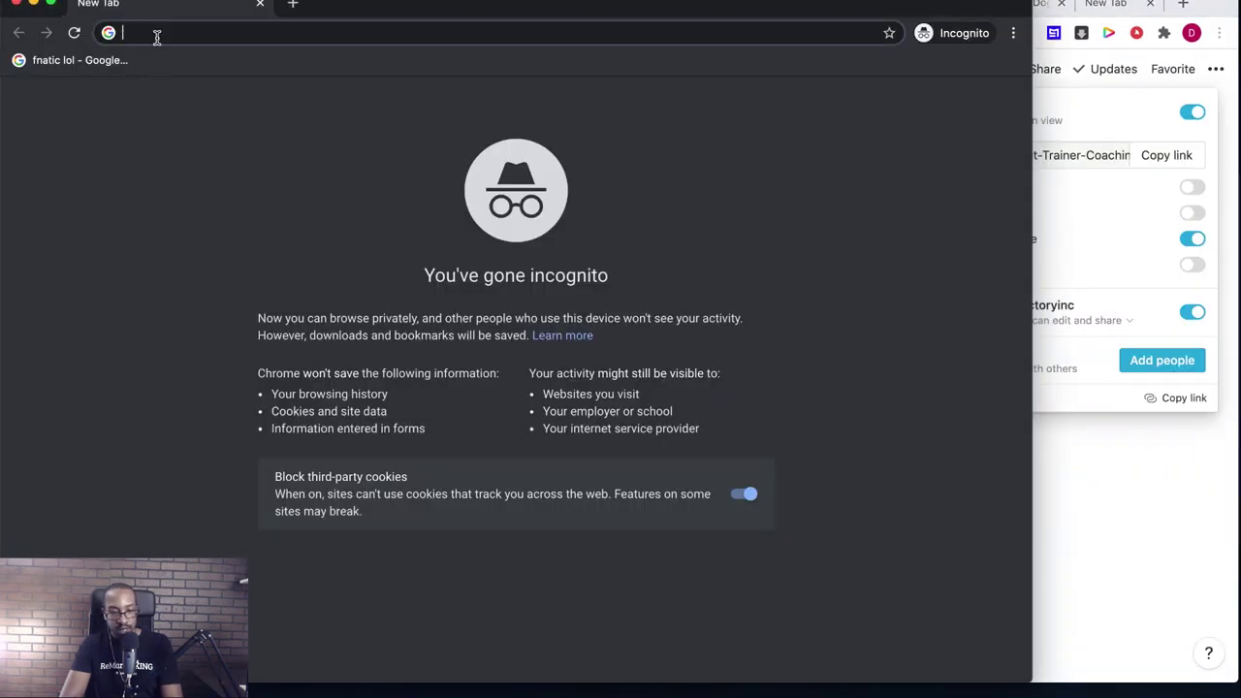
key("super+v")
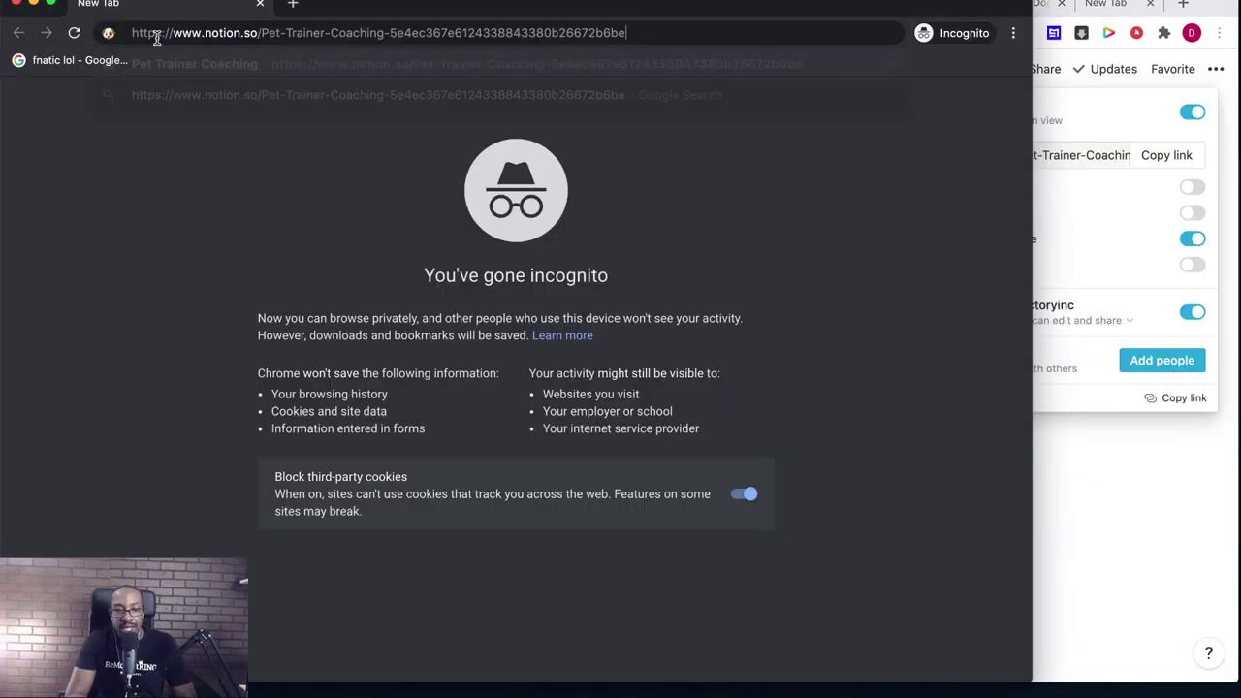
key("Return")
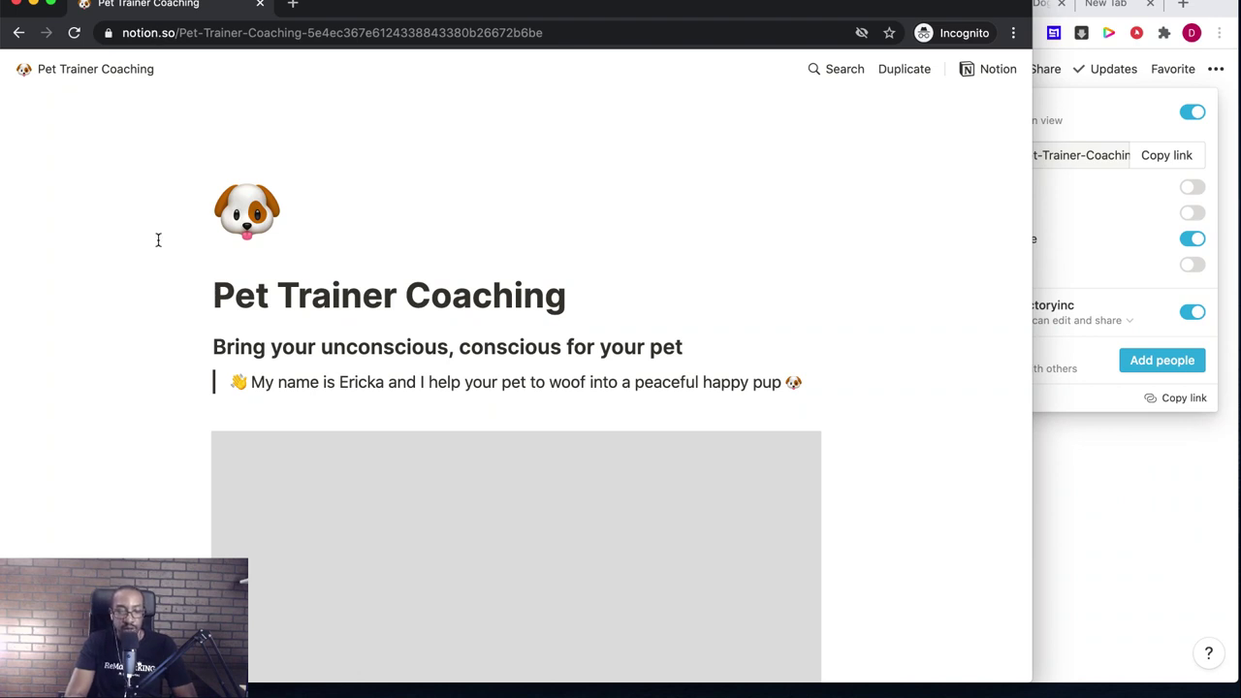
- Scroll to the form embed, which shows accounts.google.com refused to connect, and move the window aside
scroll(207, 448, "down", 2)
scroll(197, 424, "down", 4)
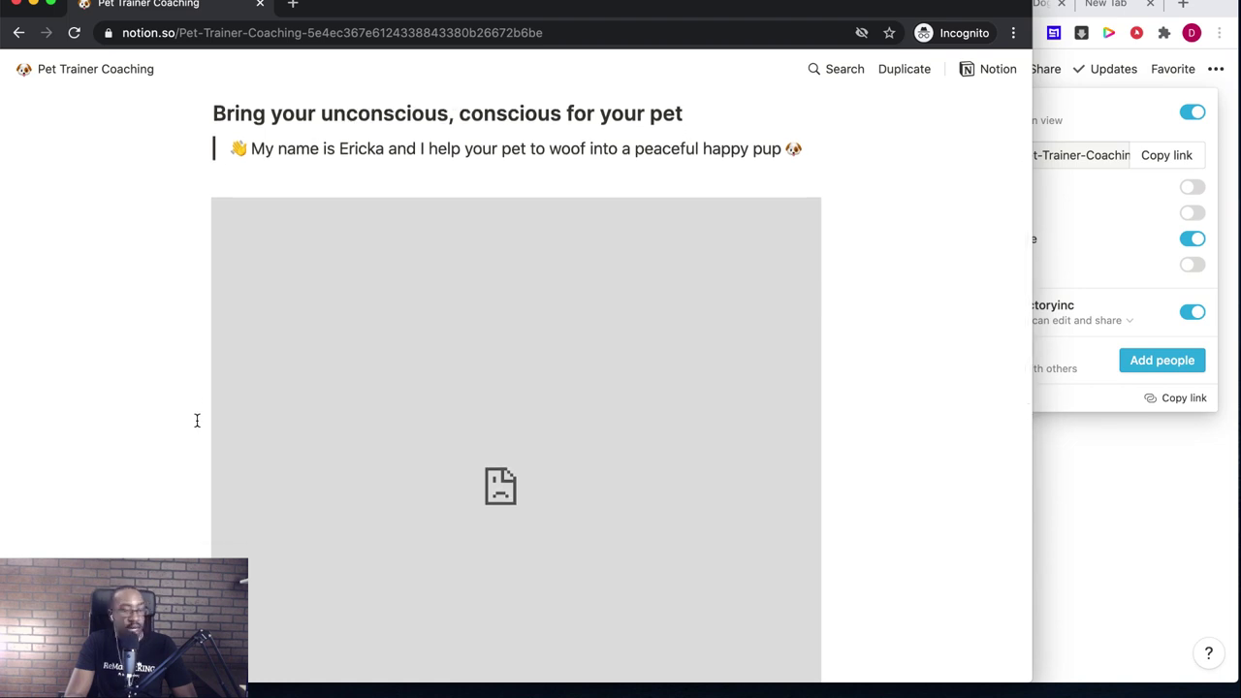
scroll(196, 420, "down", 8)
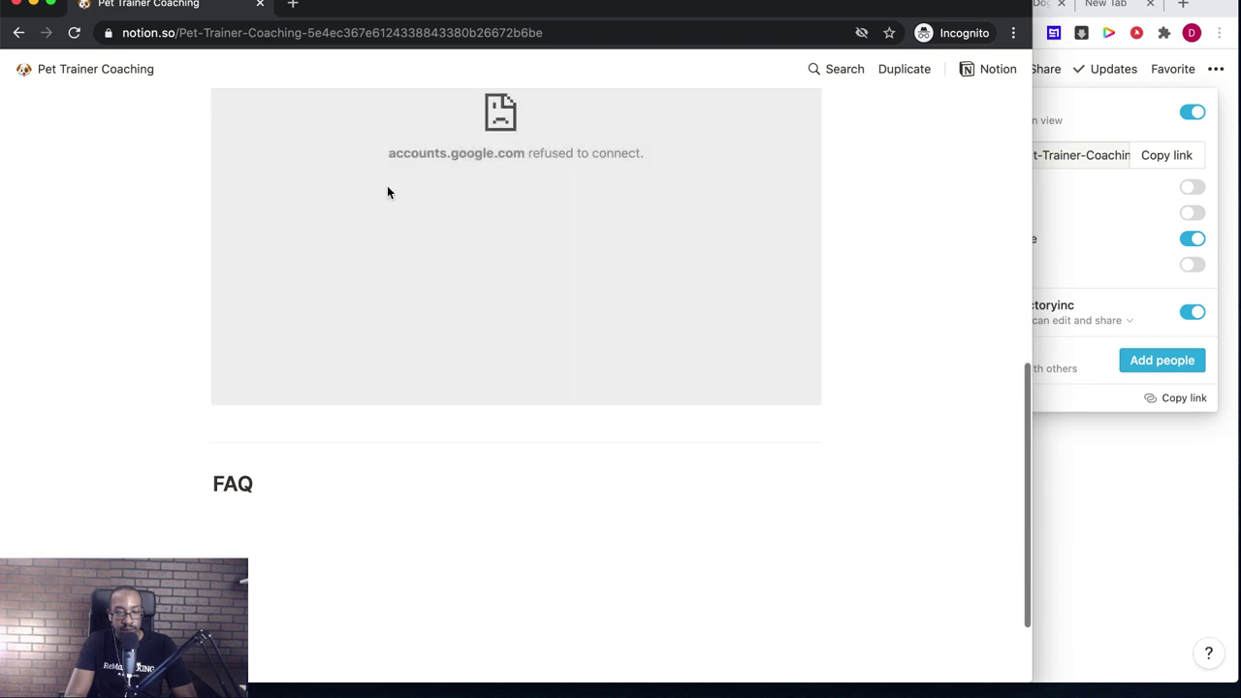
scroll(386, 185, "up", 10)
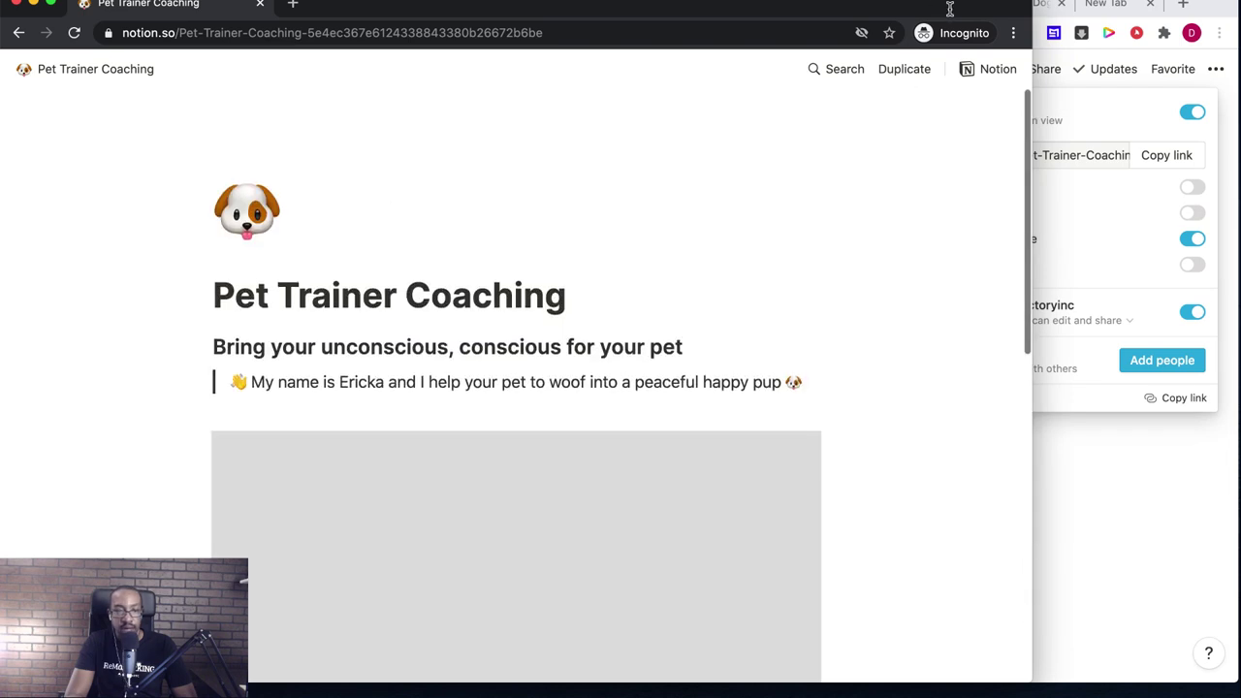
left_click_drag(862, 11, 938, 155)
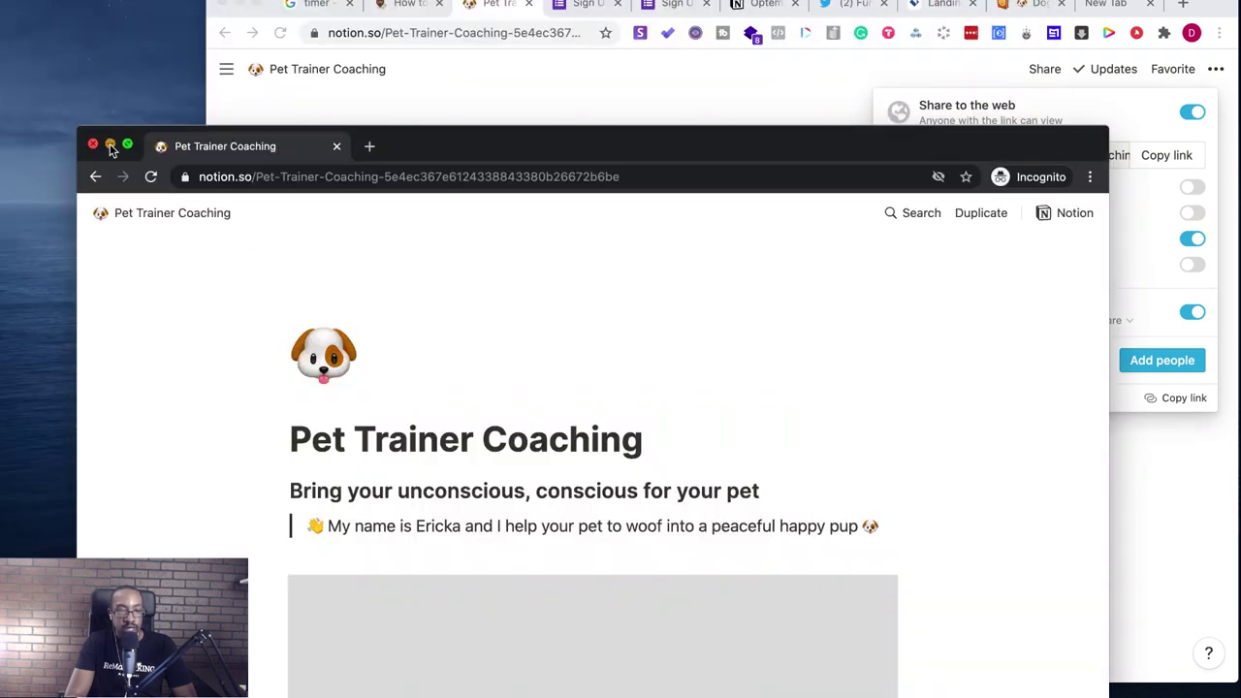
- Close the incognito window, make the main browser full screen, and dismiss the Share popup
left_click(93, 144)
left_click(254, 6)
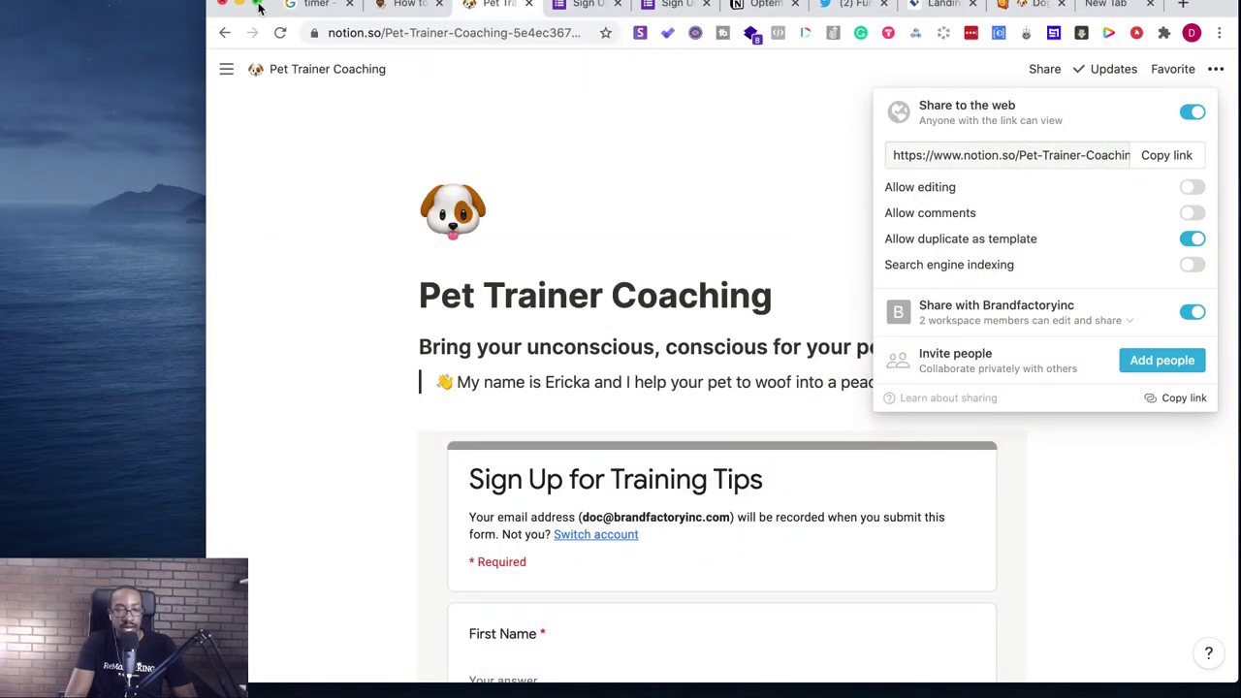
left_click(258, 7)
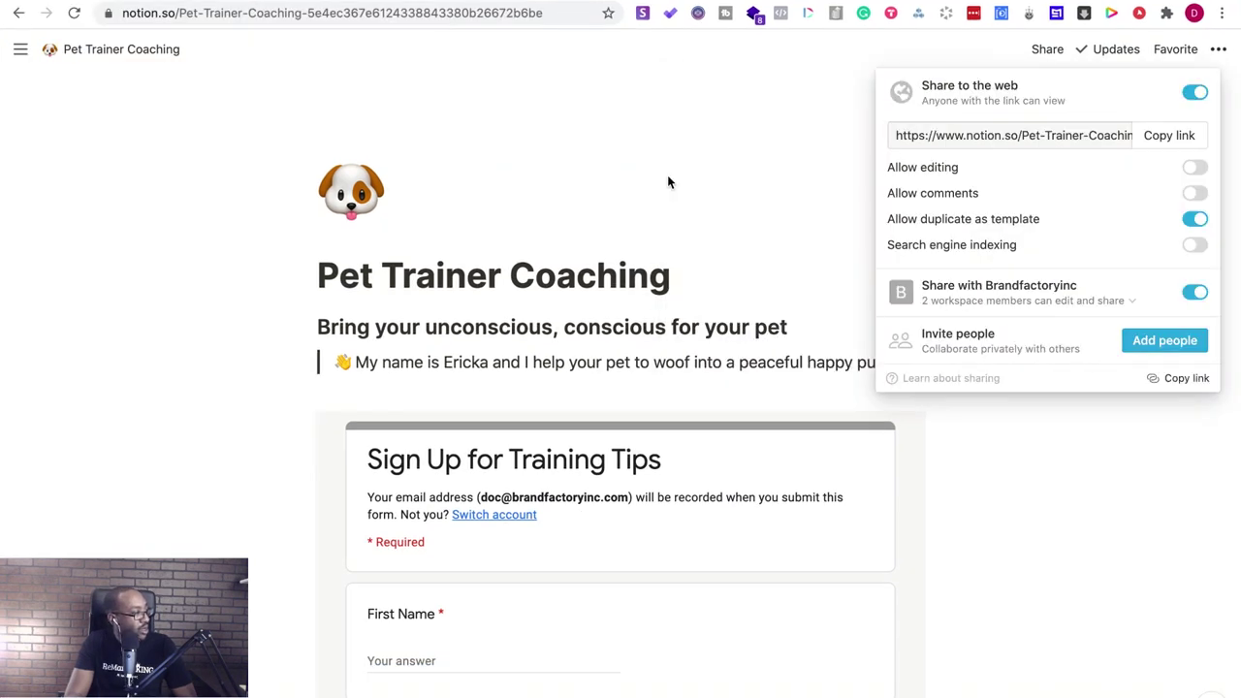
left_click(656, 210)
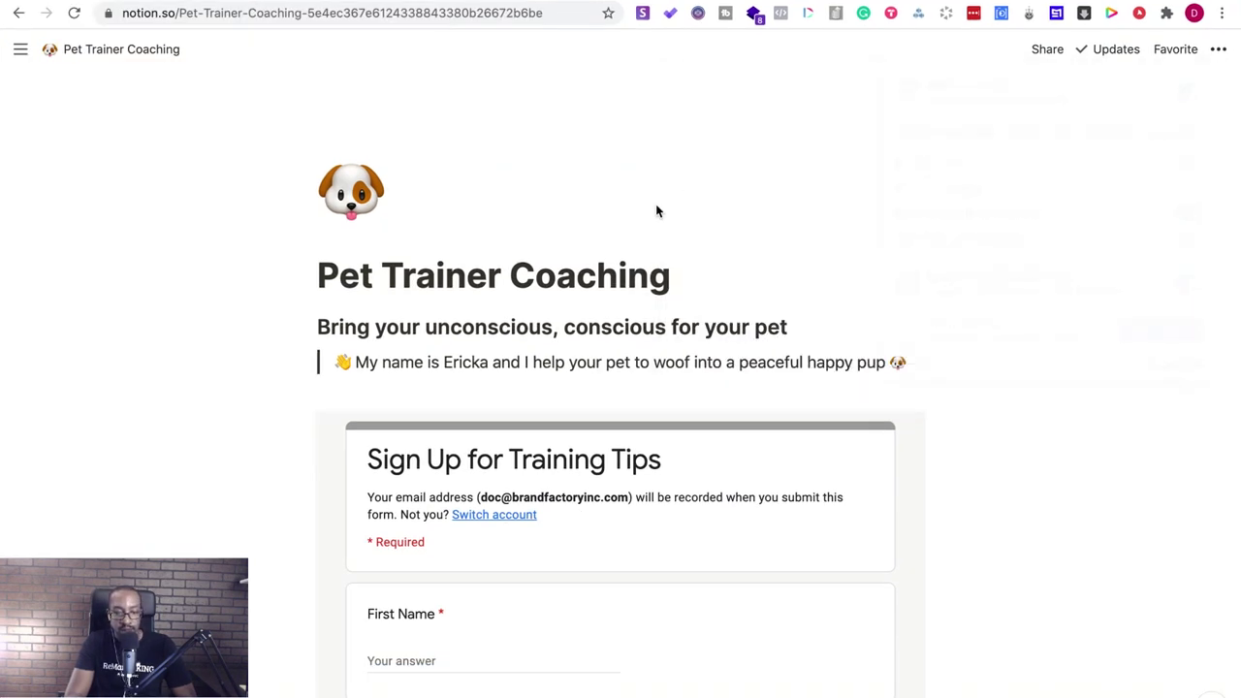
scroll(621, 440, "down", 1)
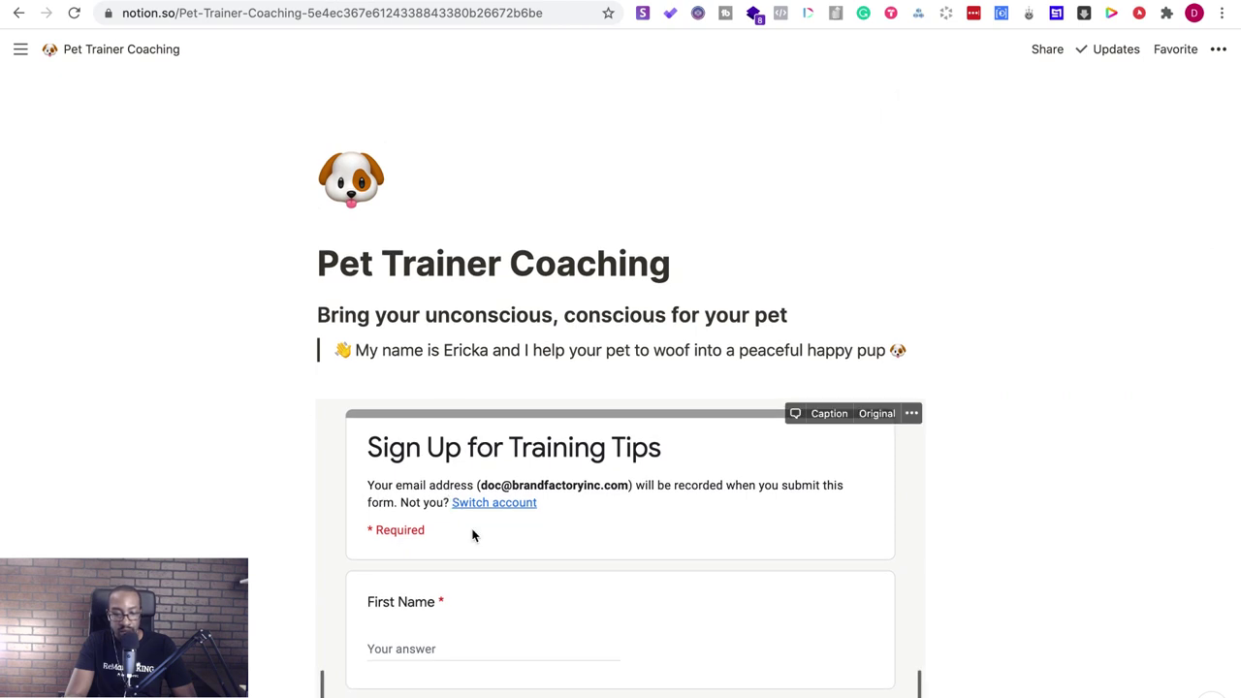
scroll(383, 339, "up", 1)
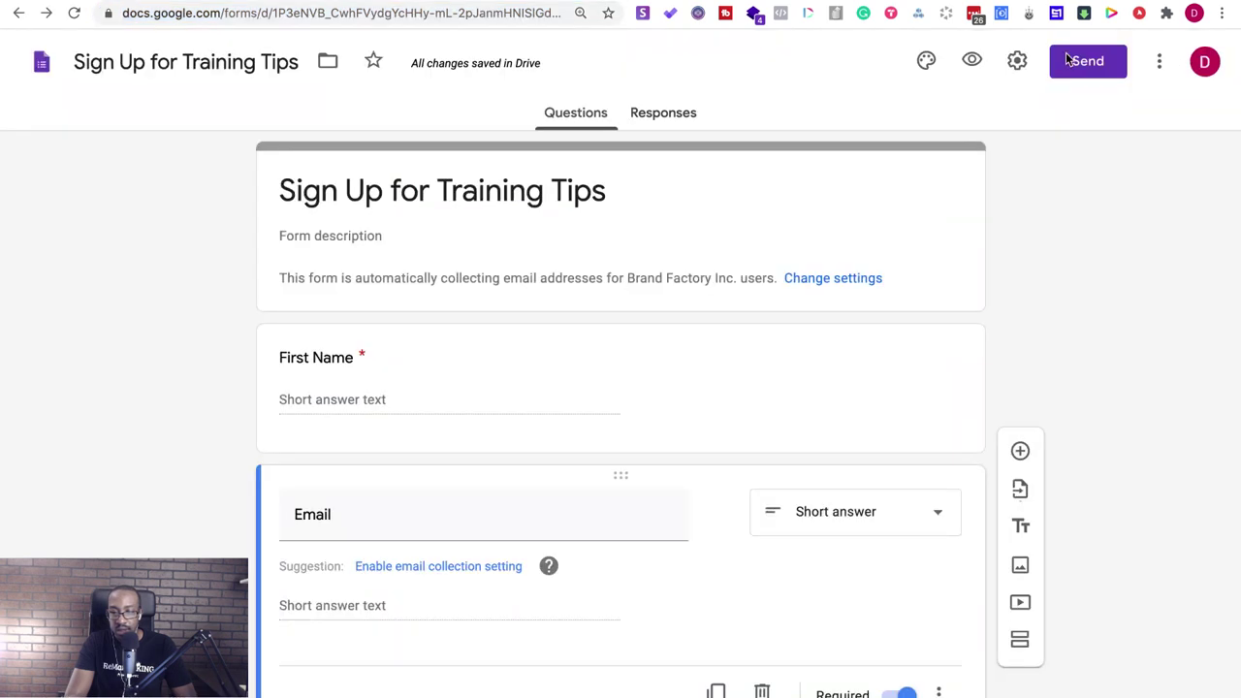
- Uncheck the organisation-only restriction in form settings and save with email collection on
left_click(1160, 60)
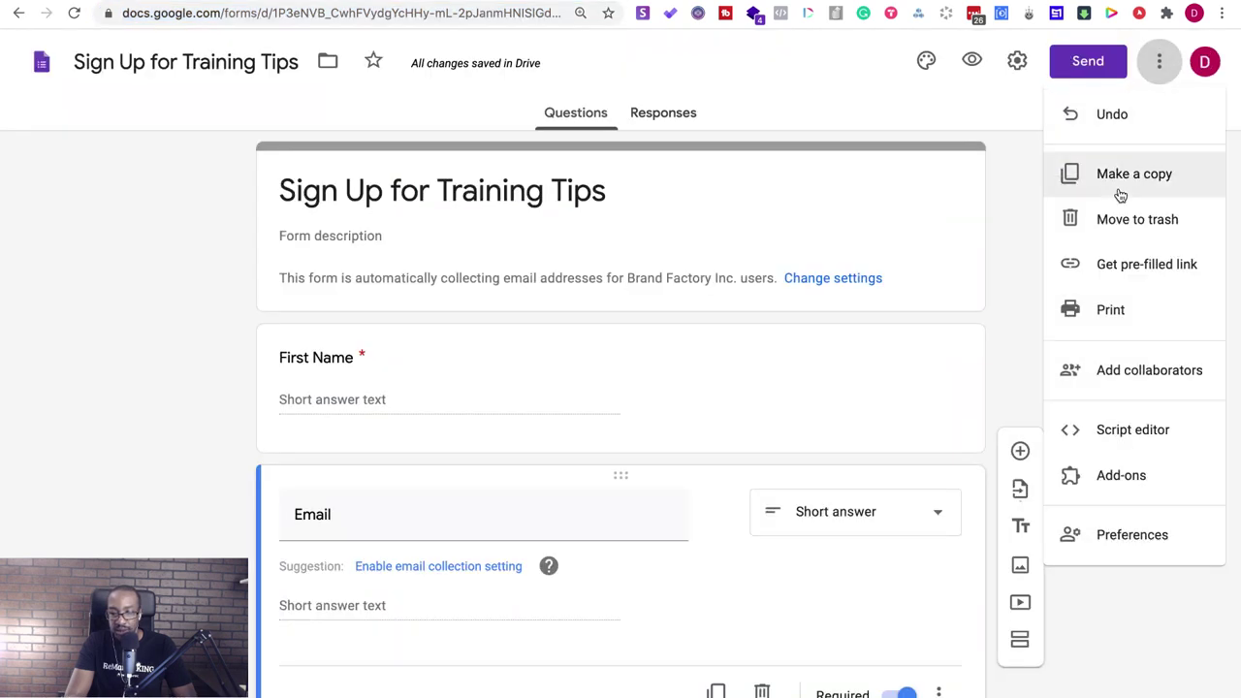
left_click(1017, 67)
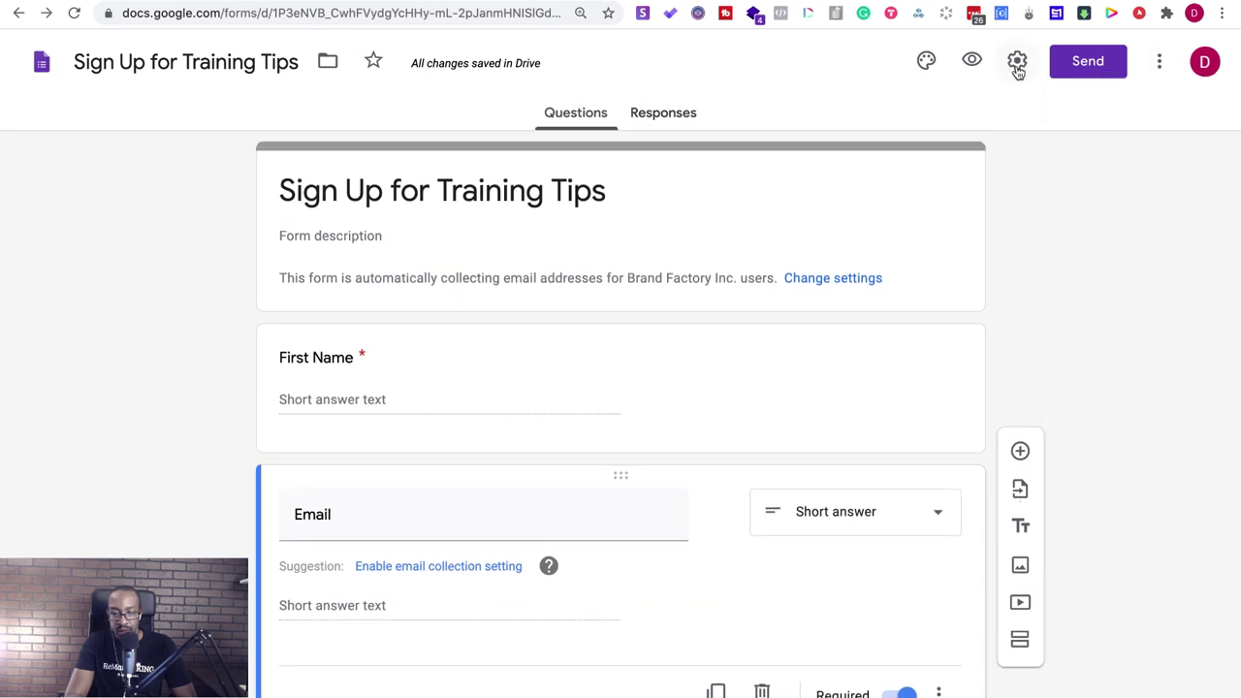
left_click(1016, 68)
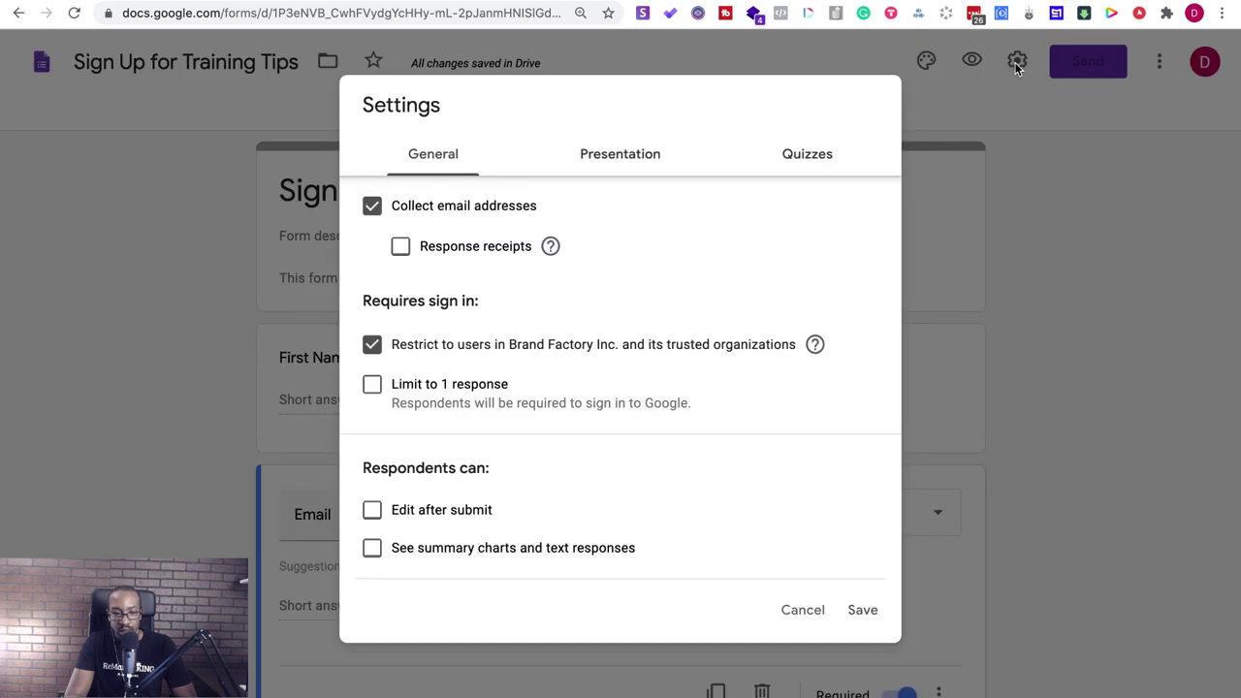
left_click(369, 358)
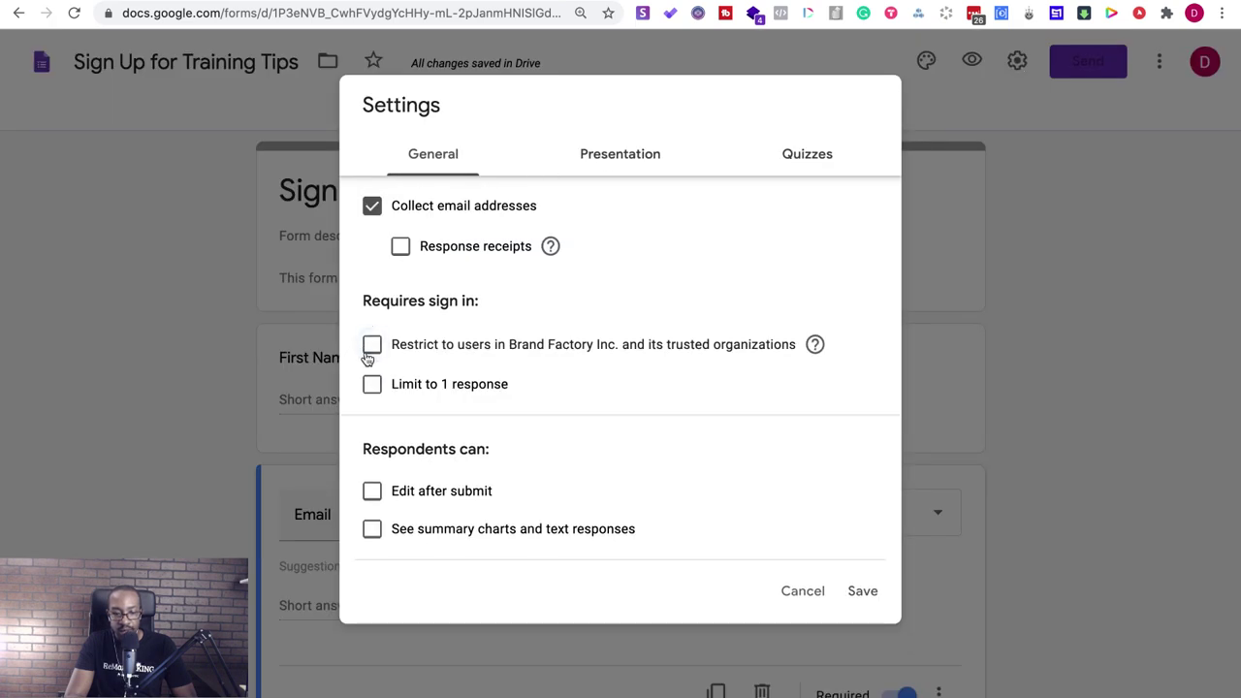
left_click(855, 594)
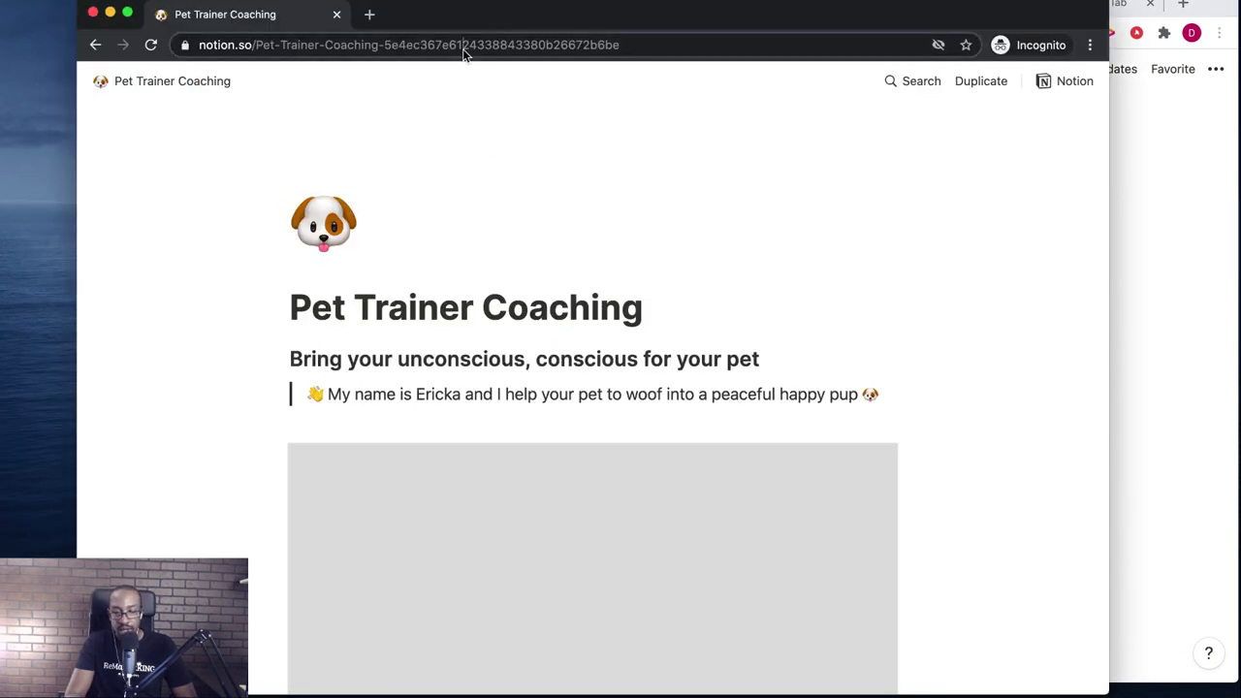
- Reload the public page in incognito and scroll through the embedded form to Submit
left_click(464, 46)
key("Return")
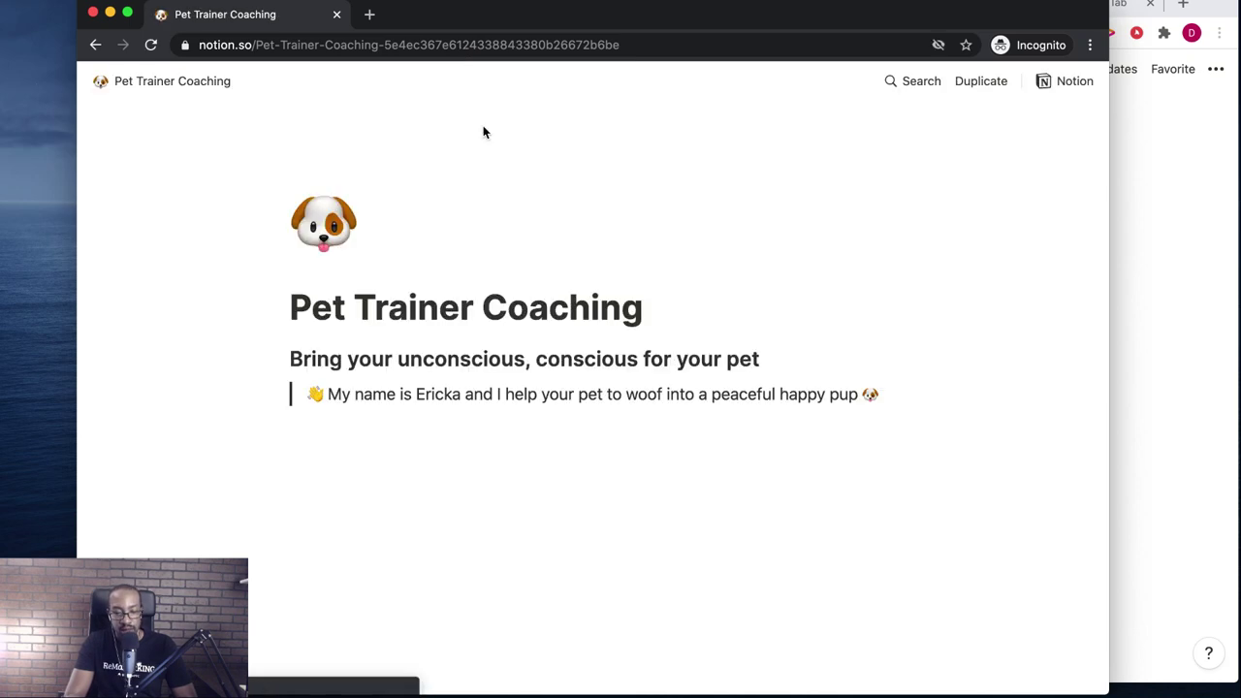
scroll(508, 207, "down", 3)
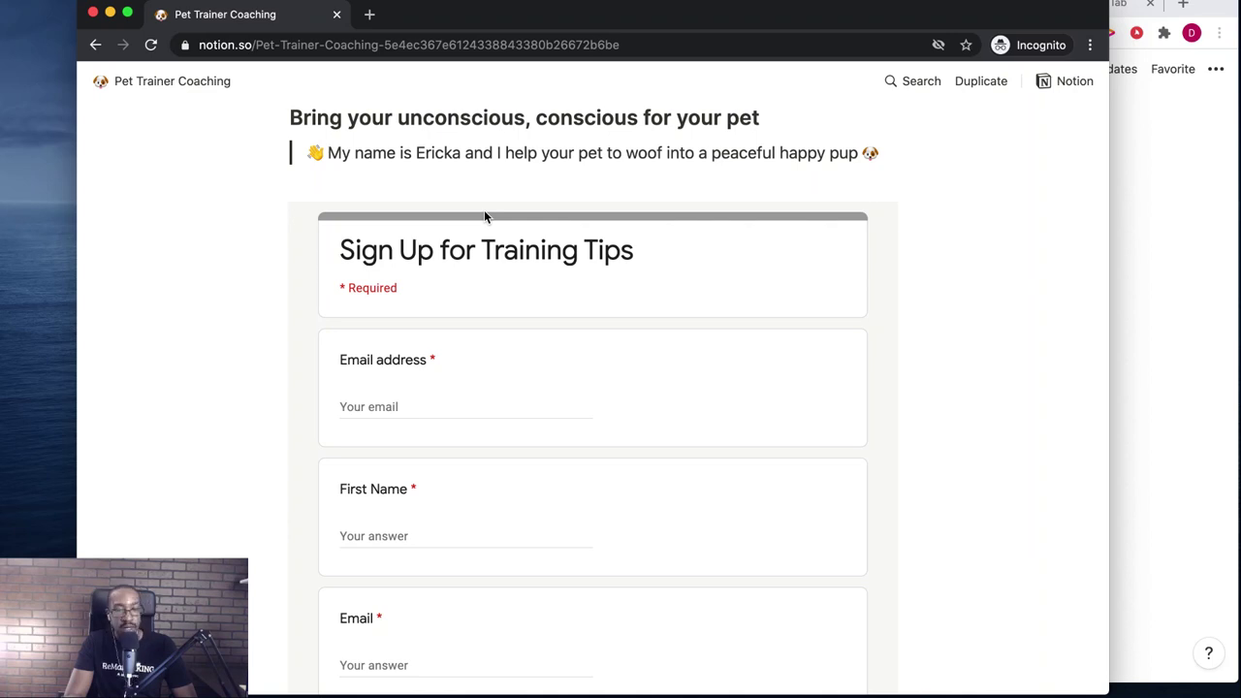
scroll(249, 347, "down", 3)
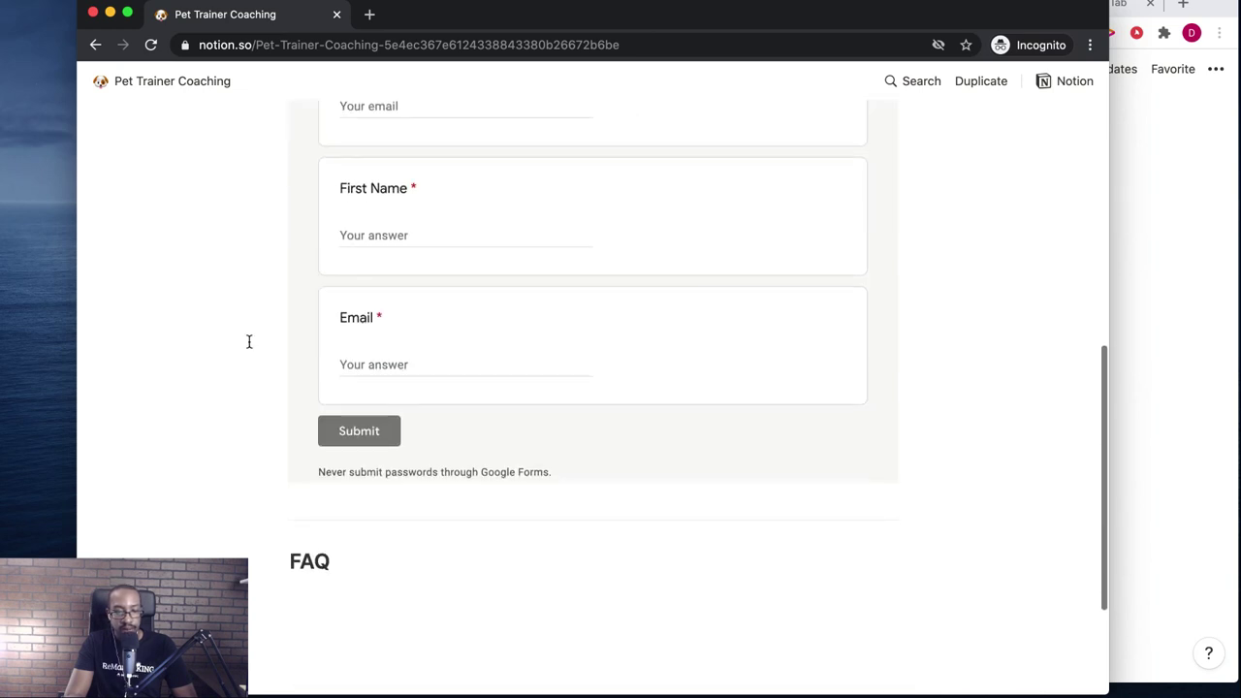
scroll(250, 345, "up", 6)
- Select the public page's URL and reposition the private window to make it active
left_click(336, 45)
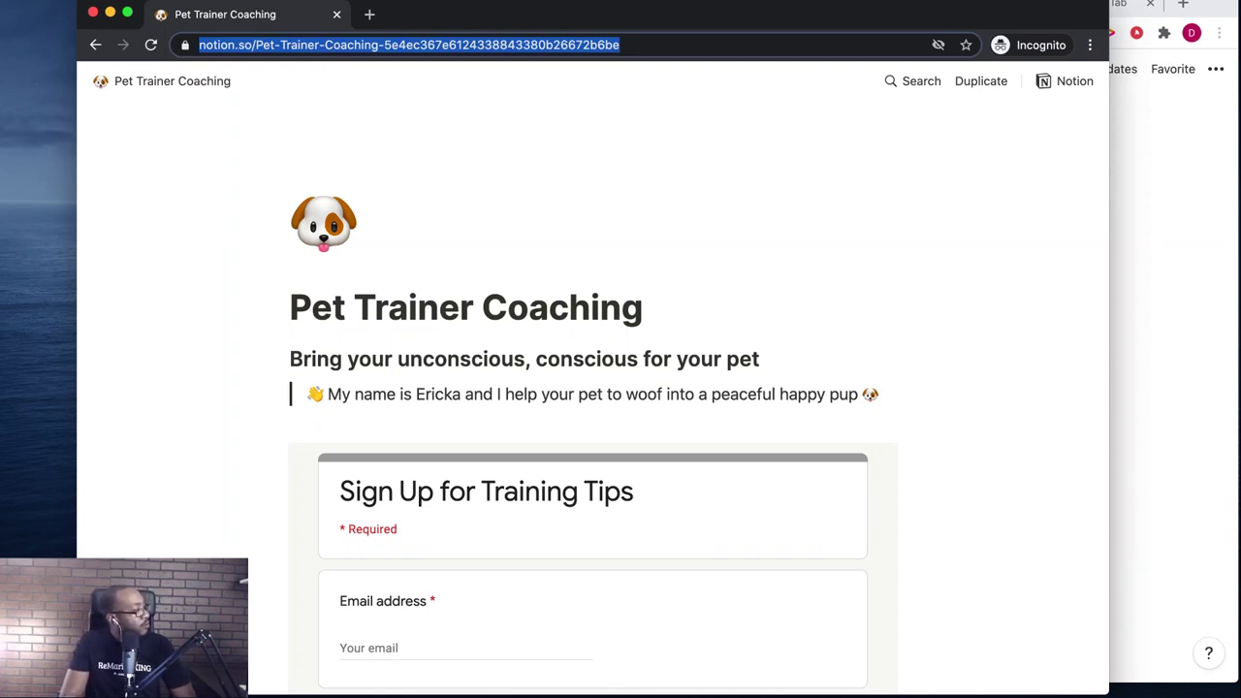
key("super+Tab")
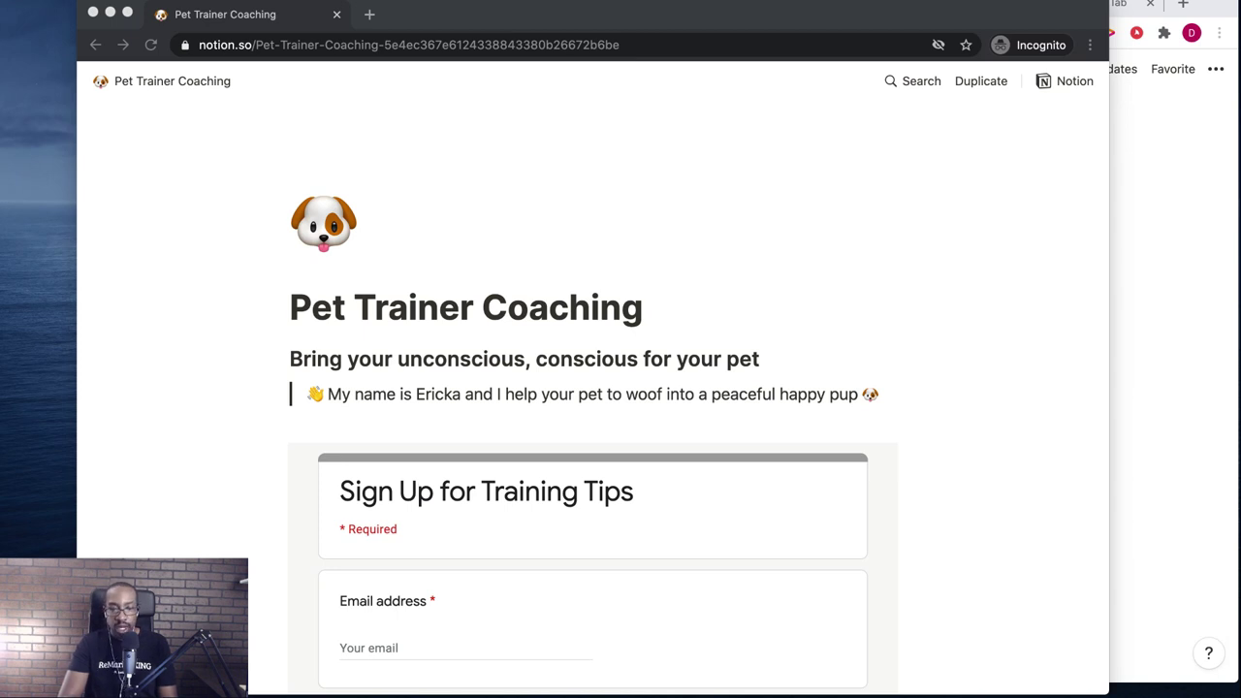
left_click_drag(544, 14, 572, 115)
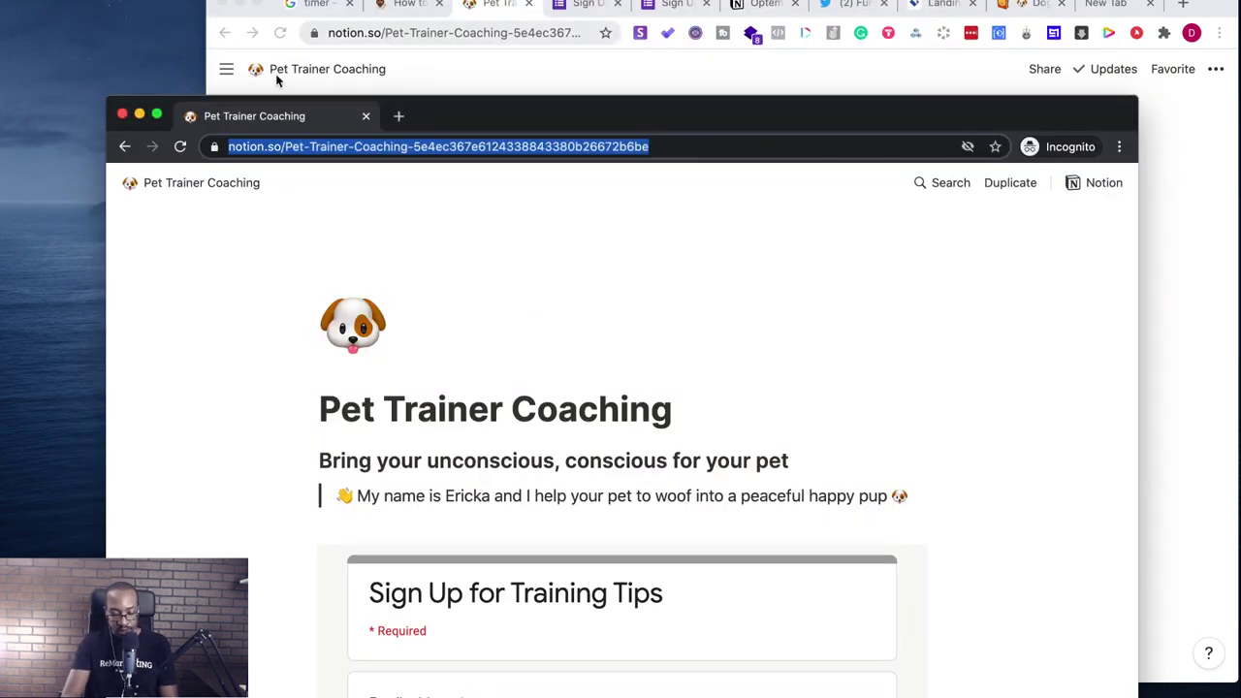
- Search Google for 'fruitionsite' in a new private tab and open fruitionsite.com
left_click(399, 116)
type("fruitionsite")
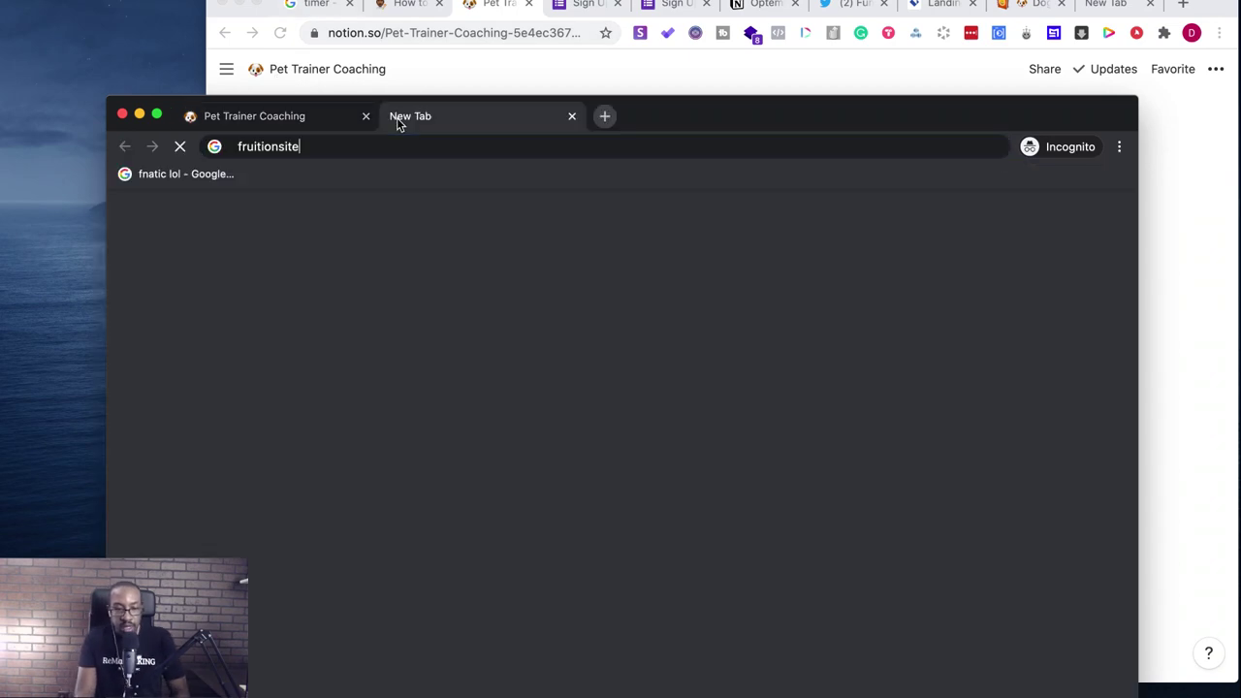
key("Return")
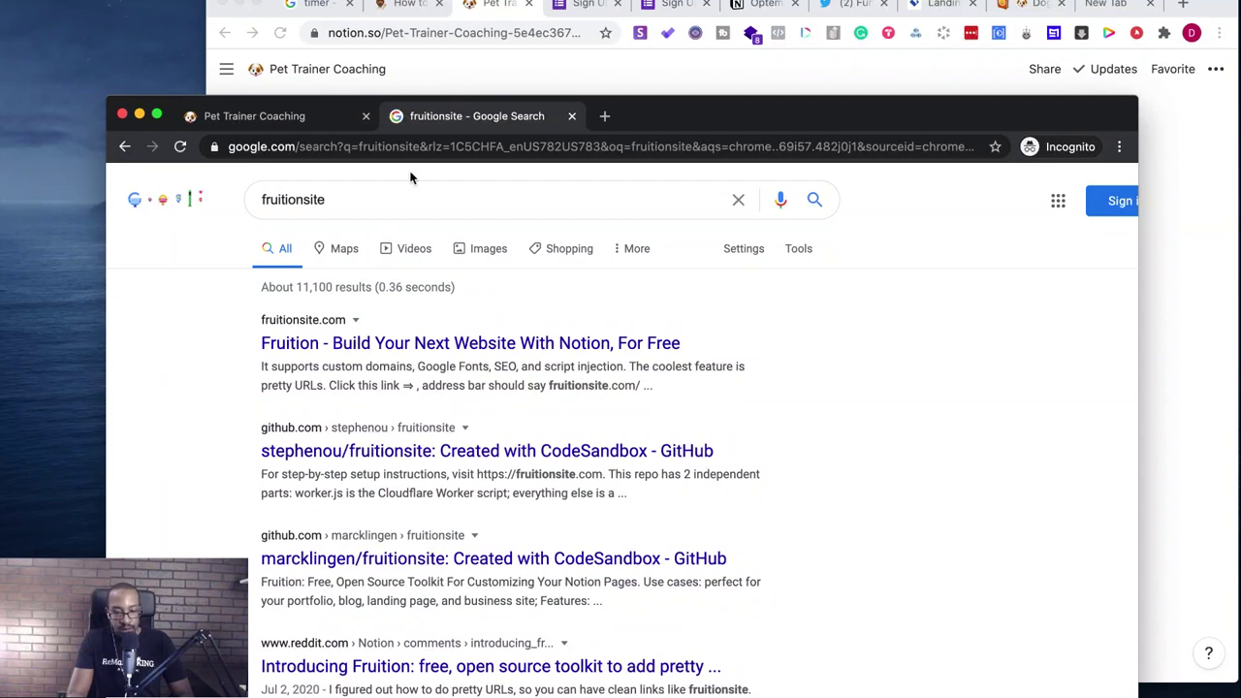
left_click(376, 345)
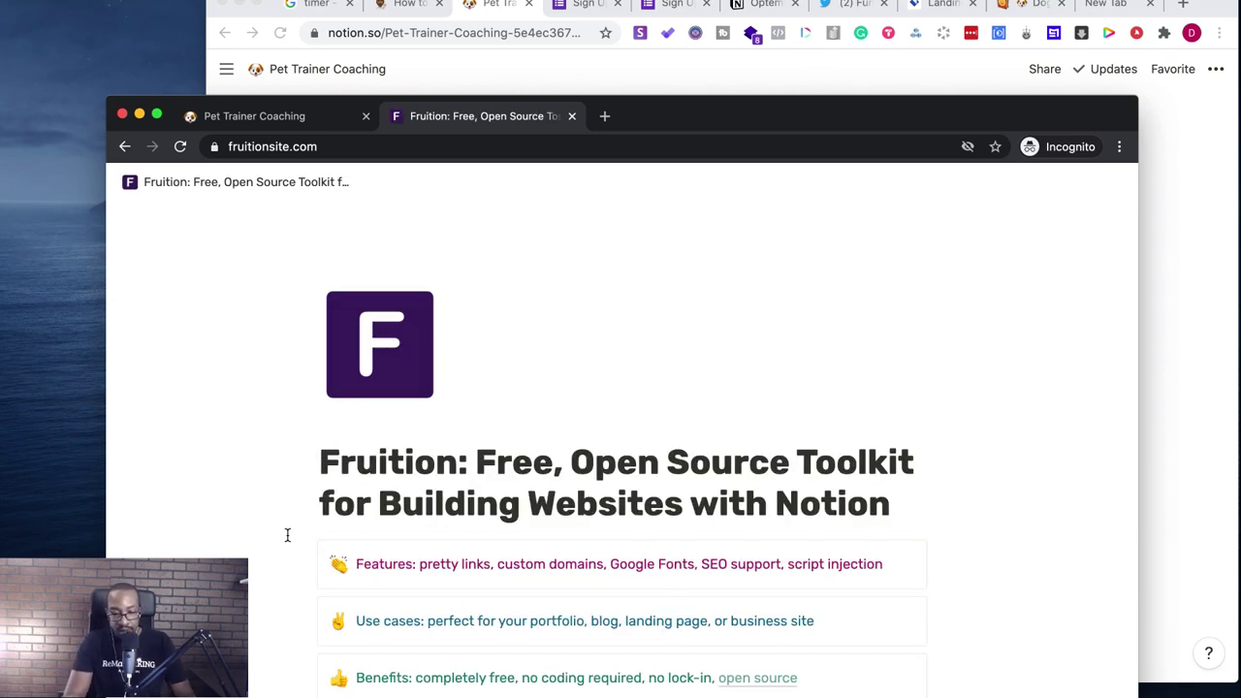
- Scroll through the Fruition homepage and return to its top
scroll(288, 535, "down", 2)
scroll(287, 535, "down", 2)
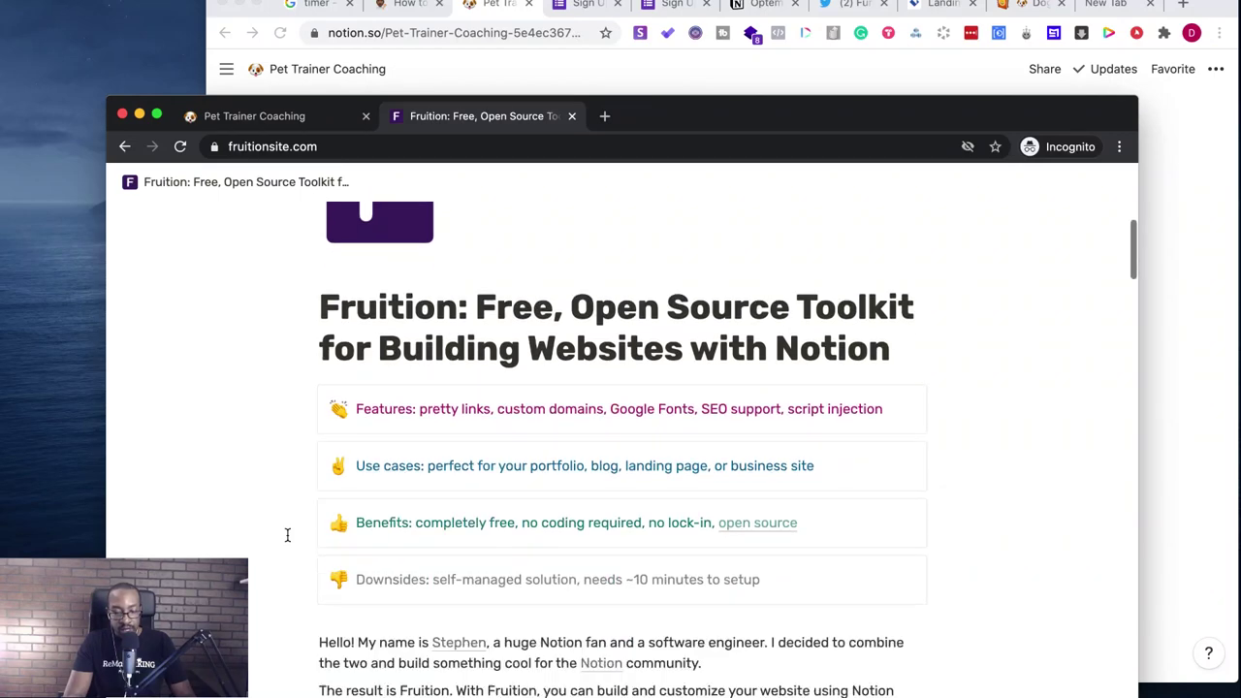
scroll(287, 535, "down", 5)
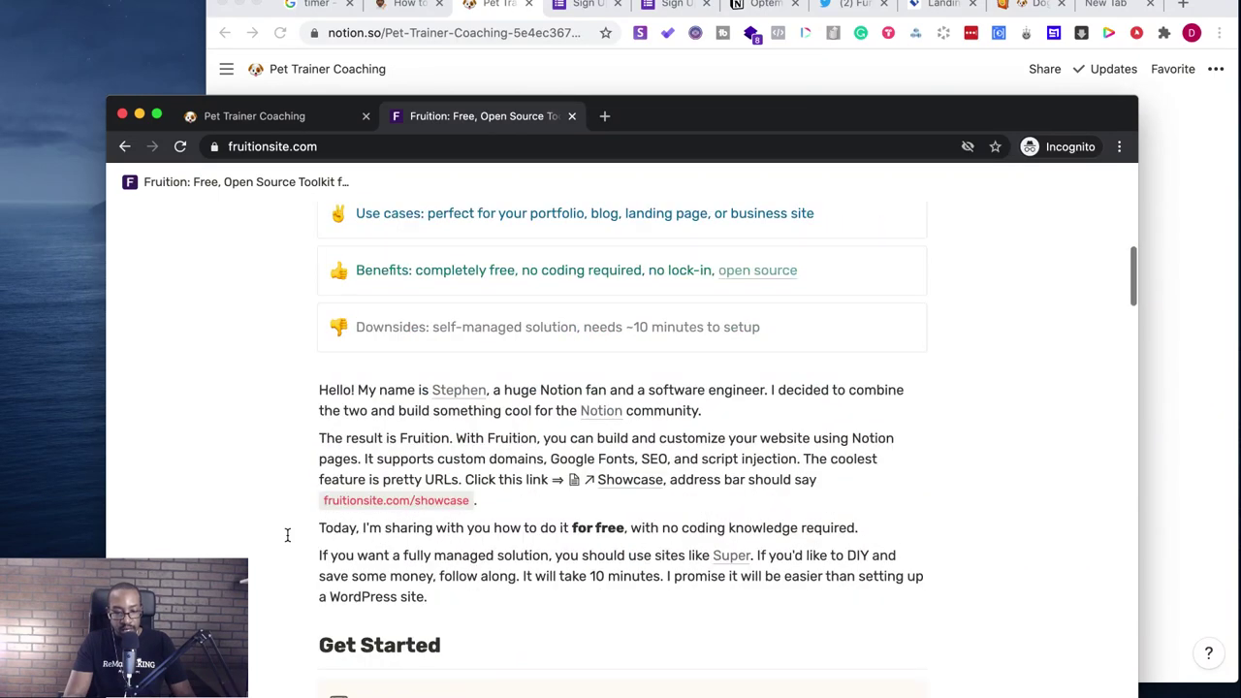
scroll(287, 536, "down", 10)
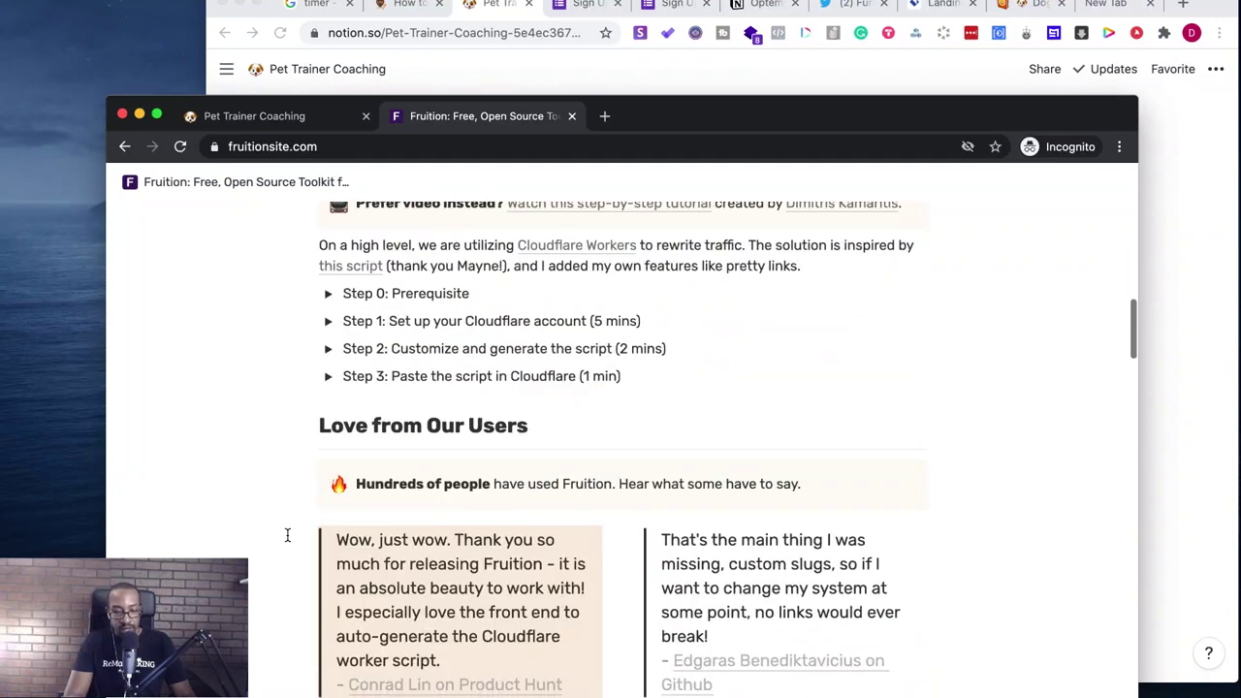
scroll(287, 536, "down", 5)
scroll(287, 535, "down", 10)
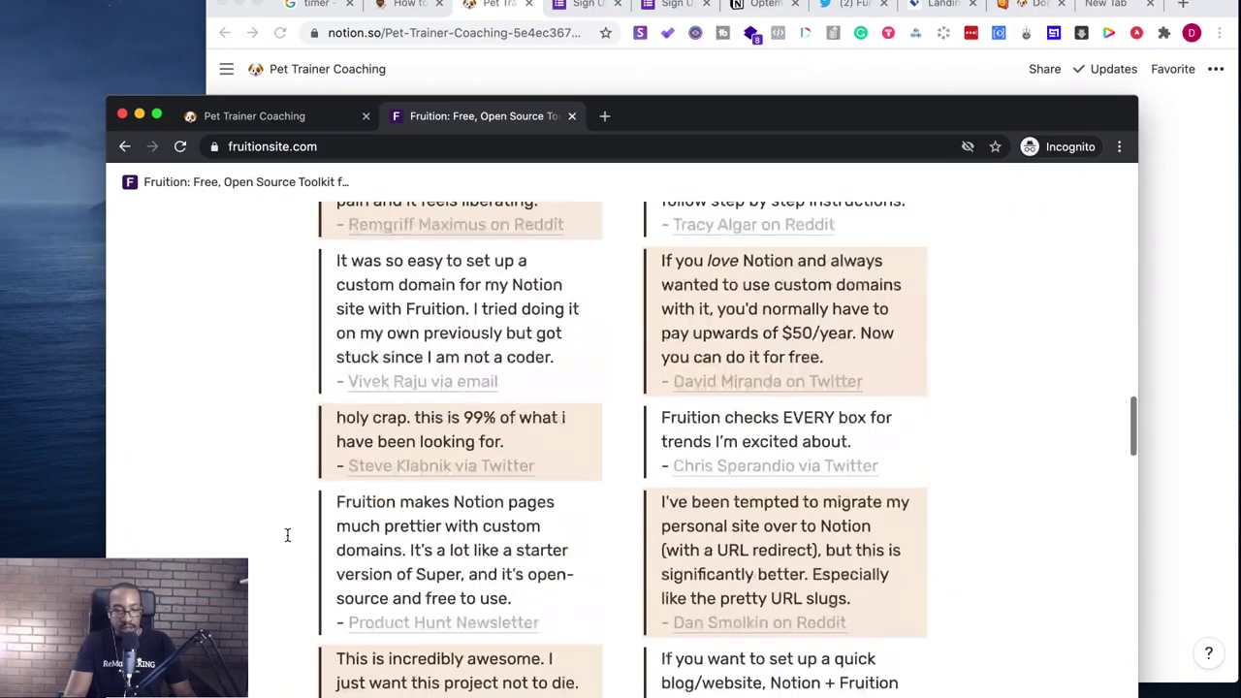
key("Home")
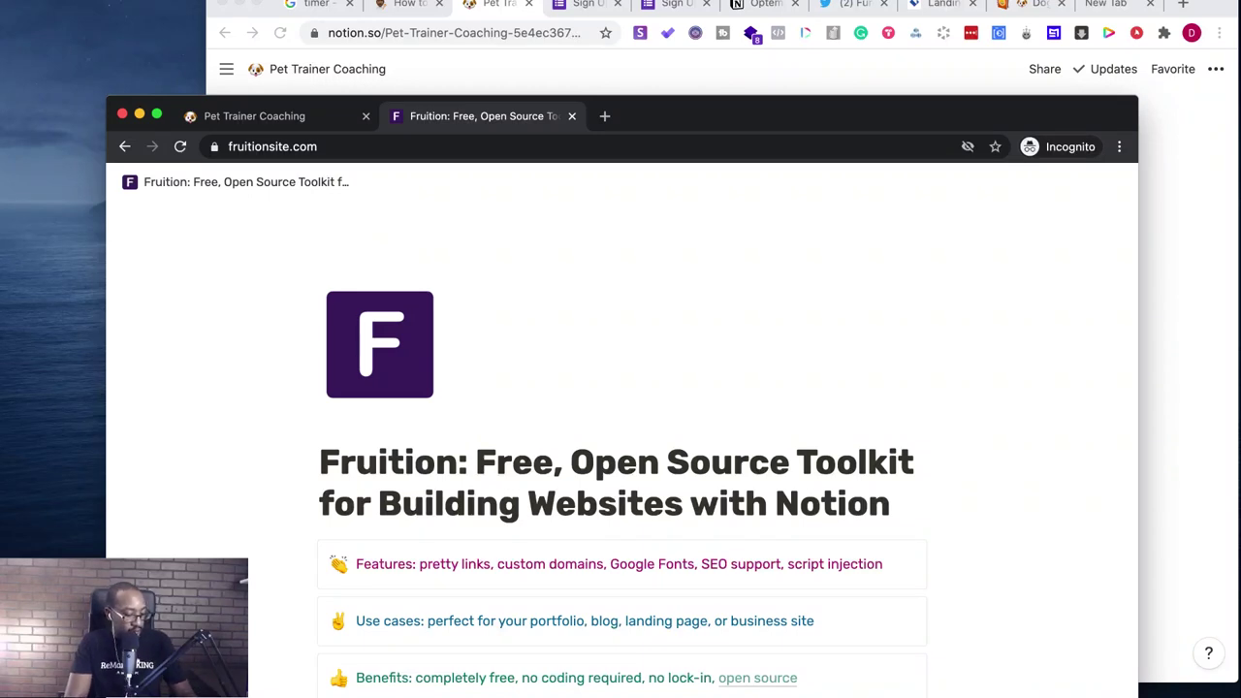
key("super+Tab")
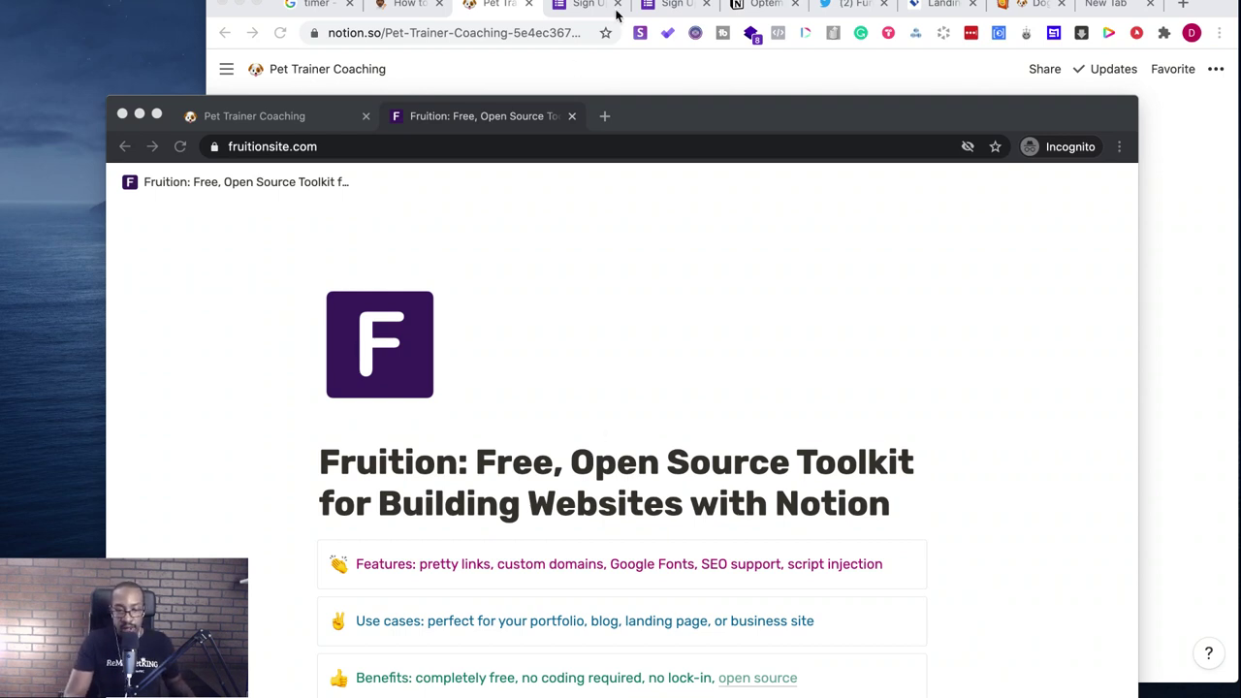
left_click_drag(705, 122, 682, 17)
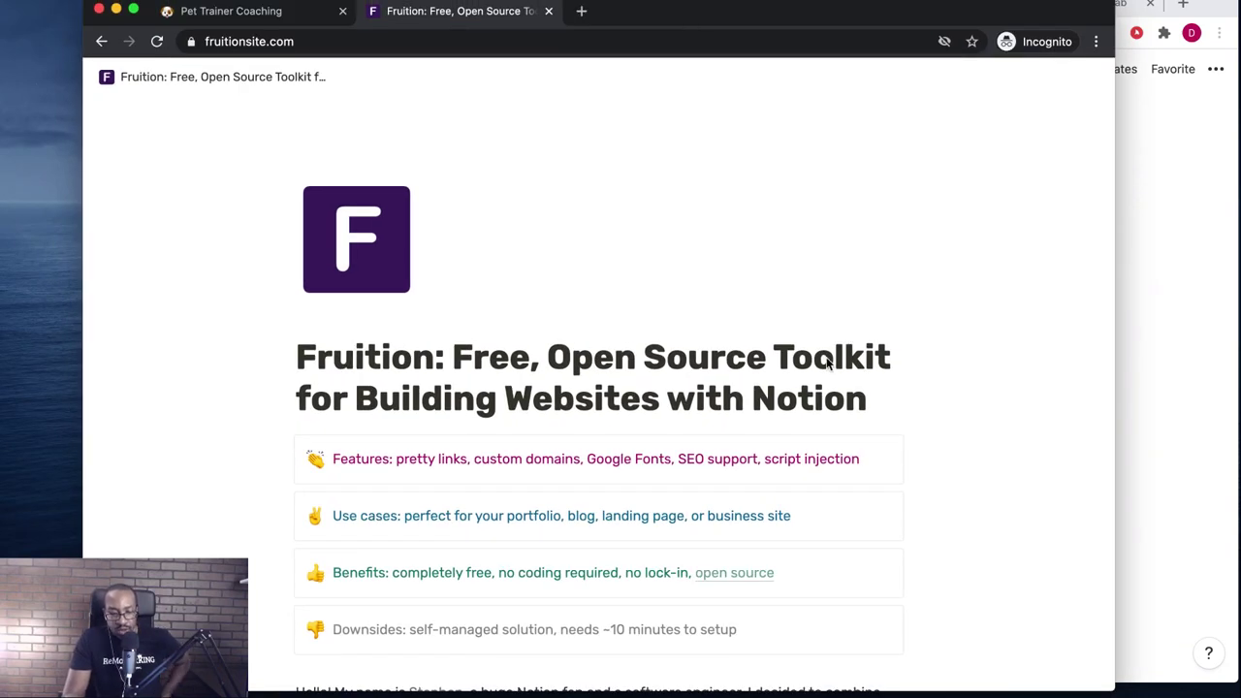
scroll(827, 360, "down", 5)
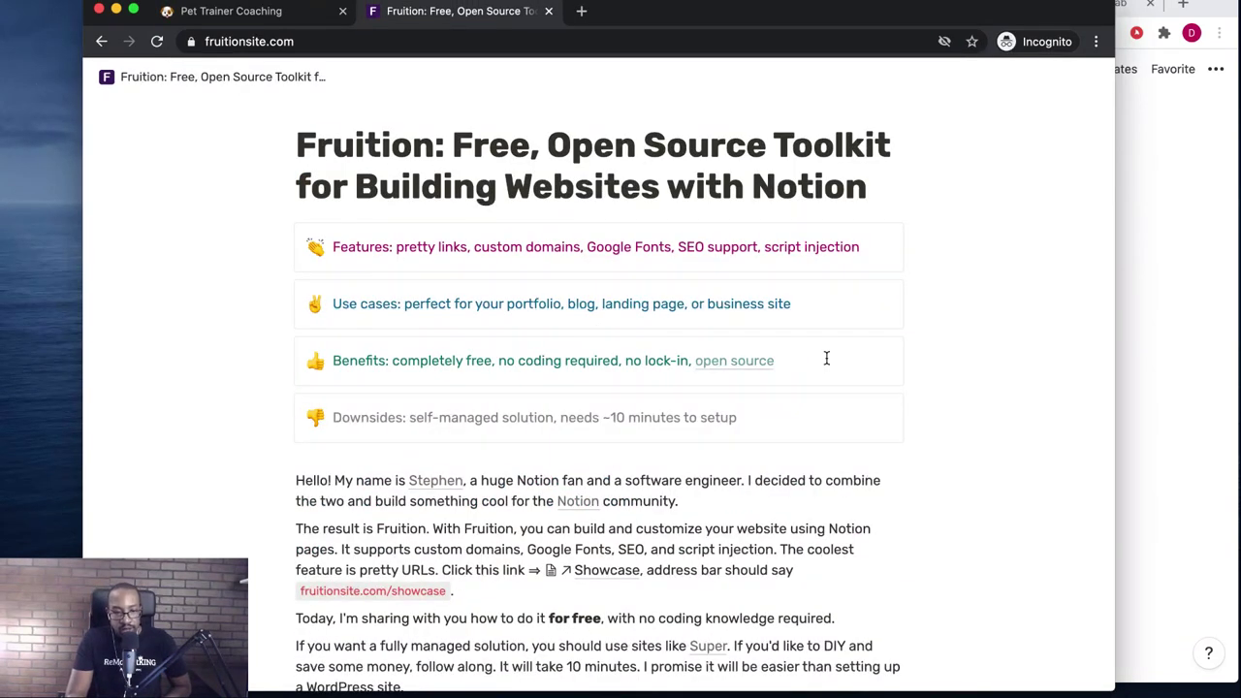
scroll(827, 360, "down", 15)
scroll(827, 360, "down", 1)
scroll(827, 358, "down", 10)
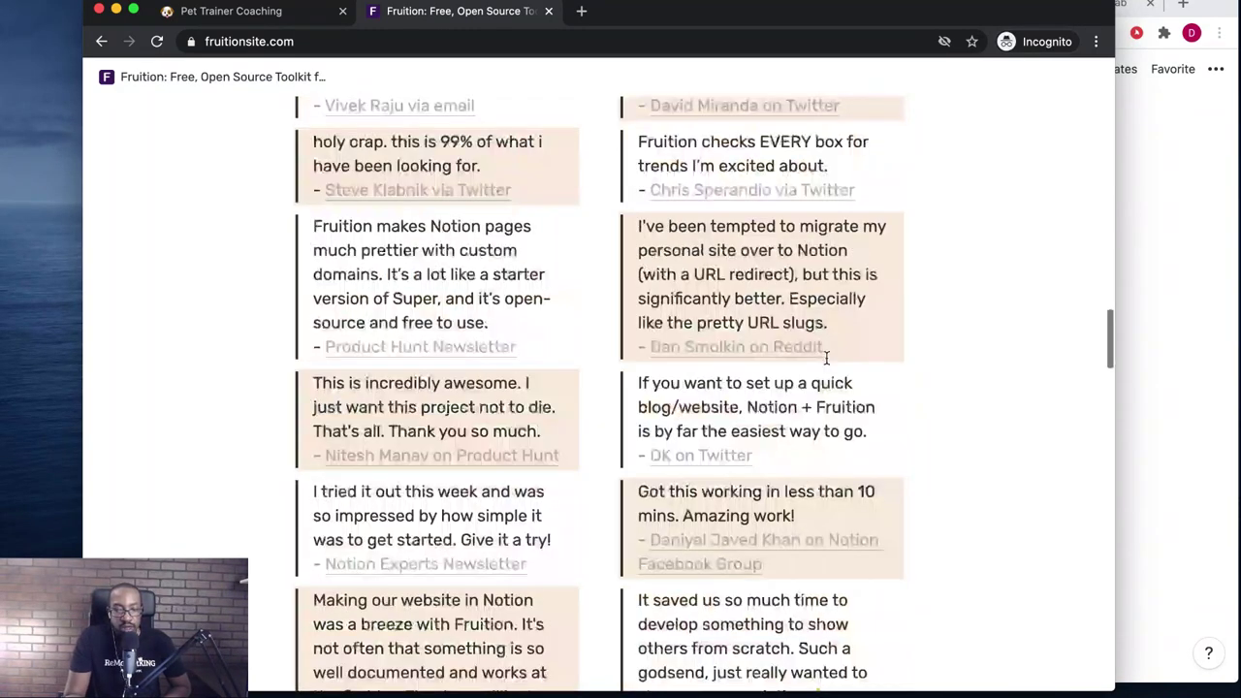
scroll(827, 358, "down", 10)
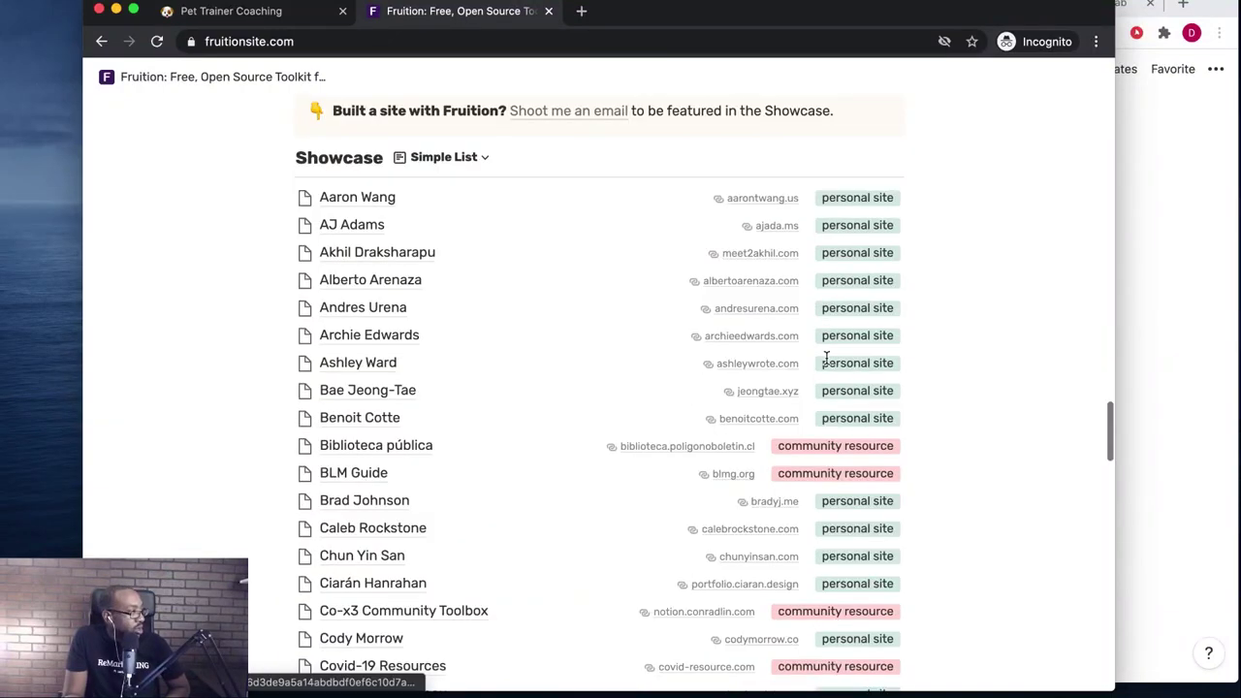
scroll(827, 361, "down", 10)
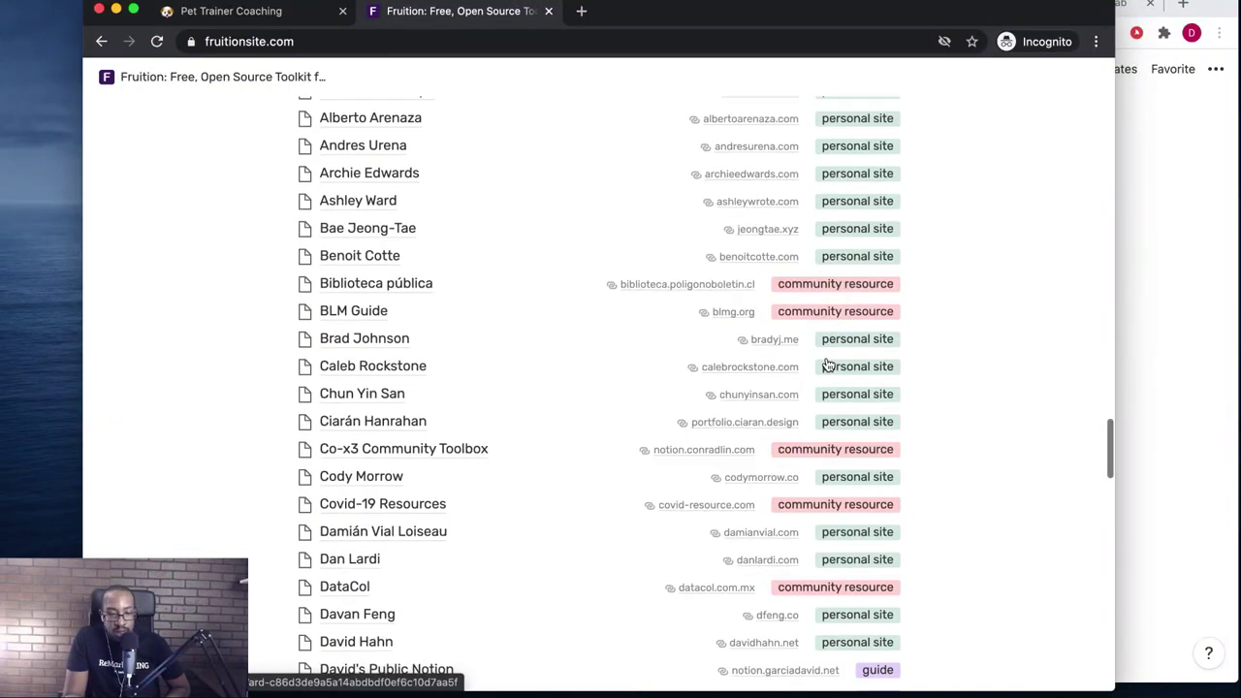
scroll(416, 366, "down", 6)
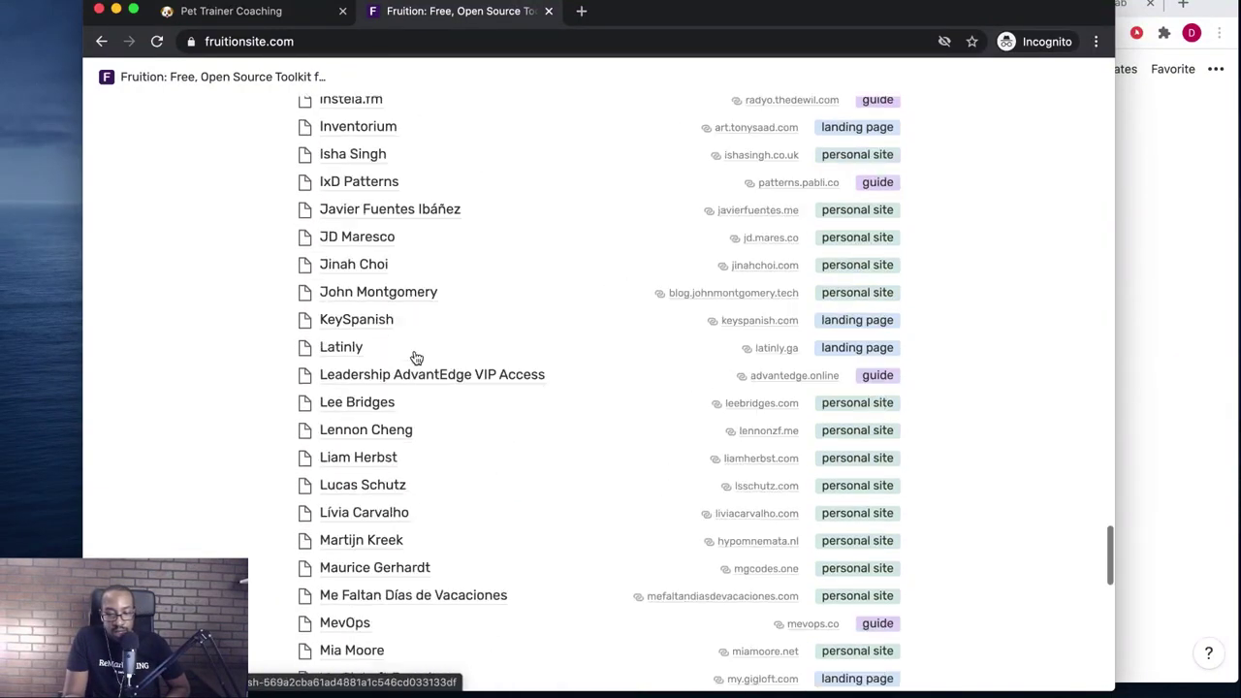
scroll(416, 359, "down", 15)
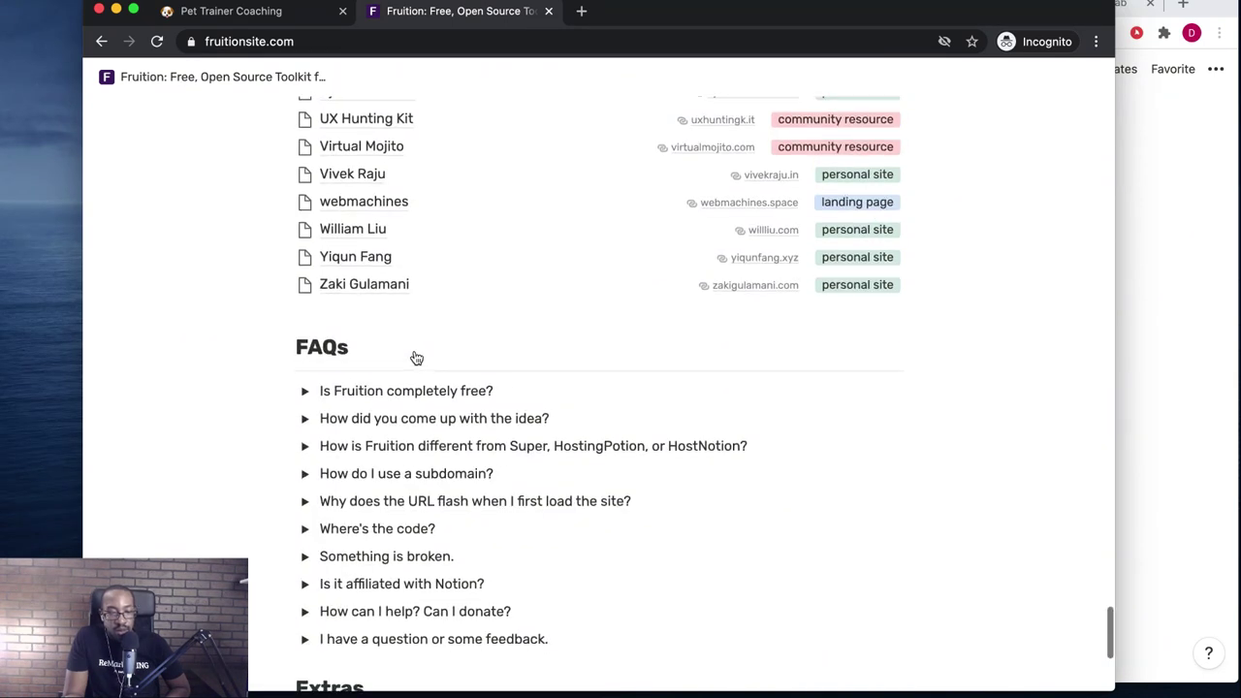
left_click(304, 391)
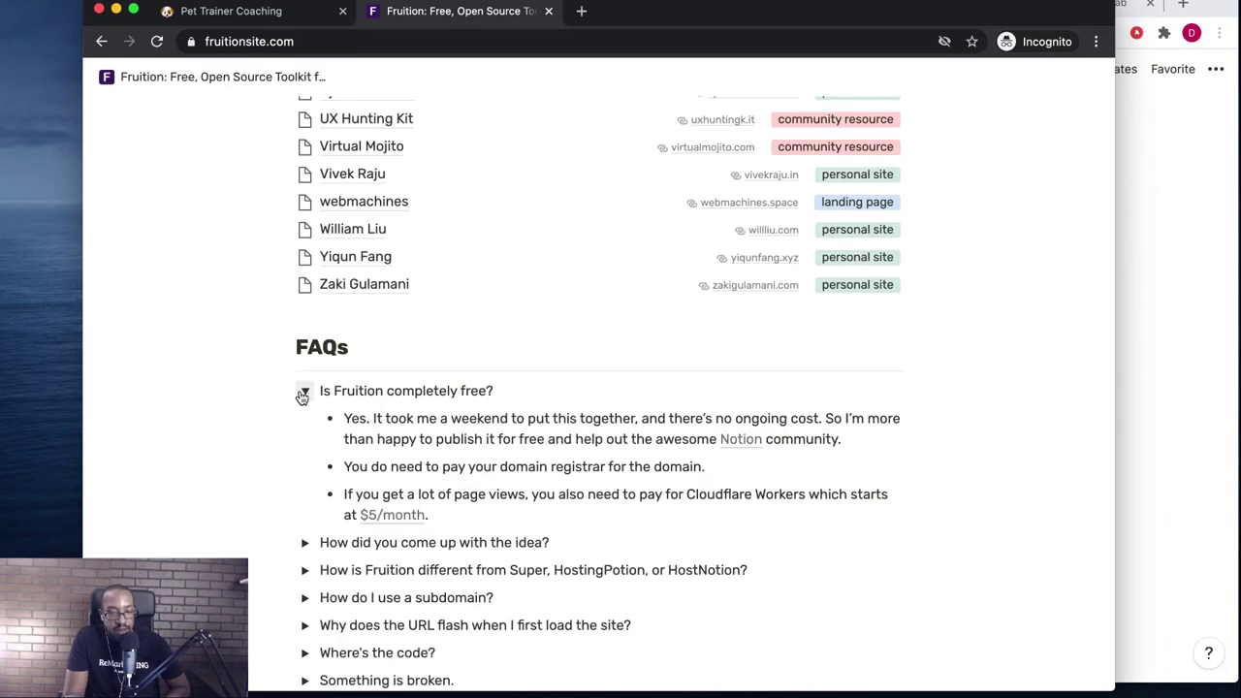
left_click(302, 392)
scroll(233, 289, "up", 15)
scroll(235, 289, "up", 20)
left_click(343, 42)
key("super+c")
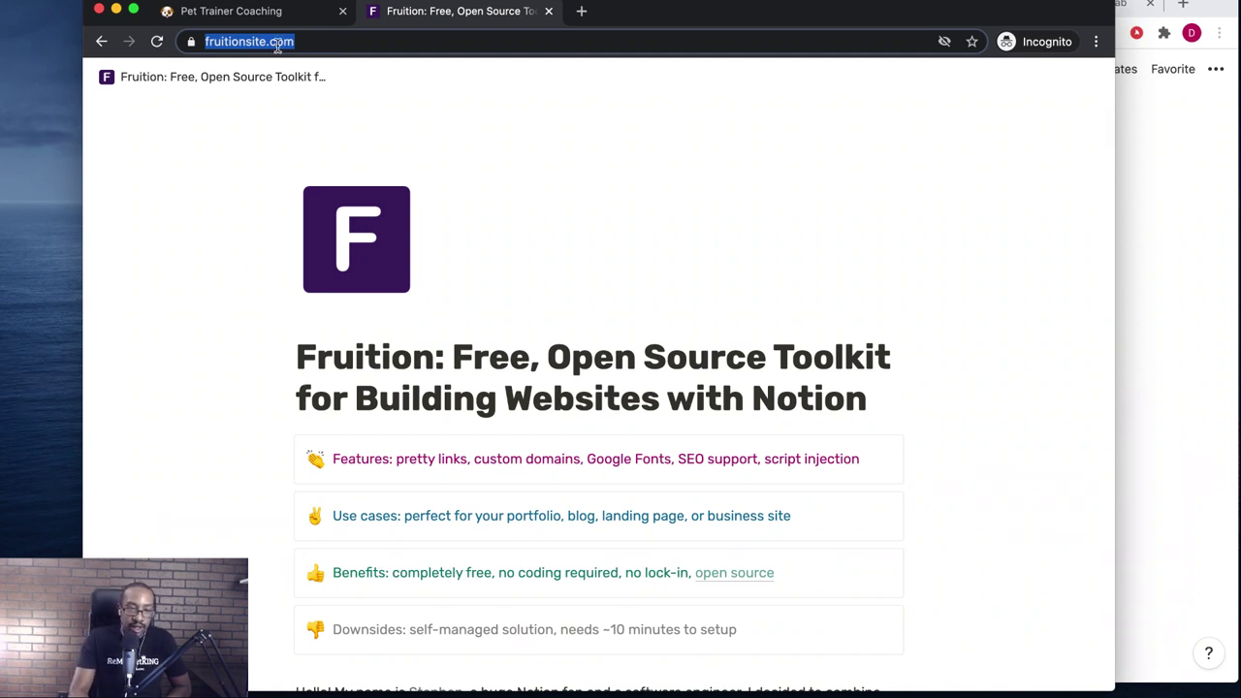
- Return to the Pet Trainer Coaching tab, then switch to the main window's blank New Tab
left_click(237, 13)
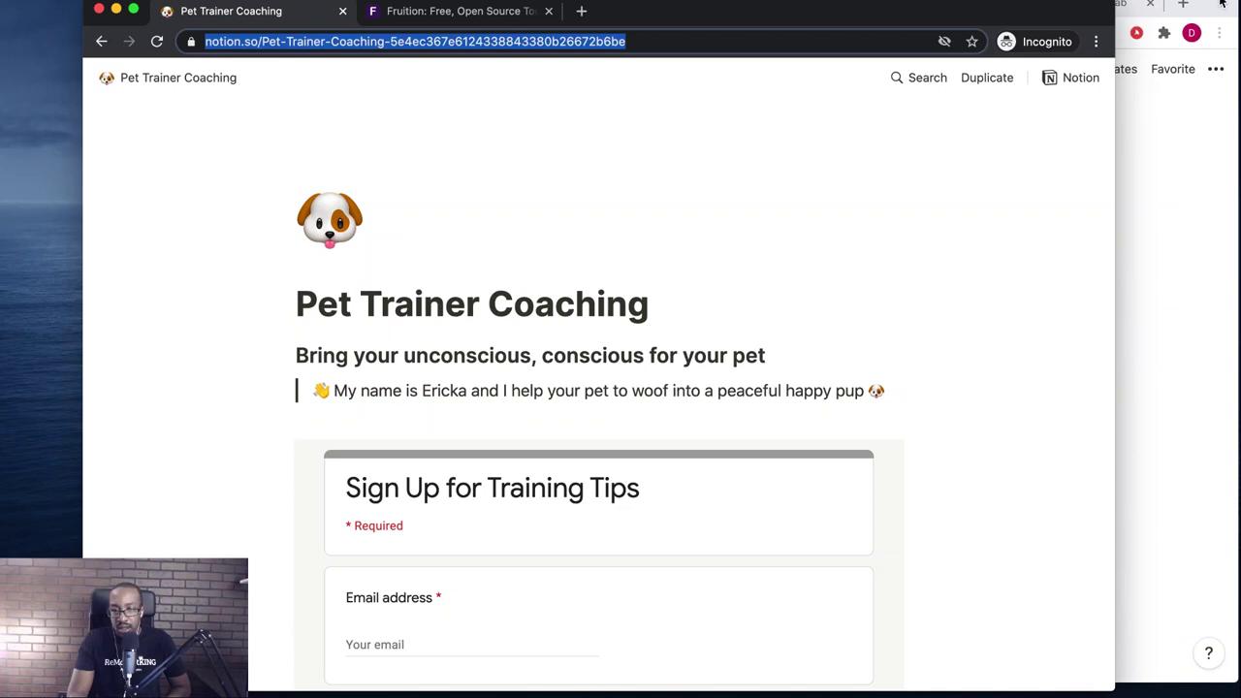
left_click(1224, 8)
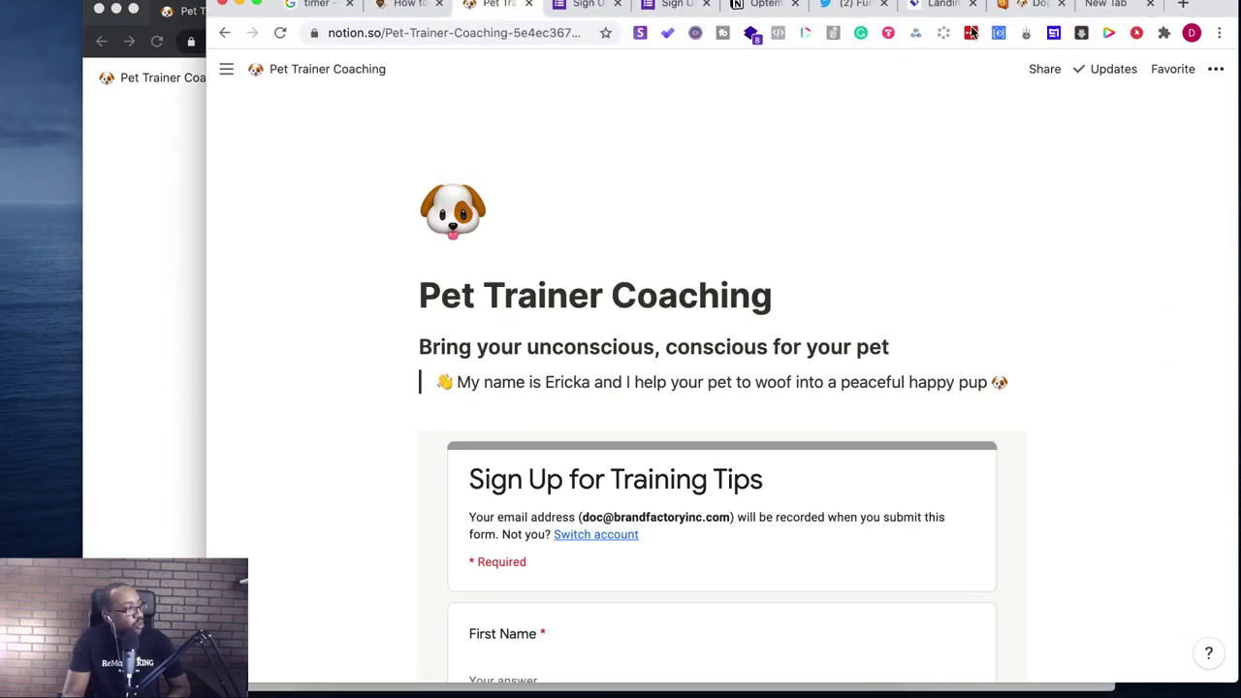
left_click(1116, 8)
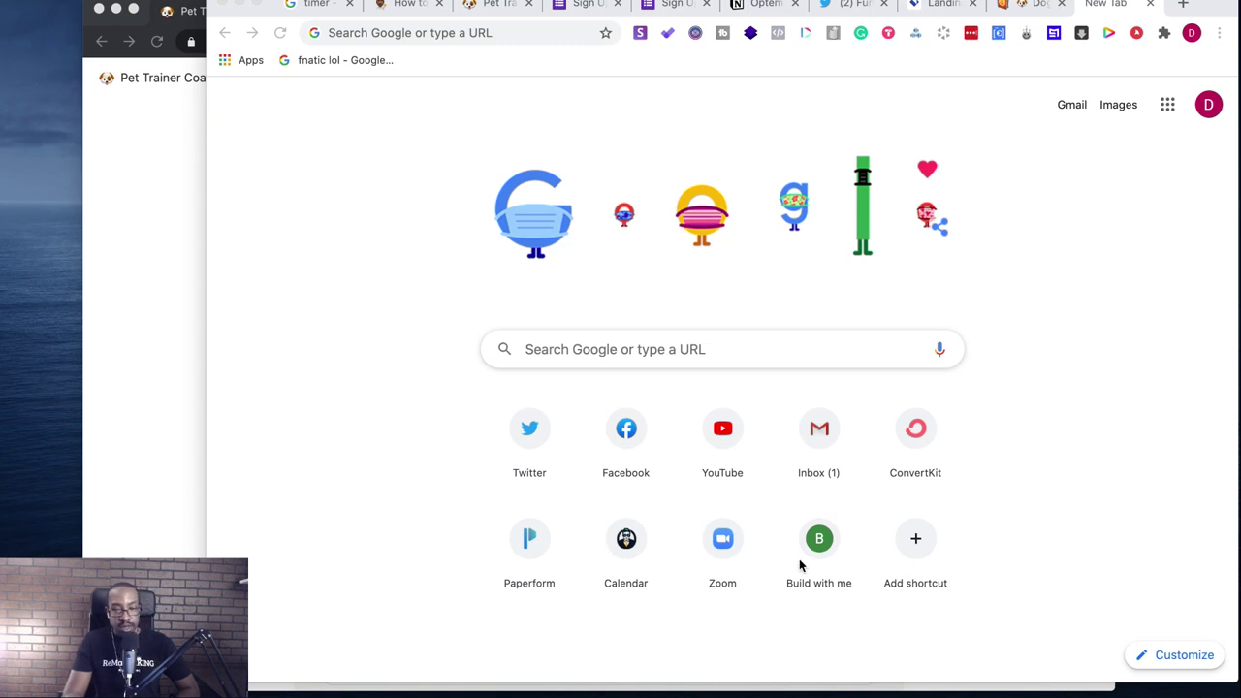
left_click(894, 43)
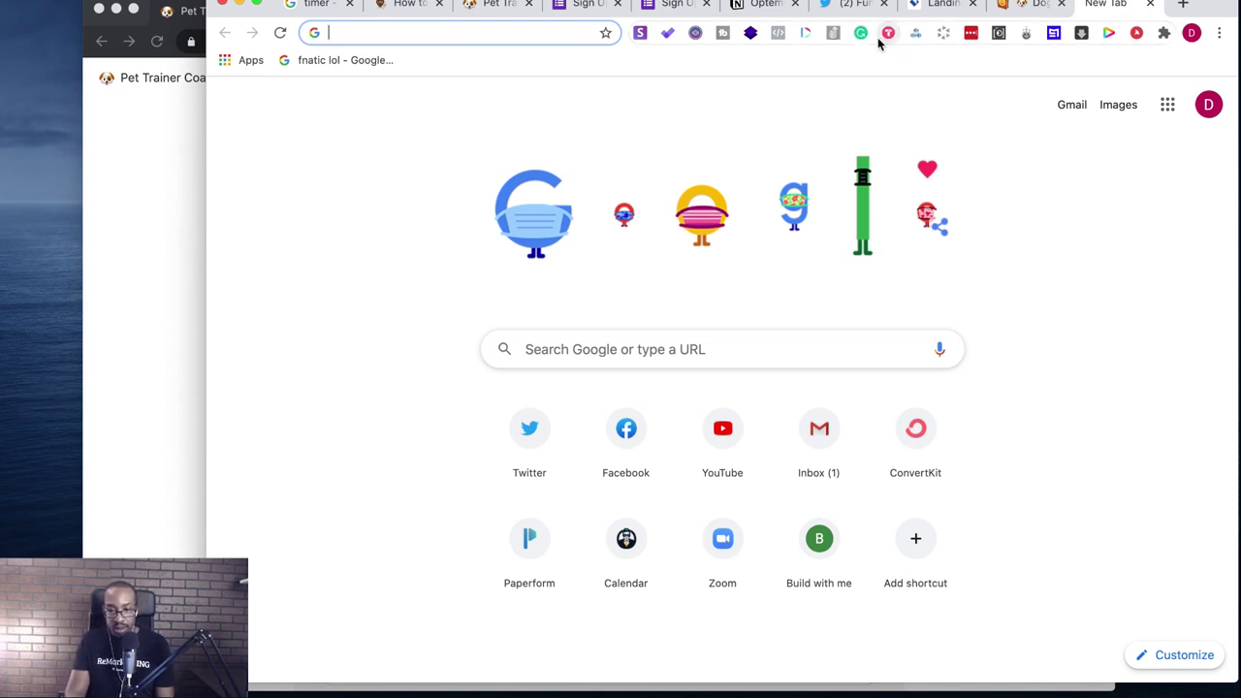
key("super+v")
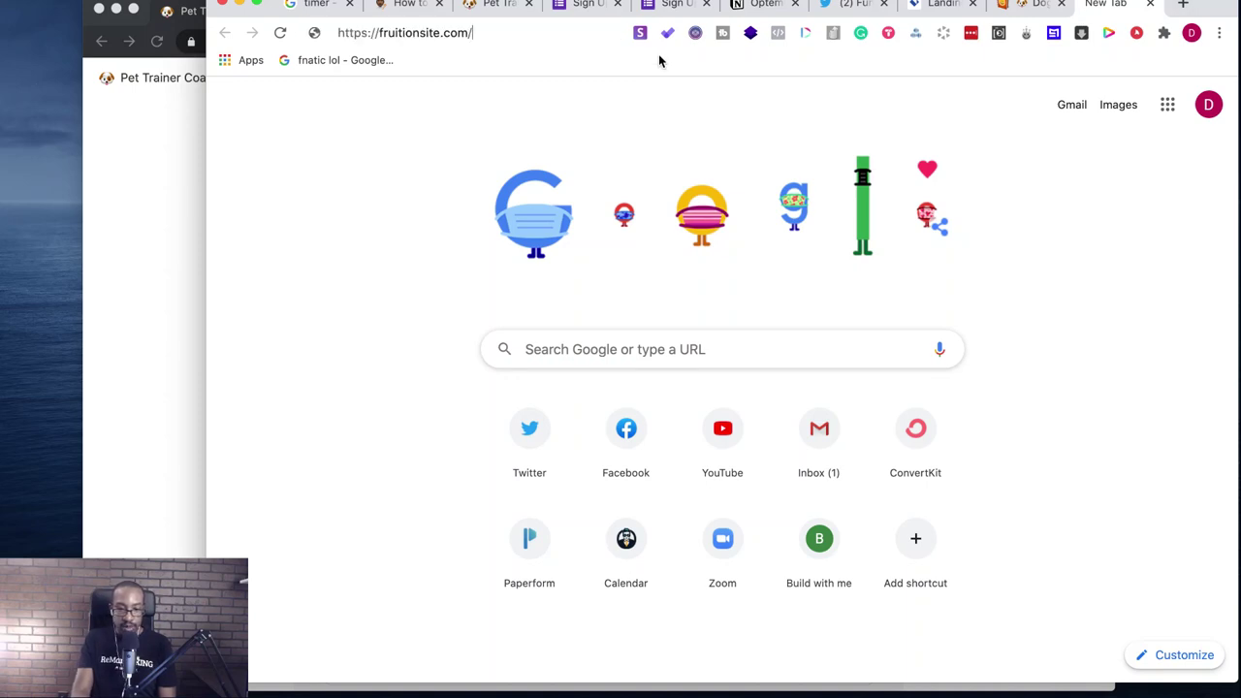
key("Return")
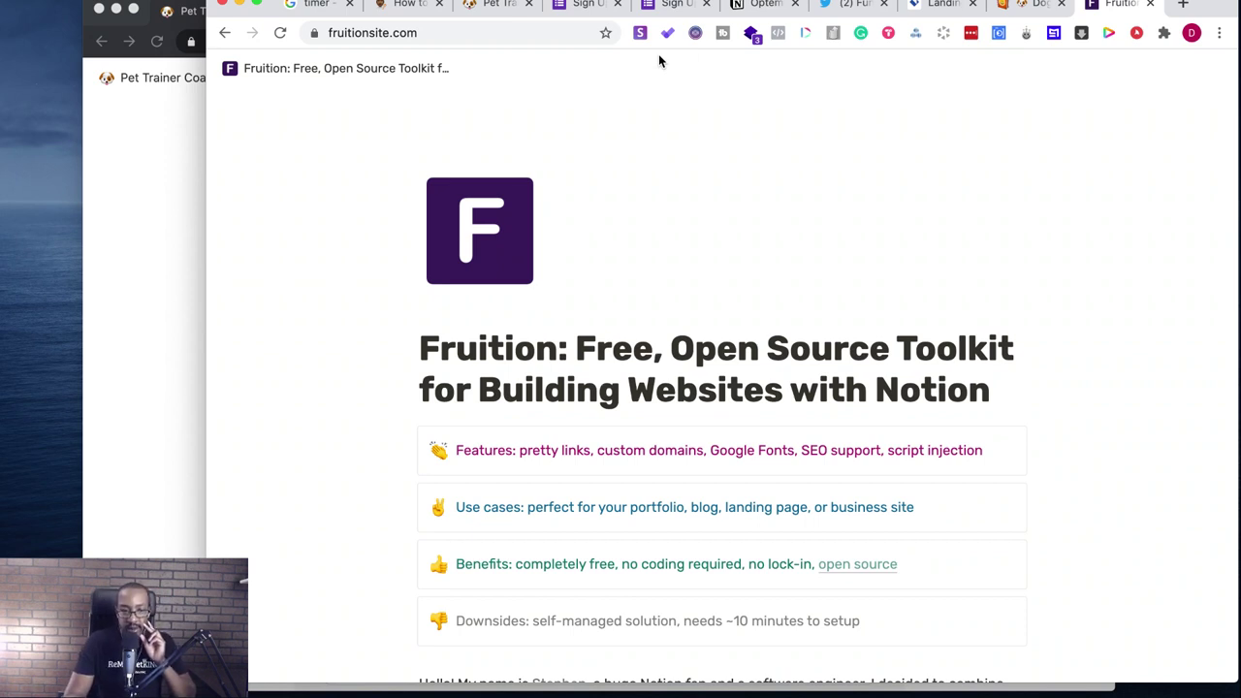
- Add the Fruition tab to the Build W/Me collection in Toby
left_click(886, 34)
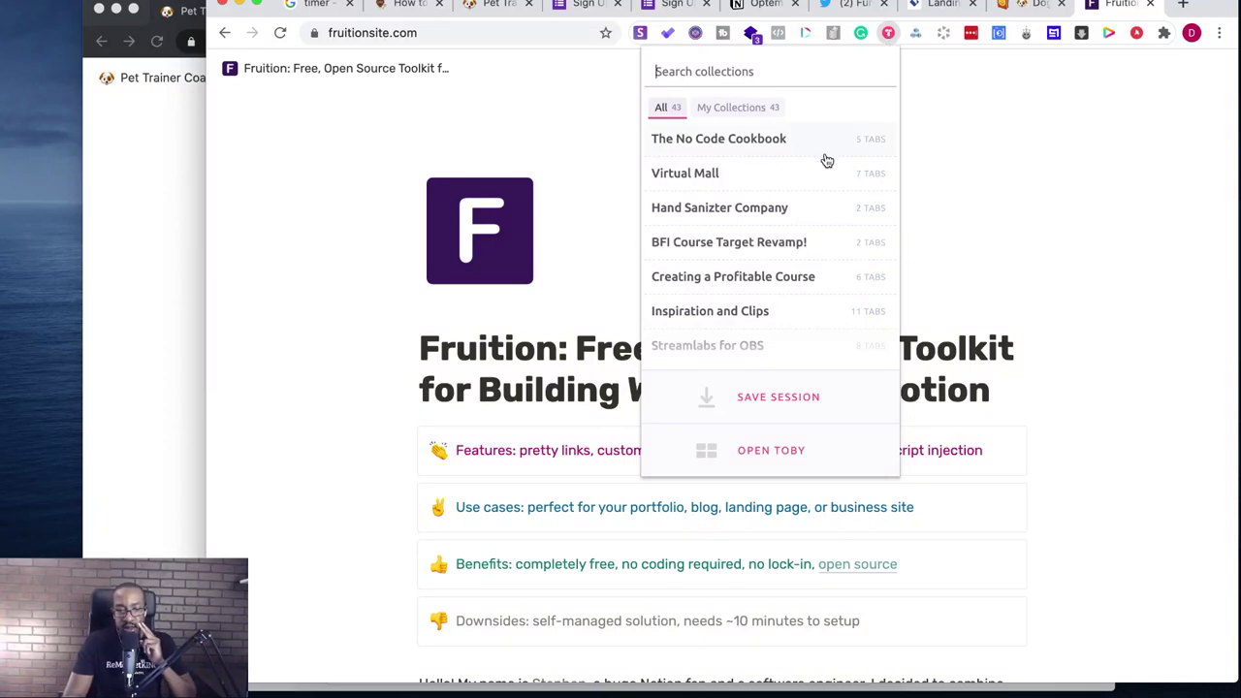
scroll(821, 305, "down", 3)
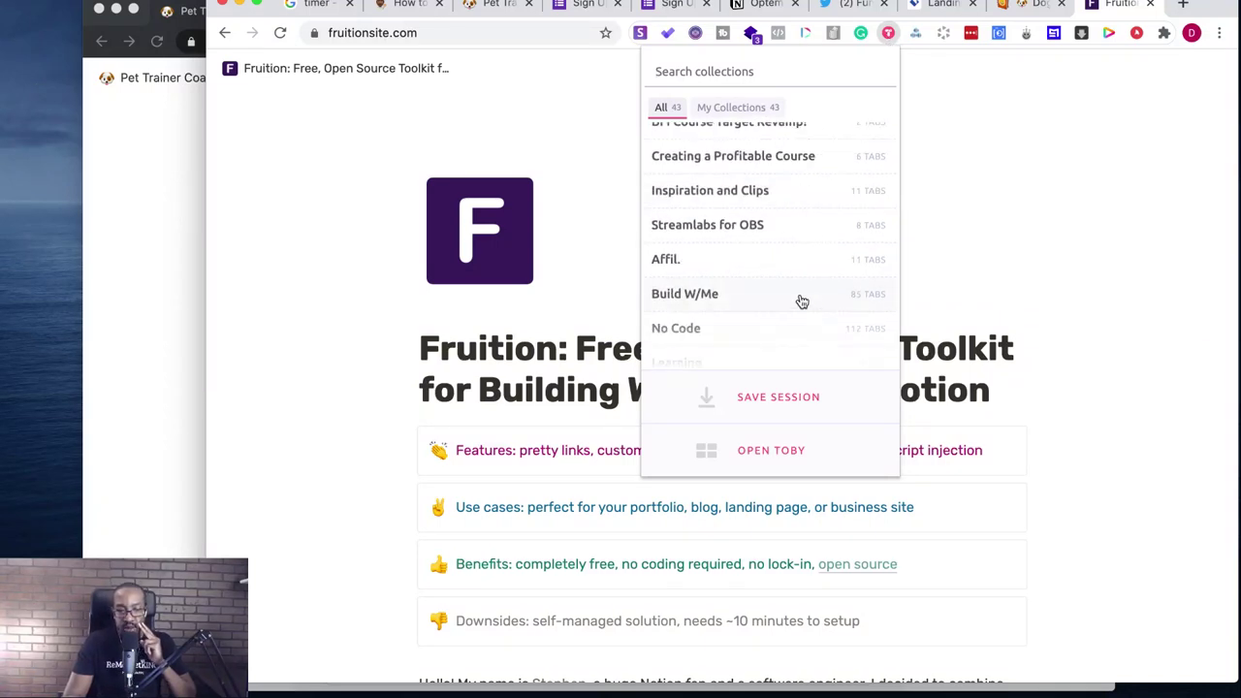
left_click(801, 301)
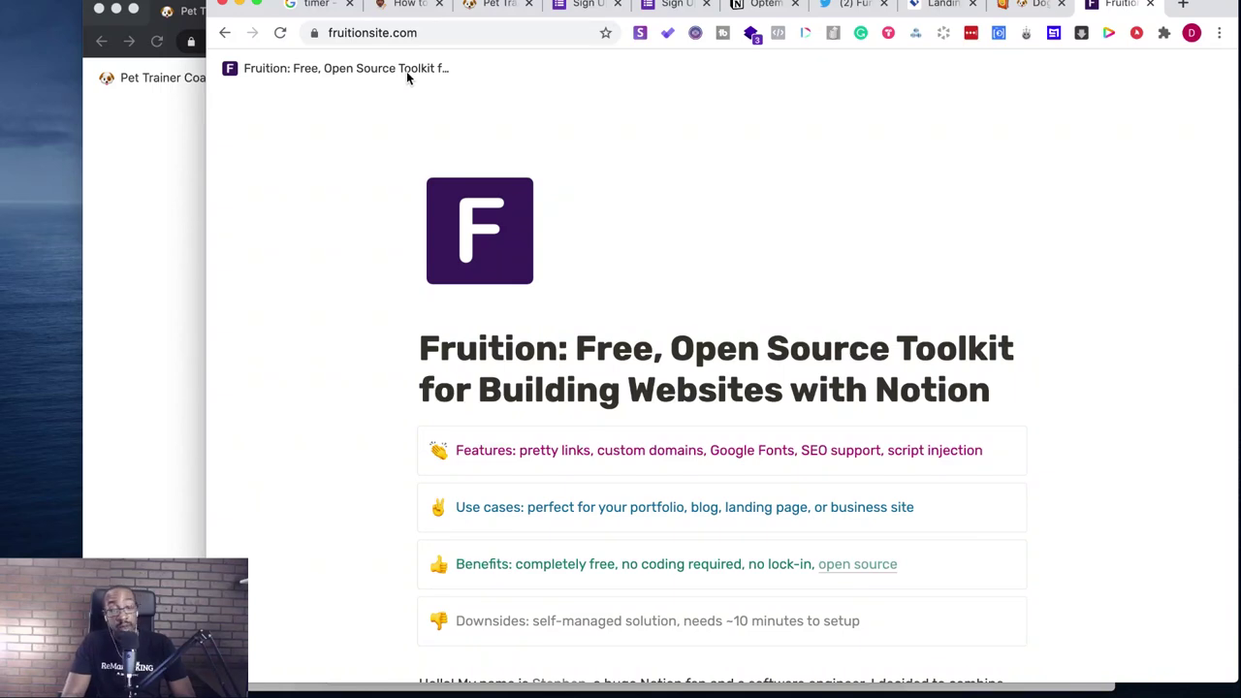
- Check the Notion how-to, Pet Trainer Coaching and timer tabs, then start a new blank tab
left_click(401, 4)
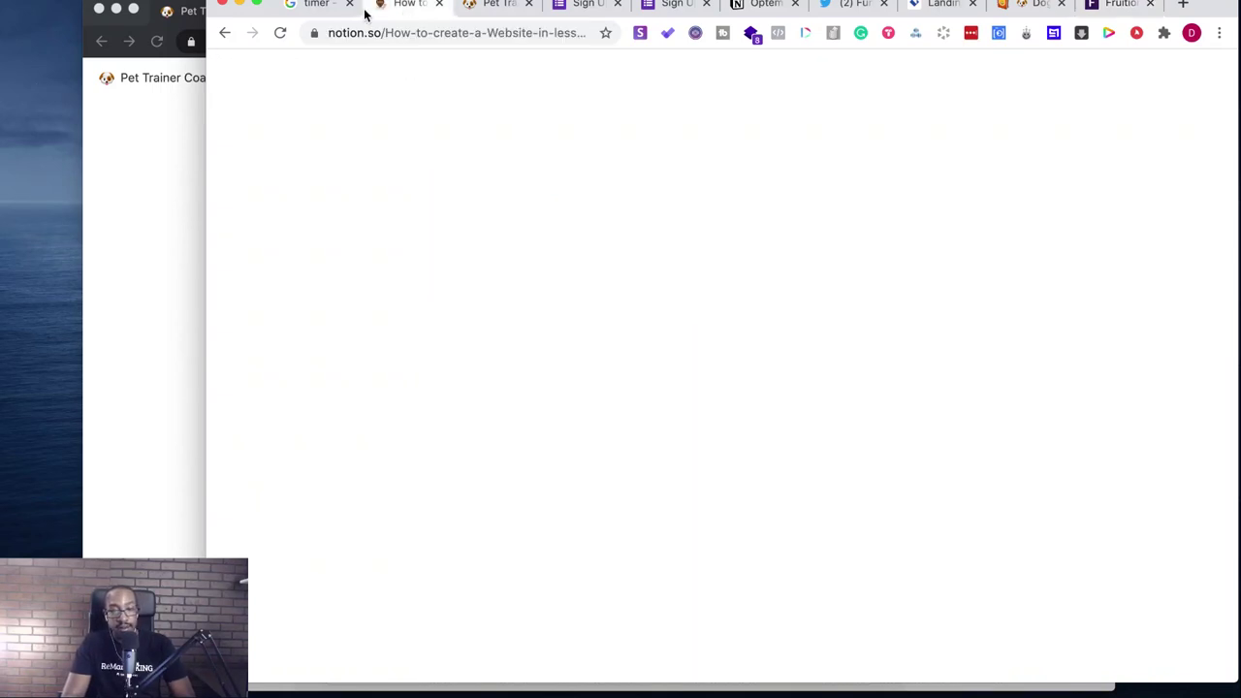
left_click(501, 5)
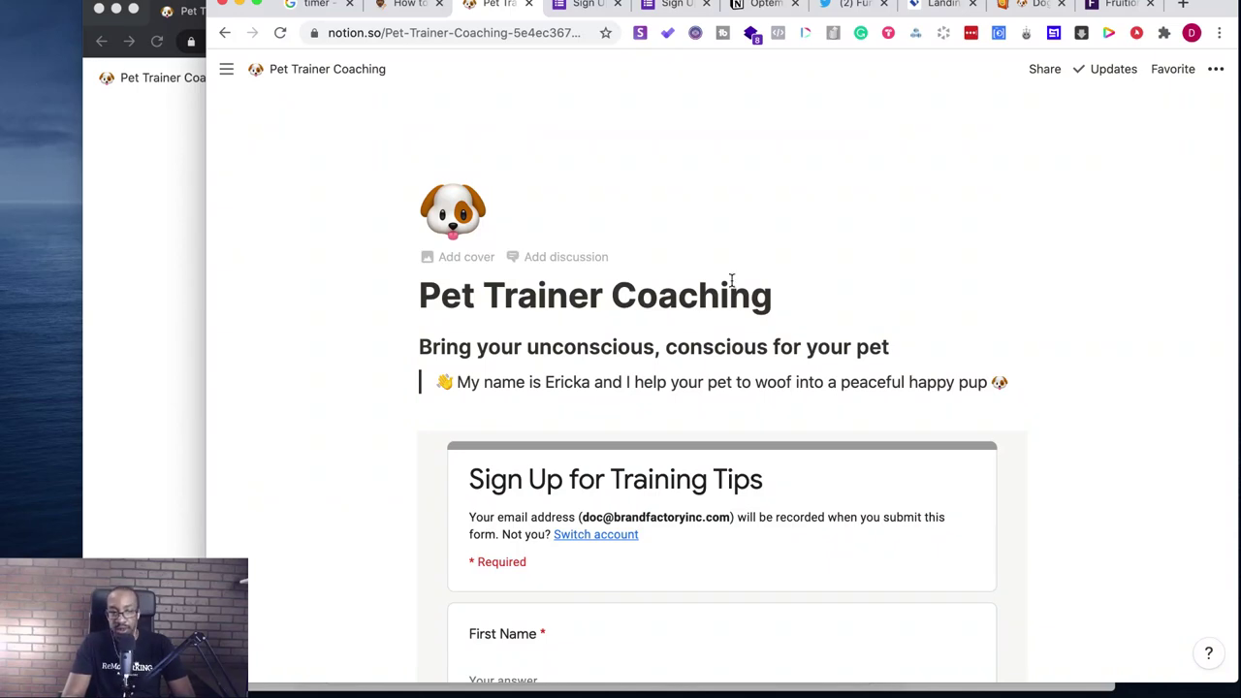
left_click(325, 11)
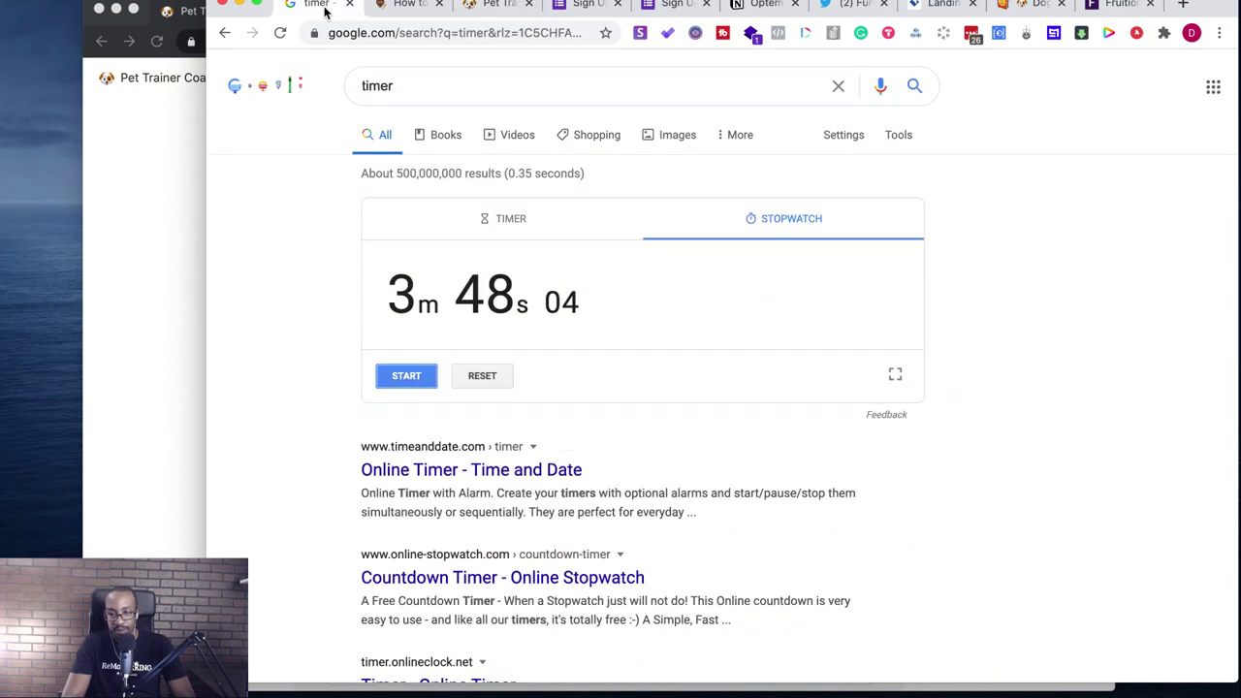
left_click(1181, 6)
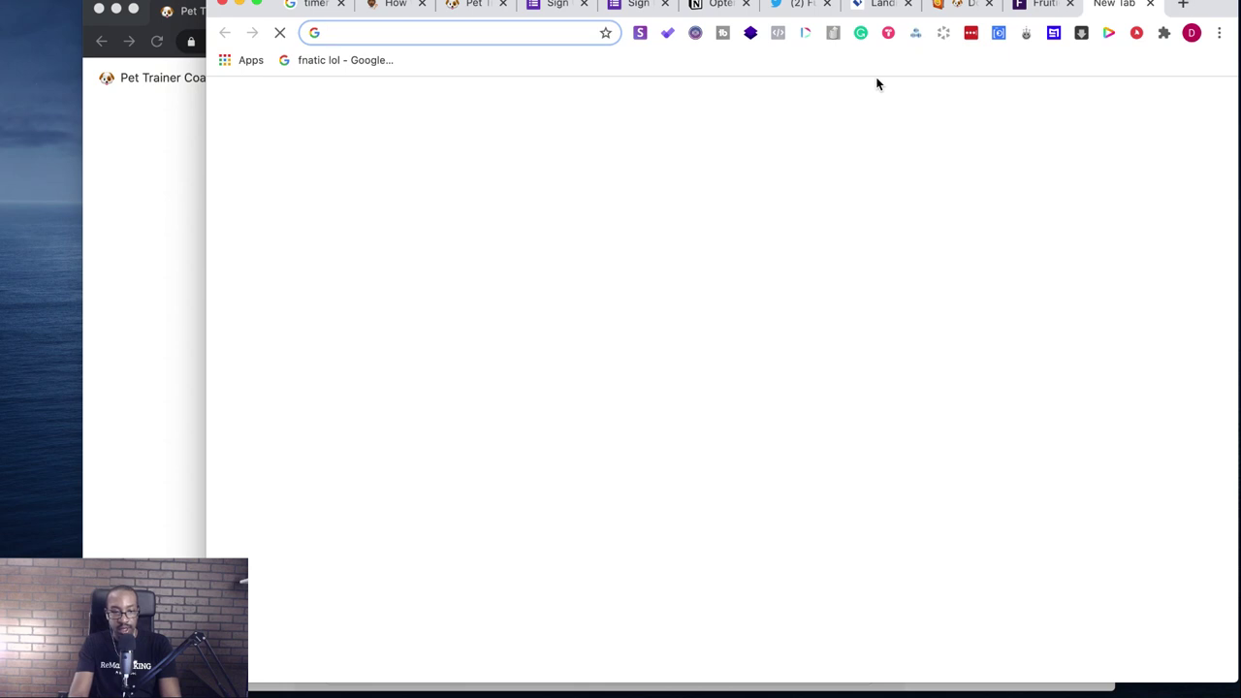
- Load Gmail, move its window to the left, and open the Google account switcher
type("gmai")
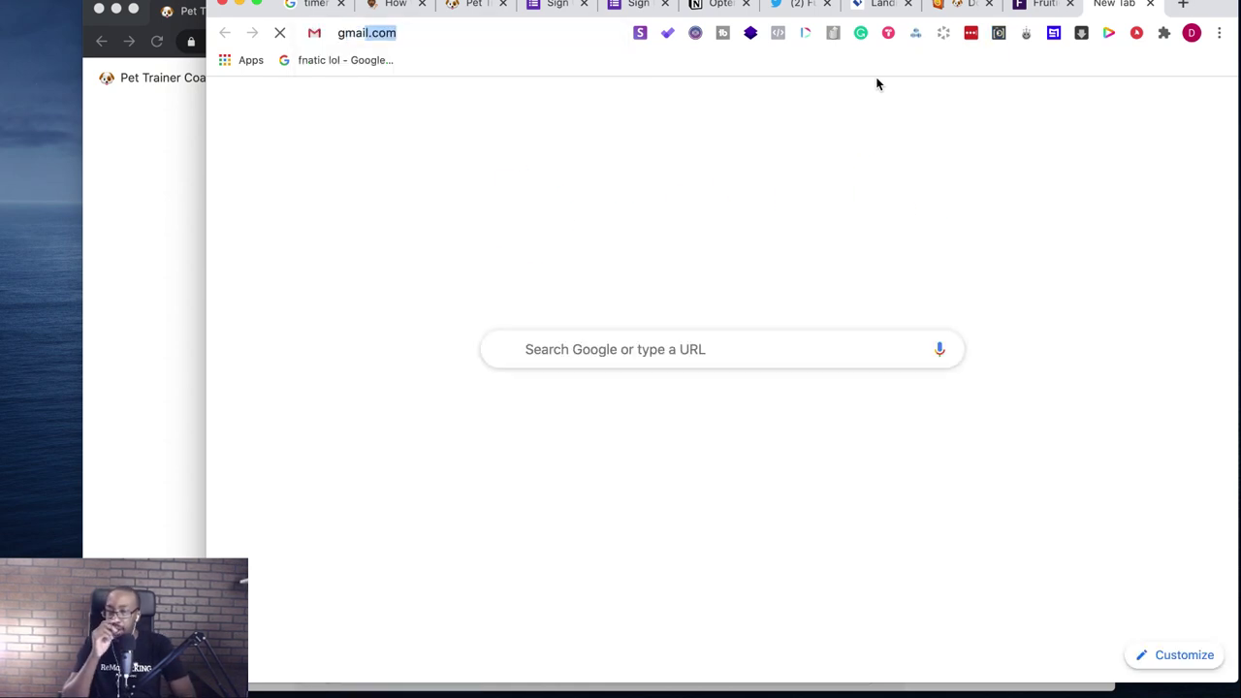
key("Return")
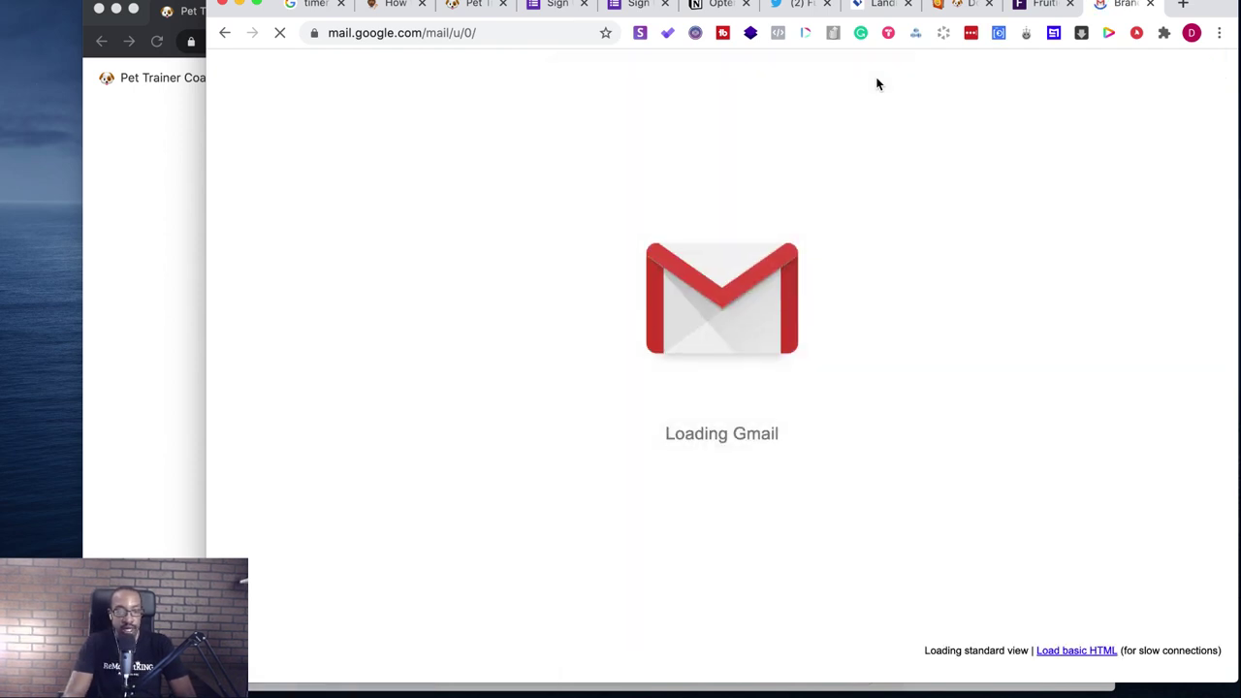
left_click(130, 152)
key("super+l")
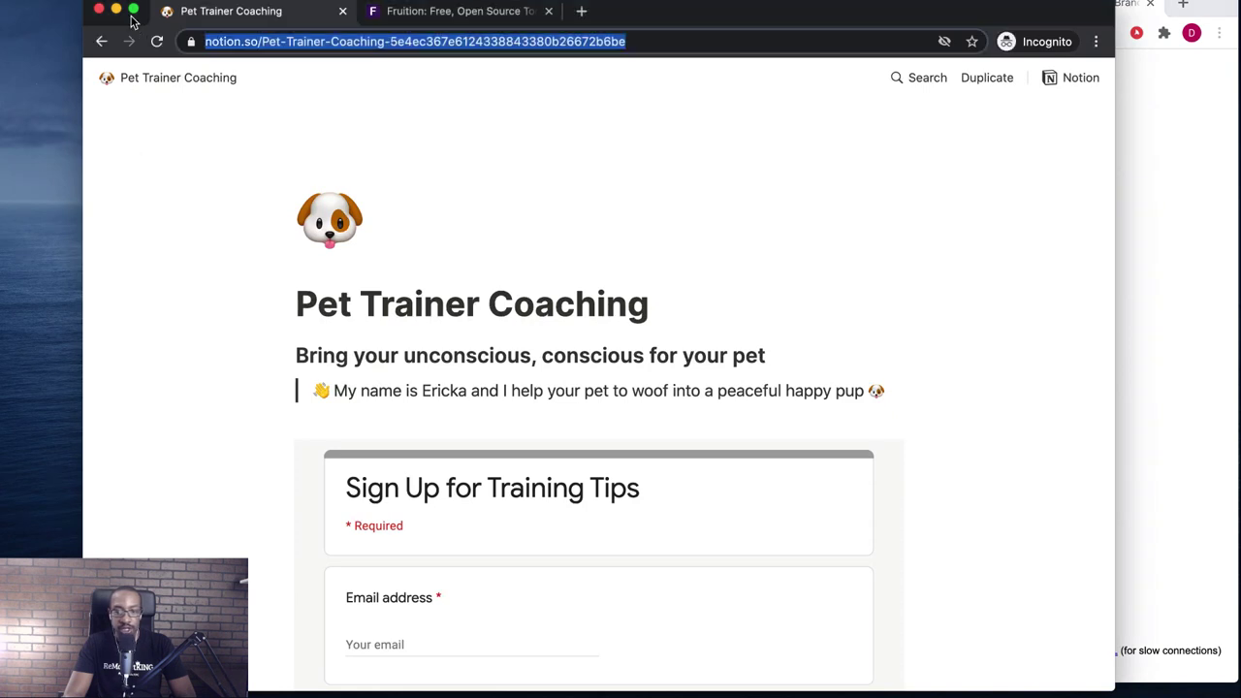
left_click(115, 8)
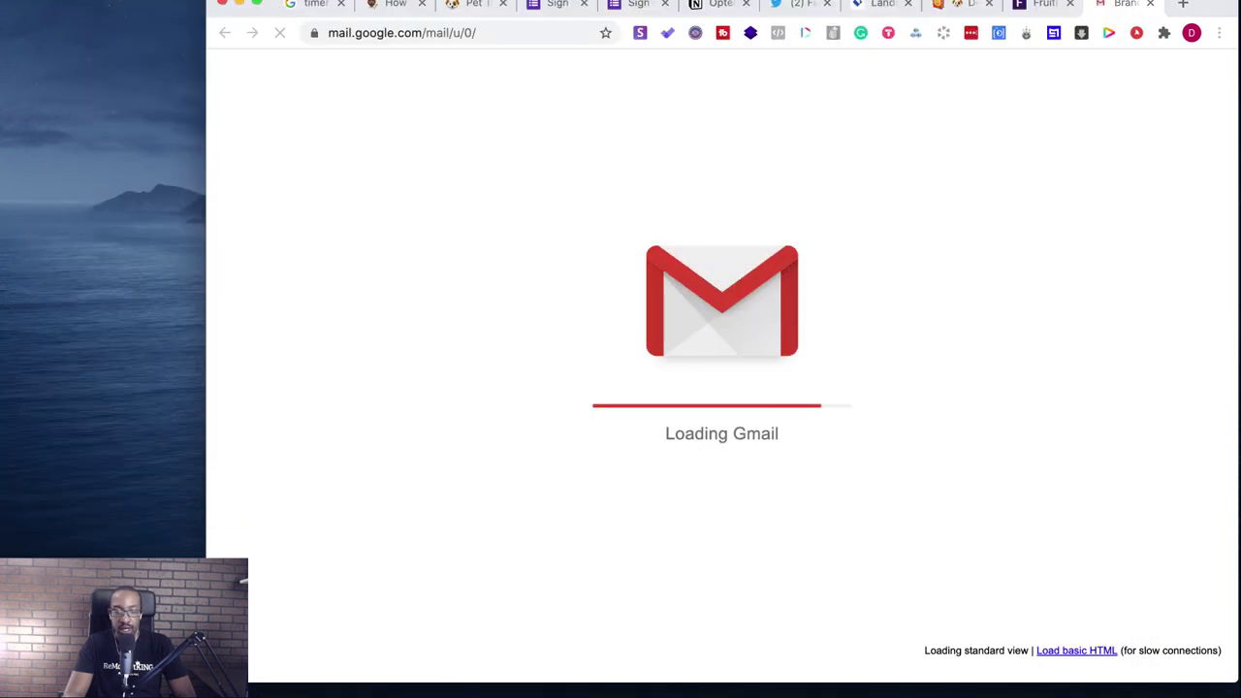
left_click_drag(1210, 12, 1115, 12)
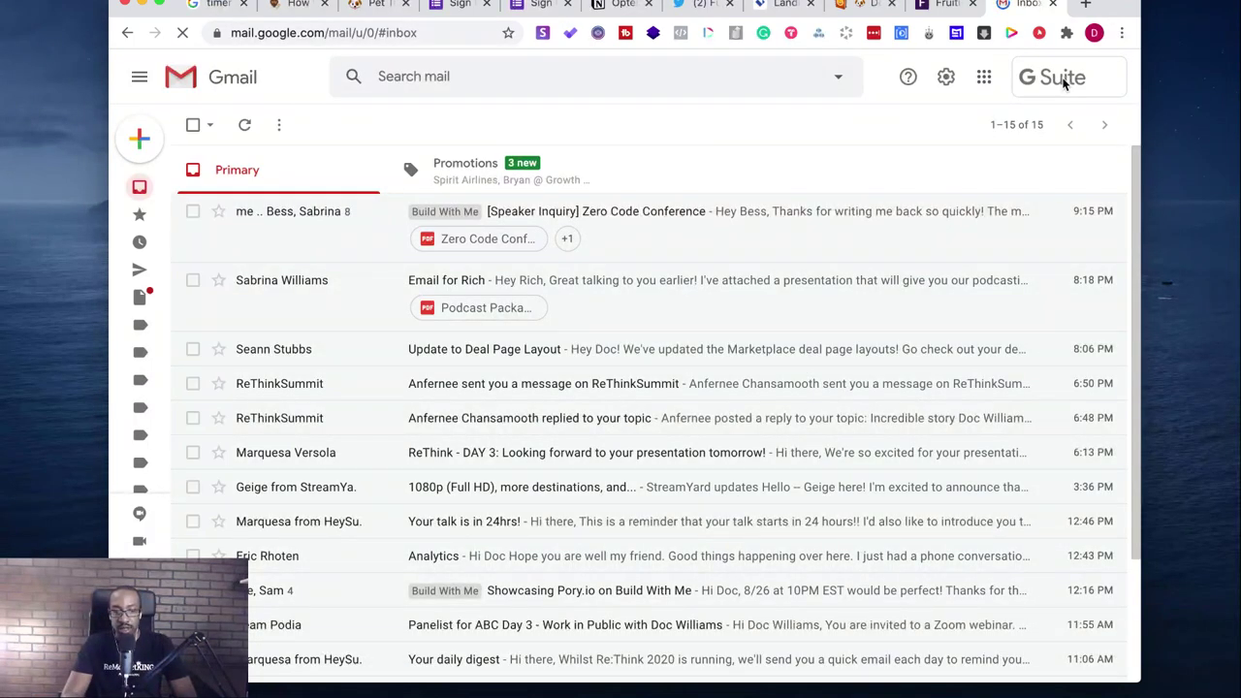
left_click(1066, 80)
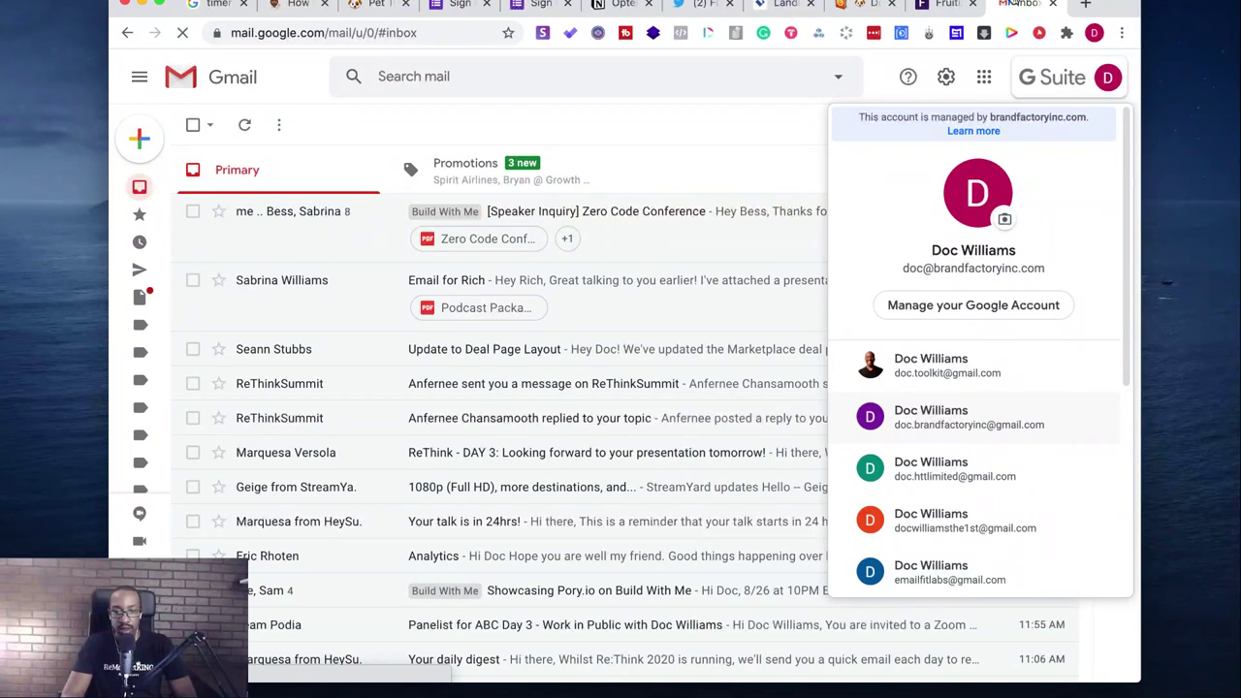
- Open another account's mailbox in its own window, minimize the first Gmail window, and move the new one up
left_click(931, 417)
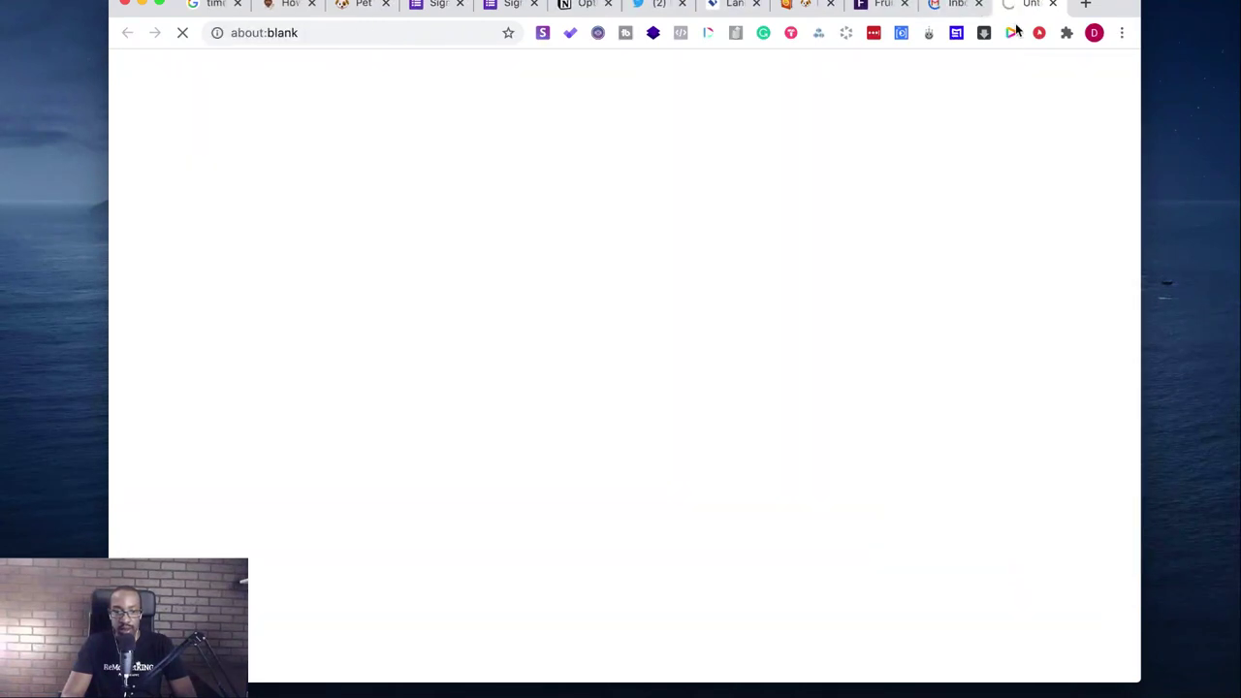
left_click_drag(1016, 13, 1018, 113)
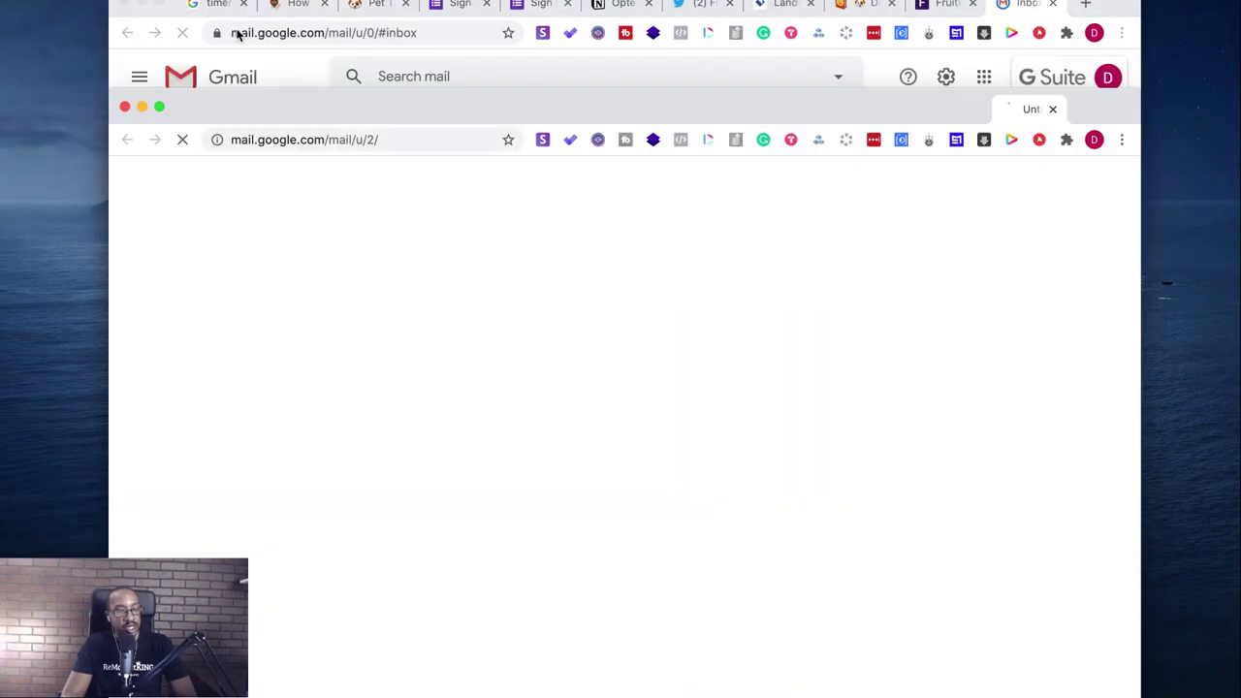
left_click(142, 4)
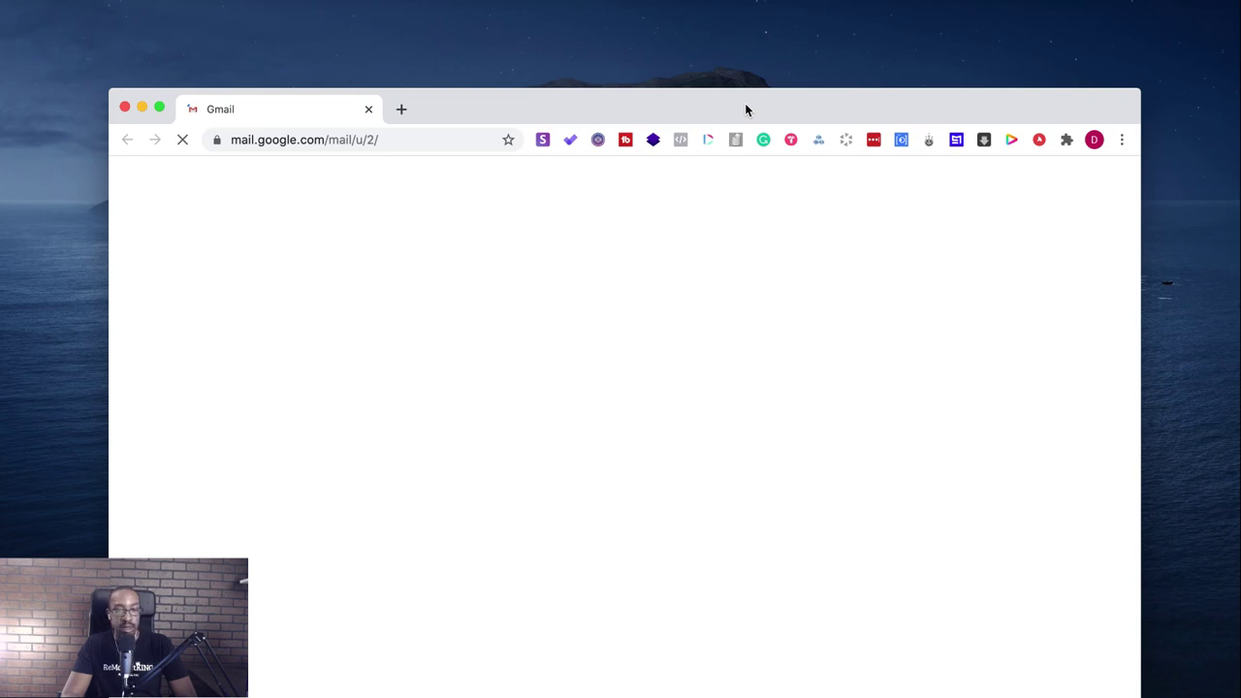
left_click_drag(745, 109, 720, 26)
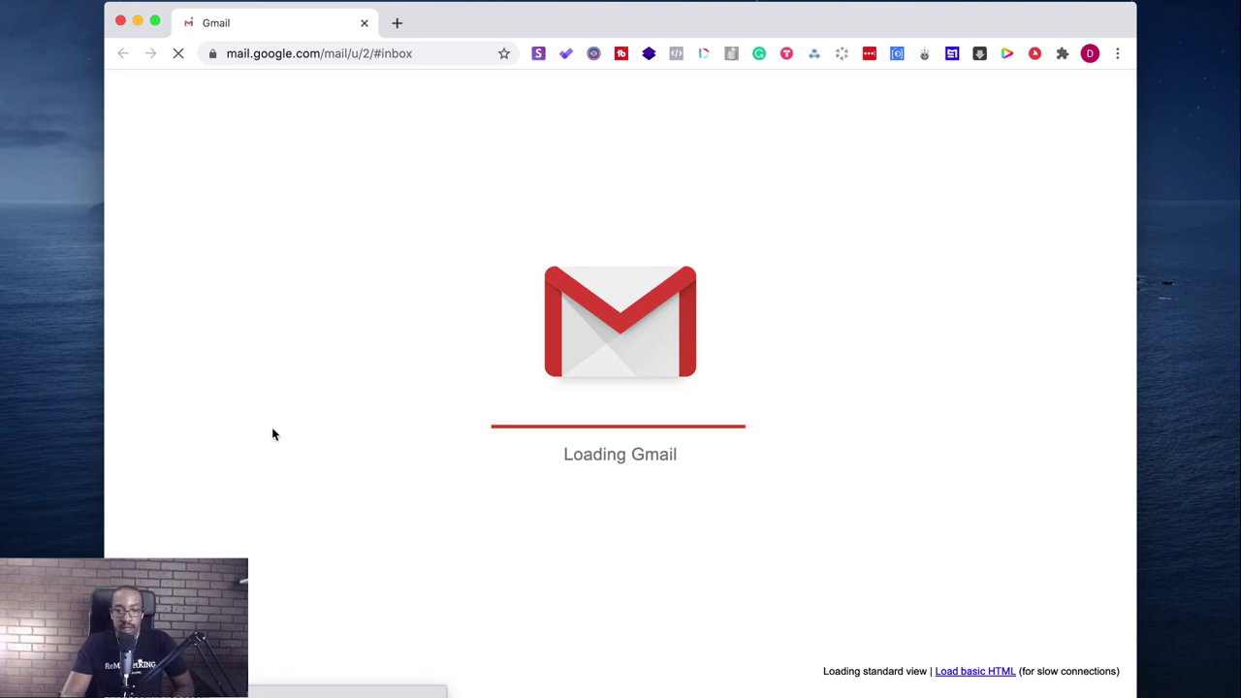
- Search the second mailbox for a contact's first name plus 'fix my churn'
left_click(511, 97)
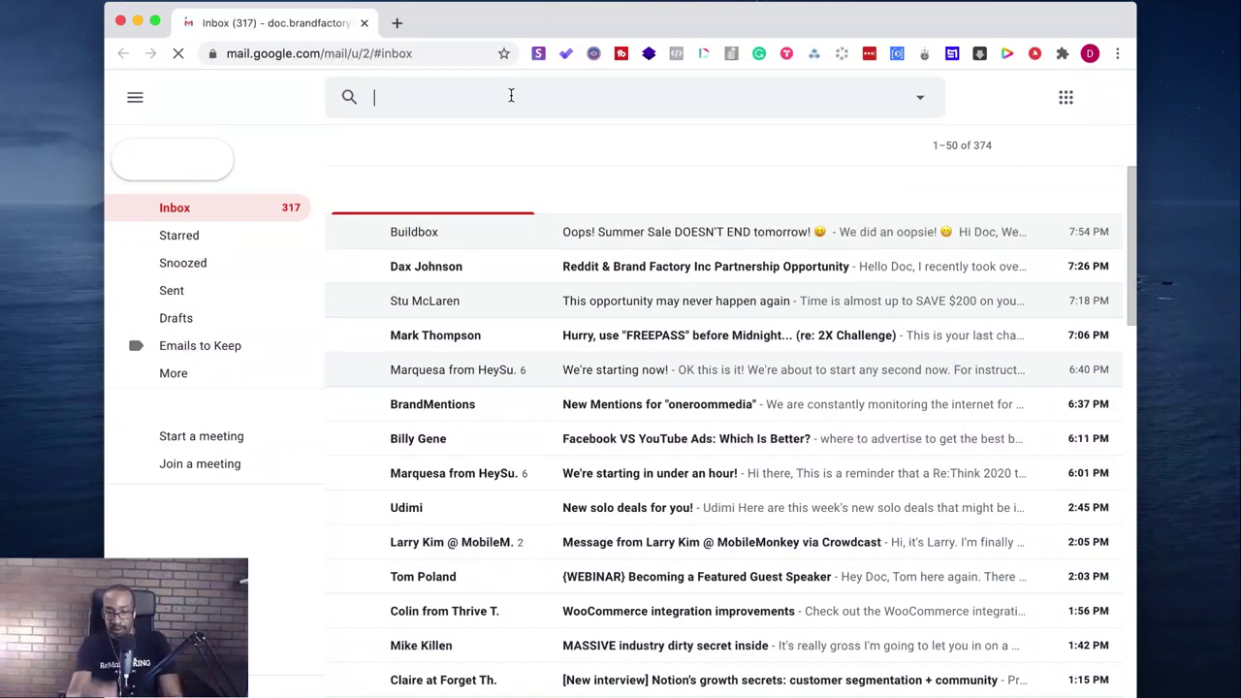
type("val")
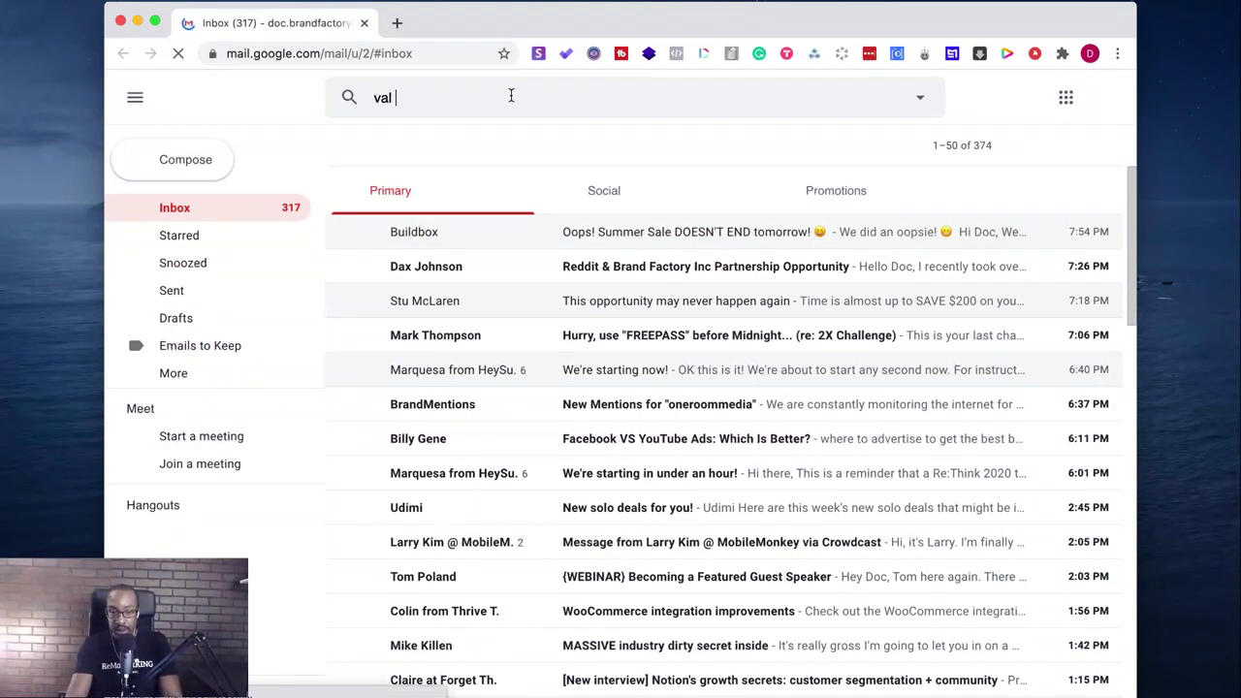
key("BackSpace")
key("BackSpace")
key("BackSpace")
key("BackSpace")
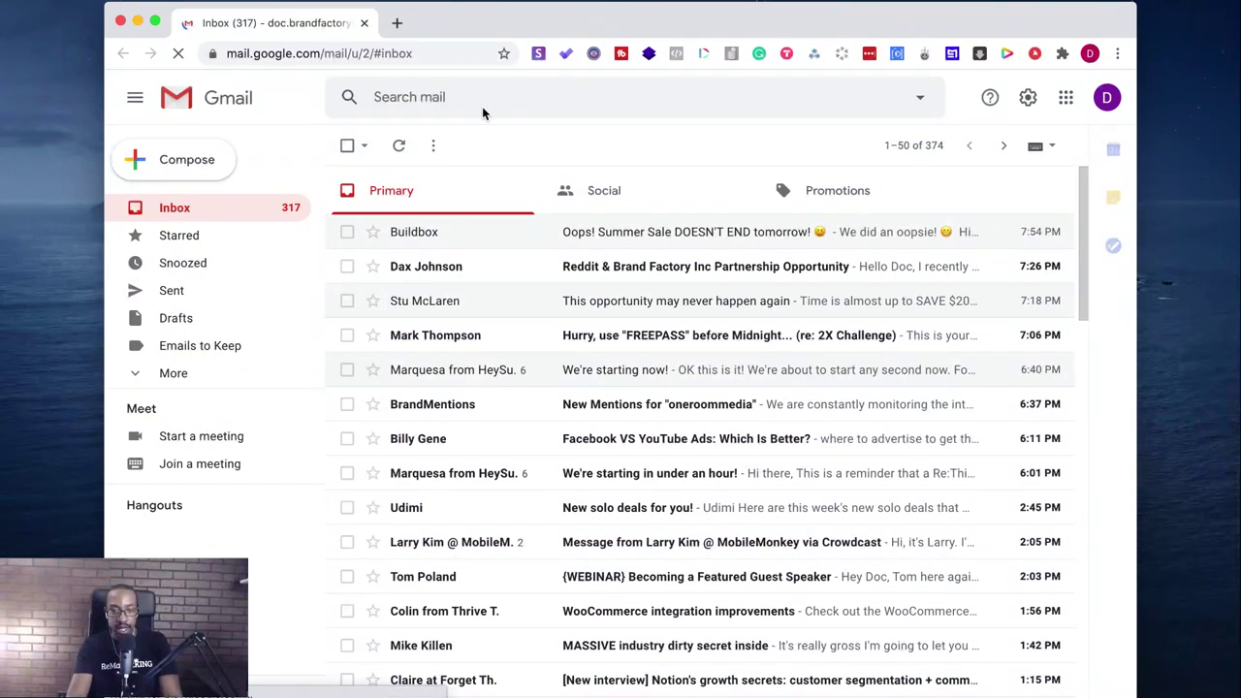
type("val gei")
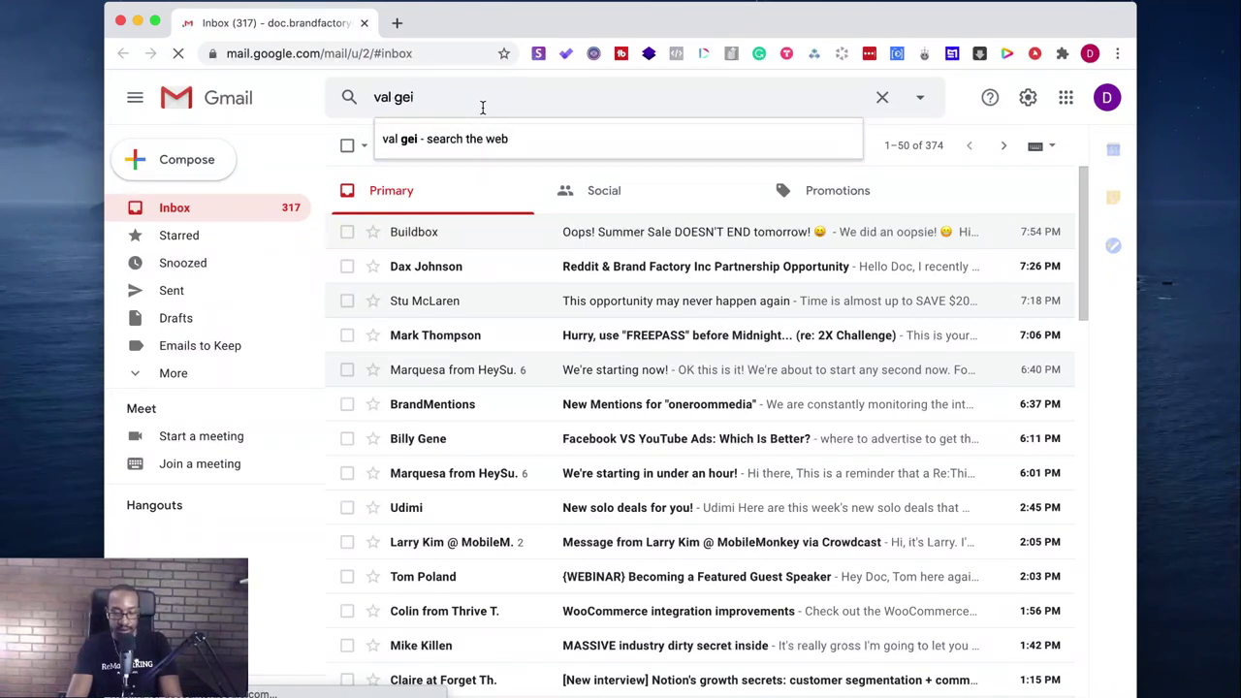
key("BackSpace")
key("BackSpace")
key("BackSpace")
key("BackSpace")
key("BackSpace")
key("BackSpace")
key("BackSpace")
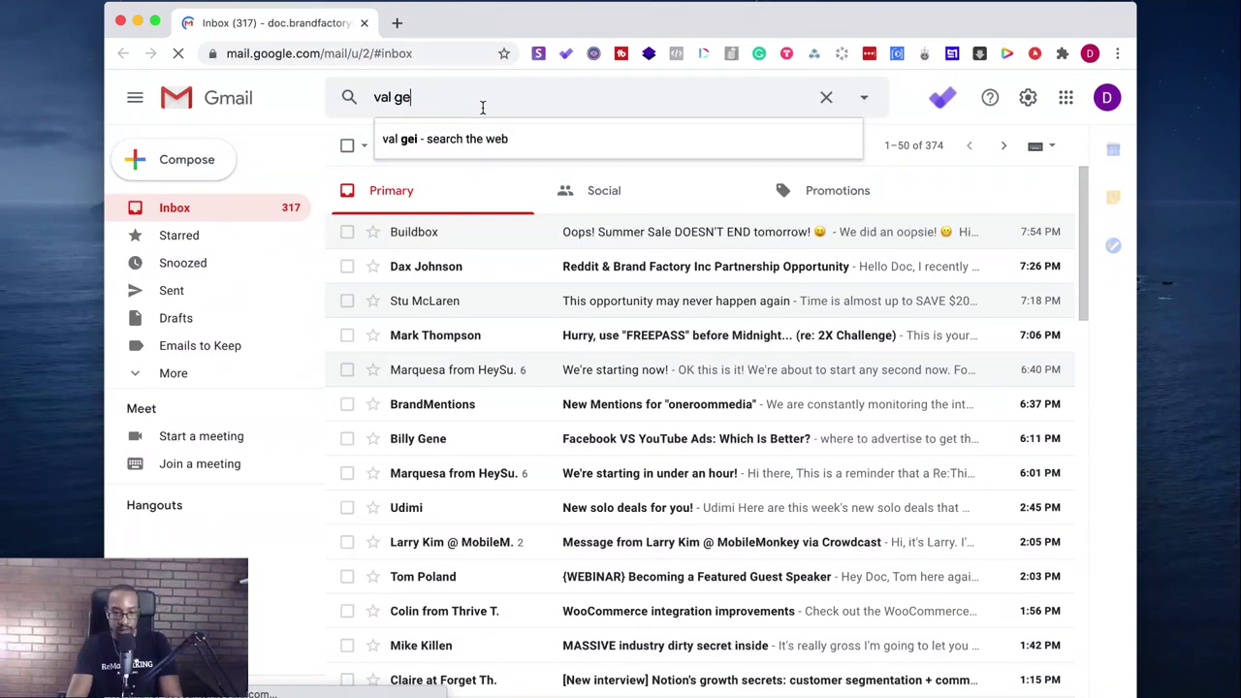
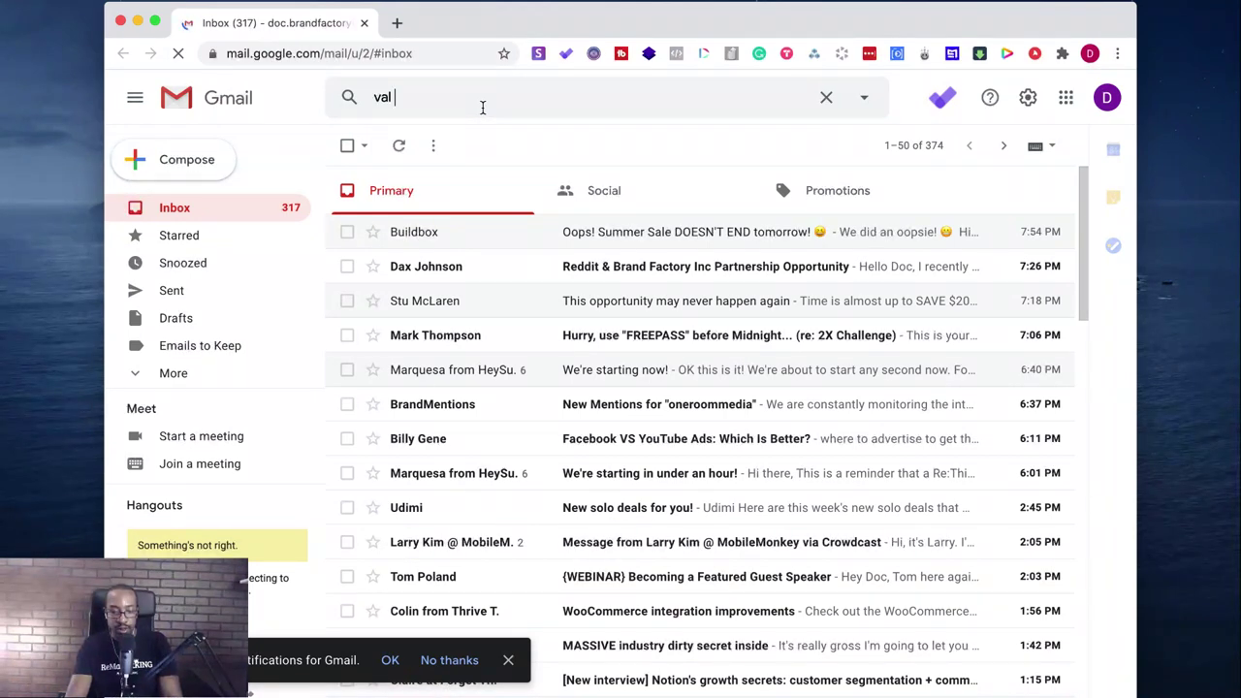
type("fix my churn")
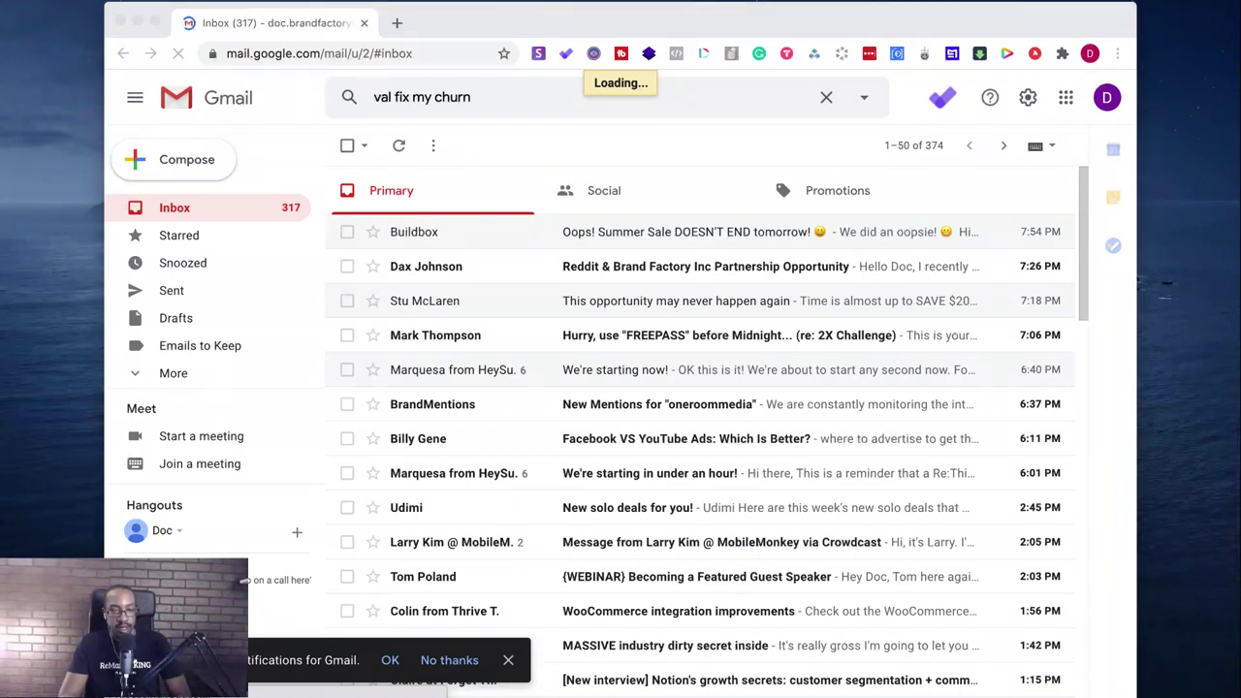
left_click(398, 25)
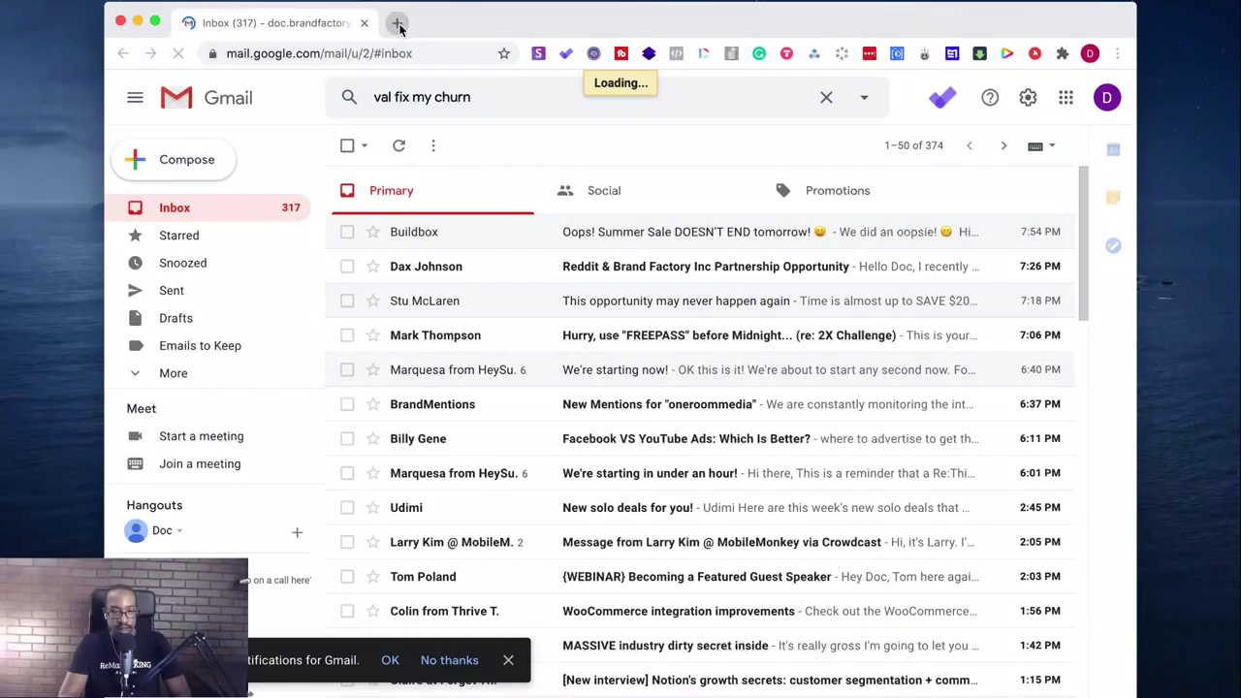
- Go to Twitter in a new tab and follow the notion.so link in the latest reply notification
left_click(397, 23)
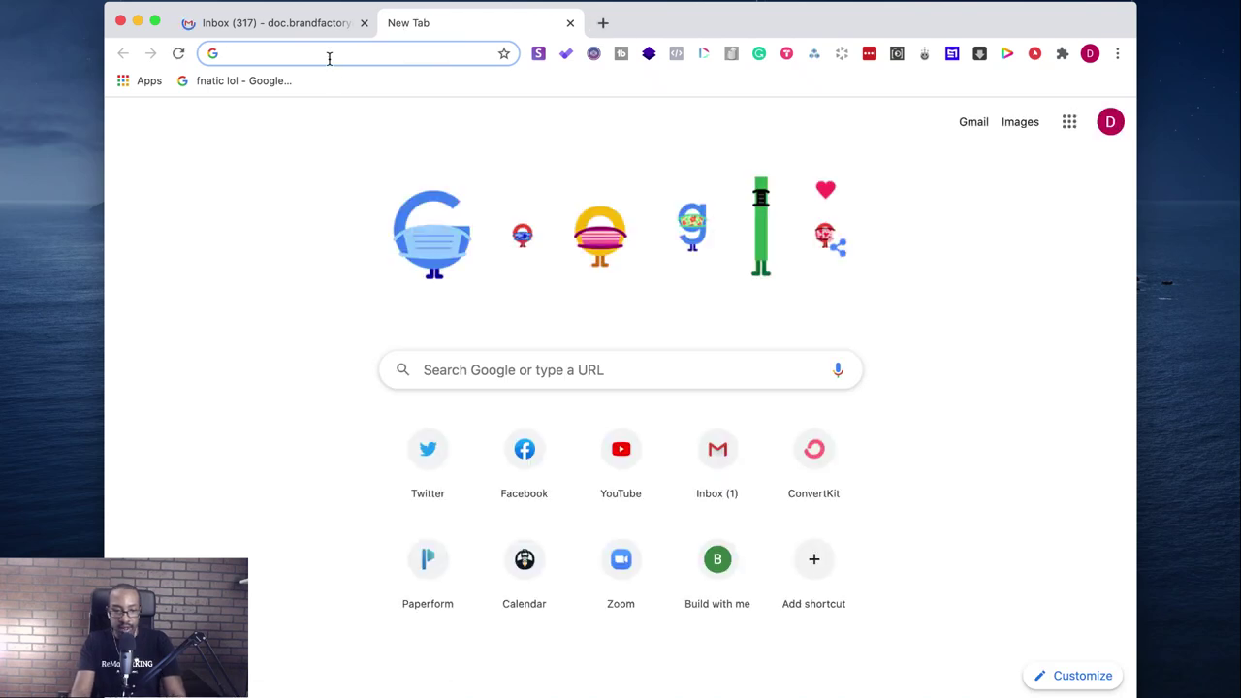
type("twitter.com")
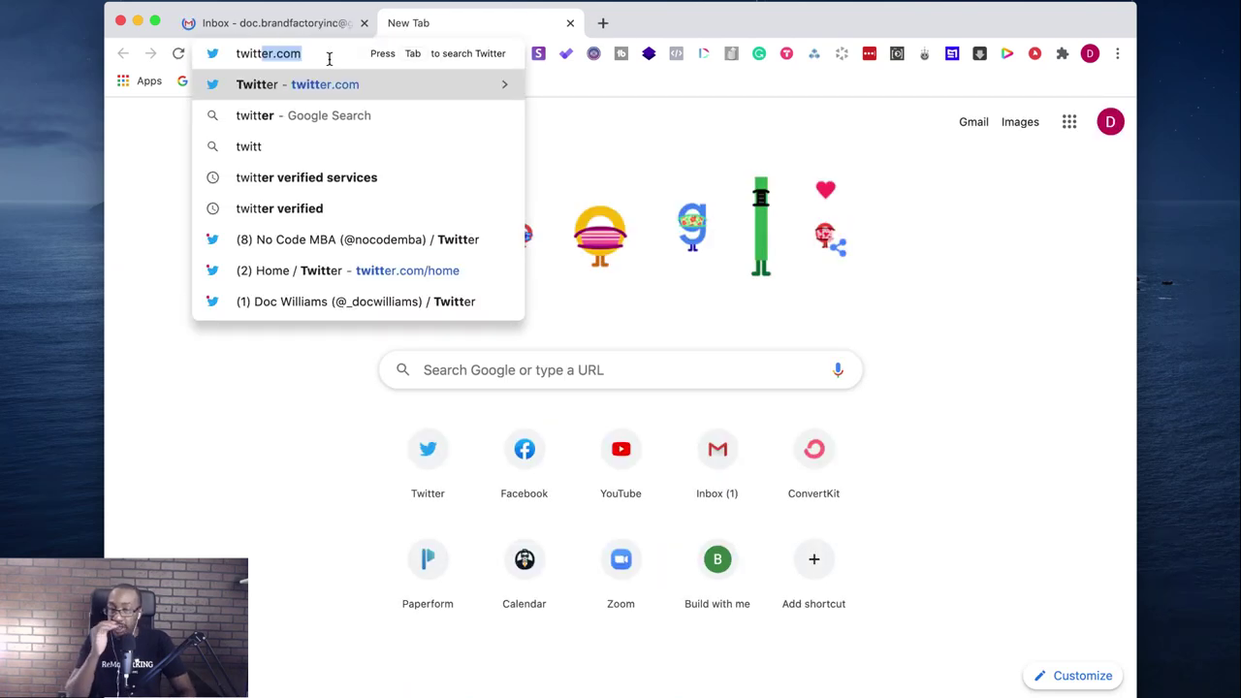
key("Return")
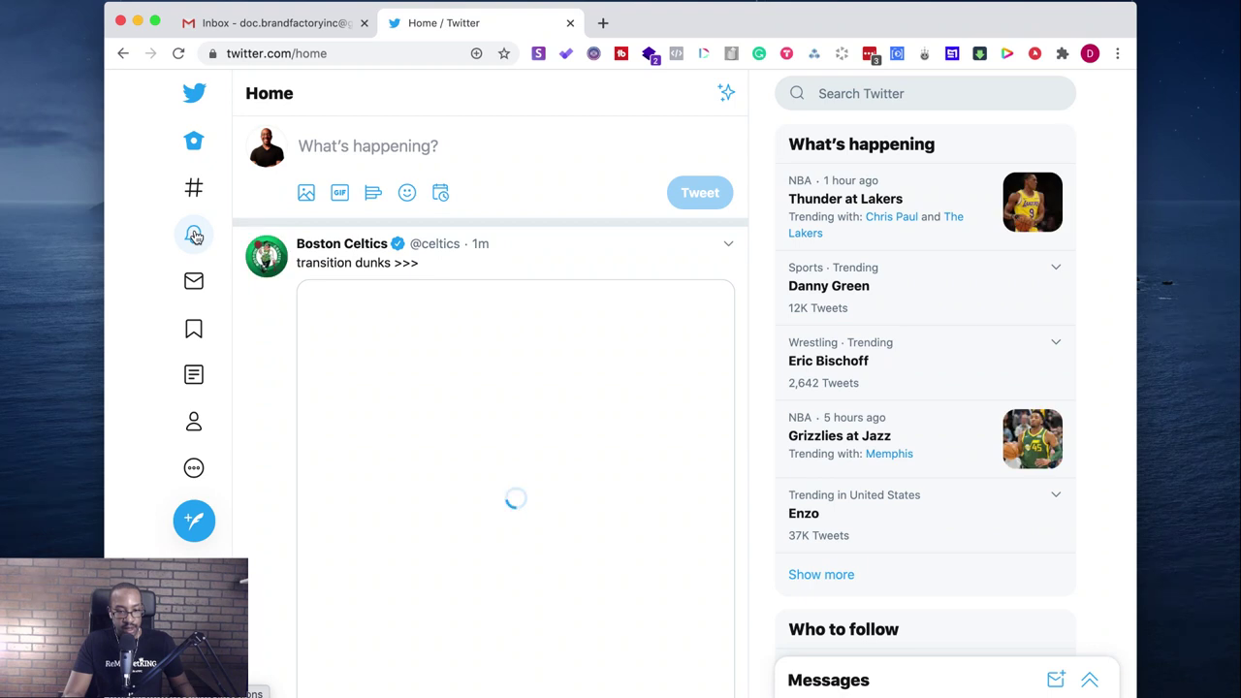
left_click(195, 237)
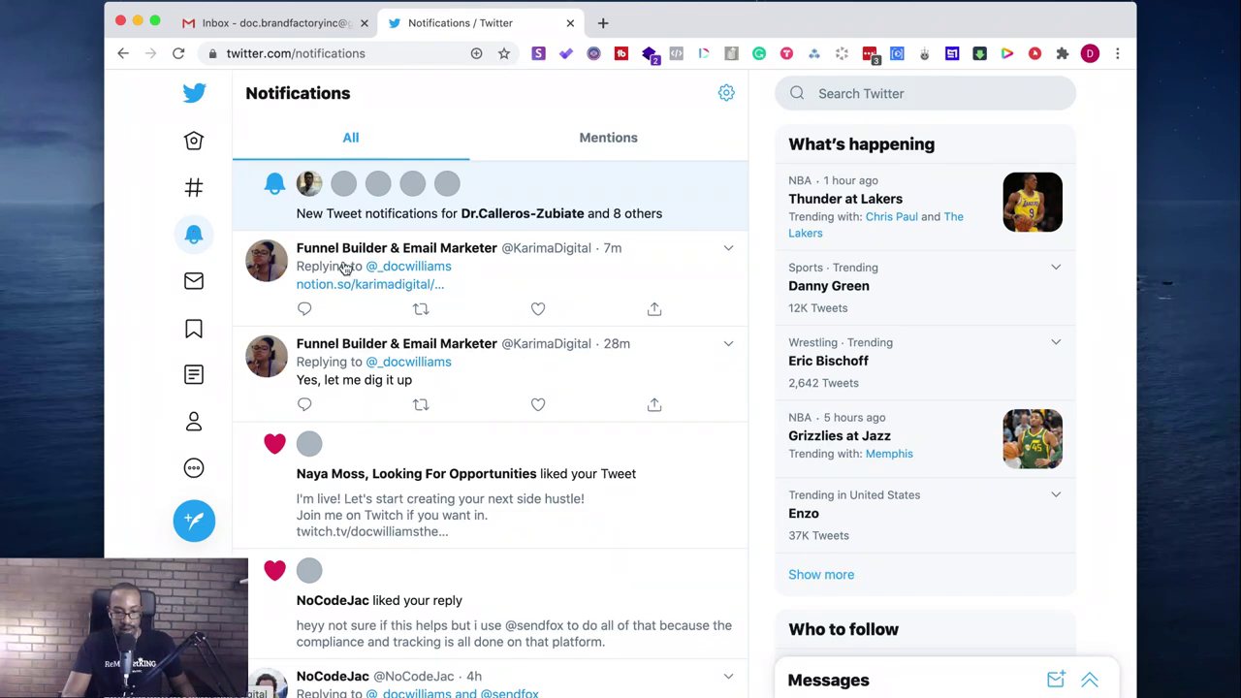
left_click(344, 285)
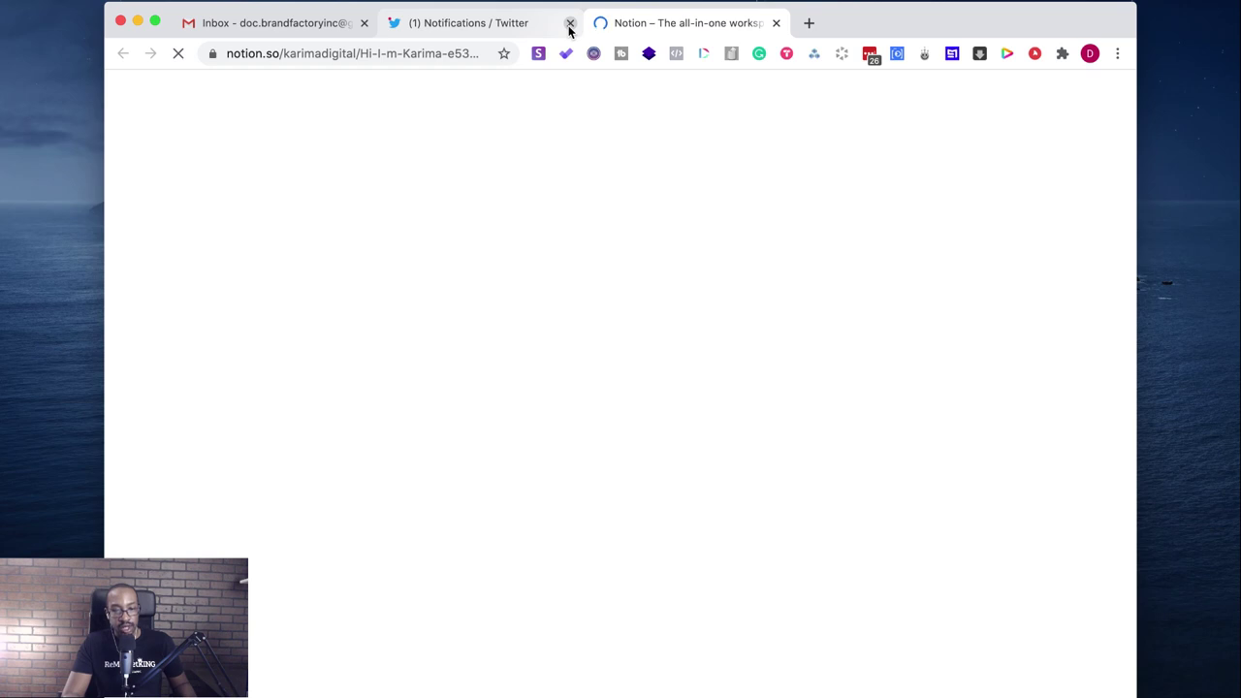
- Close Twitter, select the access-denied Notion page's URL, and return to the Gmail results
left_click(569, 24)
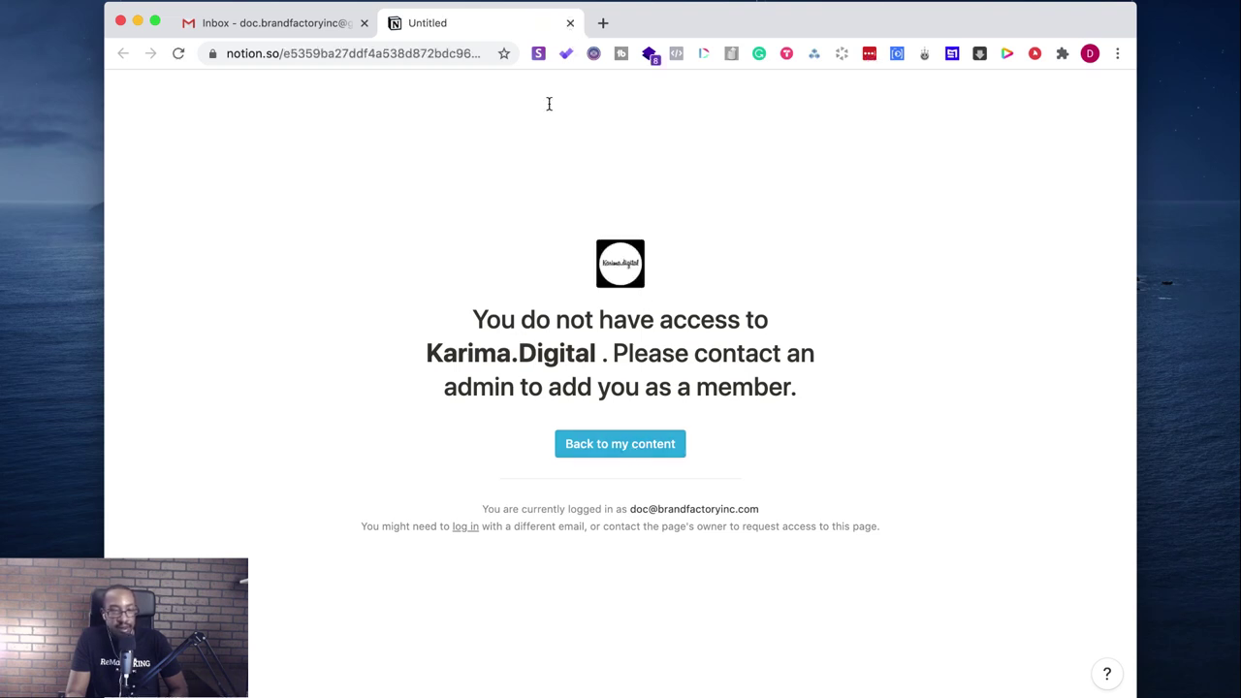
left_click(416, 55)
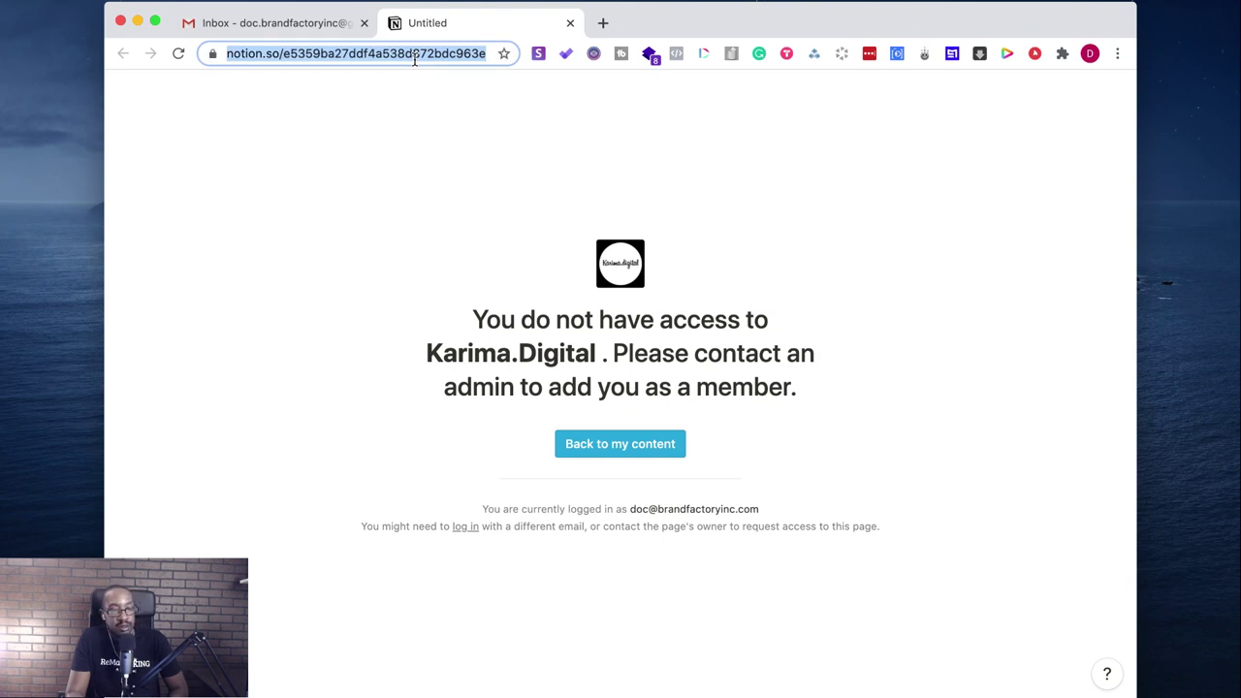
left_click(268, 29)
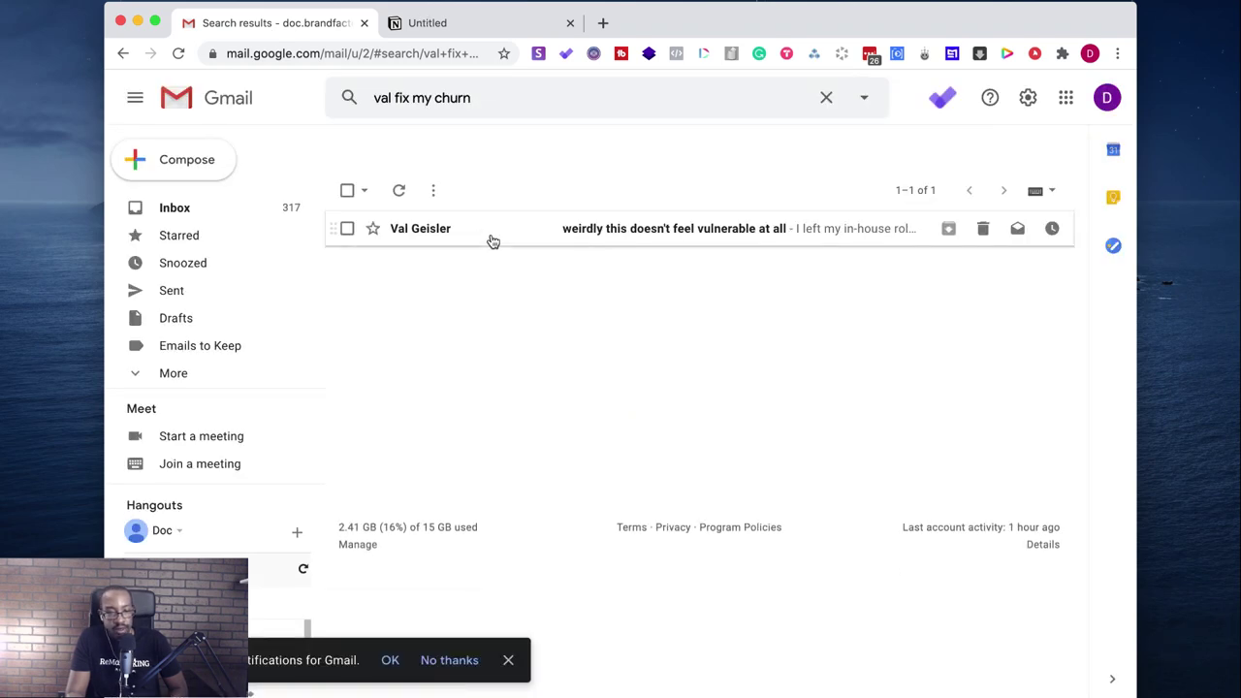
- Open the matching email 'weirdly this doesn't feel vulnerable at all' and scroll through it
left_click(493, 240)
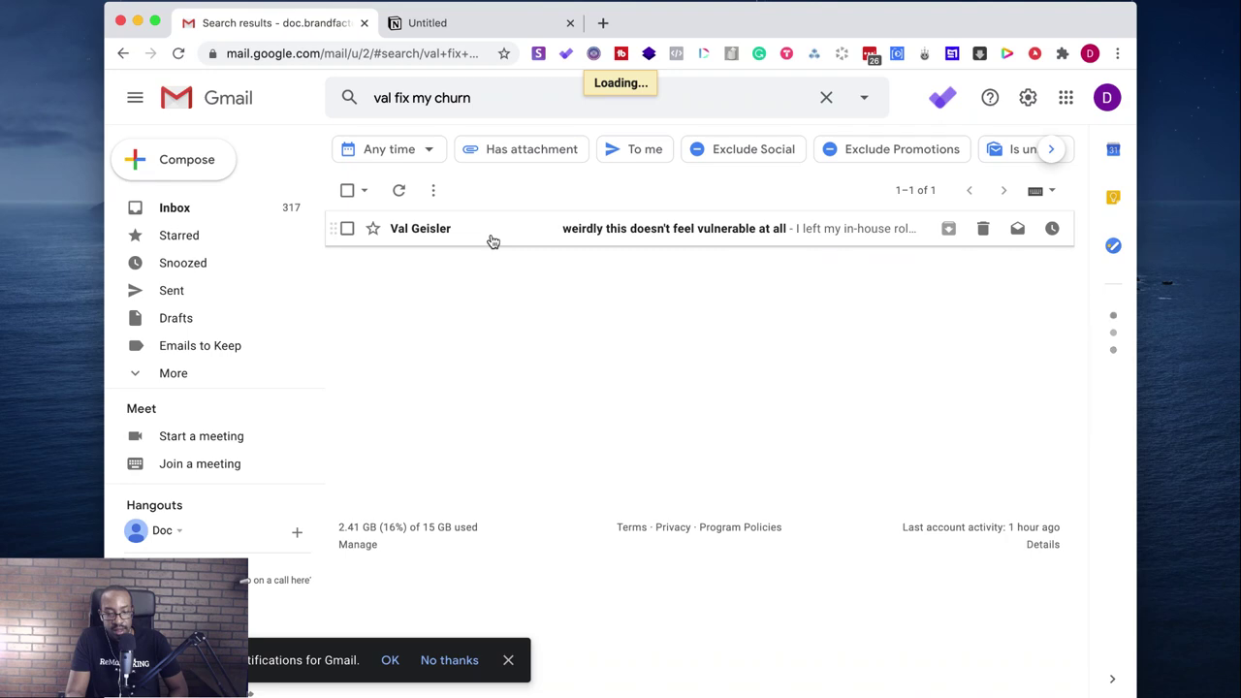
left_click(493, 240)
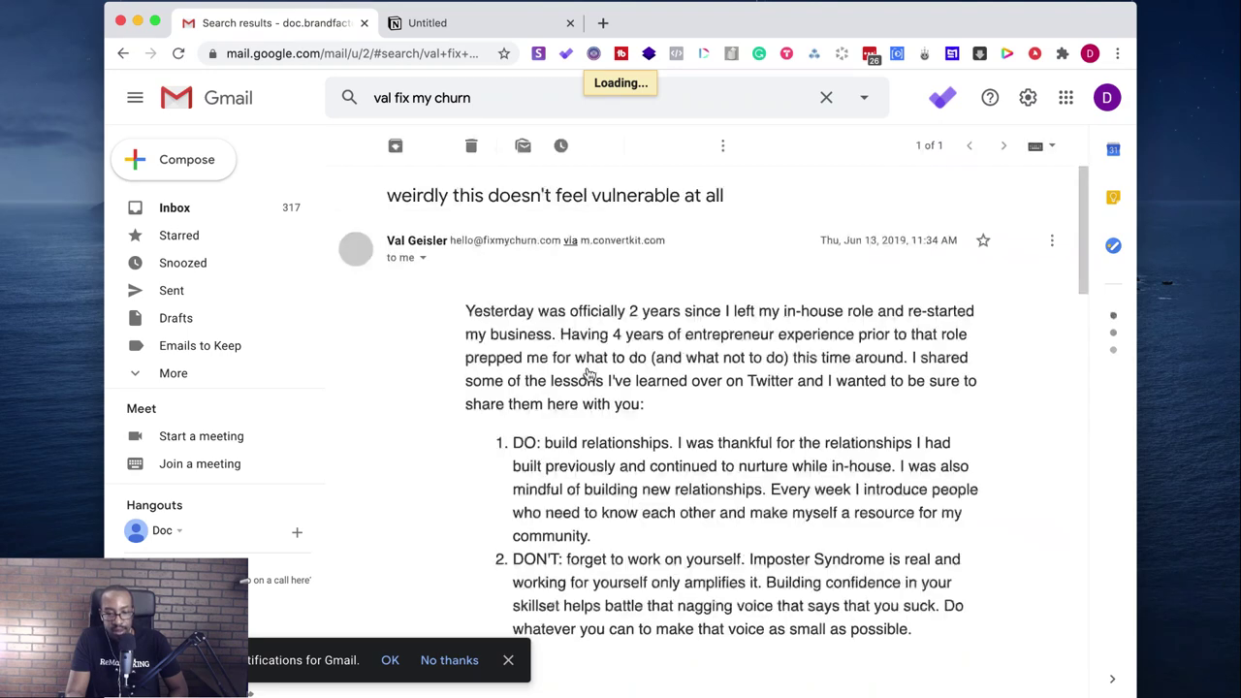
scroll(546, 372, "down", 10)
scroll(546, 371, "down", 8)
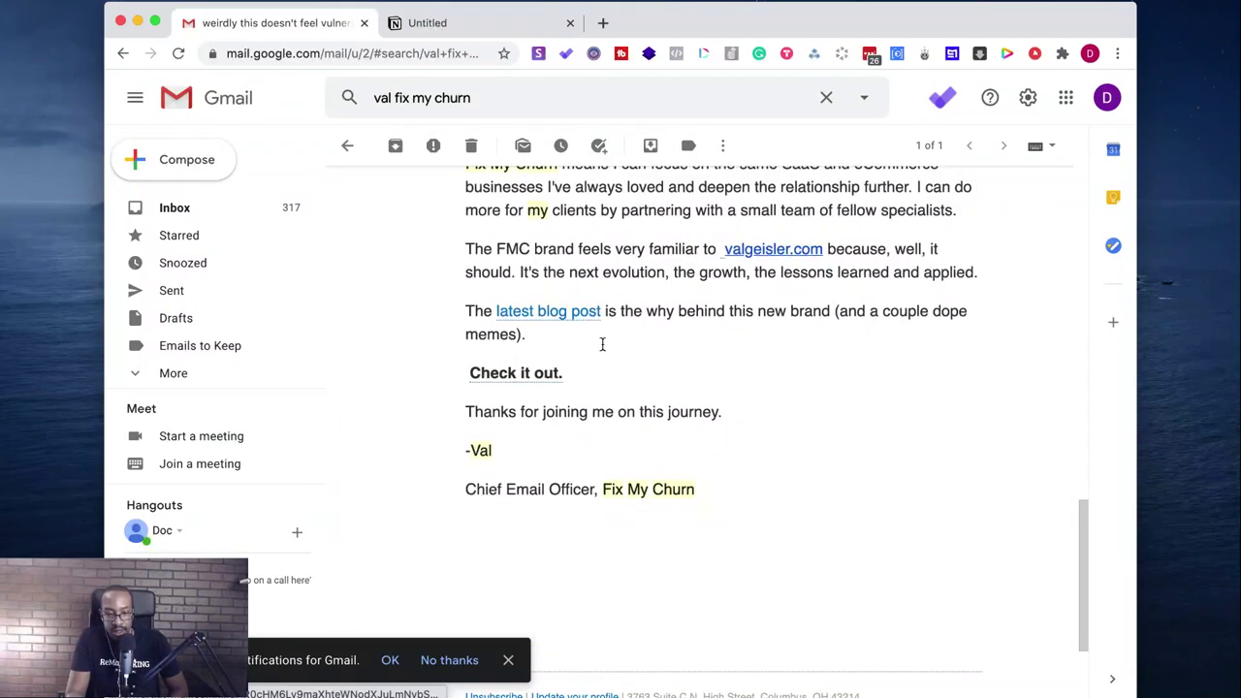
- Open the 'Check it out.' link to the 'Why Fix My Churn?' article, then return to the email
left_click(533, 378)
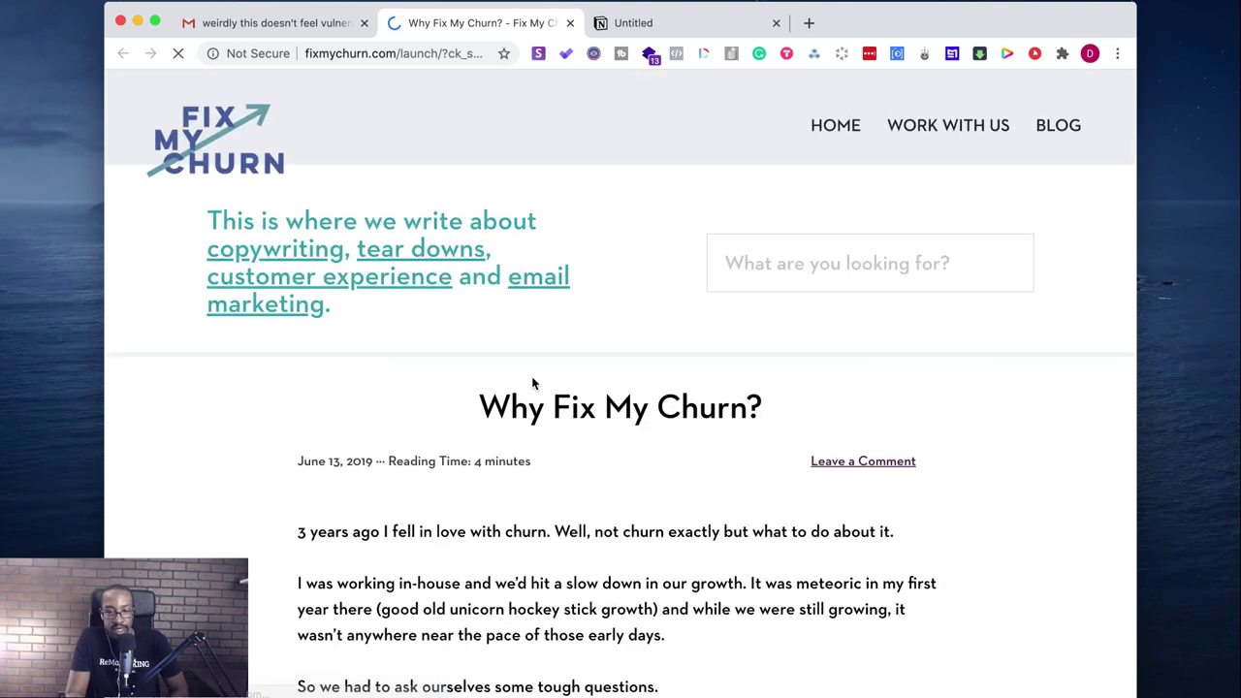
scroll(523, 408, "down", 5)
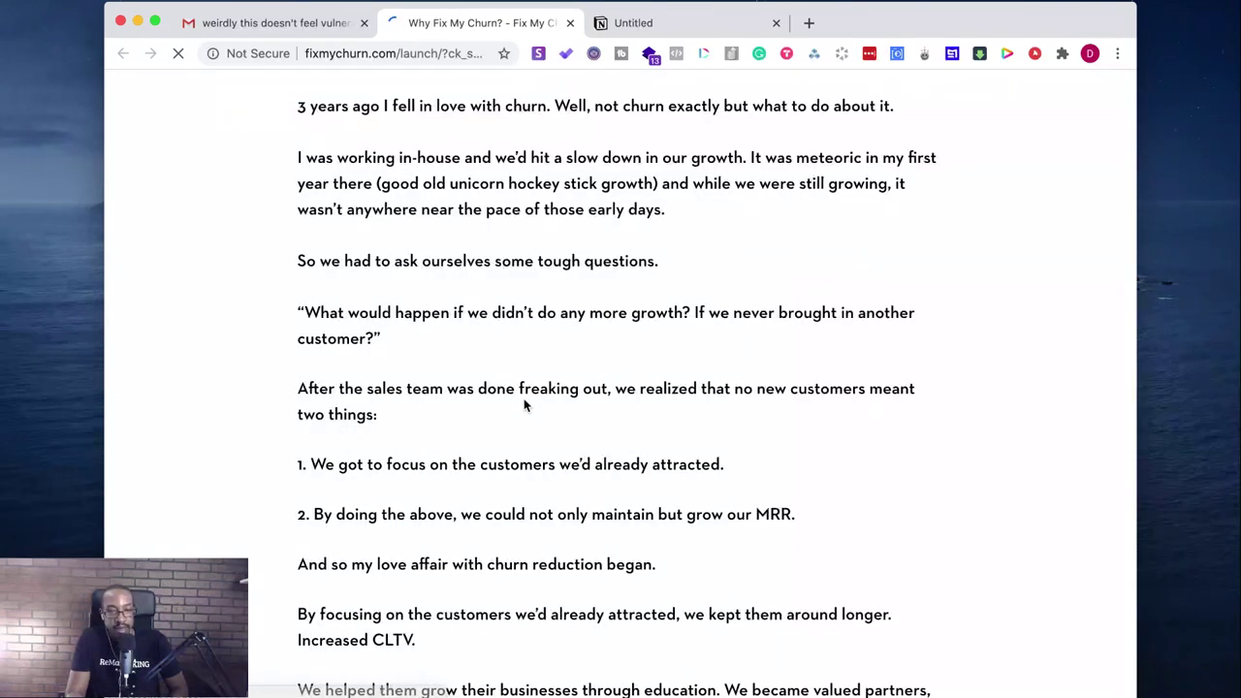
left_click(286, 27)
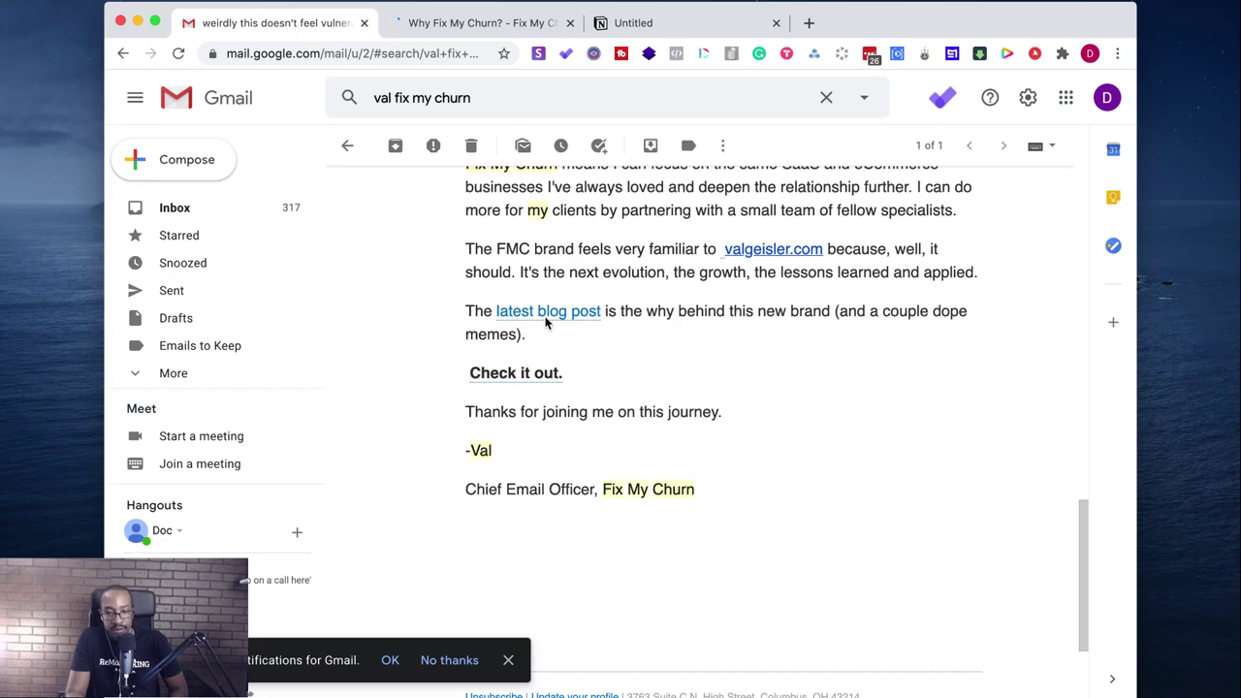
scroll(546, 323, "up", 3)
scroll(546, 318, "up", 10)
- Change the Gmail search to the sender's full name using the suggested completion
left_click(475, 97)
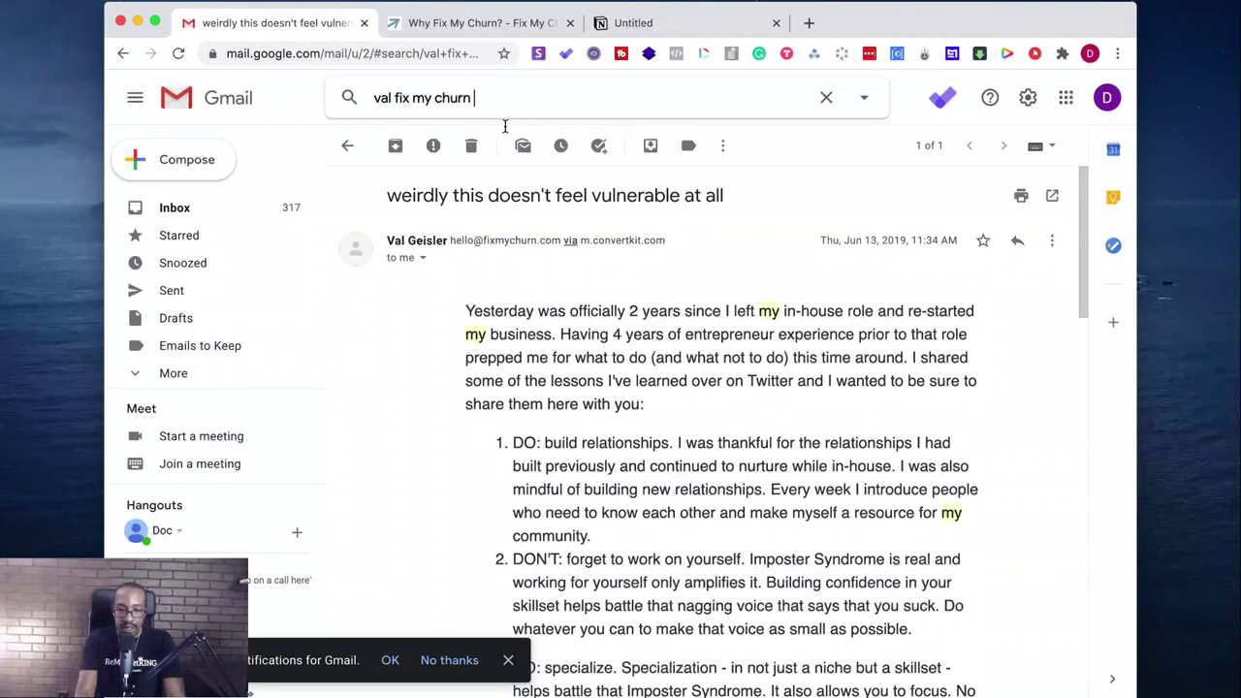
key("BackSpace")
key("BackSpace")
key("BackSpace")
key("BackSpace")
key("BackSpace")
key("BackSpace")
key("BackSpace")
key("BackSpace")
key("BackSpace")
key("BackSpace")
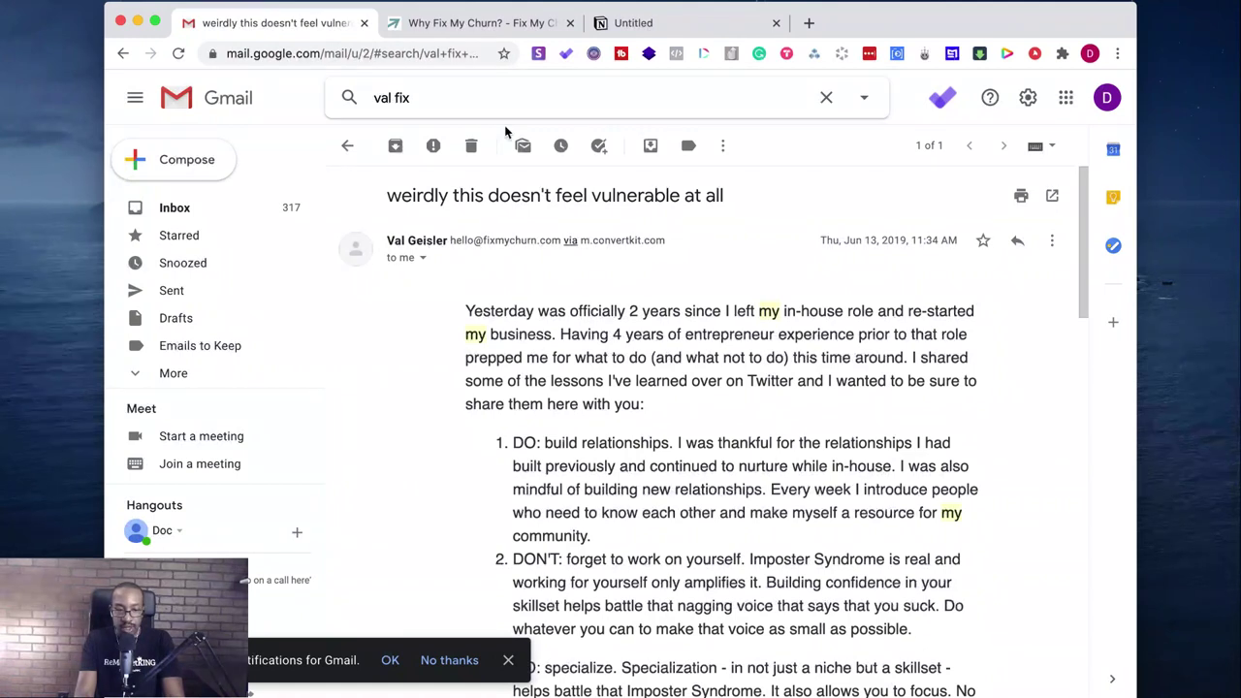
key("BackSpace")
key("BackSpace")
key("BackSpace")
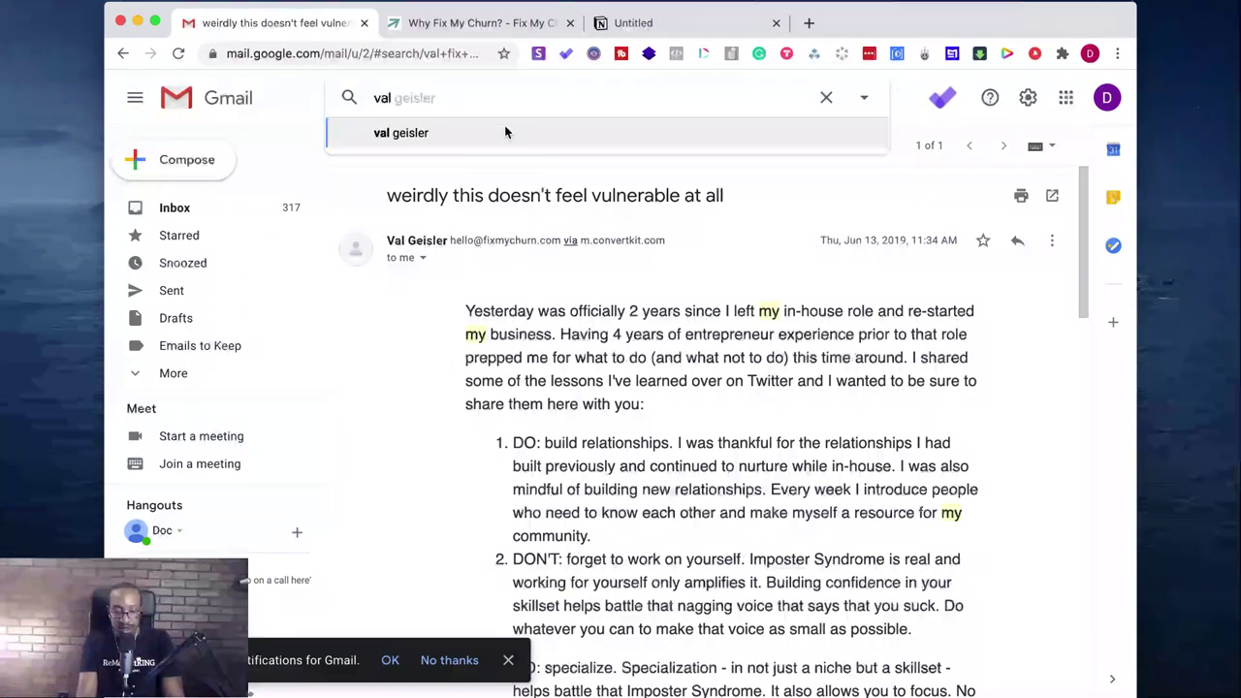
type("ge")
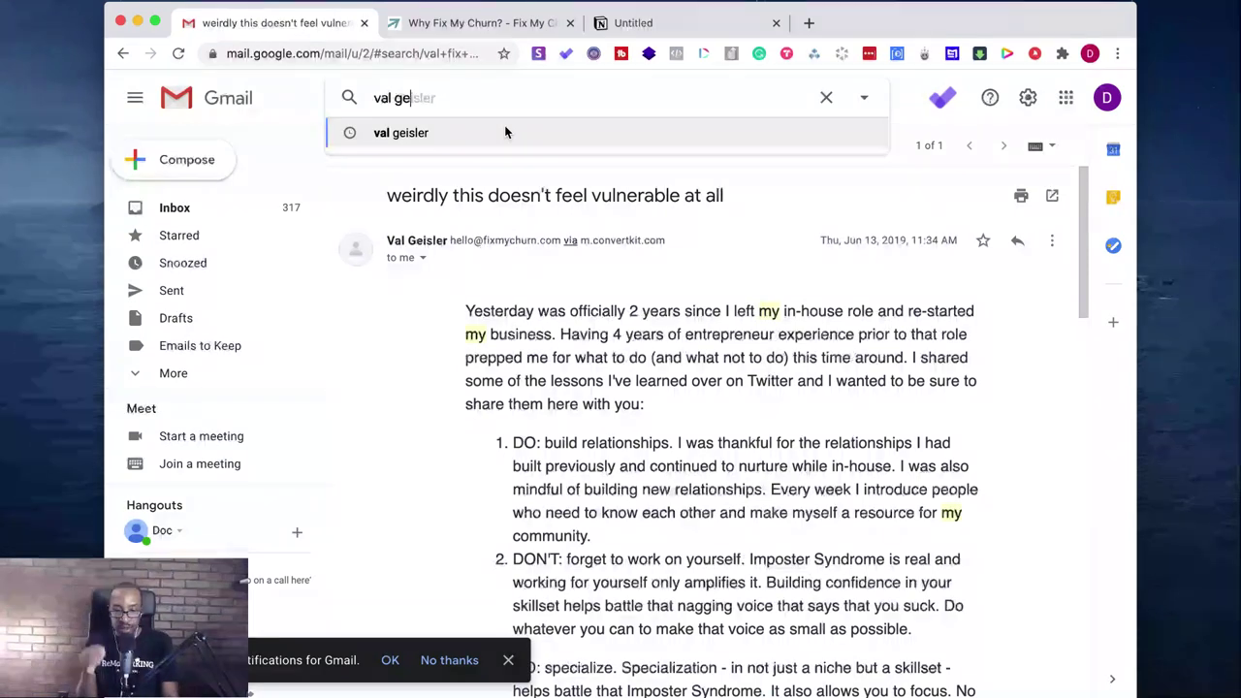
left_click(505, 132)
key("Return")
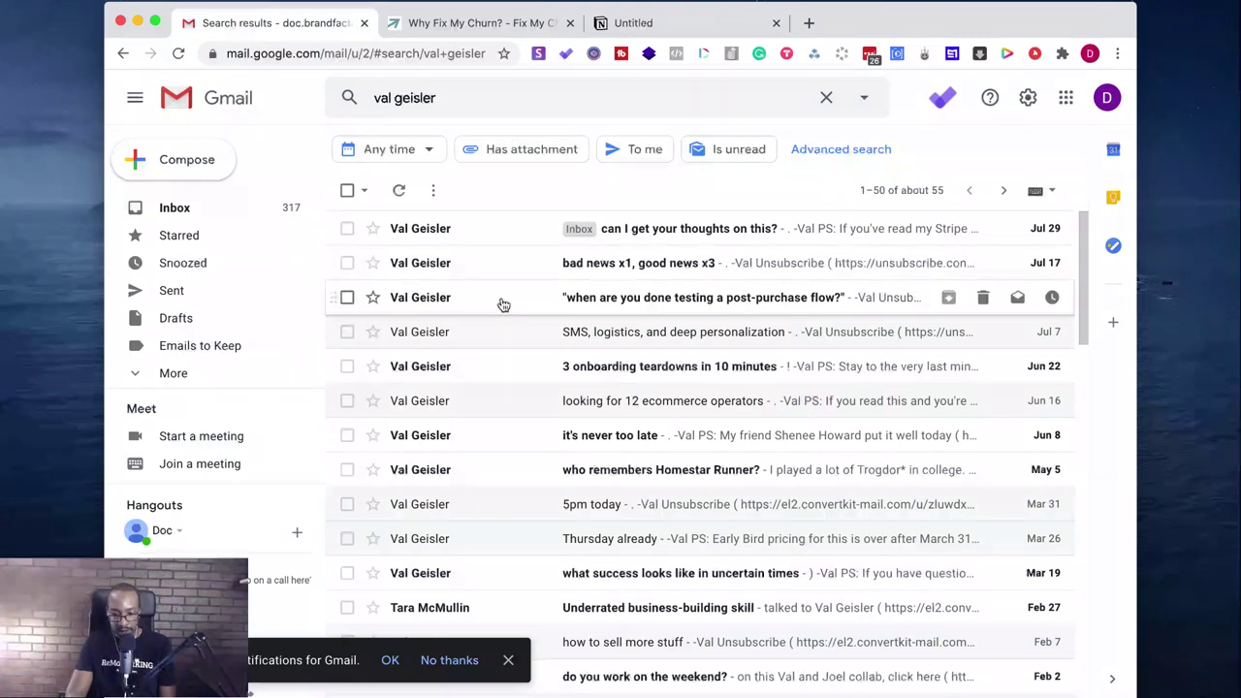
- Open the 'looking for 12 ecommerce operators' email and its linked application form, then go back
left_click(508, 411)
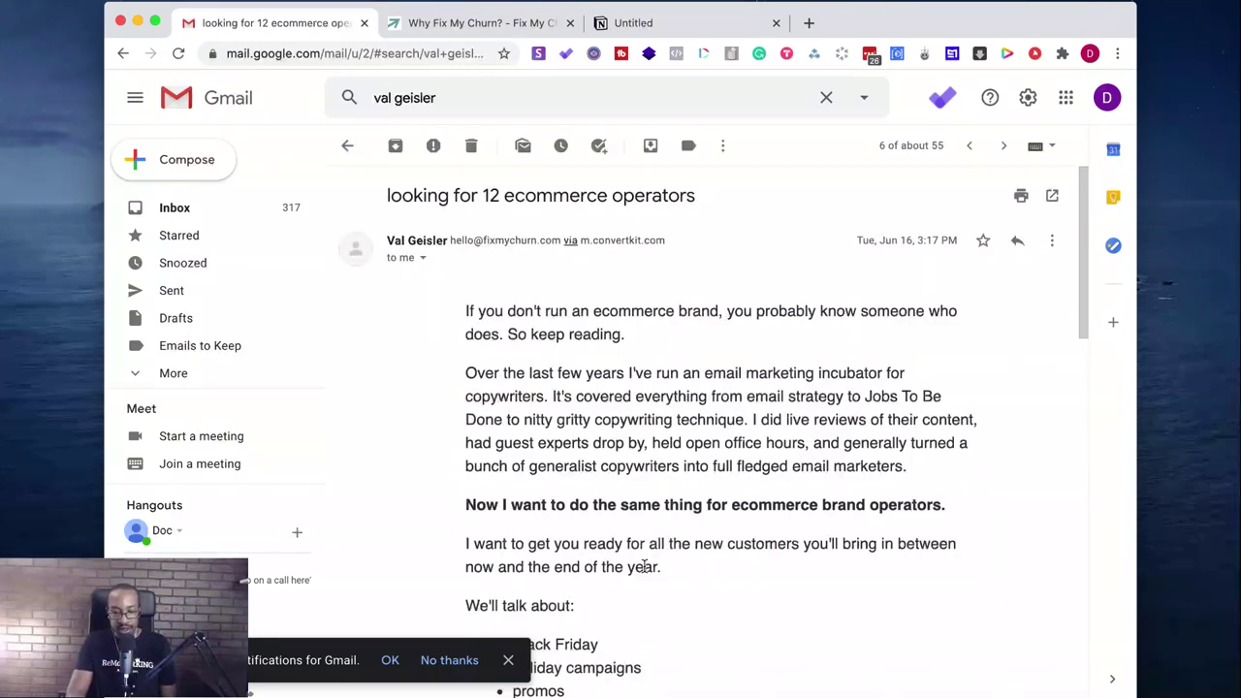
scroll(643, 567, "down", 10)
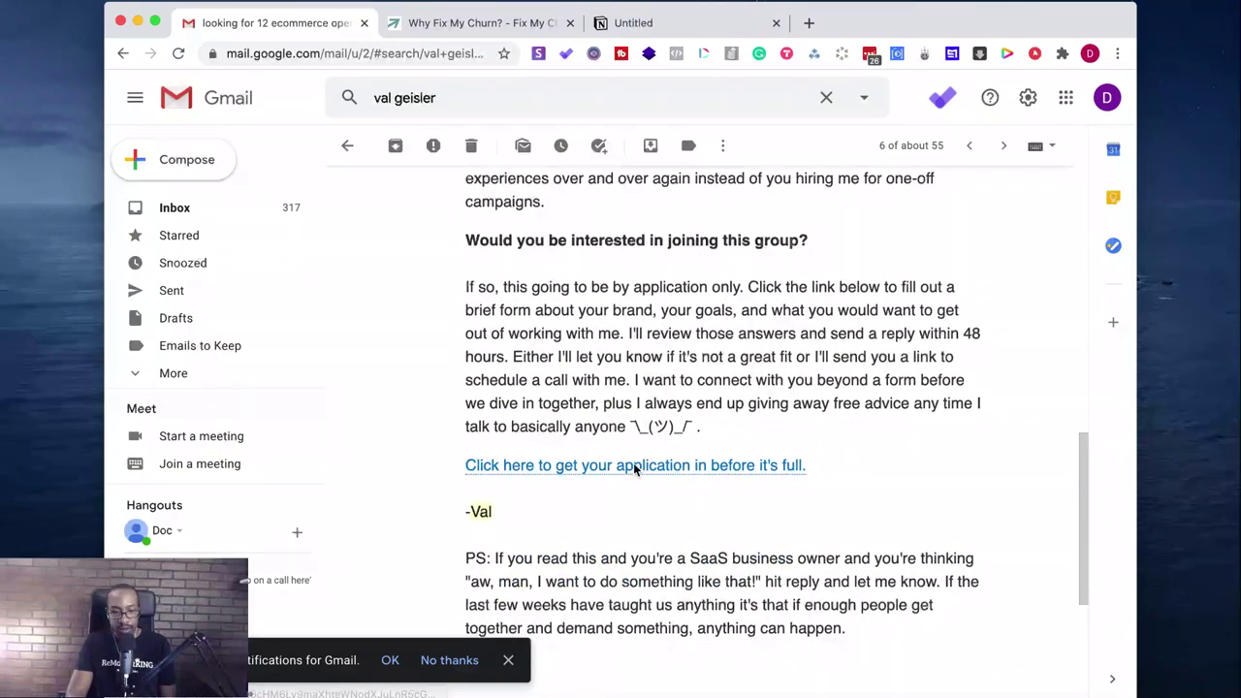
left_click(635, 467)
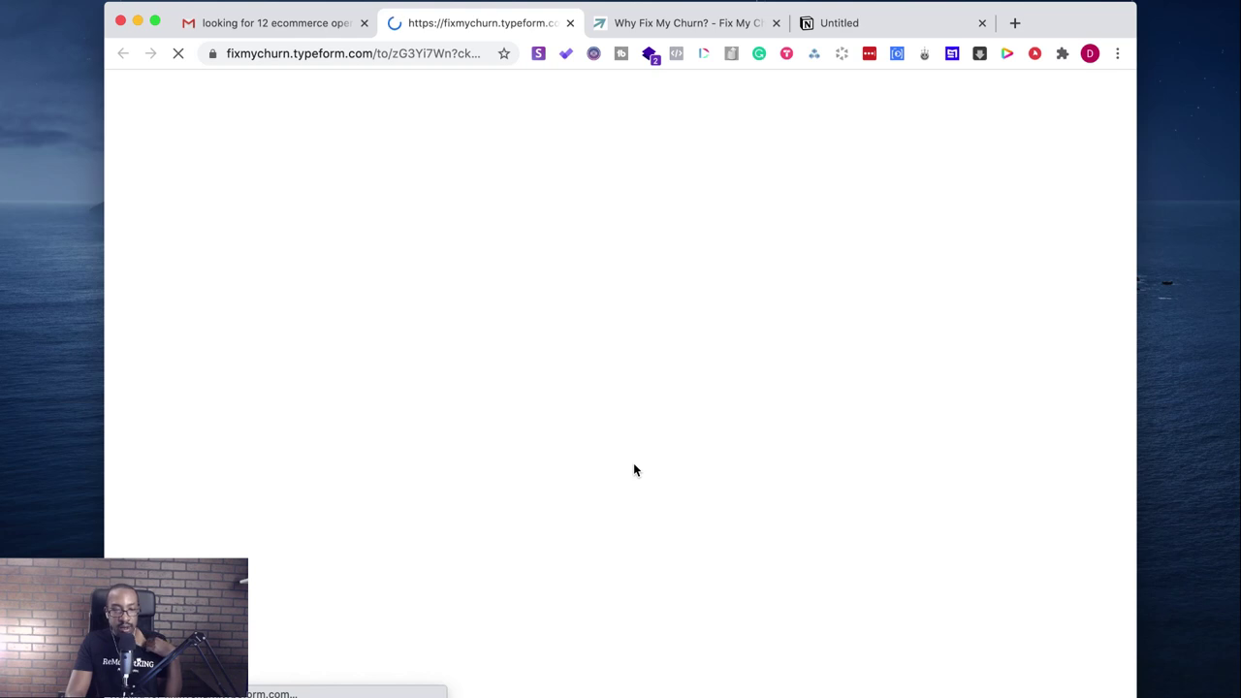
left_click(292, 23)
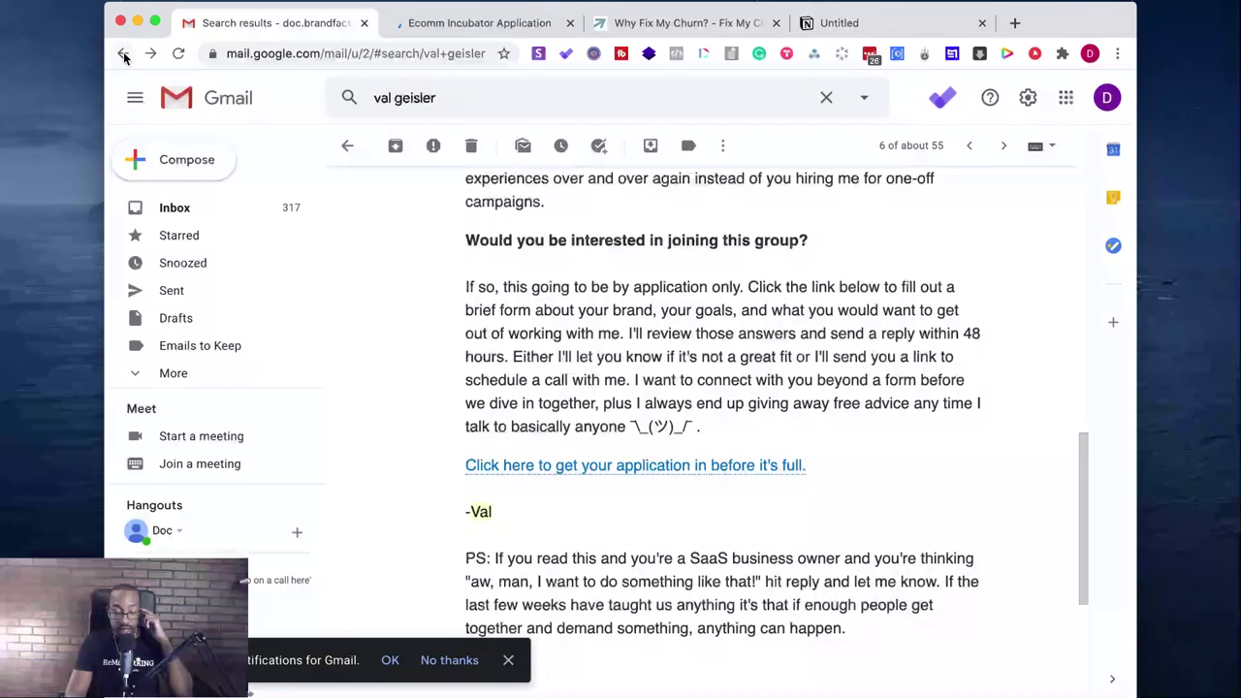
left_click(124, 56)
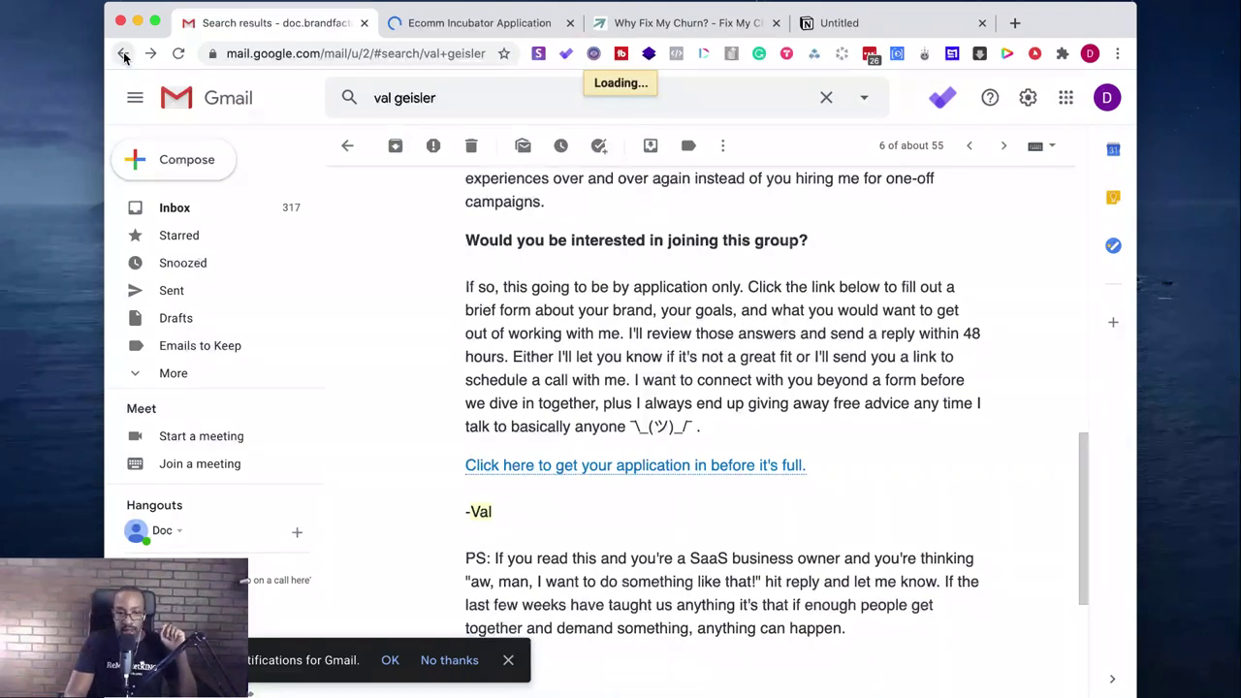
- Close the Ecomm Incubator Application and 'Why Fix My Churn?' tabs and return to the search results
left_click(571, 24)
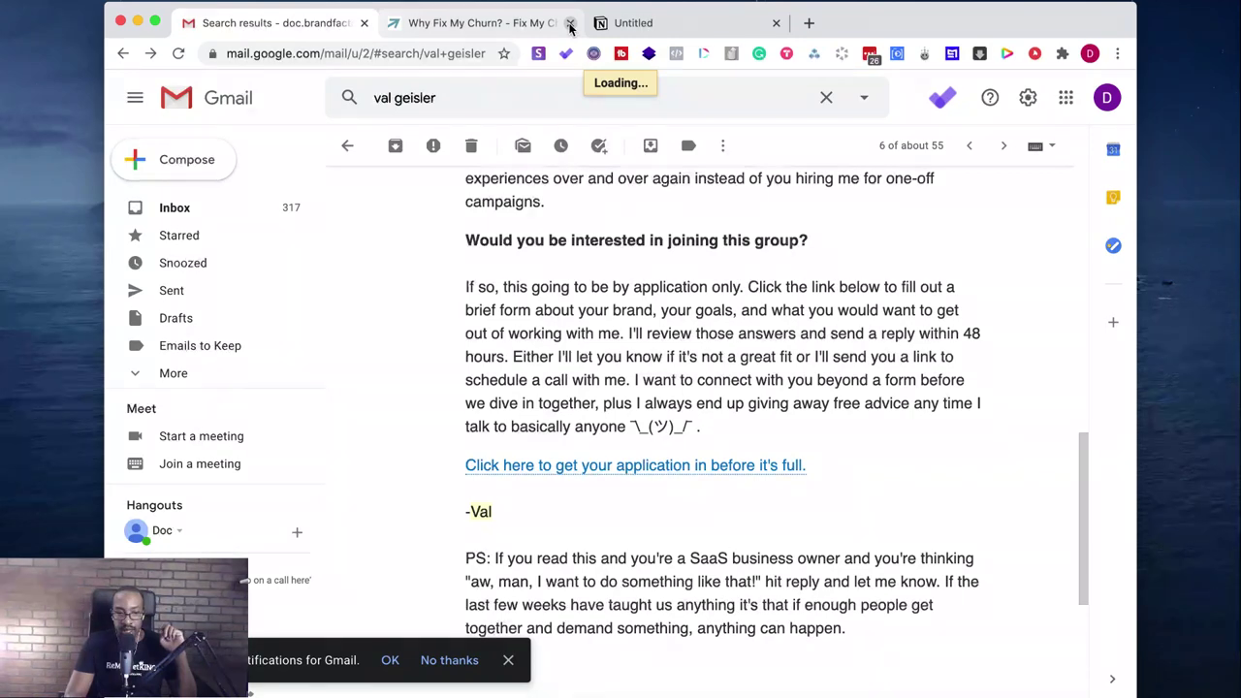
left_click(570, 24)
scroll(546, 446, "down", 2)
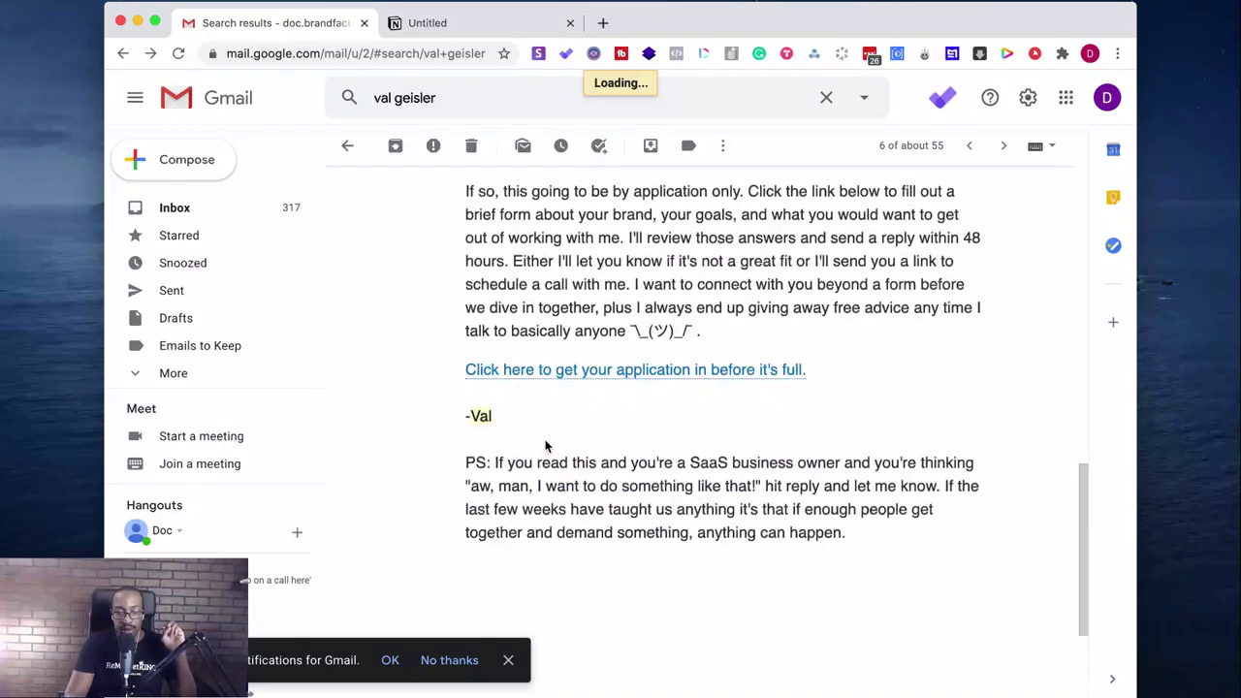
left_click(511, 29)
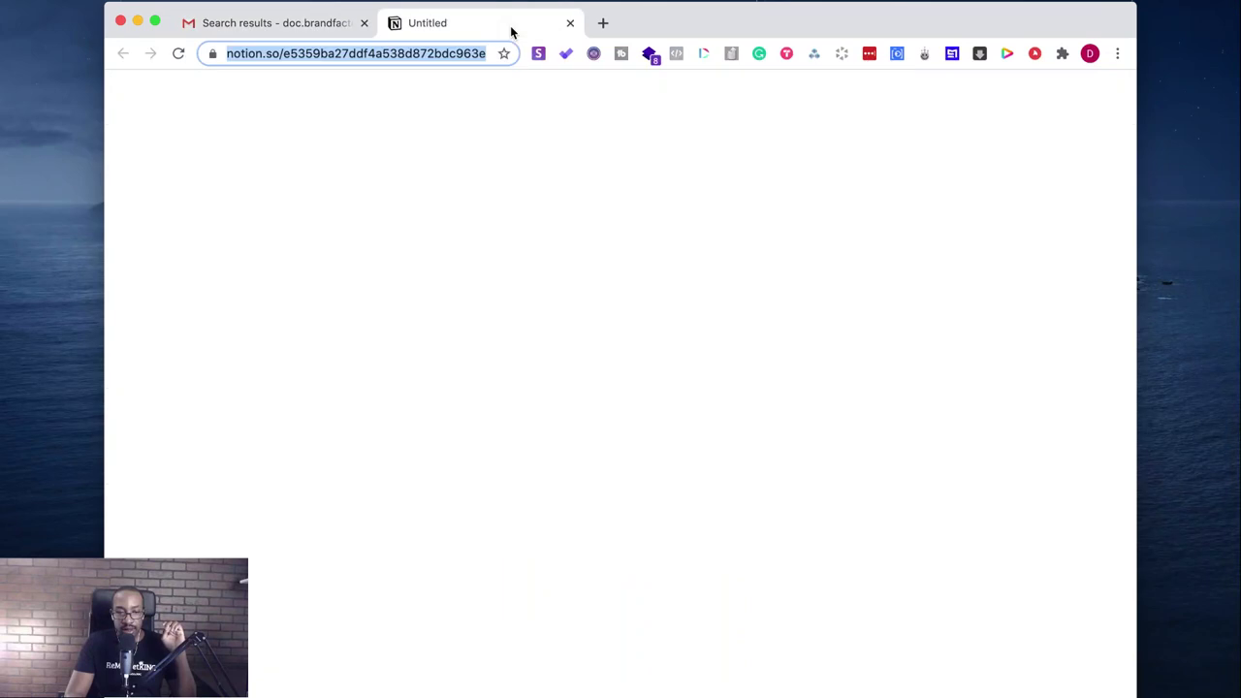
left_click(314, 29)
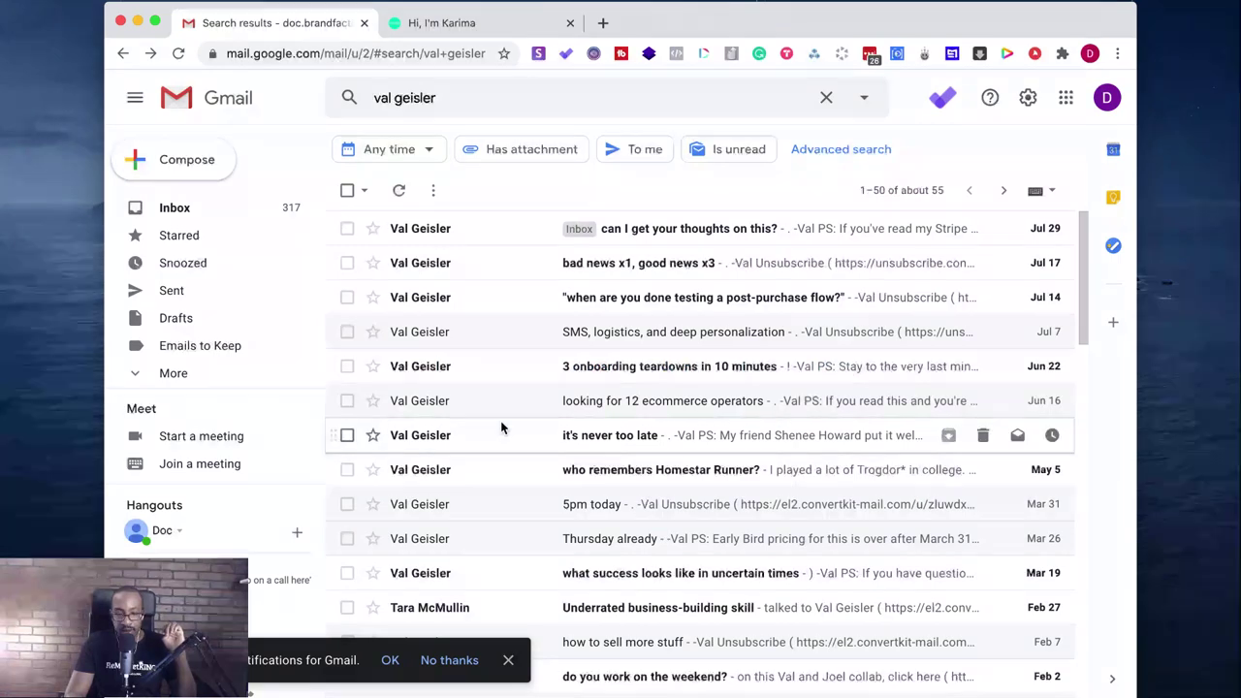
scroll(501, 422, "down", 2)
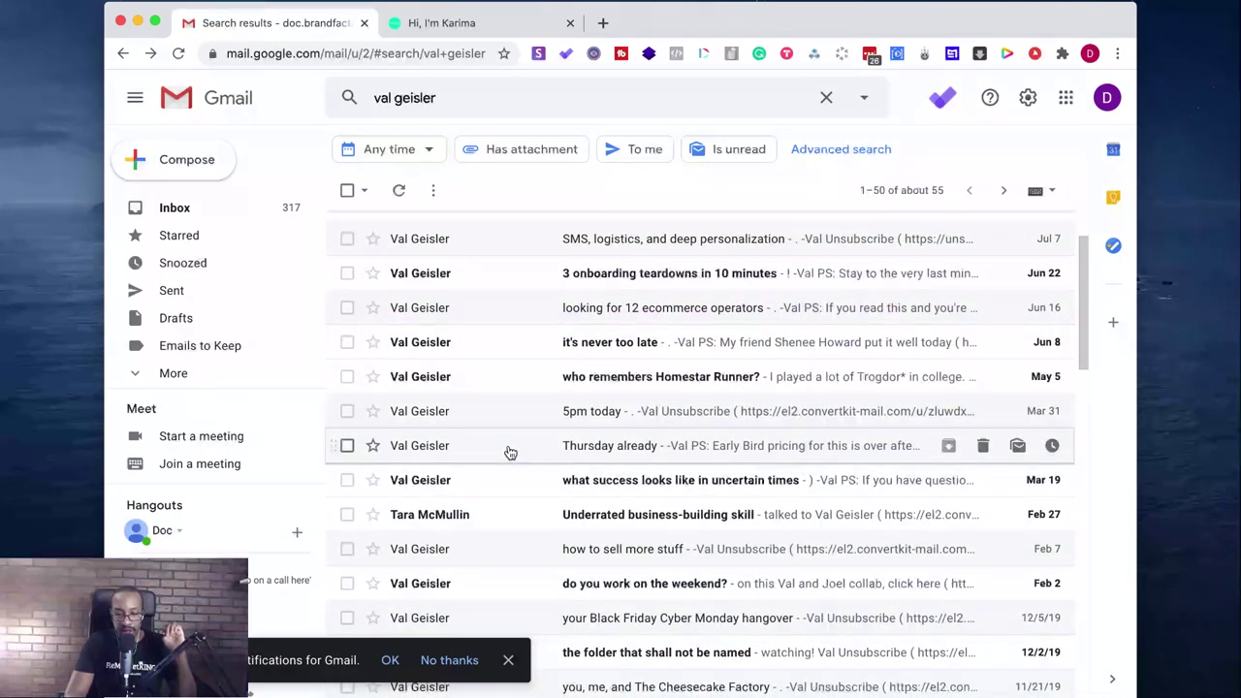
- Open the 'how to sell more stuff' email and read through it
scroll(510, 453, "down", 2)
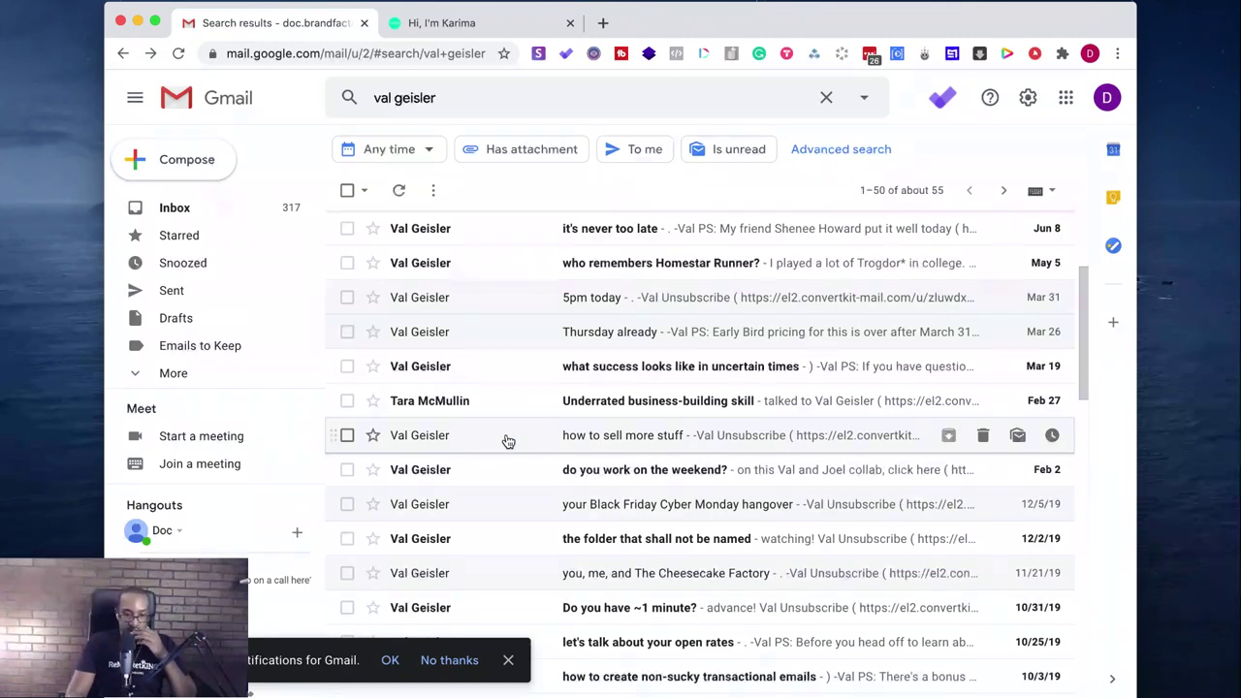
left_click(508, 441)
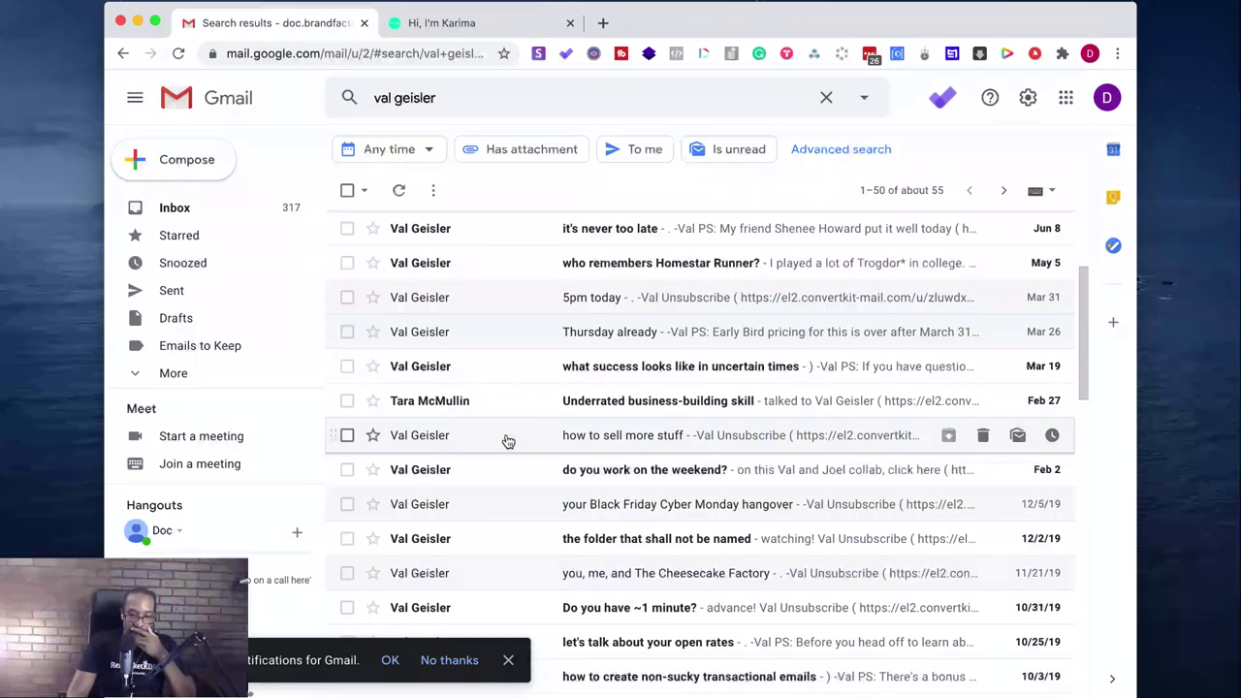
scroll(506, 438, "down", 3)
scroll(505, 436, "down", 3)
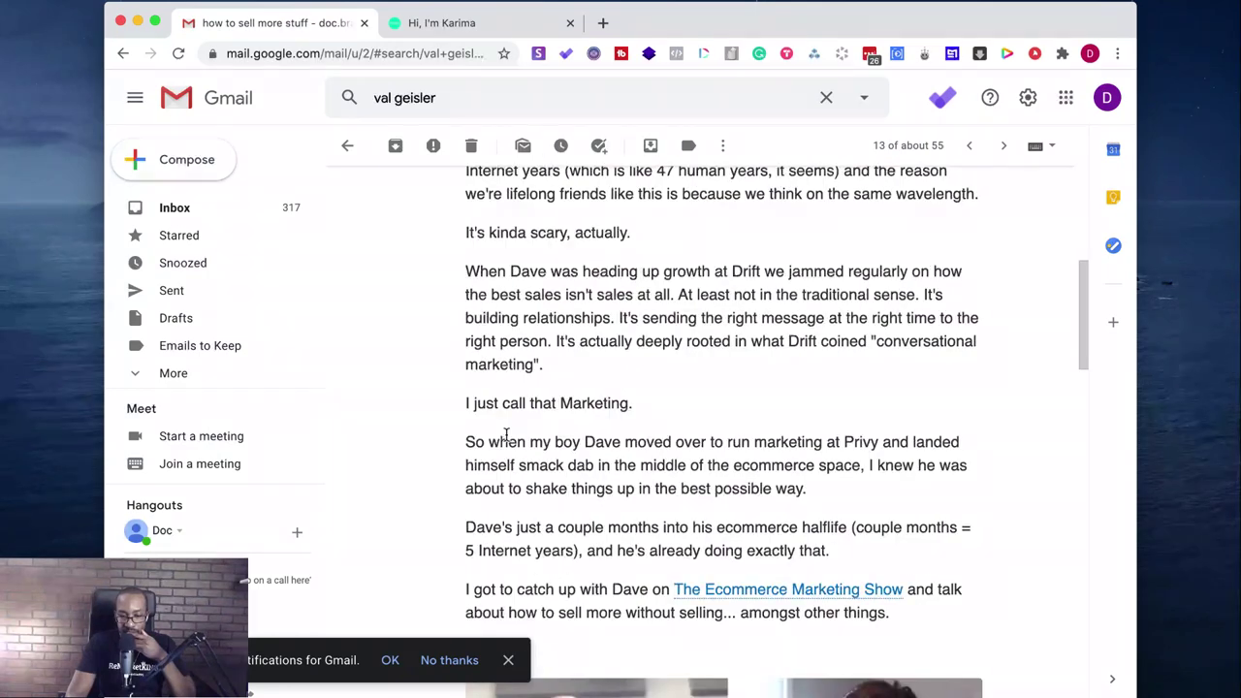
scroll(506, 436, "down", 6)
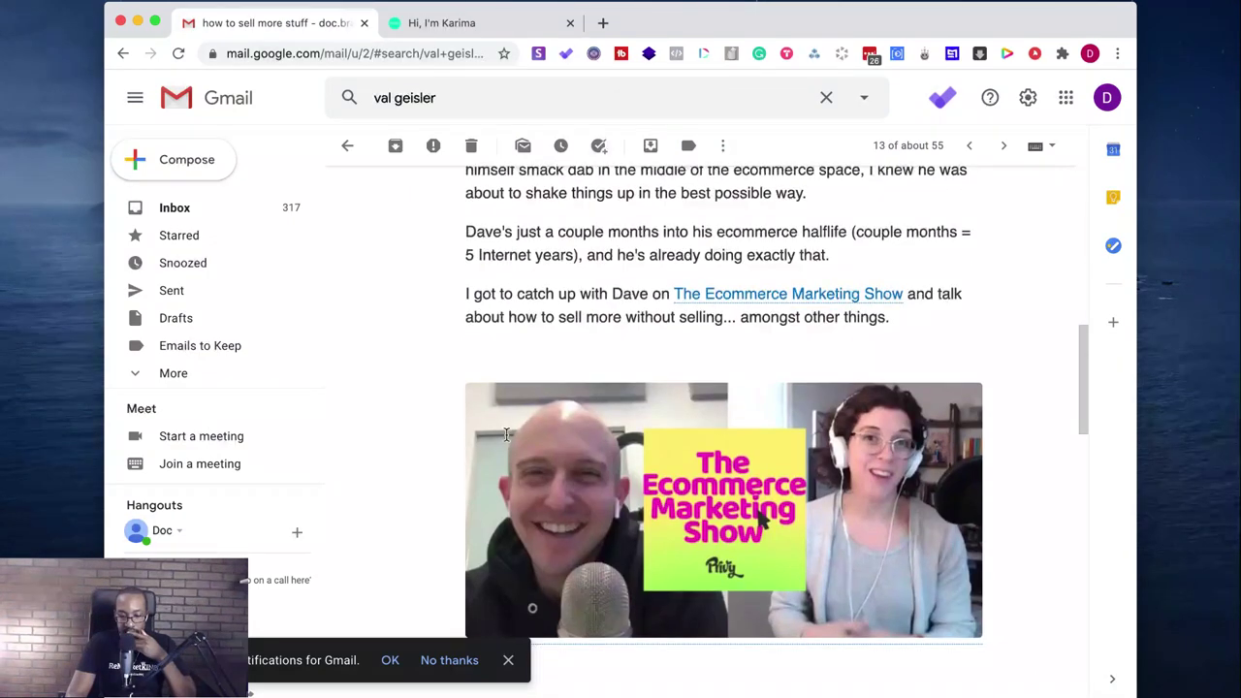
scroll(506, 436, "down", 10)
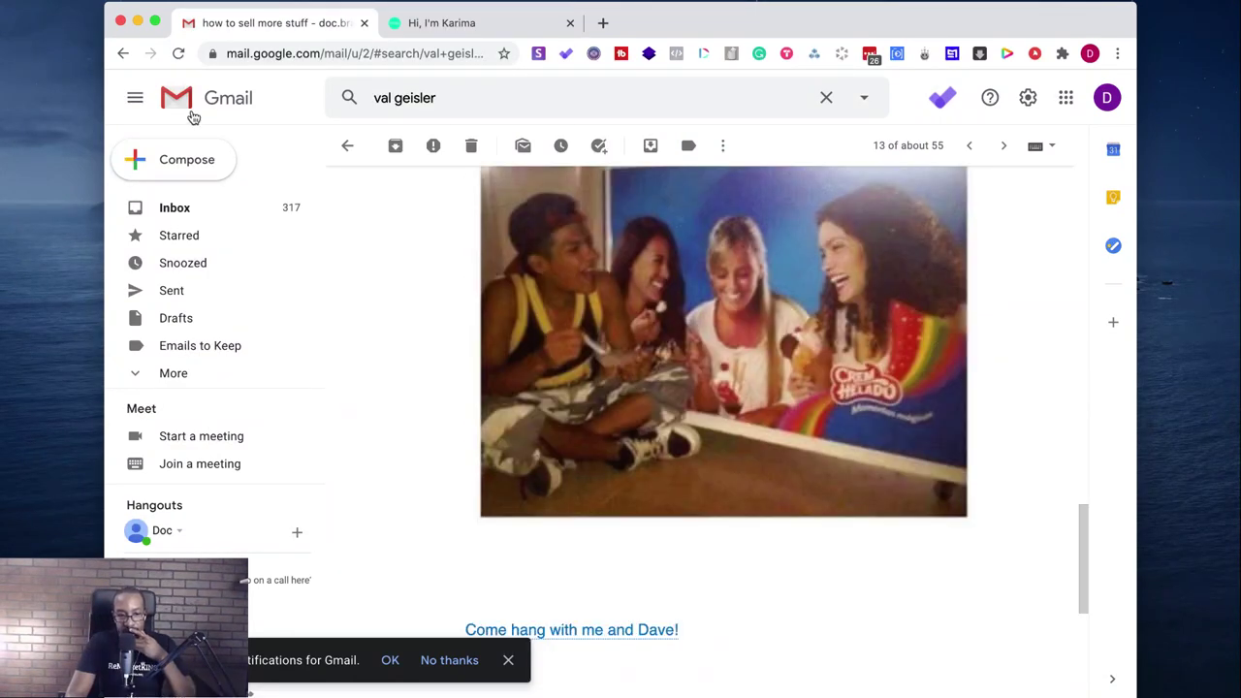
- Go back and open the 'Thursday already' email, scrolling to its April 8th workshop link
left_click(123, 53)
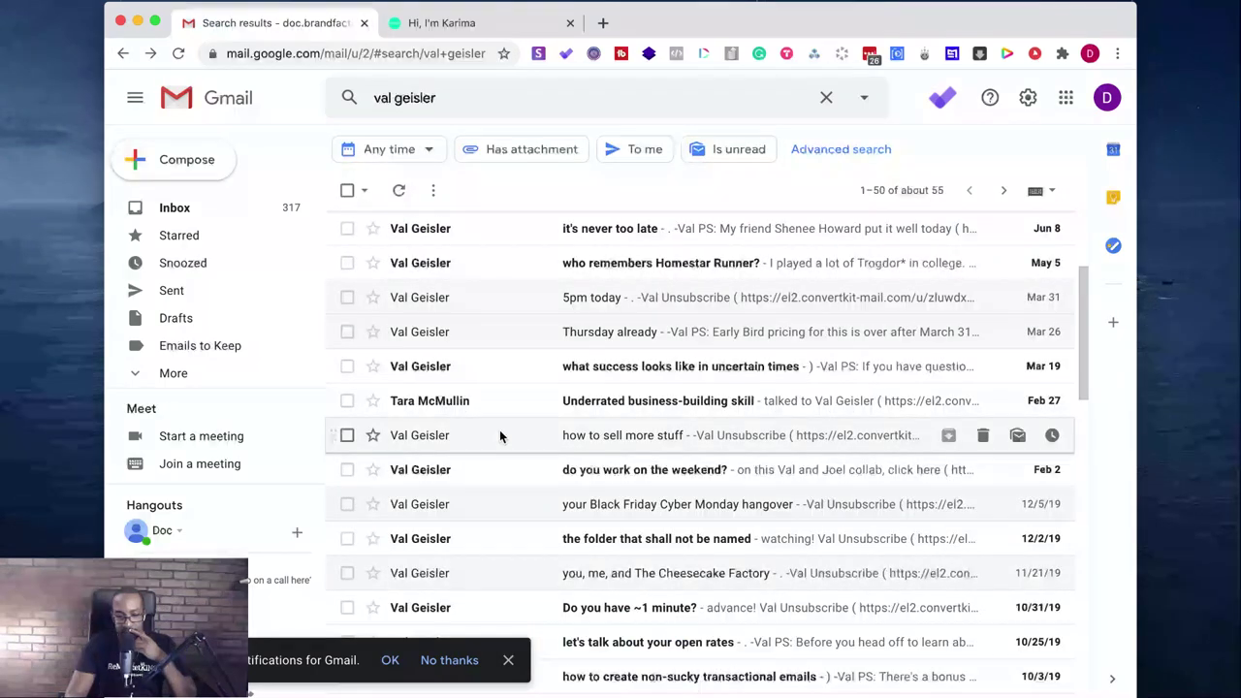
left_click(504, 349)
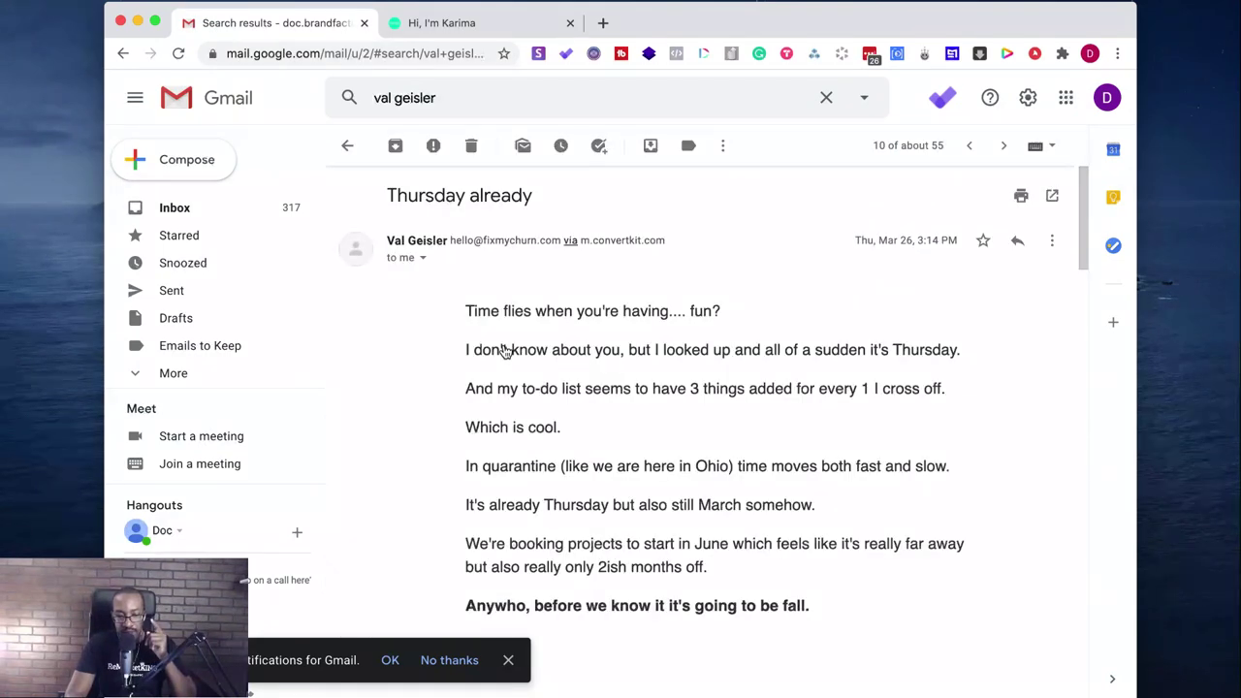
scroll(541, 431, "down", 20)
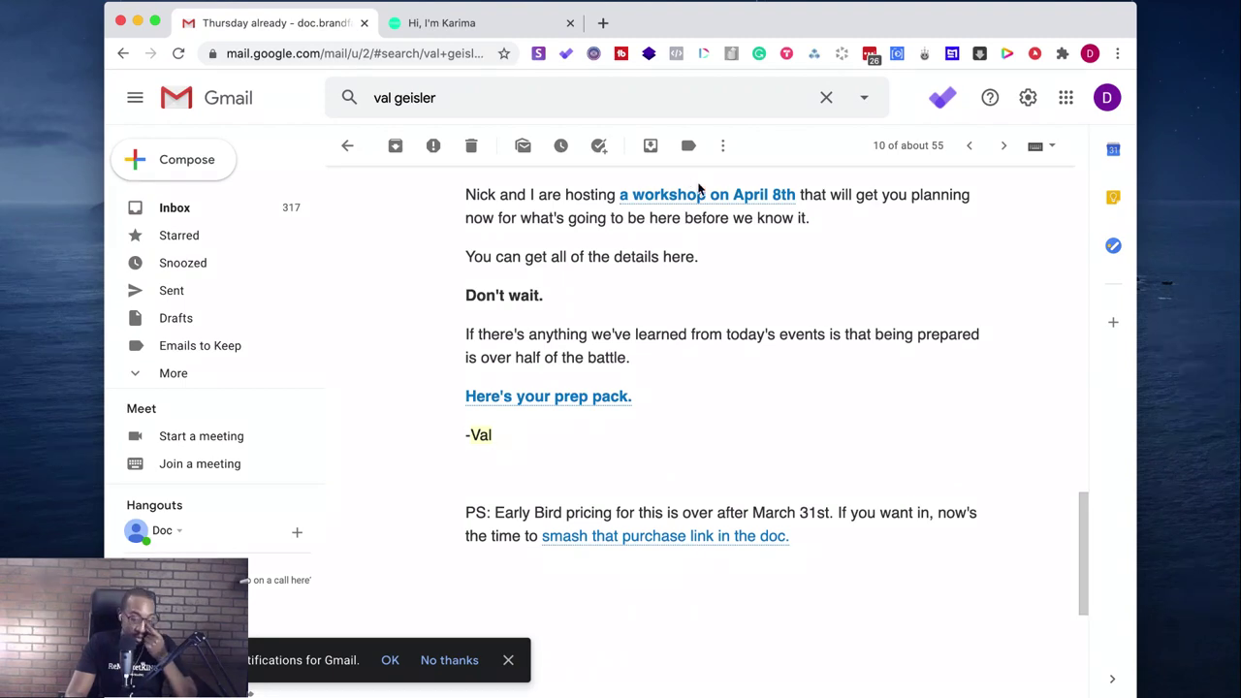
- Open the April 8th BFCM Bonanza workshop doc, maximize the browser, and scroll through its sections
left_click(694, 200)
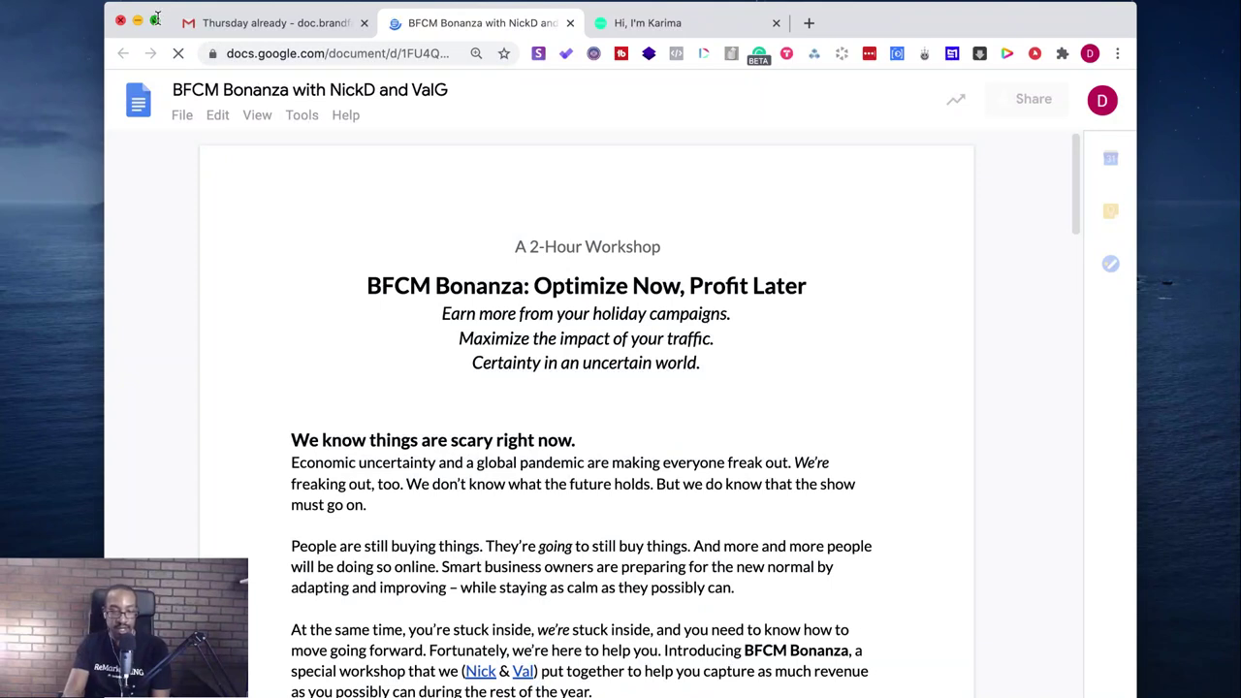
left_click(156, 19)
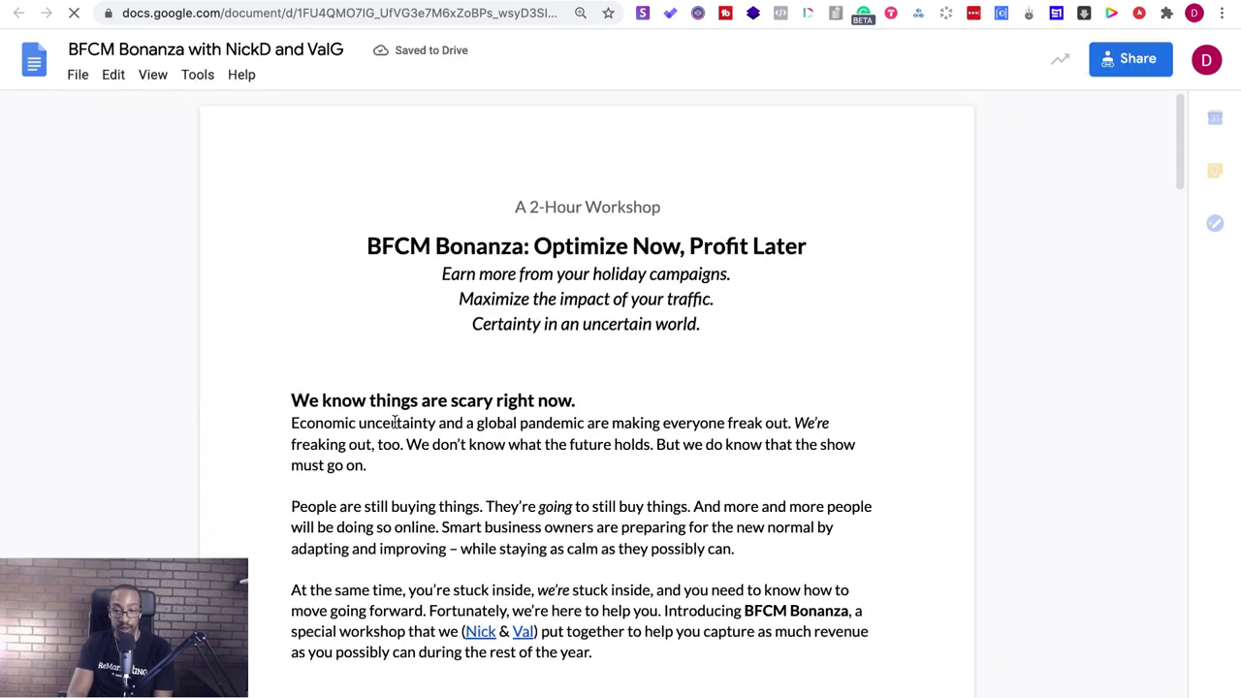
scroll(396, 421, "down", 3)
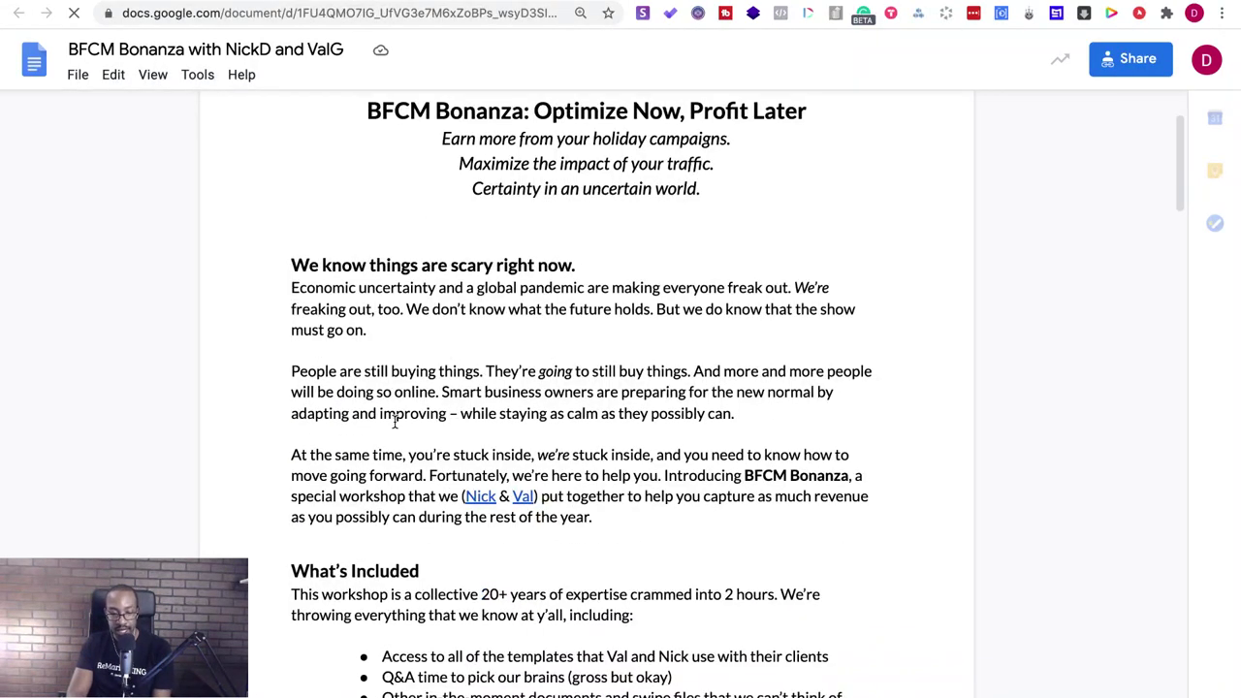
scroll(396, 421, "down", 5)
scroll(395, 421, "down", 10)
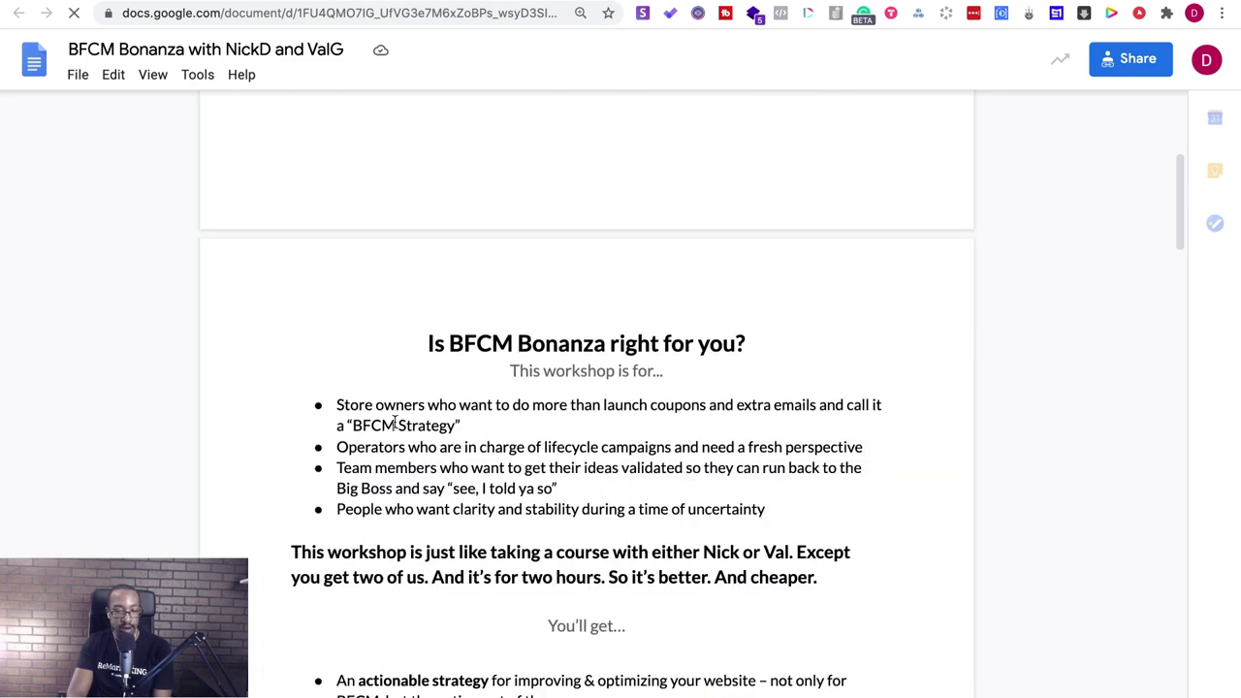
scroll(395, 422, "down", 10)
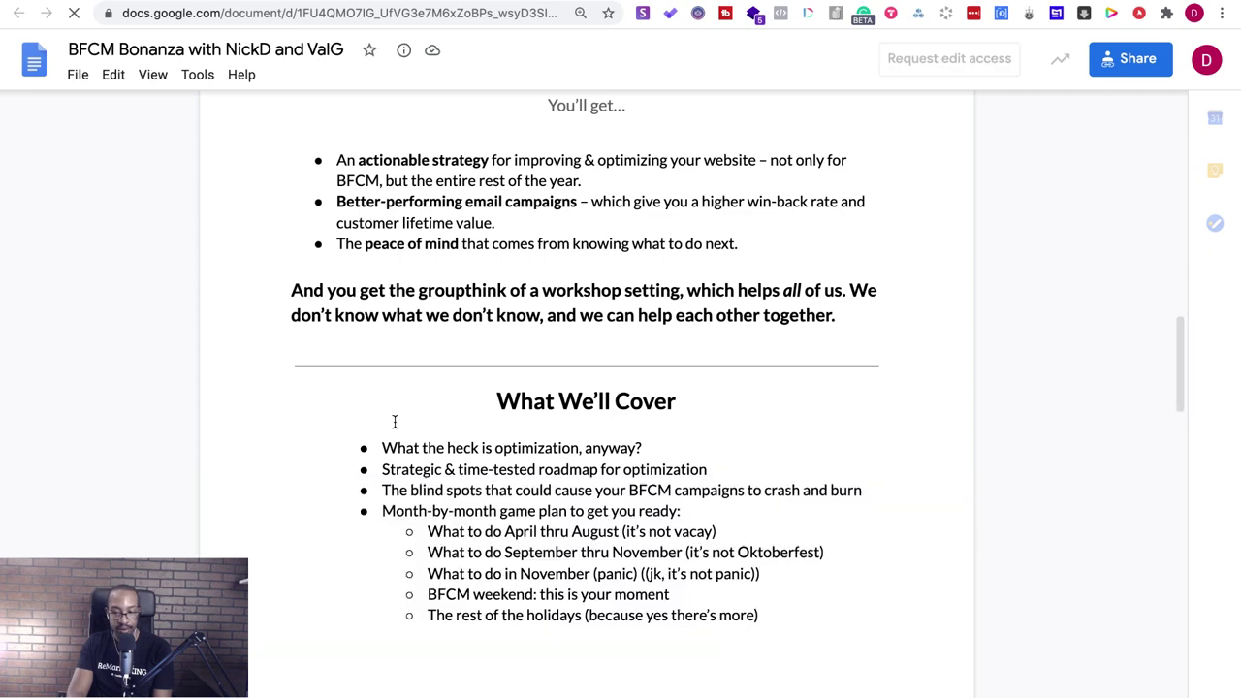
scroll(394, 422, "down", 3)
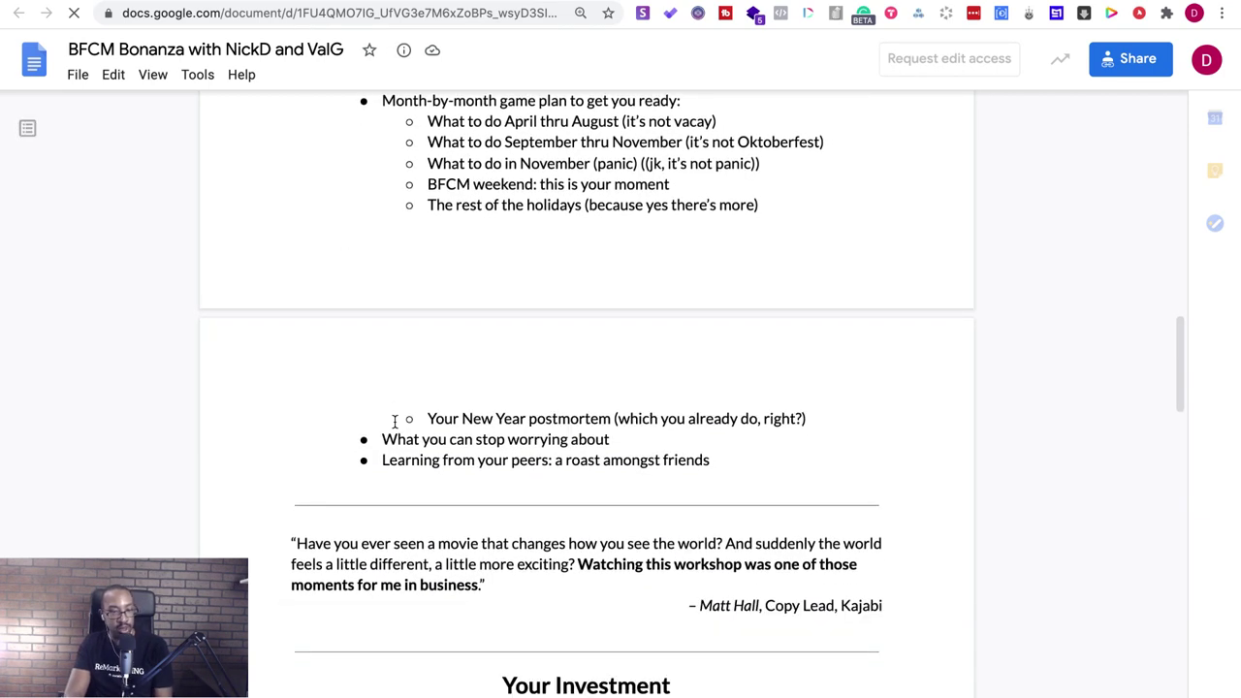
scroll(394, 421, "down", 10)
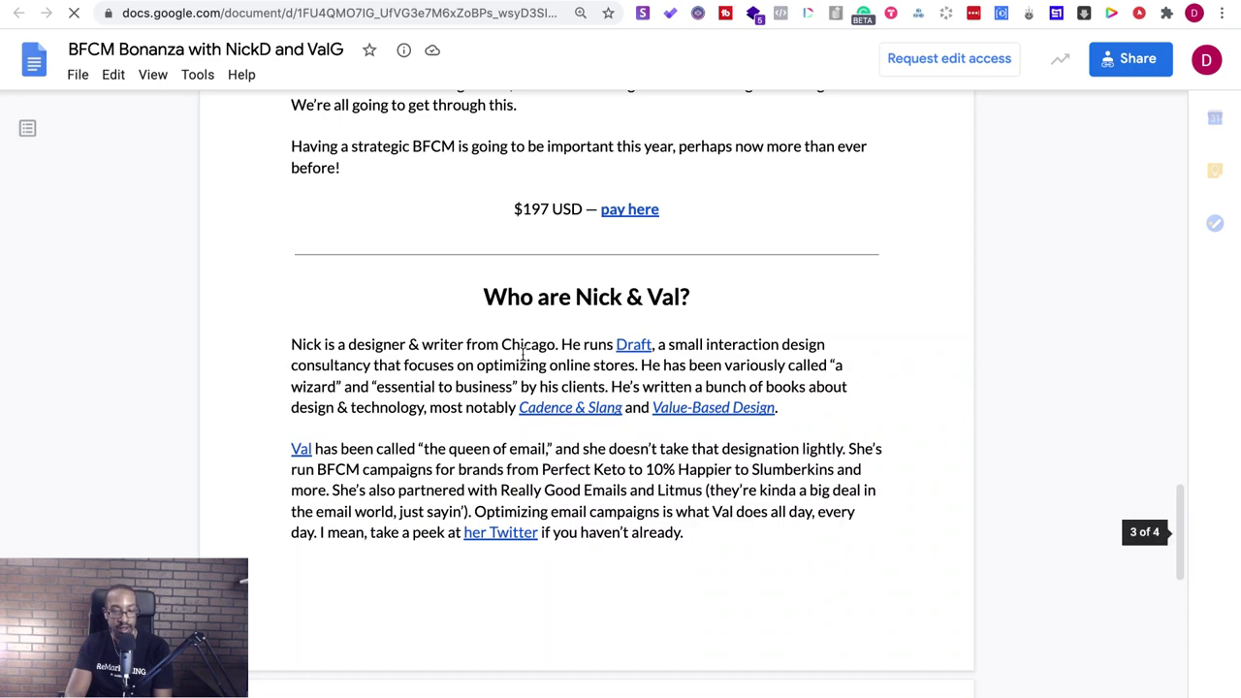
scroll(523, 354, "down", 10)
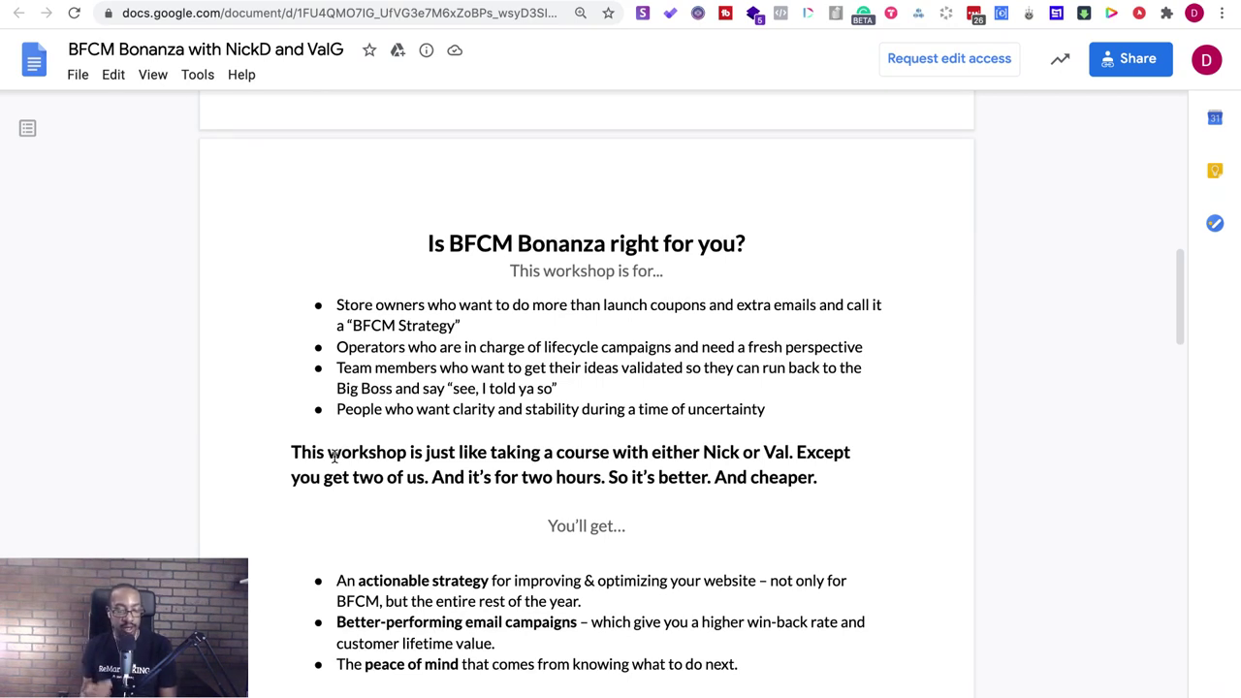
key("ctrl+Tab")
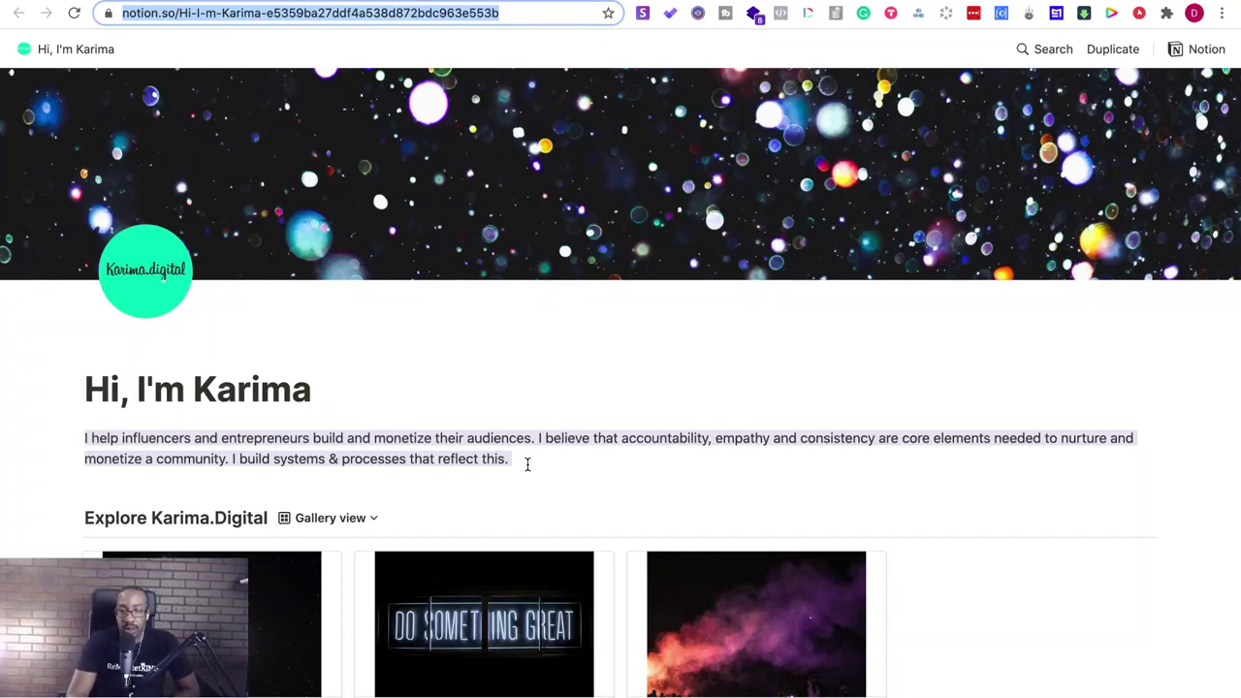
- Scroll the public profile page down past the ConvertKit form to the YouTube and Twitch embeds, then back up
scroll(528, 465, "down", 3)
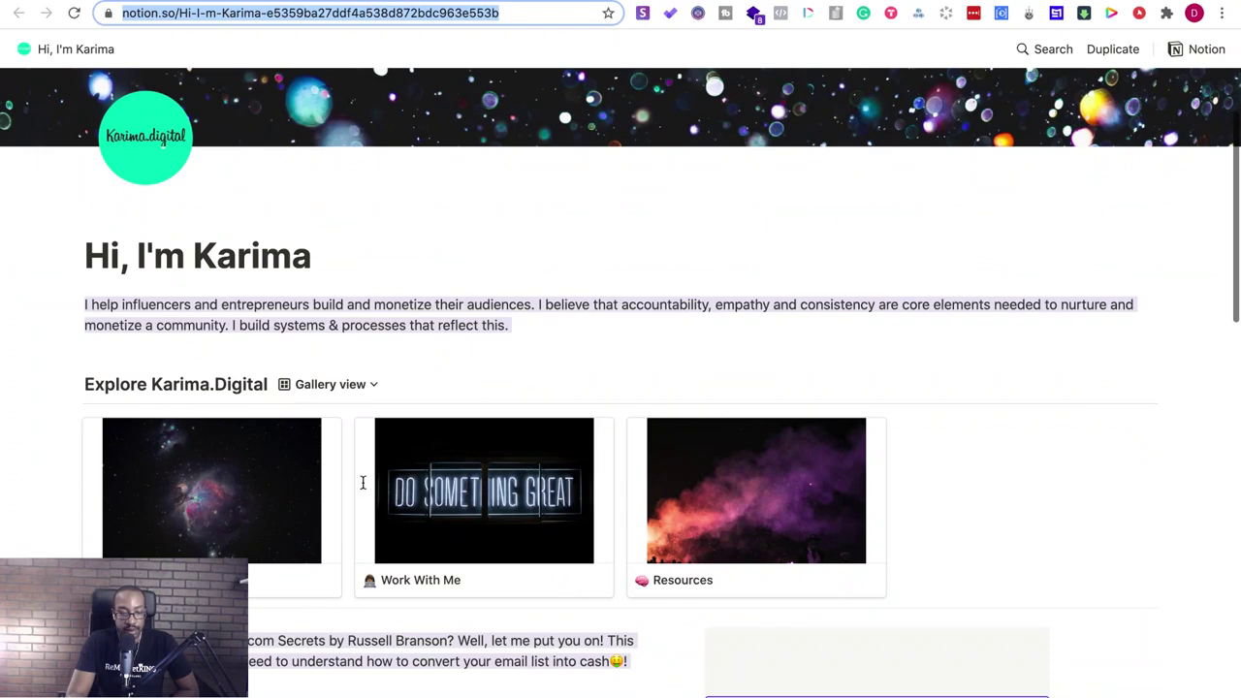
scroll(215, 391, "down", 4)
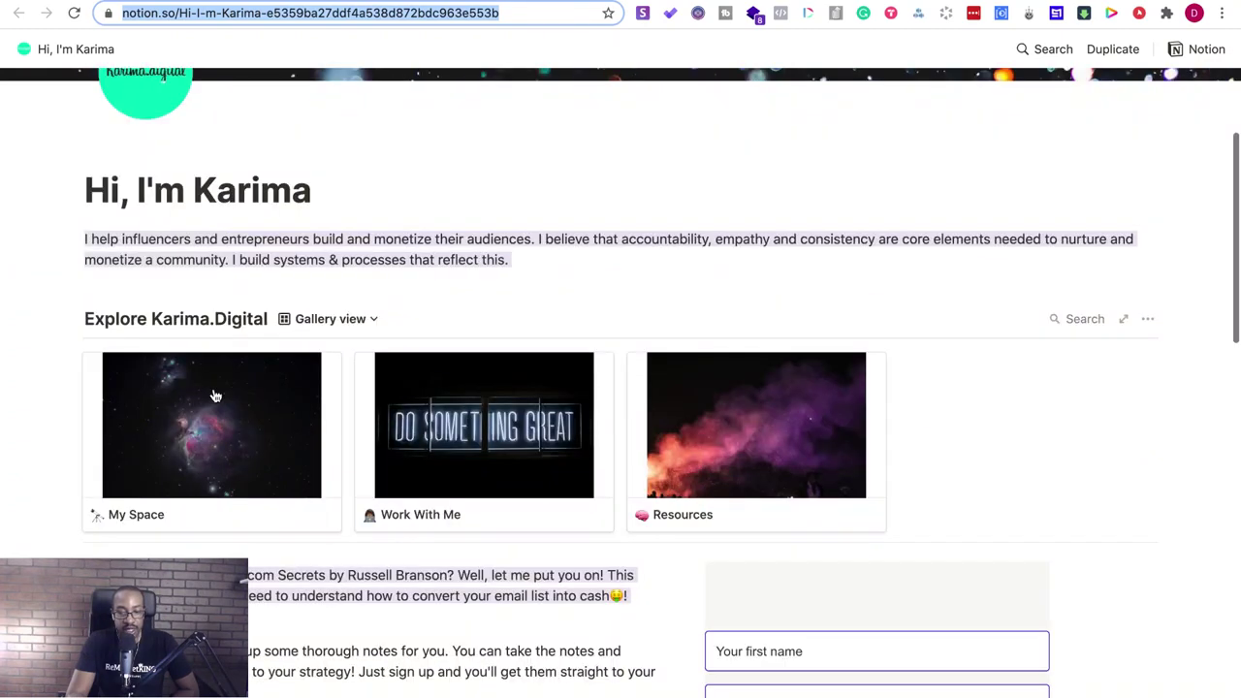
scroll(215, 389, "down", 3)
scroll(655, 347, "down", 1)
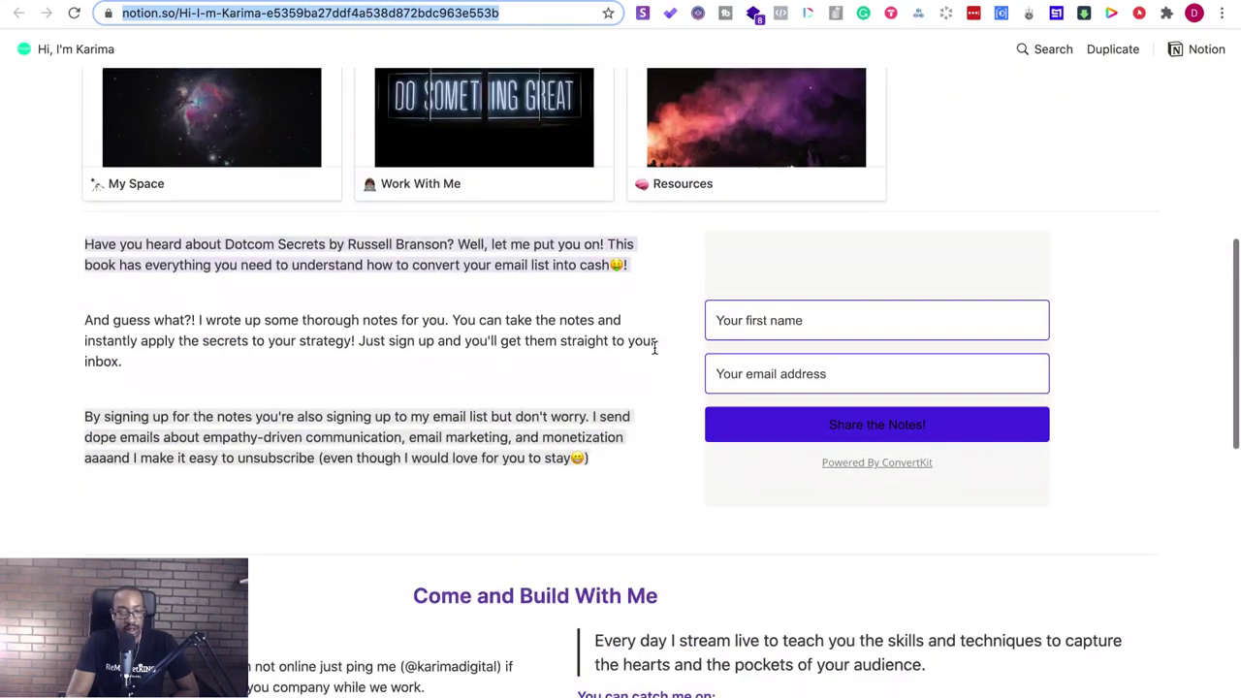
scroll(426, 415, "down", 3)
scroll(423, 415, "down", 5)
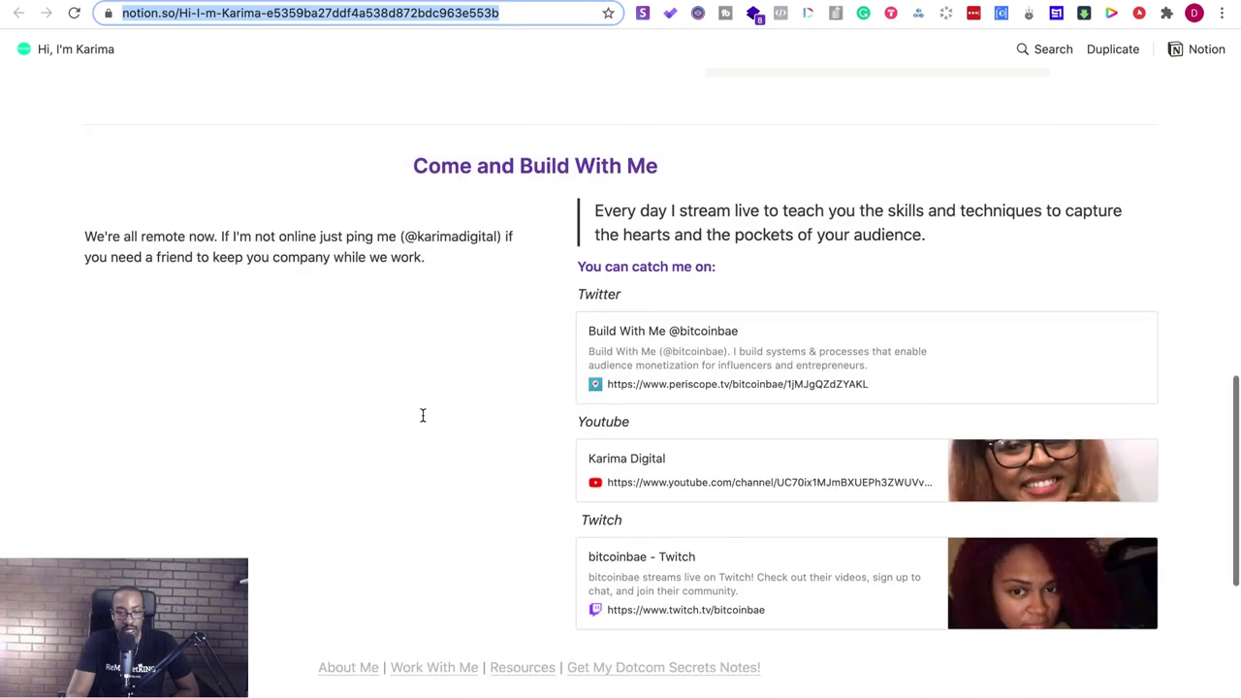
scroll(574, 202, "down", 2)
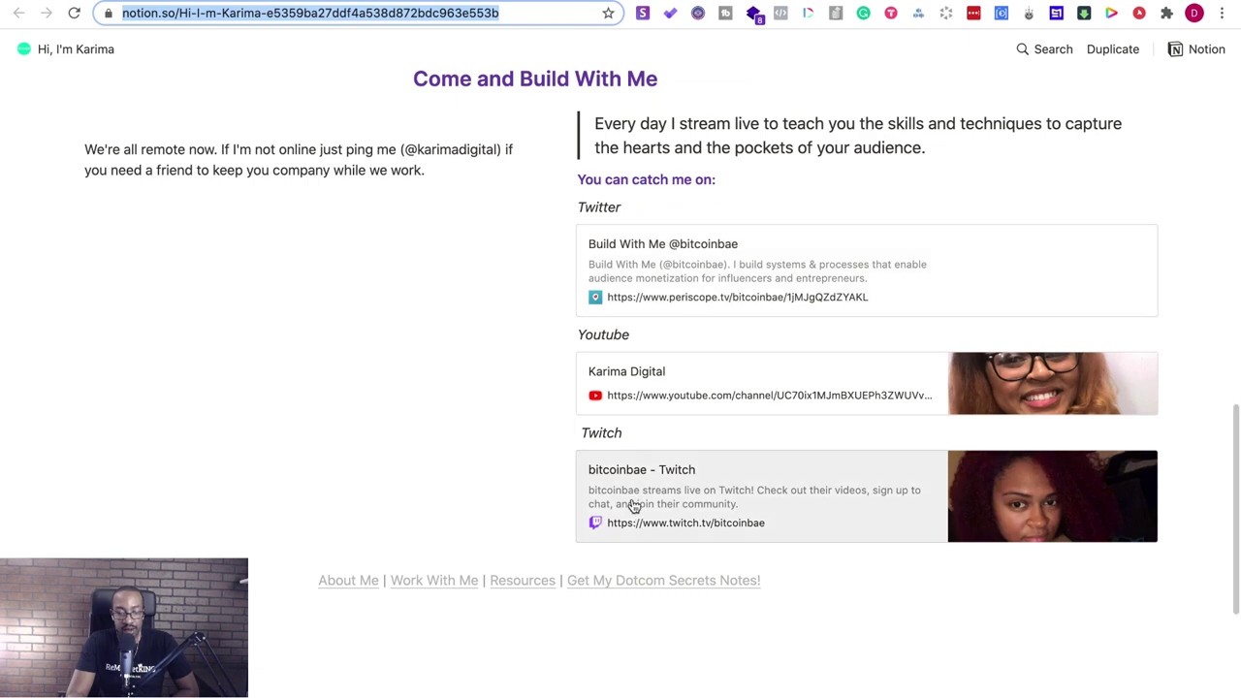
scroll(401, 308, "down", 6)
scroll(400, 309, "up", 7)
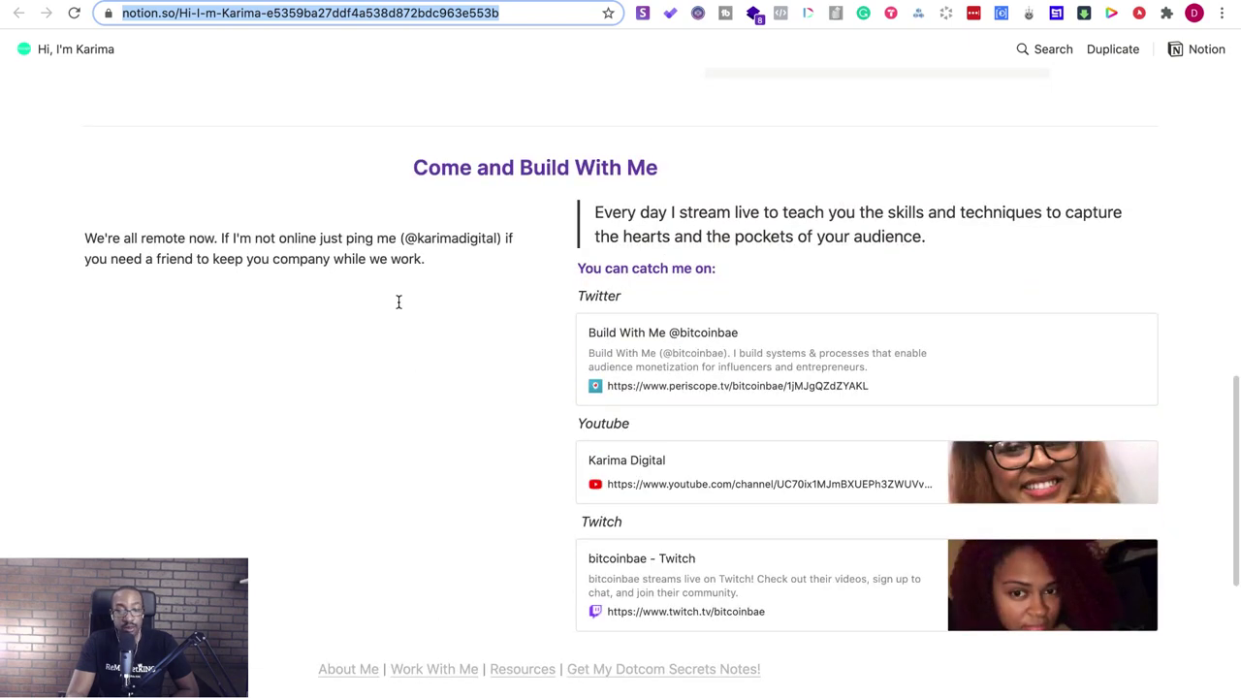
scroll(399, 302, "up", 15)
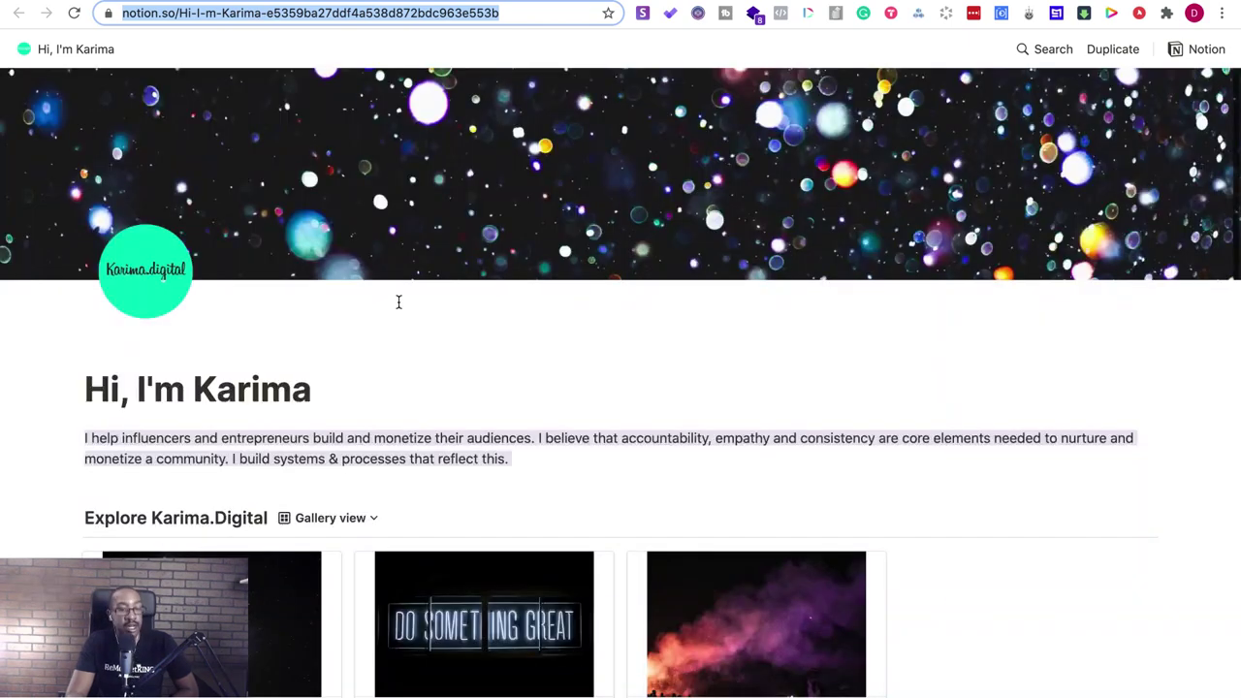
scroll(399, 303, "down", 10)
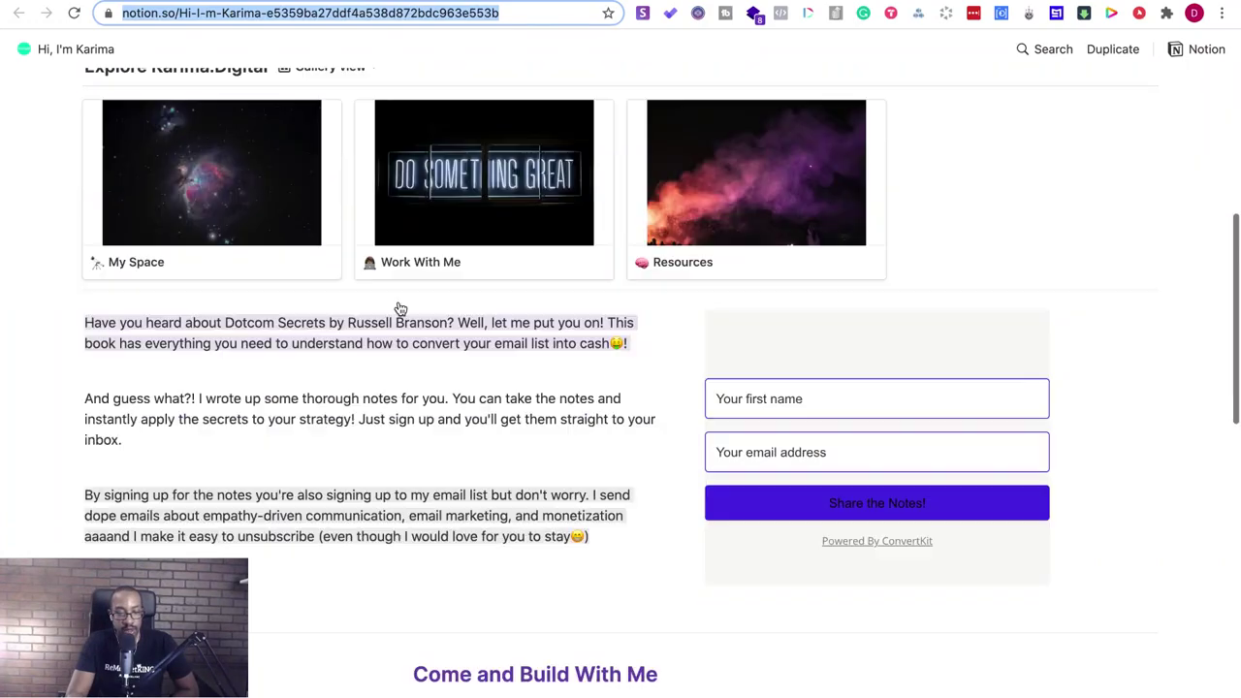
scroll(398, 307, "down", 7)
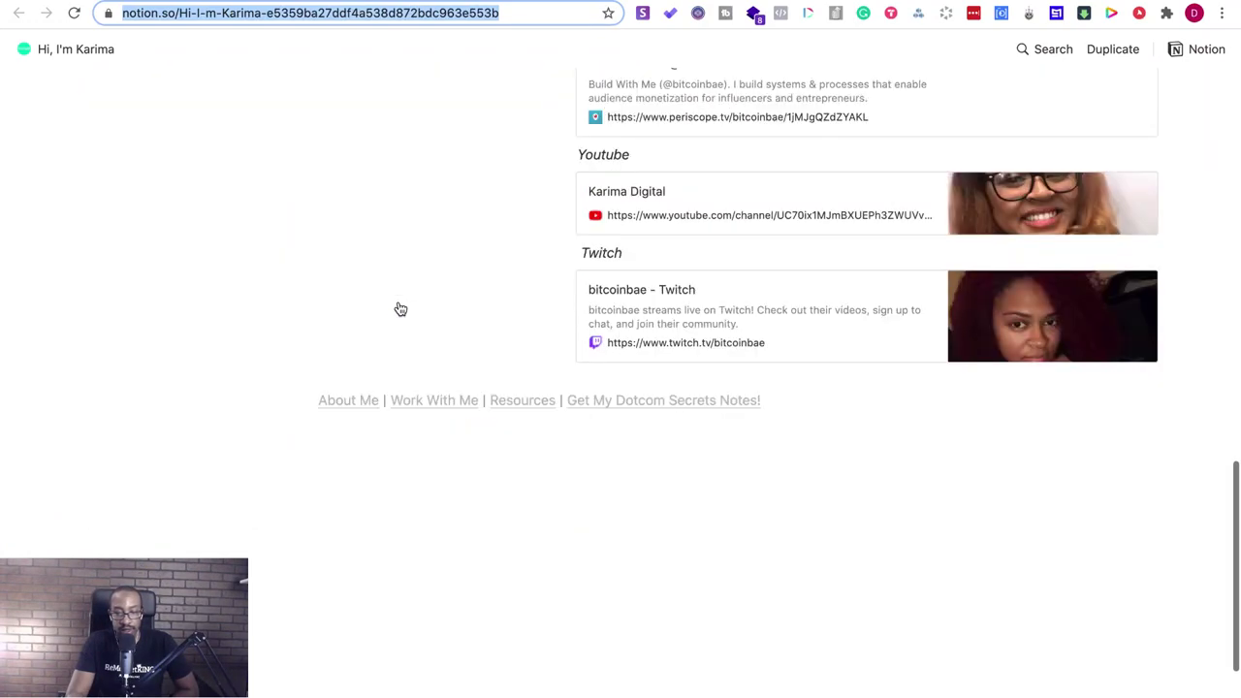
scroll(399, 304, "up", 15)
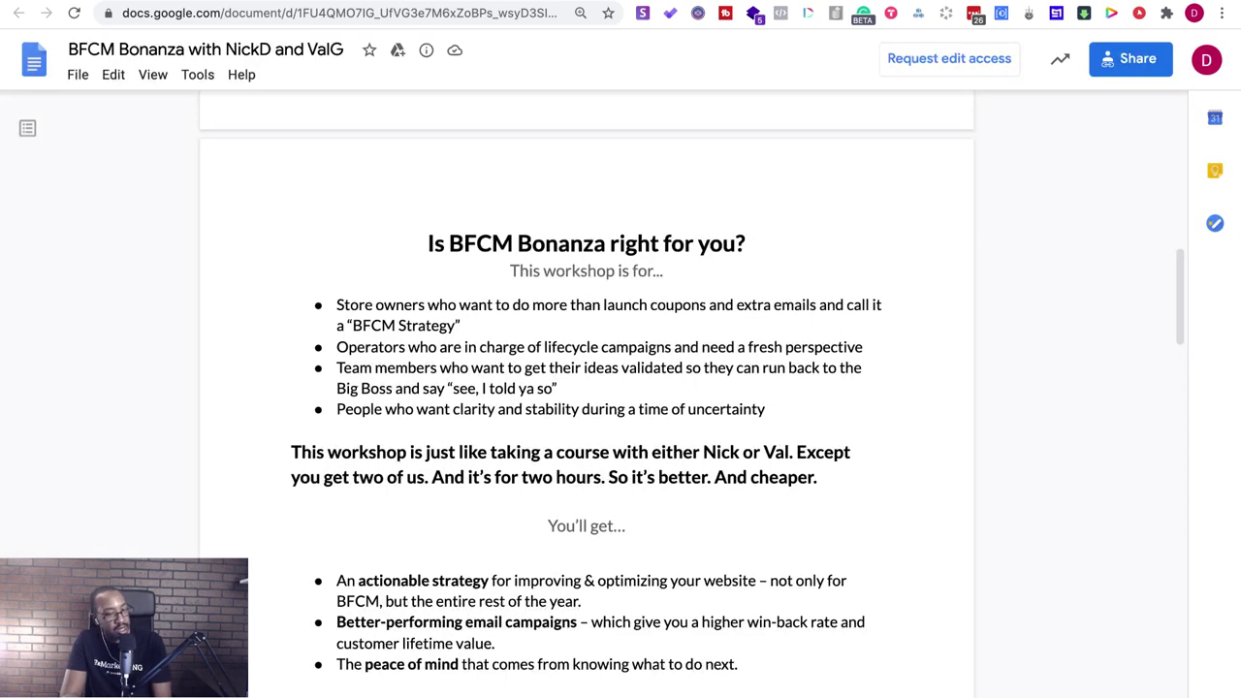
- Open the Draft.nu website from the first host's link in the document introduction
scroll(369, 219, "up", 15)
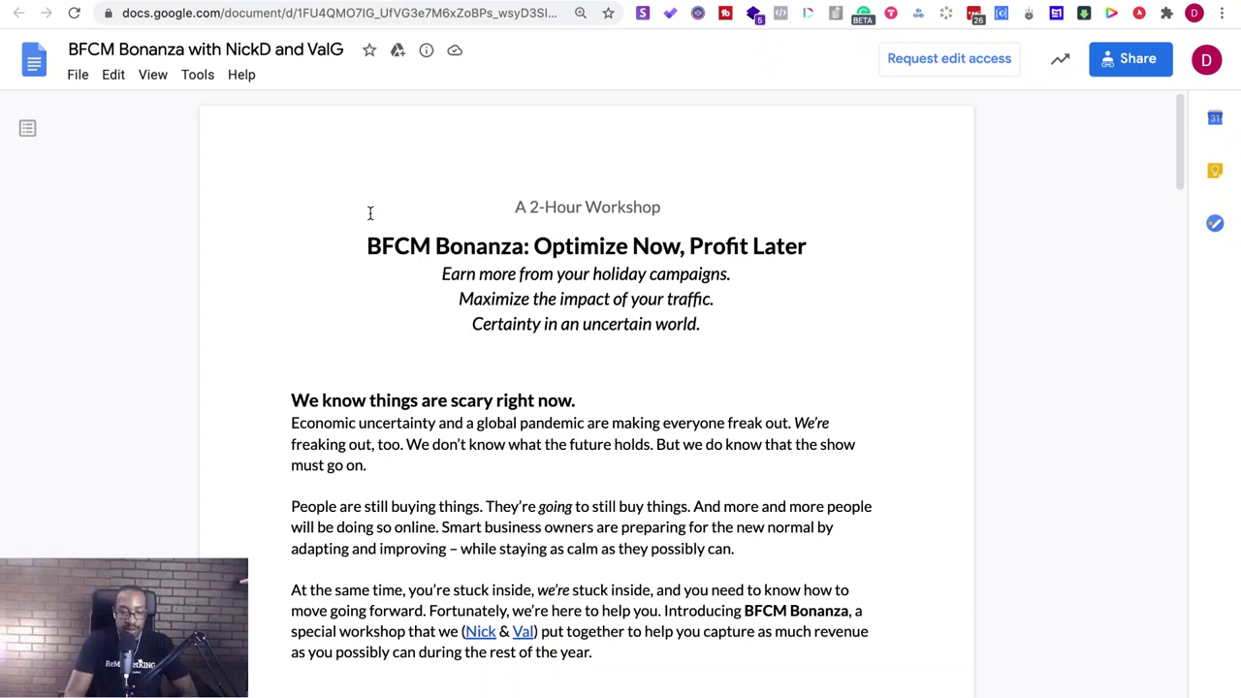
left_click(473, 631)
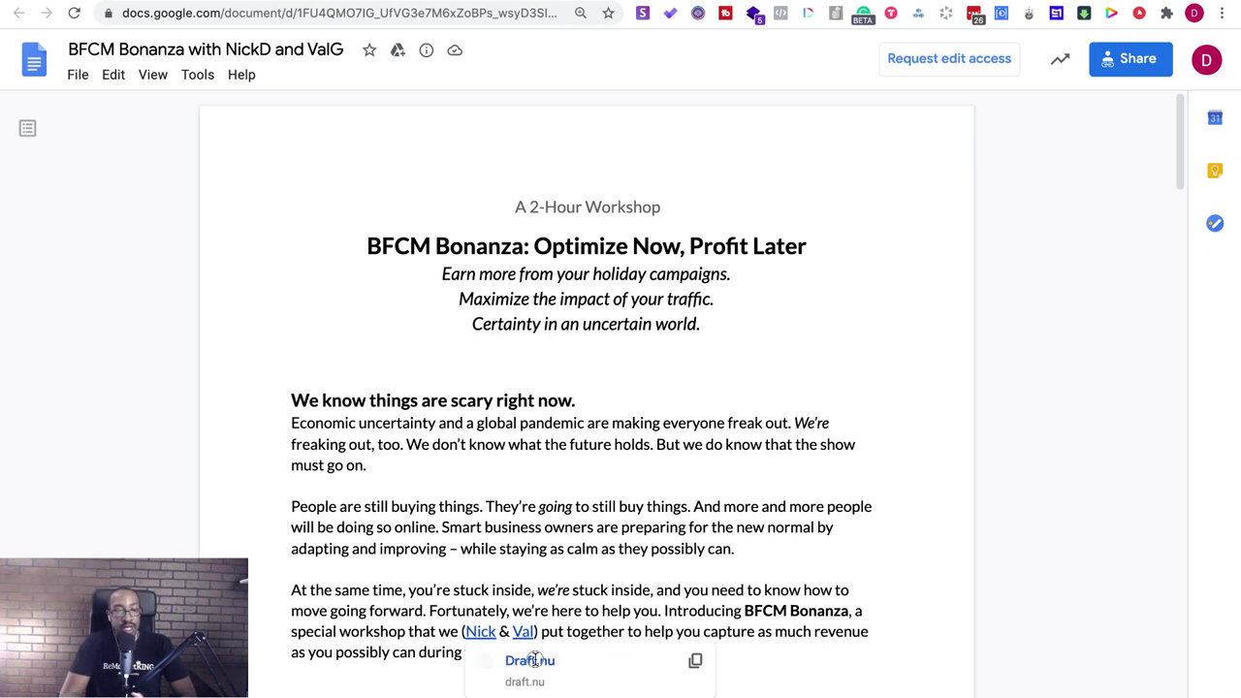
left_click(530, 660)
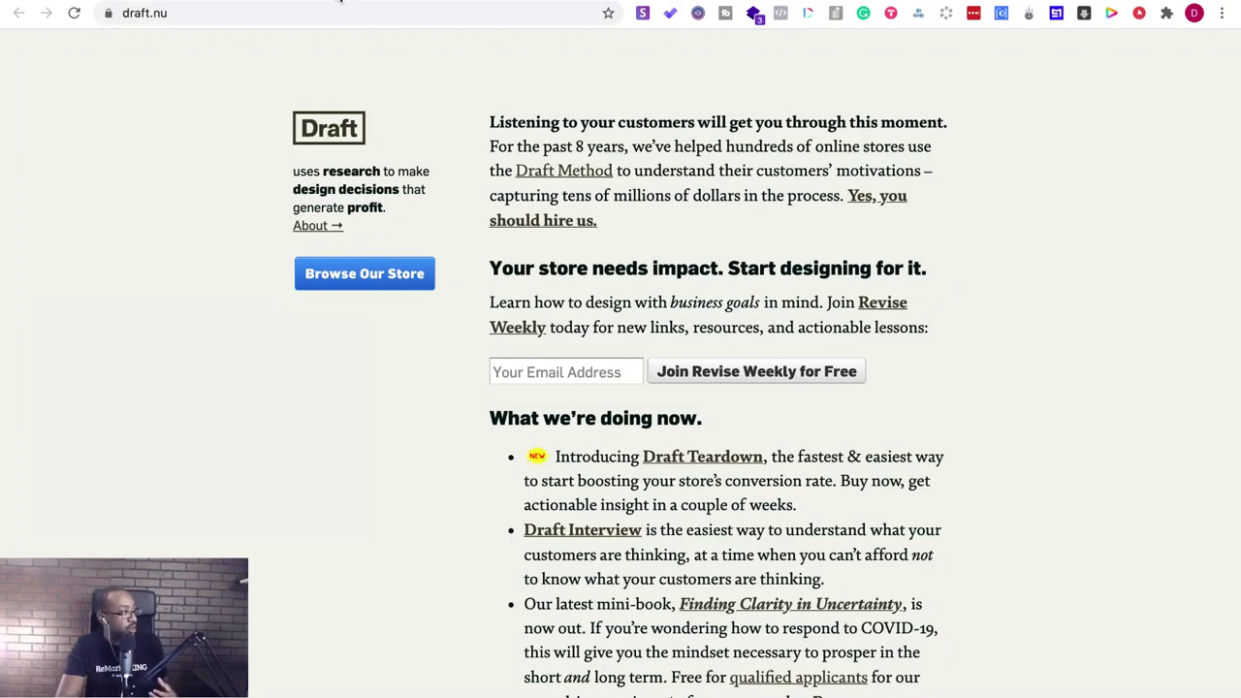
key("ctrl+Tab")
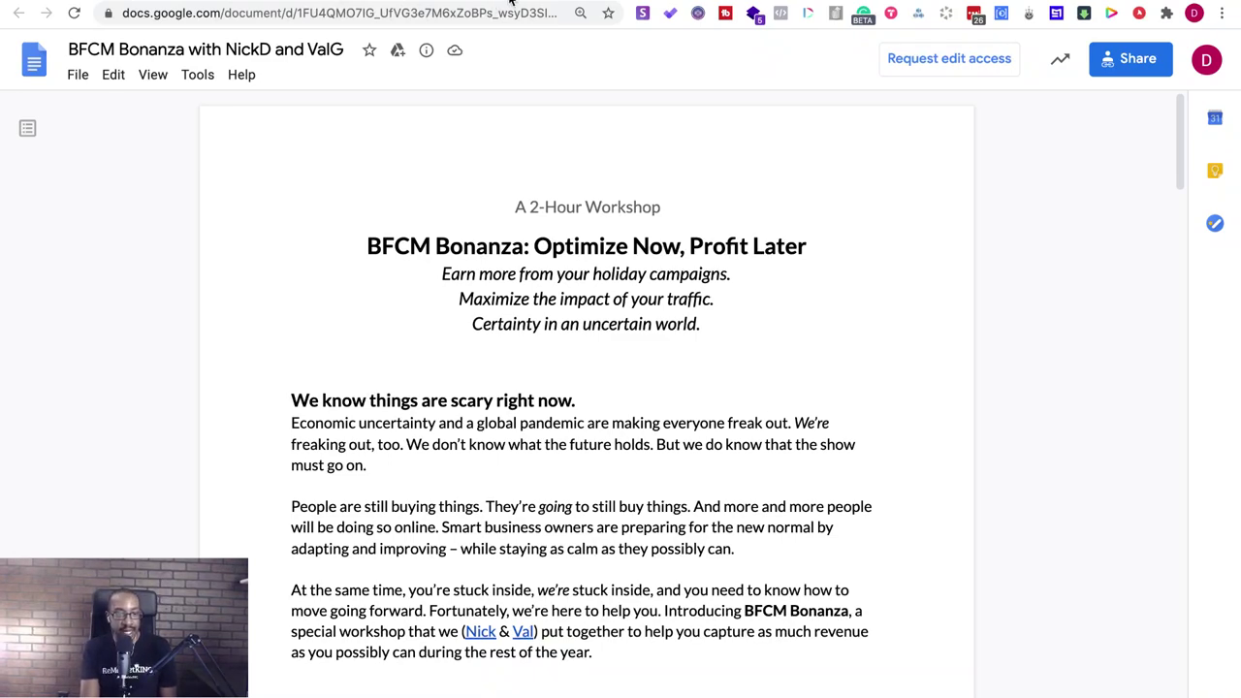
key("ctrl+Tab")
left_click(374, 15)
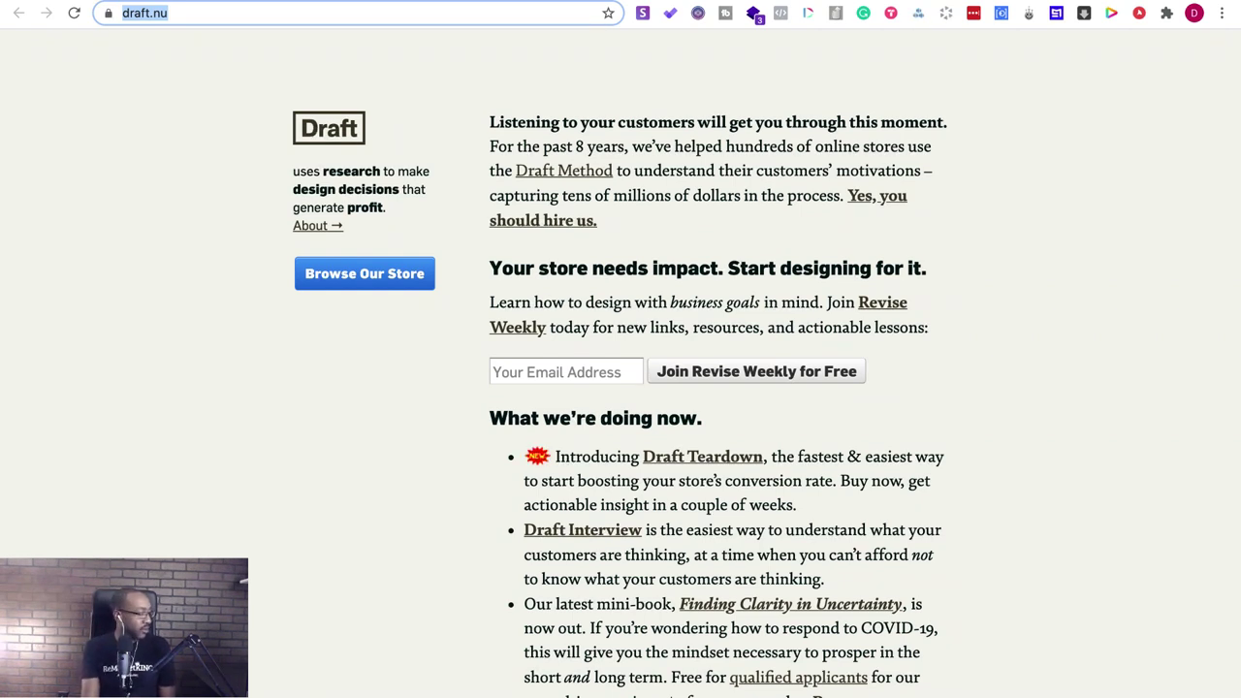
key("Return")
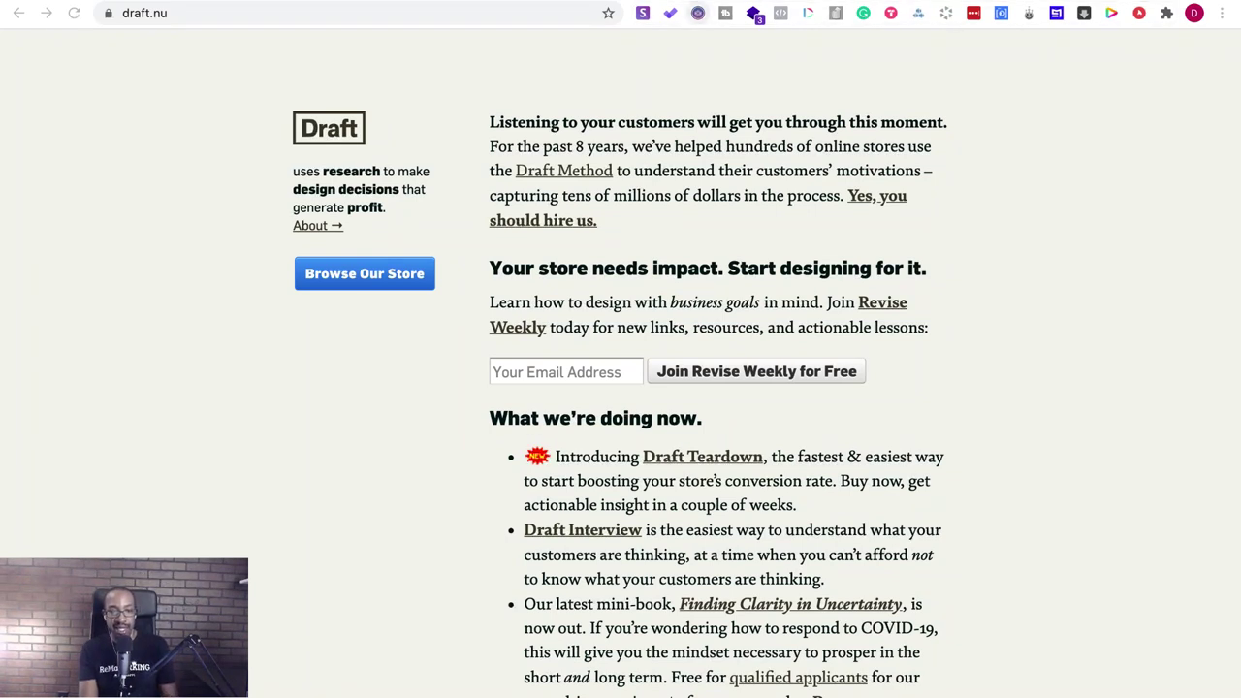
- Visit fixmychurn.com in a new tab, then open another blank tab
key("super+t")
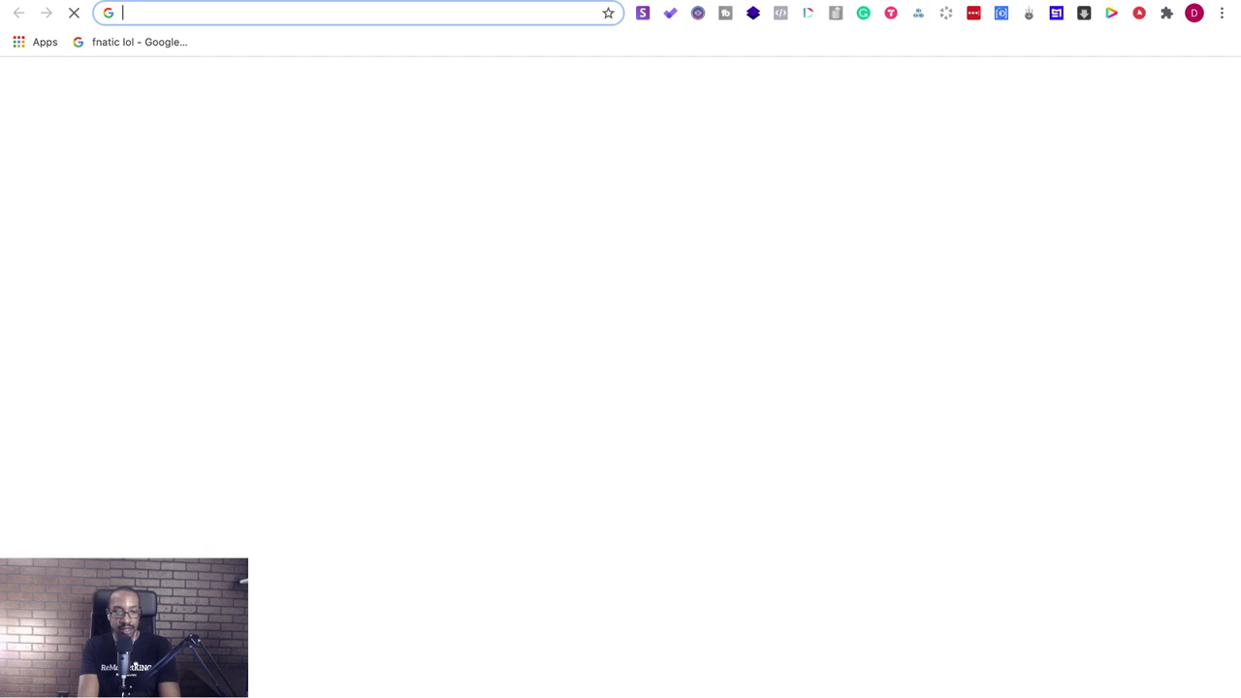
type("fi")
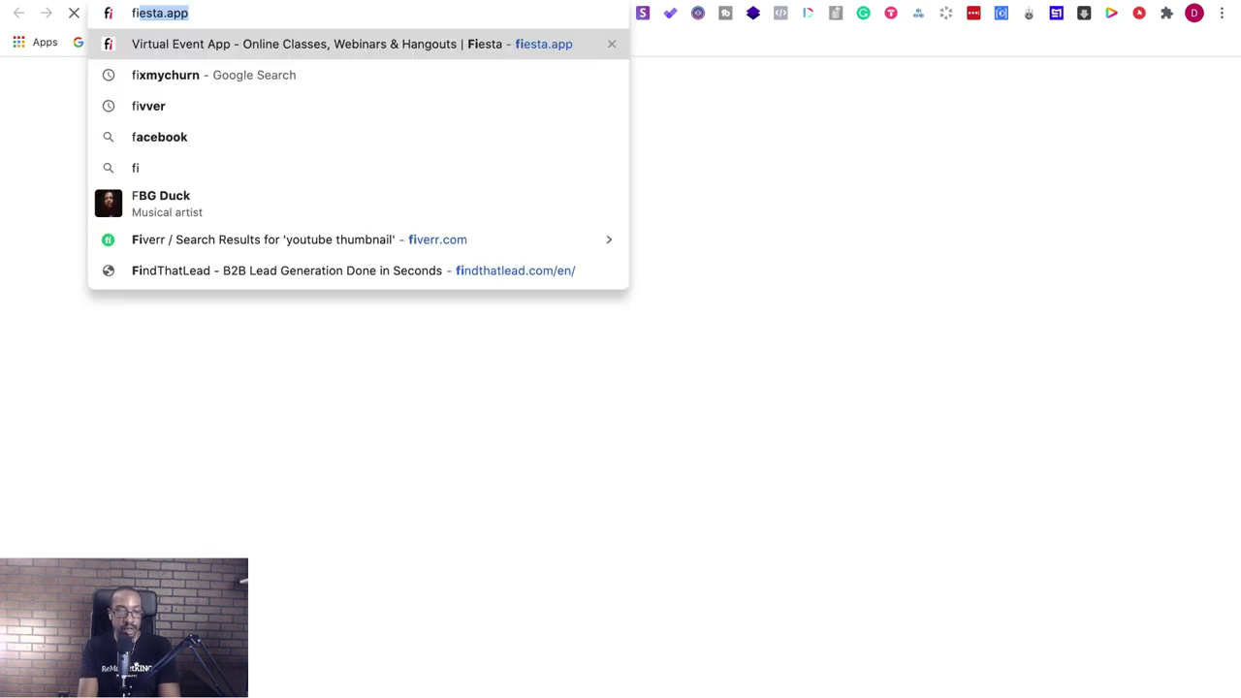
type("x")
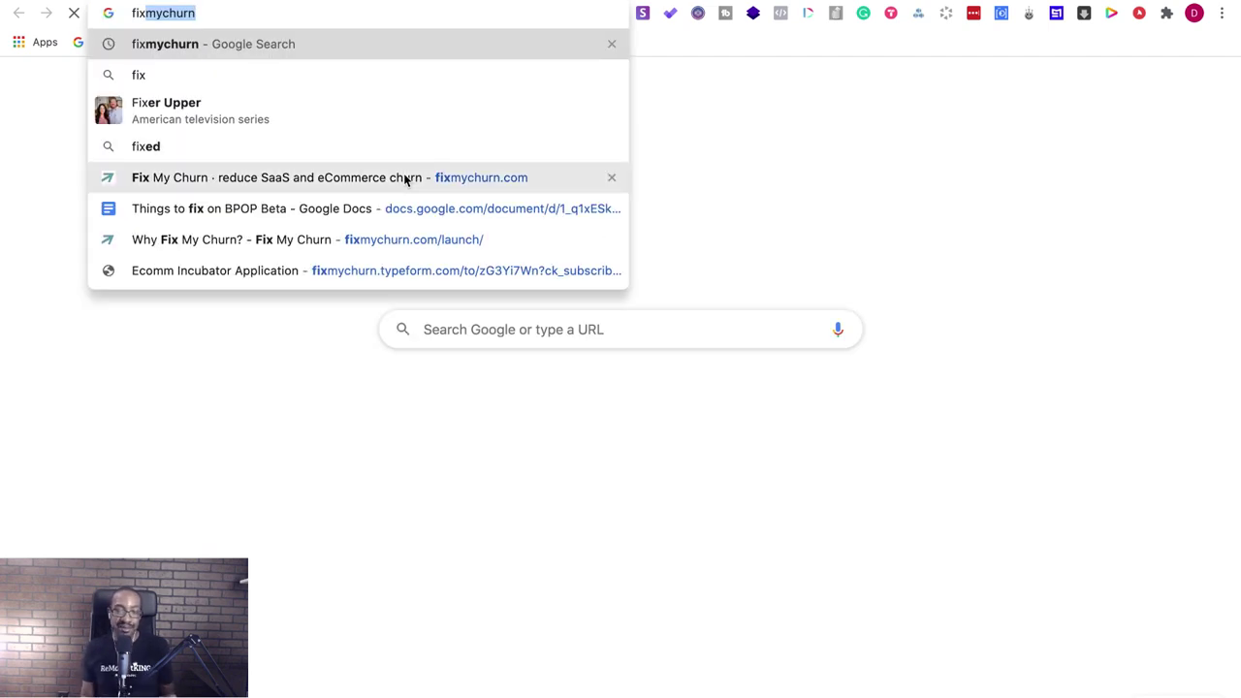
left_click(405, 180)
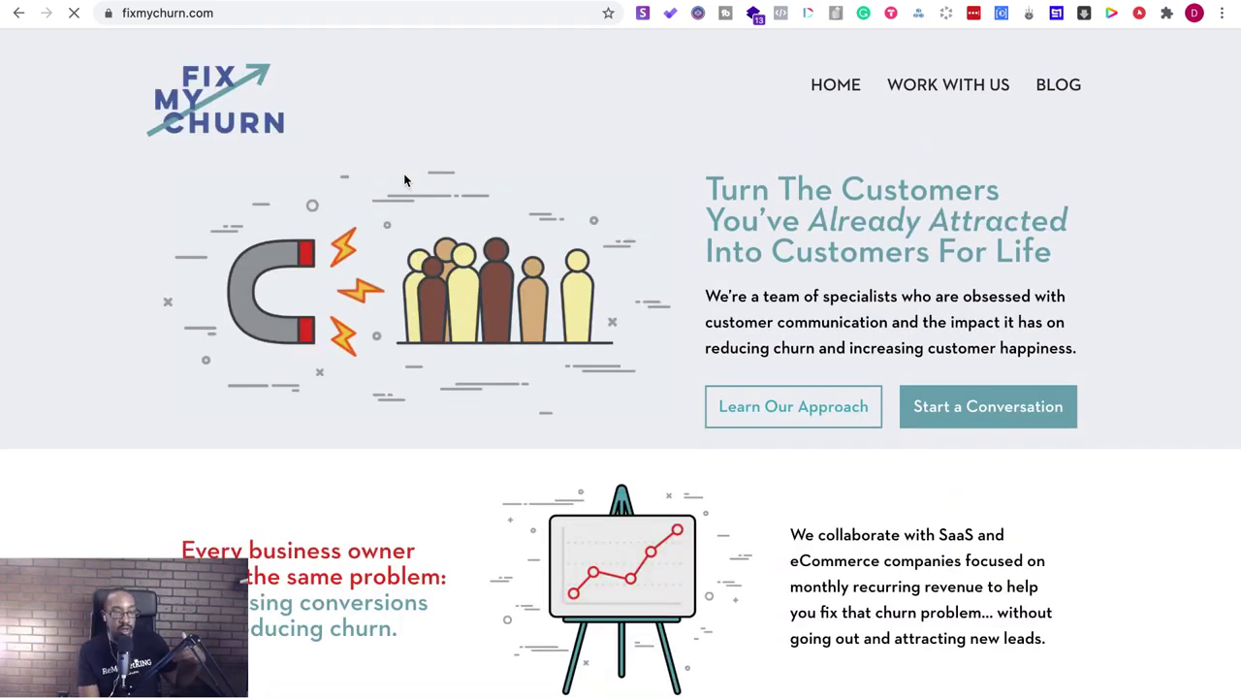
left_click(273, 13)
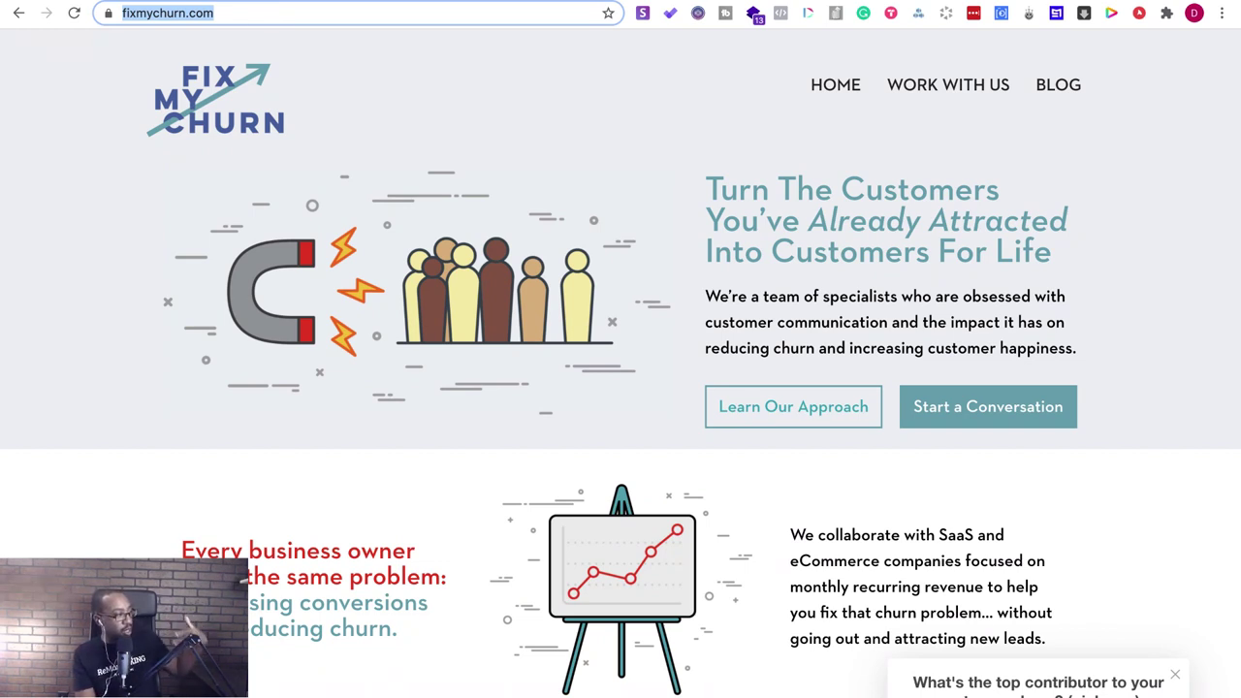
key("super+Tab")
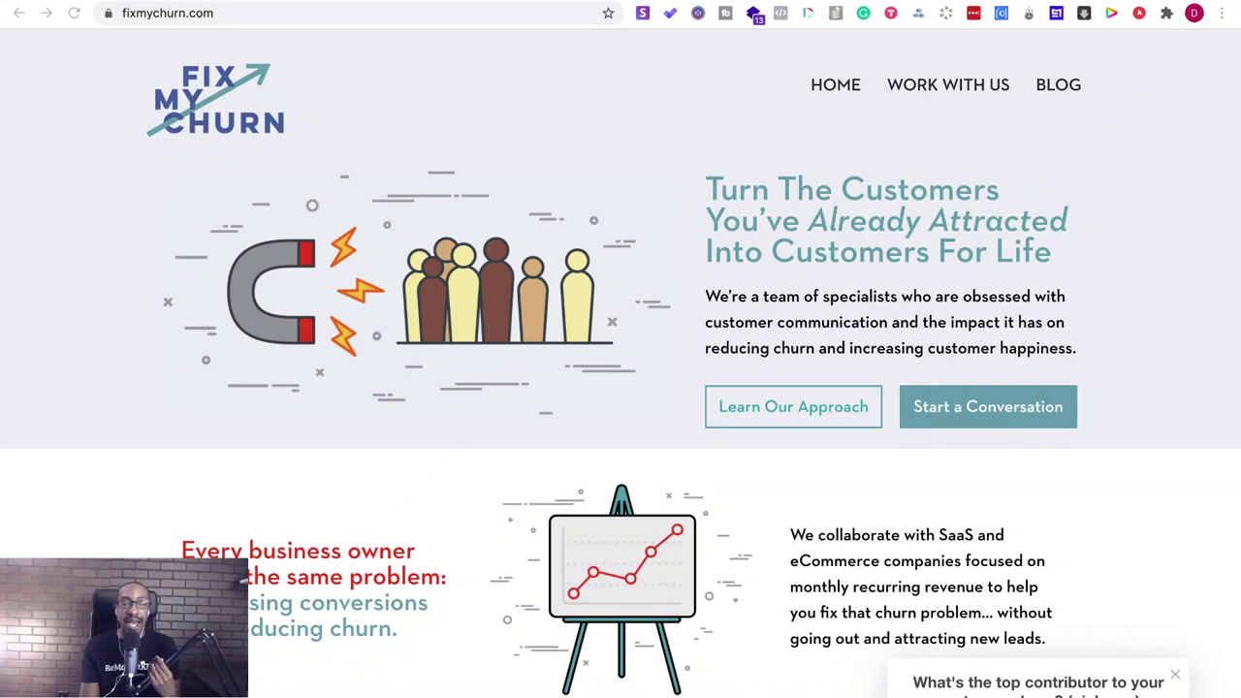
key("ctrl+t")
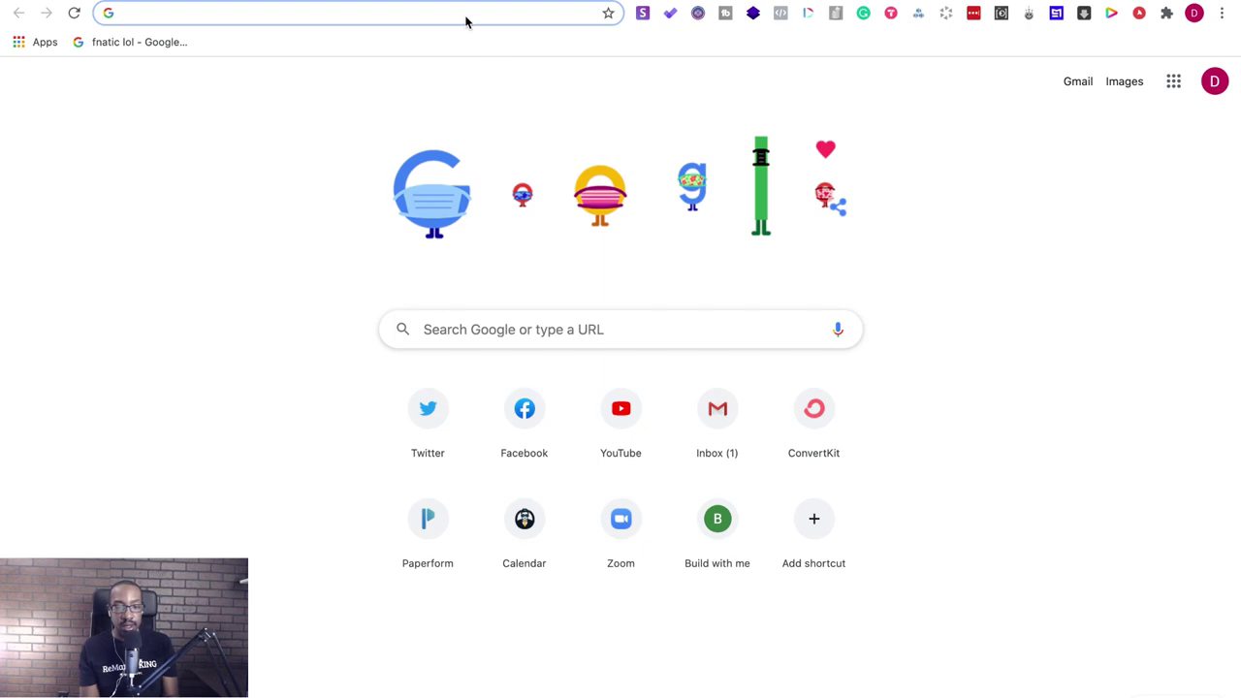
- Load the published 'Hi, I'm Karima' Notion page from its copied URL, then start a new tab
type("notion.so/Hi-I-m-Karima-e5359ba27ddf4a538d872bdc963e553b")
key("Return")
left_click(396, 11)
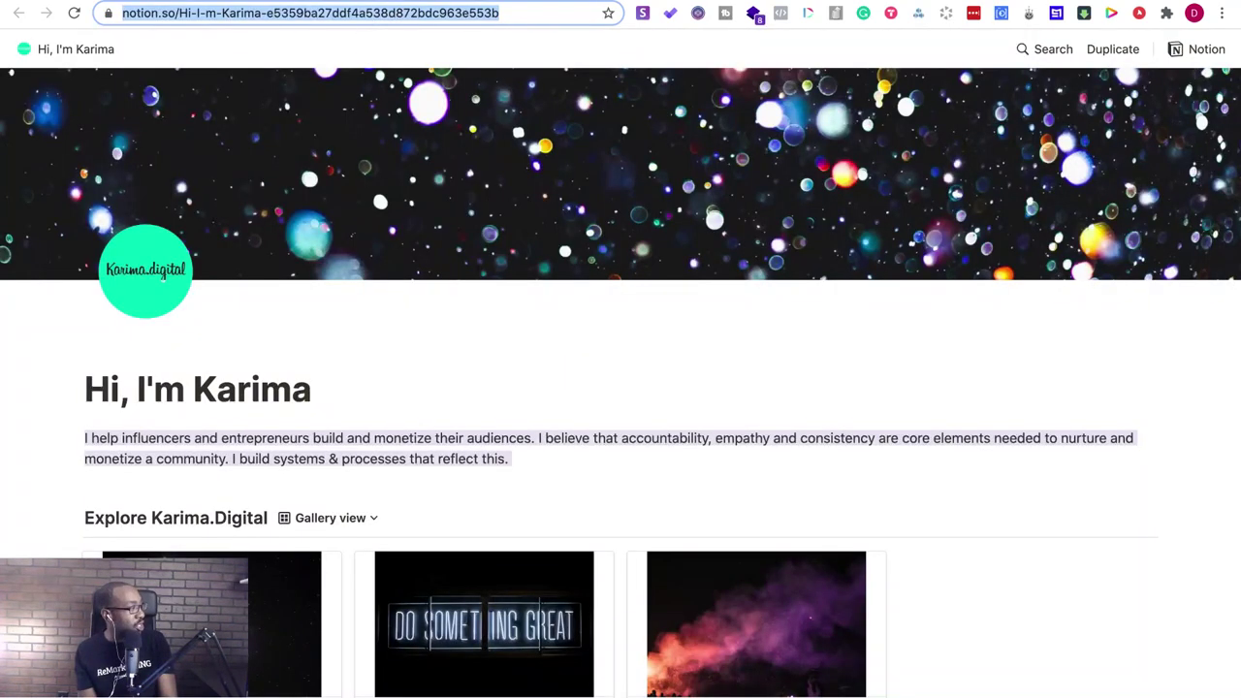
key("super+Tab")
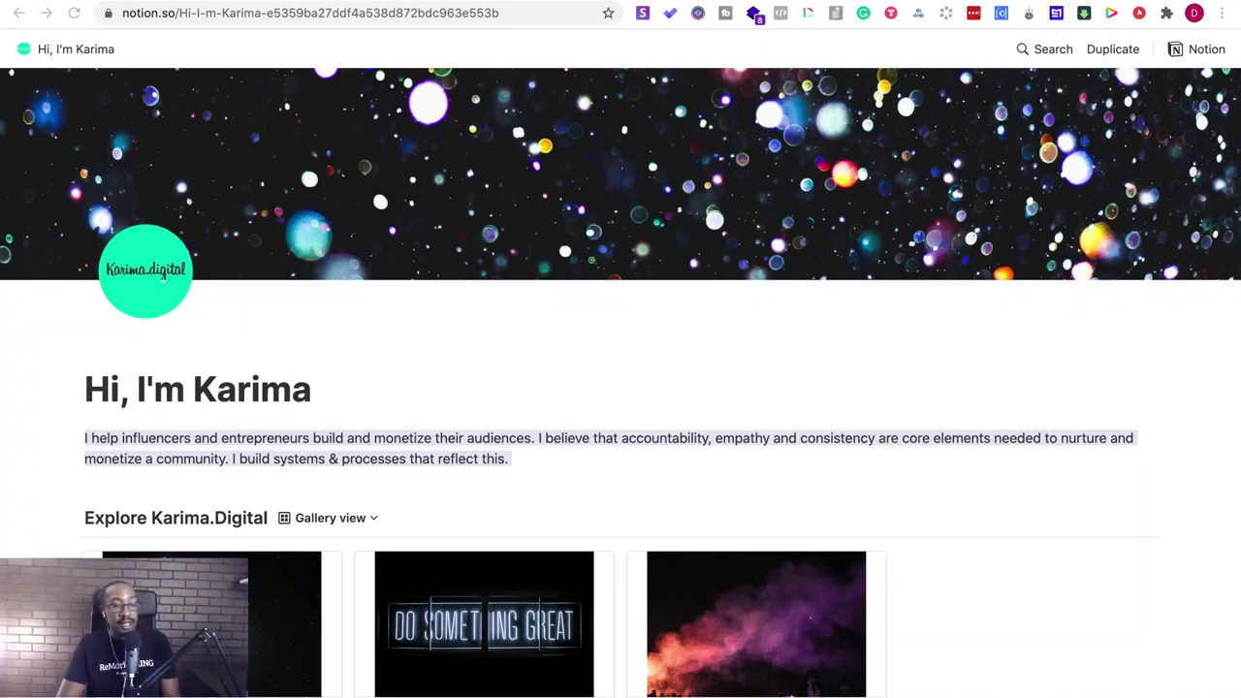
left_click(262, 2)
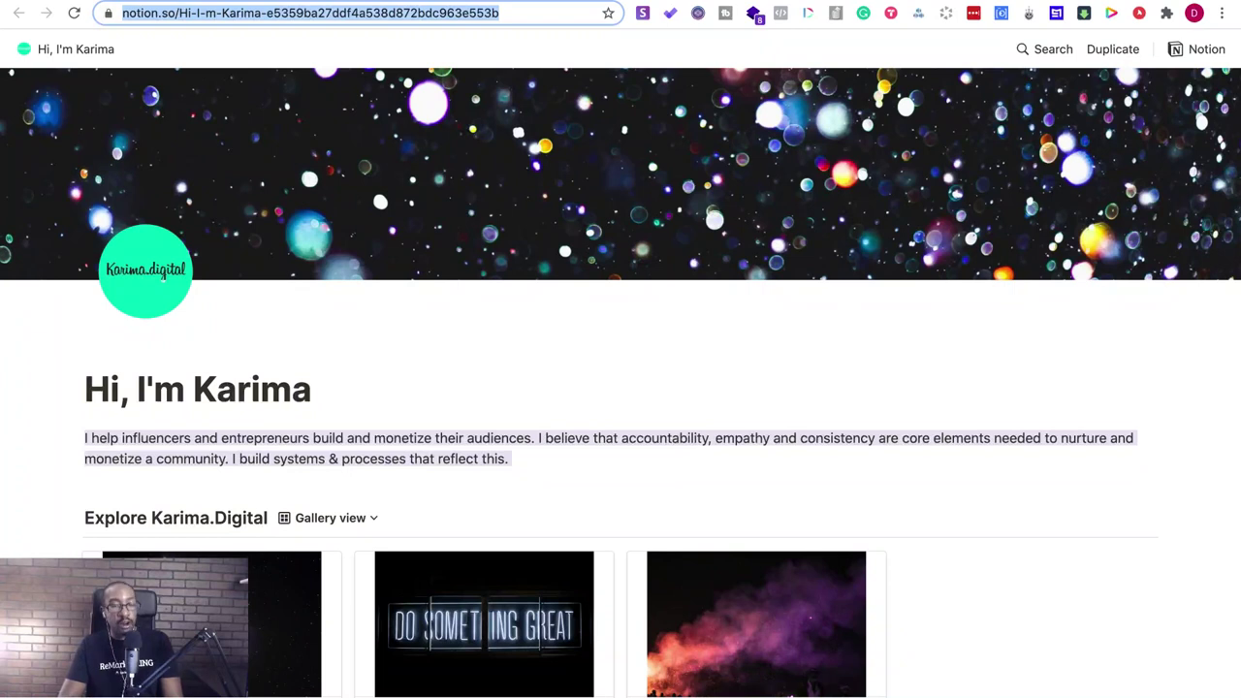
key("ctrl+t")
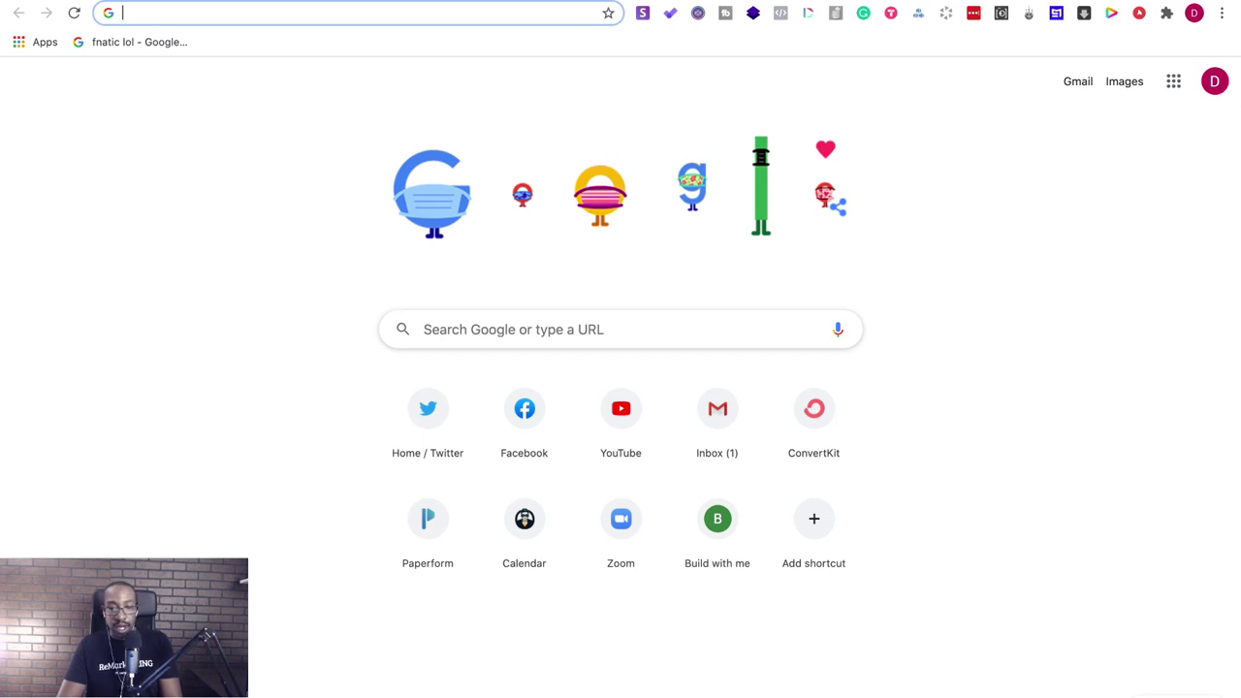
left_click(411, 18)
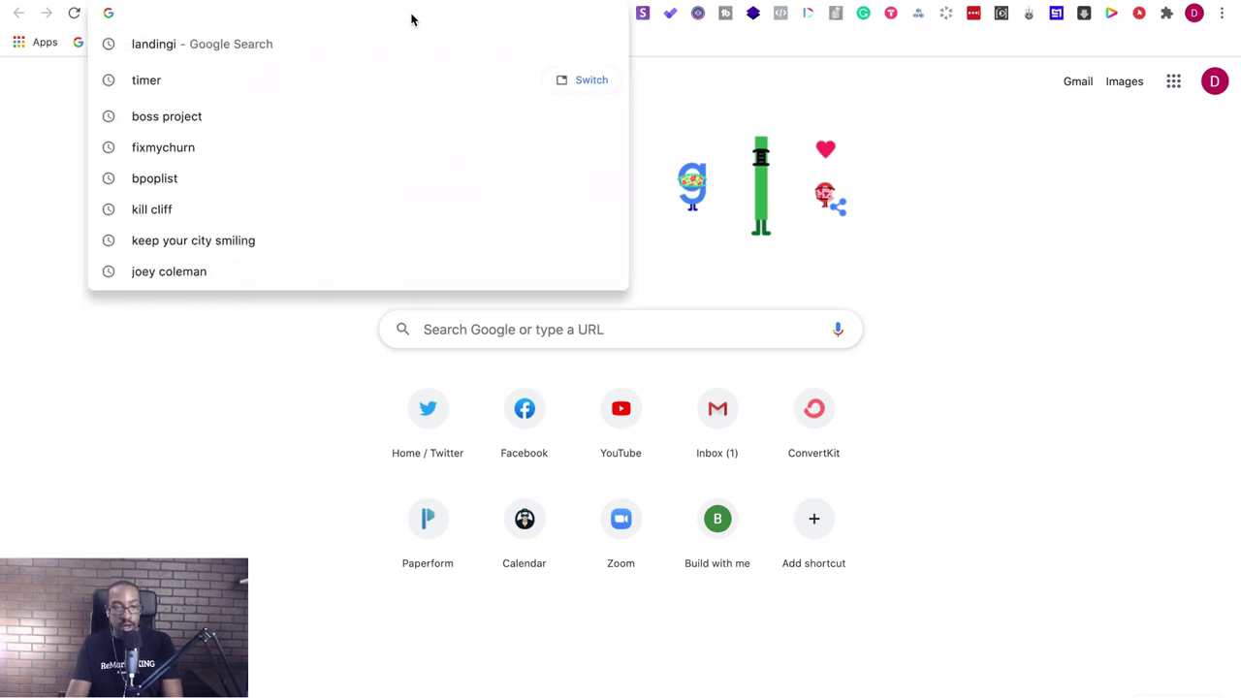
type("rethi")
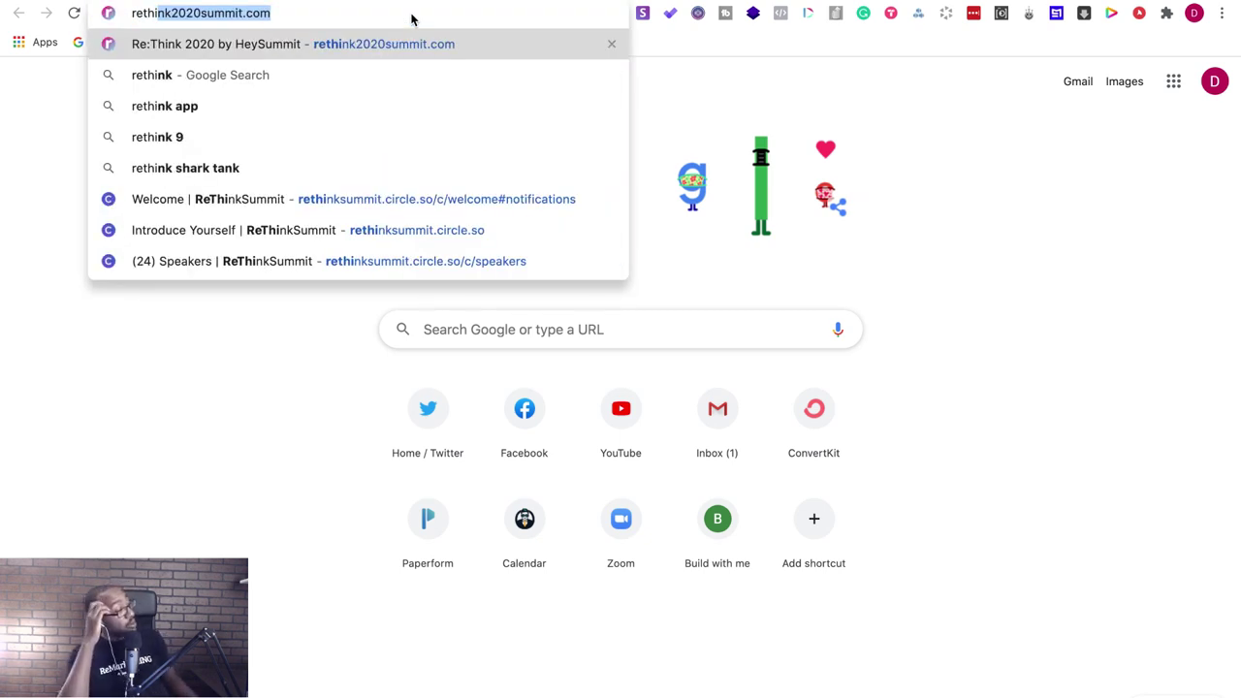
key("Return")
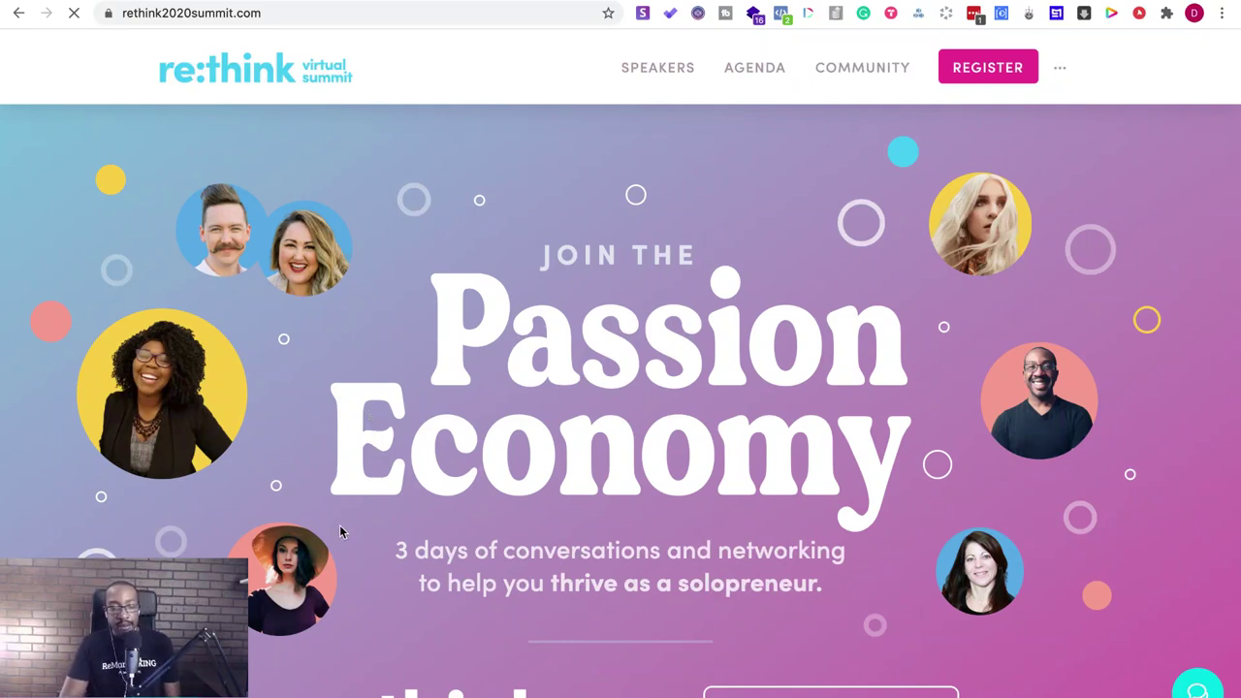
scroll(340, 531, "down", 5)
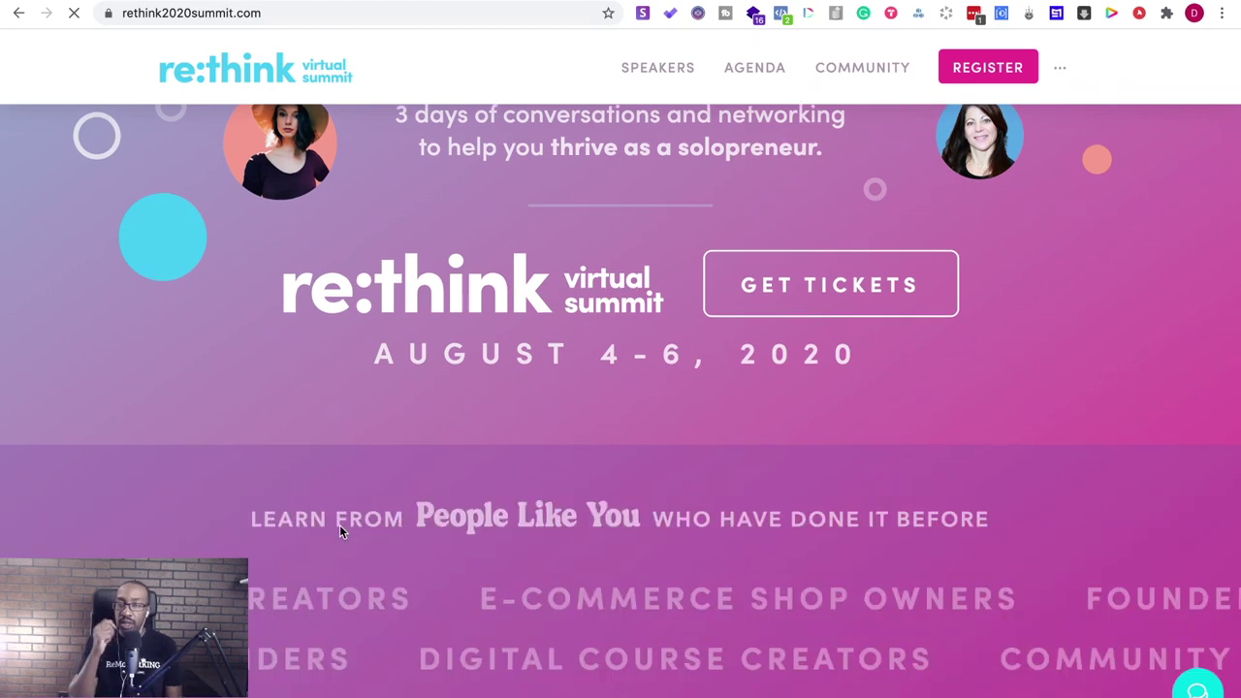
scroll(340, 532, "up", 5)
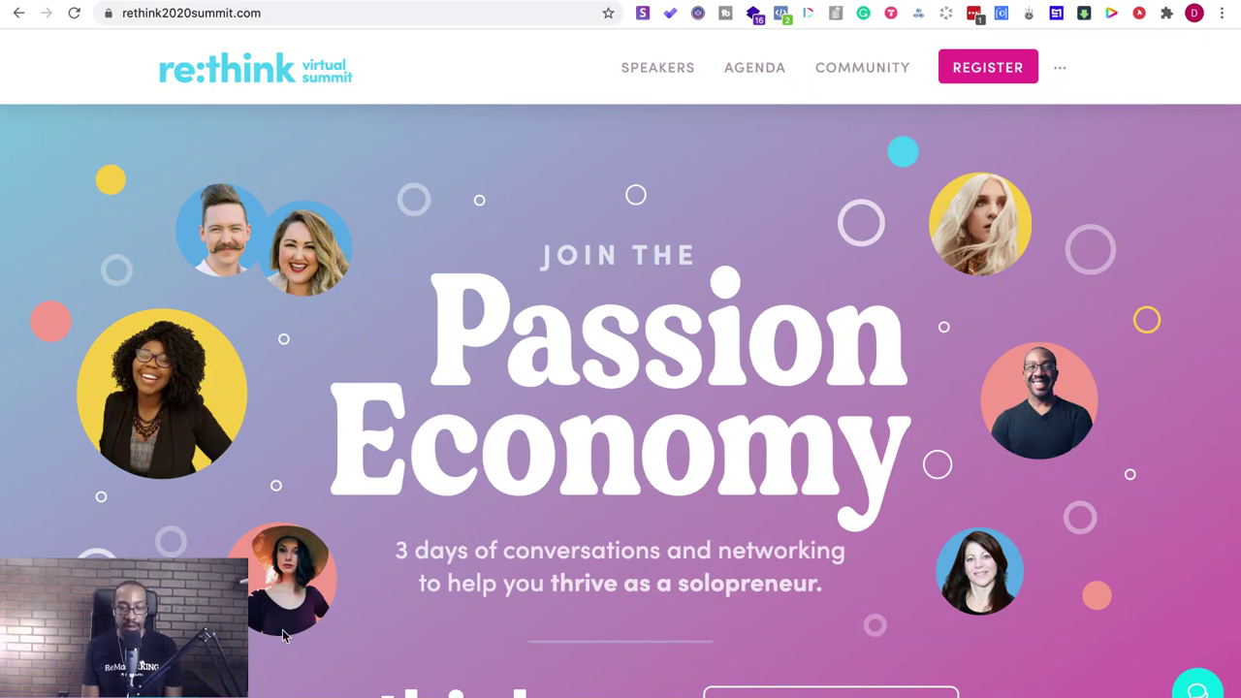
scroll(283, 636, "down", 3)
scroll(282, 636, "down", 15)
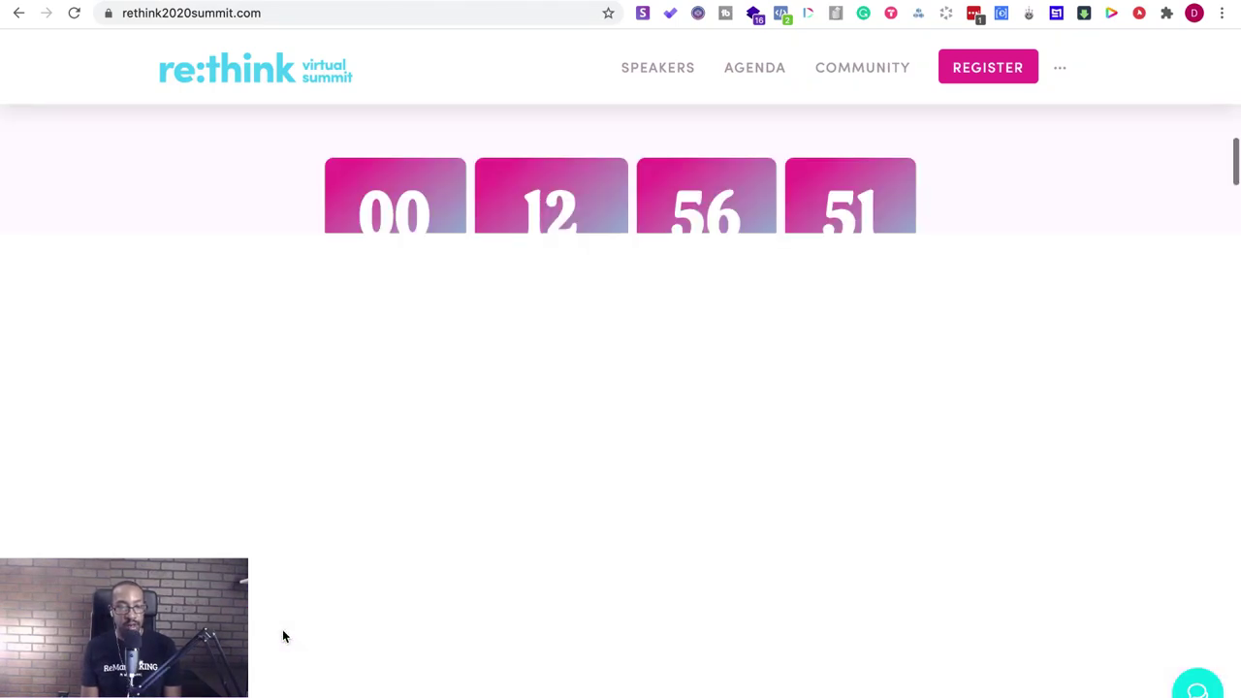
scroll(282, 636, "down", 8)
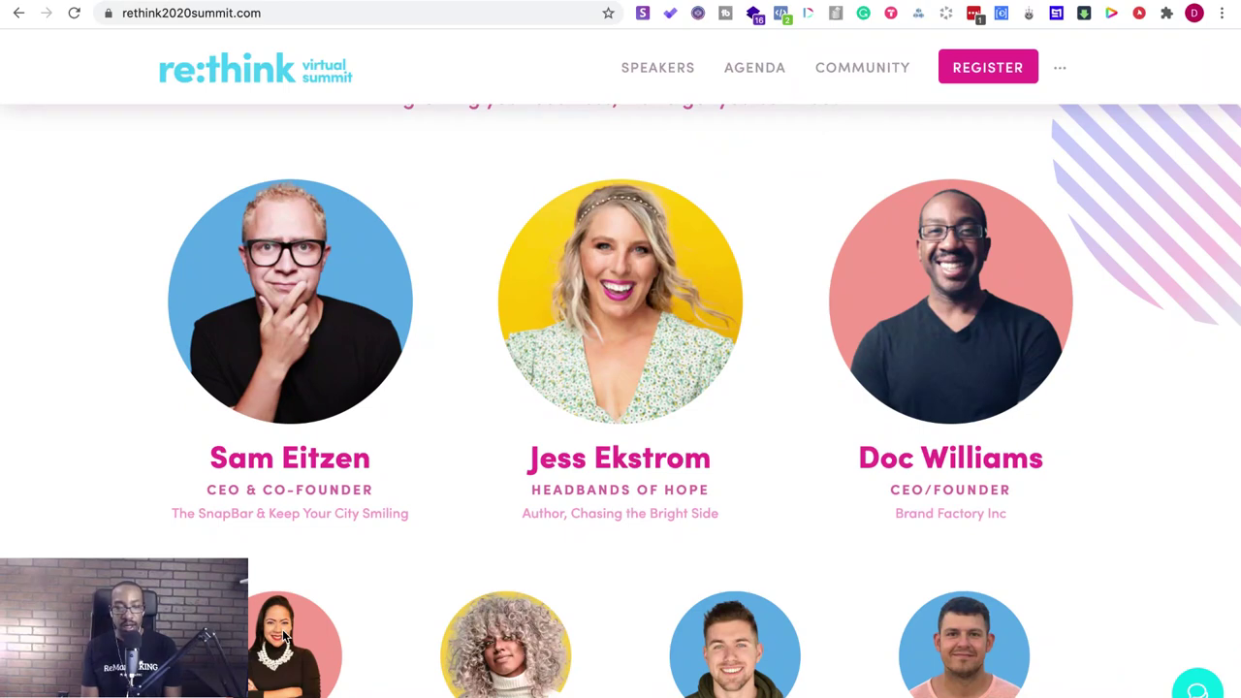
scroll(284, 636, "down", 1)
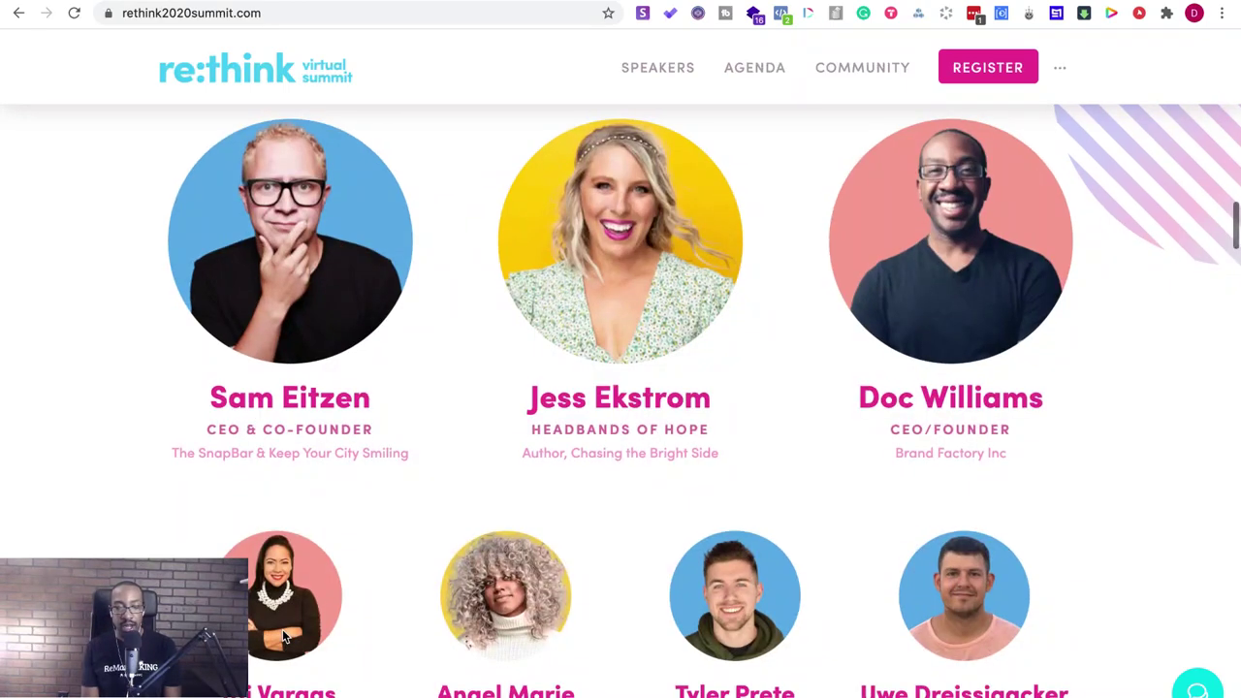
scroll(284, 637, "down", 6)
scroll(283, 629, "up", 6)
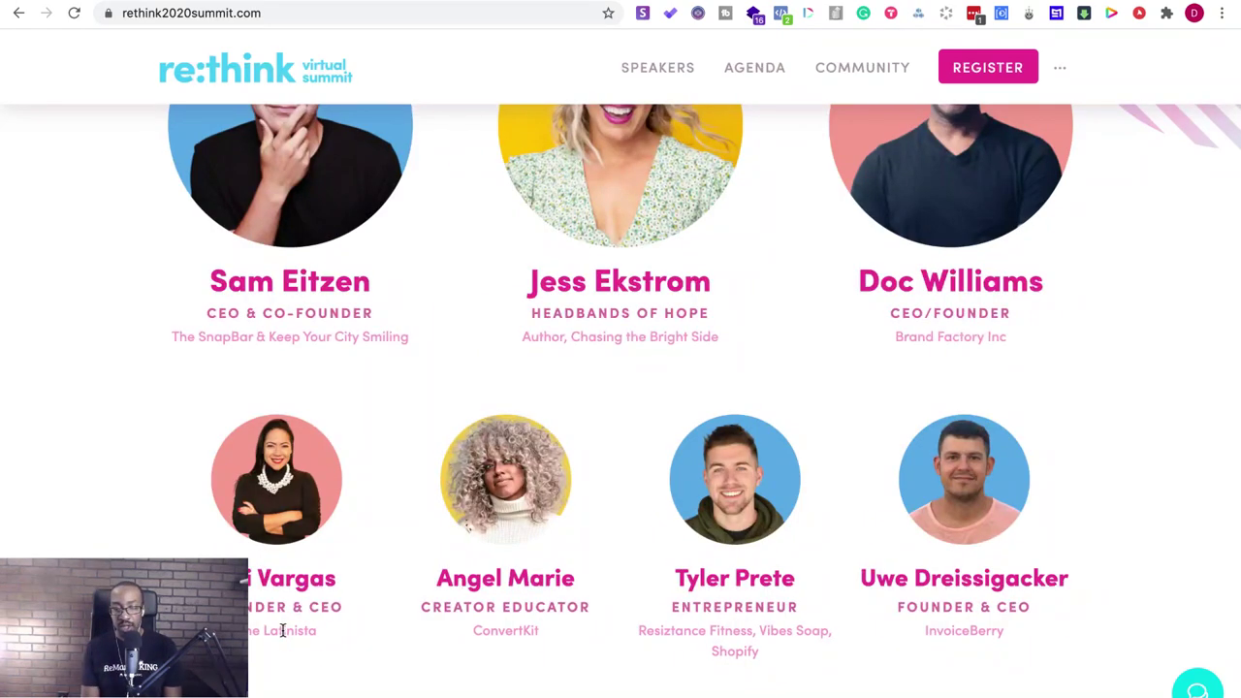
scroll(282, 630, "down", 10)
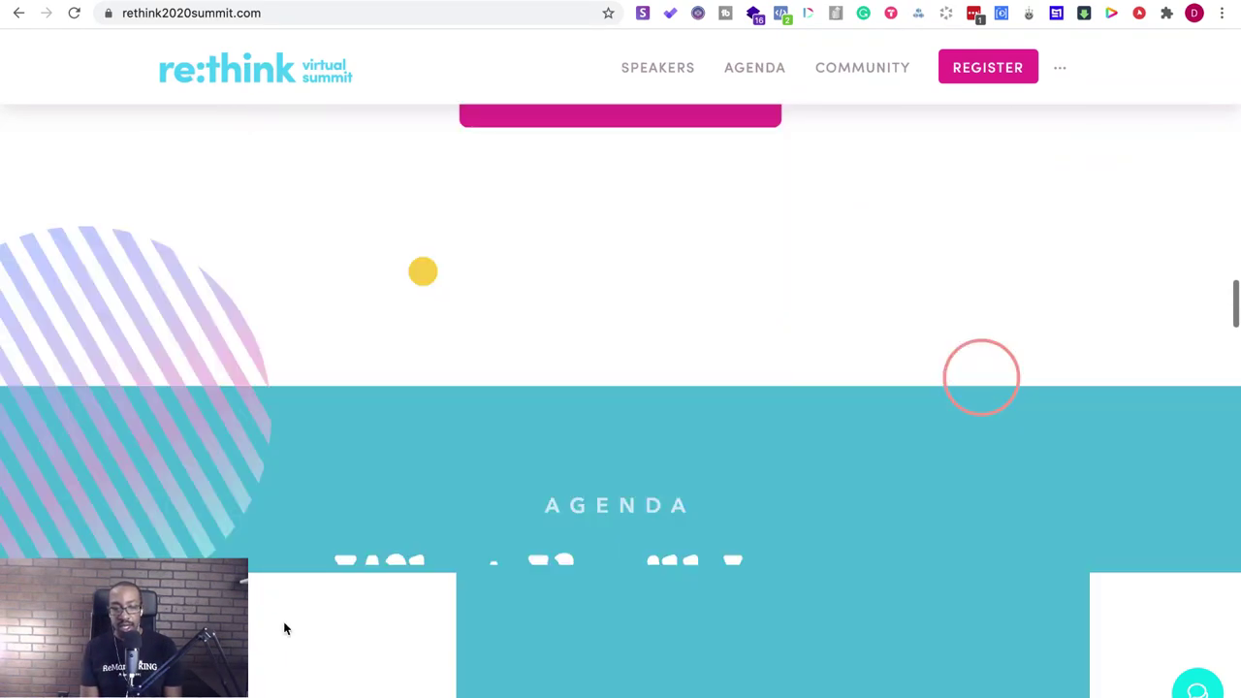
scroll(283, 628, "down", 5)
scroll(283, 626, "up", 10)
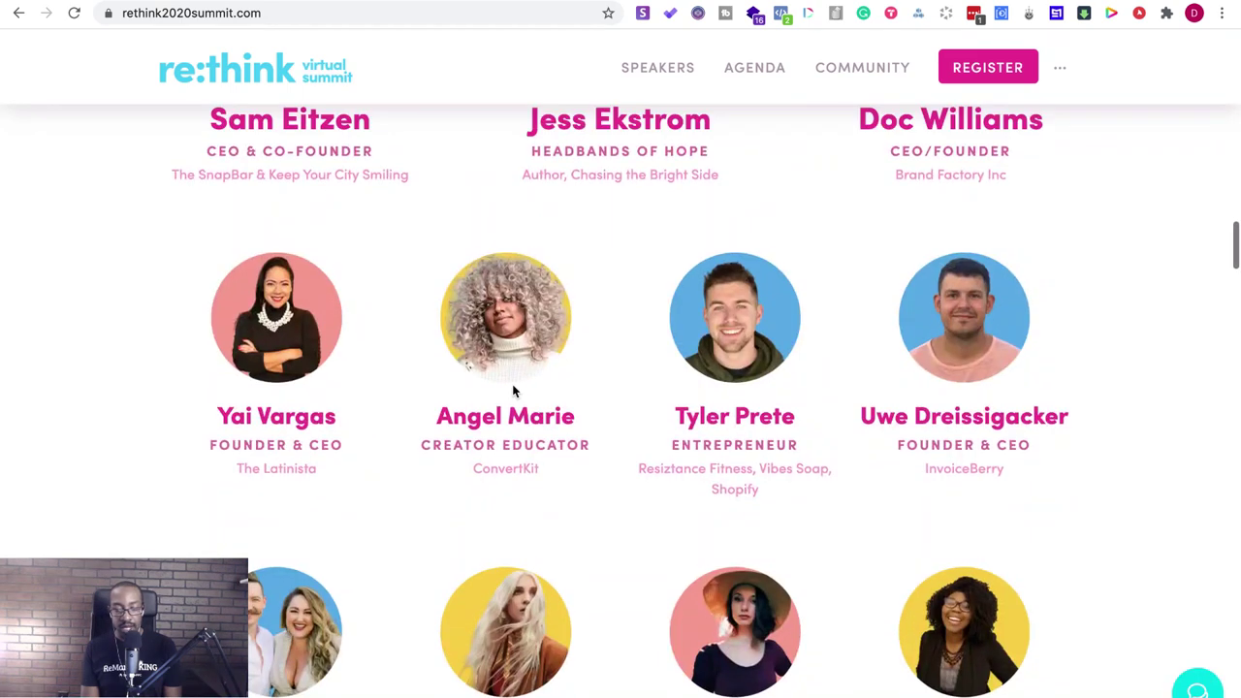
scroll(524, 396, "up", 2)
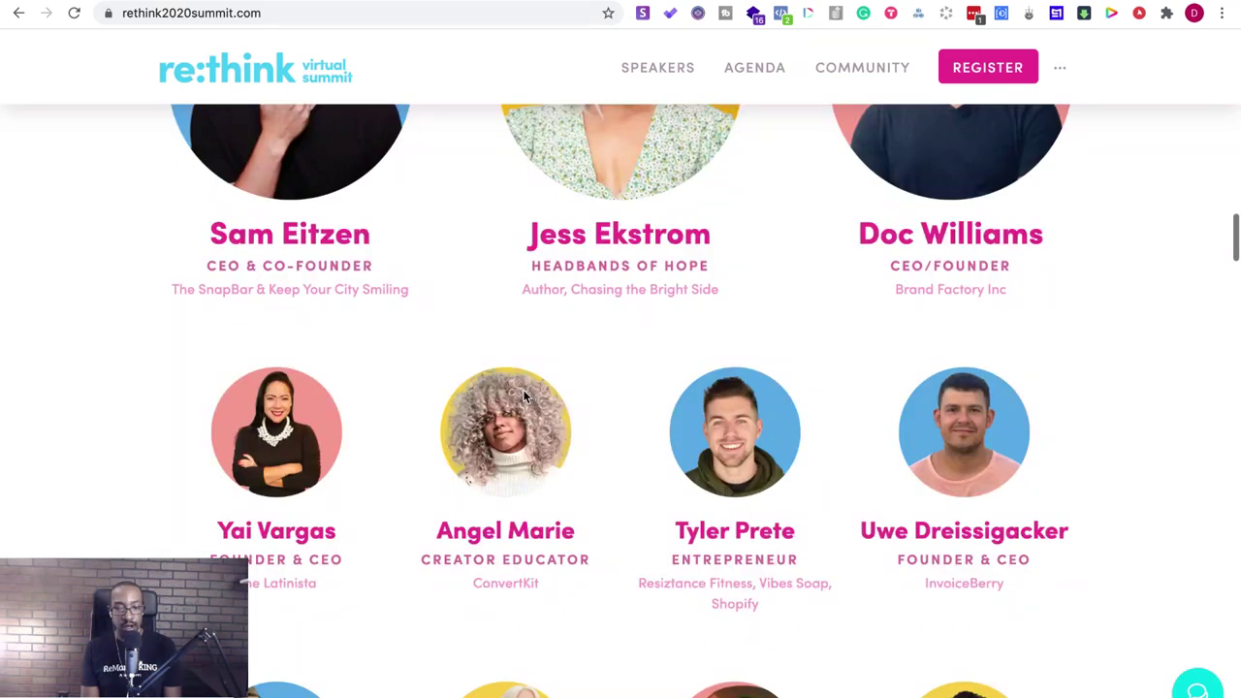
scroll(524, 396, "down", 10)
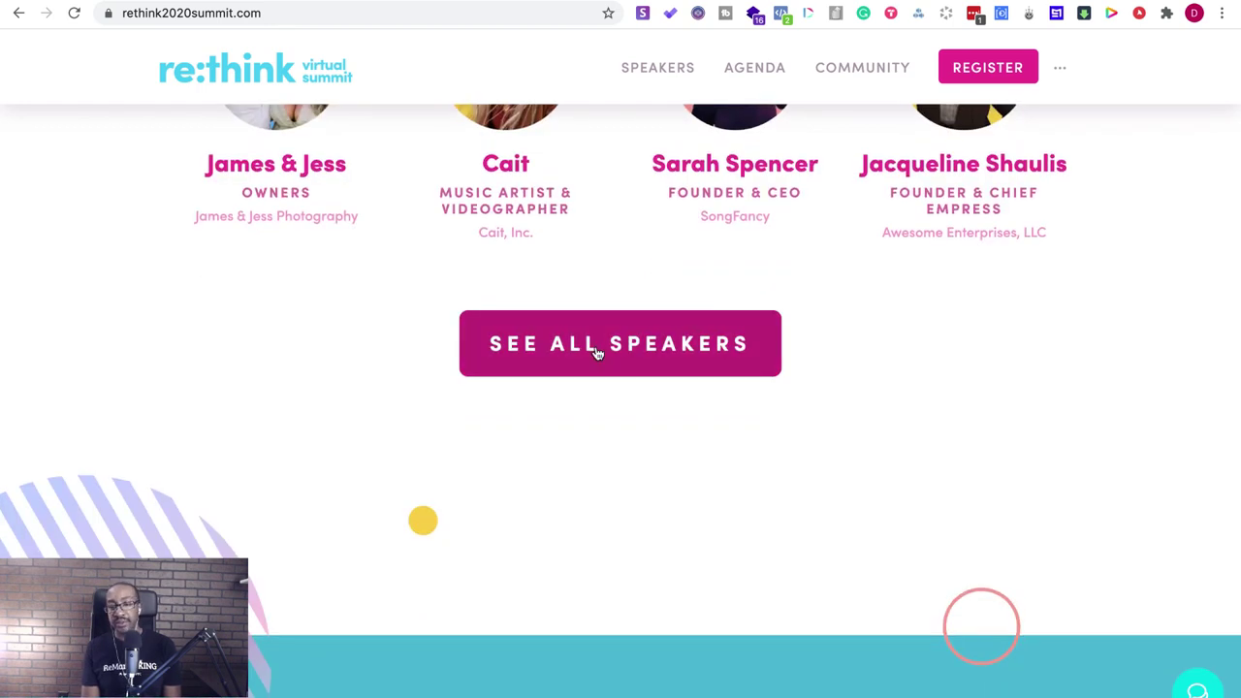
- Open the Re:Think summit's See All Speakers page and scroll through the experts
left_click(597, 353)
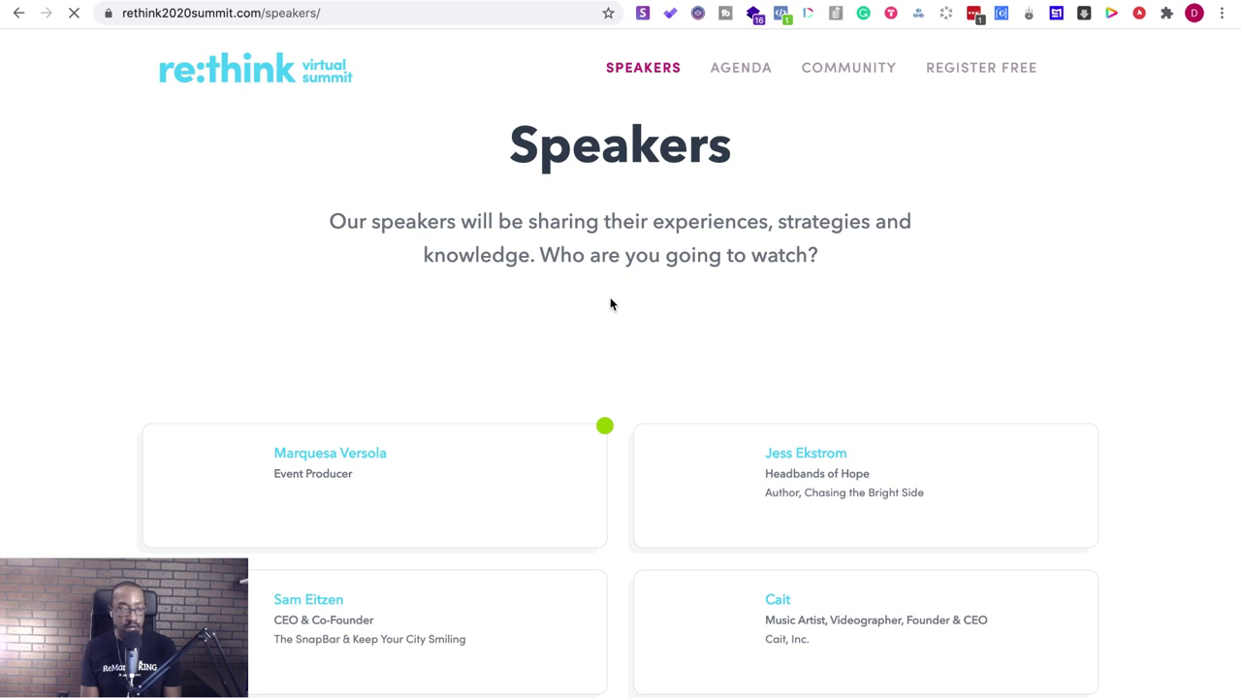
scroll(620, 339, "down", 2)
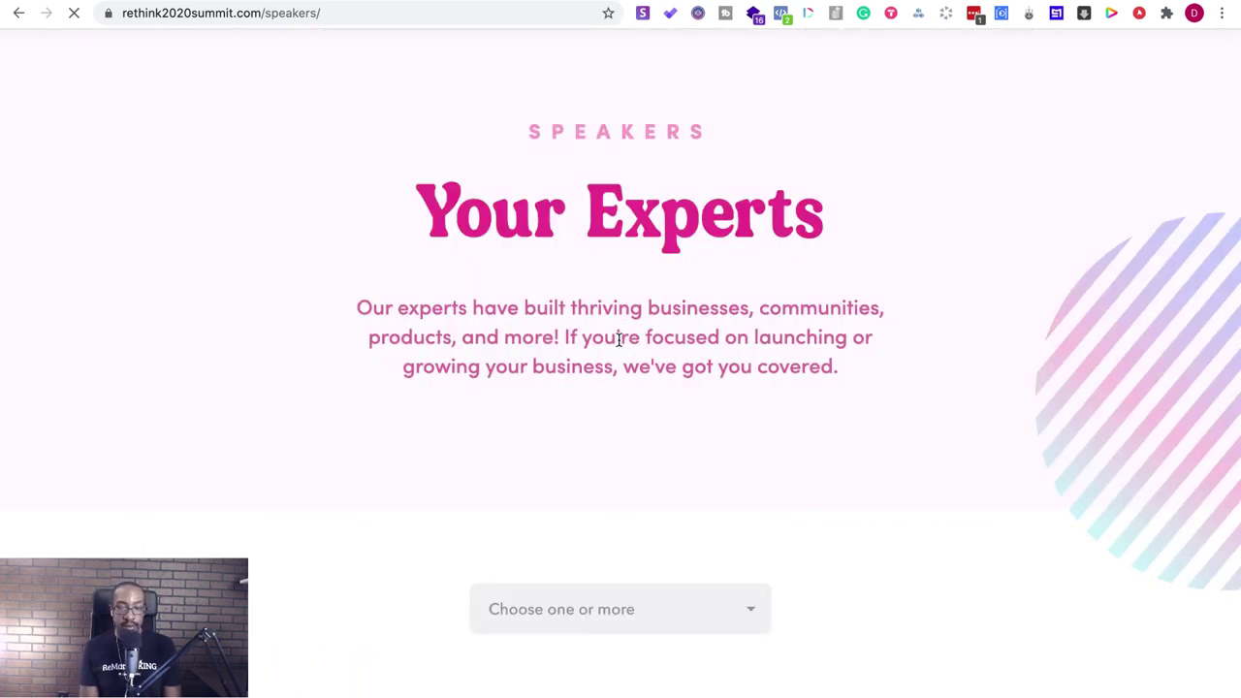
scroll(618, 340, "down", 10)
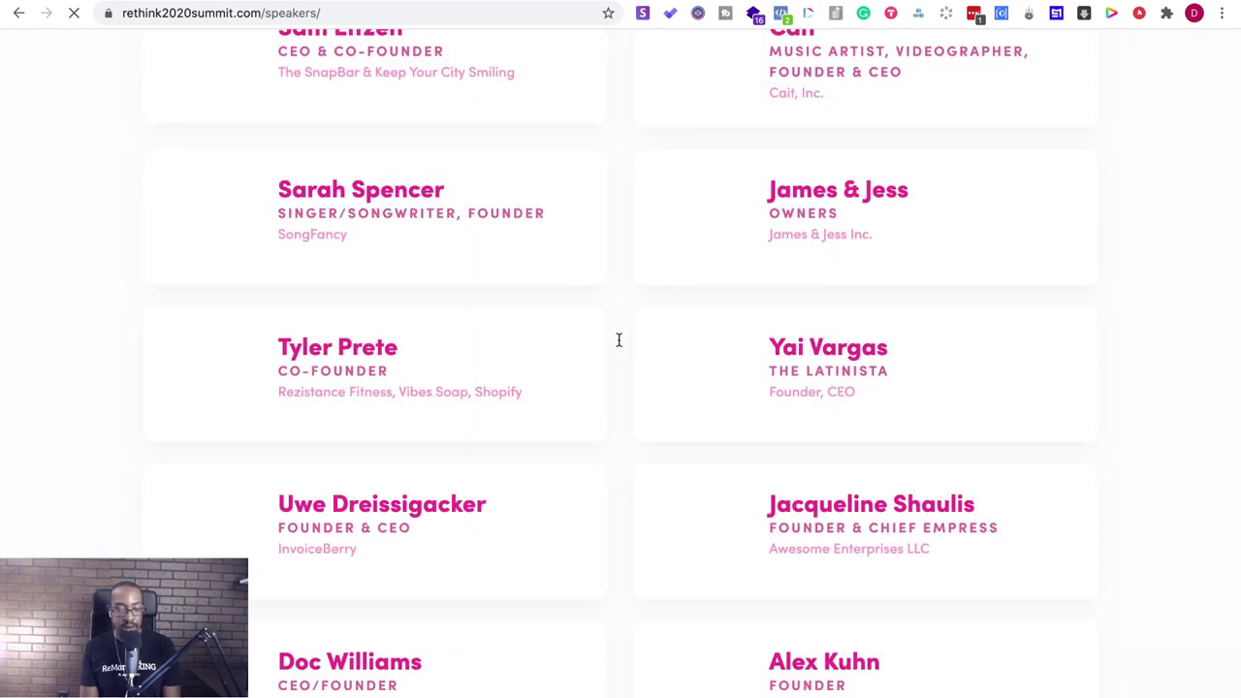
scroll(619, 340, "down", 5)
scroll(619, 339, "down", 5)
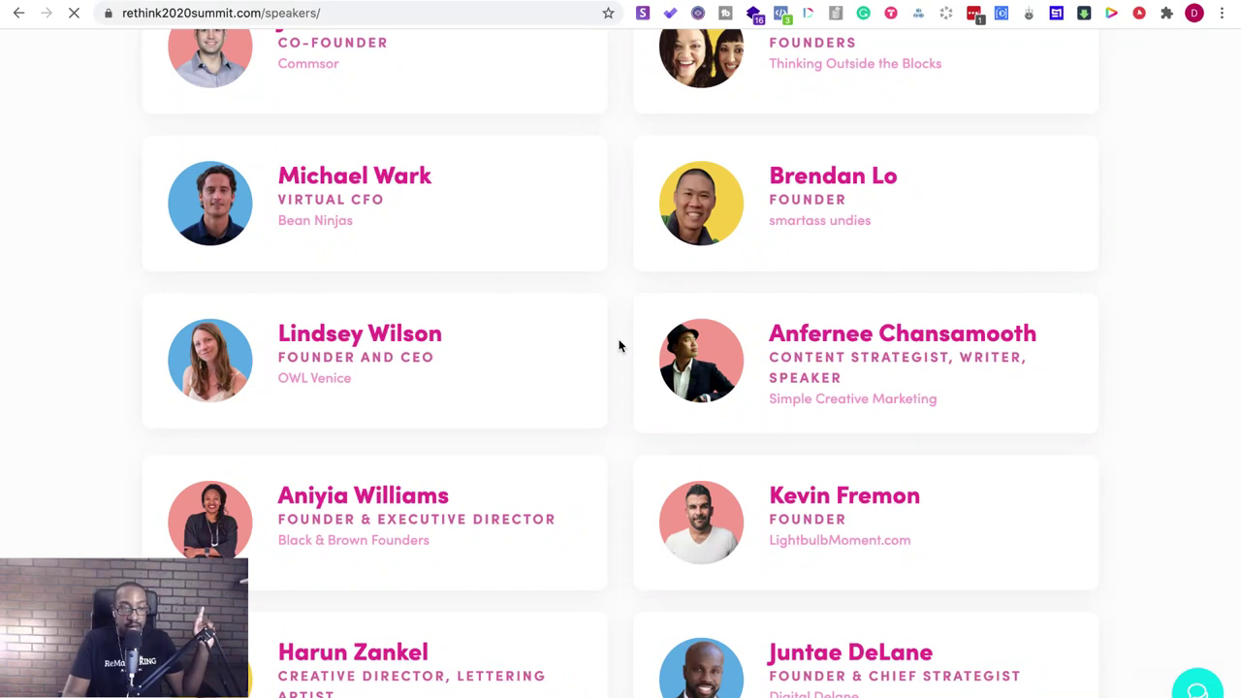
- Restore Chrome full screen, reload the speakers page, and open the ••• account menu
mouse_move(48, 2)
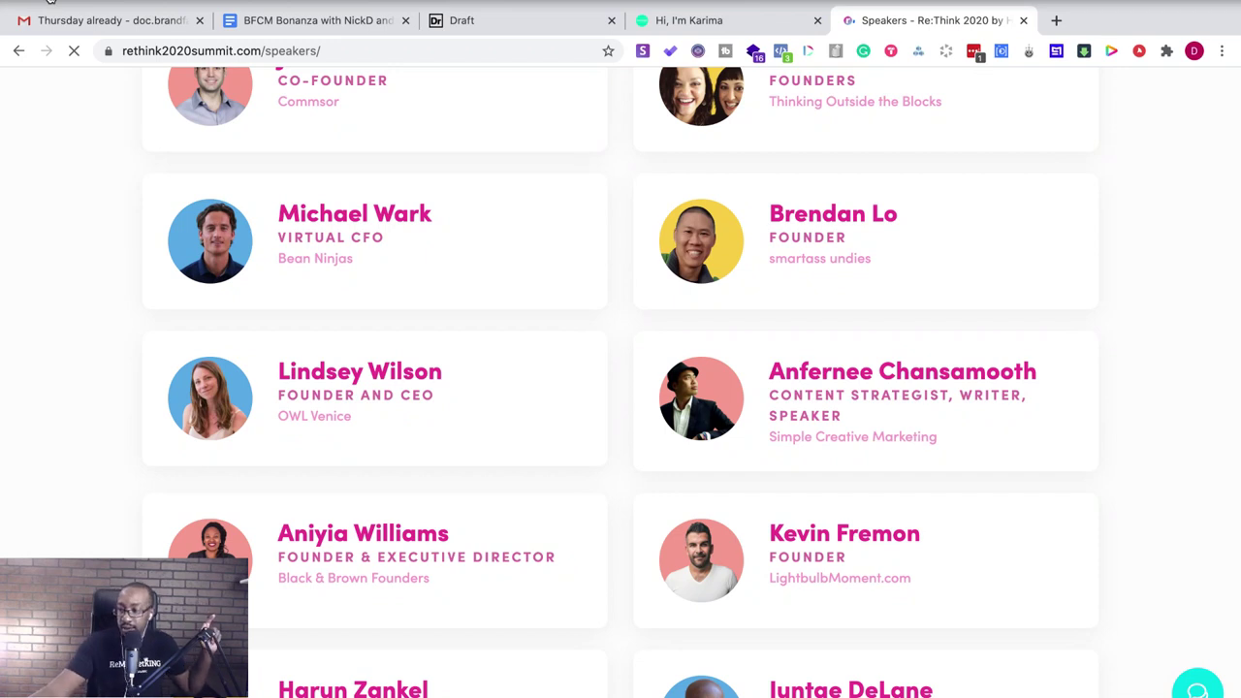
left_click(49, 4)
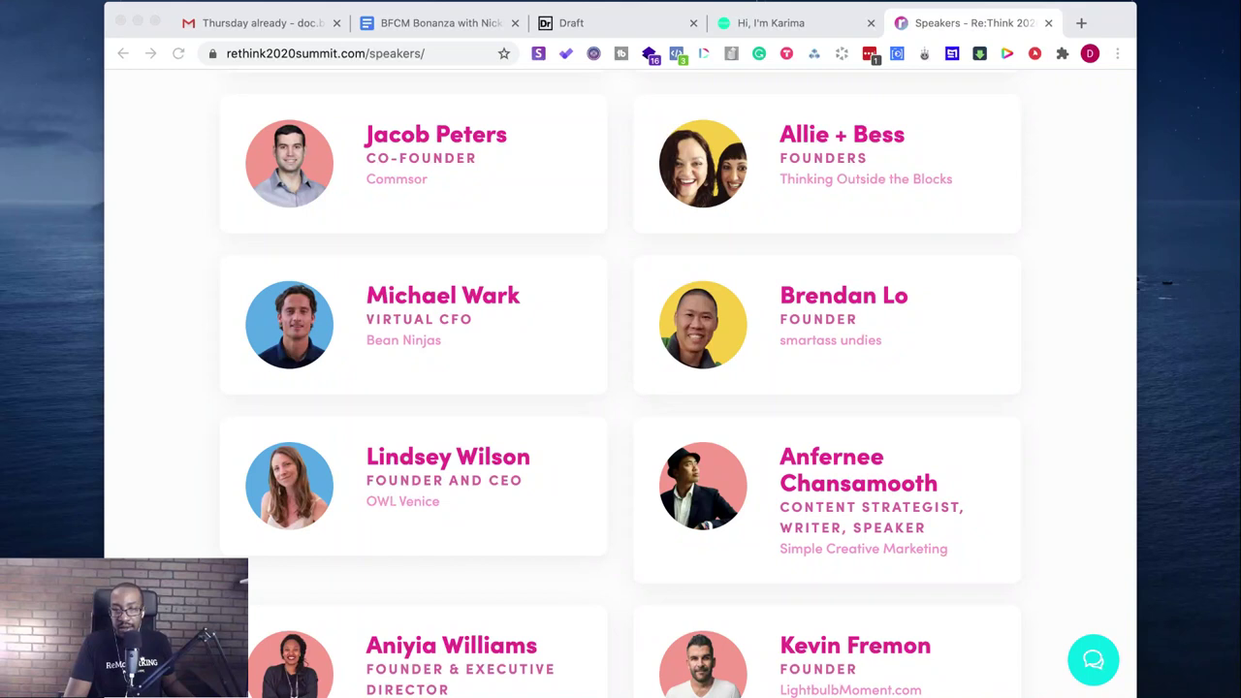
left_click(321, 9)
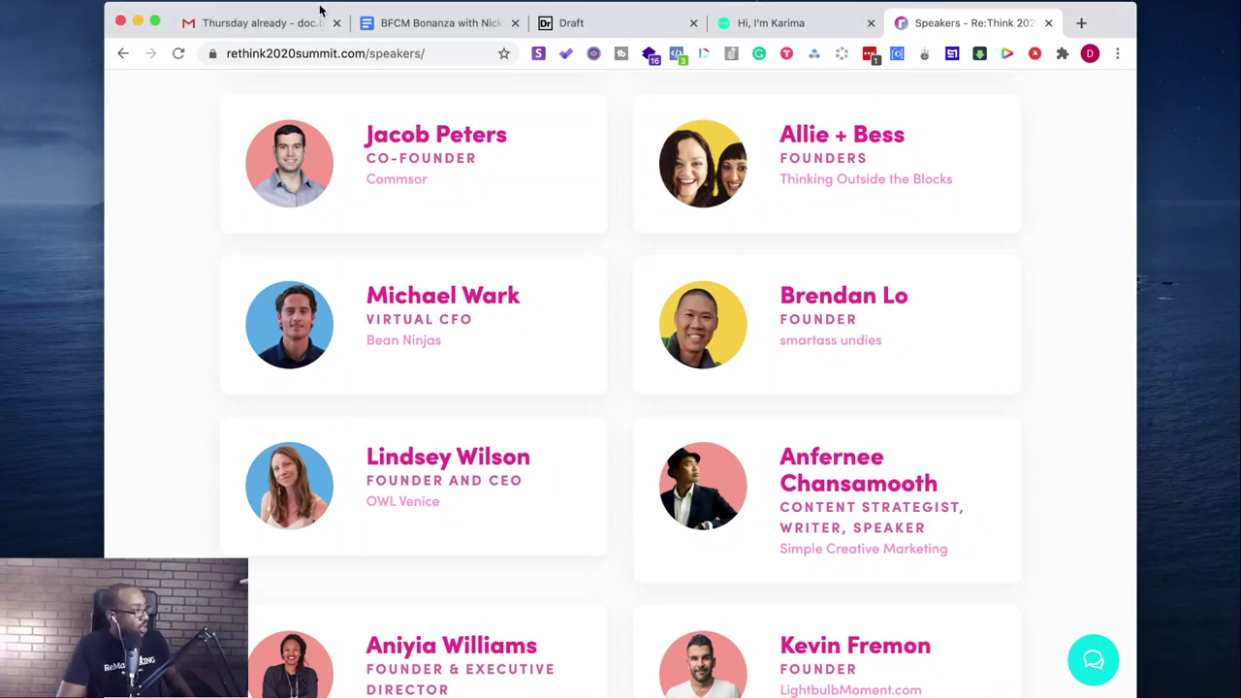
left_click(154, 20)
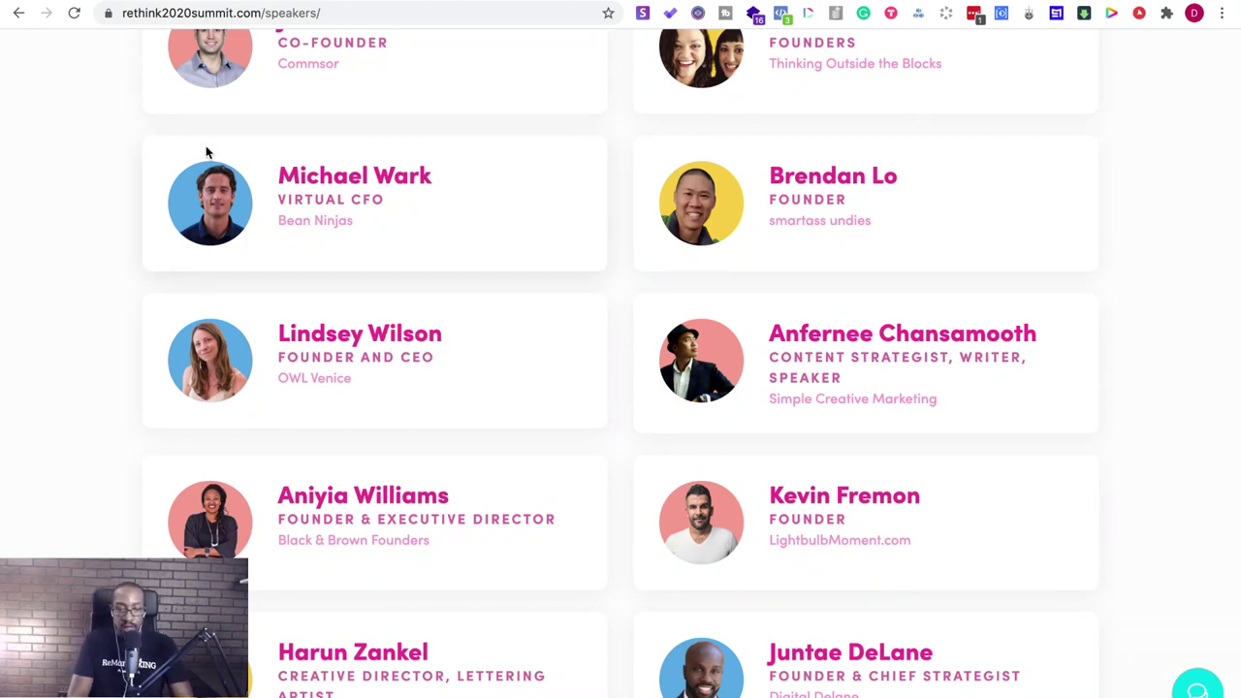
key("super+r")
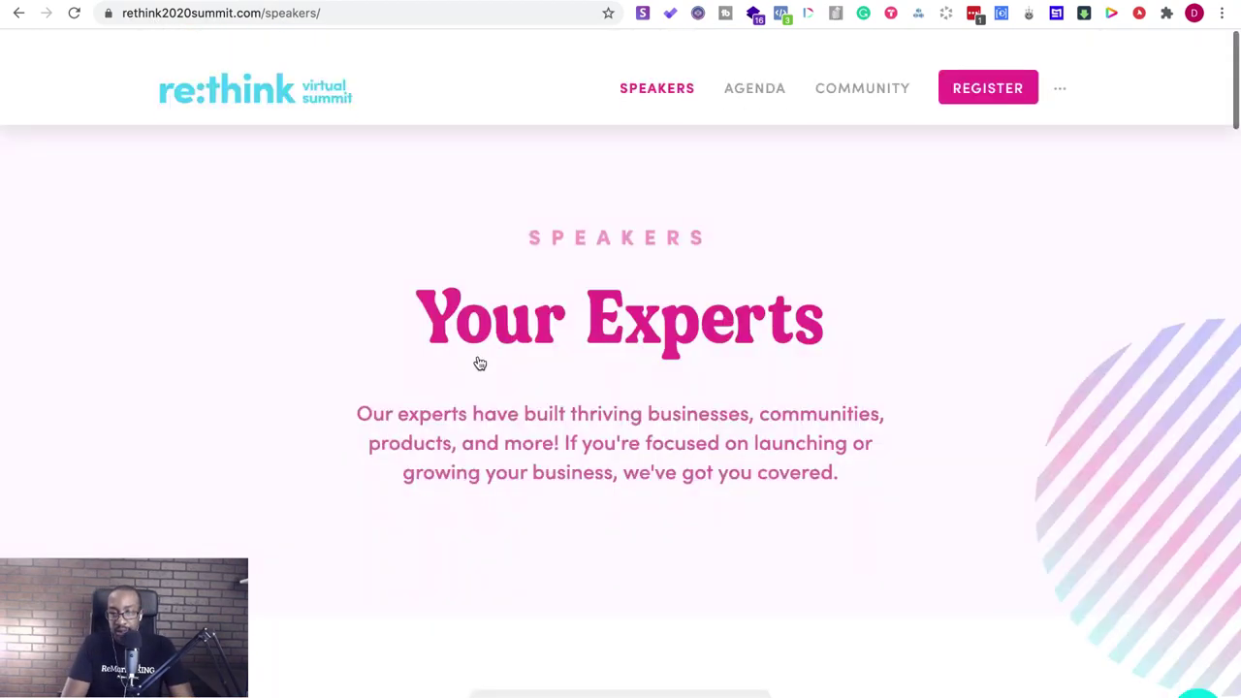
scroll(480, 363, "down", 1)
left_click(1059, 67)
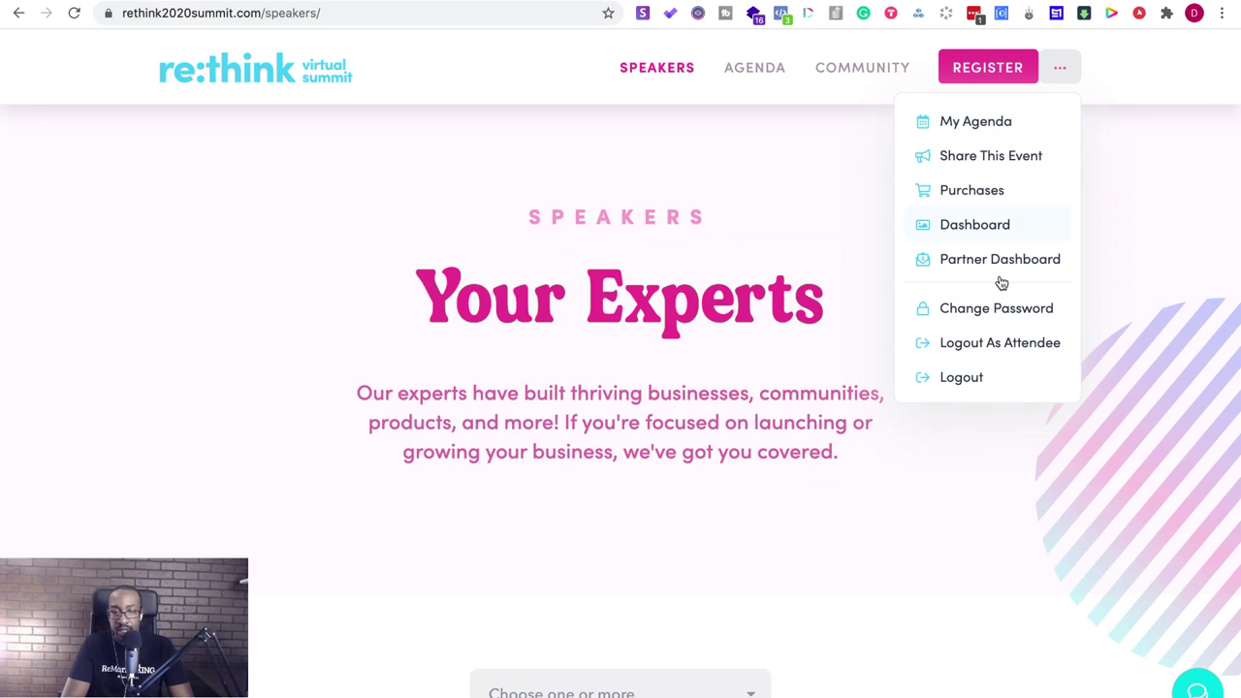
- Copy My Unique Share URL from the Speaker Dashboard, then start a blank tab
left_click(978, 224)
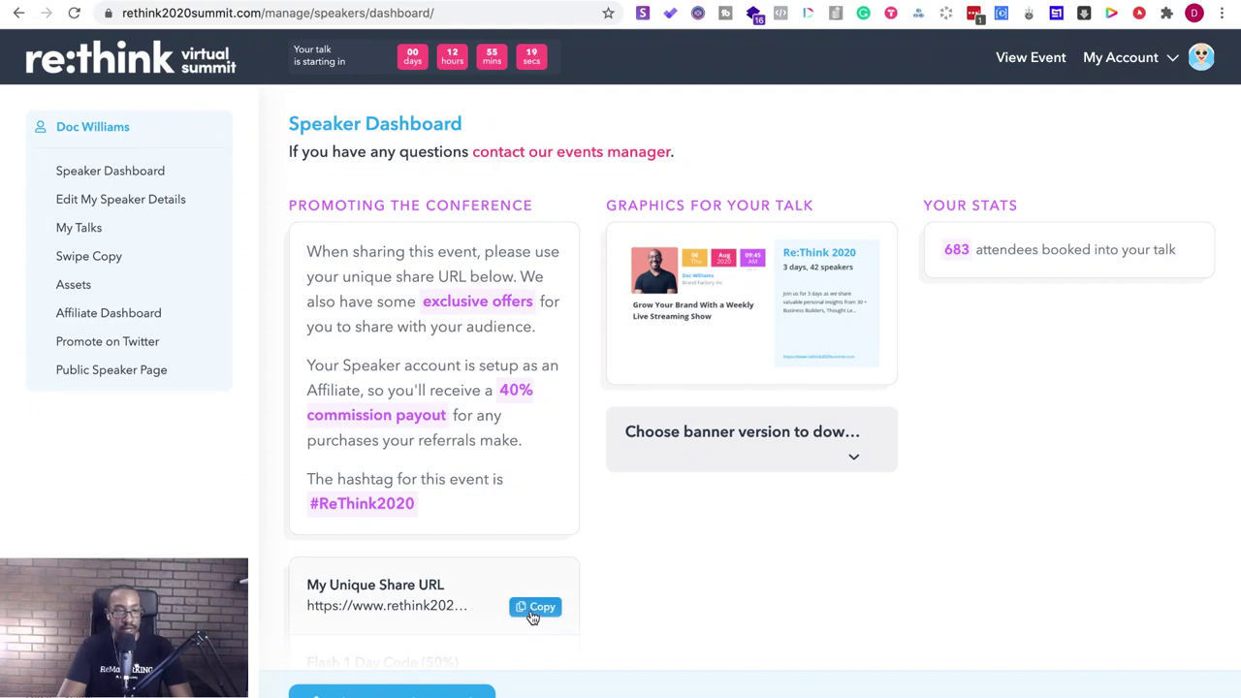
left_click(534, 609)
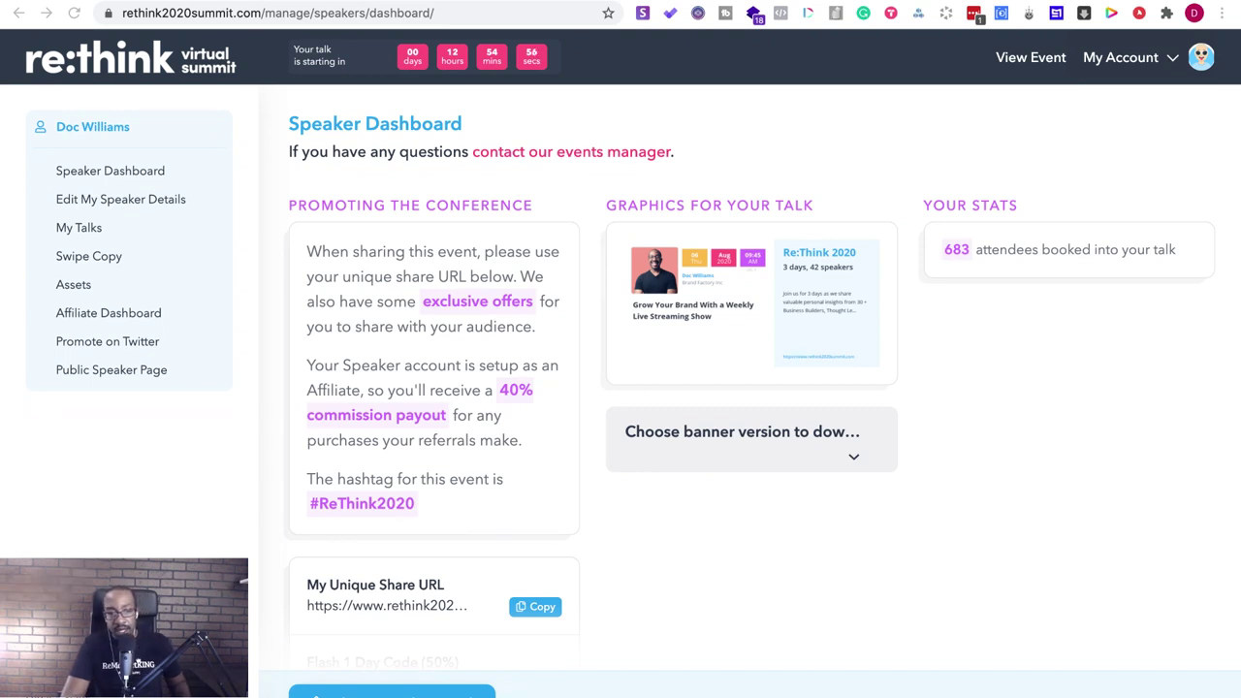
key("super+t")
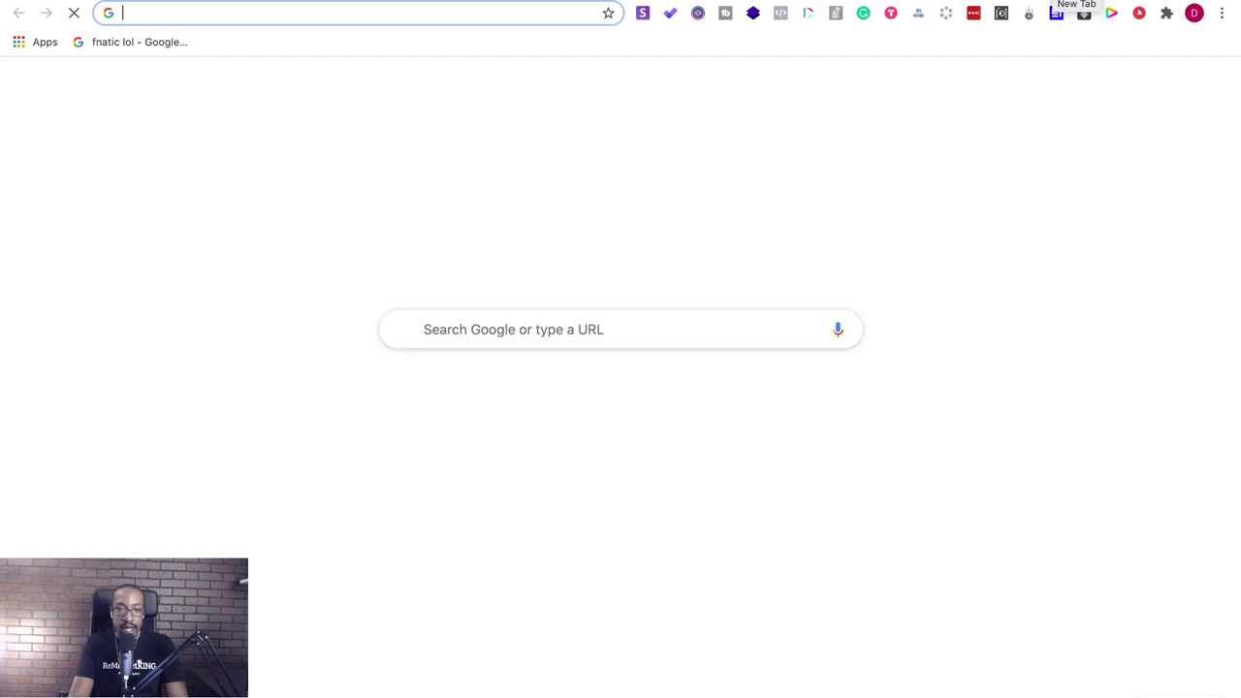
- Load appsumo.com from the 'appsu' address-bar autocomplete
type("appsumo.com")
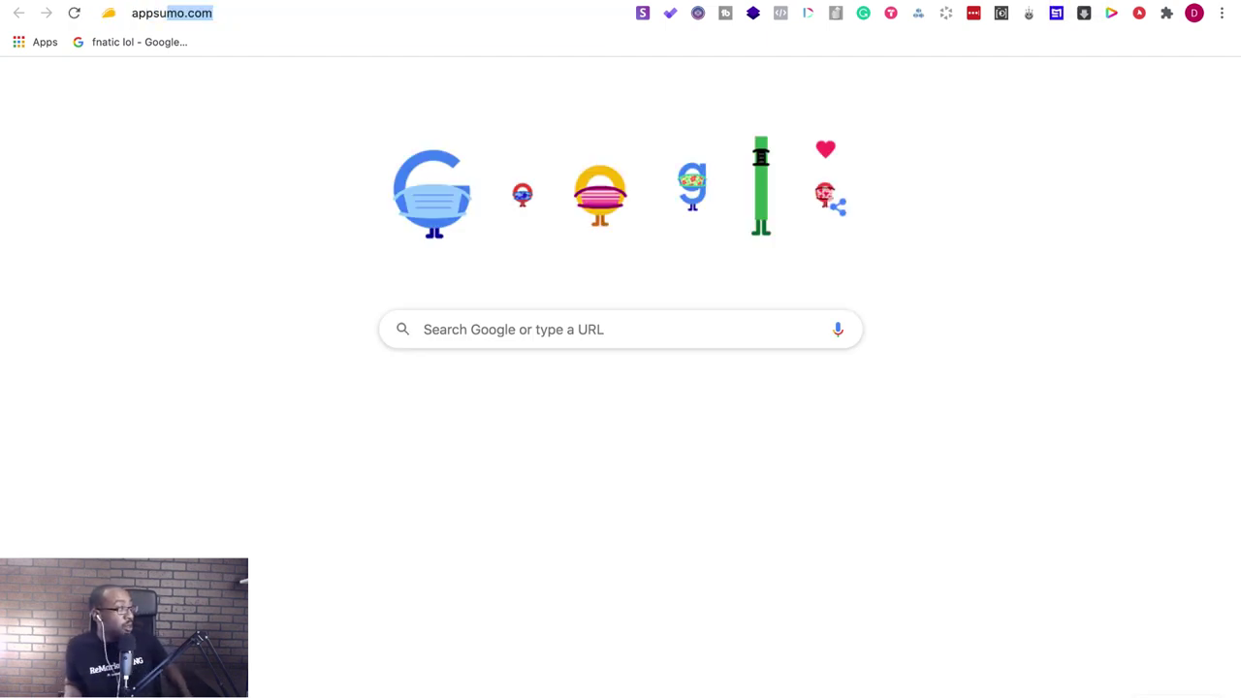
key("Return")
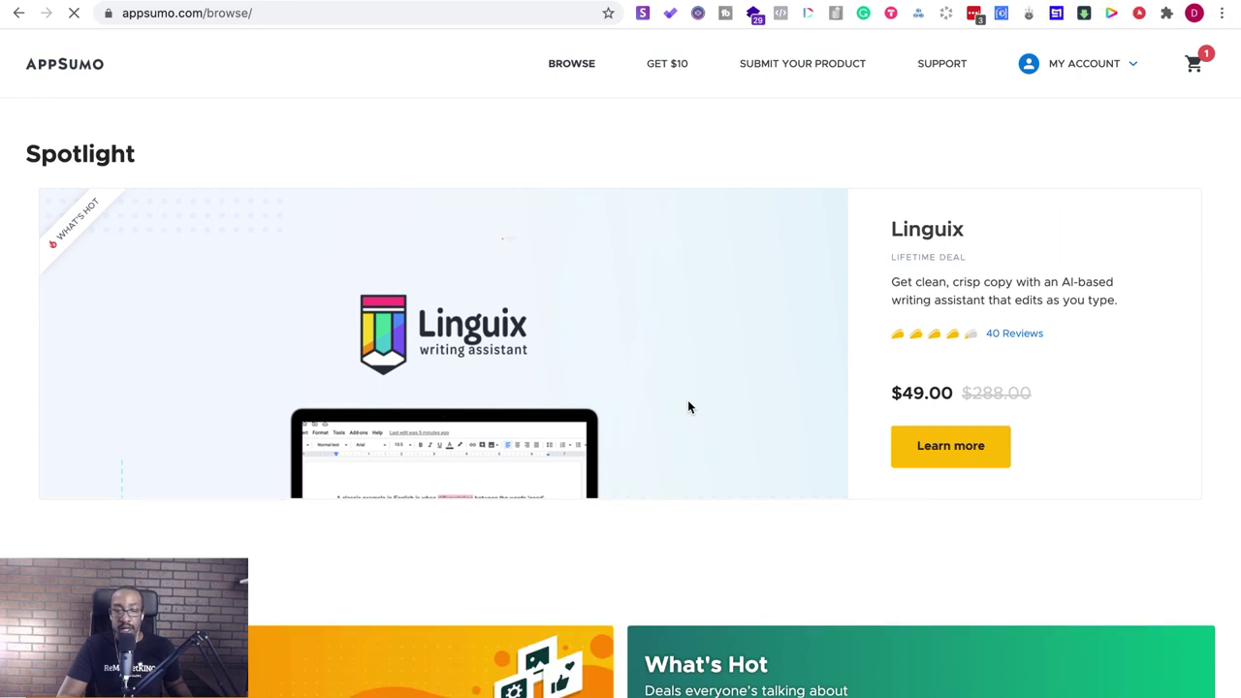
scroll(688, 407, "down", 5)
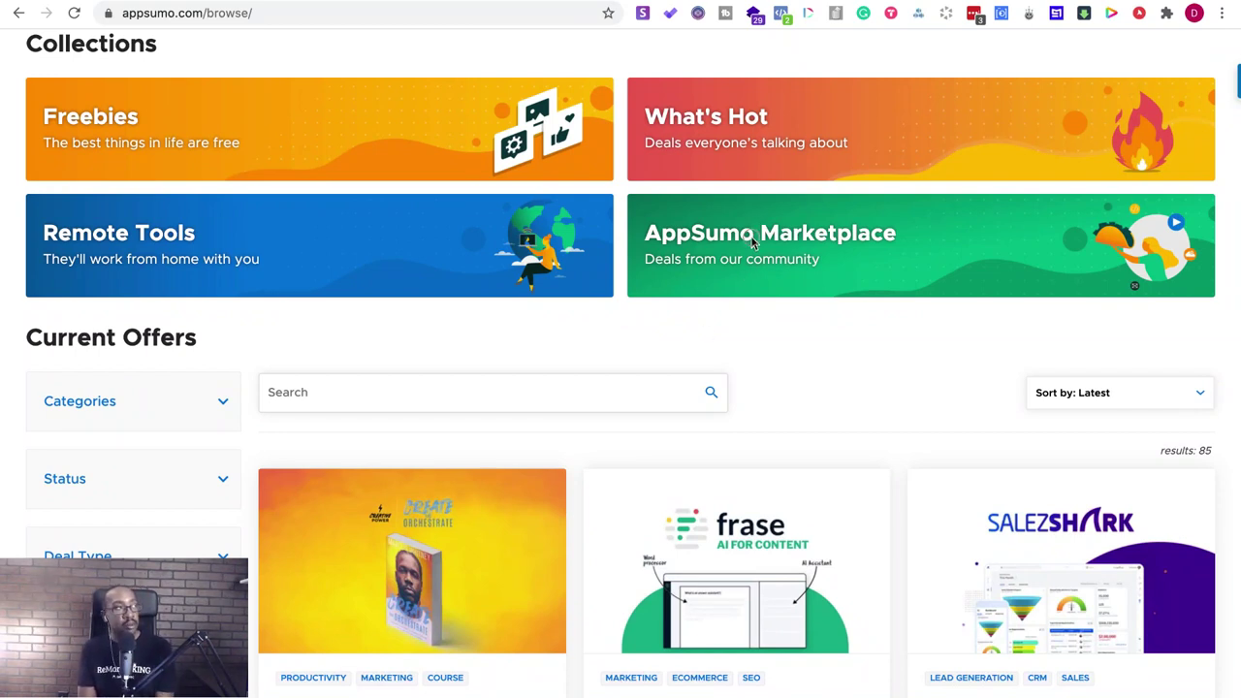
- Open the AppSumo Marketplace collection and scroll down to its Featured Offers
left_click(753, 240)
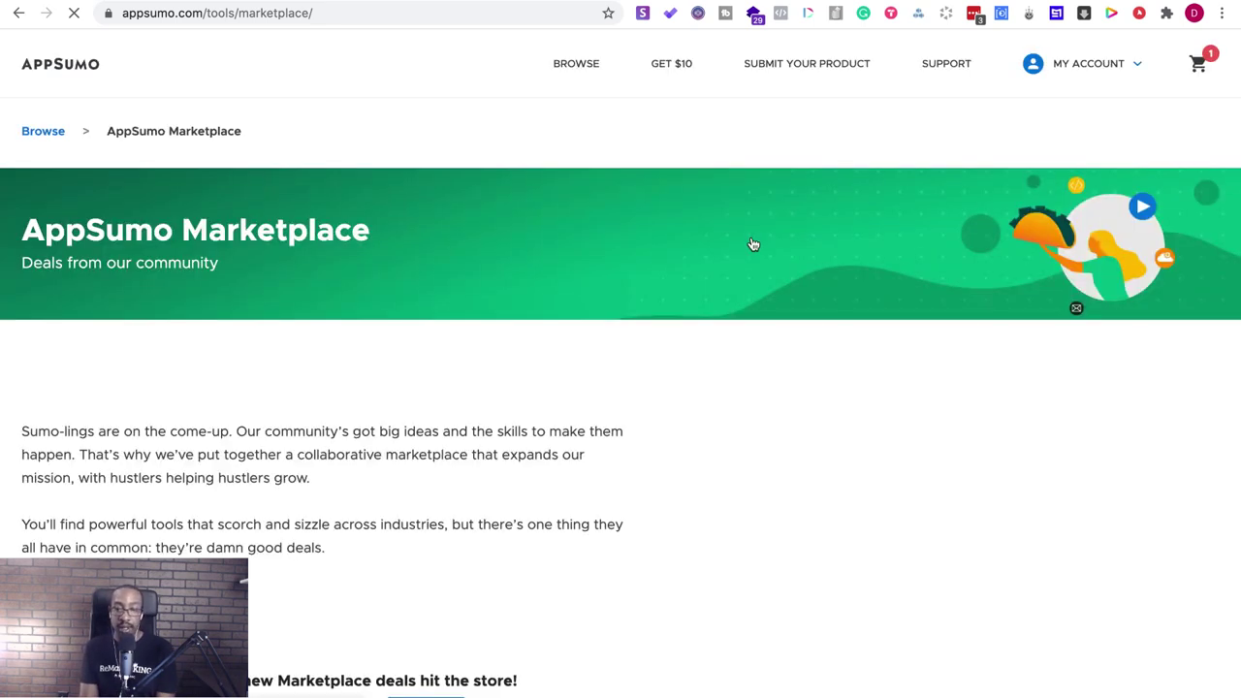
scroll(659, 400, "down", 5)
scroll(660, 399, "down", 2)
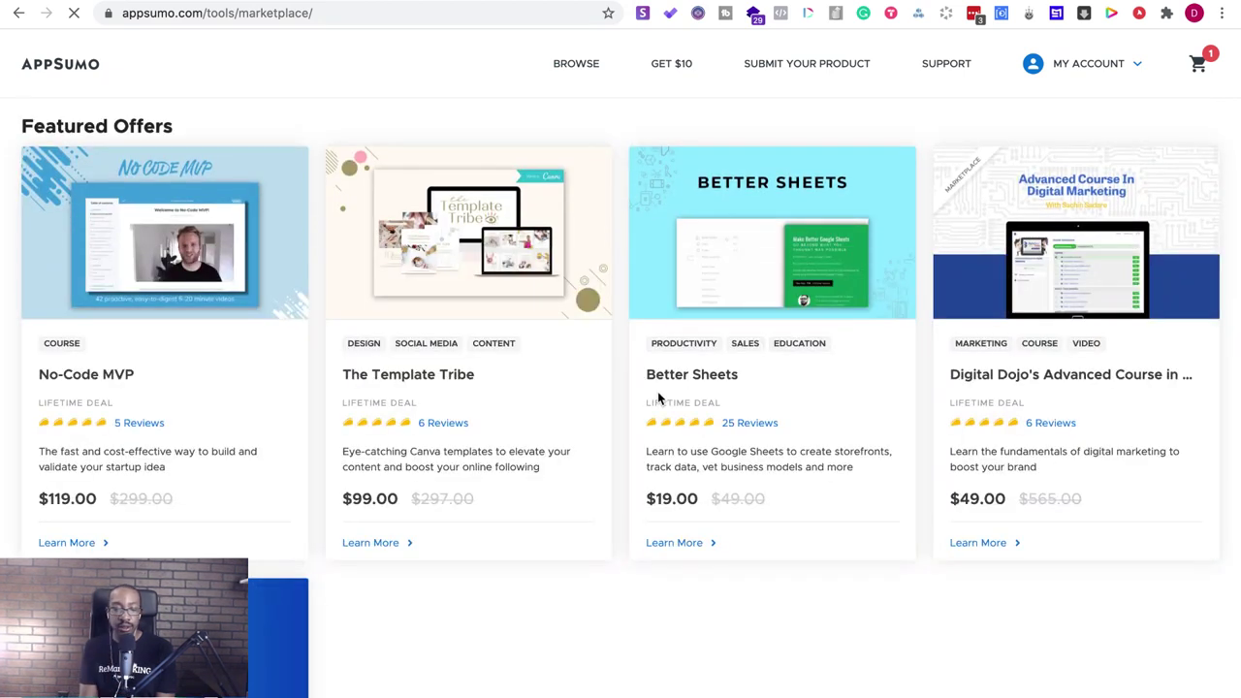